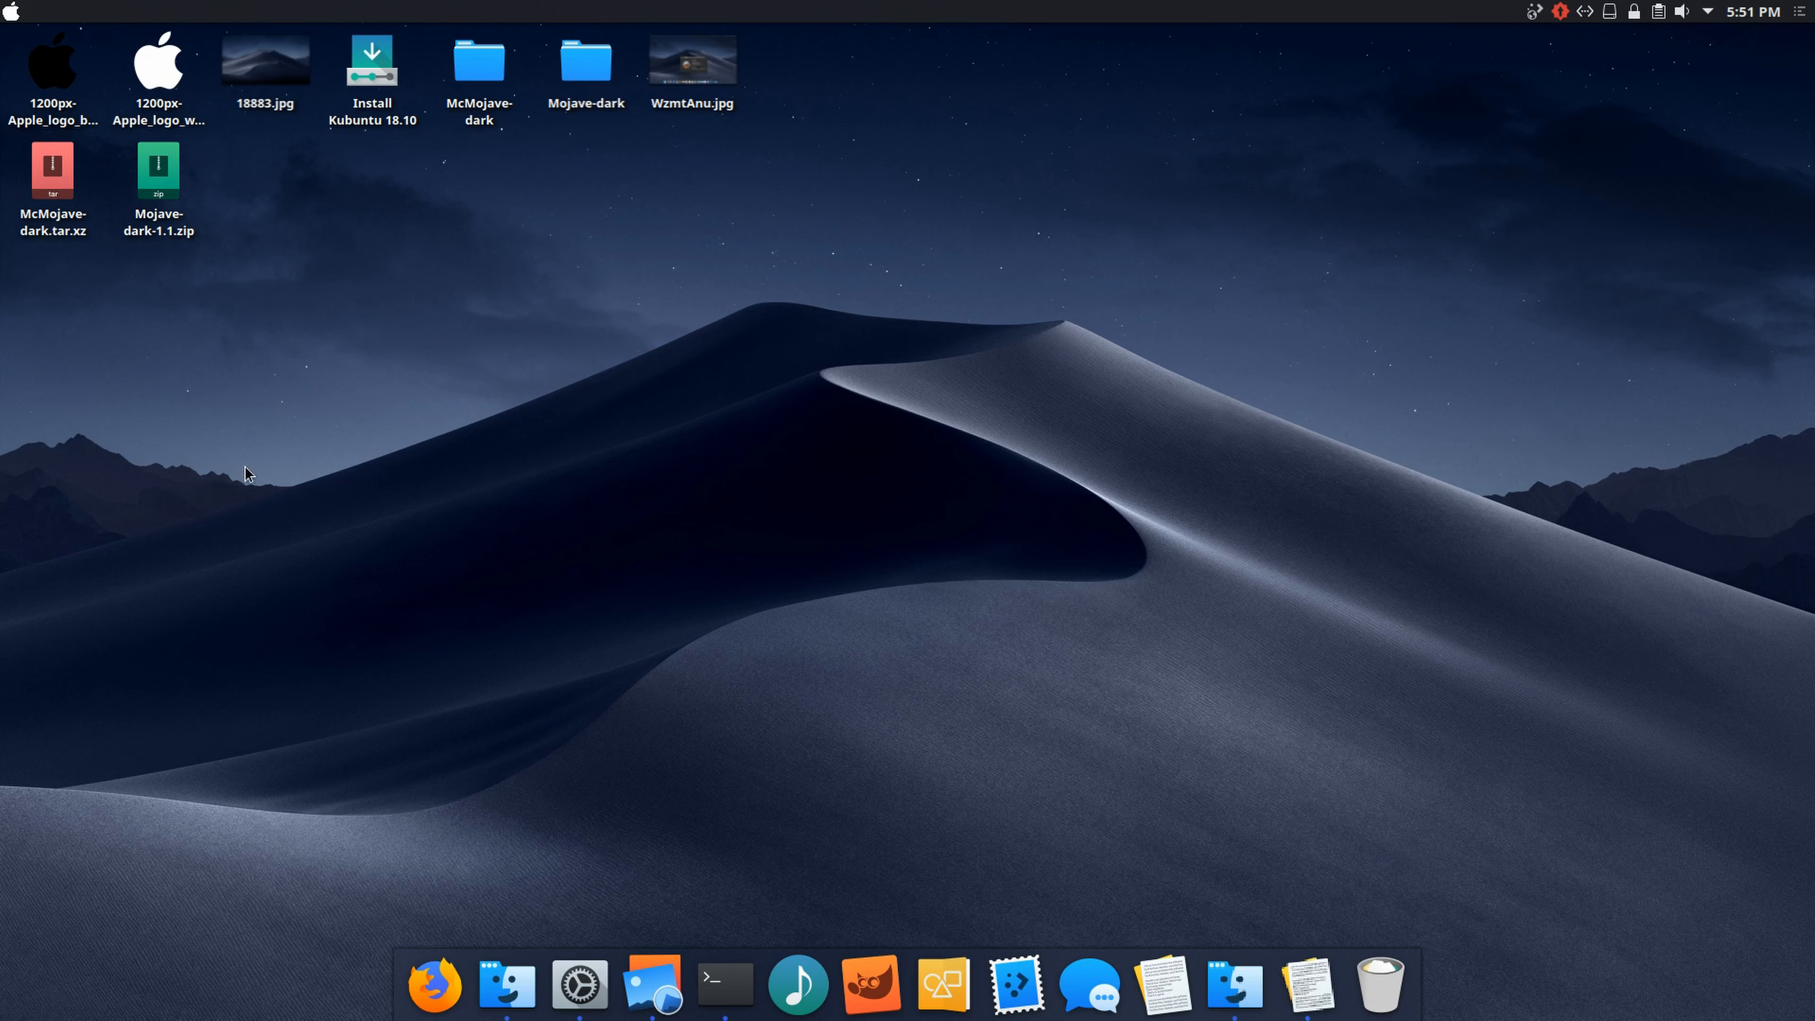
# Step: Examine the desktop context menu, its Create New options and the Desktop Folder Settings window
pyautogui.rightClick(160, 328)
pyautogui.moveTo(243, 343)
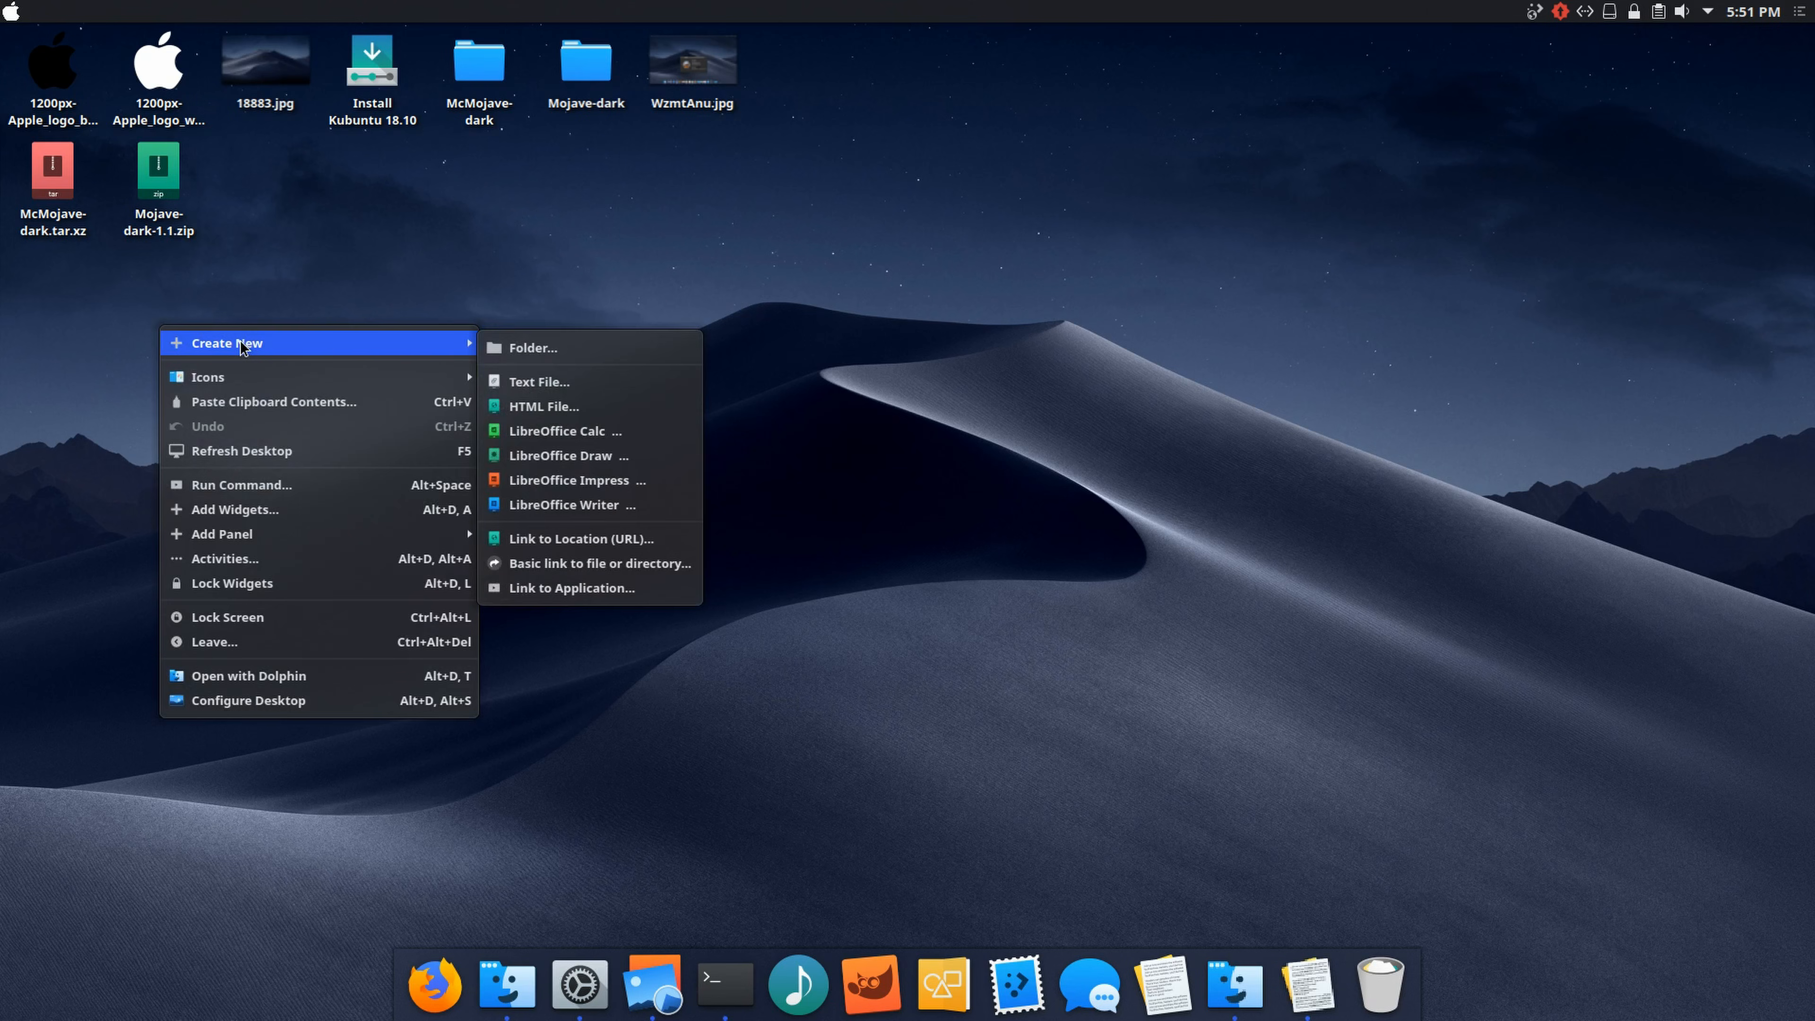
pyautogui.click(846, 338)
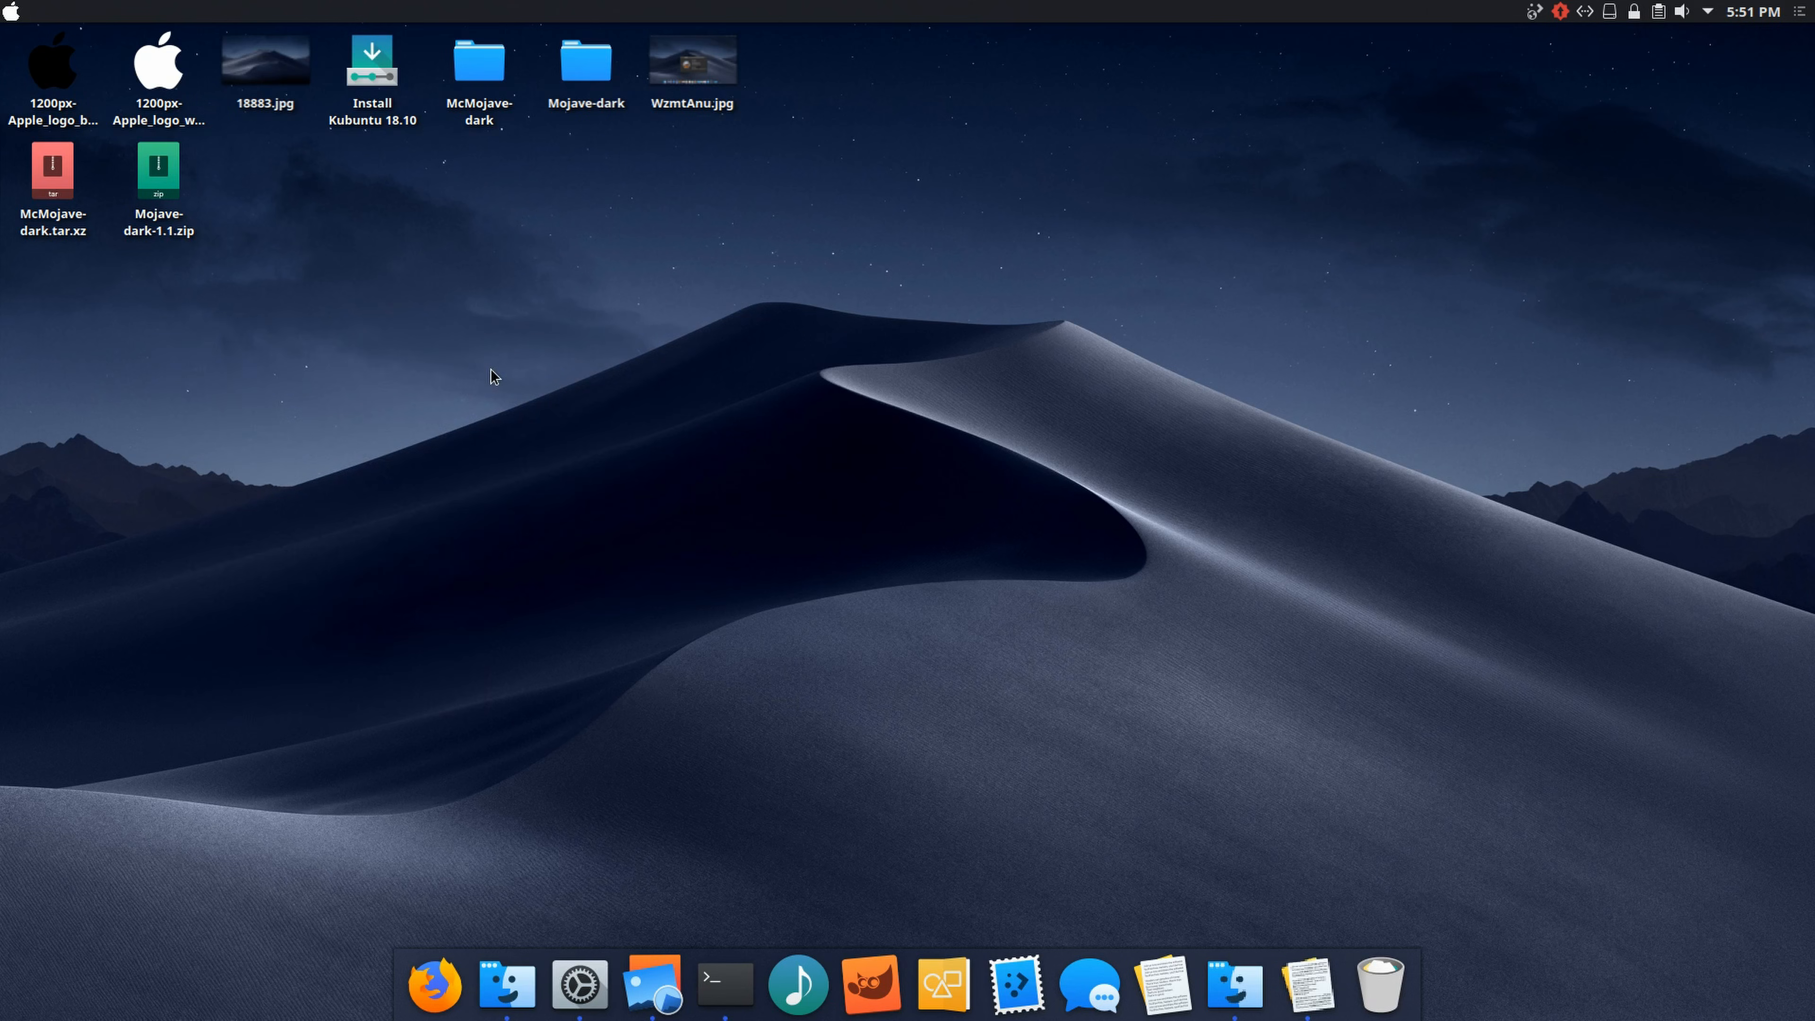
pyautogui.rightClick(227, 370)
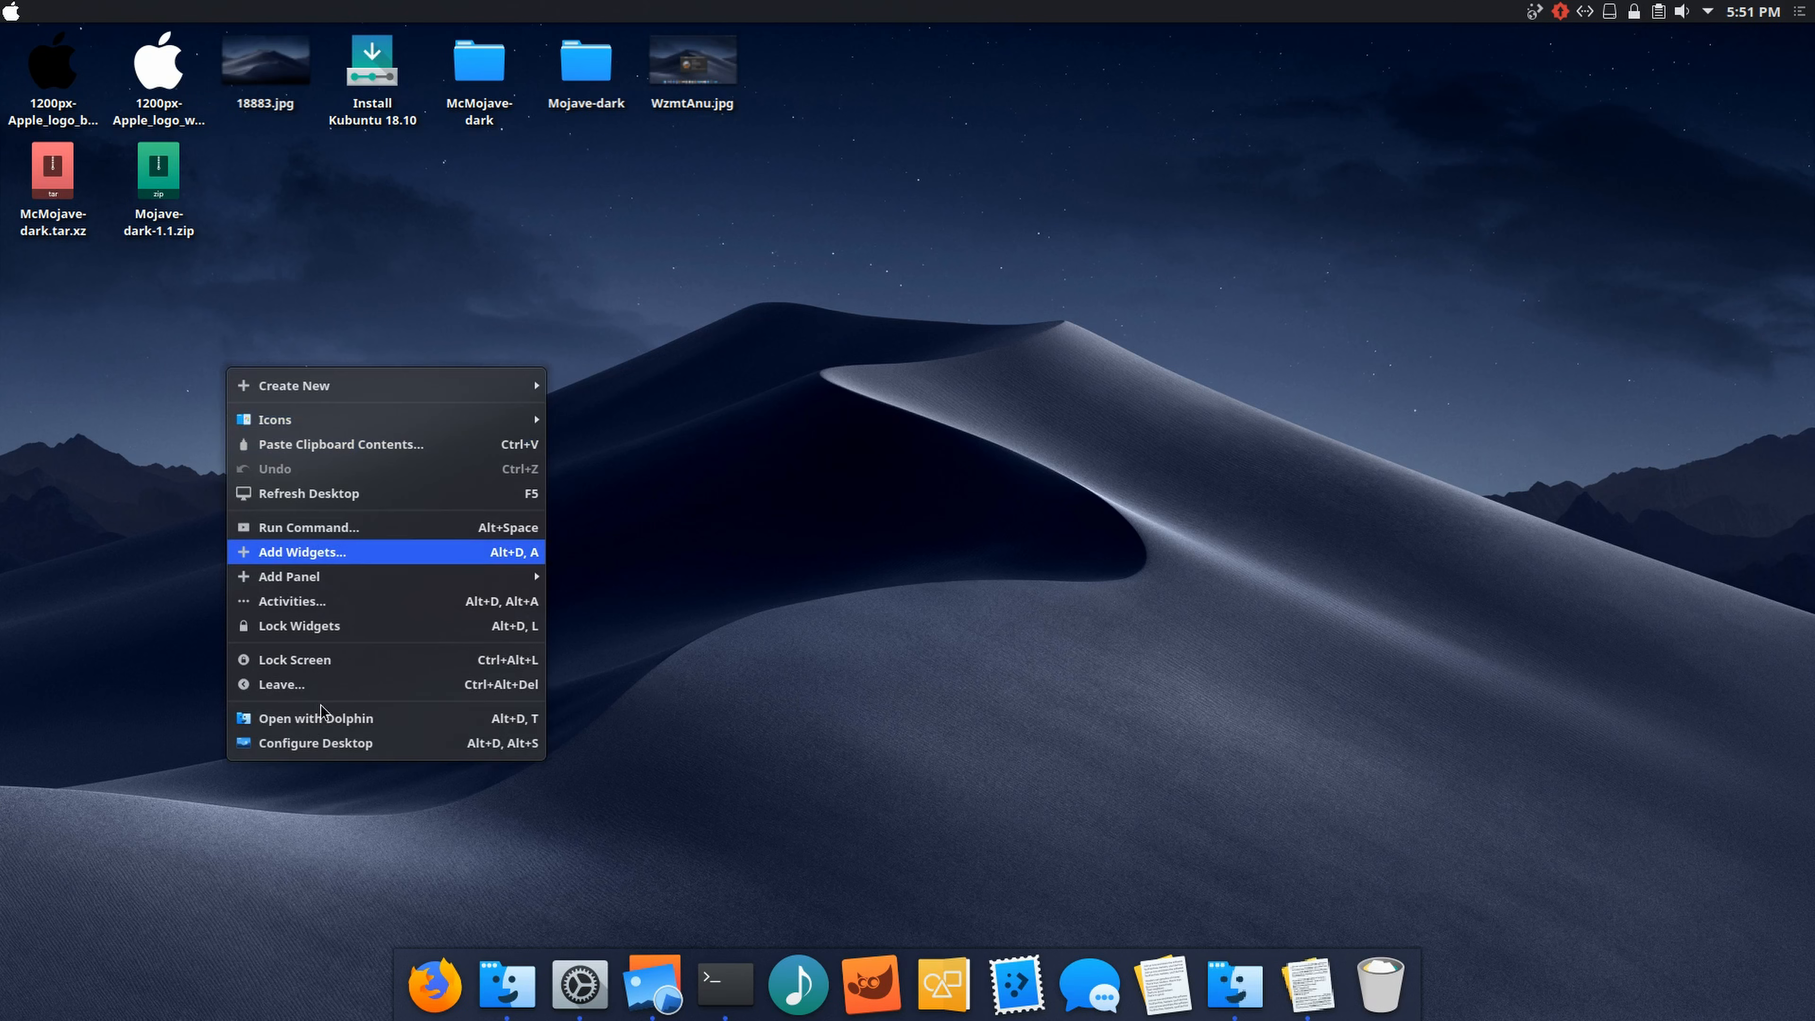
pyautogui.press('Return')
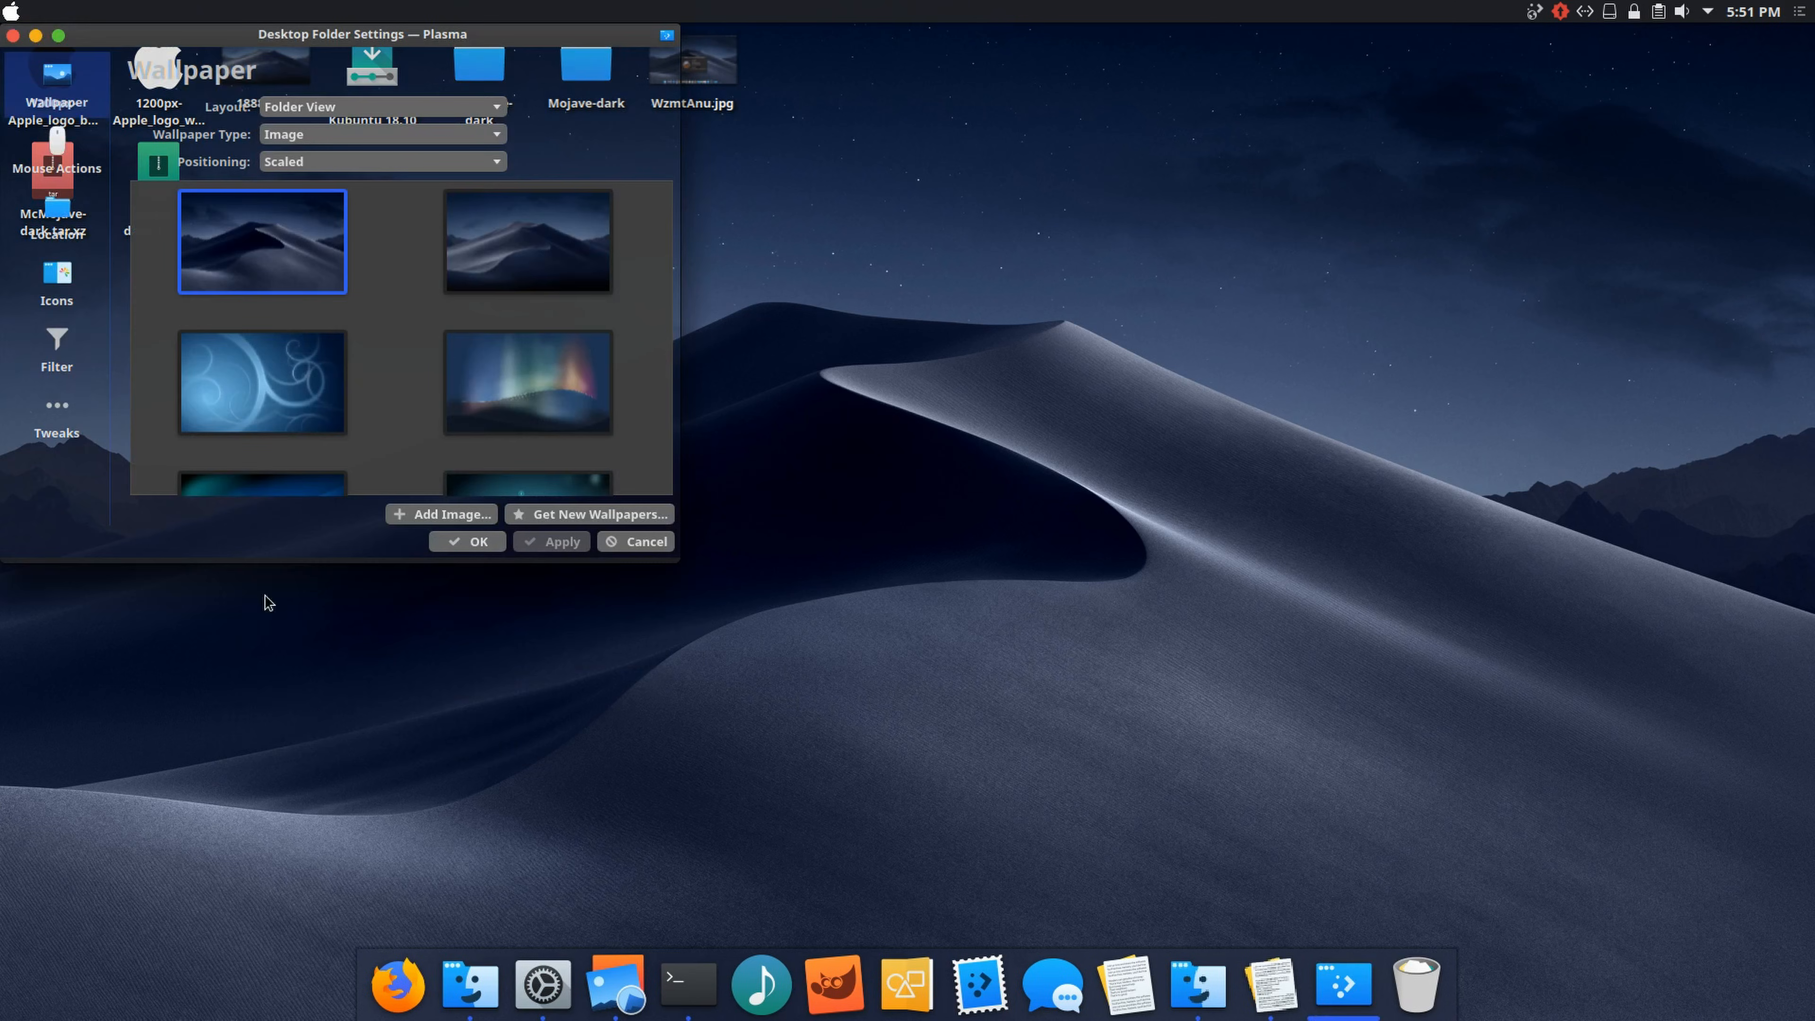
pyautogui.moveTo(210, 36); pyautogui.dragTo(289, 76)
pyautogui.moveTo(632, 321); pyautogui.dragTo(632, 321)
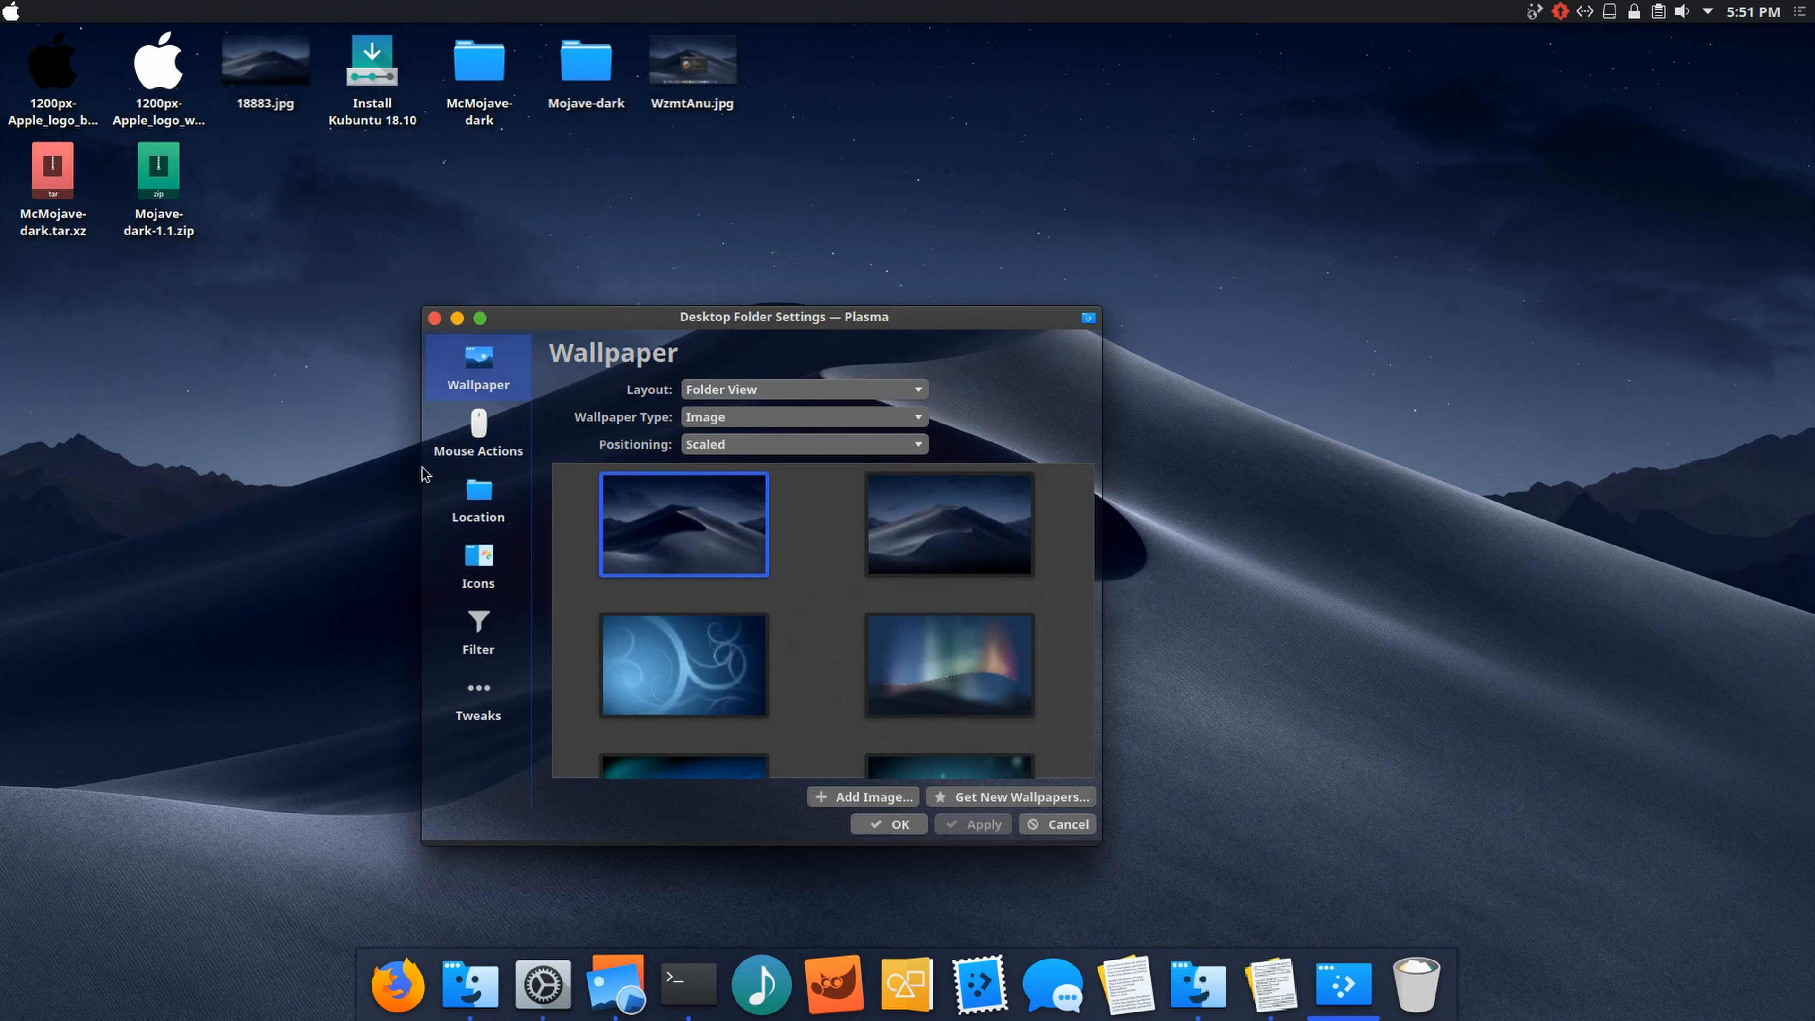
pyautogui.press('Escape')
pyautogui.rightClick(230, 394)
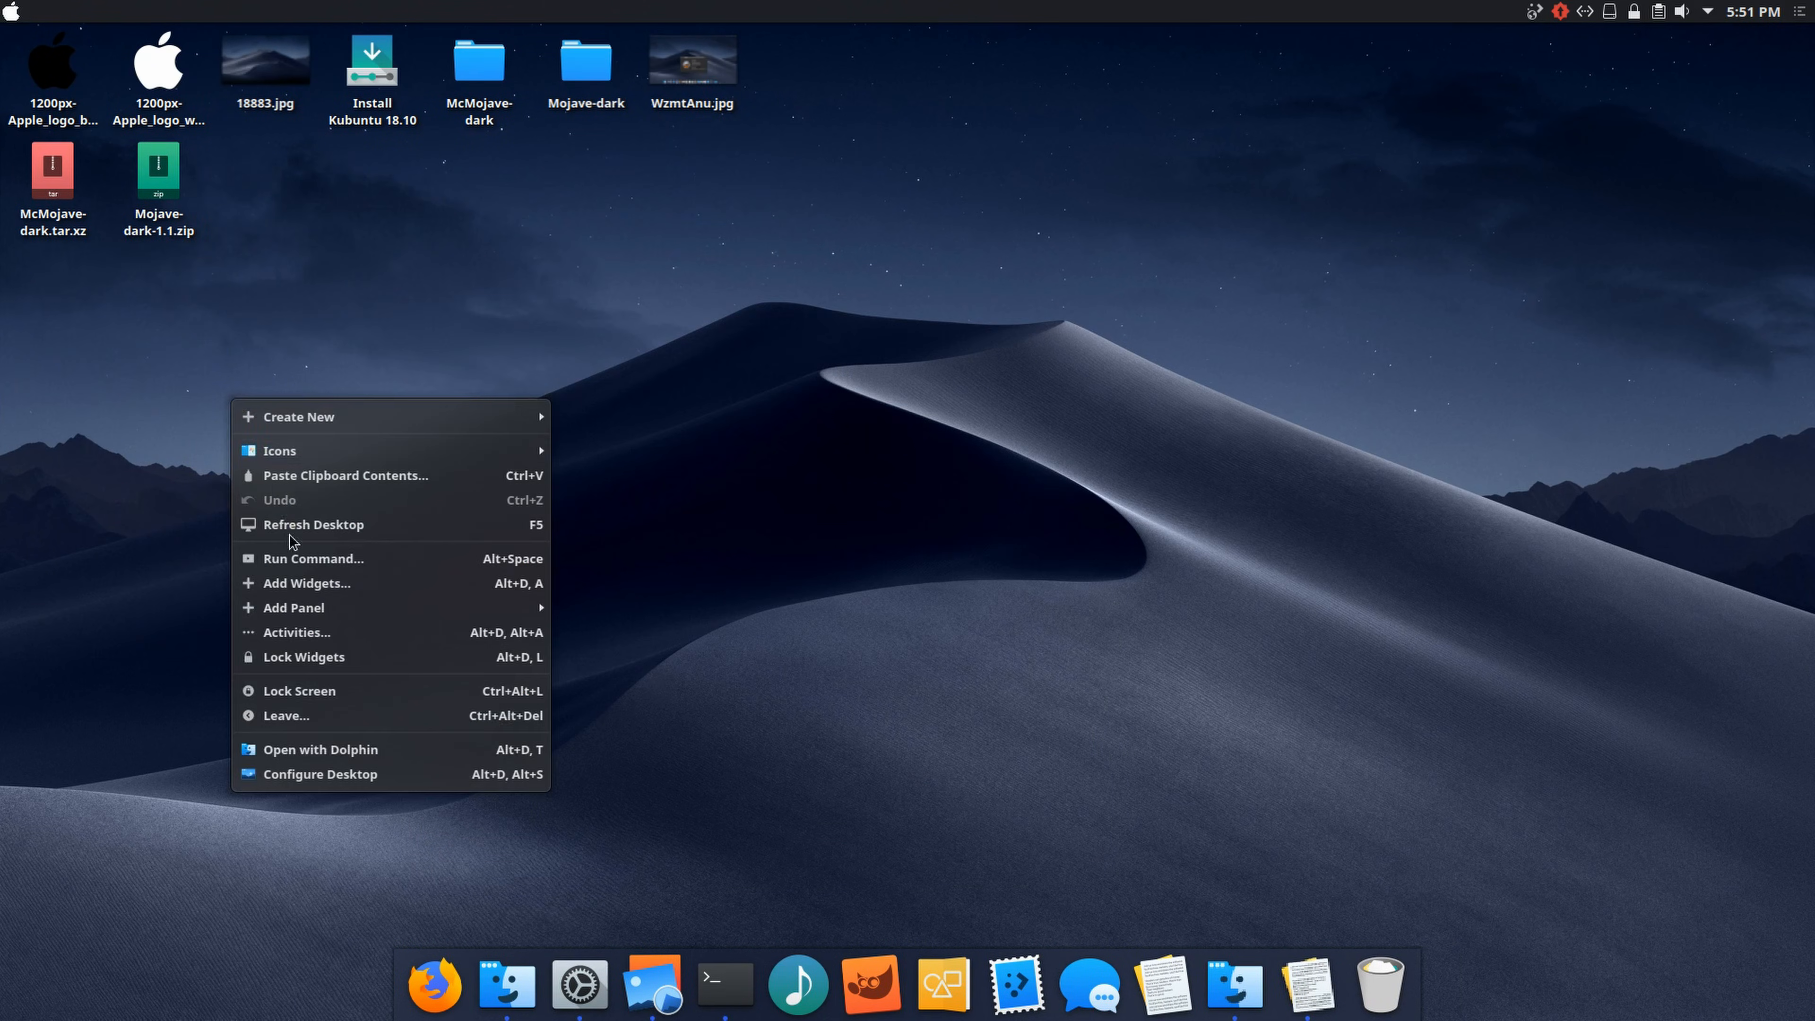
pyautogui.click(305, 775)
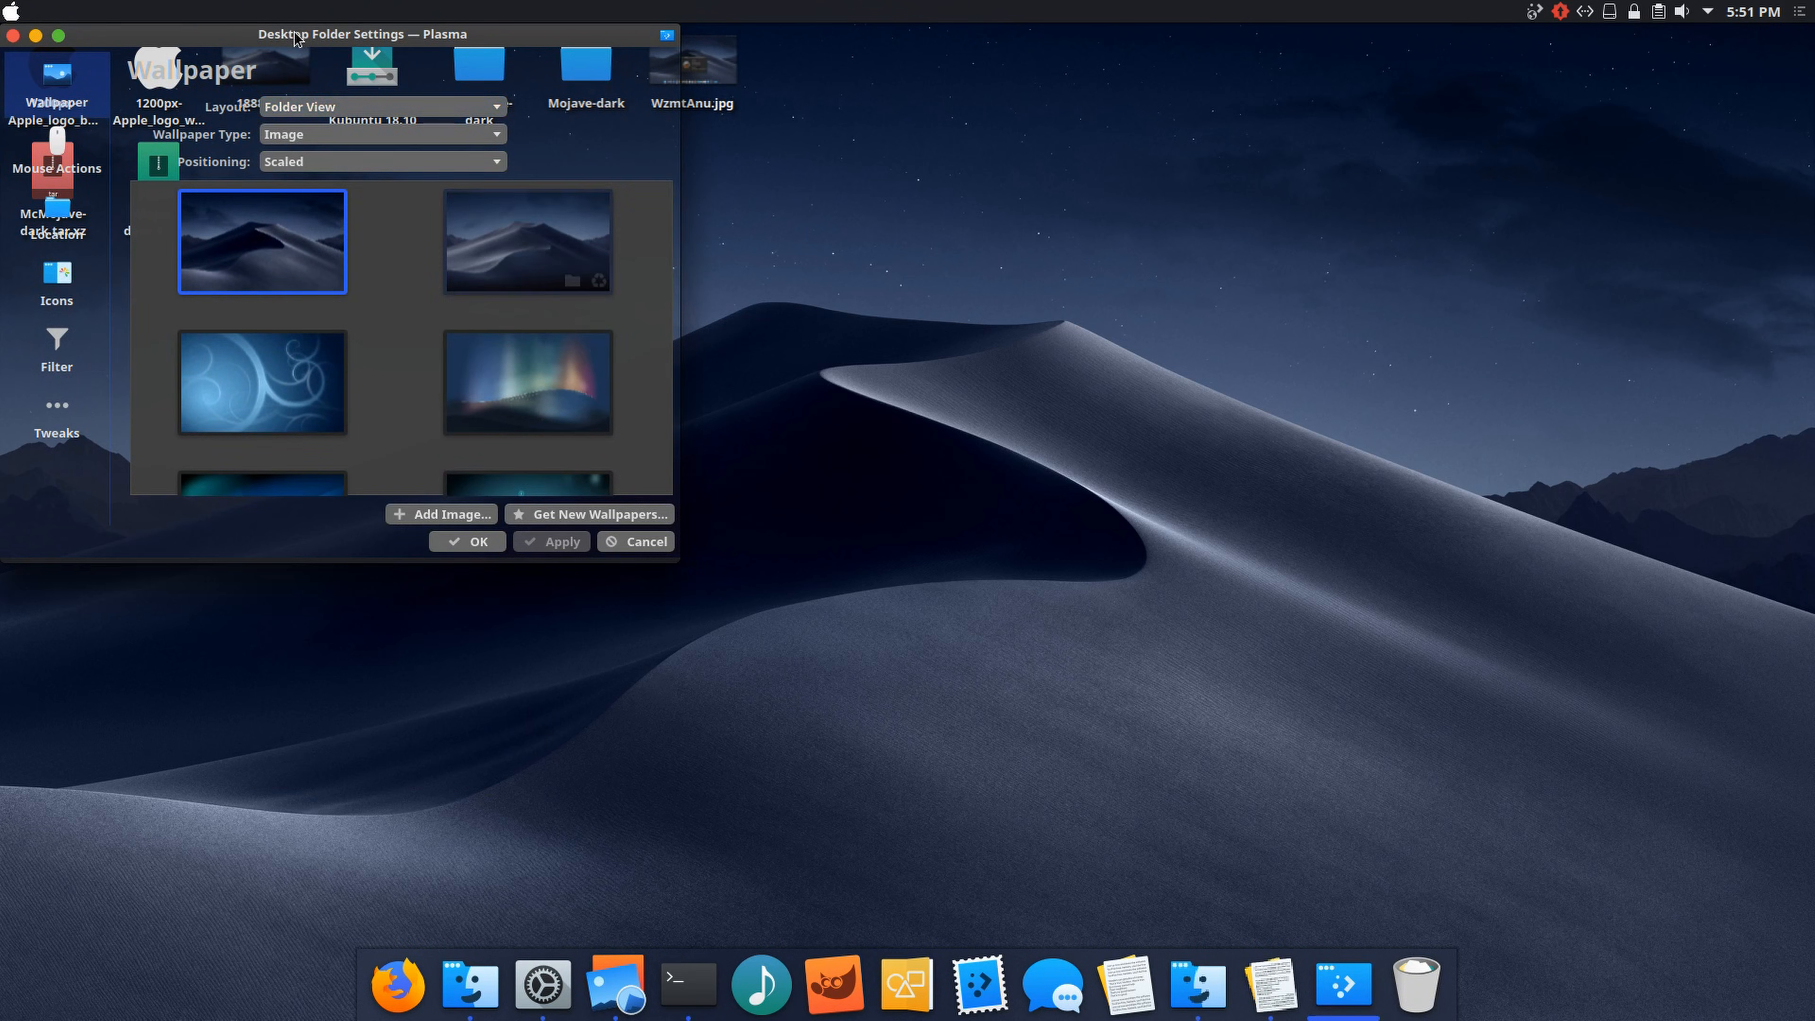
pyautogui.click(540, 238)
pyautogui.rightClick(278, 348)
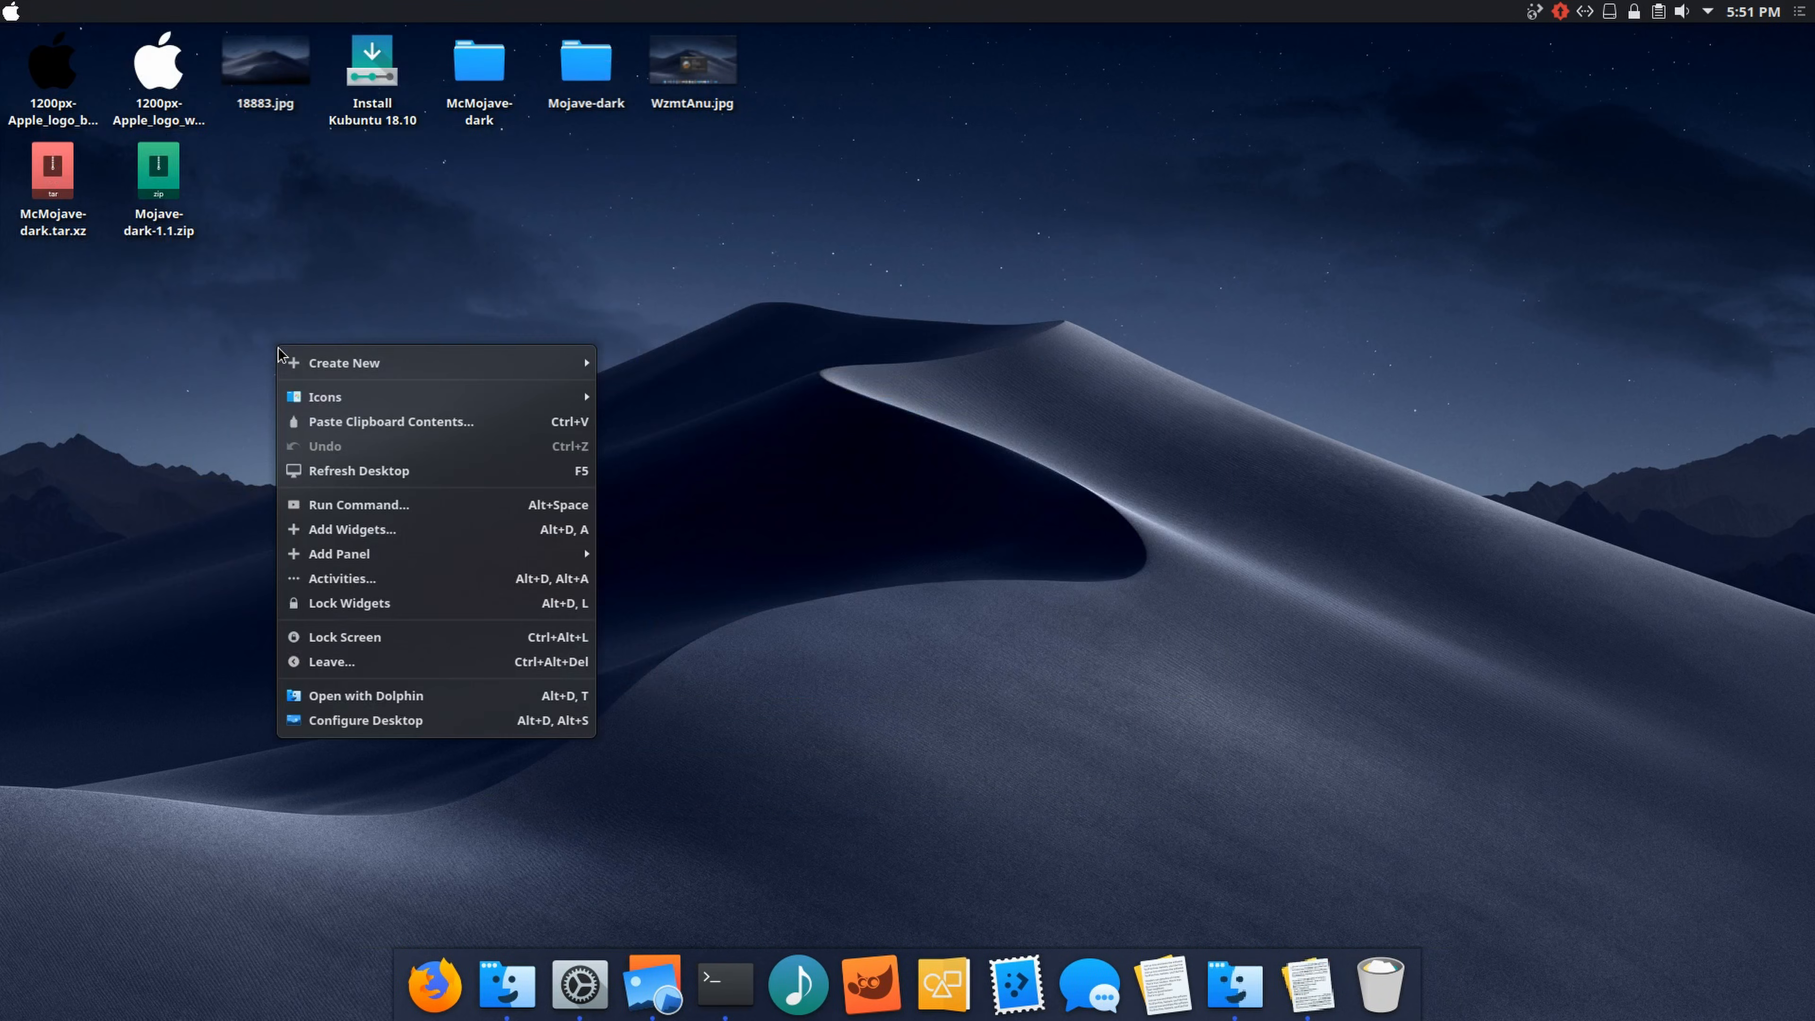
pyautogui.click(248, 390)
pyautogui.rightClick(155, 399)
pyautogui.moveTo(285, 414)
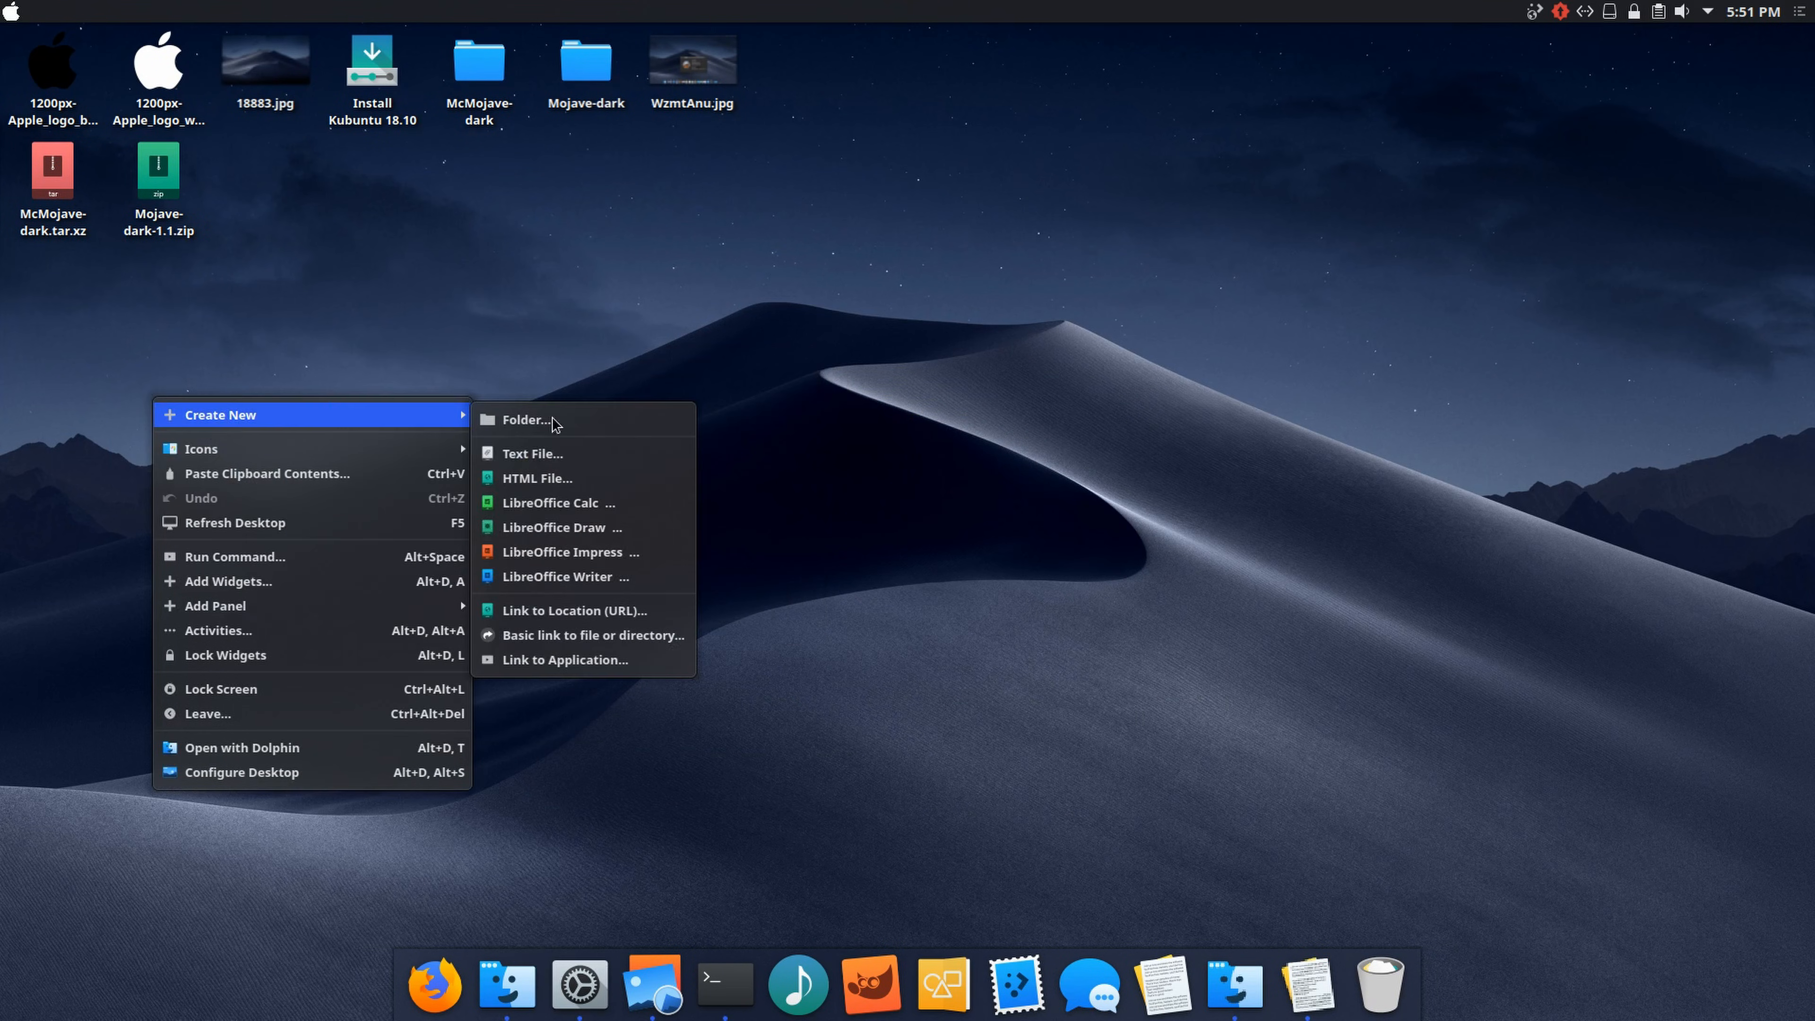
pyautogui.click(1044, 432)
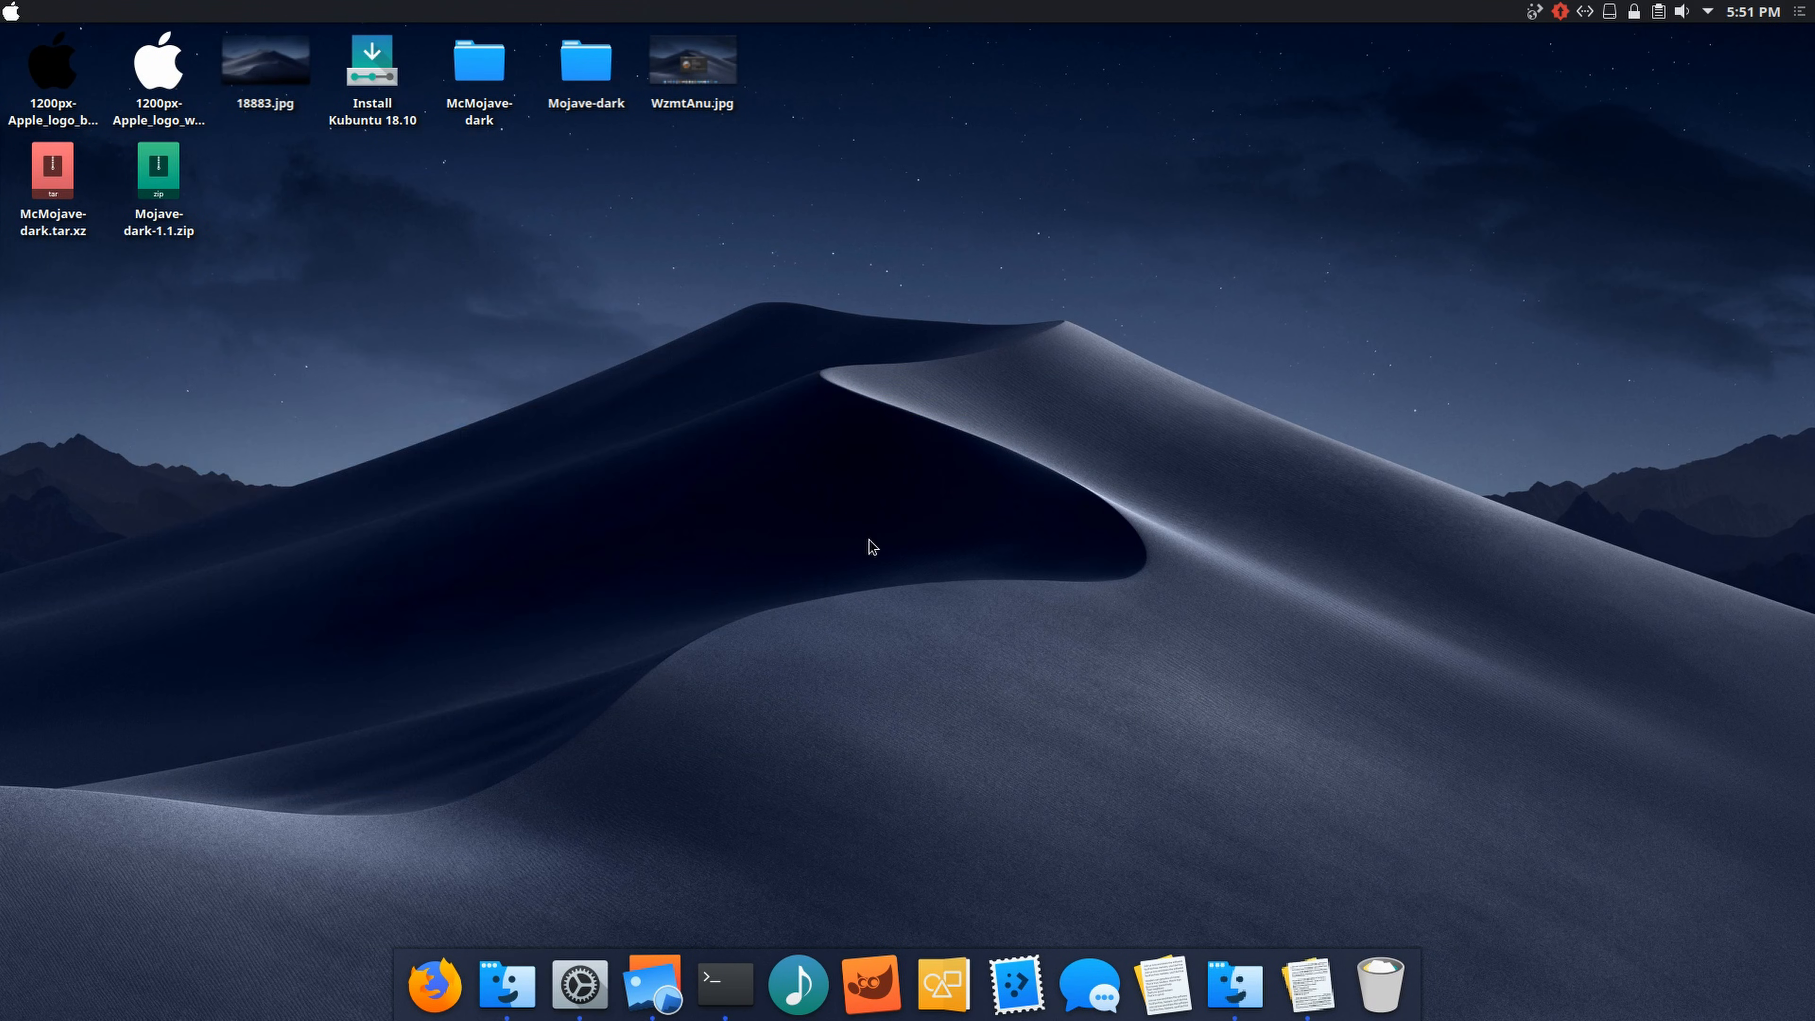
pyautogui.rightClick(378, 543)
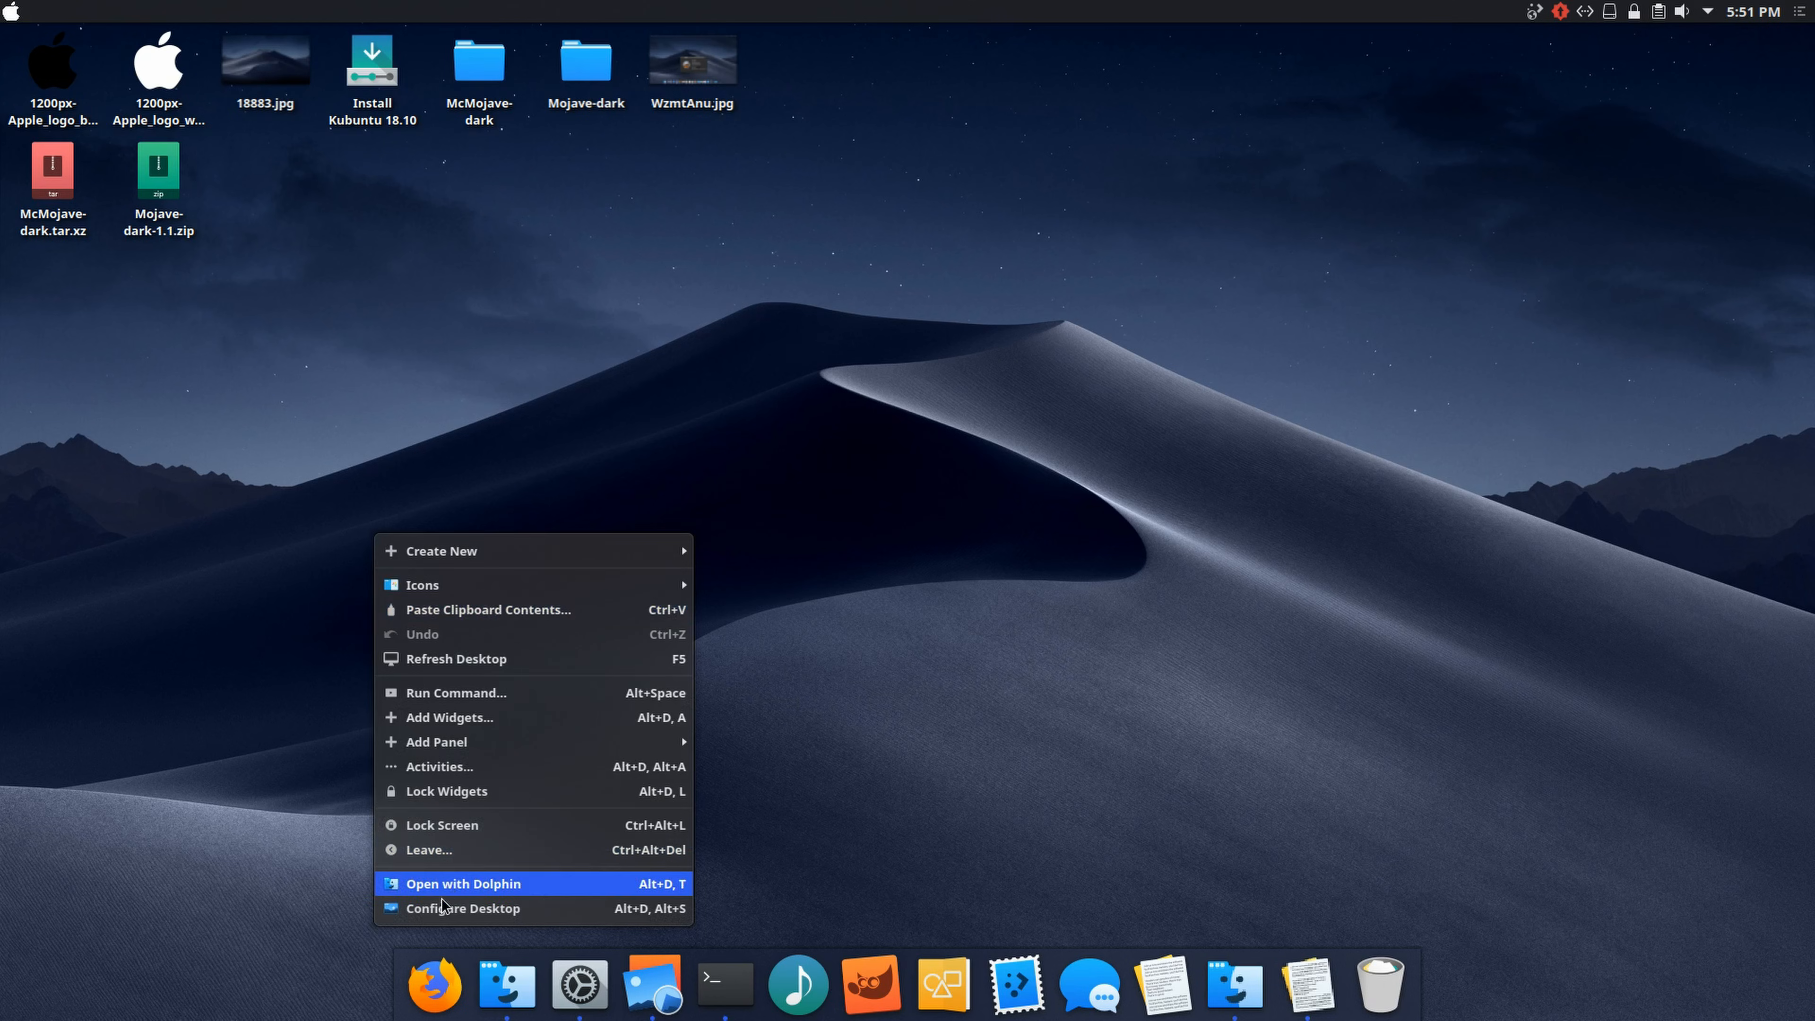
pyautogui.click(373, 329)
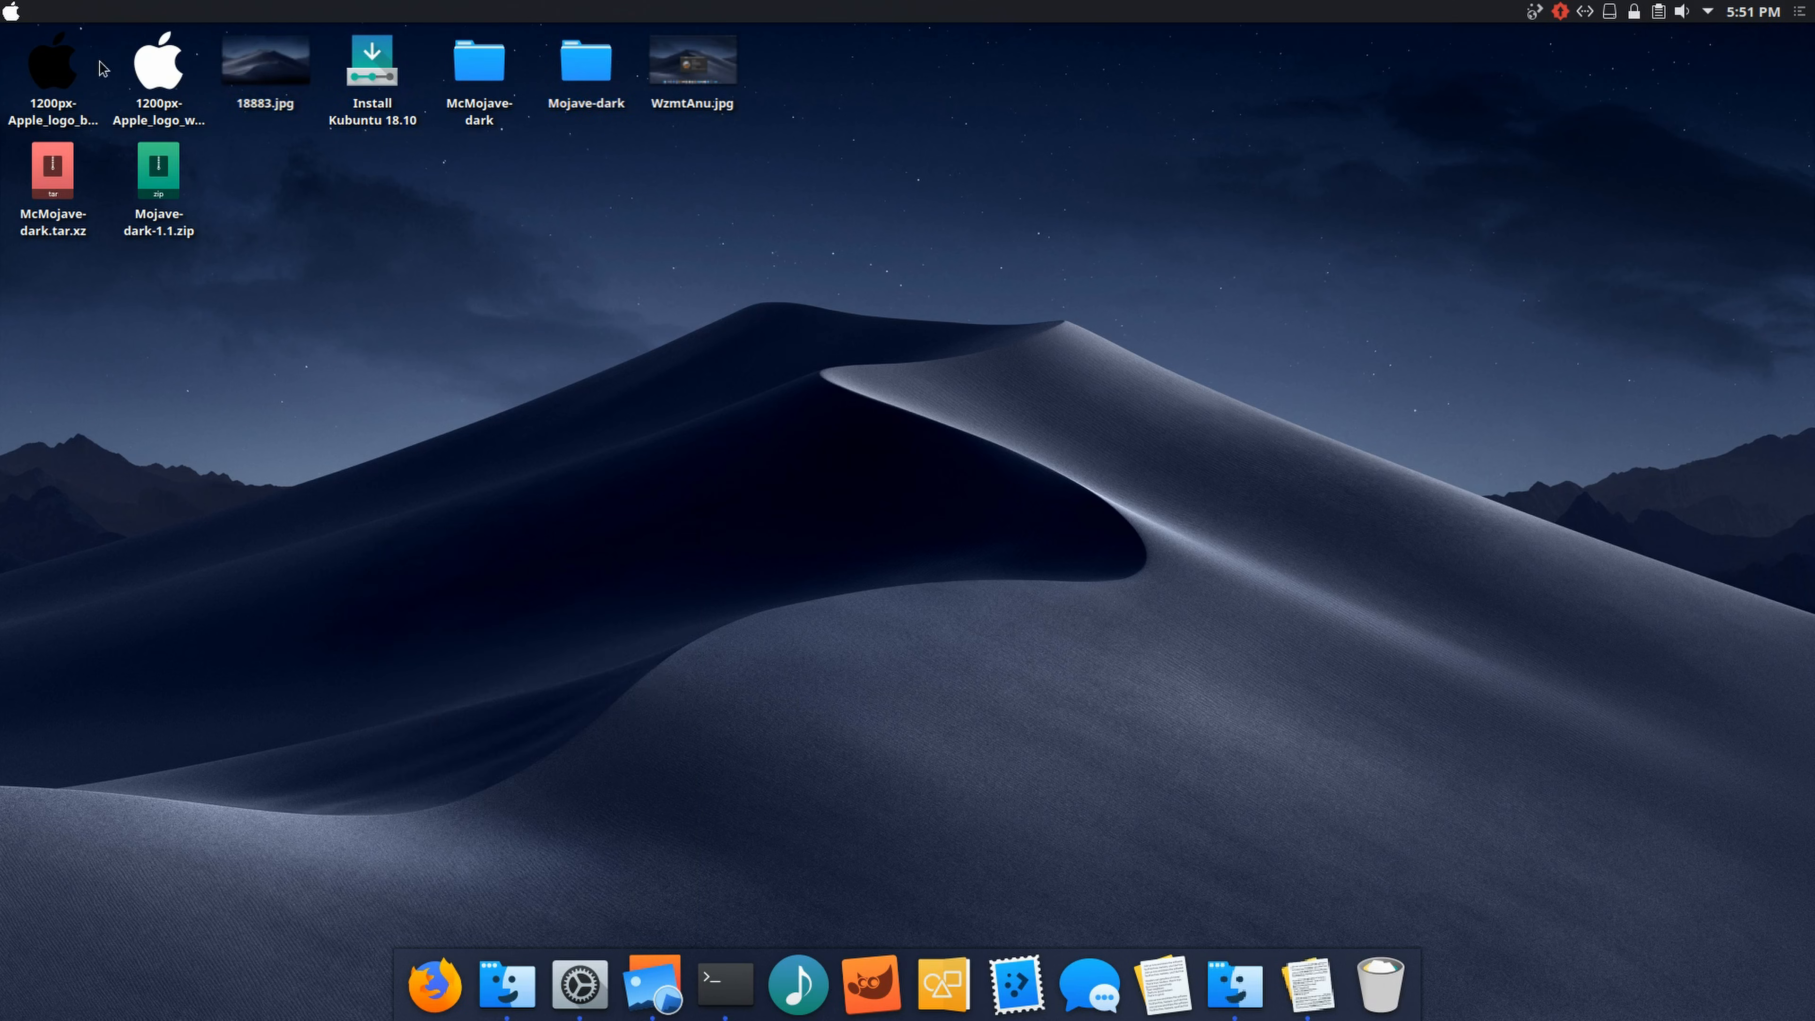
# Step: Open the Dolphin file manager at the Home folder and reposition its window on the desktop
pyautogui.click(506, 984)
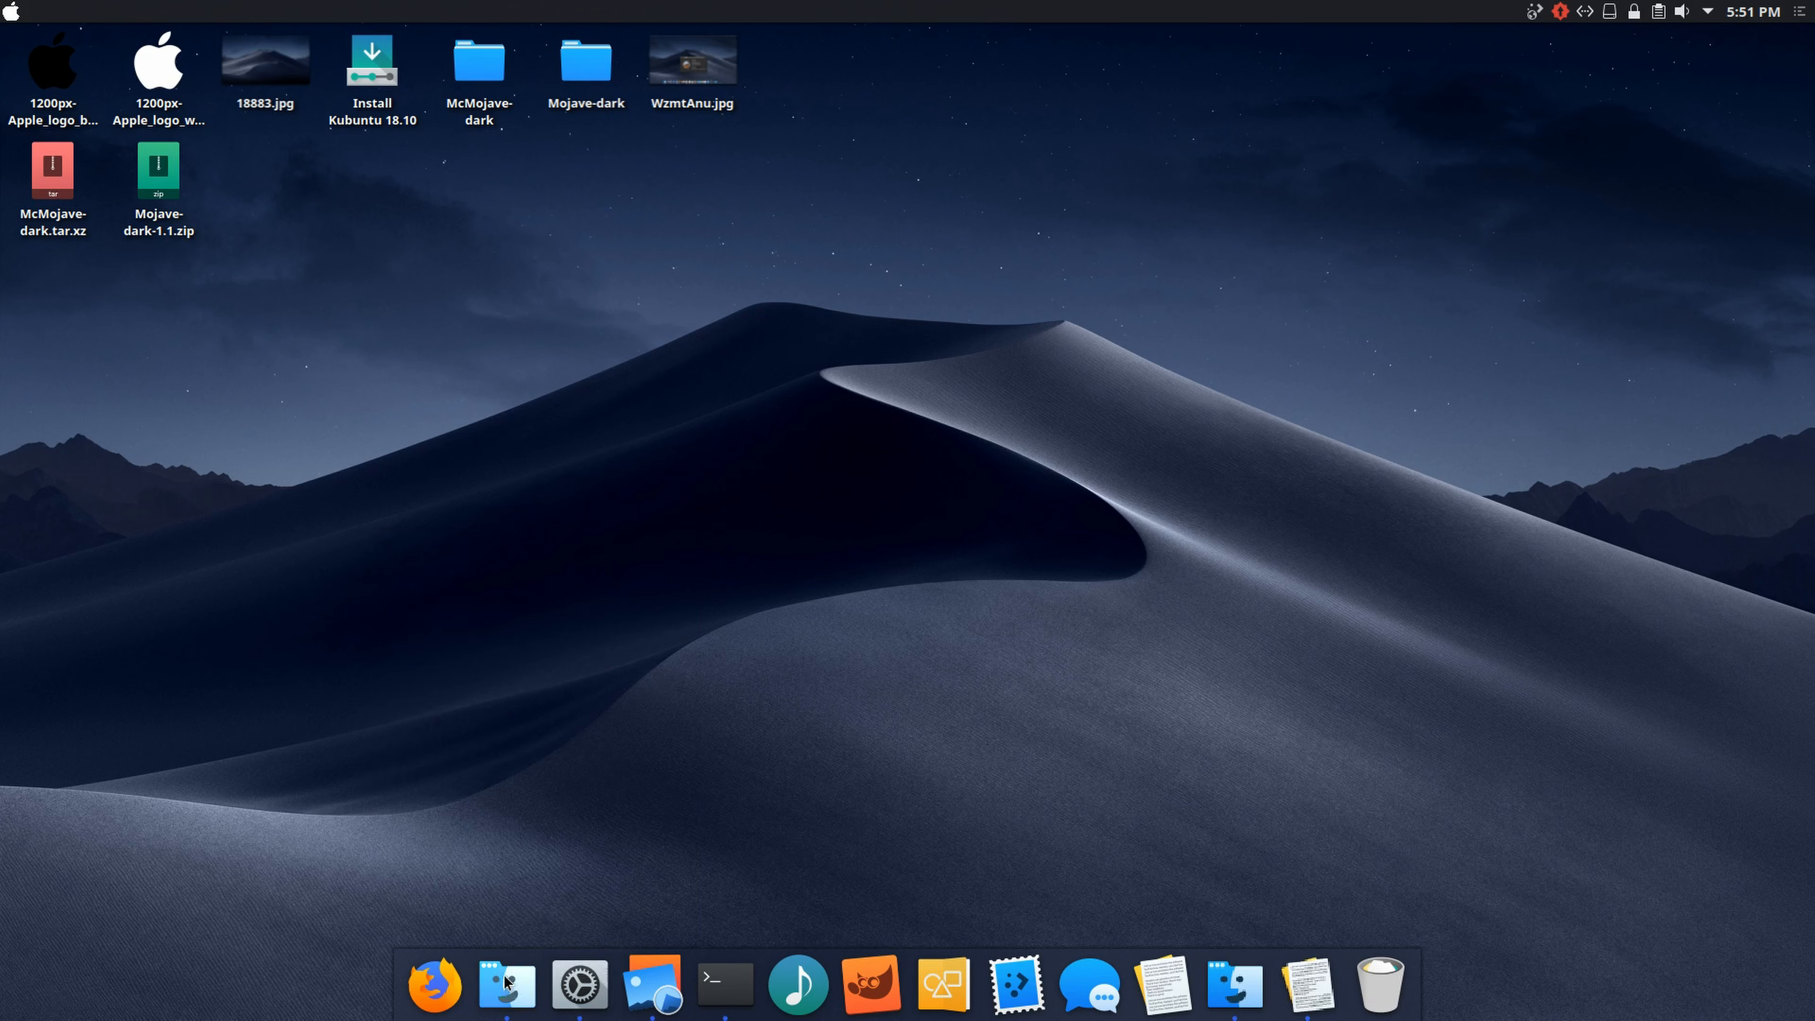
pyautogui.moveTo(777, 425); pyautogui.dragTo(409, 335)
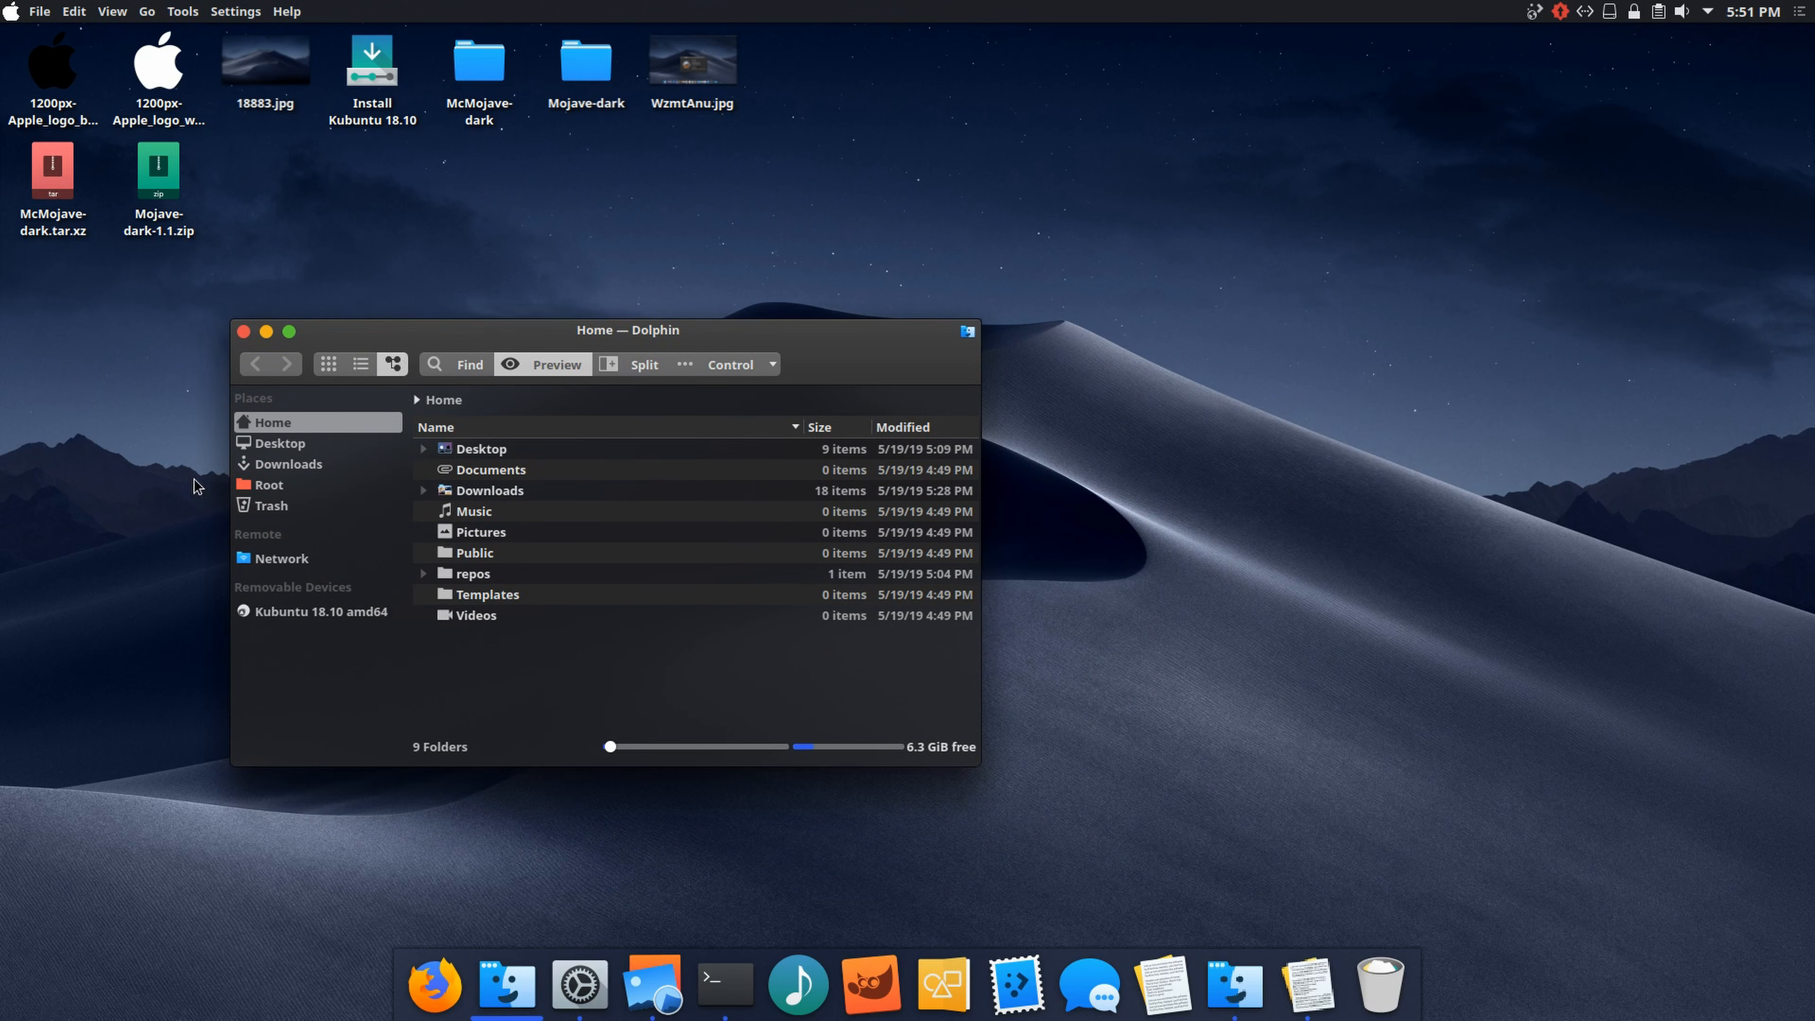
# Step: Open the desktop wallpaper settings and add a Mojave image from the Downloads folder to the wallpaper list
pyautogui.click(1113, 336)
pyautogui.rightClick(1178, 517)
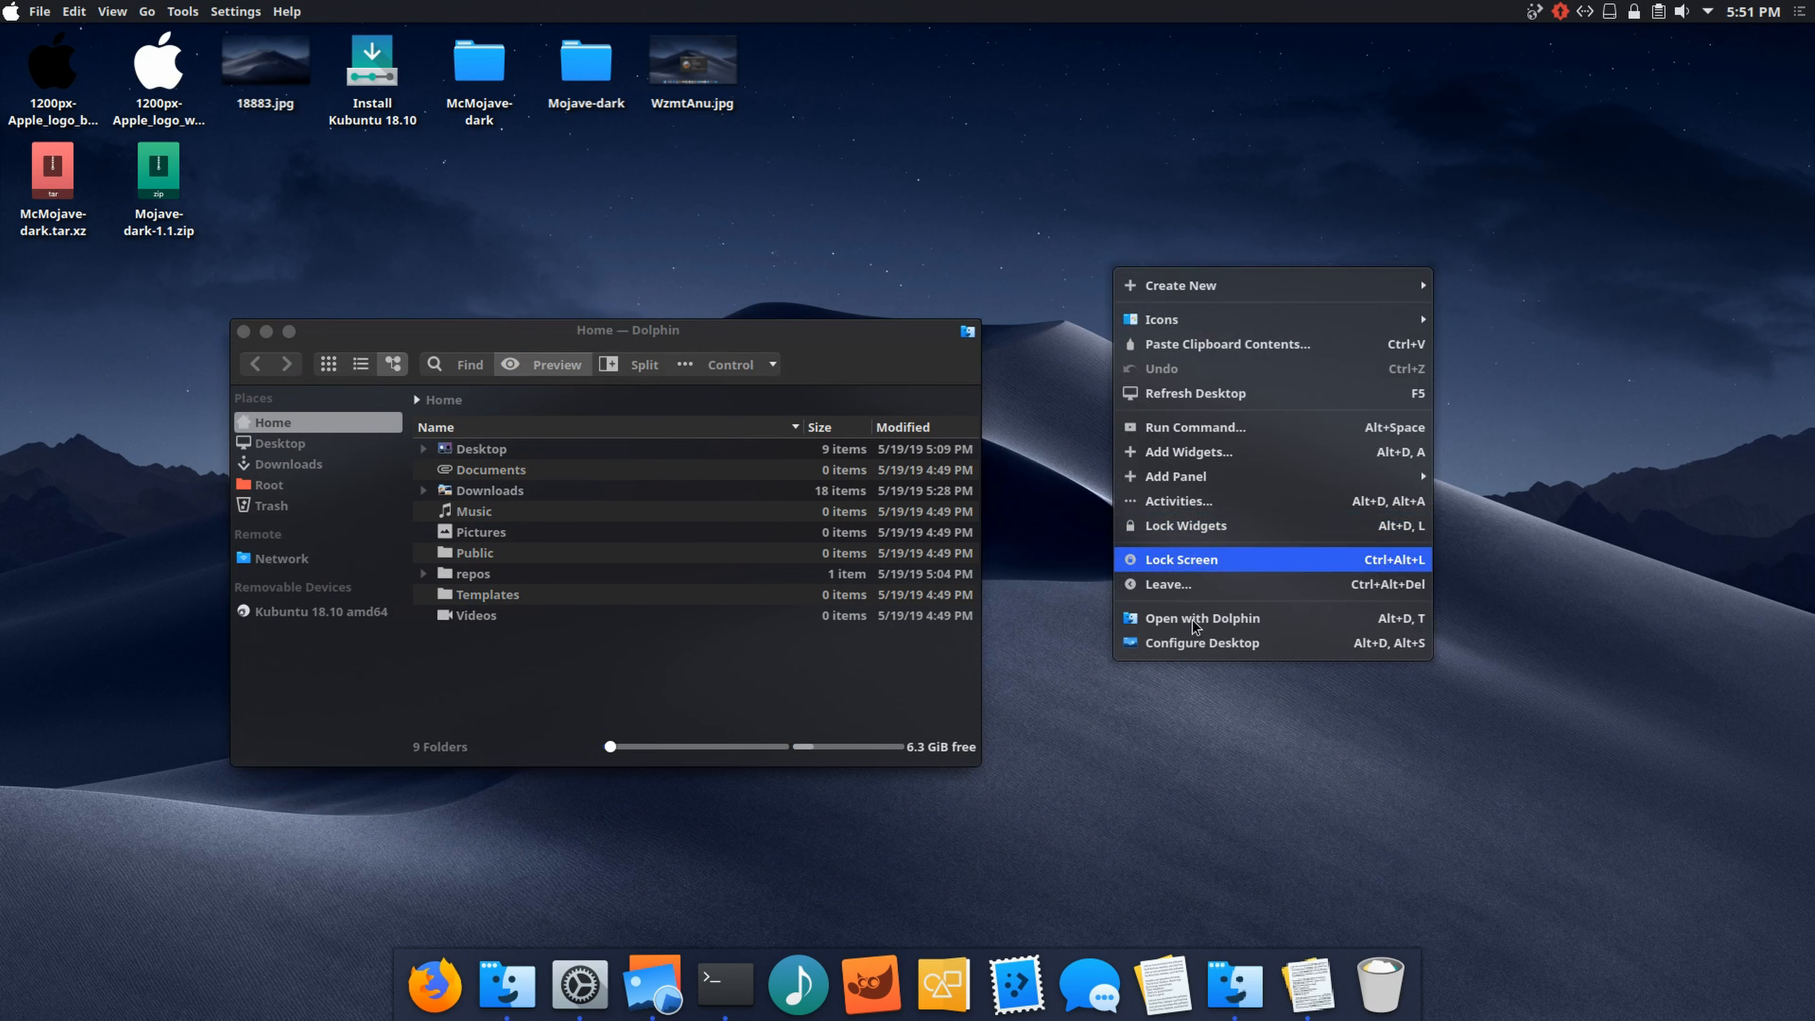
pyautogui.click(1182, 647)
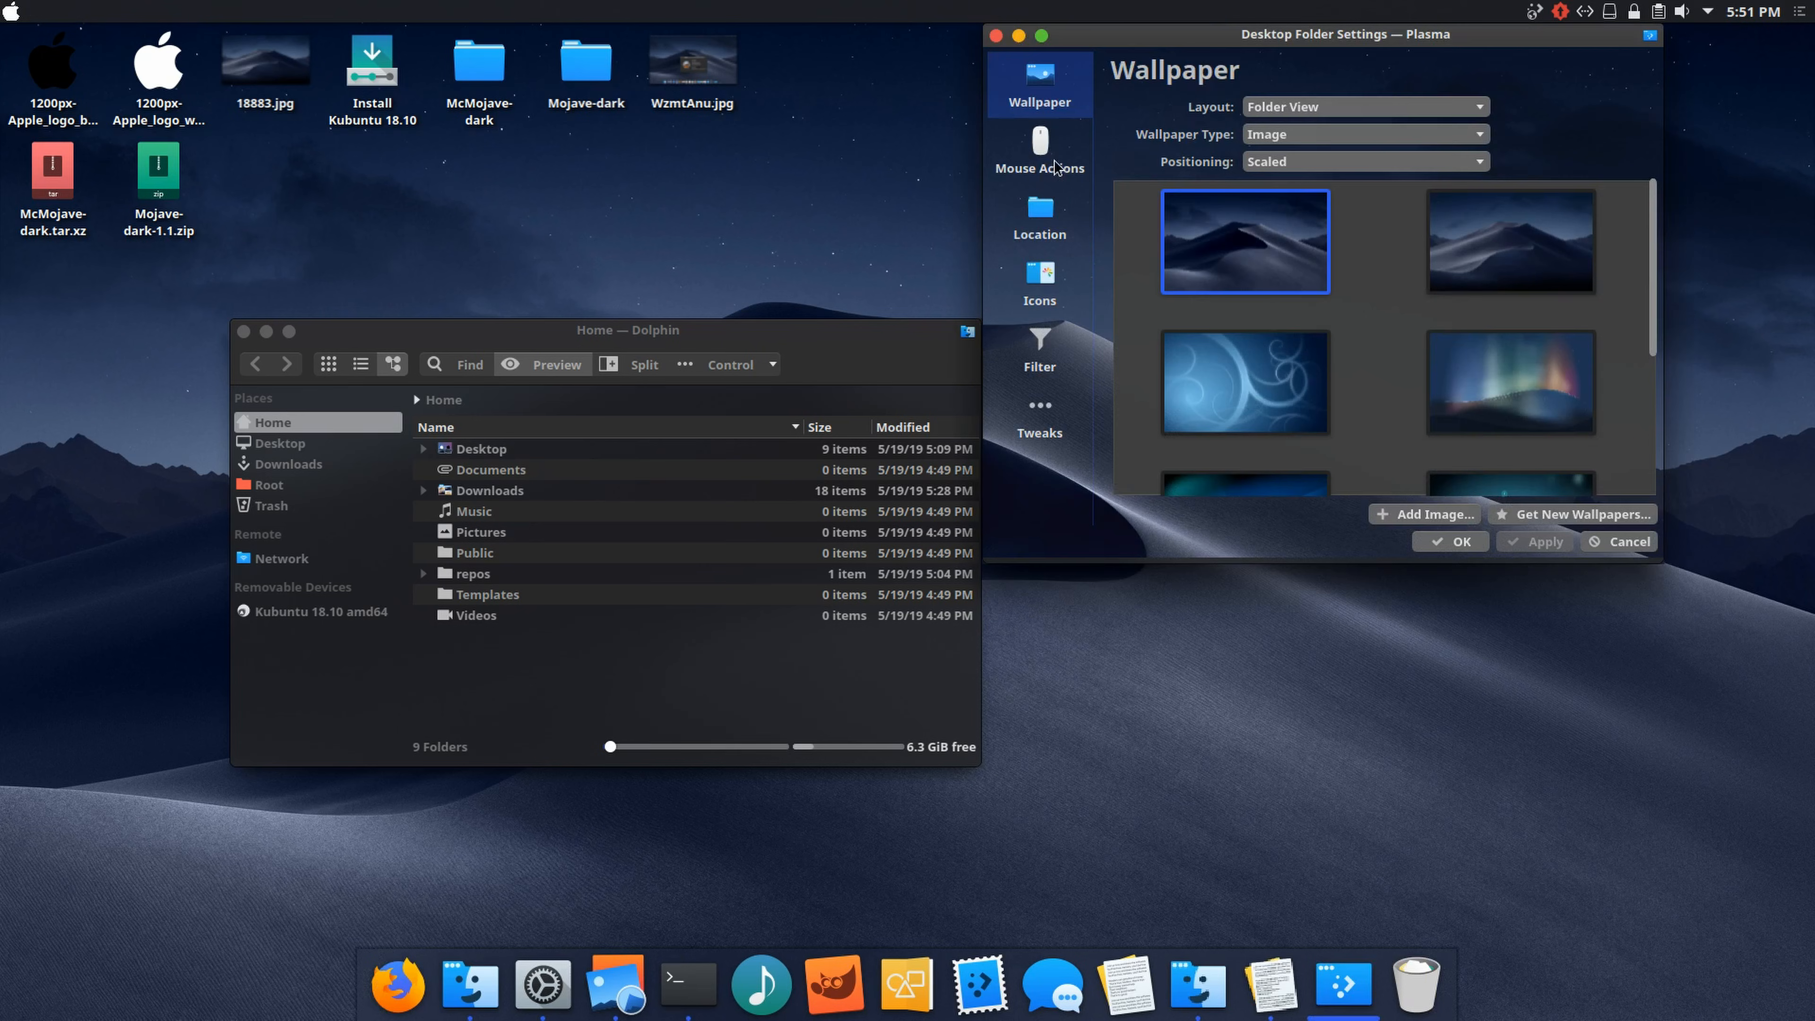
pyautogui.scroll(-2, 1441, 459)
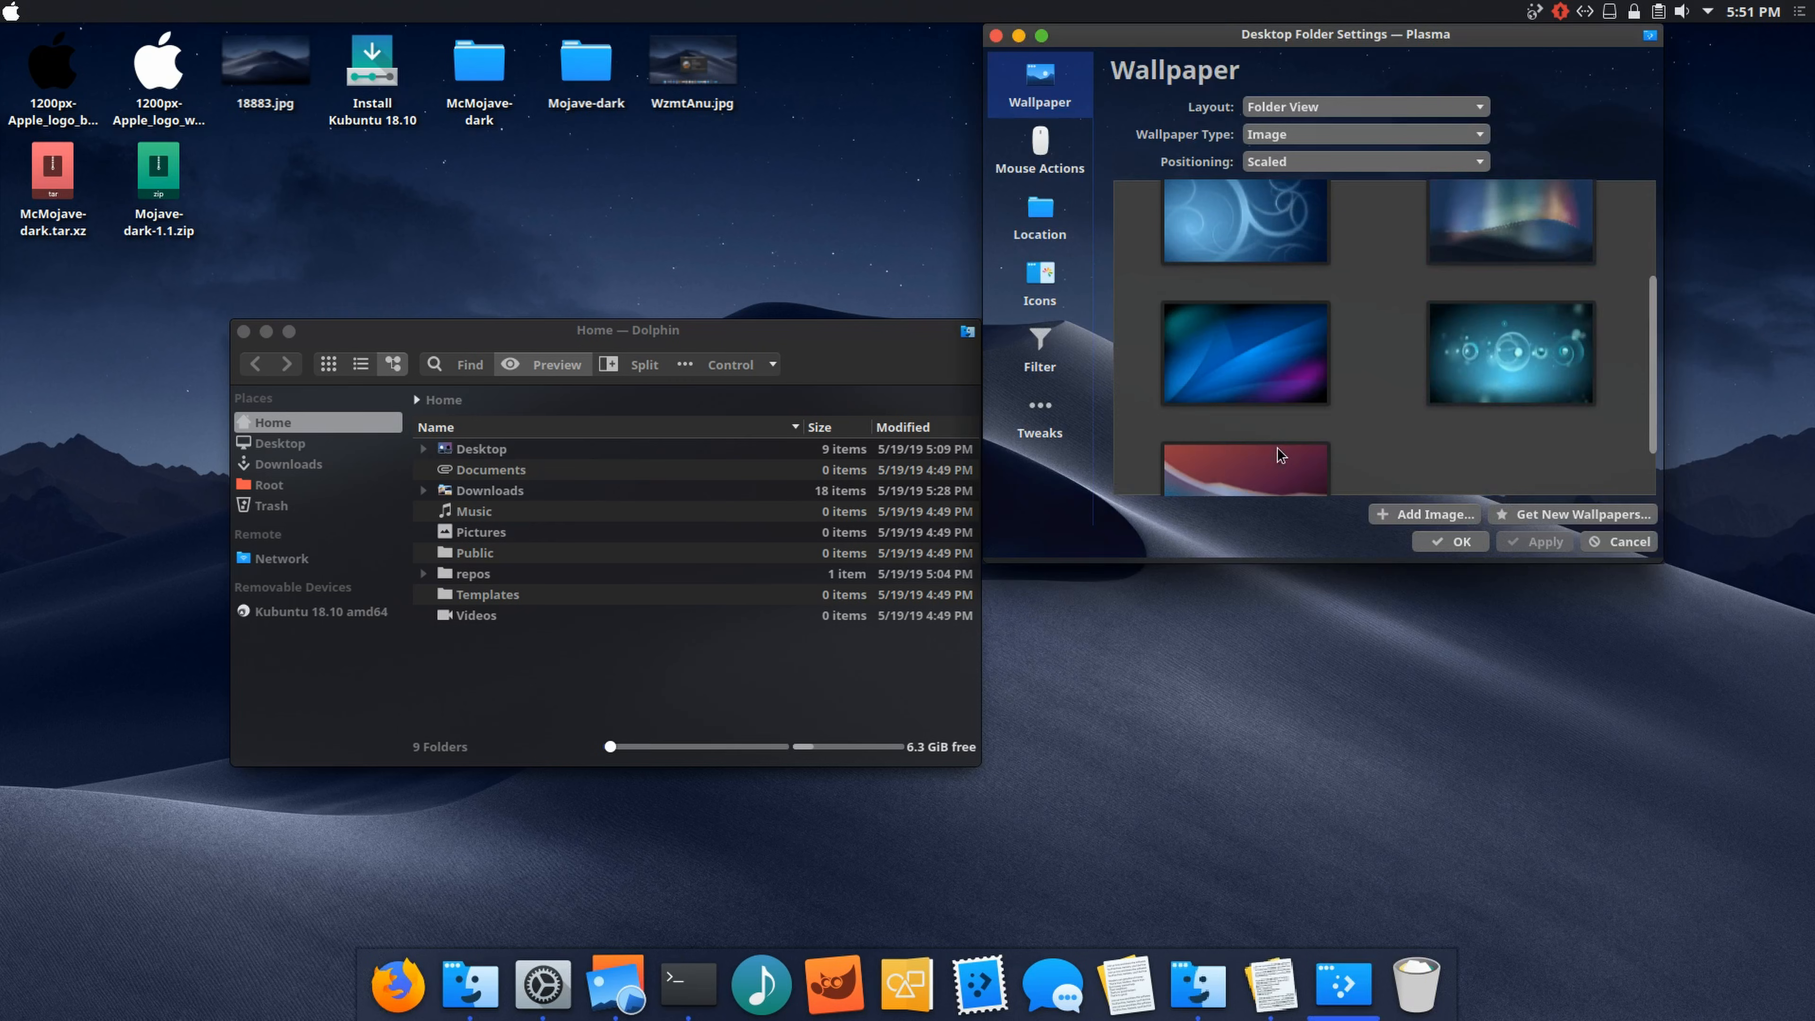
pyautogui.click(1249, 459)
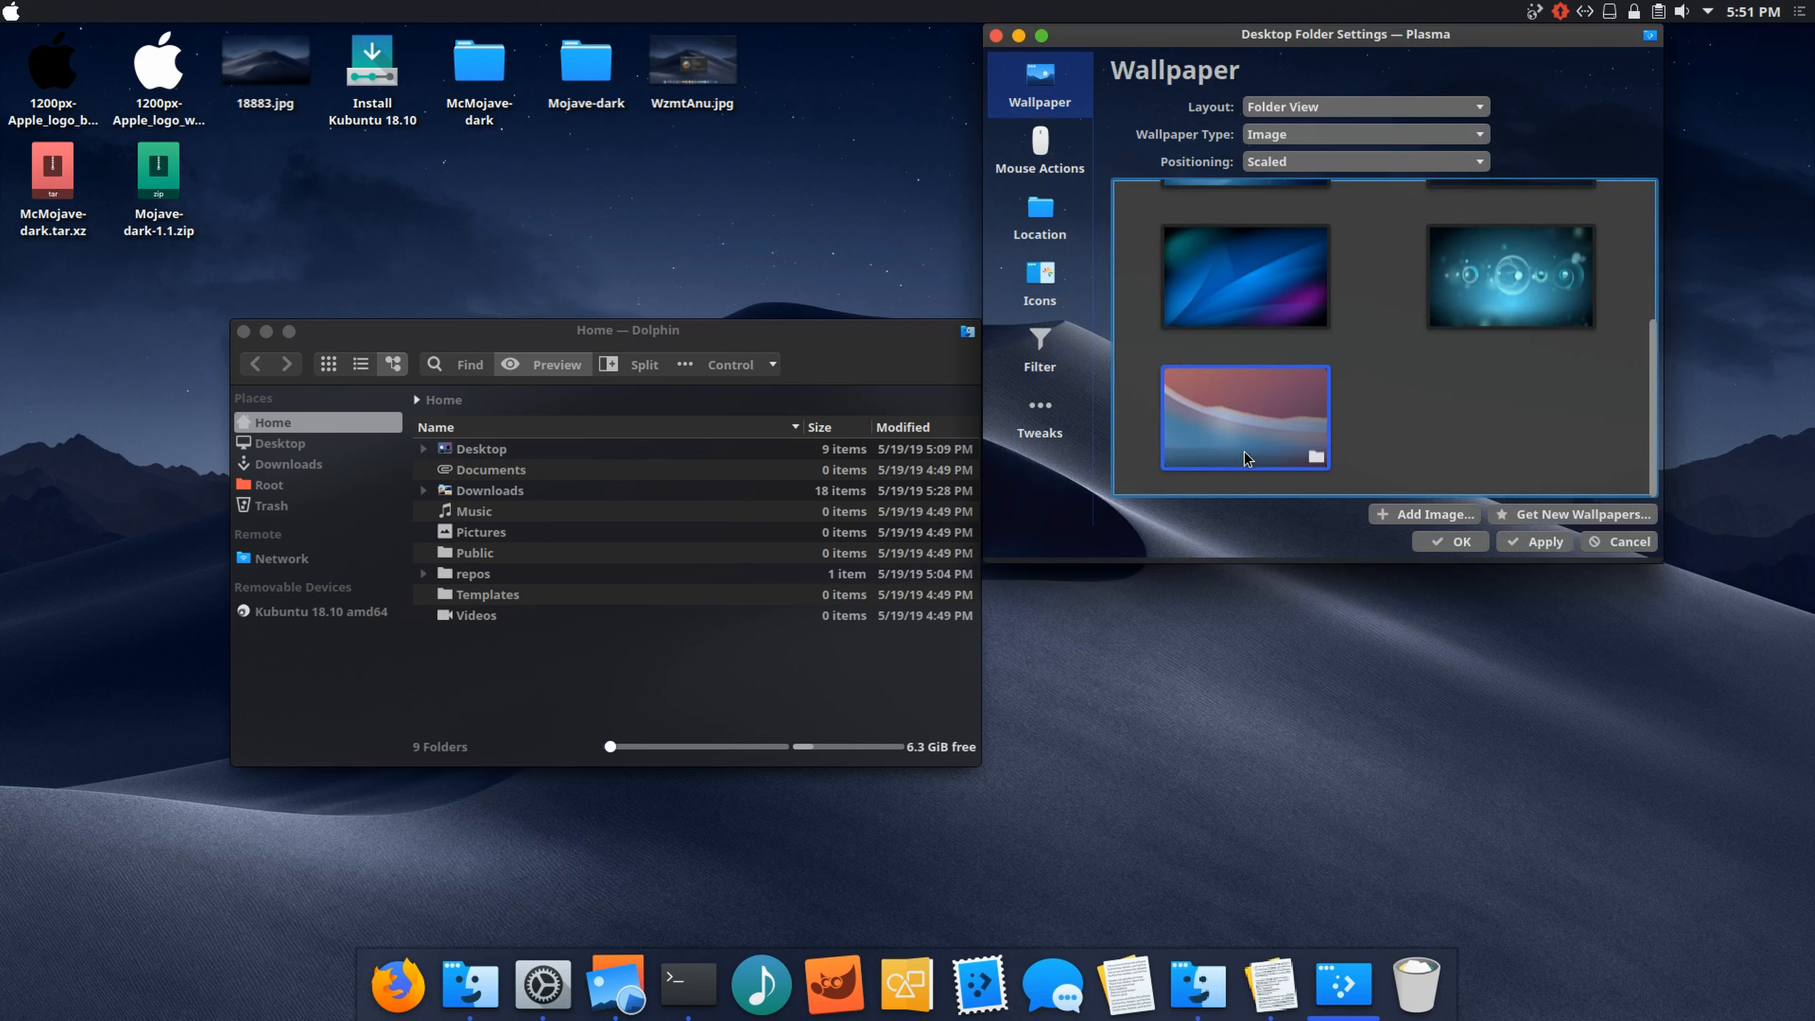
pyautogui.click(1428, 515)
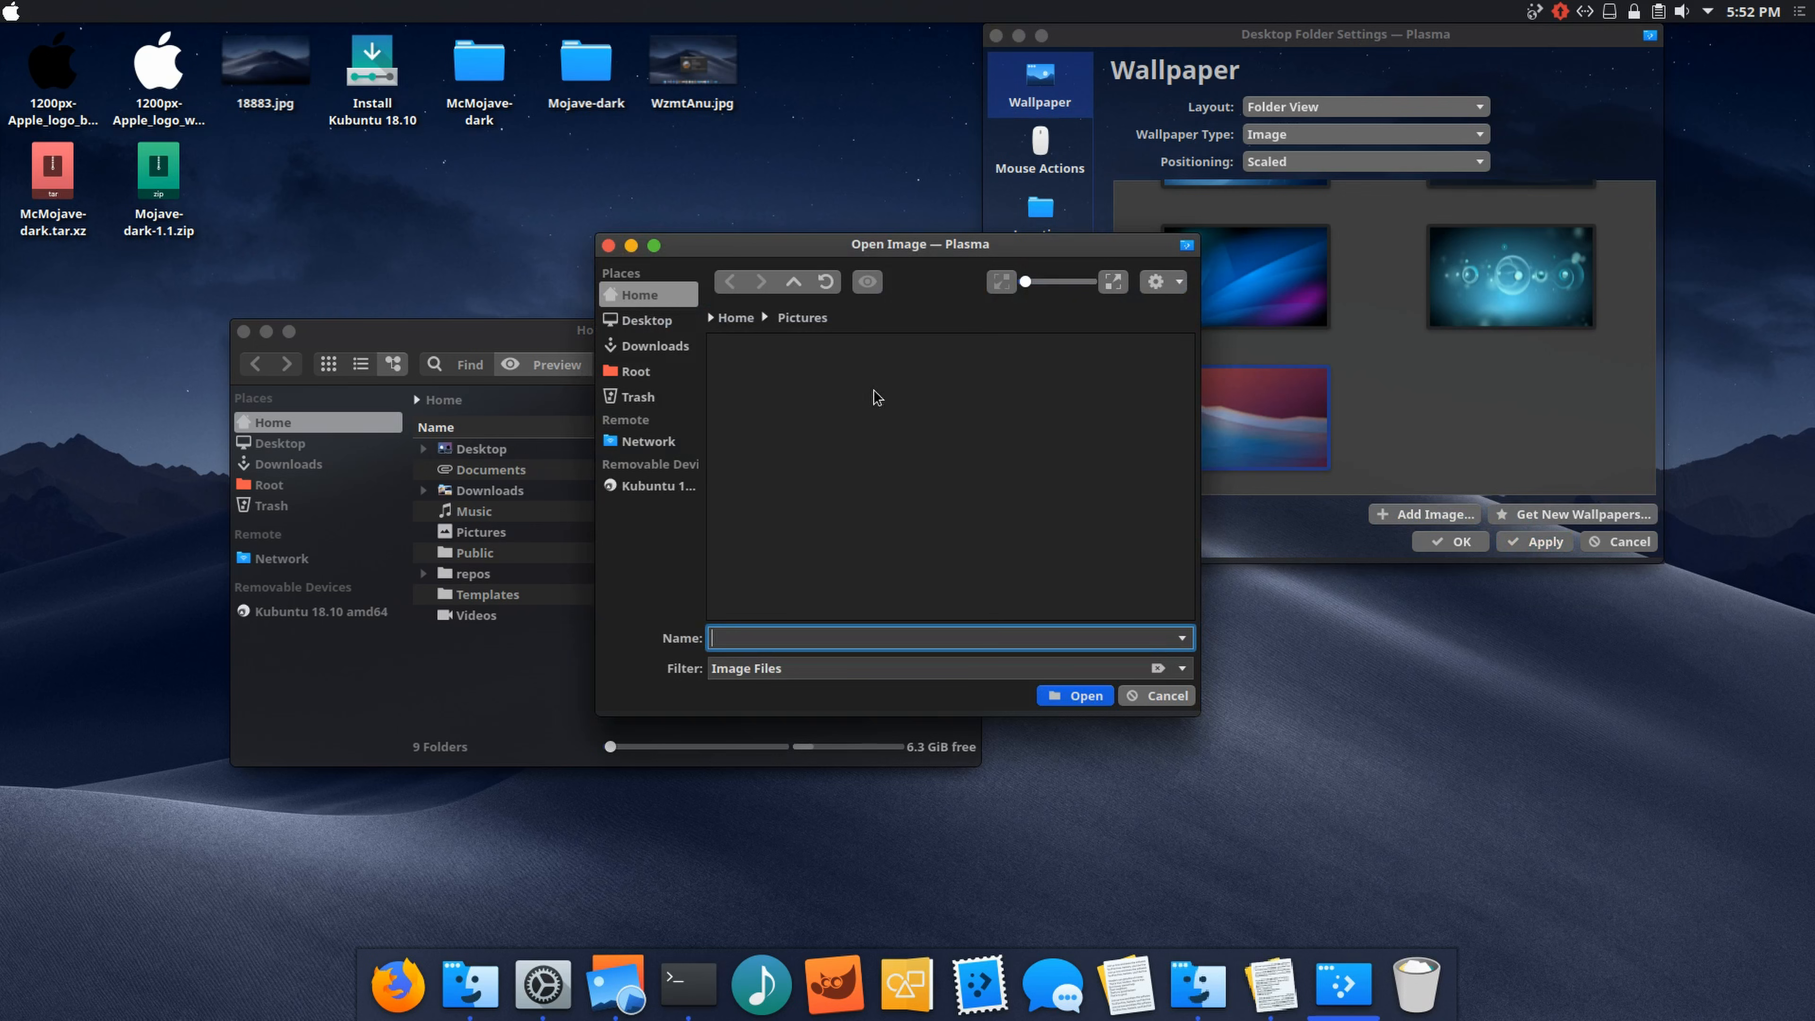
pyautogui.click(647, 346)
pyautogui.doubleClick(736, 385)
pyautogui.click(744, 375)
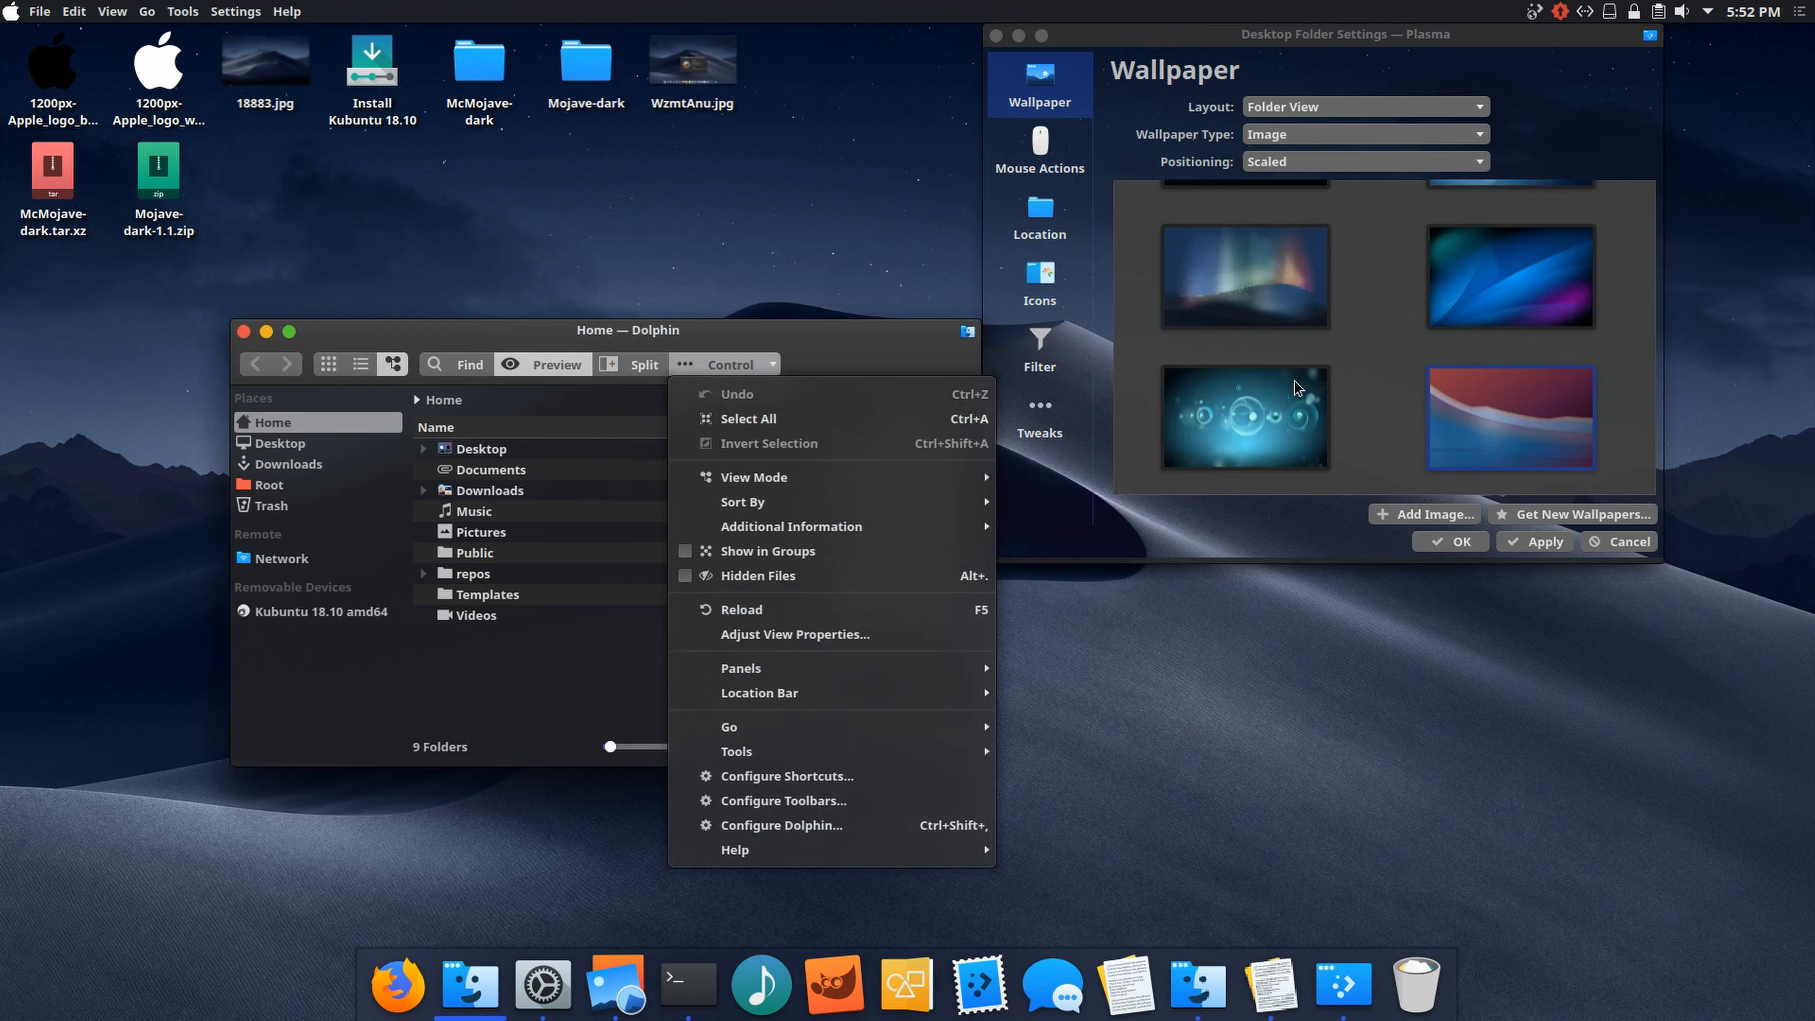
pyautogui.click(1143, 630)
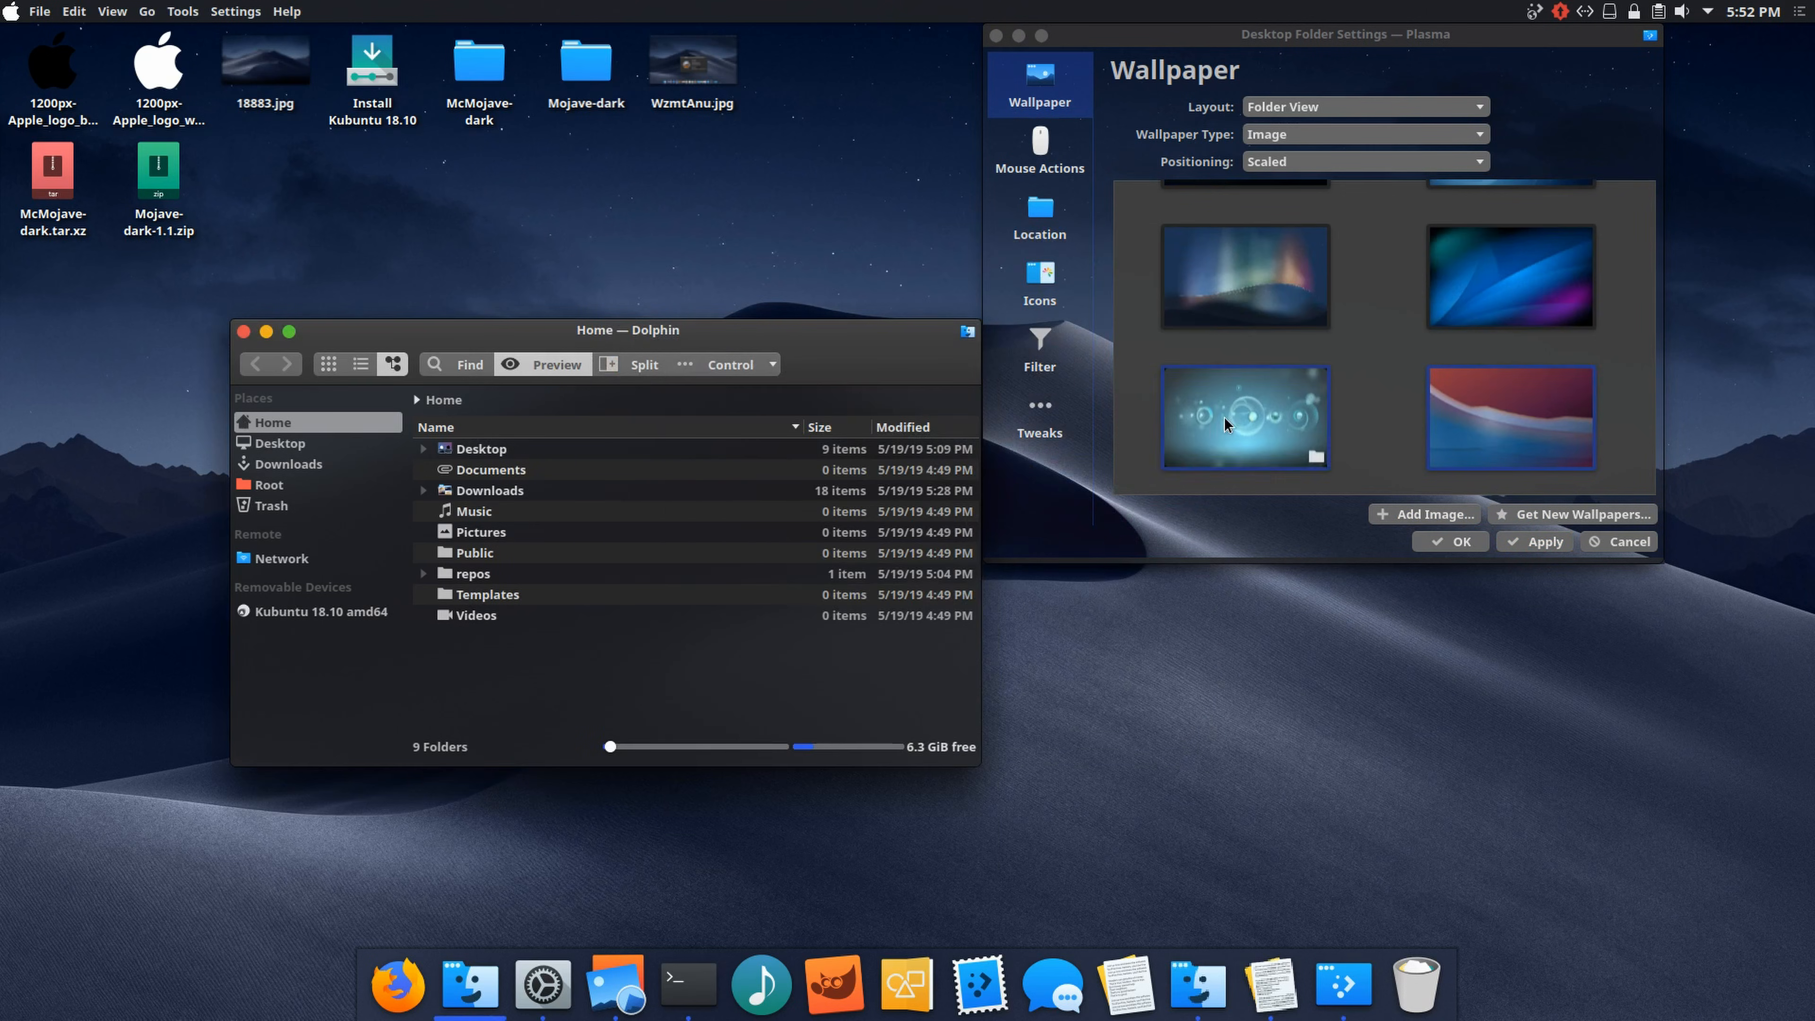
# Step: Add the daytime Mojave dune image from Downloads, apply it as the desktop wallpaper, and close the wallpaper settings
pyautogui.scroll(1, 1372, 353)
pyautogui.scroll(-1, 1343, 361)
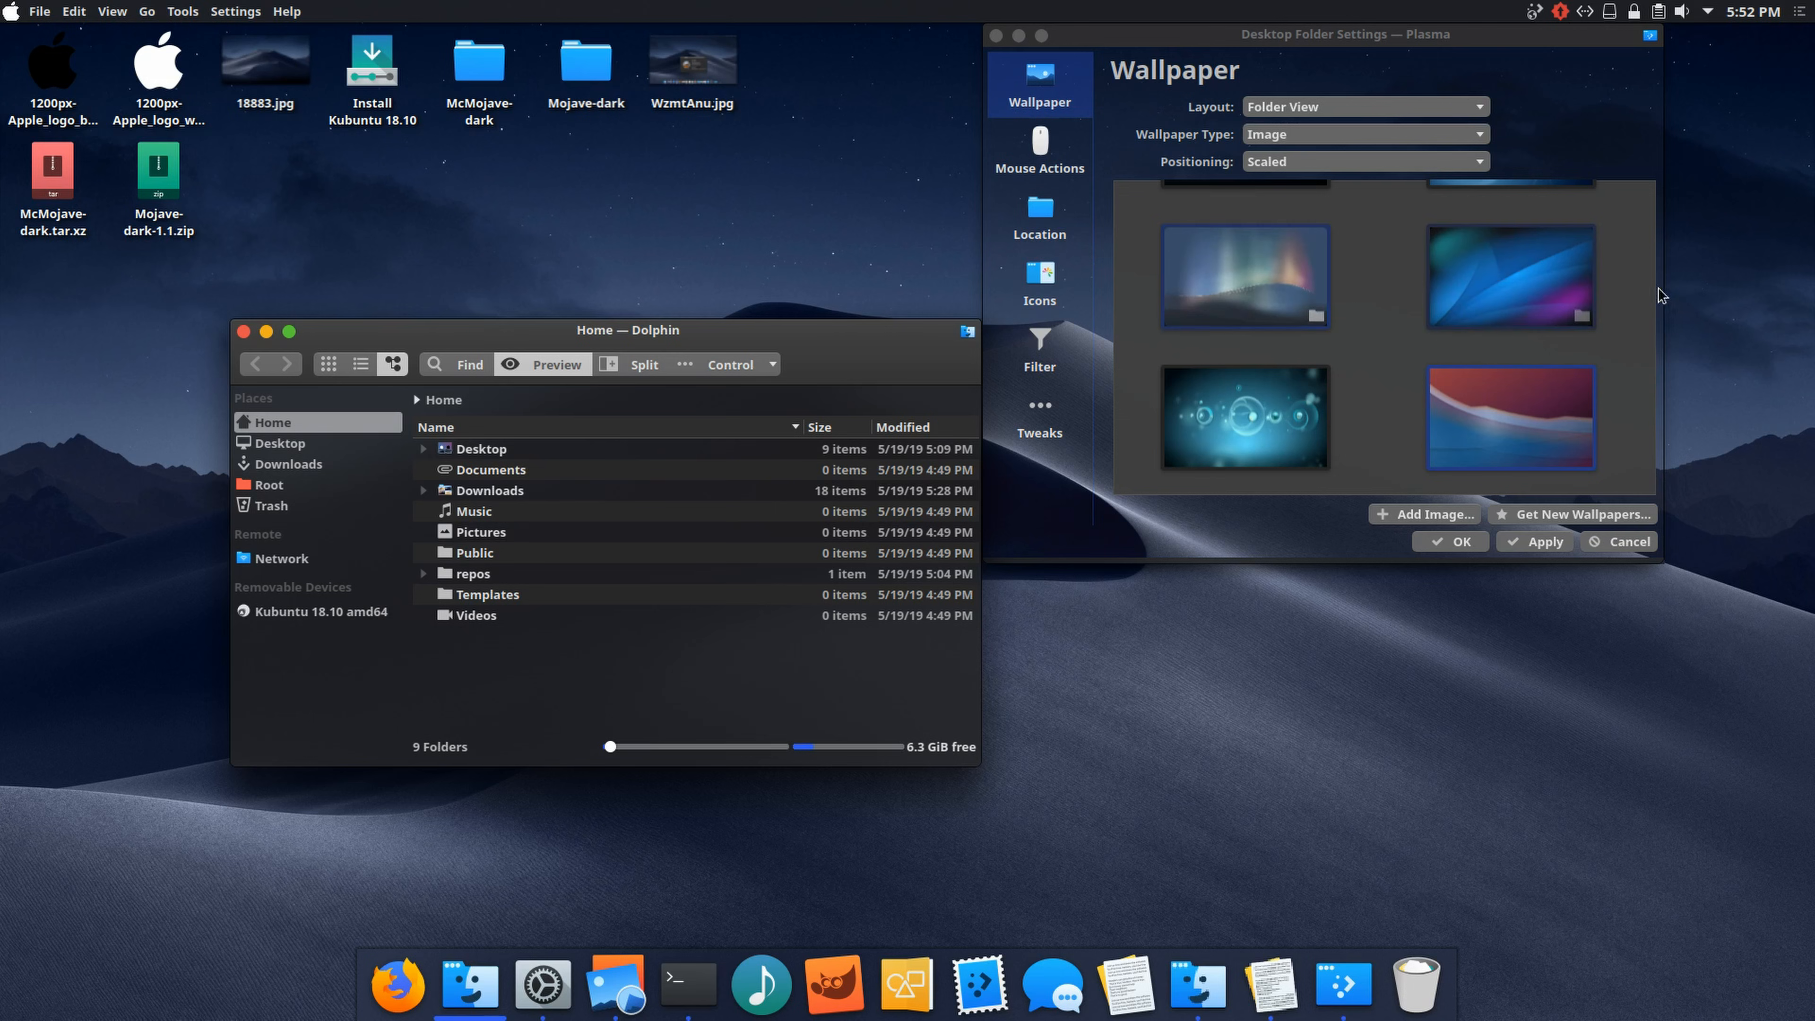
pyautogui.click(1653, 272)
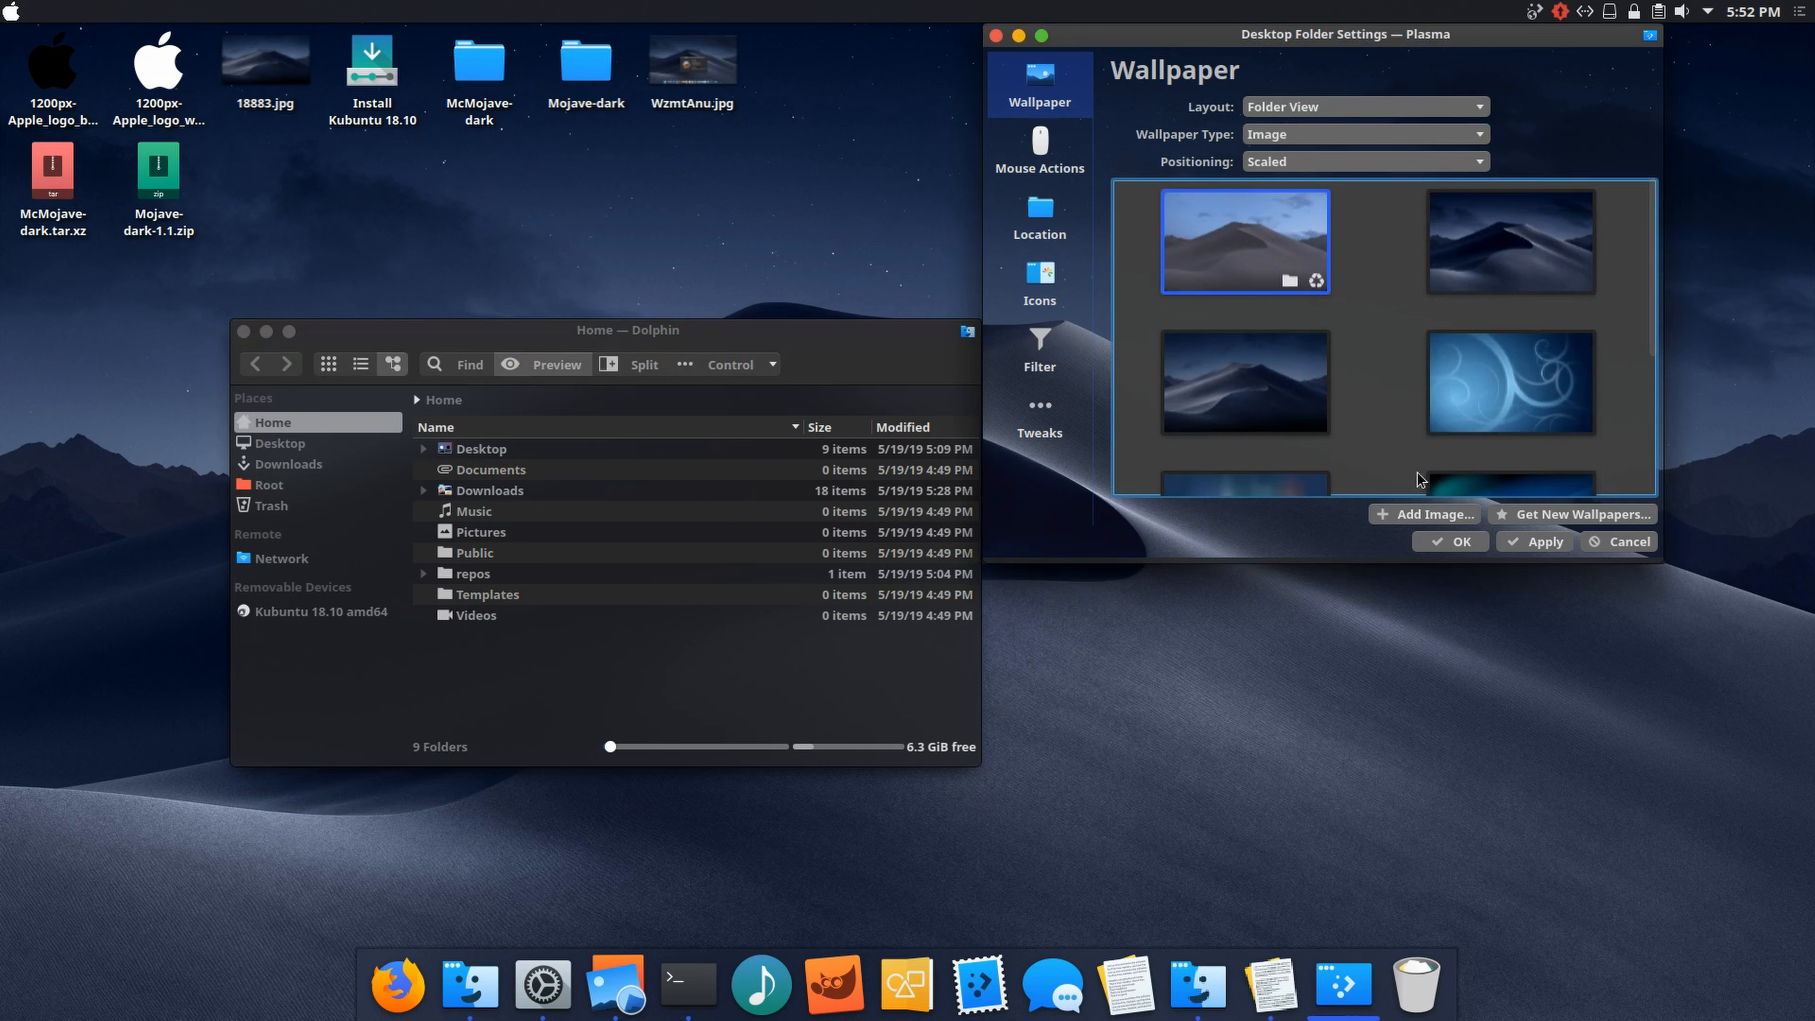
pyautogui.click(1426, 514)
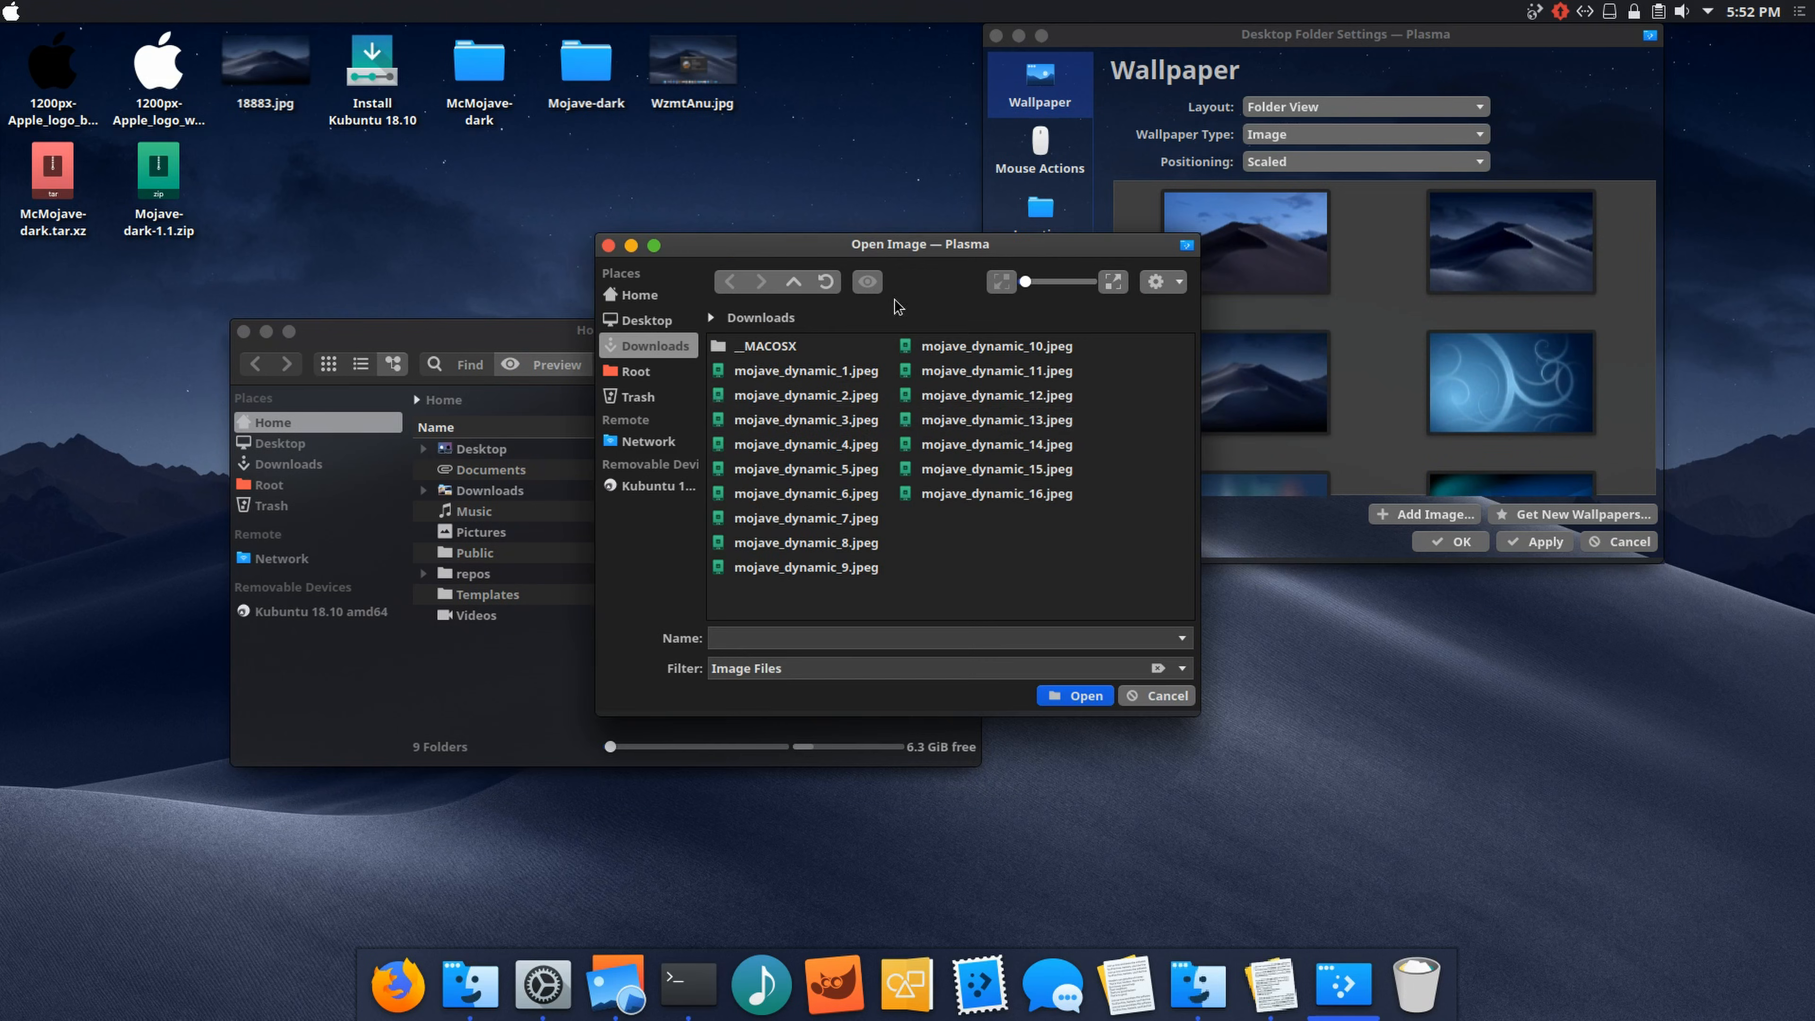
pyautogui.click(1051, 282)
pyautogui.doubleClick(1057, 365)
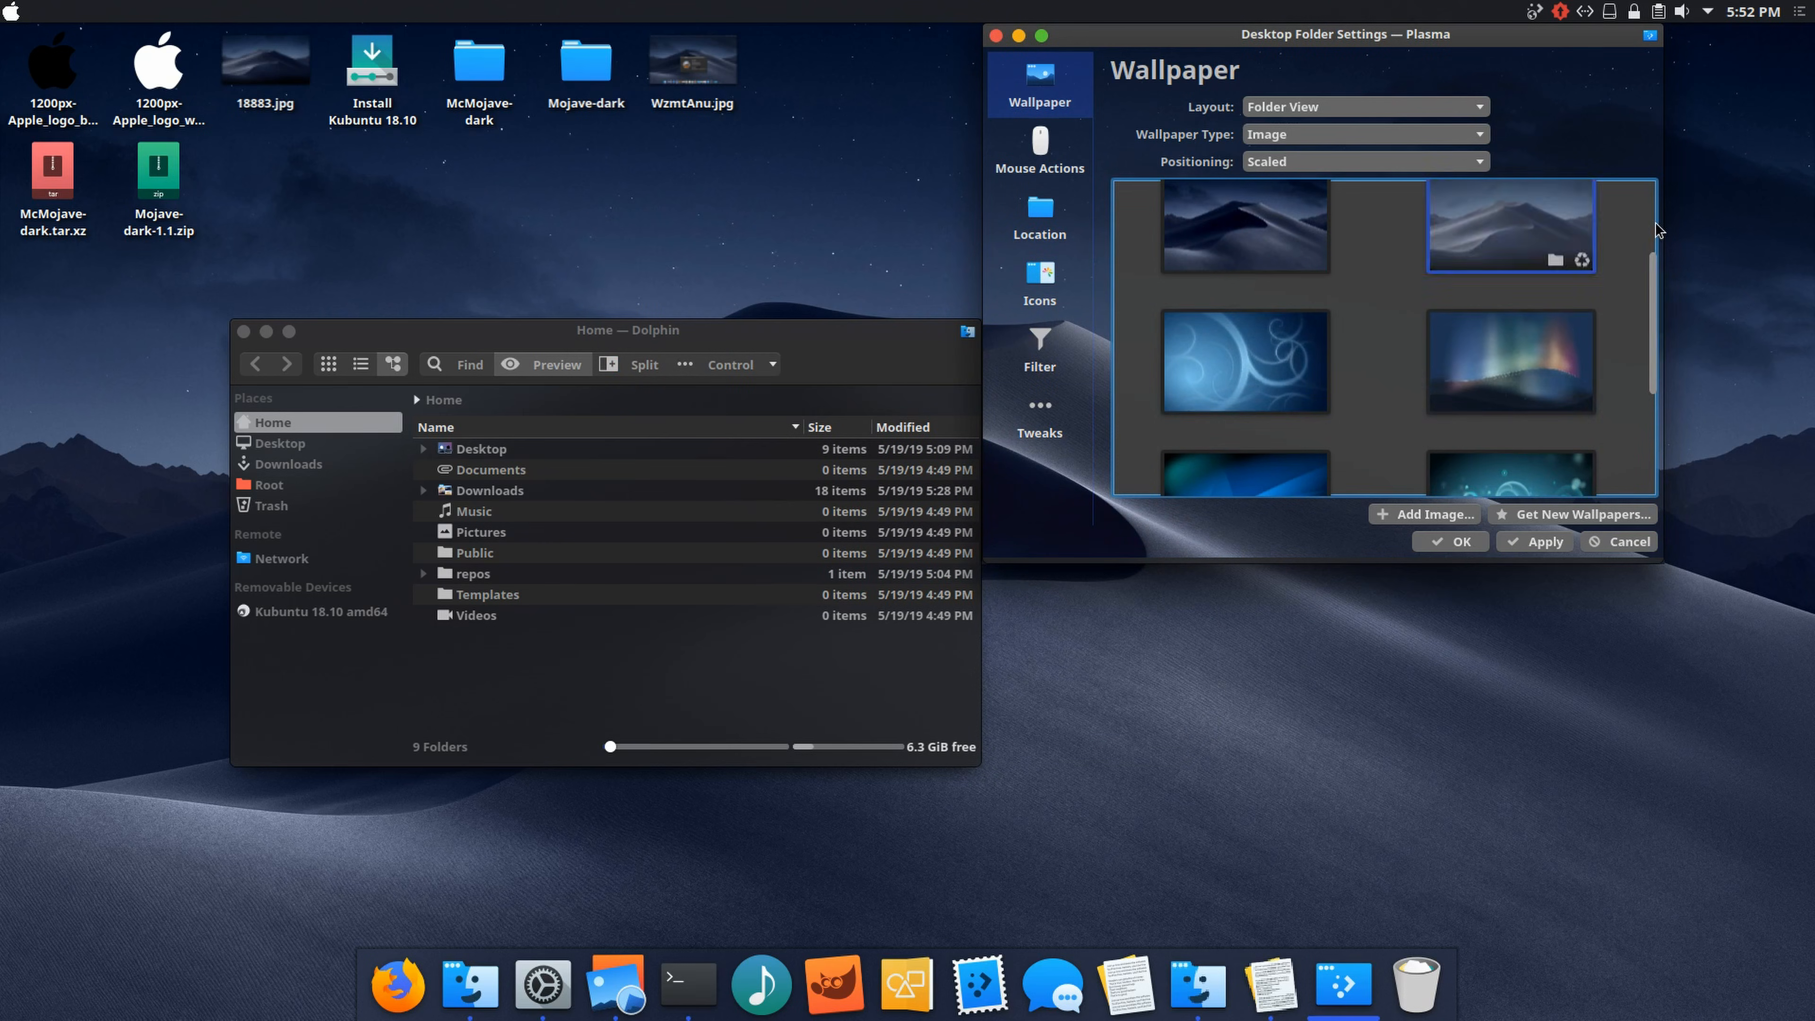
pyautogui.click(1513, 538)
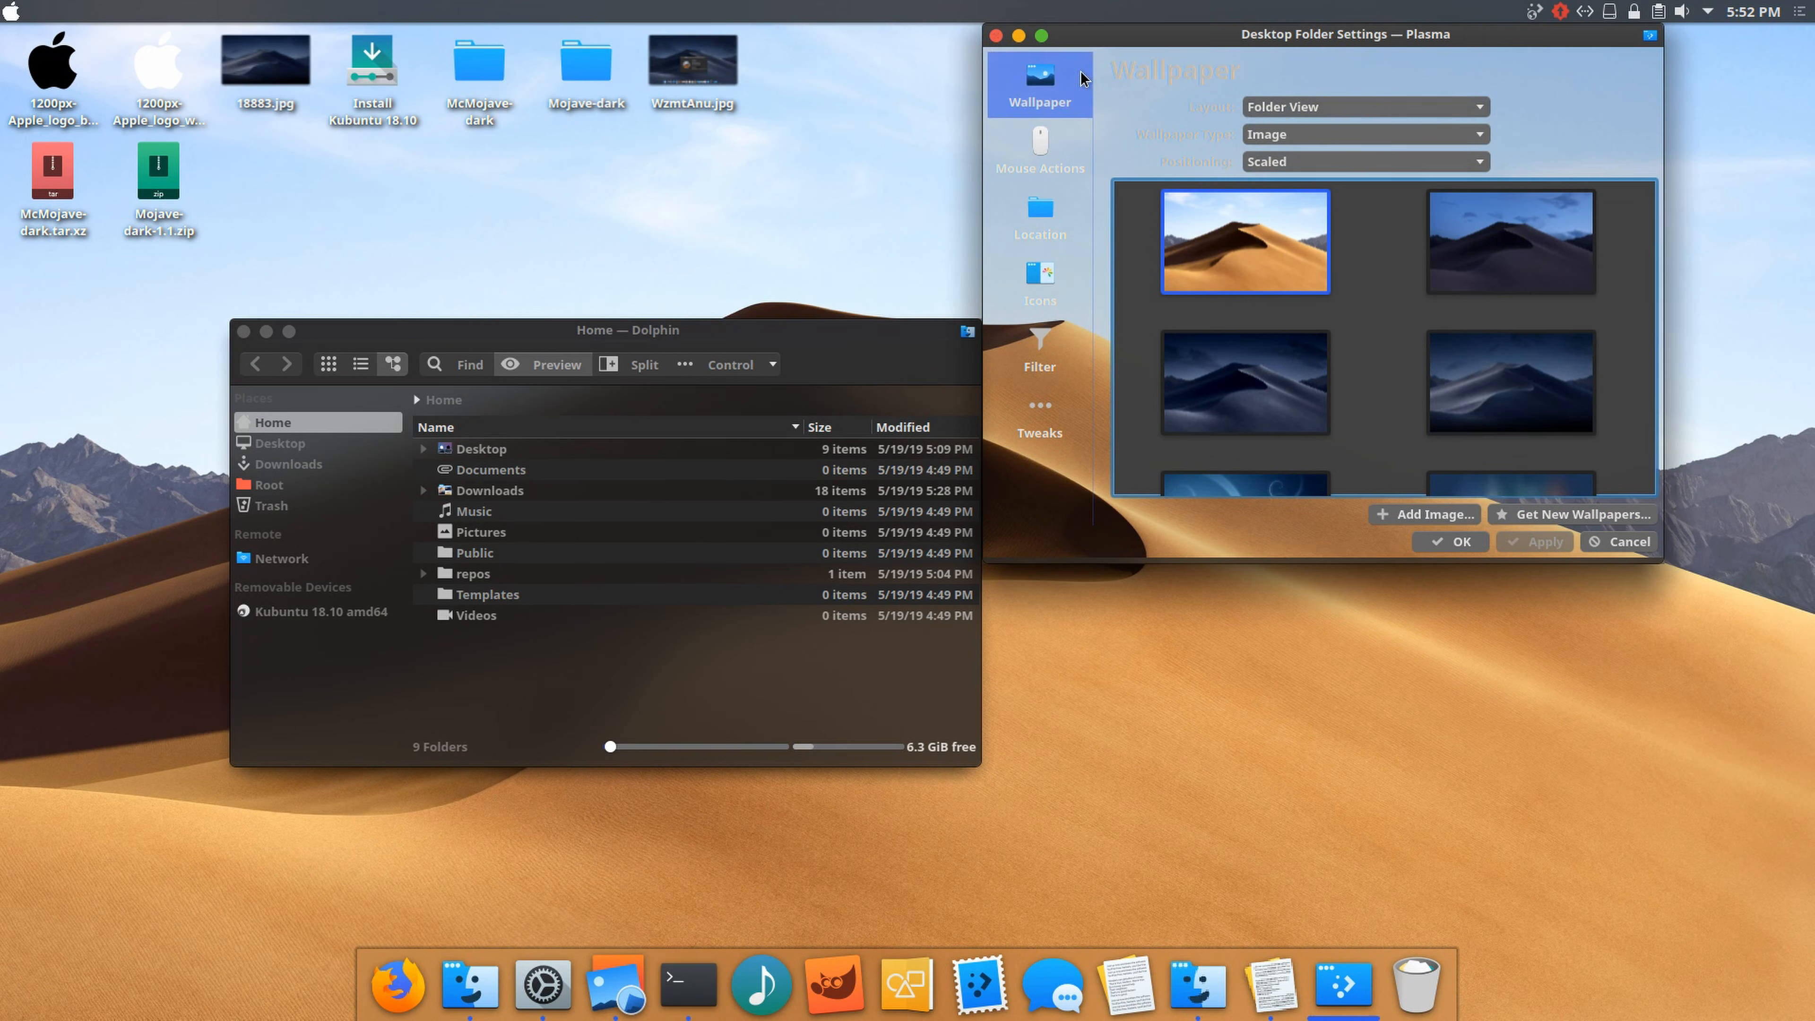
pyautogui.click(996, 37)
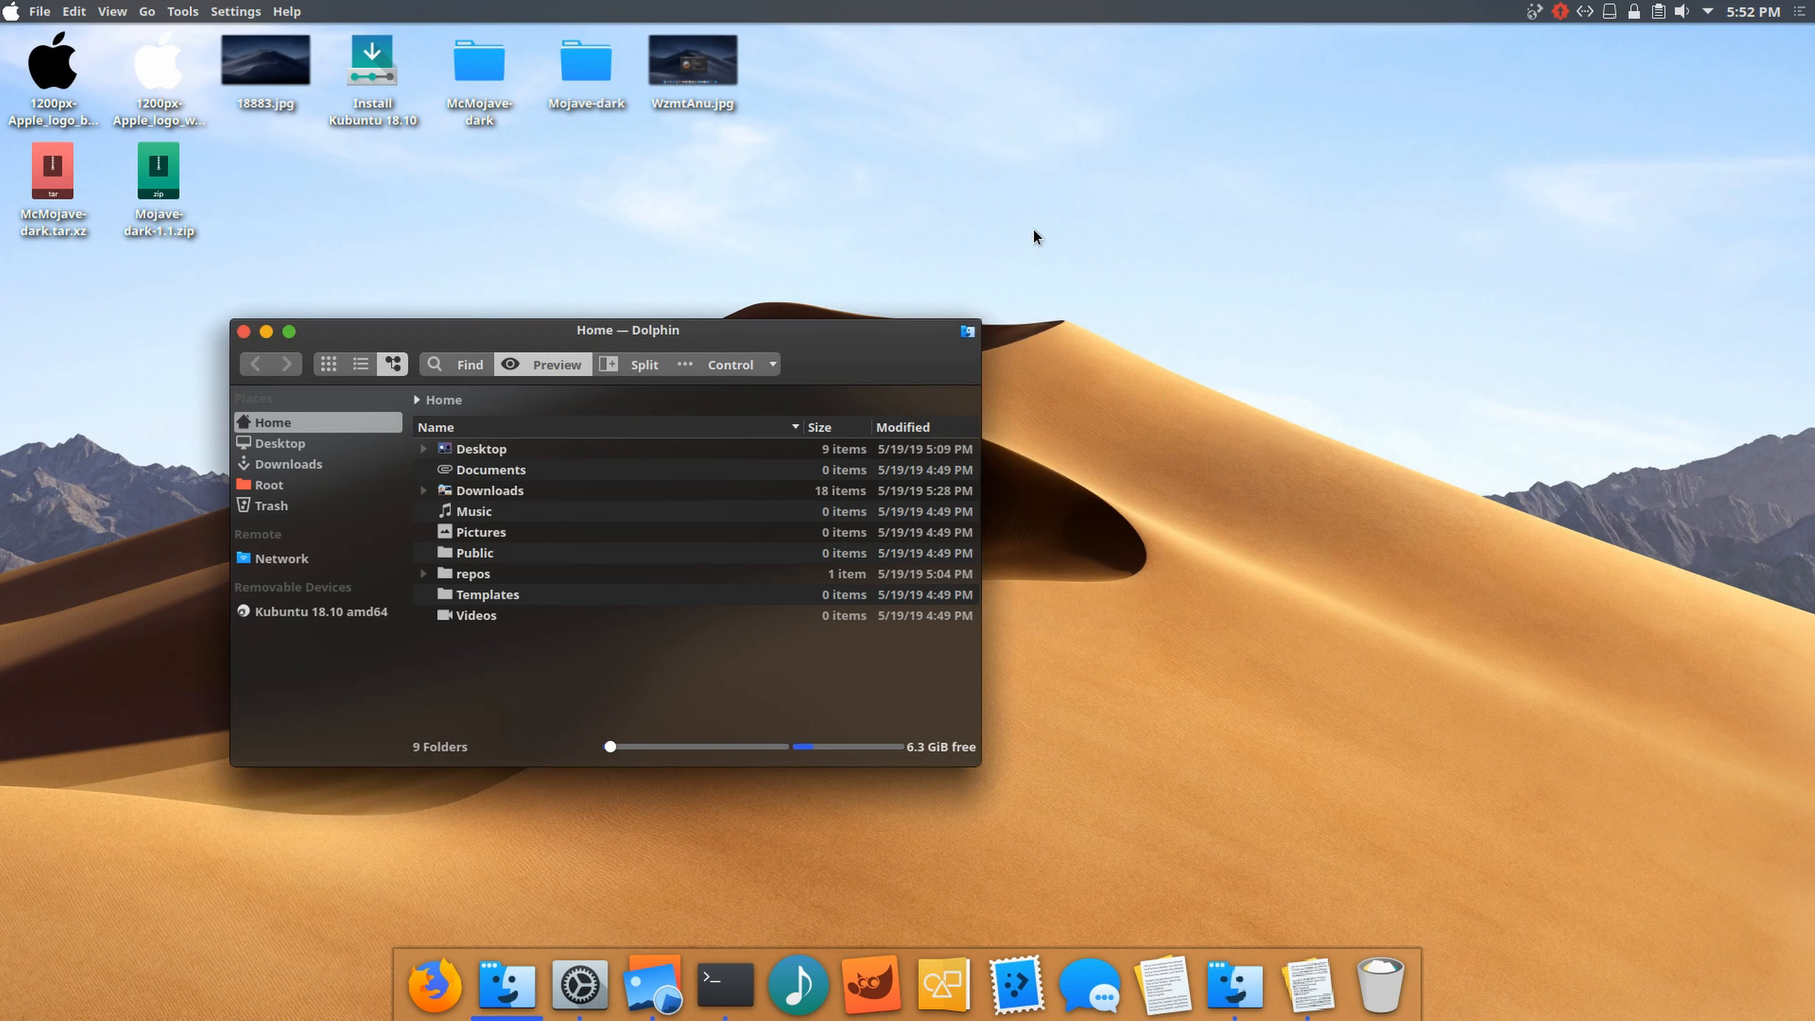
pyautogui.rightClick(1036, 231)
pyautogui.click(848, 256)
pyautogui.moveTo(549, 331); pyautogui.dragTo(554, 290)
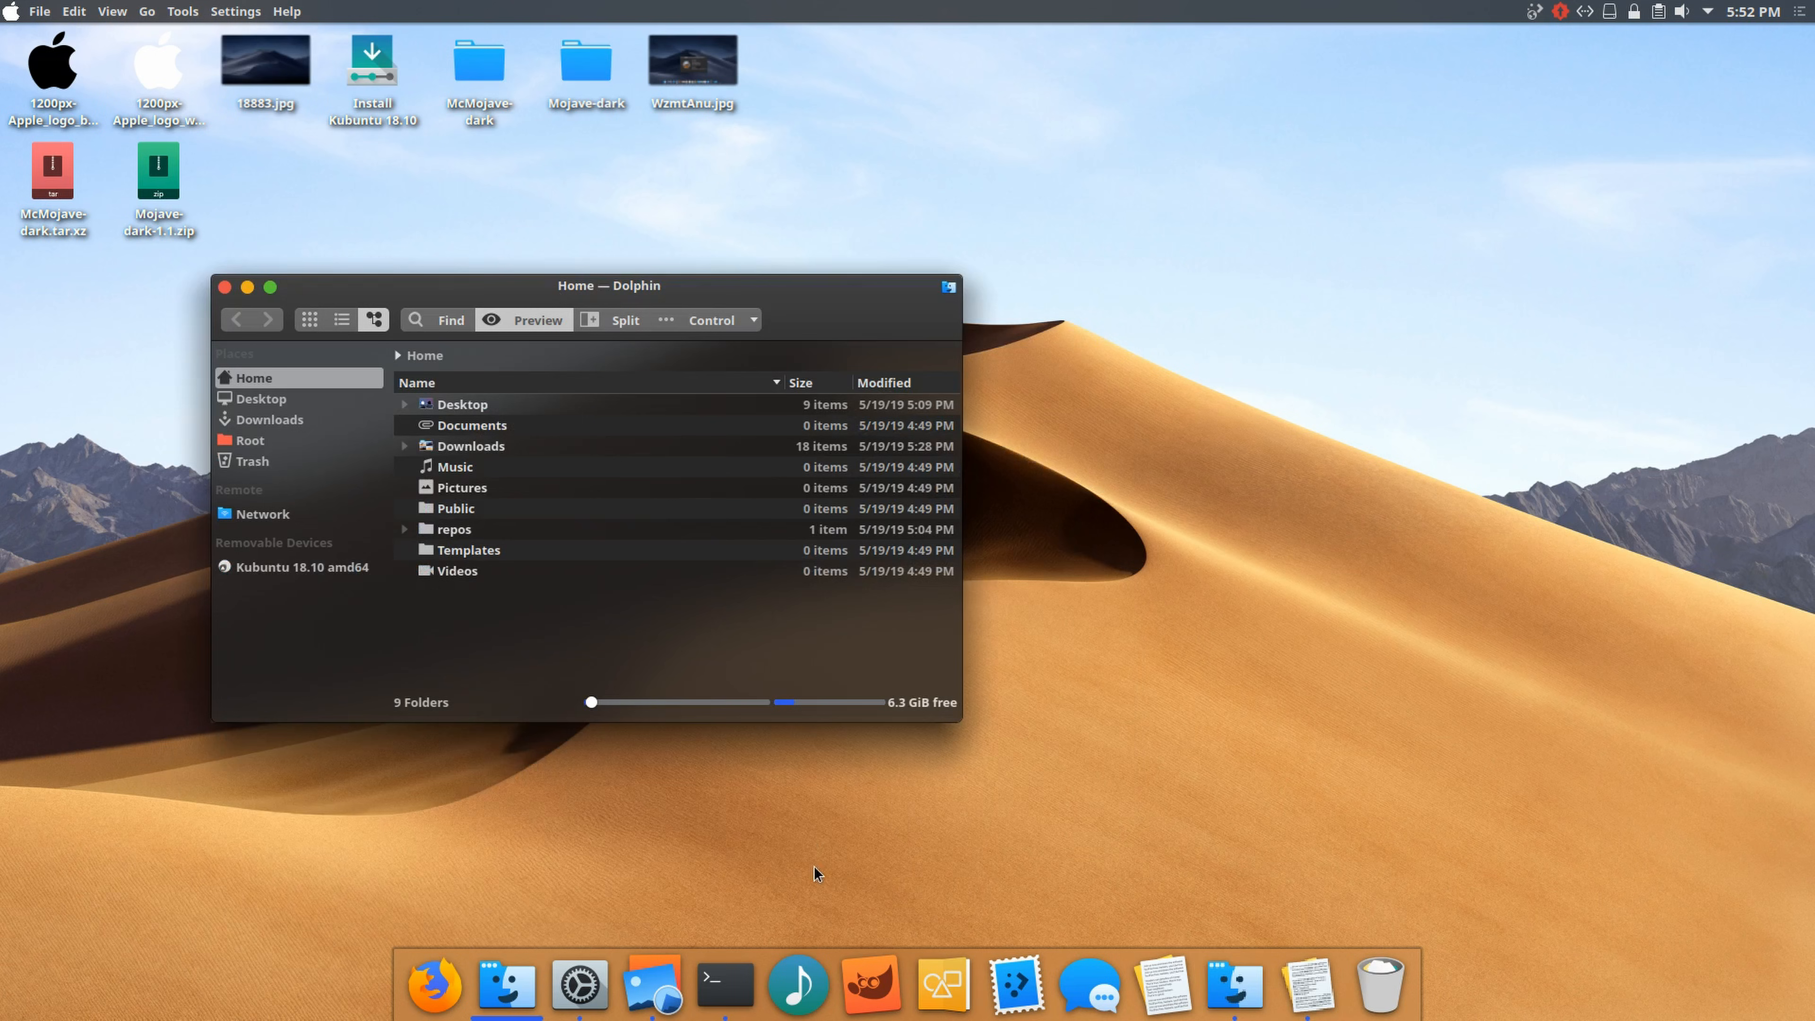
# Step: Set the dock's background opacity to 55% in the Latte dock appearance settings and leave the settings
pyautogui.rightClick(758, 1010)
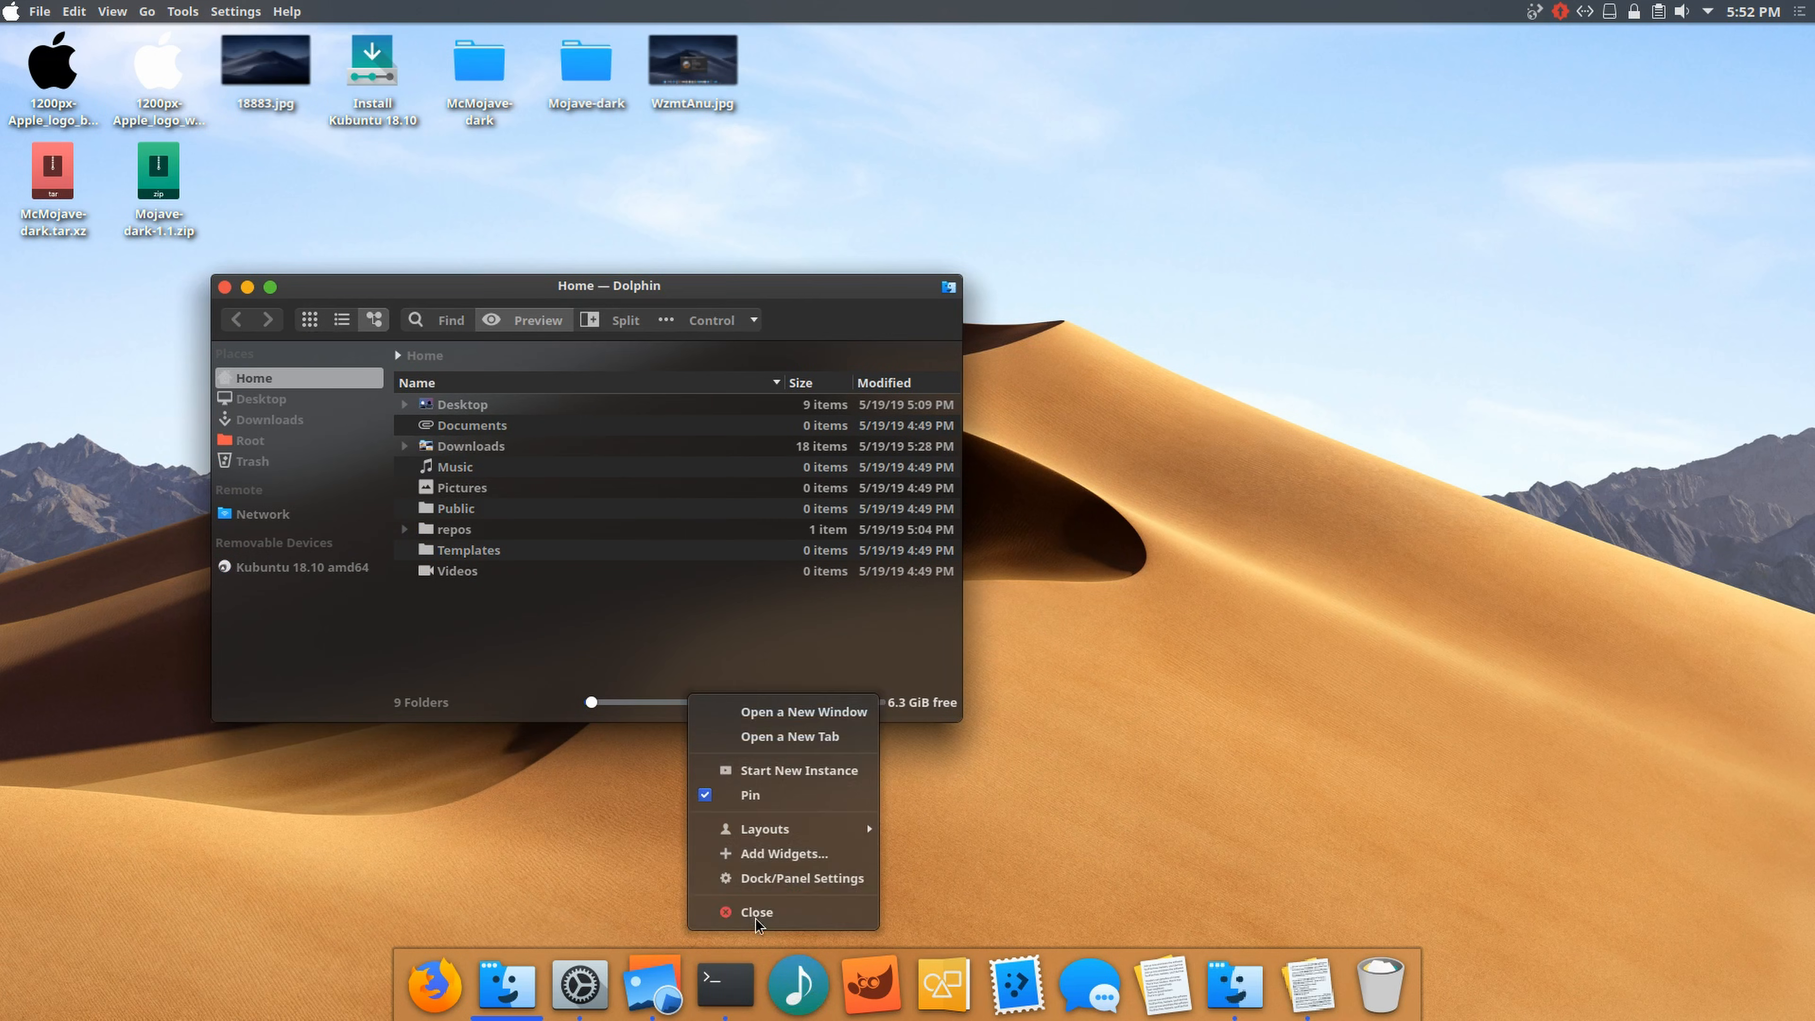
pyautogui.click(750, 878)
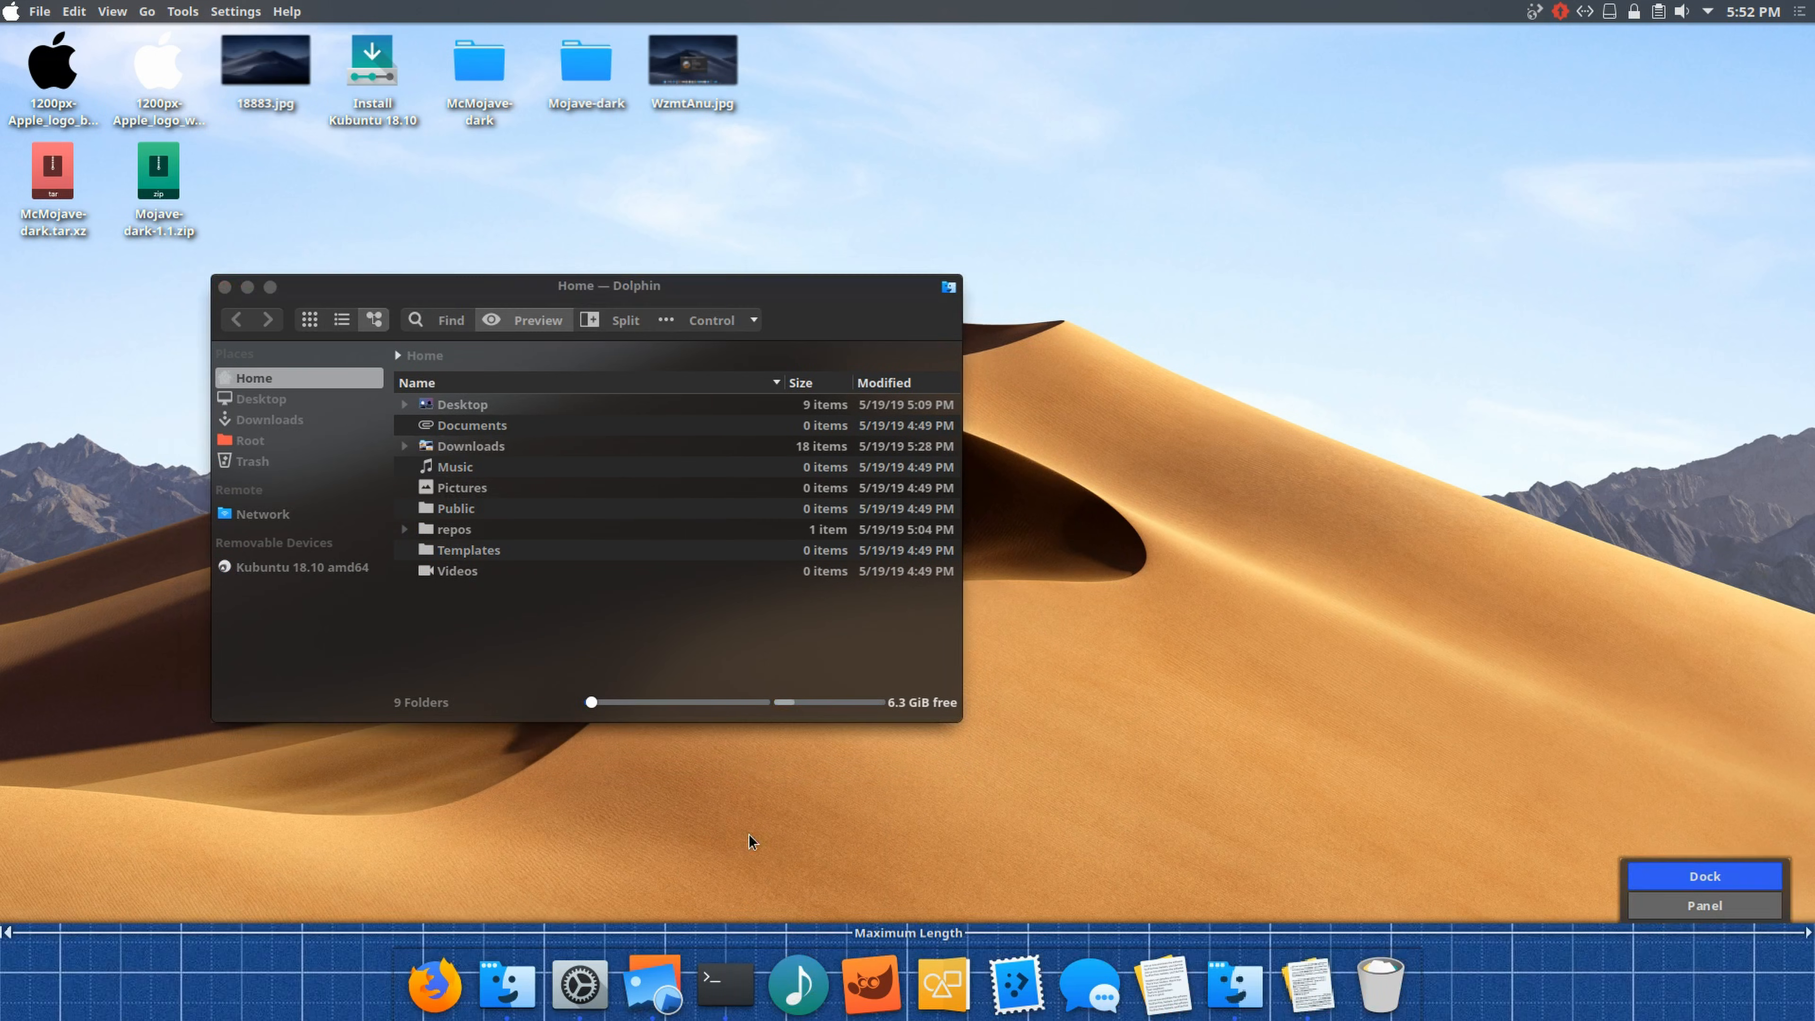
pyautogui.click(835, 355)
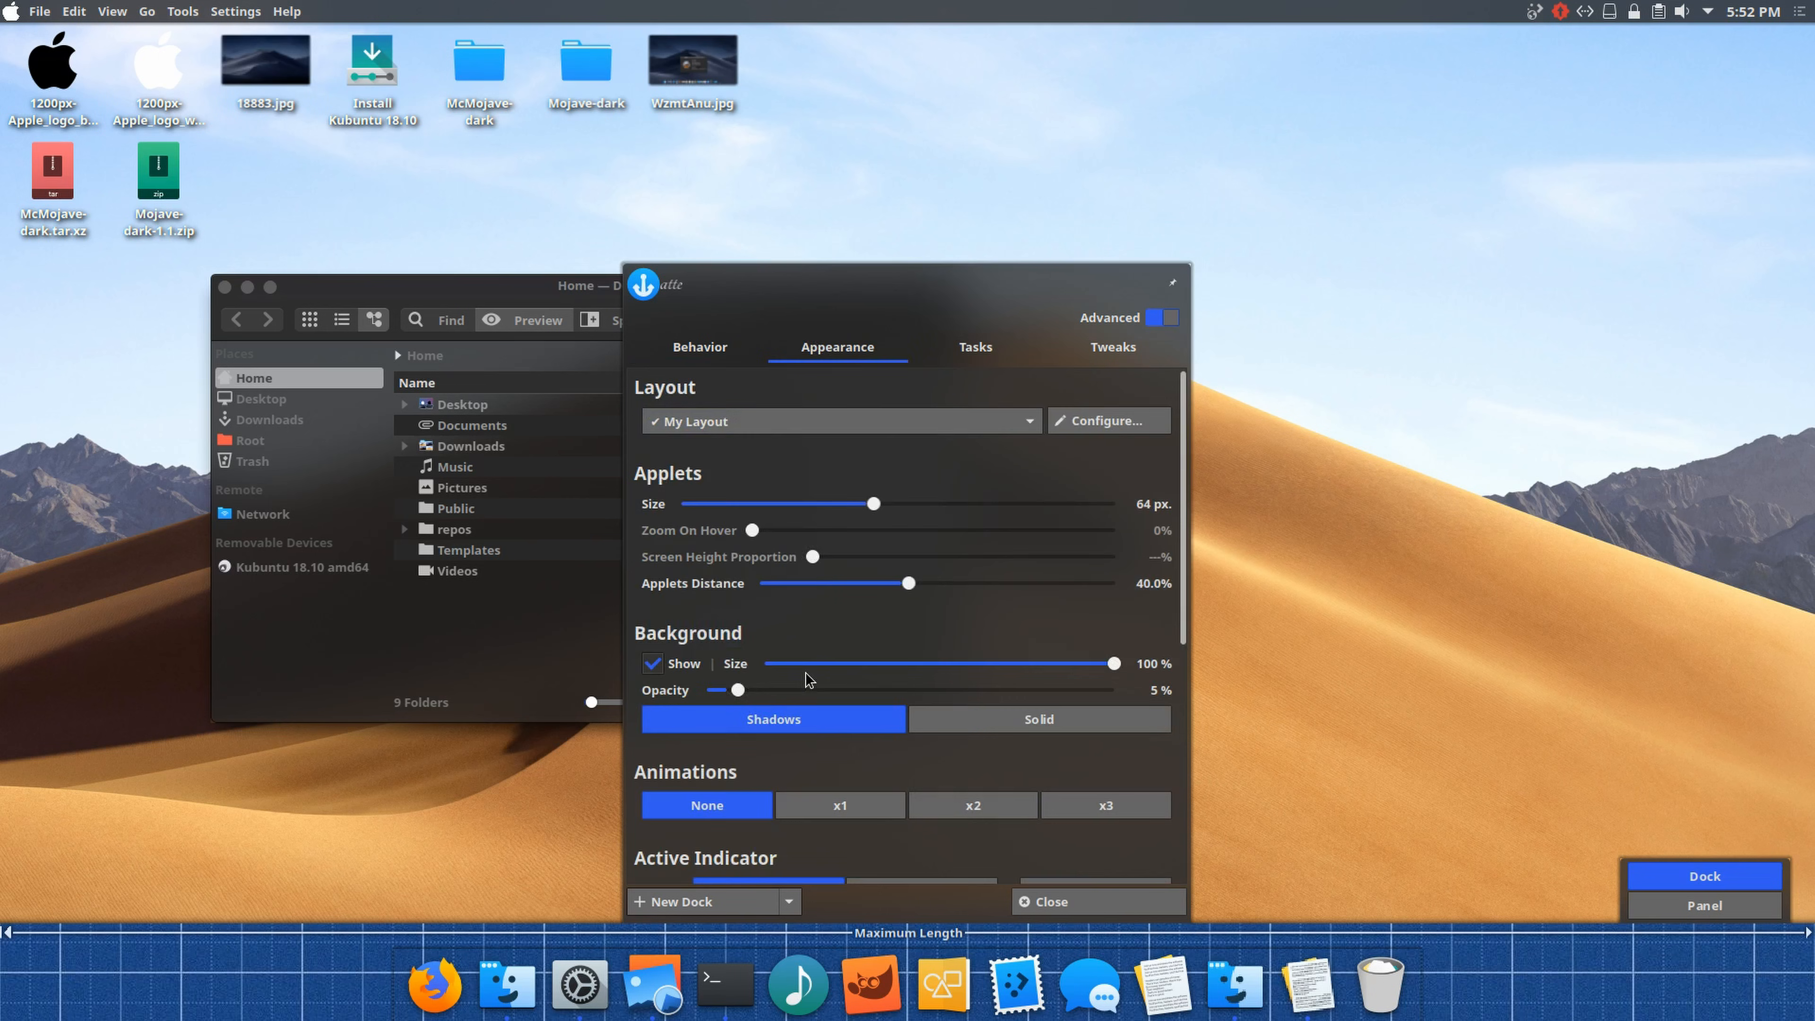
pyautogui.click(874, 691)
pyautogui.click(933, 694)
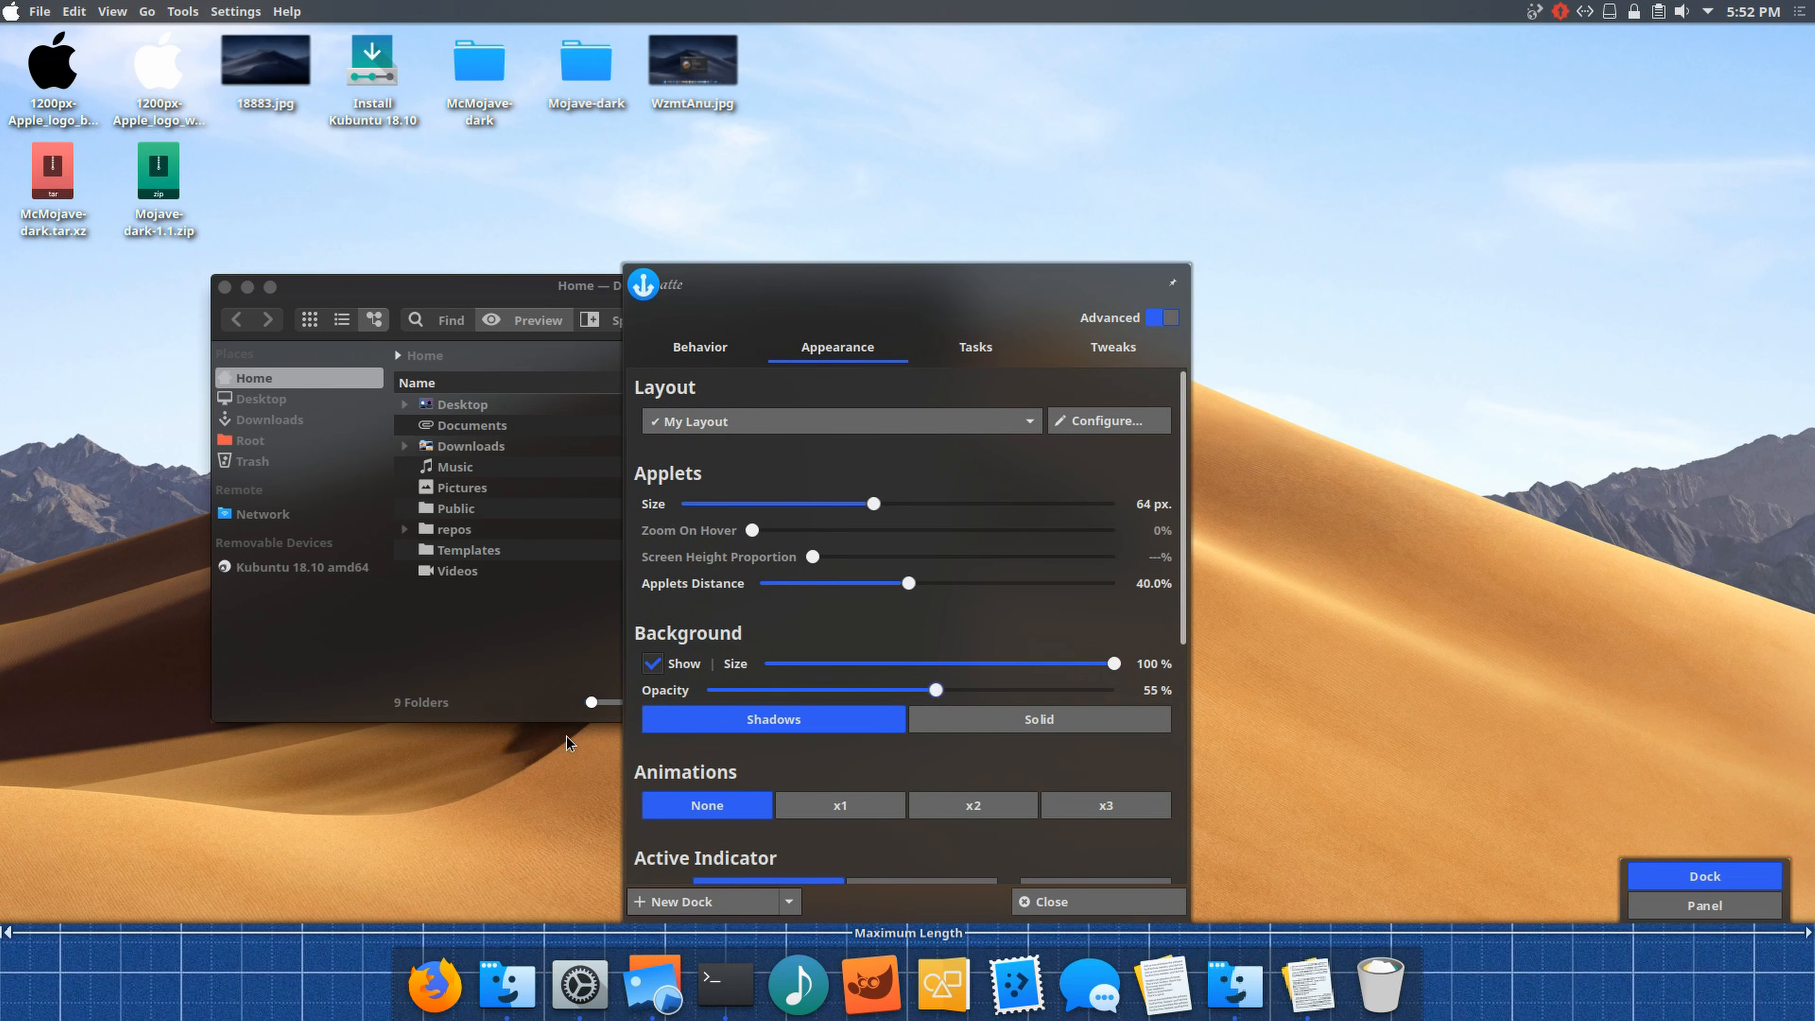
pyautogui.click(534, 780)
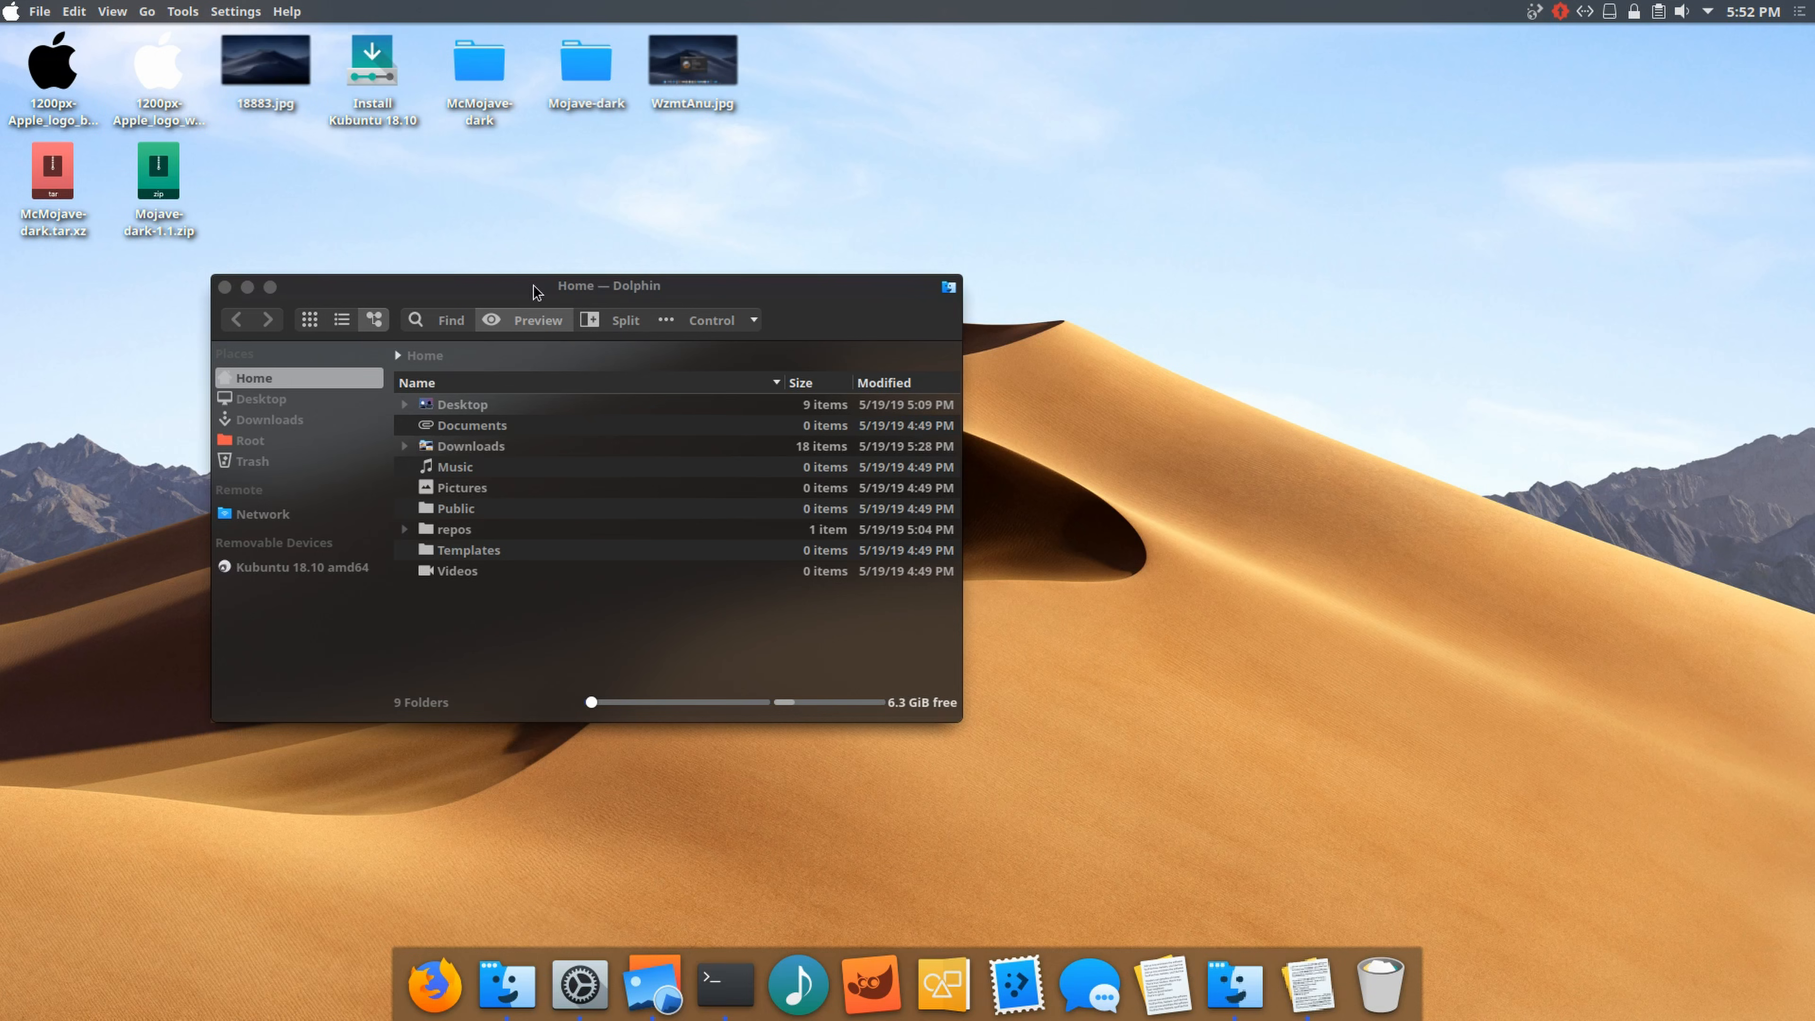
# Step: Move the Home file manager window around the desktop and close it
pyautogui.moveTo(530, 288); pyautogui.dragTo(609, 329)
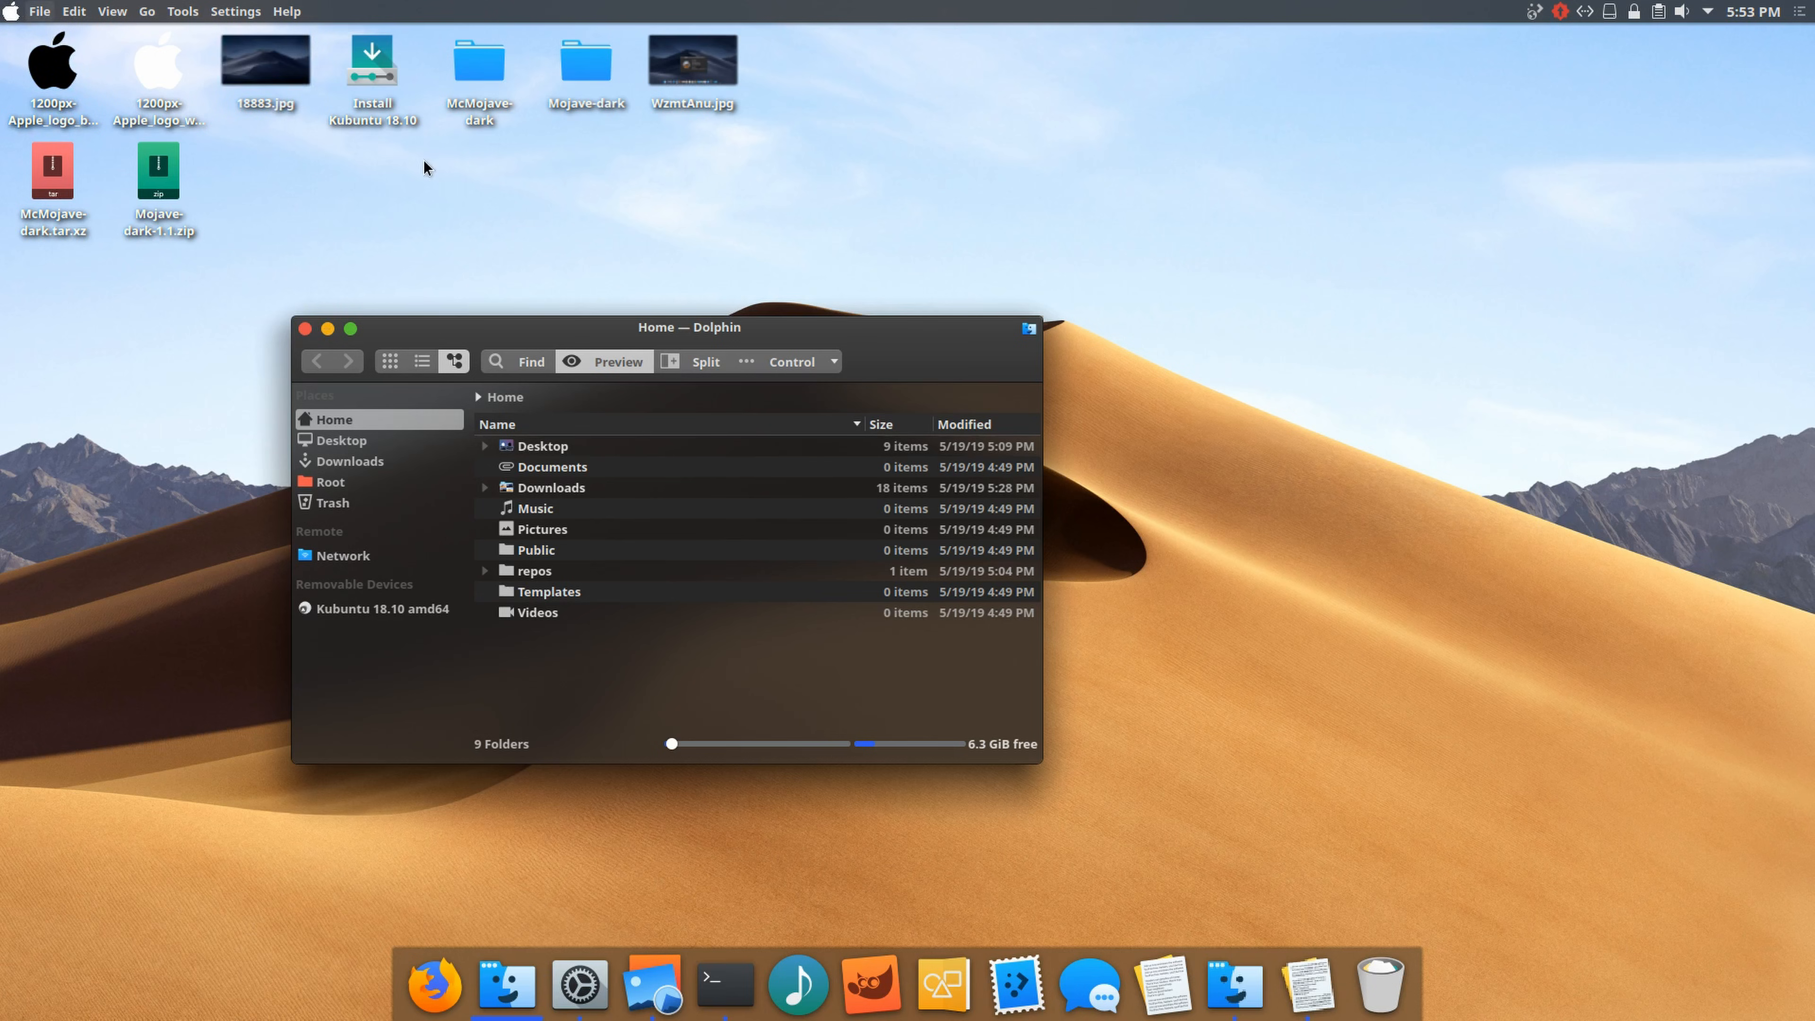
pyautogui.moveTo(443, 328); pyautogui.dragTo(384, 316)
pyautogui.click(247, 317)
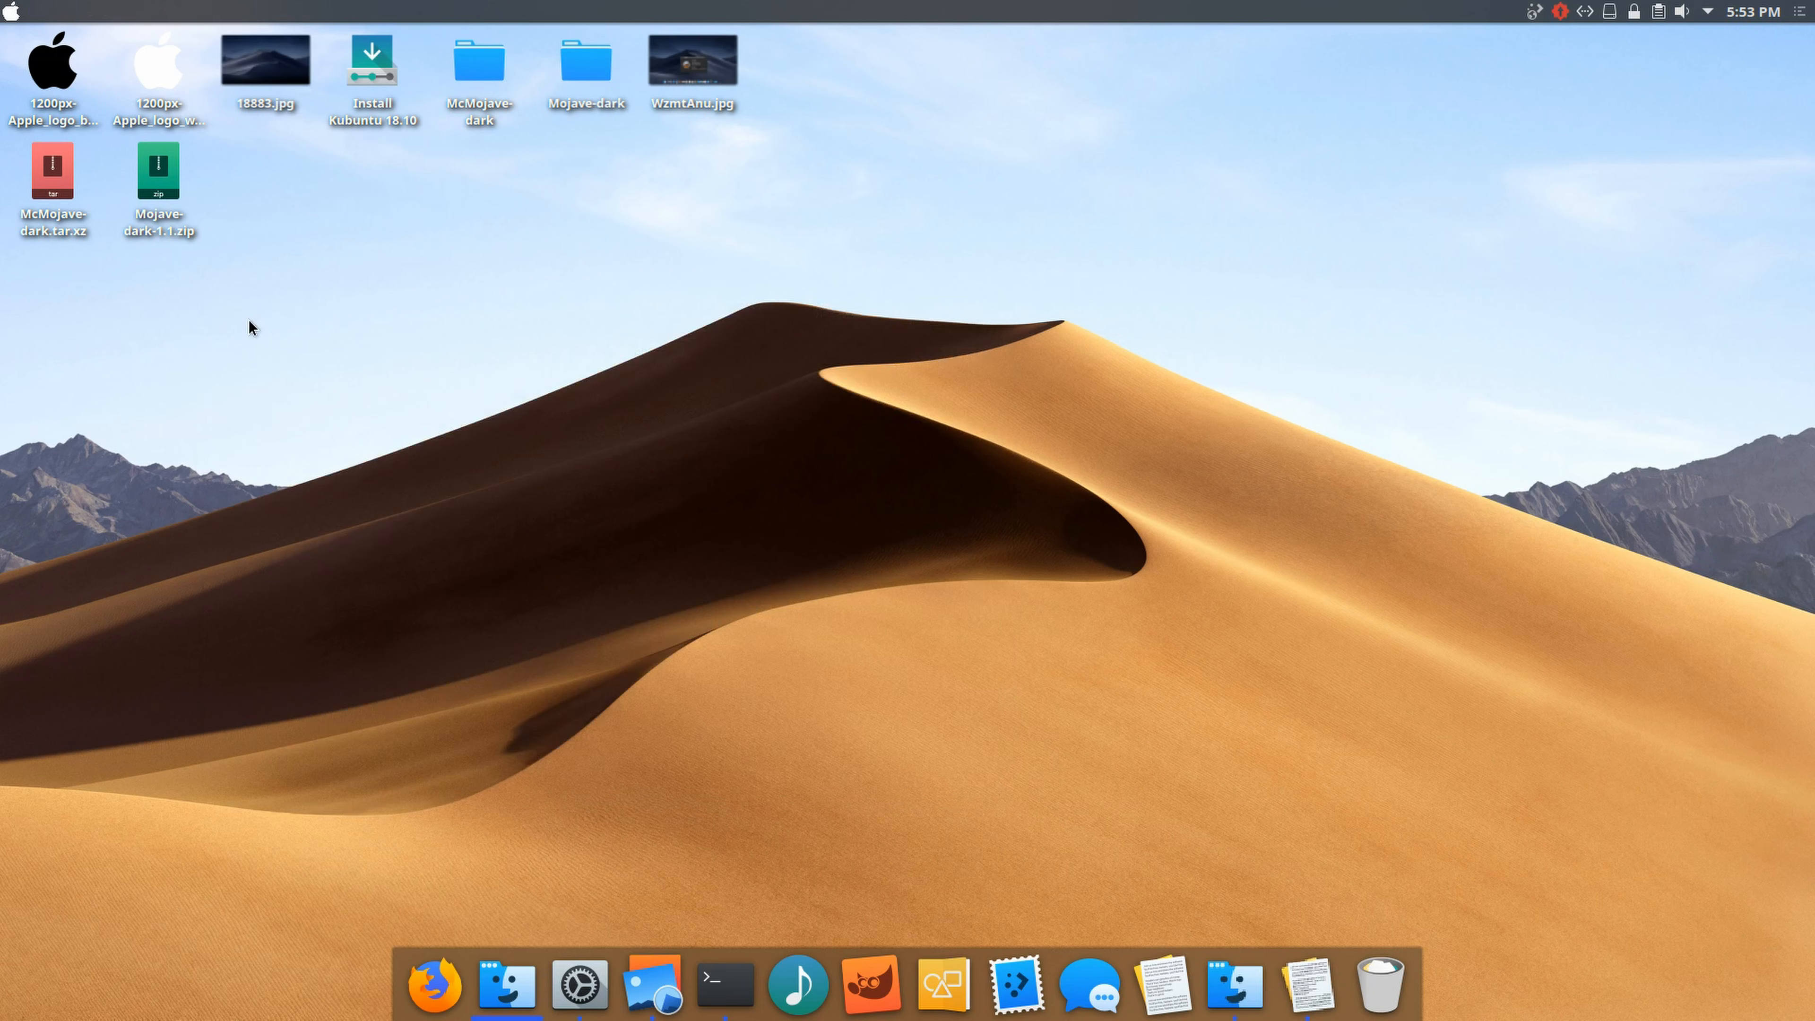
# Step: Apply the nighttime Mojave dune image as the desktop wallpaper and close the wallpaper settings
pyautogui.rightClick(468, 420)
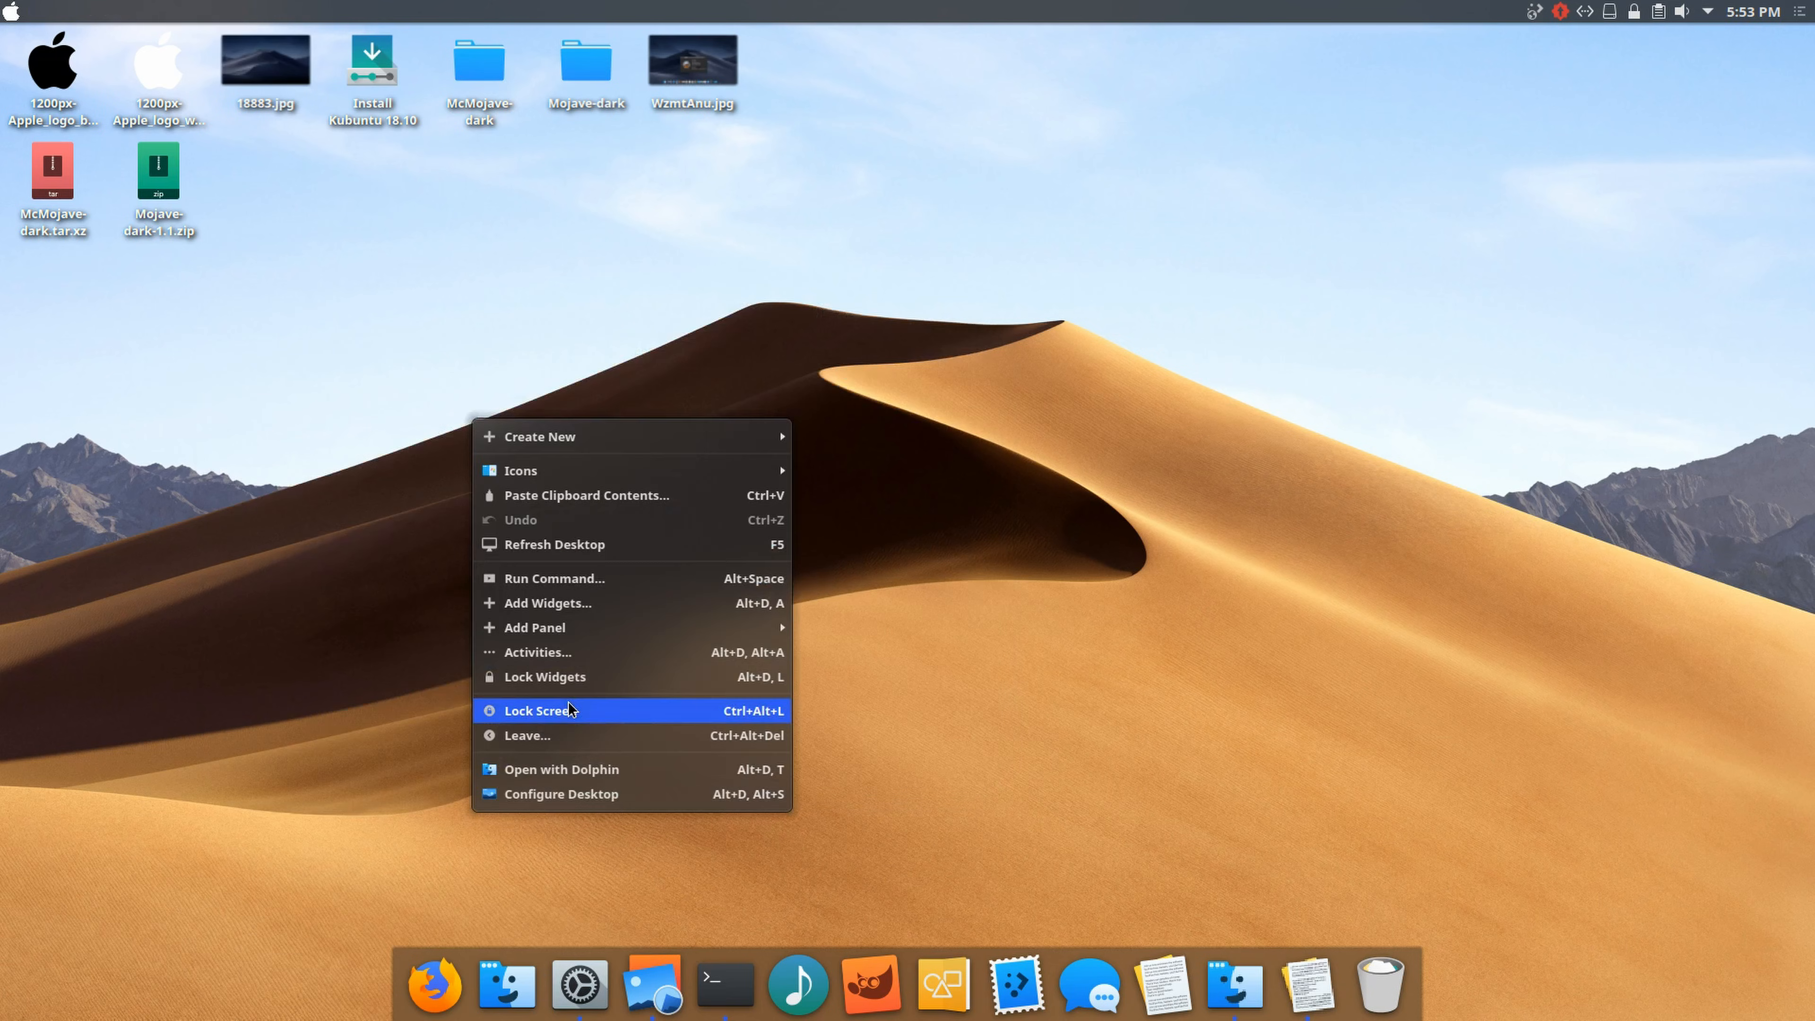
pyautogui.click(566, 792)
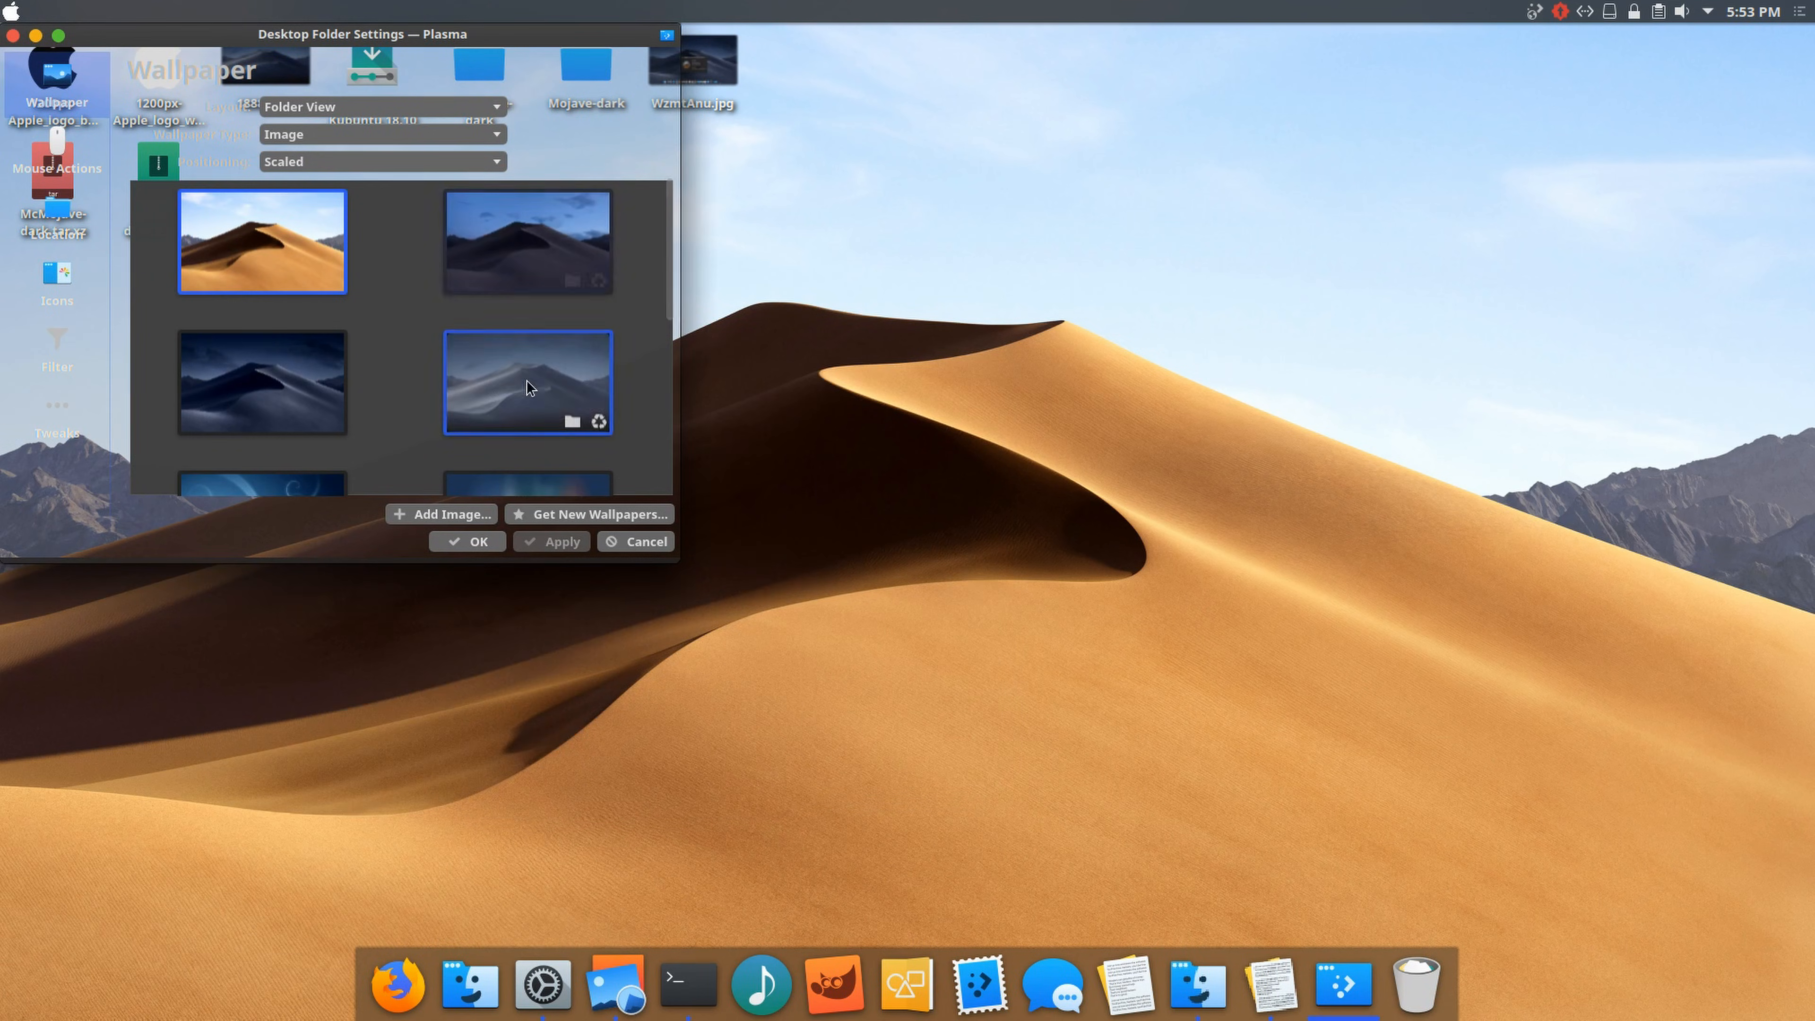
pyautogui.click(537, 537)
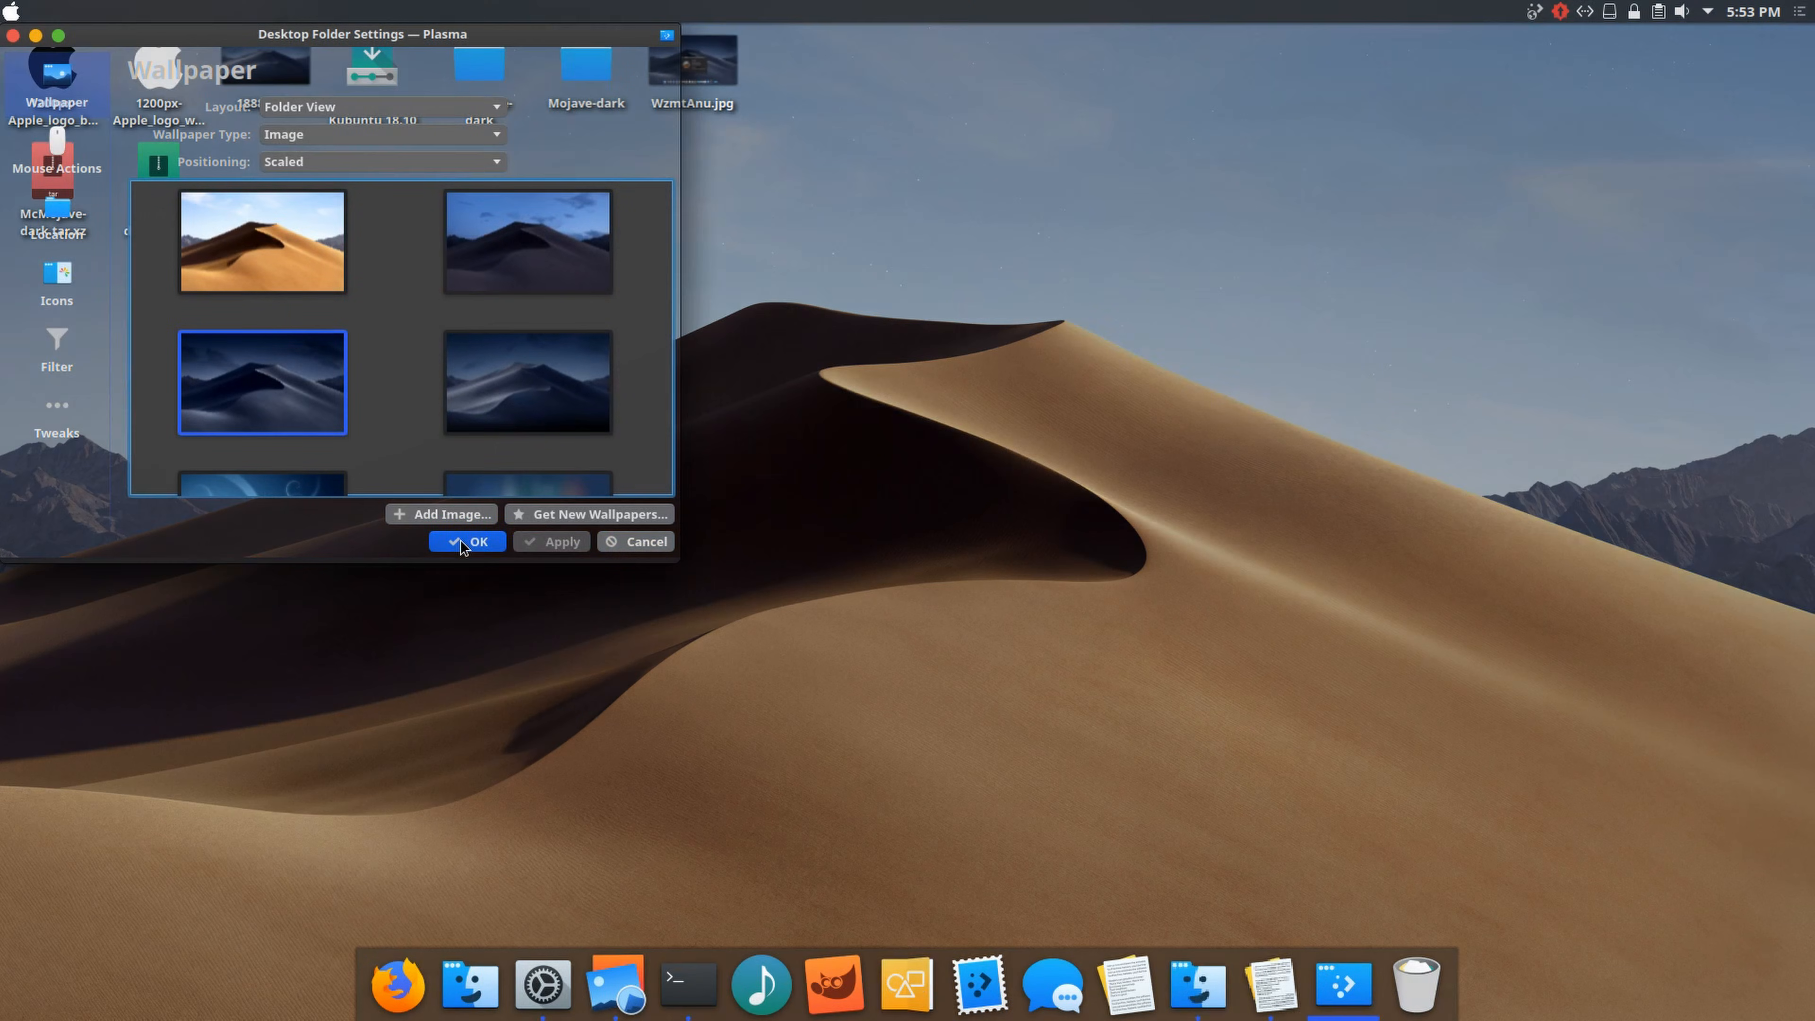
pyautogui.click(463, 541)
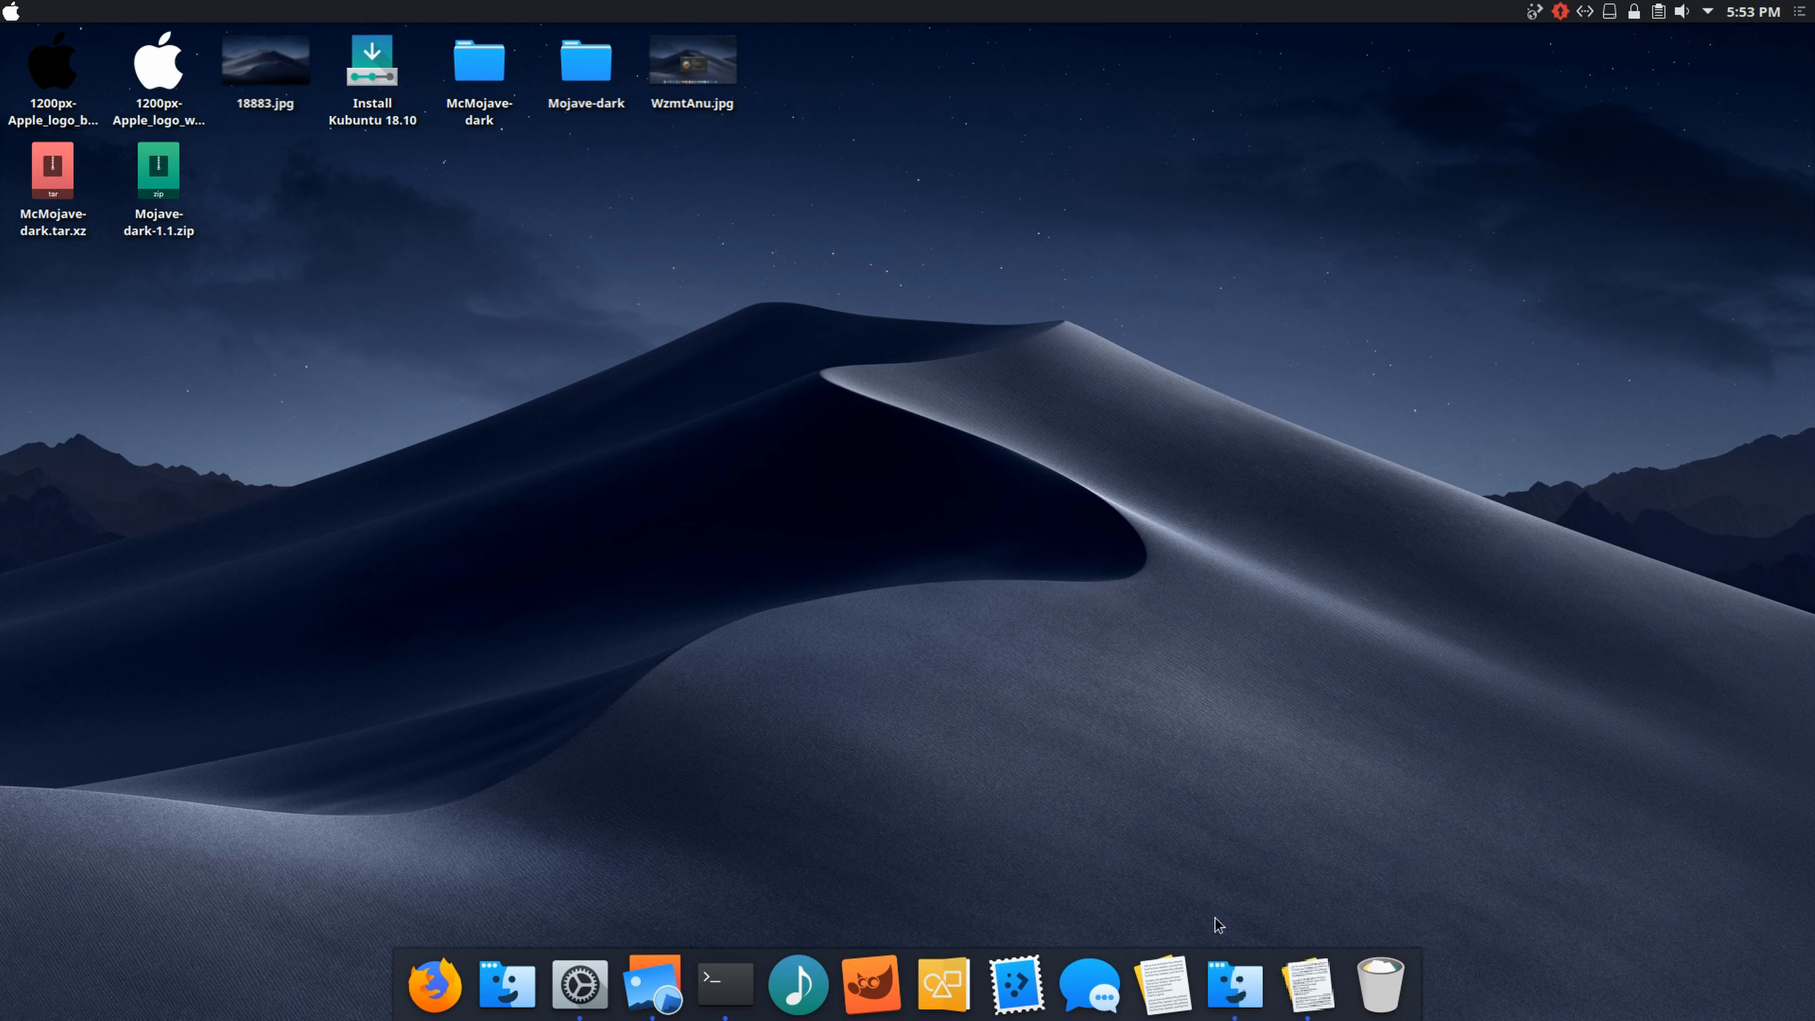
# Step: Bring up the Home file manager, move its window lower on the desktop, and select the Pictures folder
pyautogui.click(1231, 995)
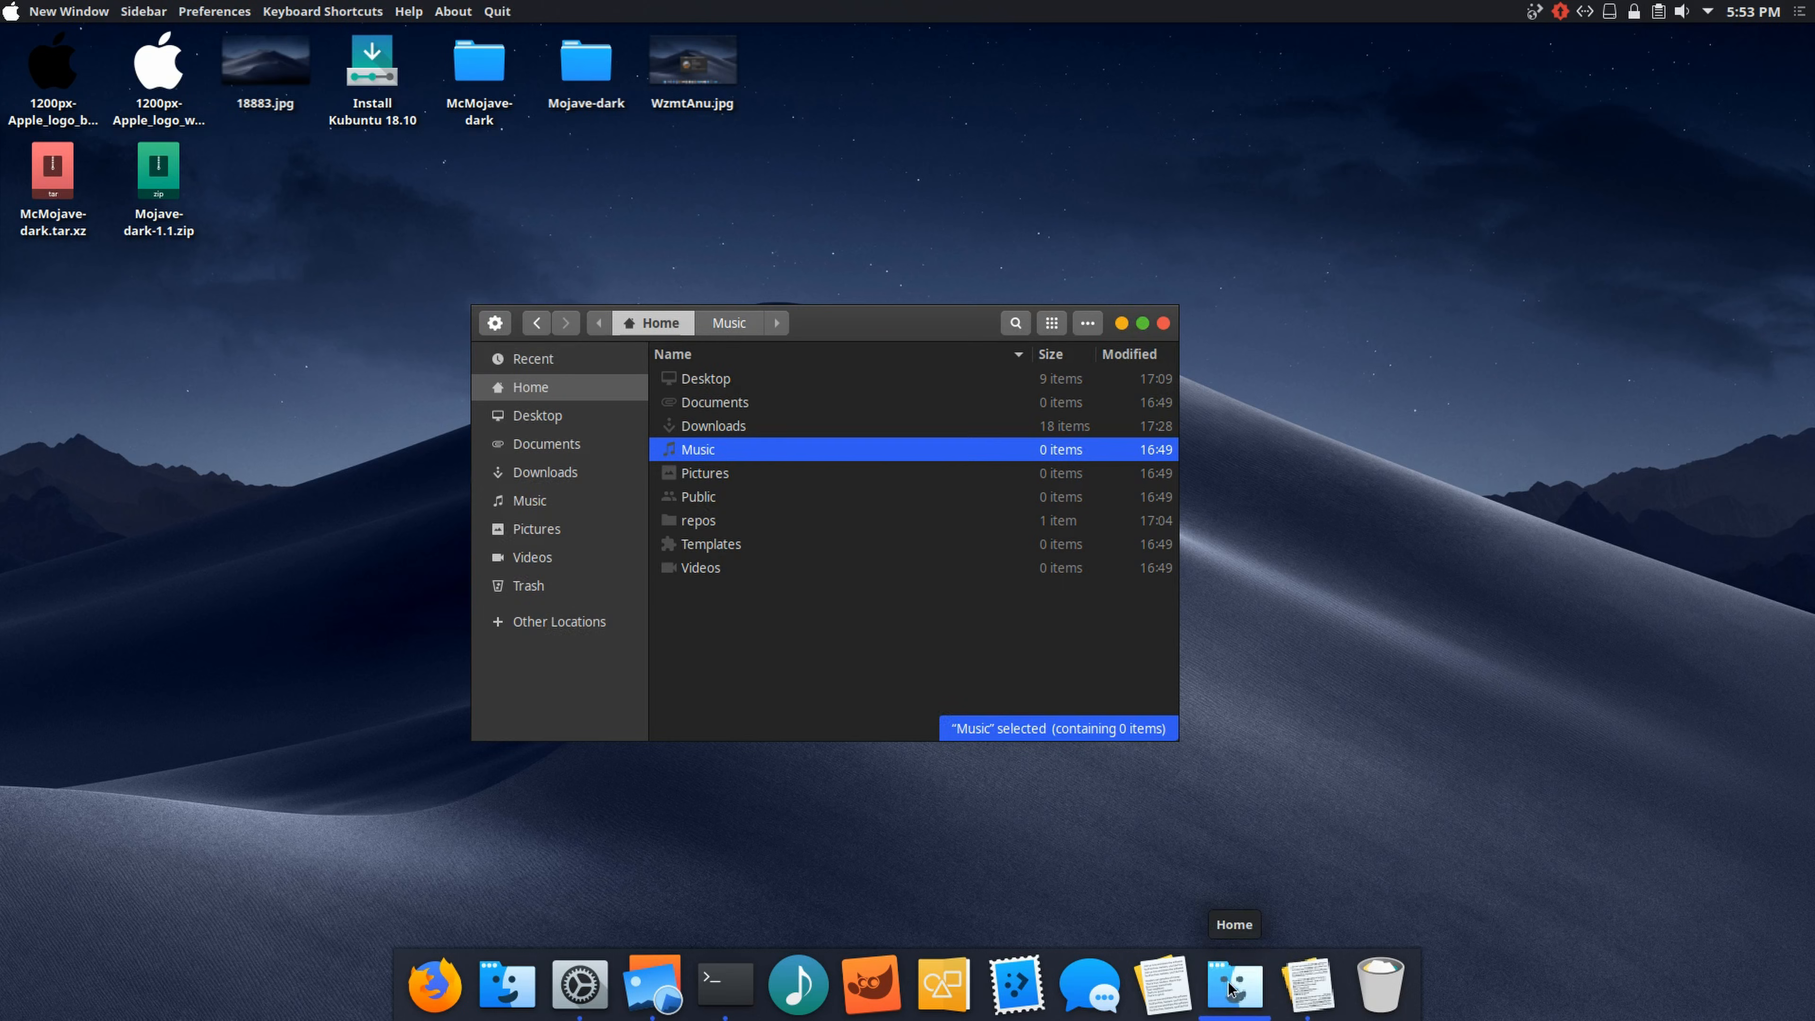
pyautogui.moveTo(863, 312); pyautogui.dragTo(729, 401)
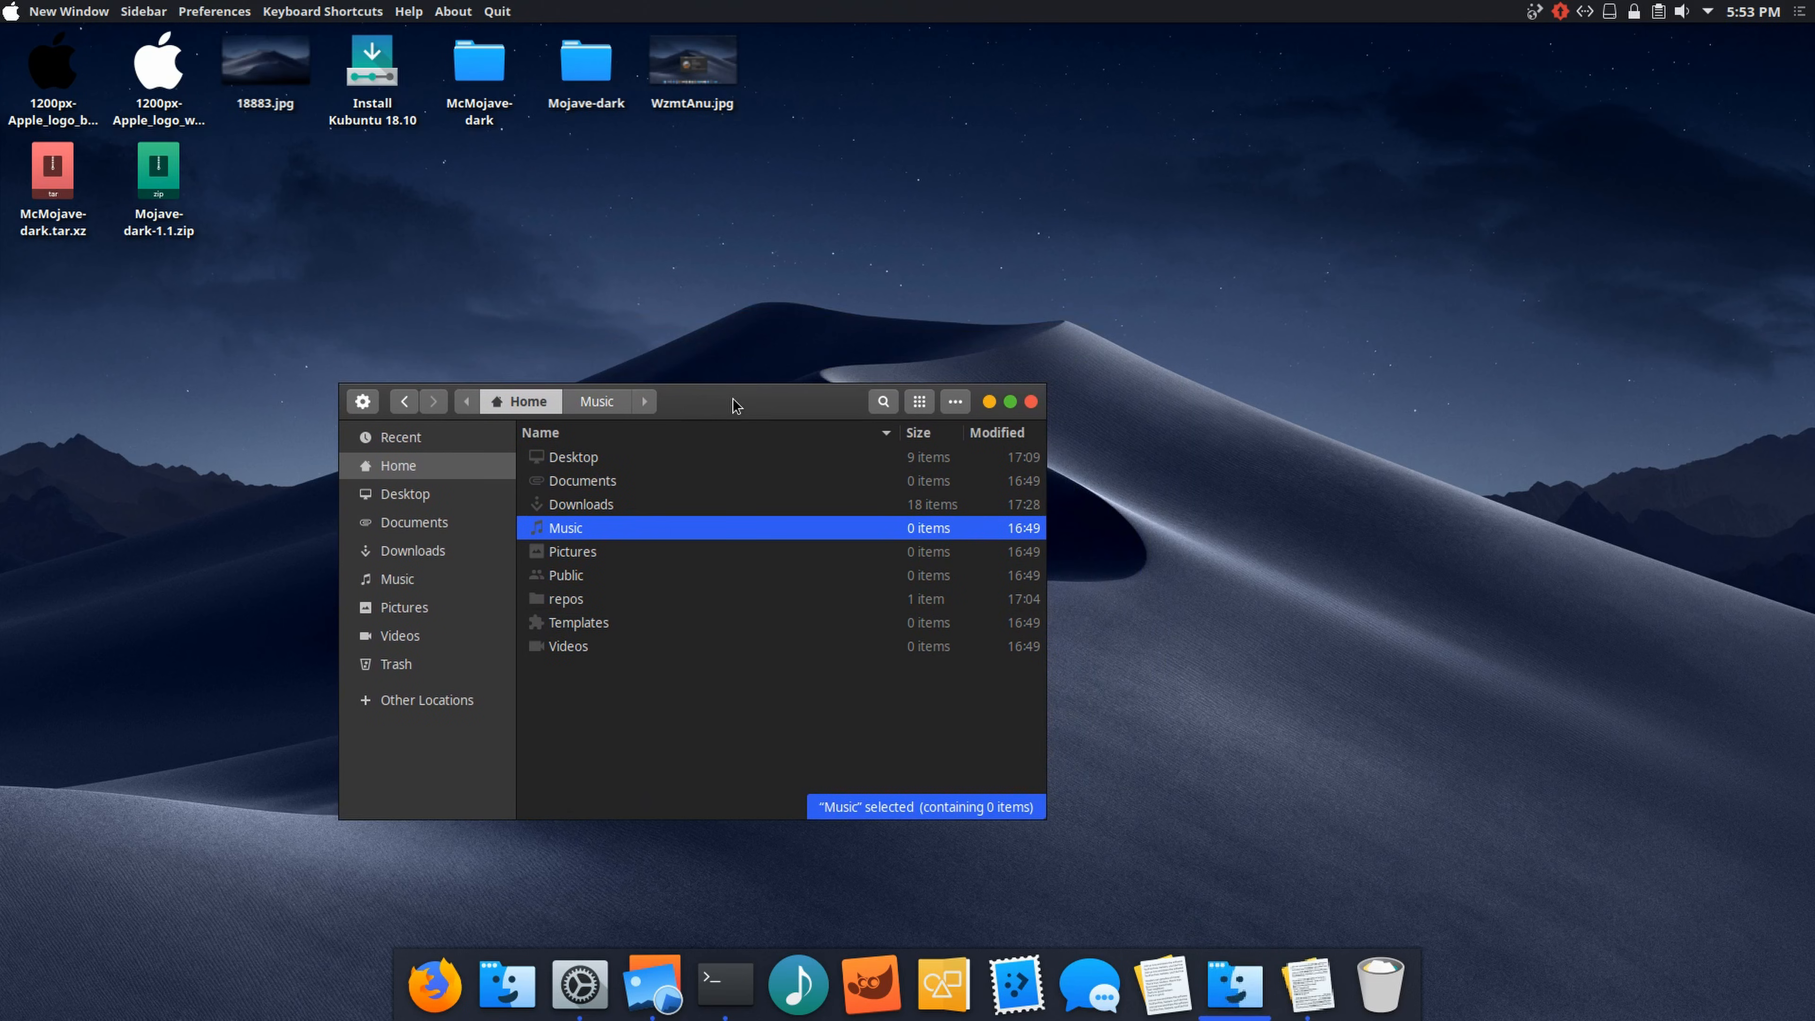
pyautogui.press('Down')
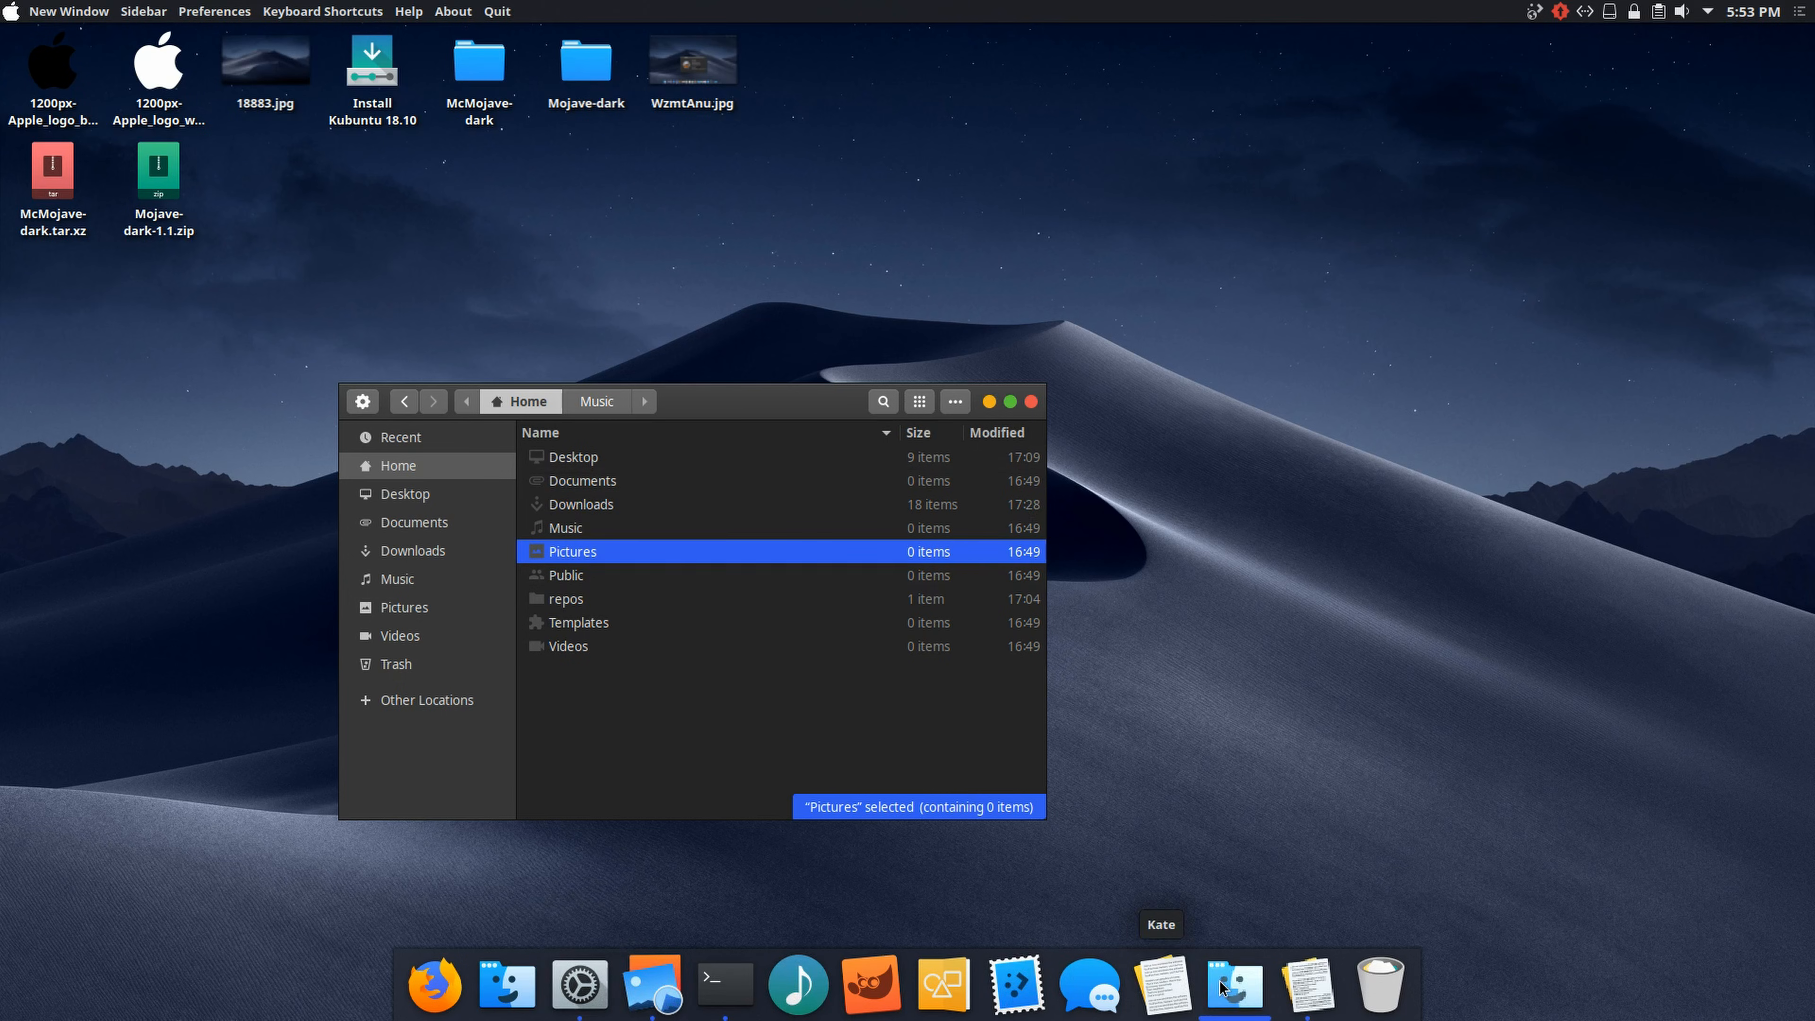
# Step: Examine the global menus of the untitled text document, and close both its window and the Home file manager
pyautogui.click(1303, 990)
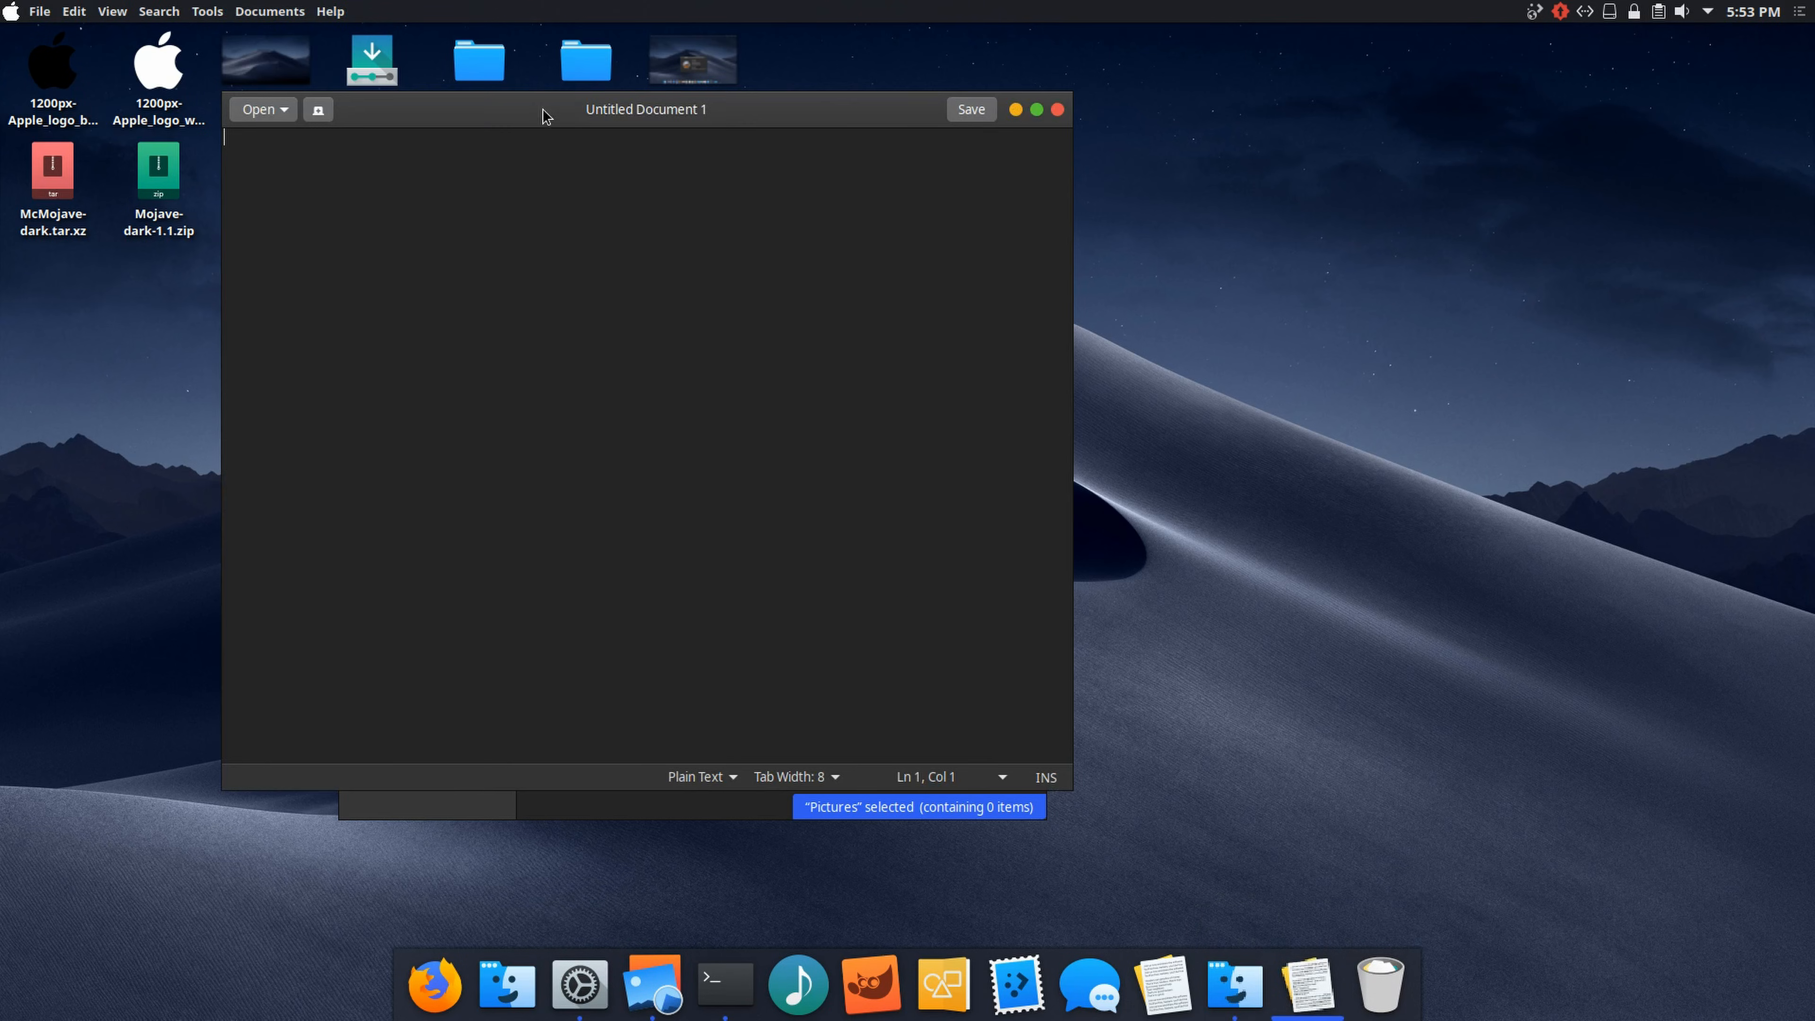
pyautogui.moveTo(532, 108); pyautogui.dragTo(516, 221)
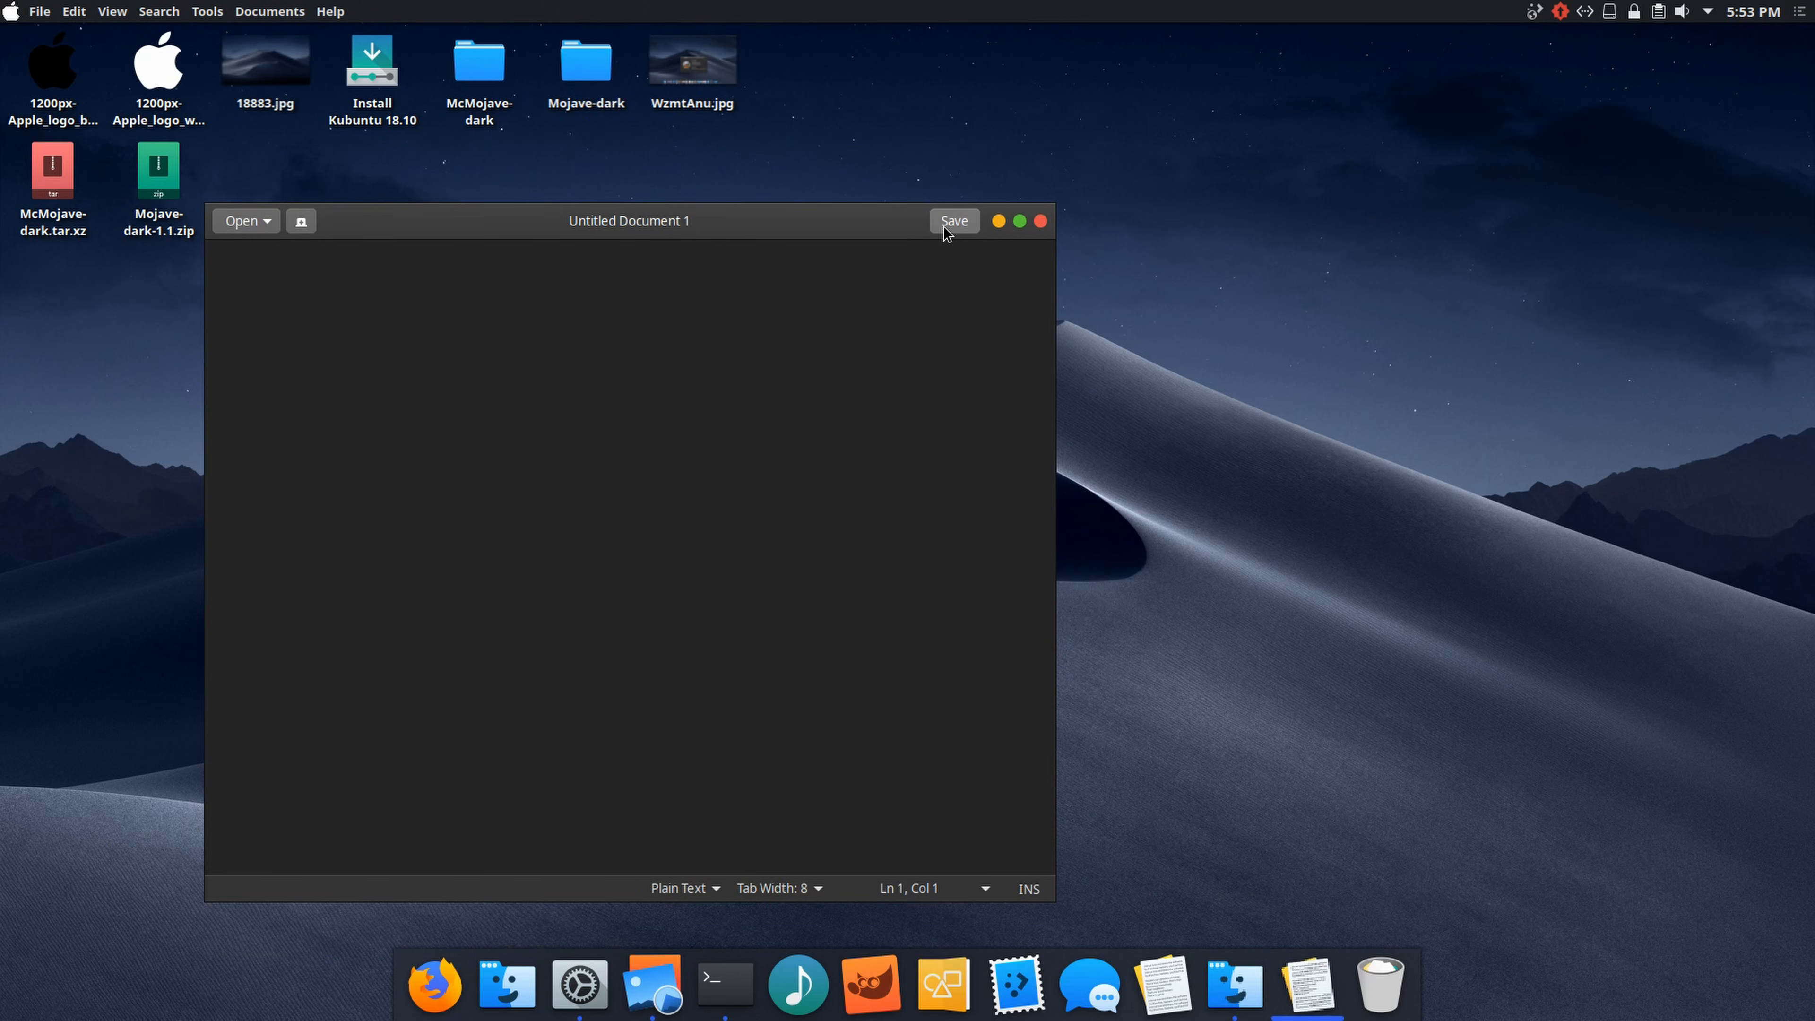
pyautogui.click(74, 11)
pyautogui.moveTo(117, 12)
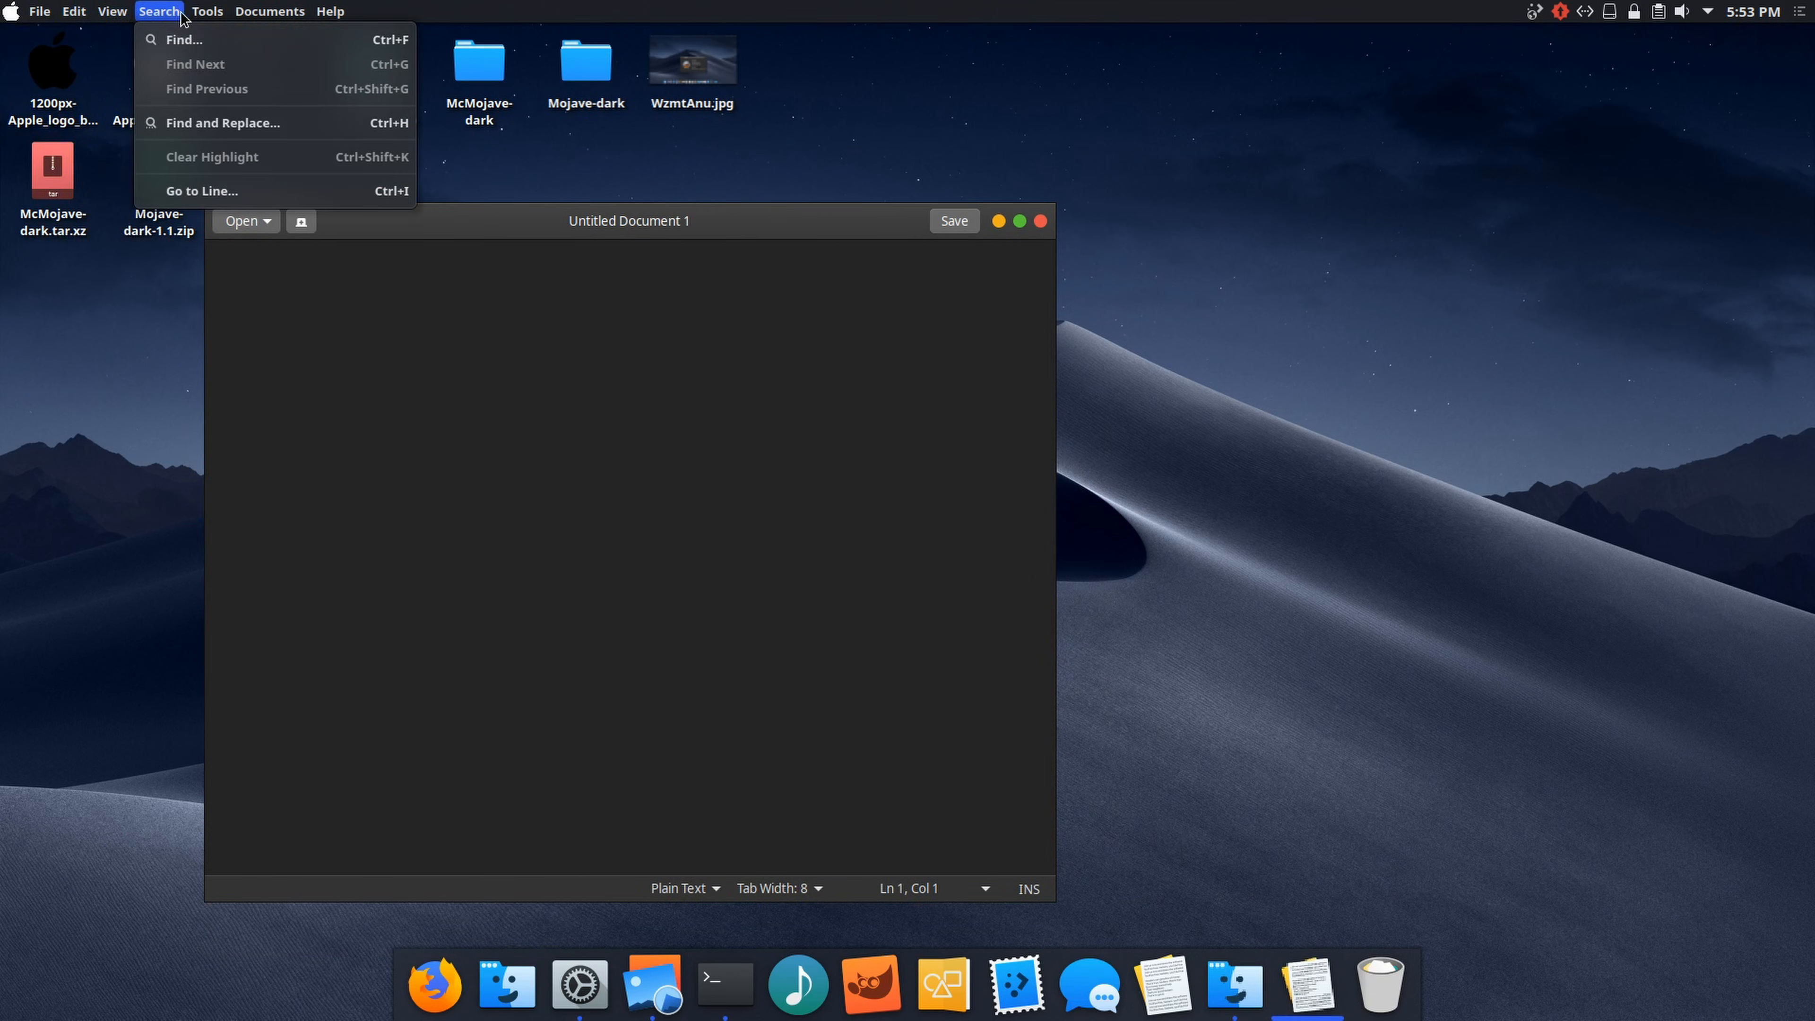
pyautogui.moveTo(254, 14)
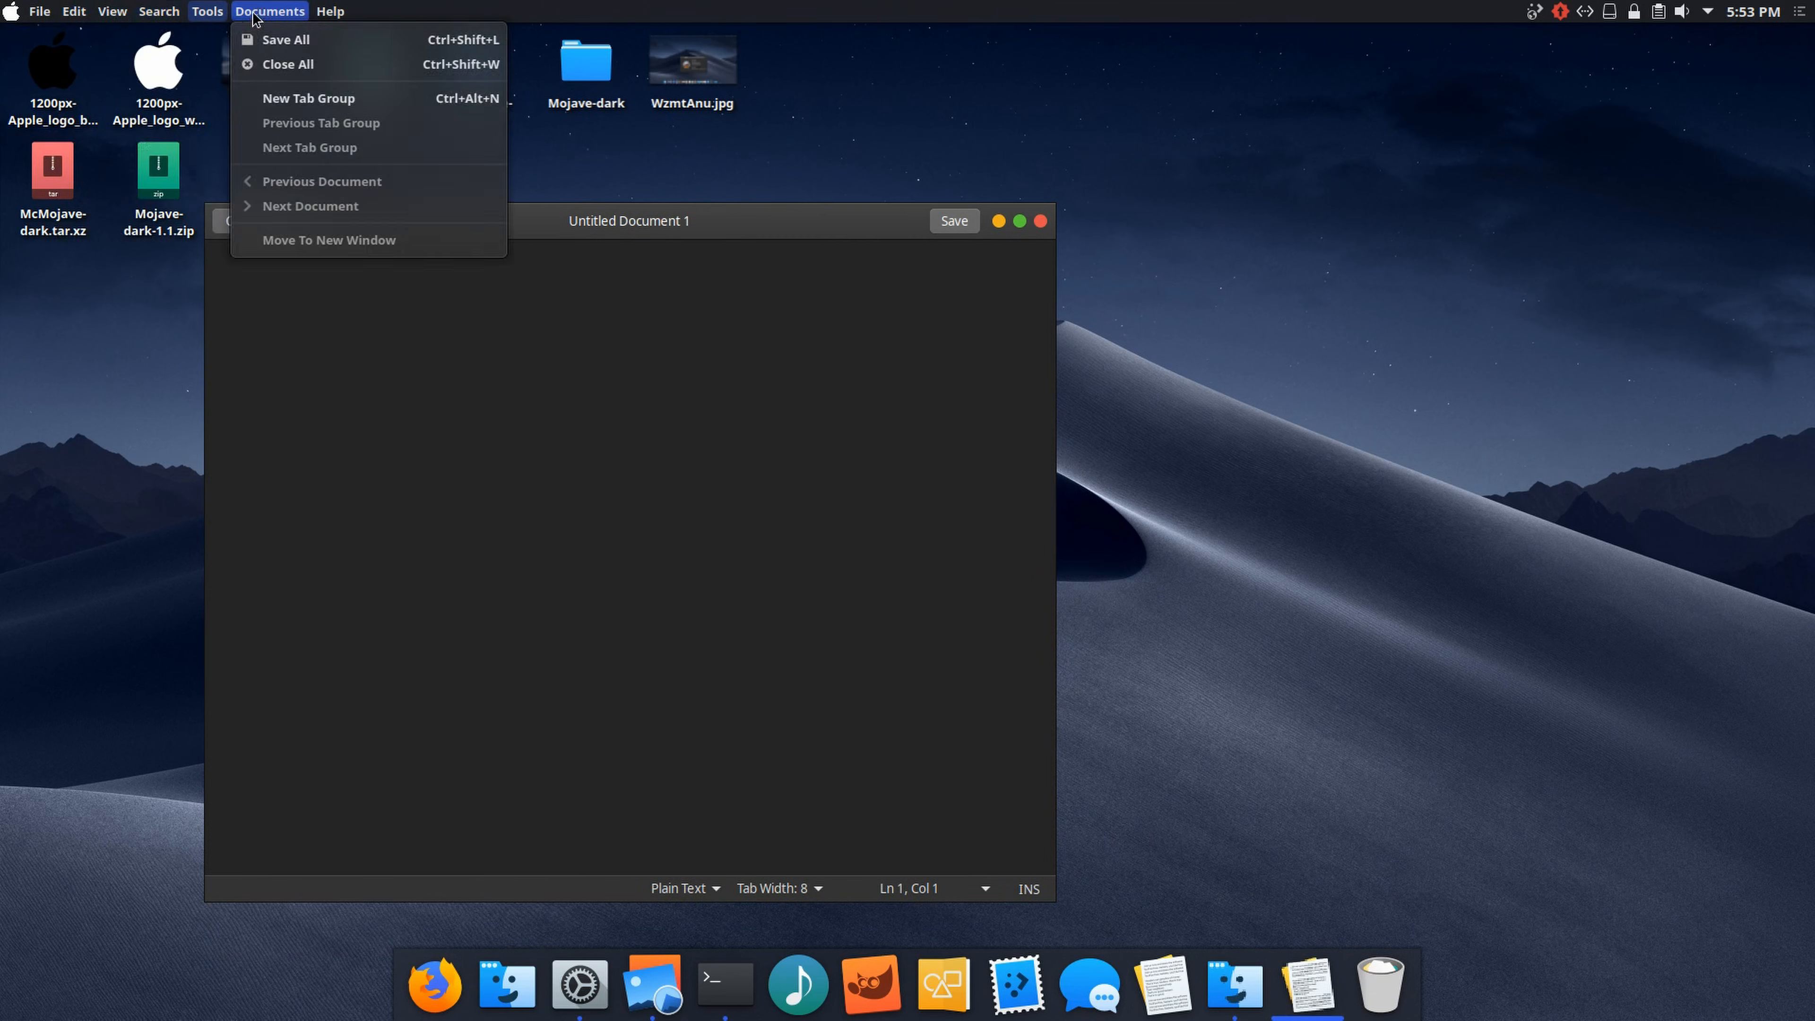
pyautogui.click(330, 11)
pyautogui.click(382, 459)
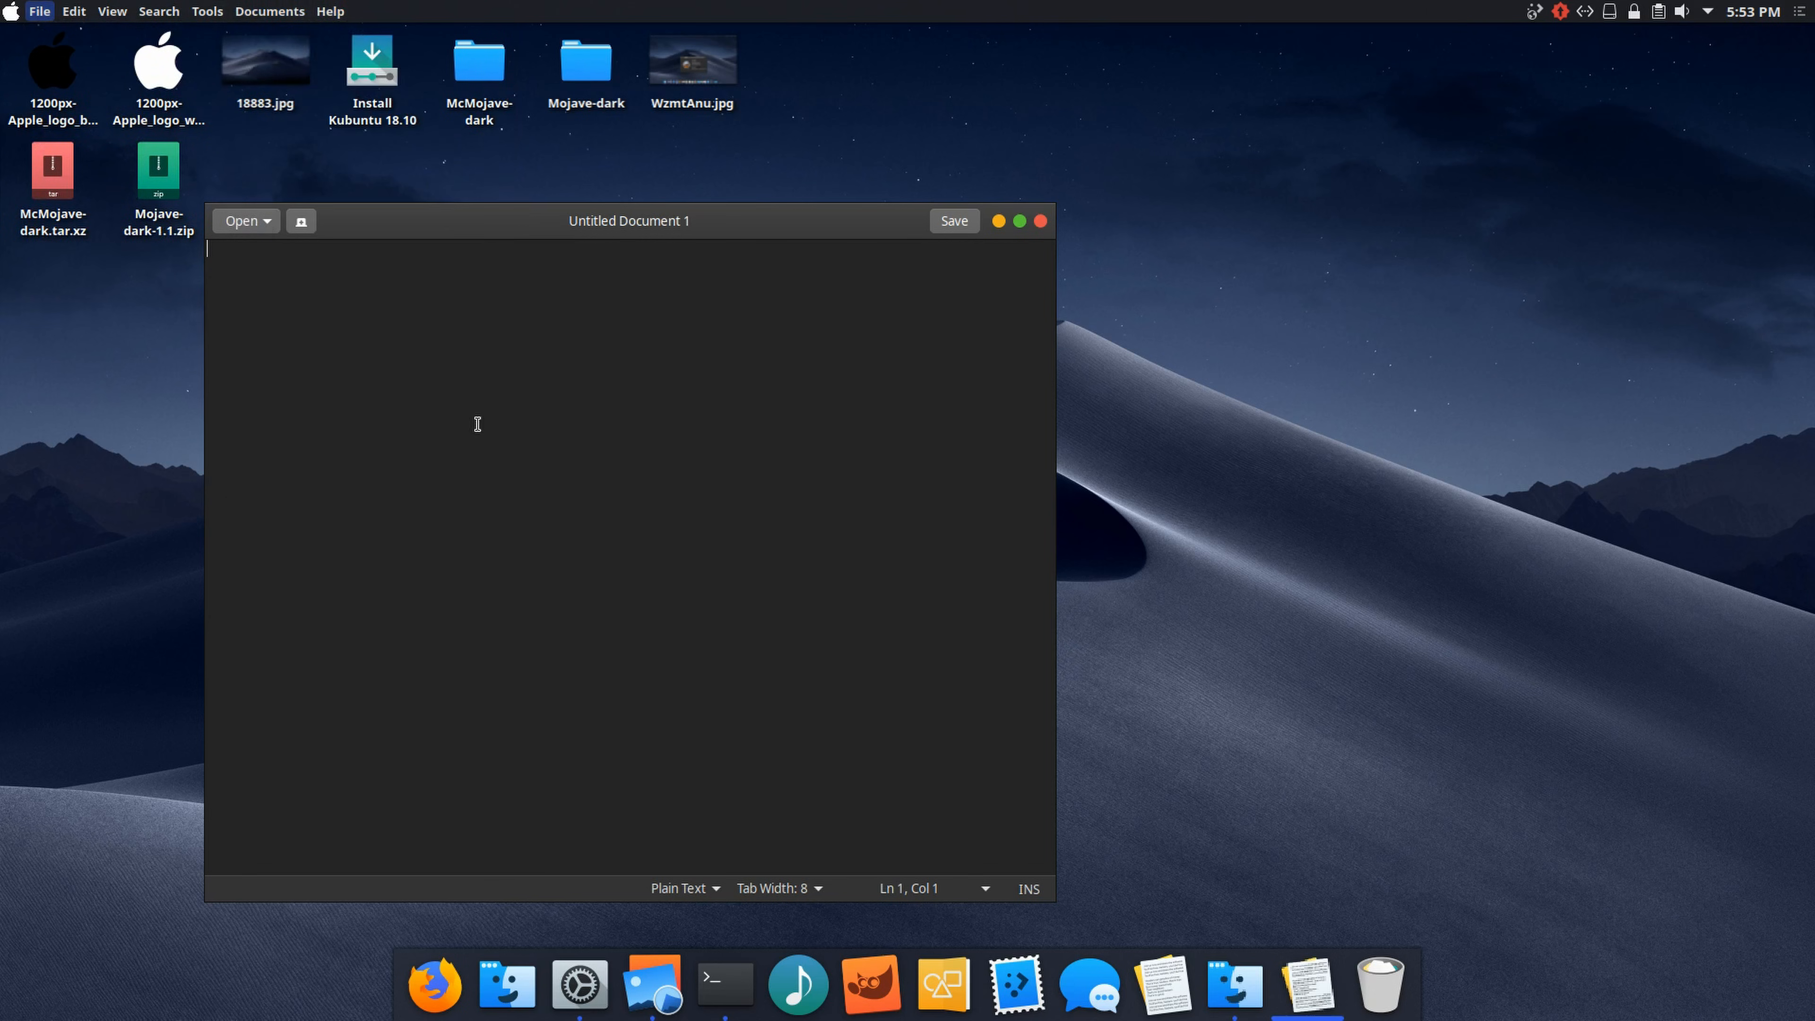
pyautogui.click(1040, 222)
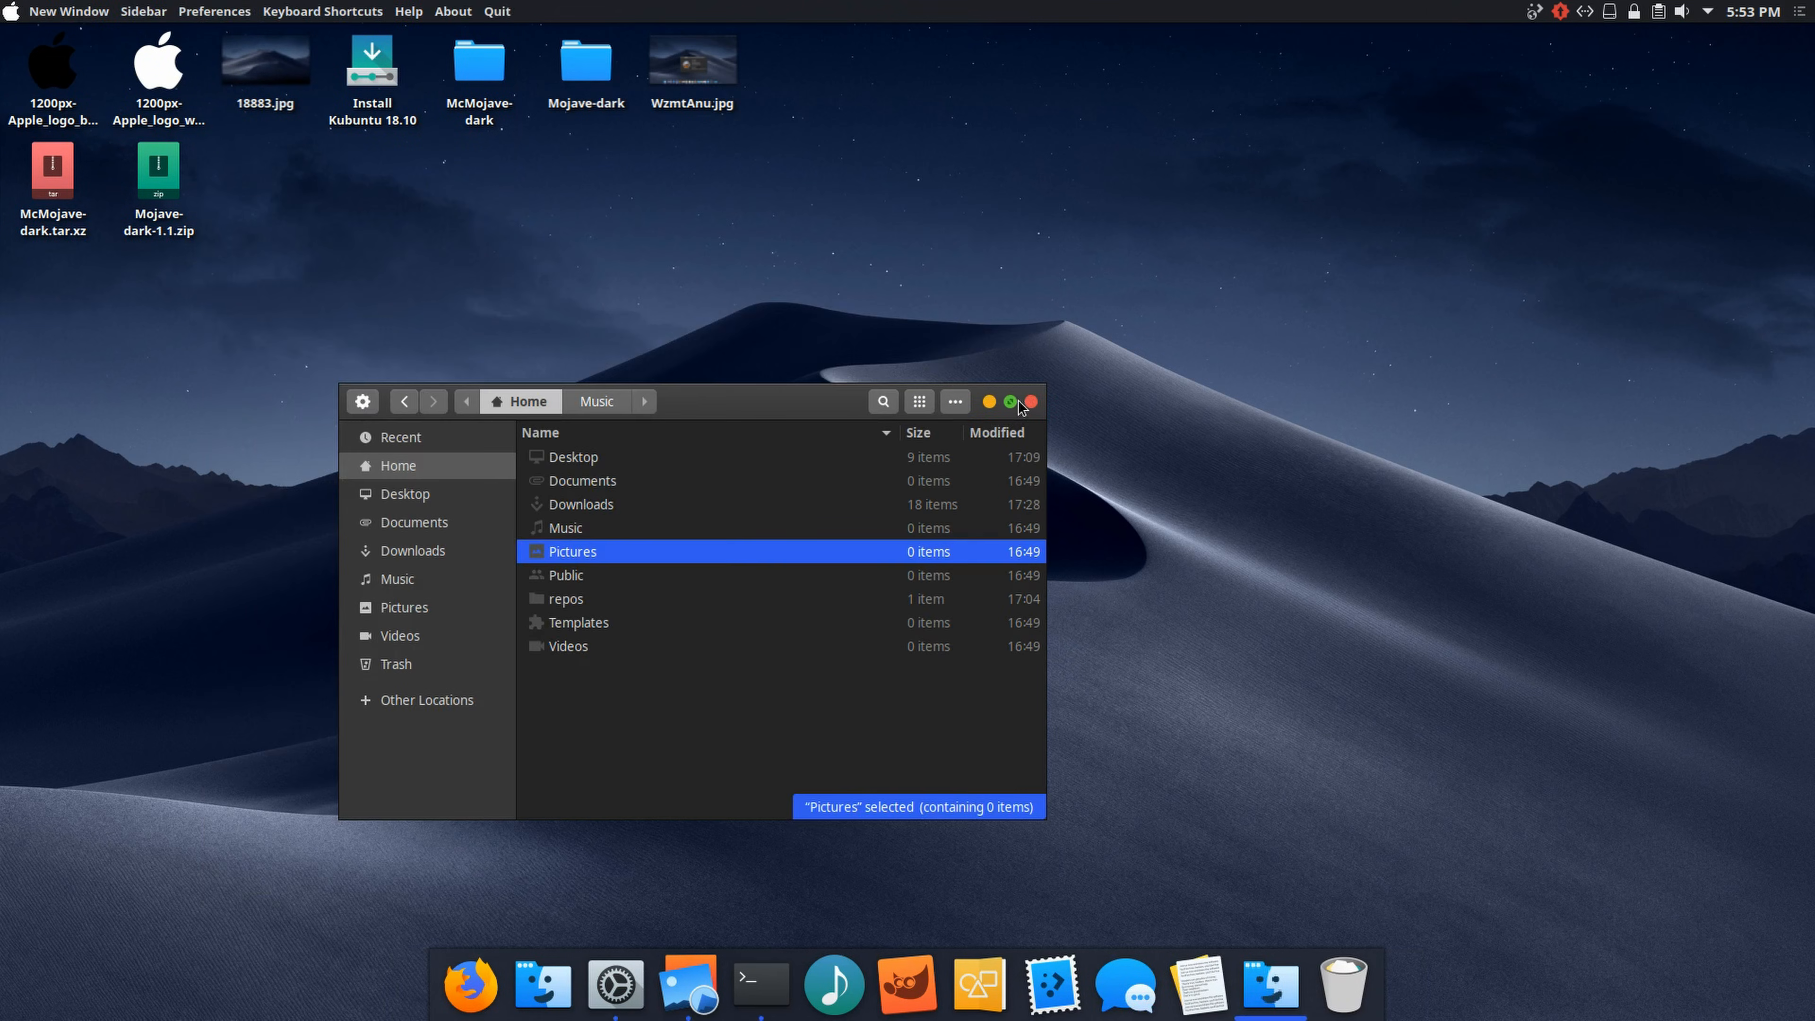
pyautogui.click(1033, 403)
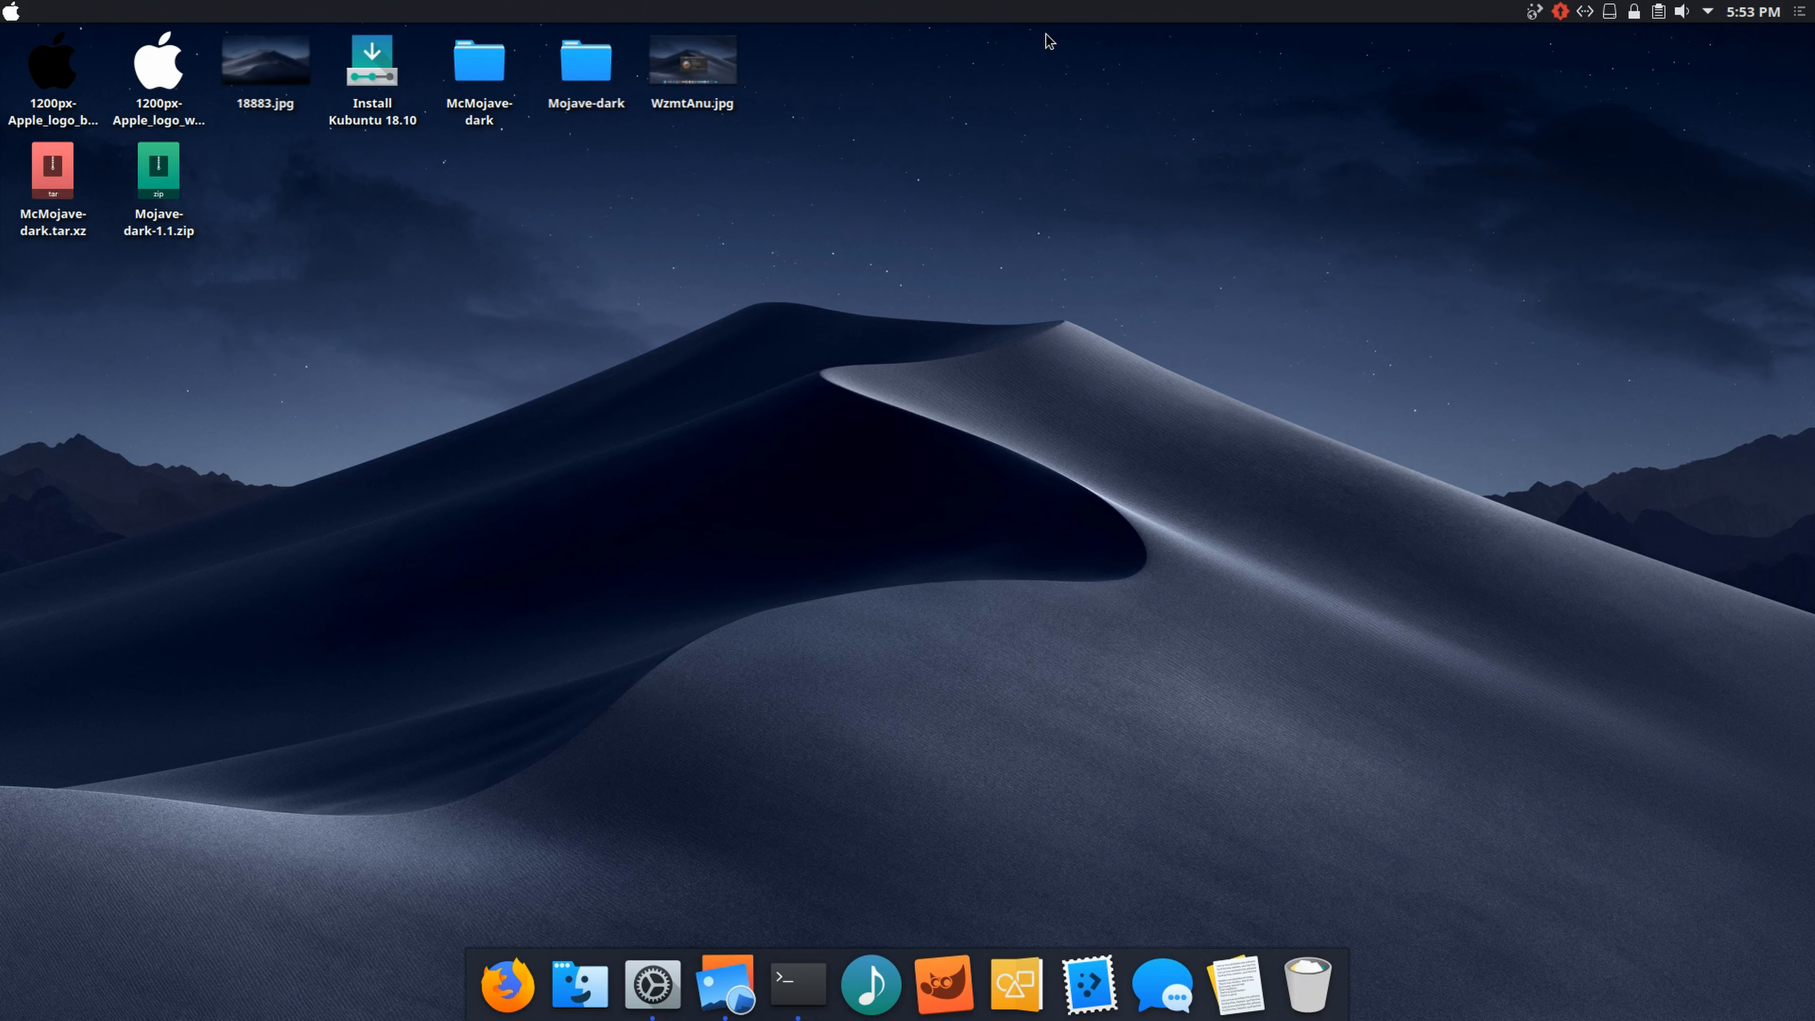
# Step: Examine the height control in the upper panel's edit mode and leave the panel configuration
pyautogui.click(1798, 12)
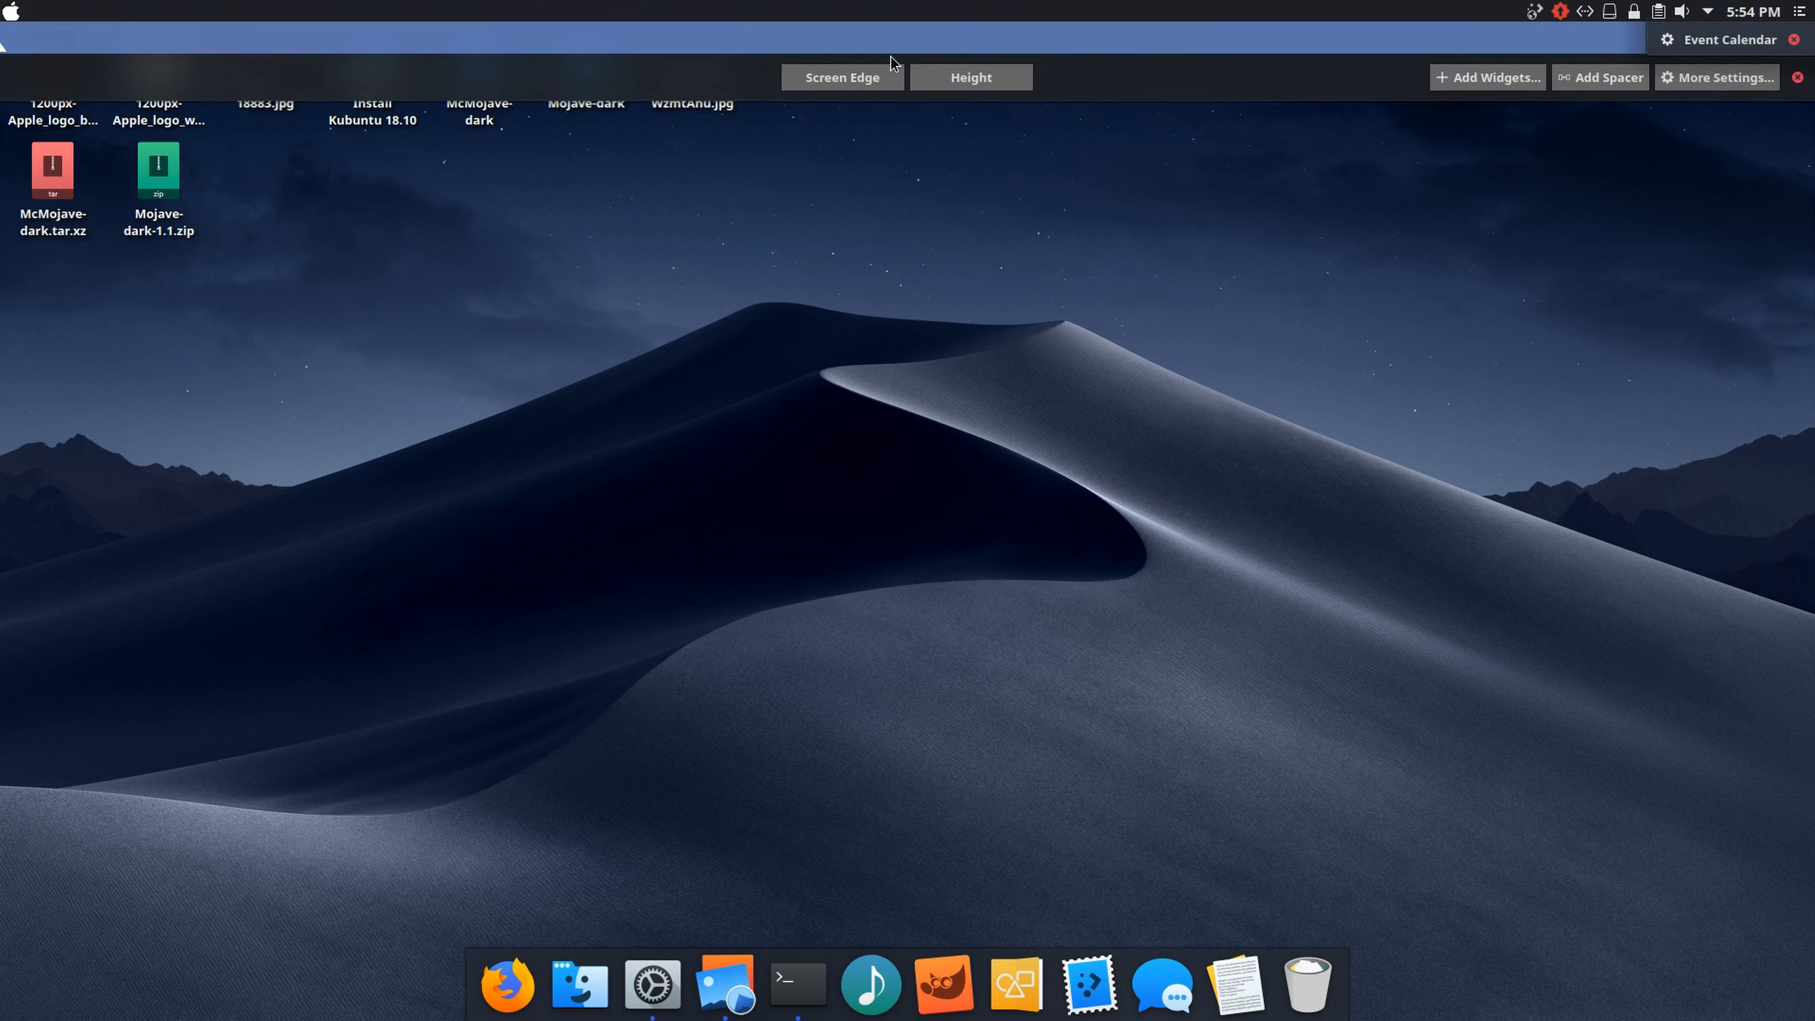
pyautogui.click(958, 77)
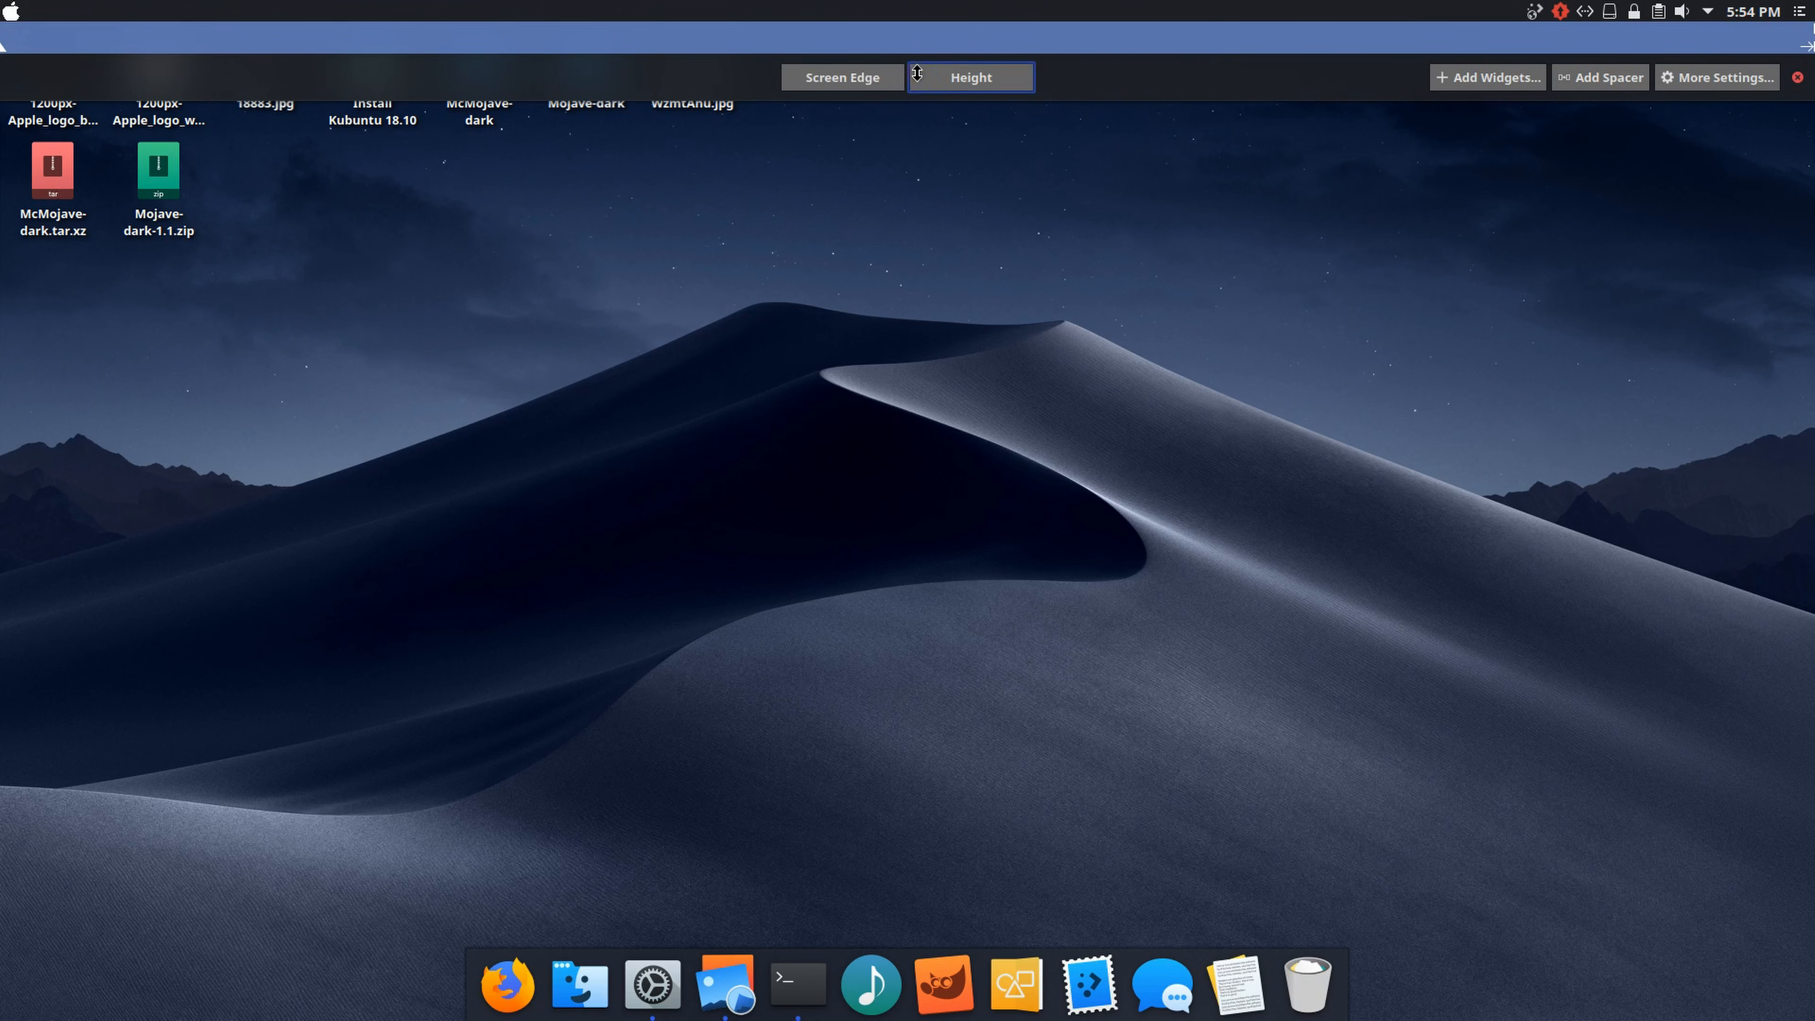
pyautogui.click(566, 310)
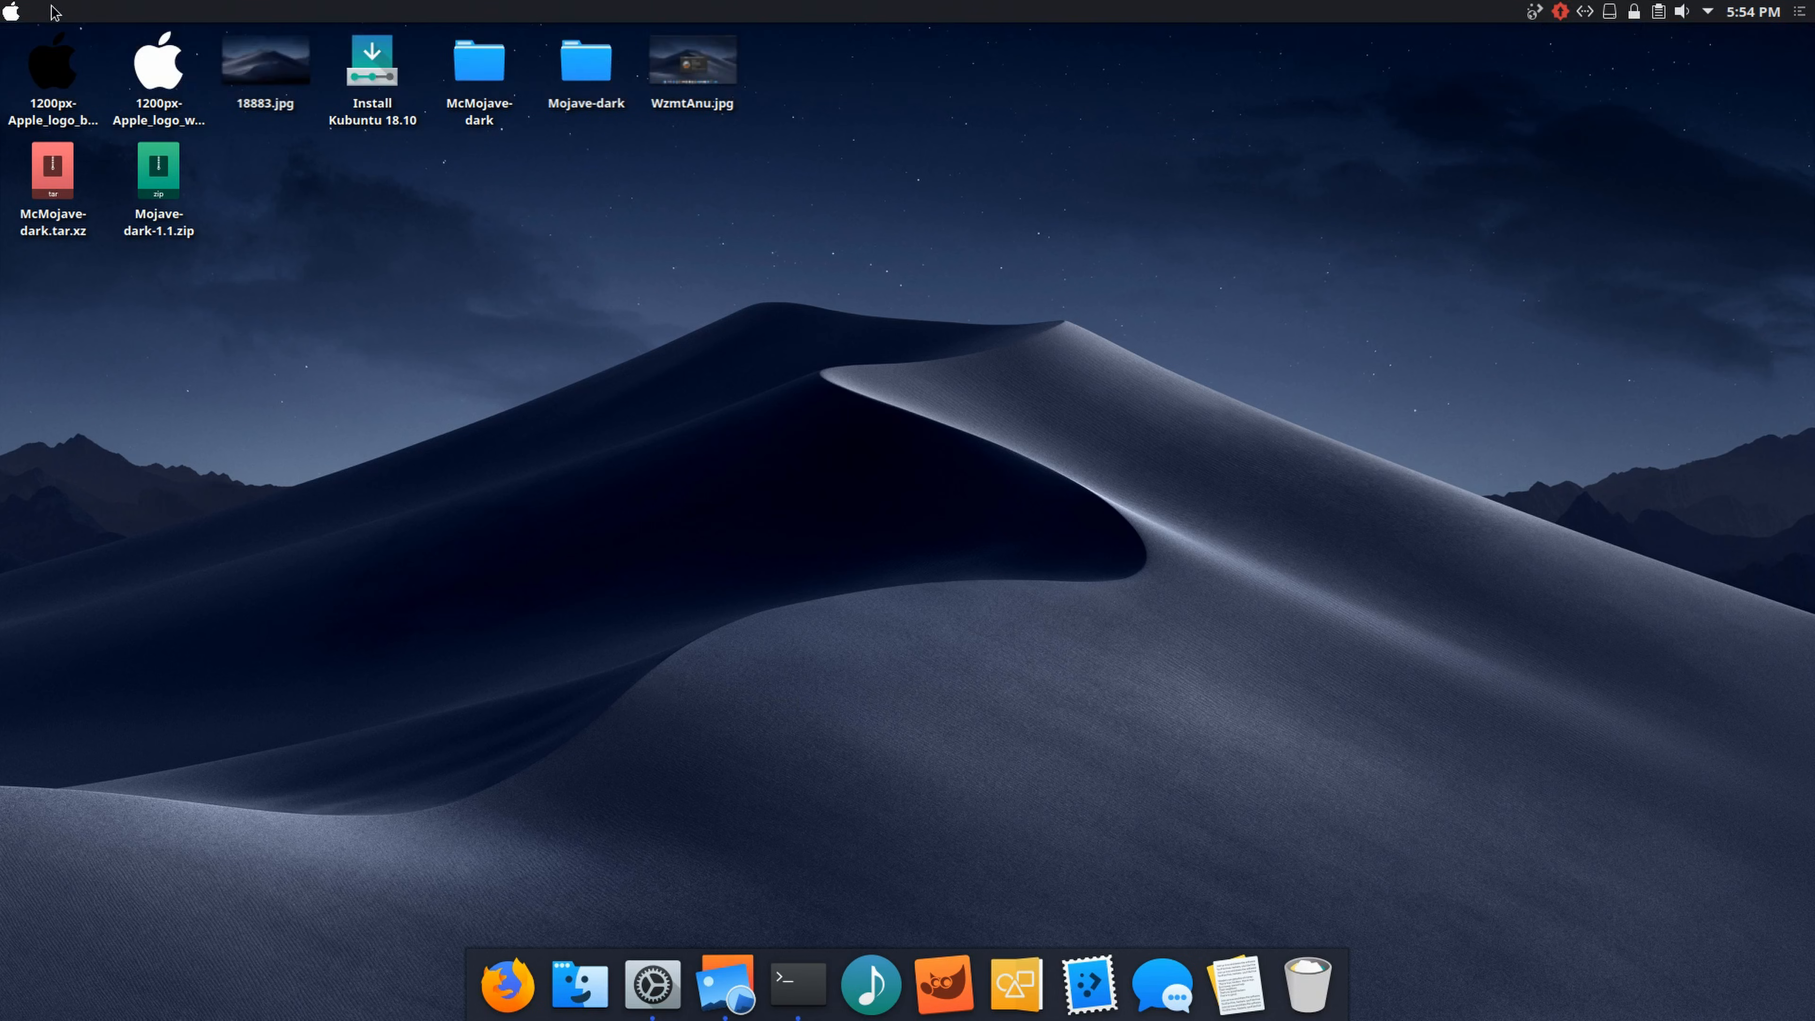
# Step: Examine the icon chooser in the Application Launcher settings and view the white Apple logo image from the desktop, closing each window
pyautogui.rightClick(12, 16)
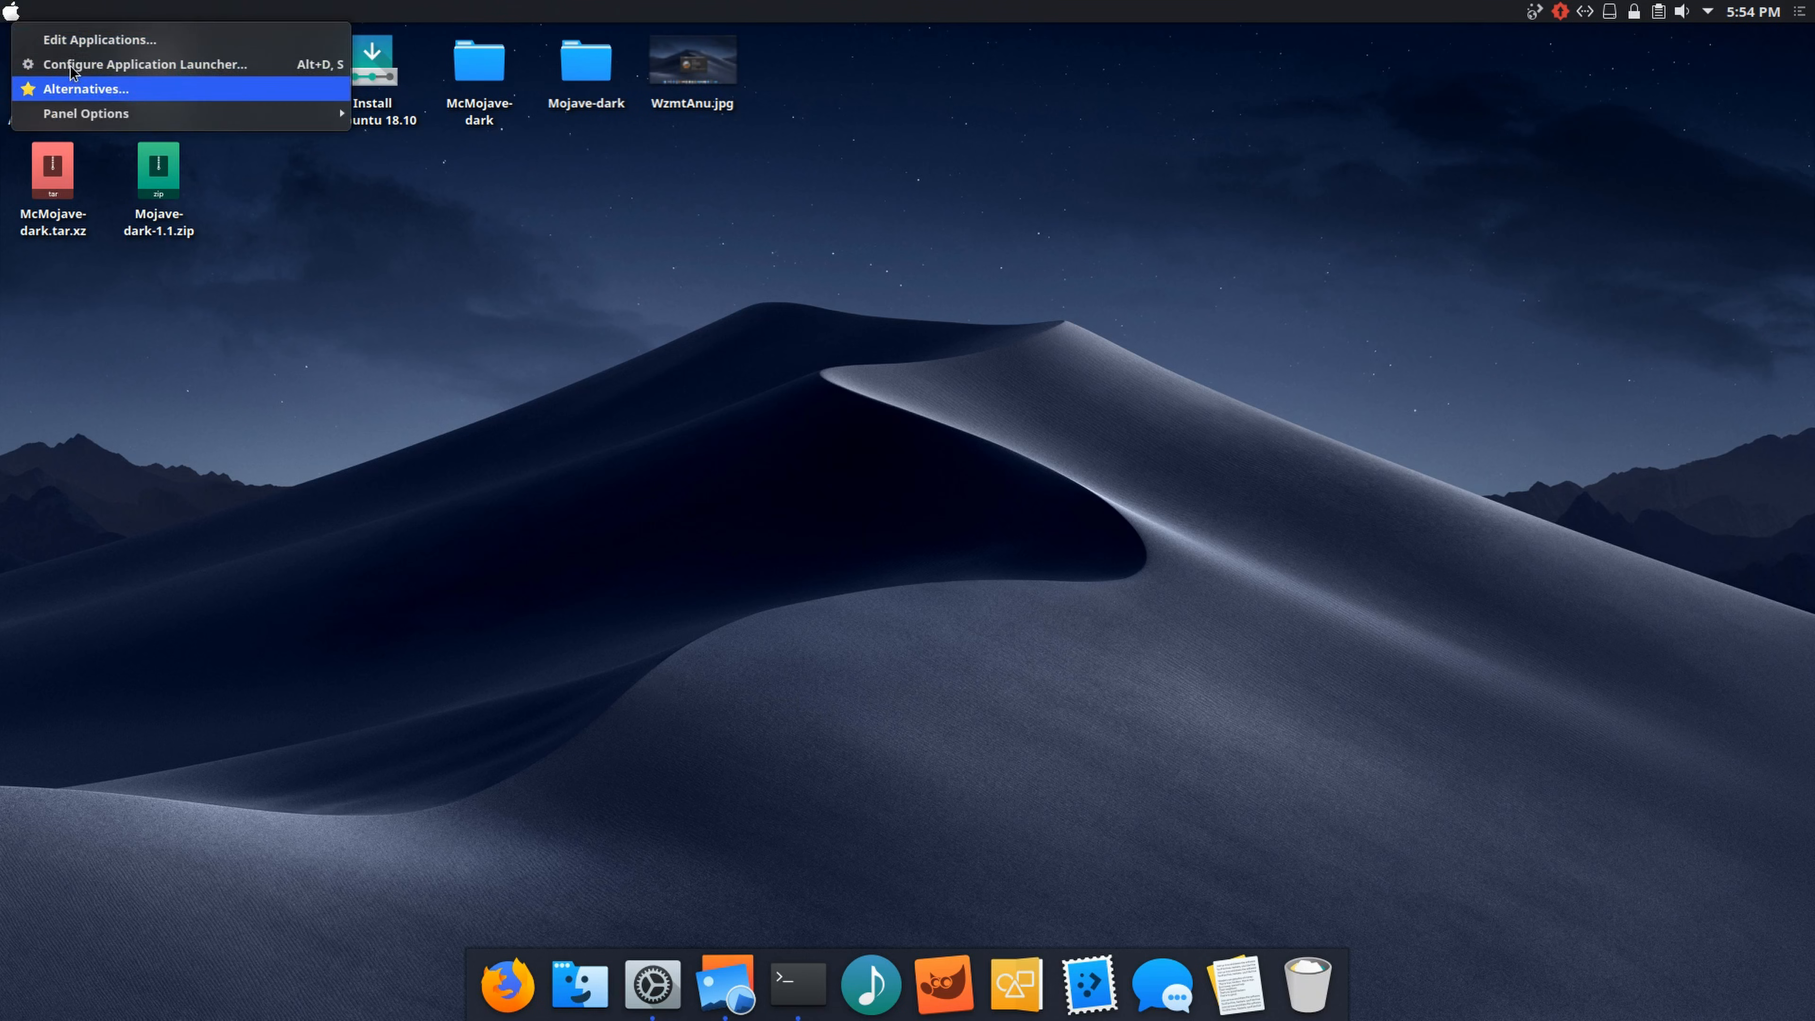
pyautogui.click(47, 68)
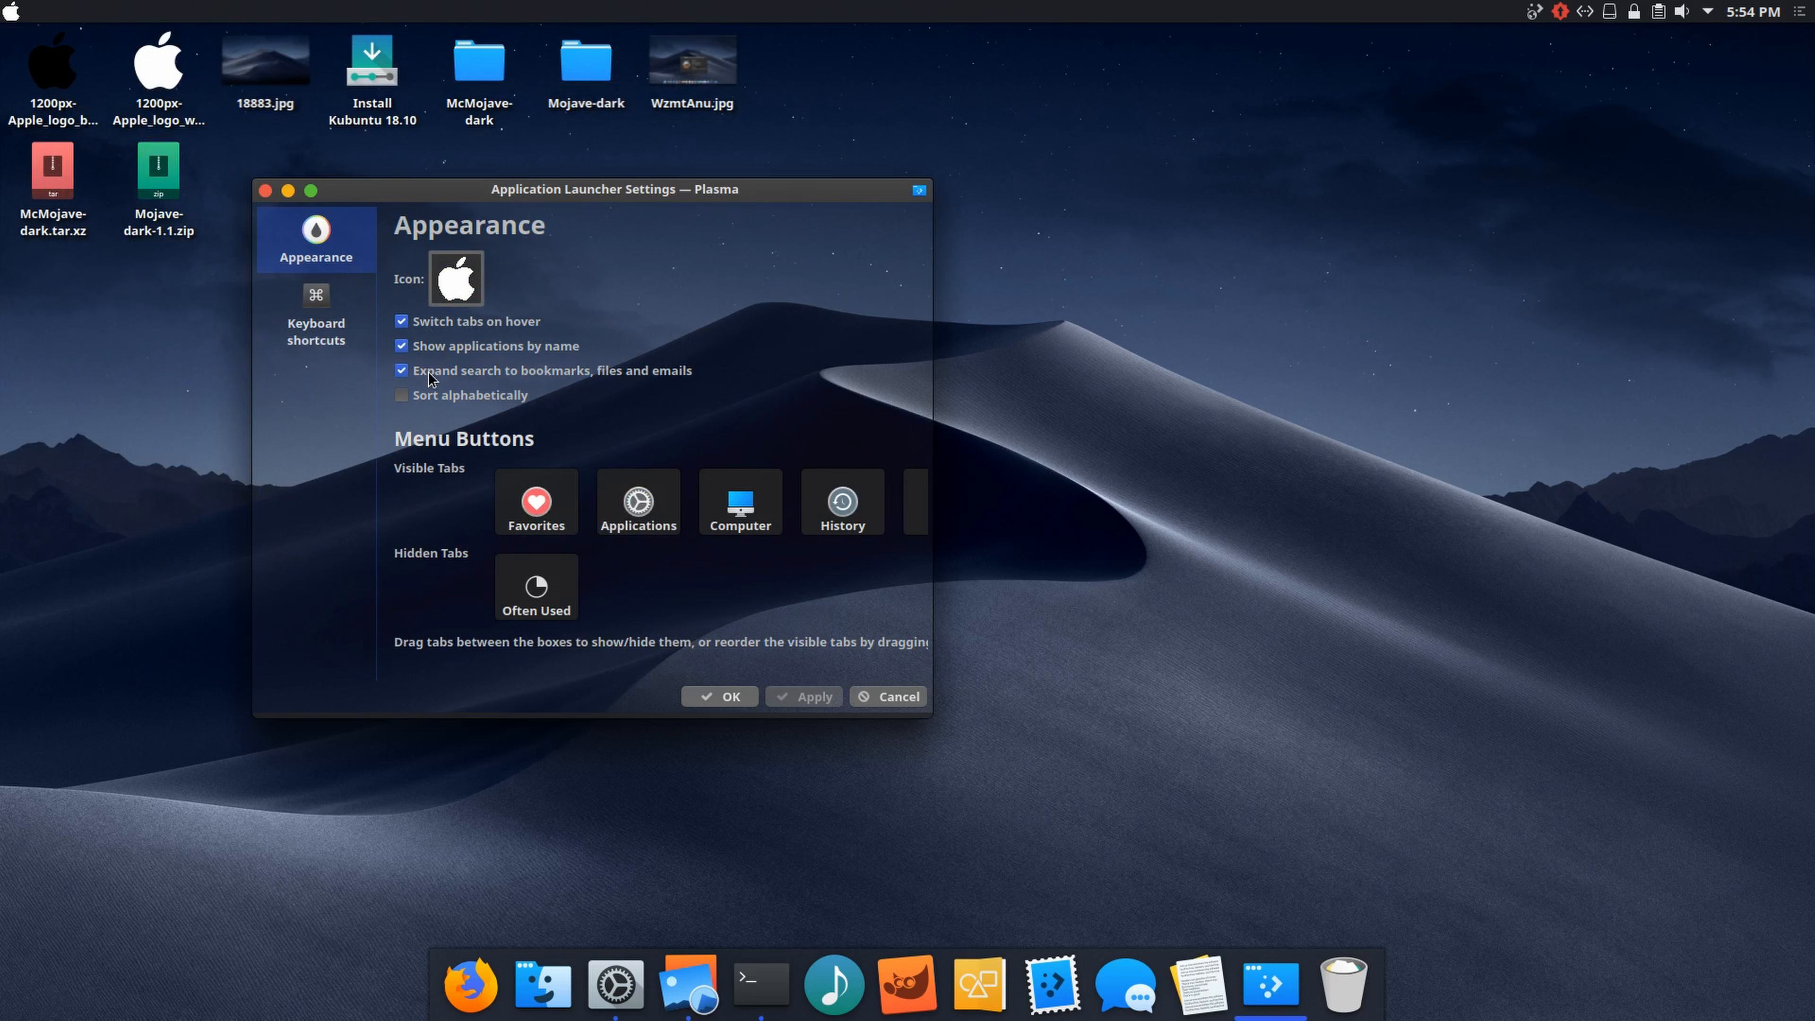
pyautogui.click(475, 293)
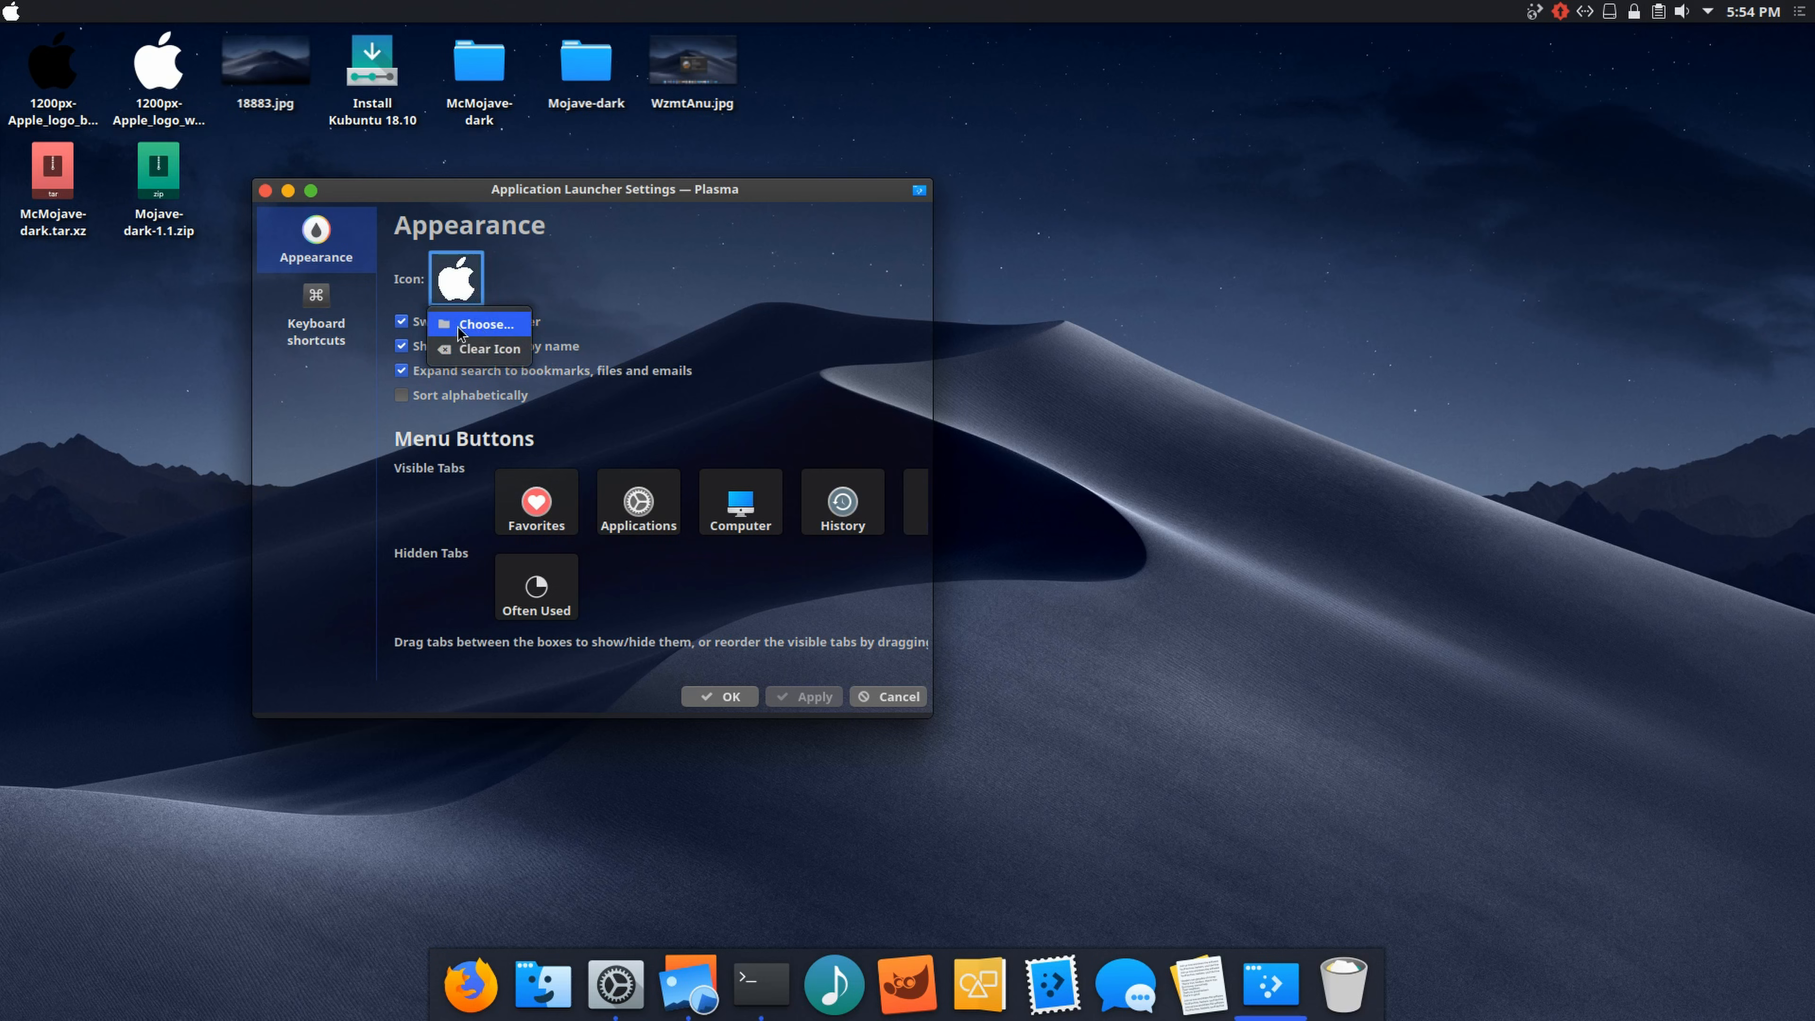
pyautogui.click(455, 329)
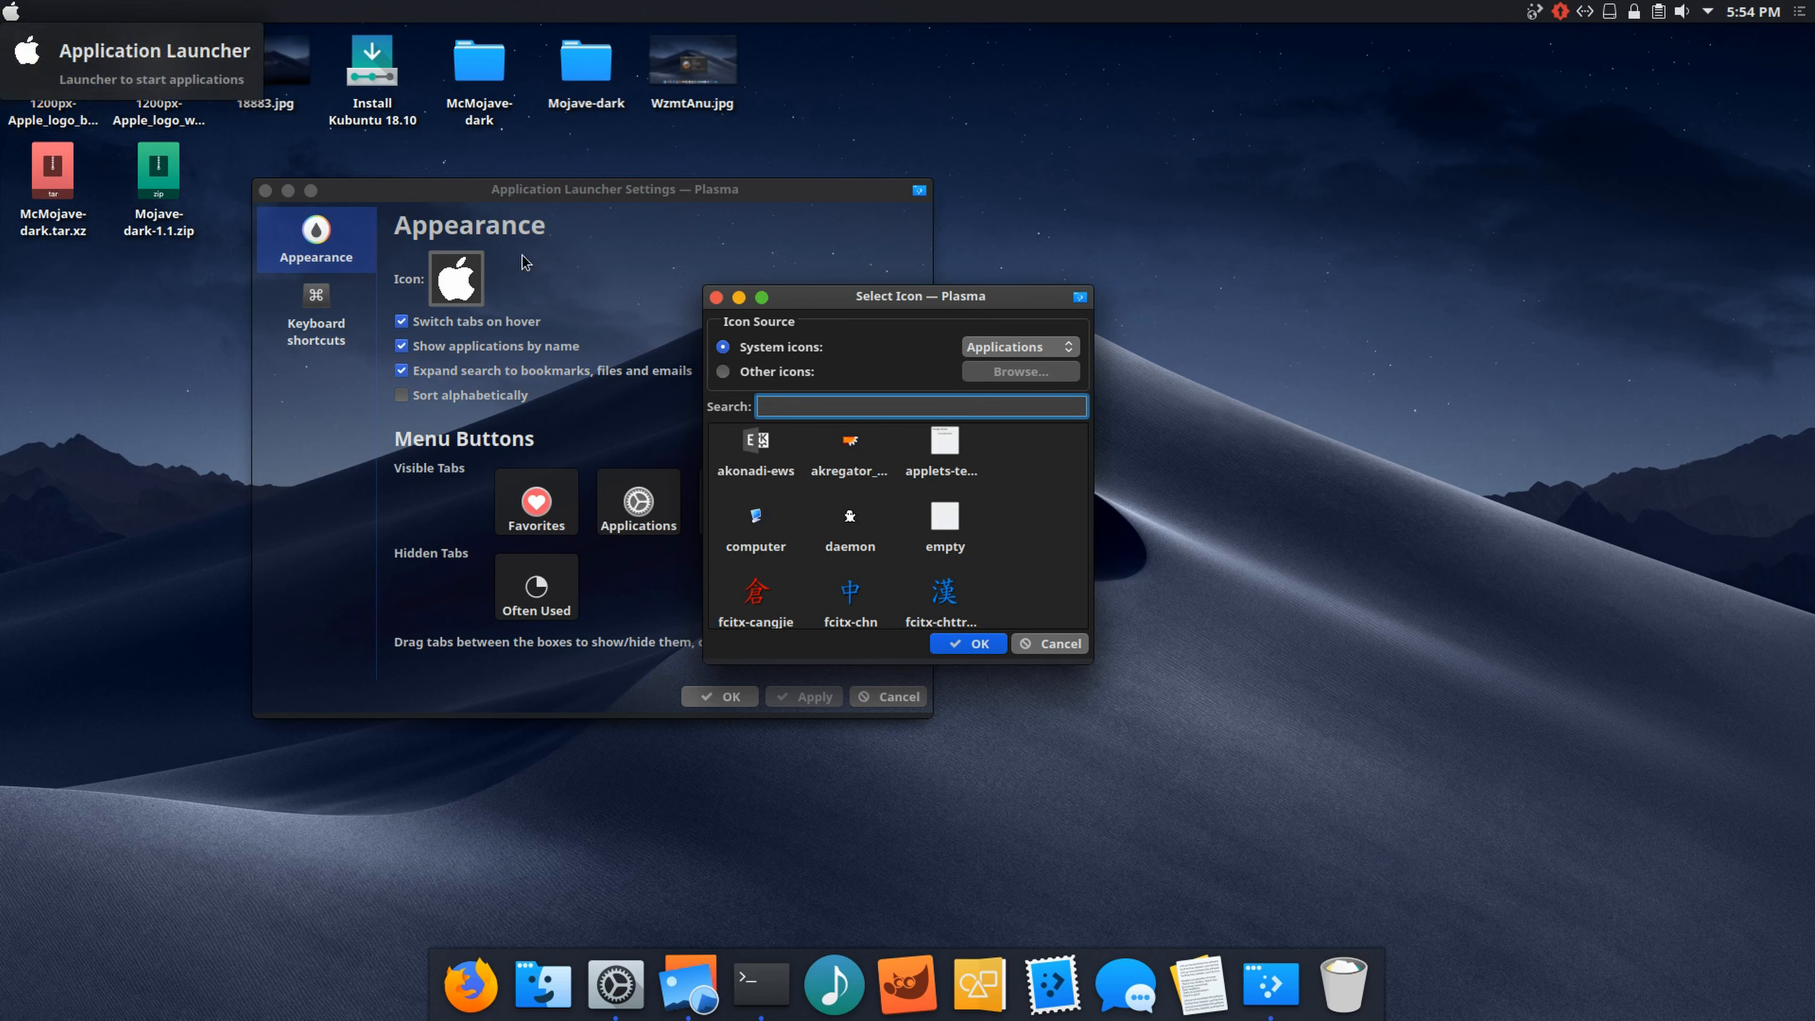
pyautogui.click(715, 297)
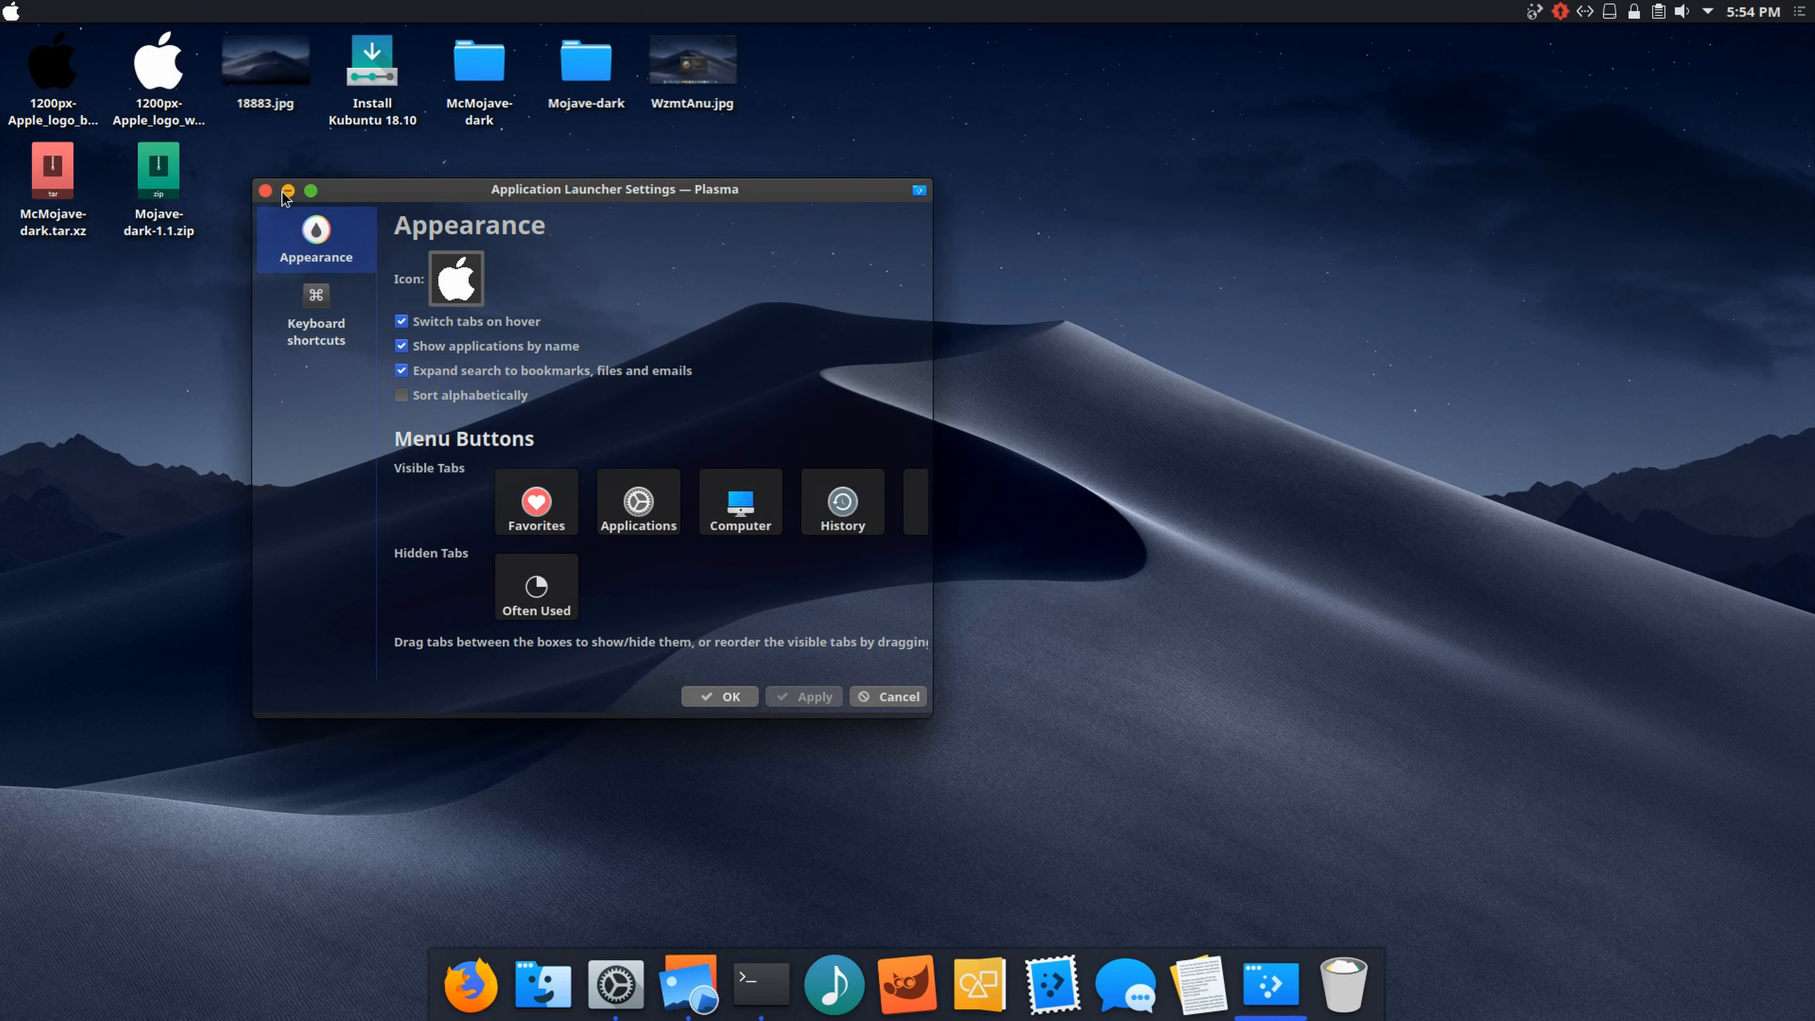
pyautogui.click(269, 197)
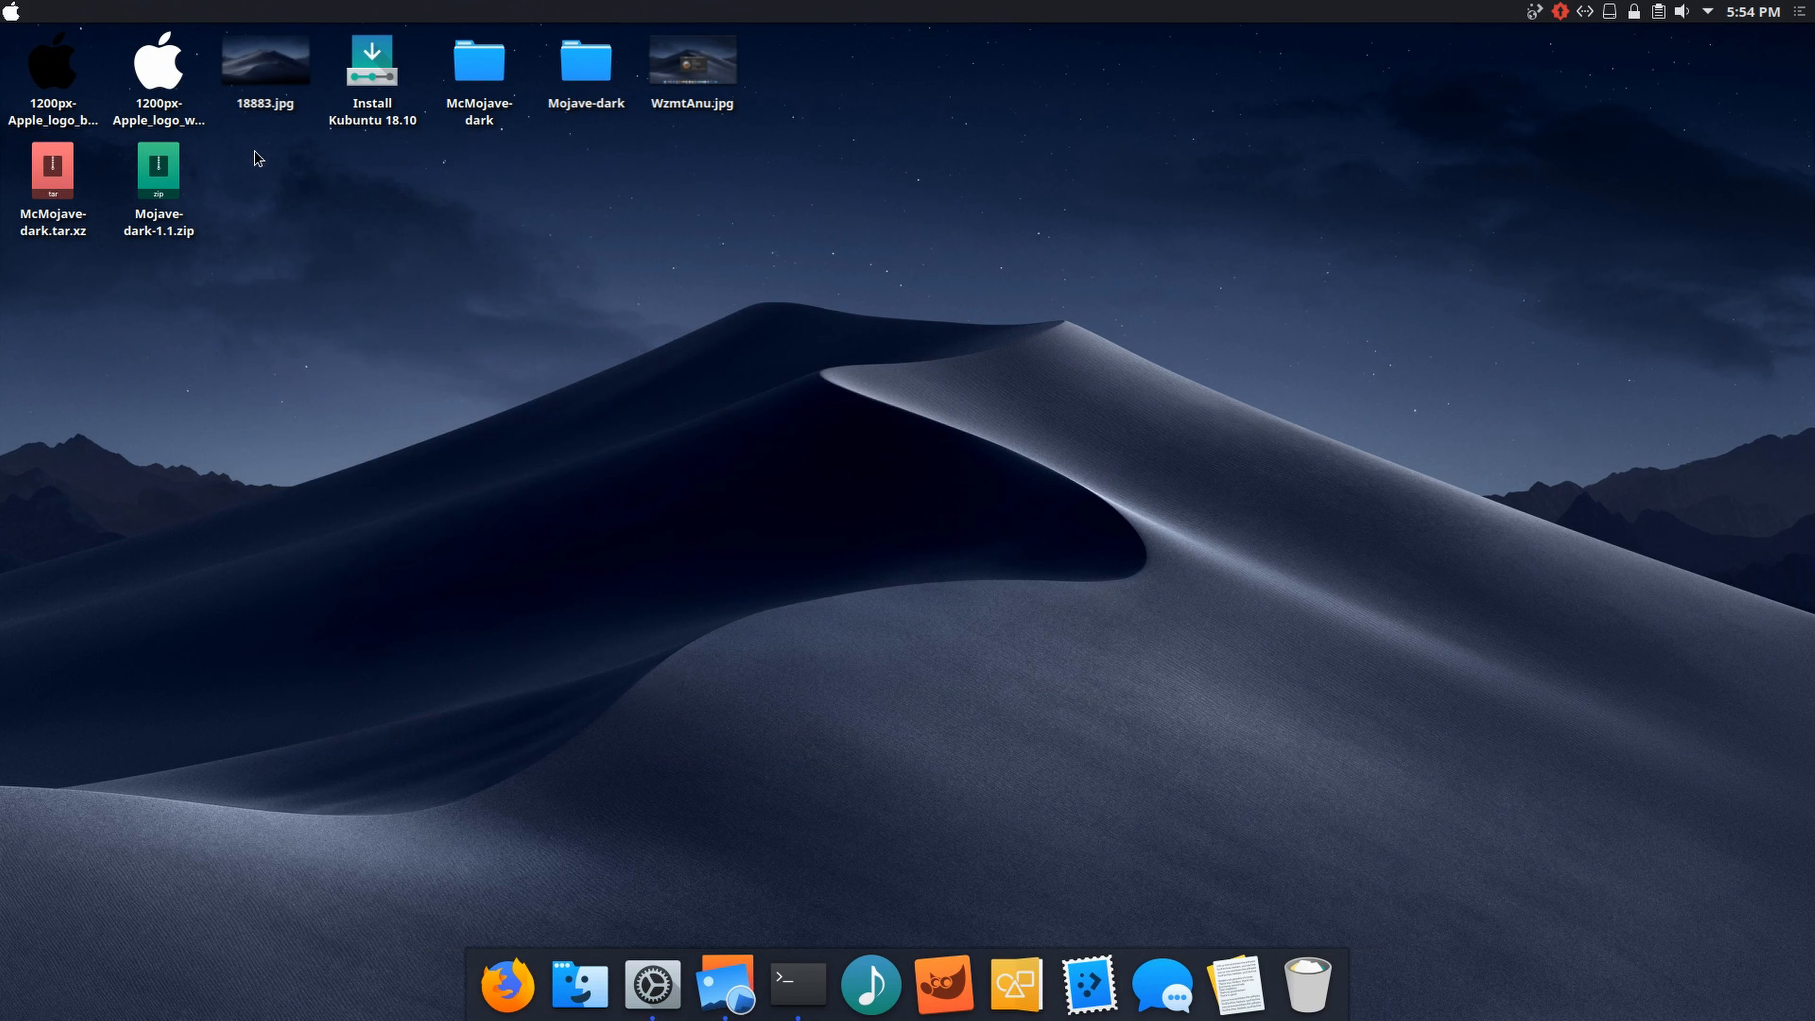
pyautogui.click(158, 86)
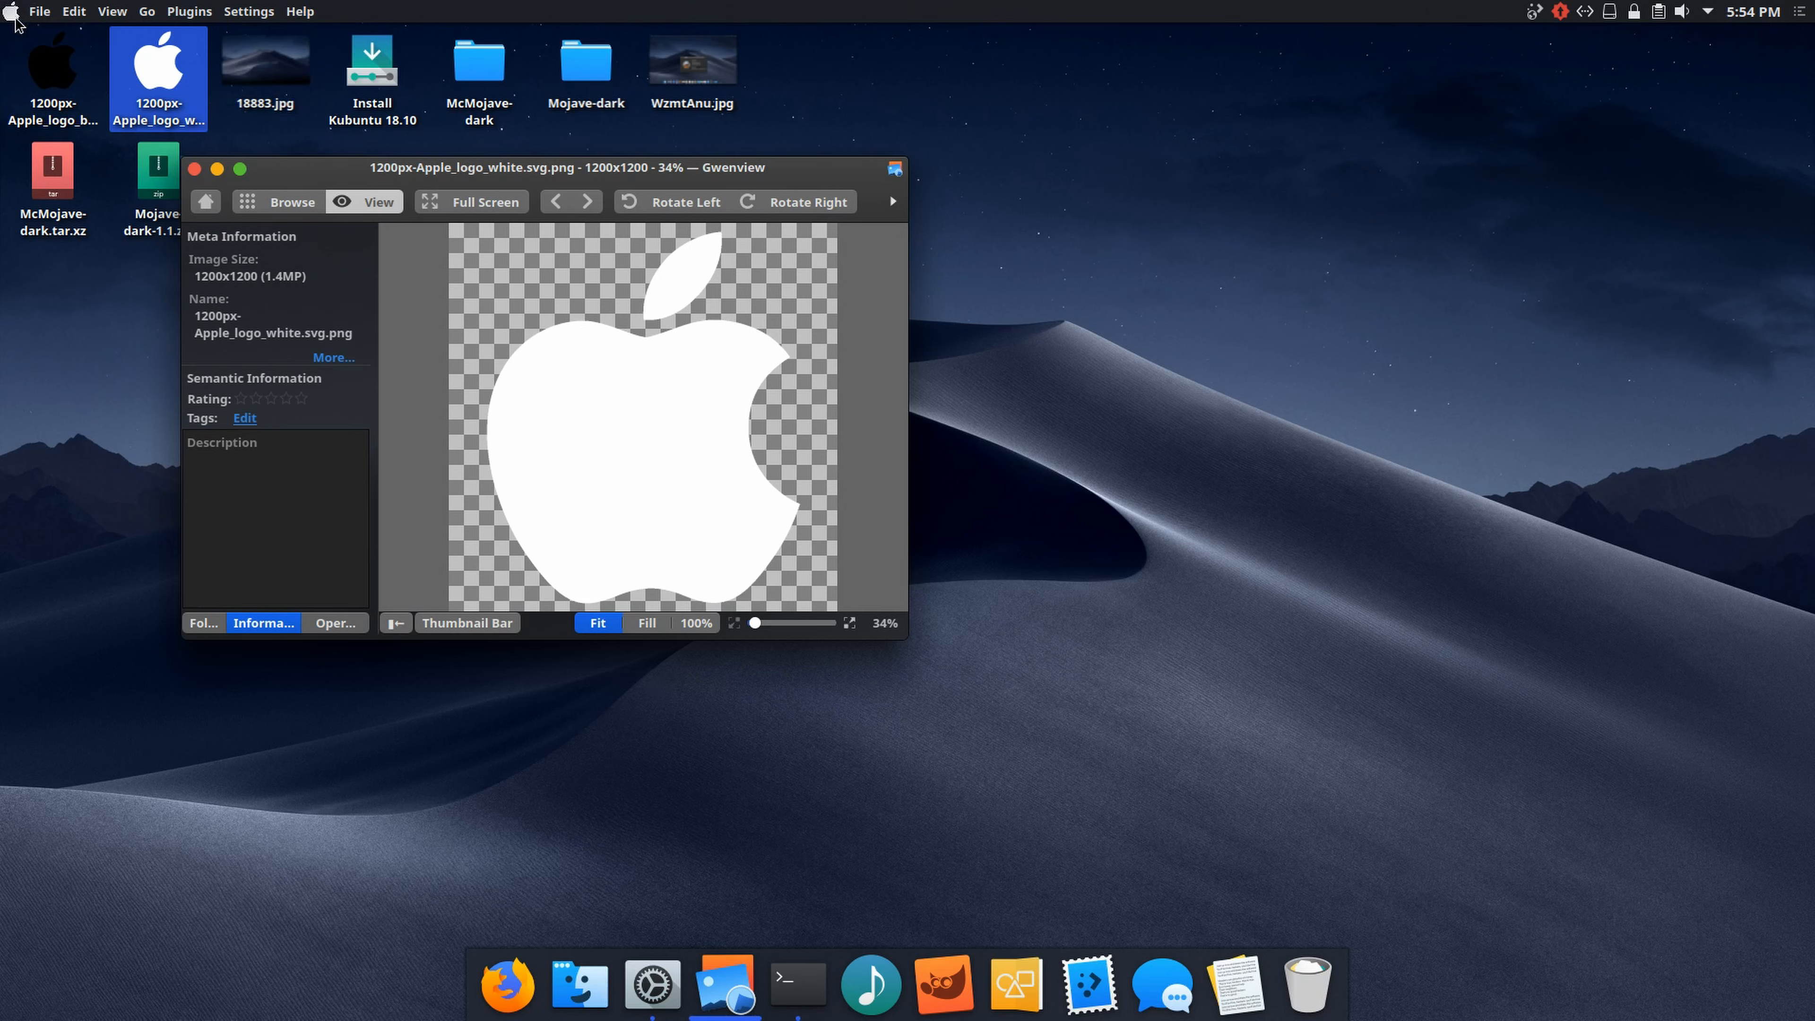
pyautogui.click(218, 169)
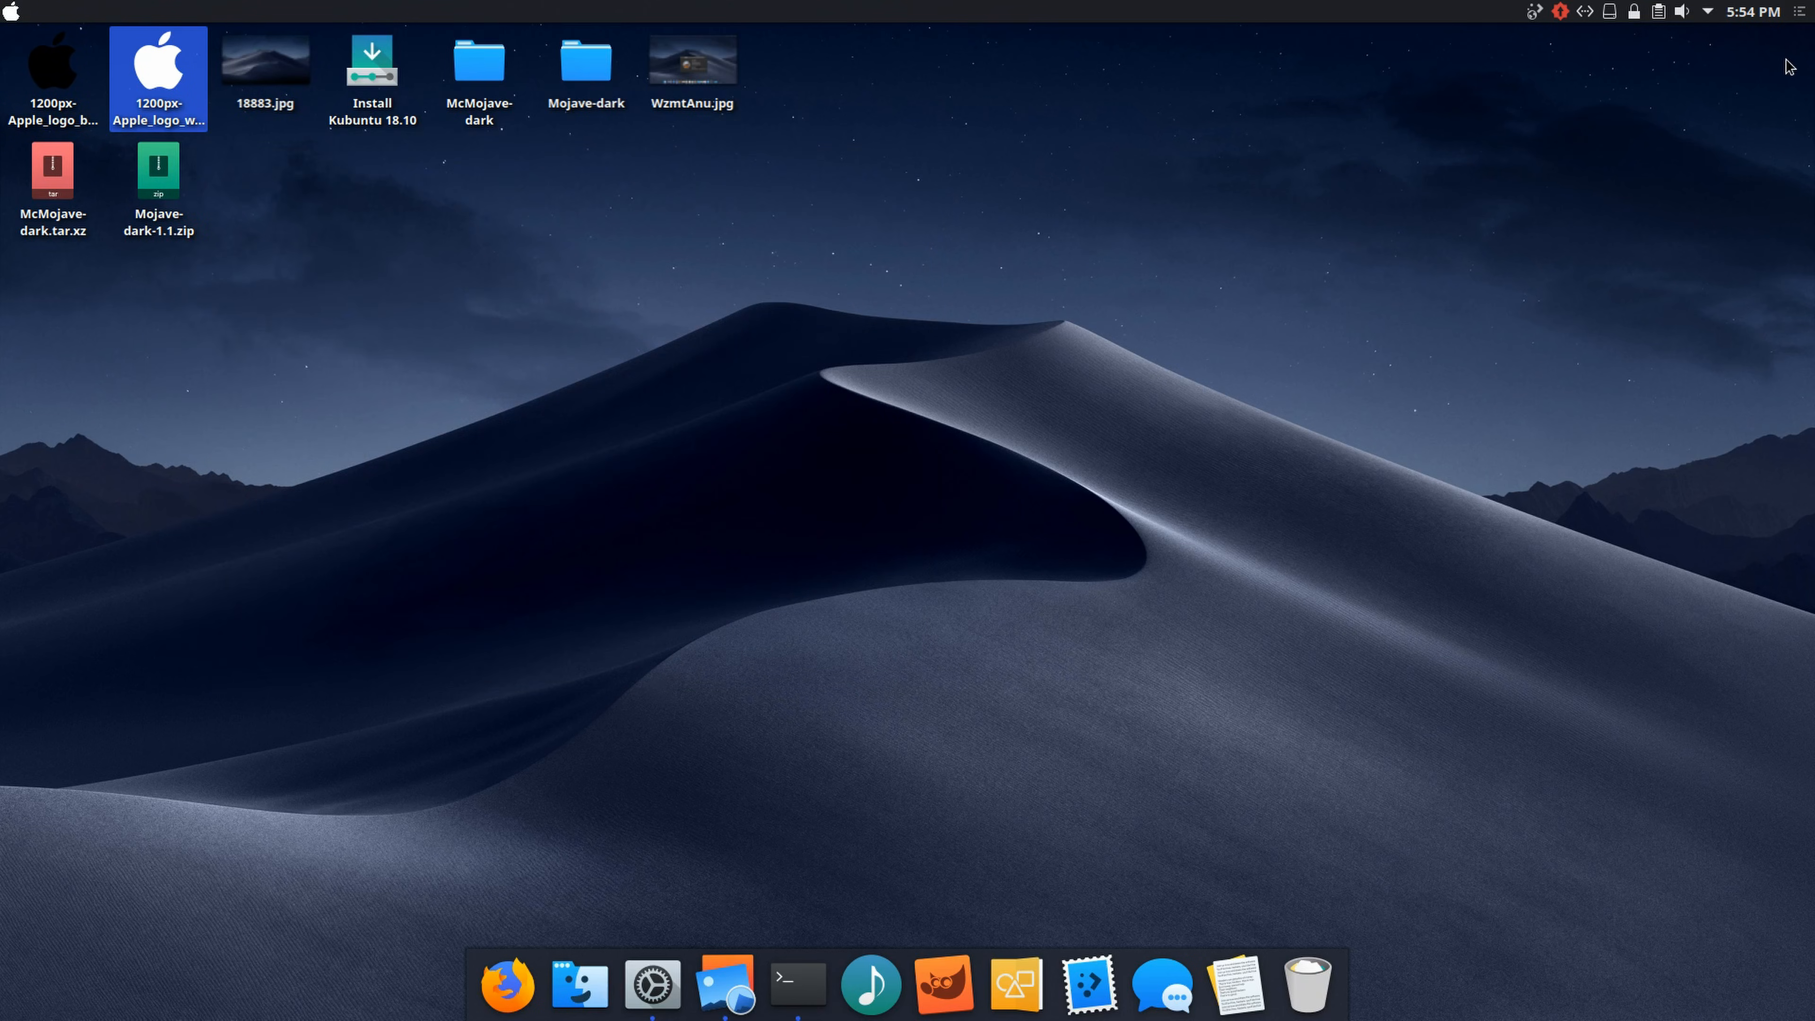
# Step: View the Event Calendar entry in the Plasma widget download list, reached from the panel's widget options, and close the installer
pyautogui.click(1750, 14)
pyautogui.rightClick(1749, 13)
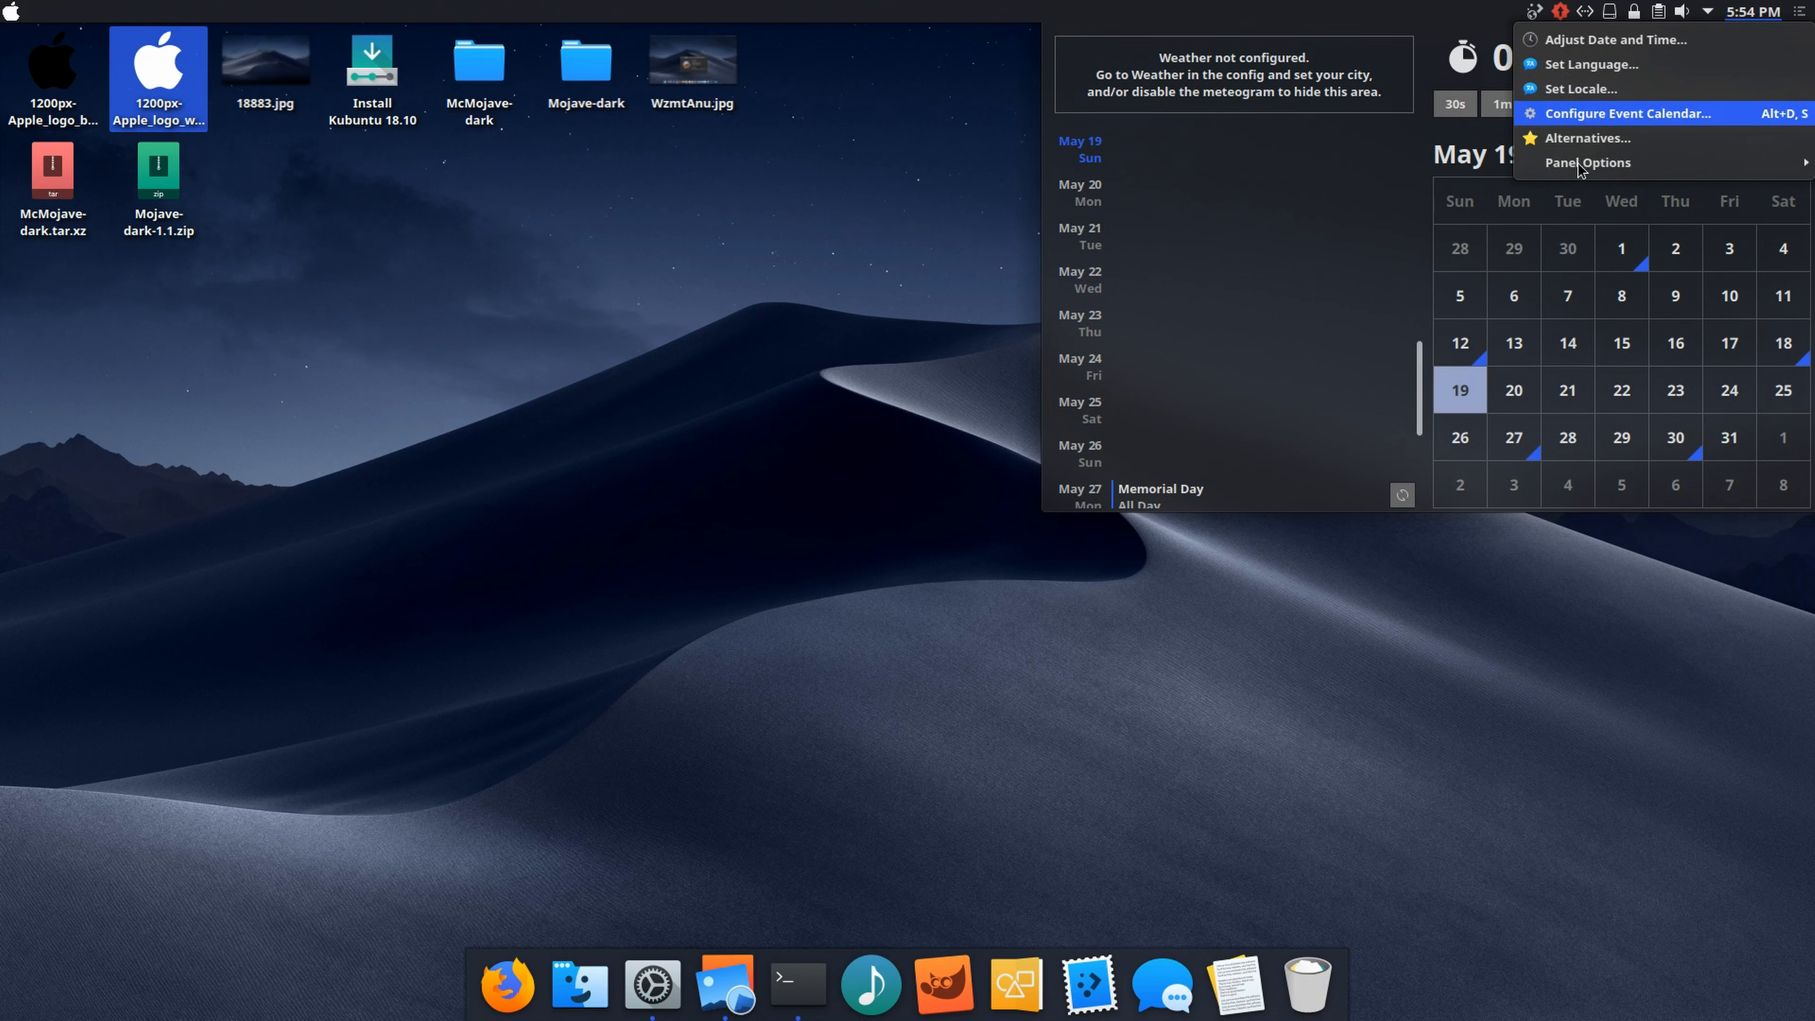
pyautogui.moveTo(1553, 161)
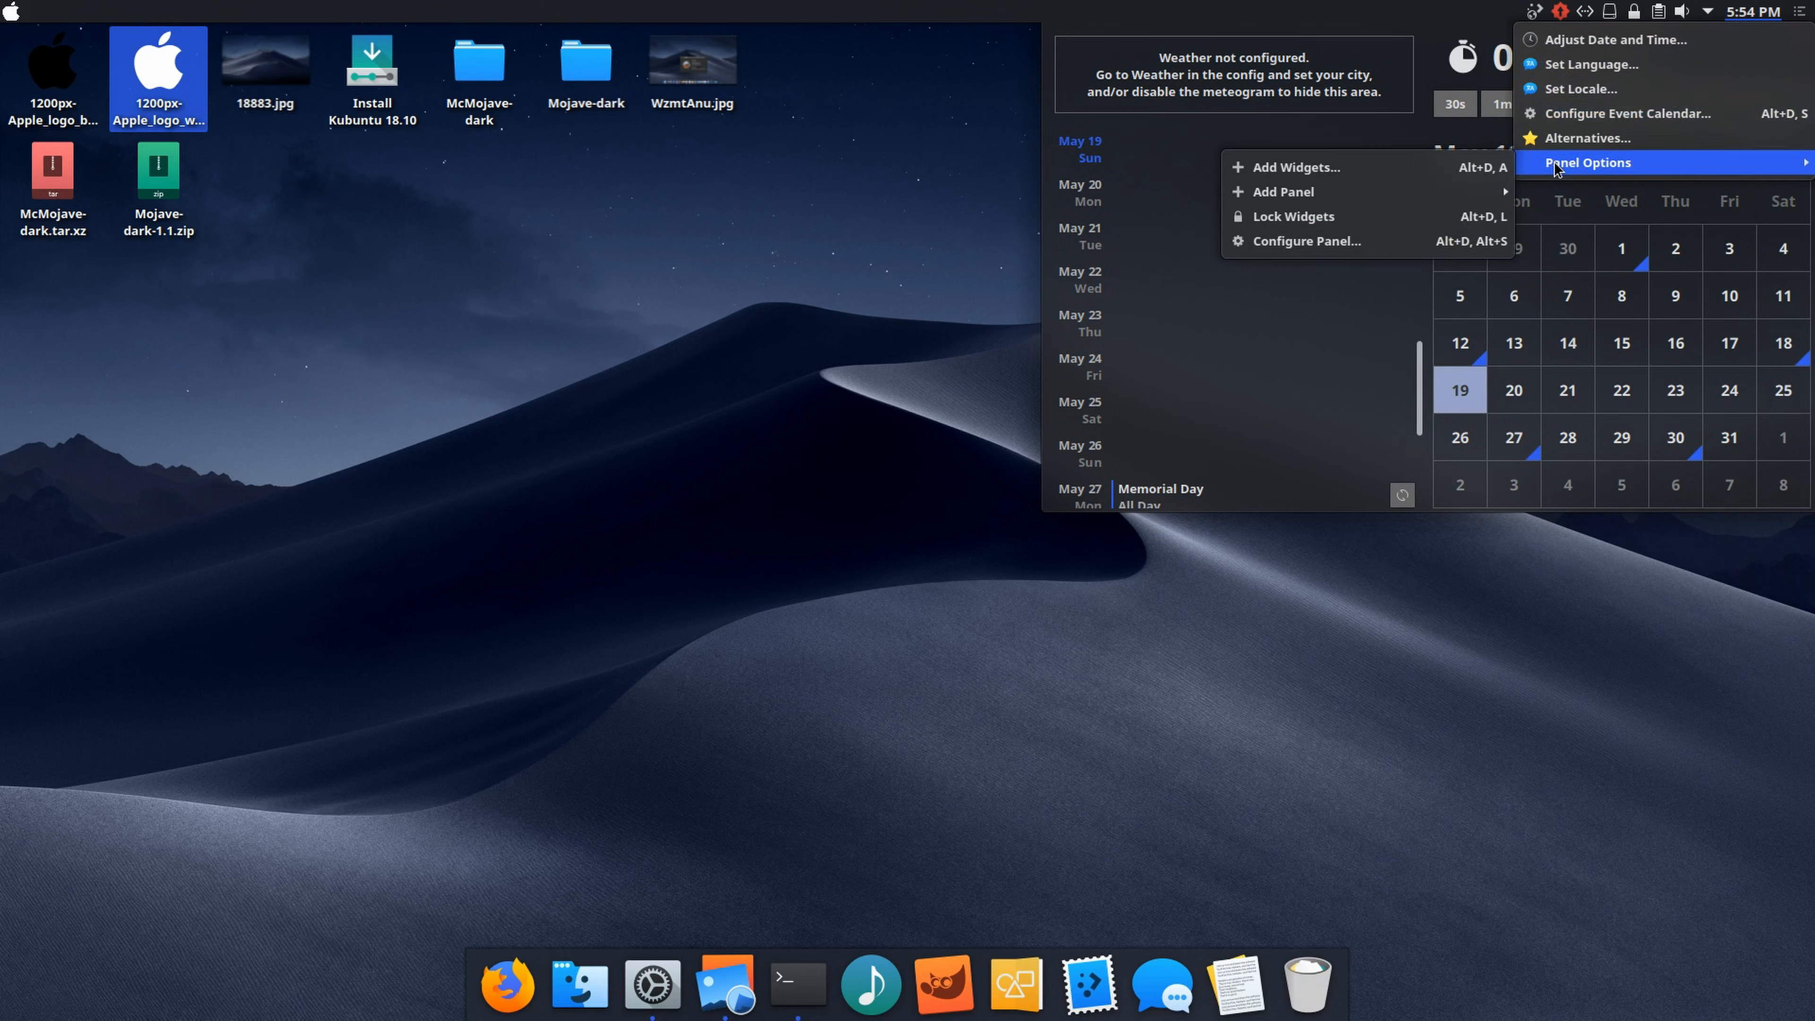
pyautogui.click(1286, 168)
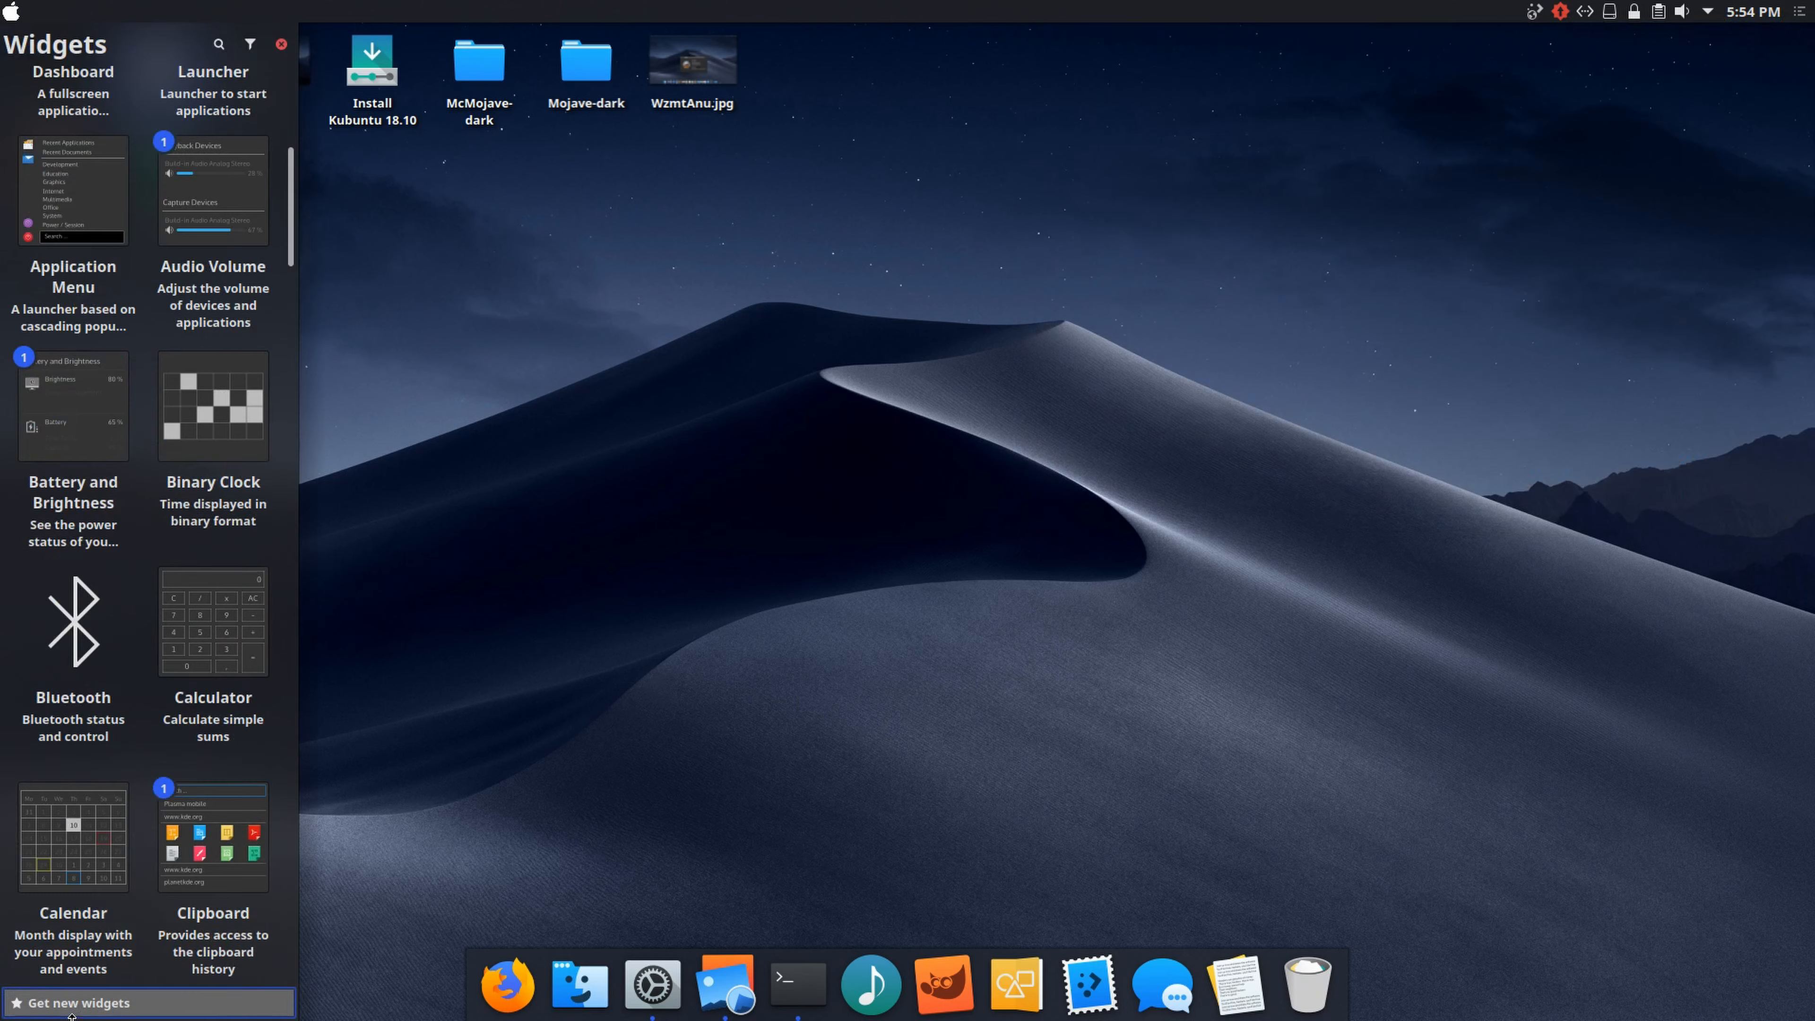
pyautogui.click(74, 1003)
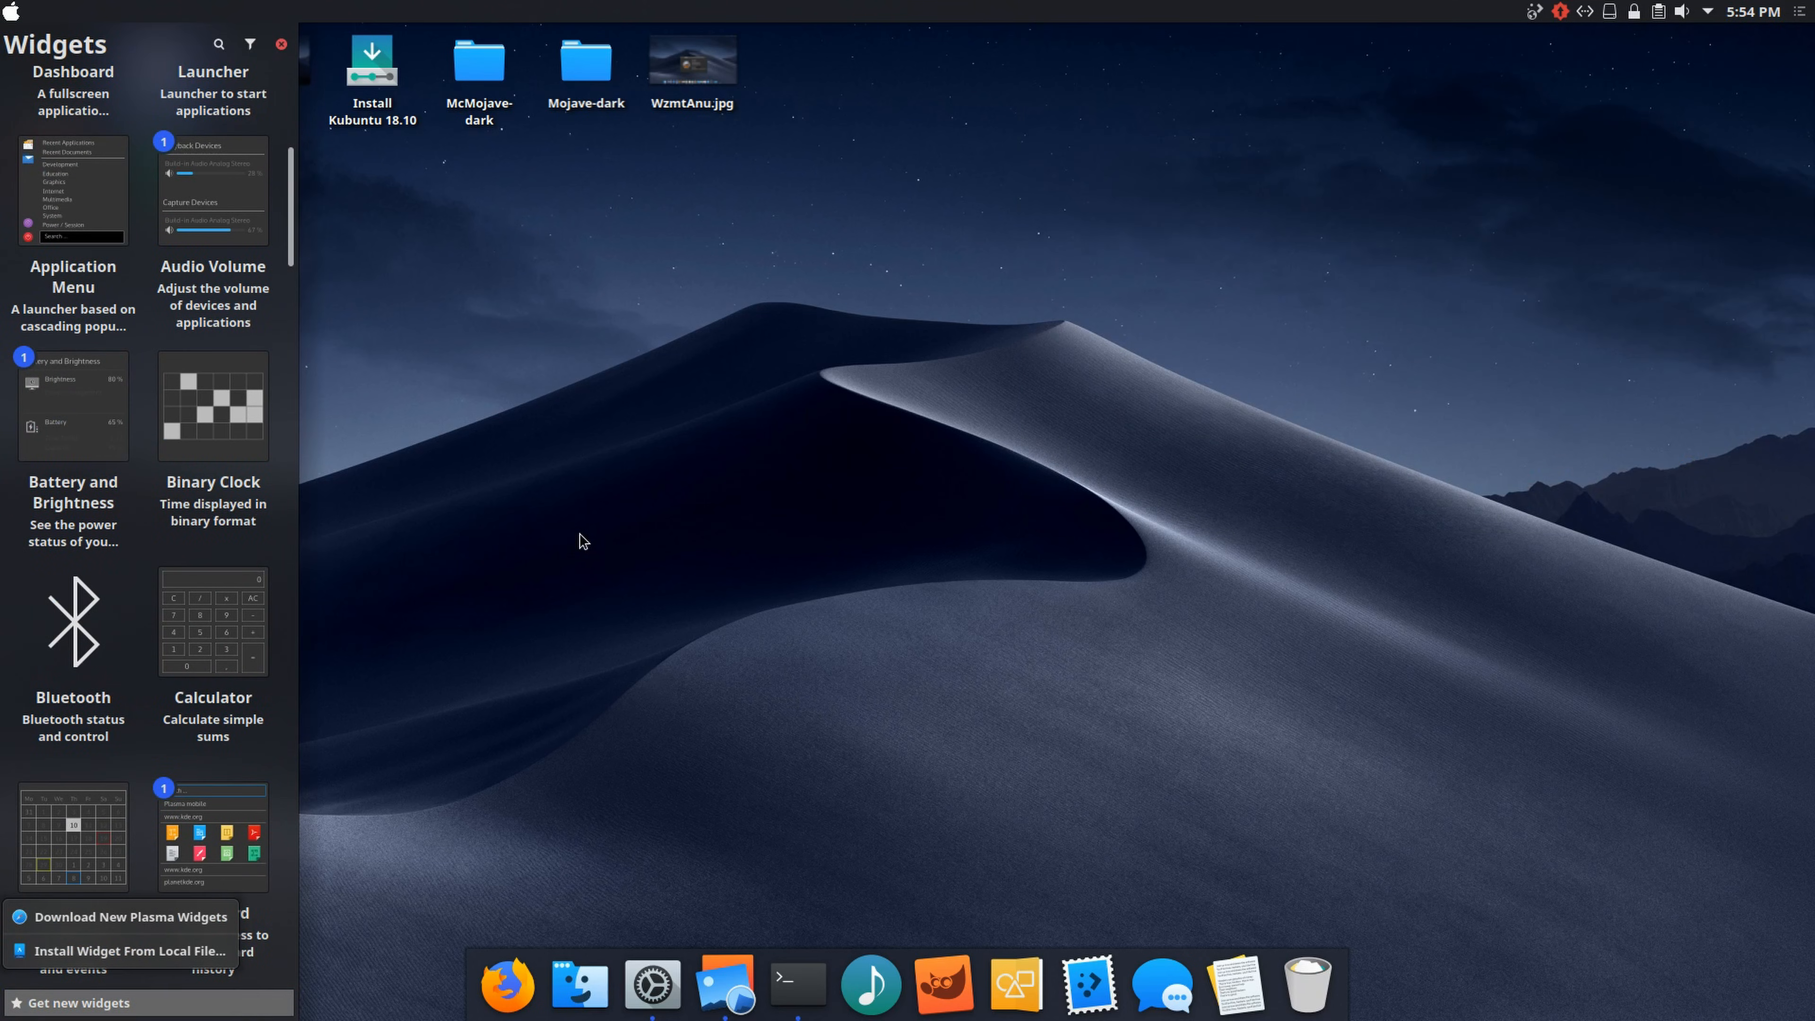
pyautogui.click(154, 914)
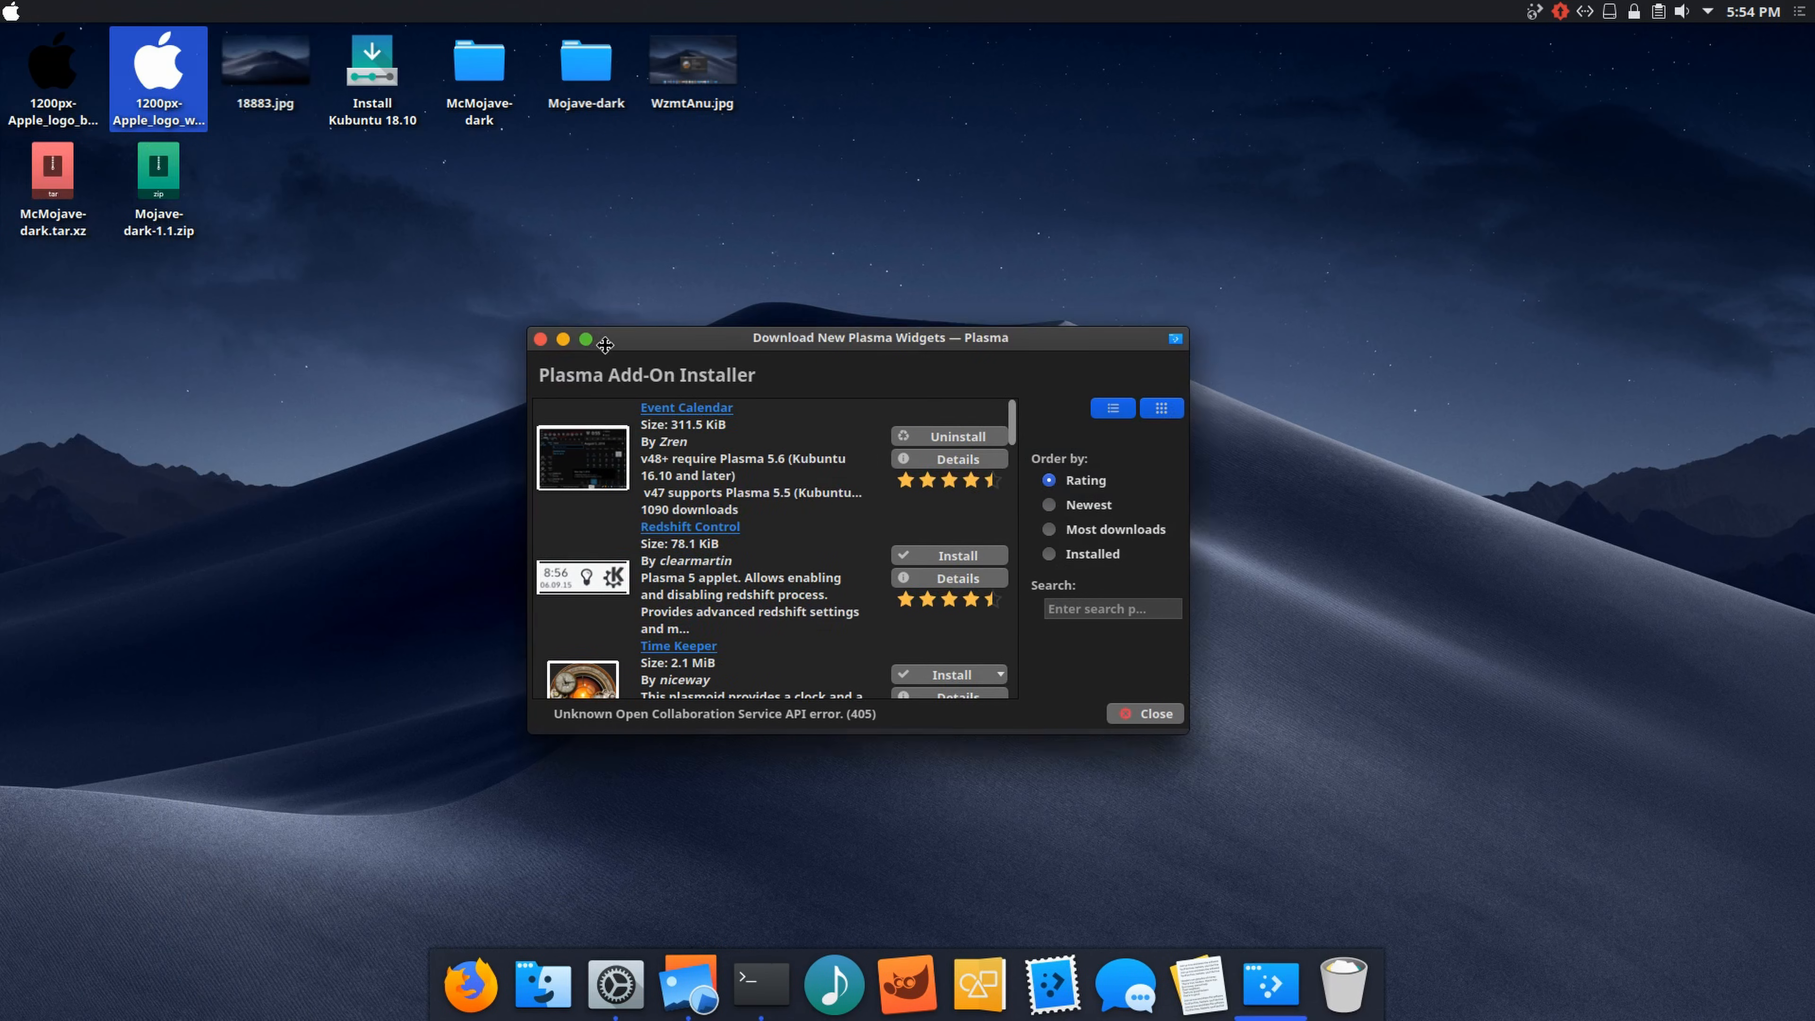
pyautogui.click(492, 346)
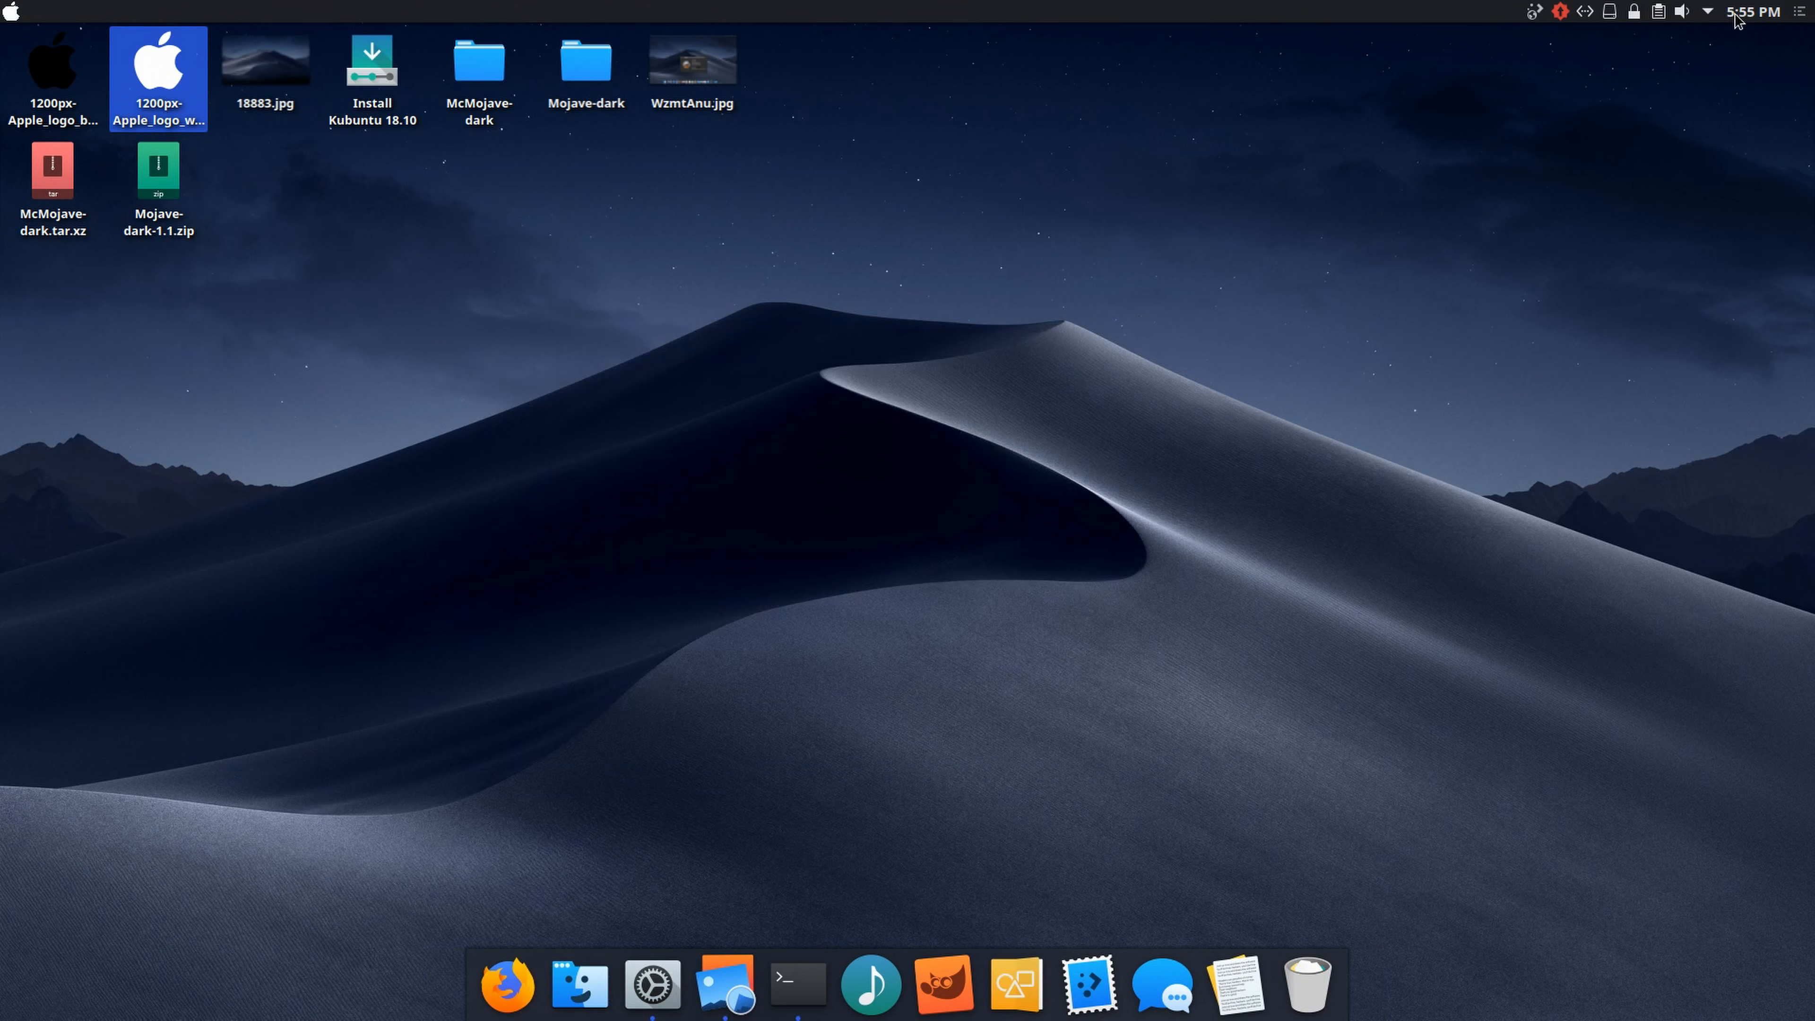
# Step: View the alternative widgets for the panel clock and open the Event Calendar settings at the Time Format section
pyautogui.rightClick(1738, 16)
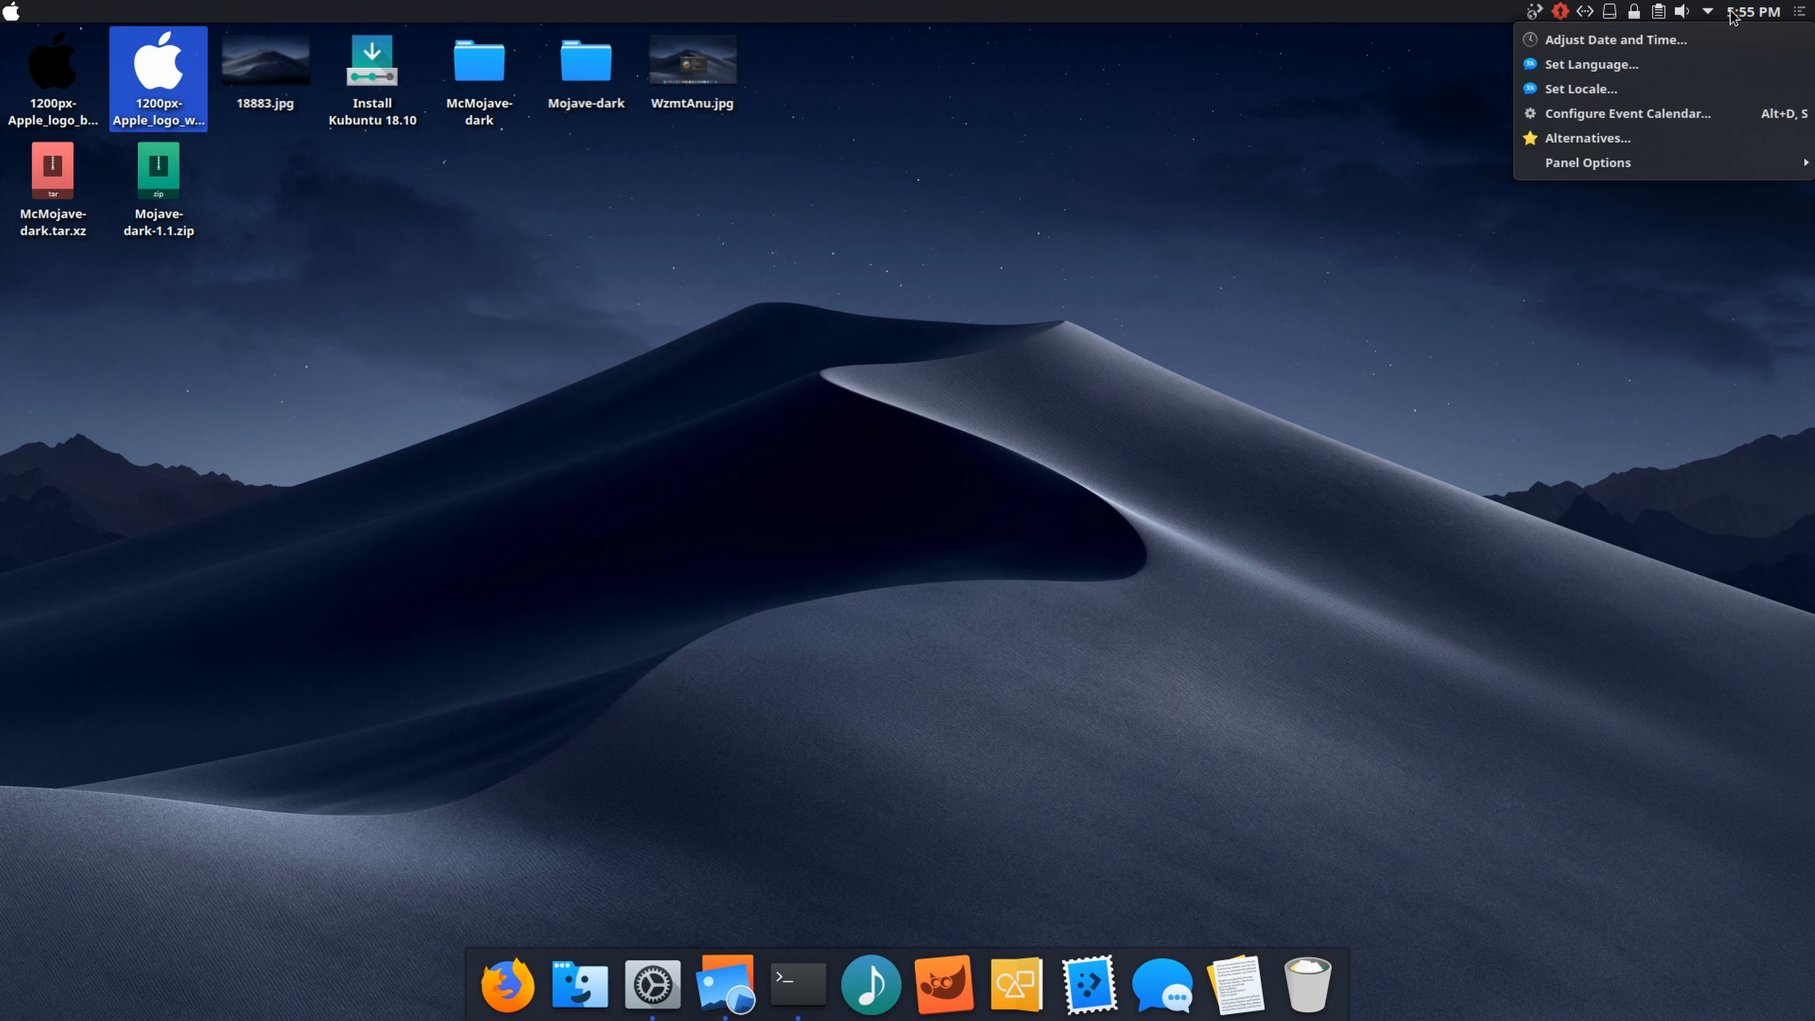
pyautogui.click(1579, 138)
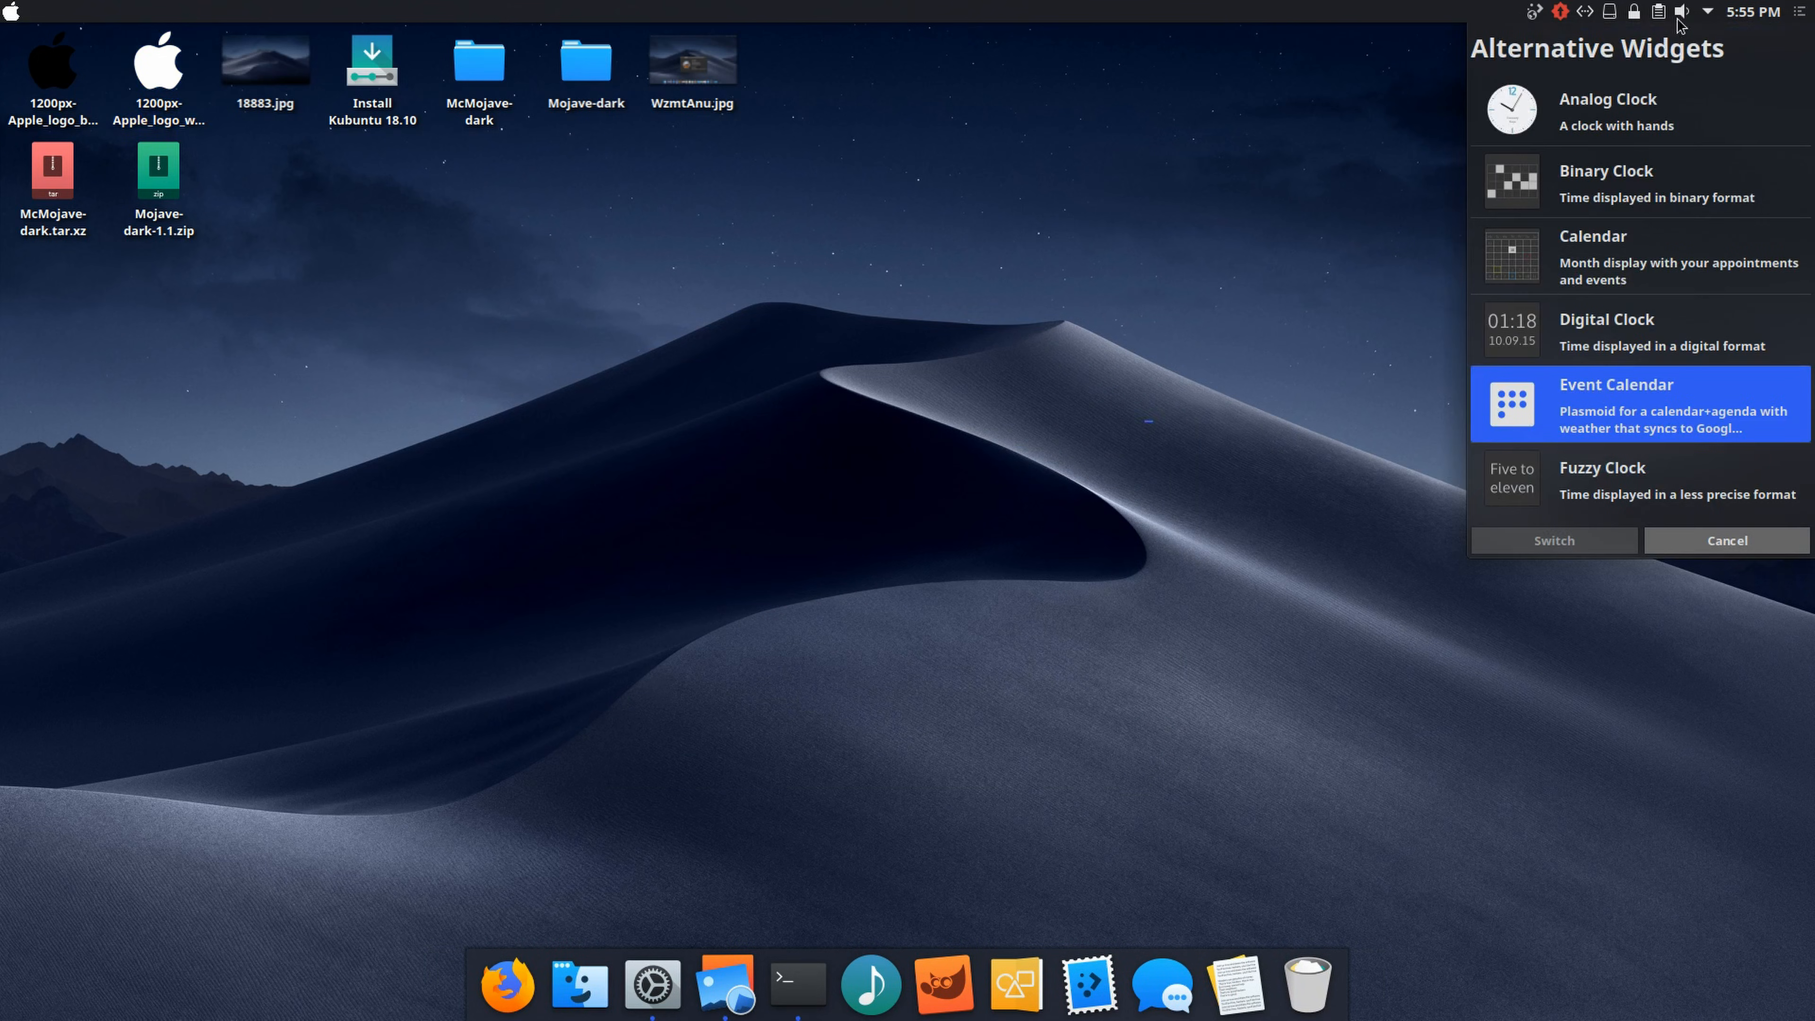
pyautogui.rightClick(1744, 16)
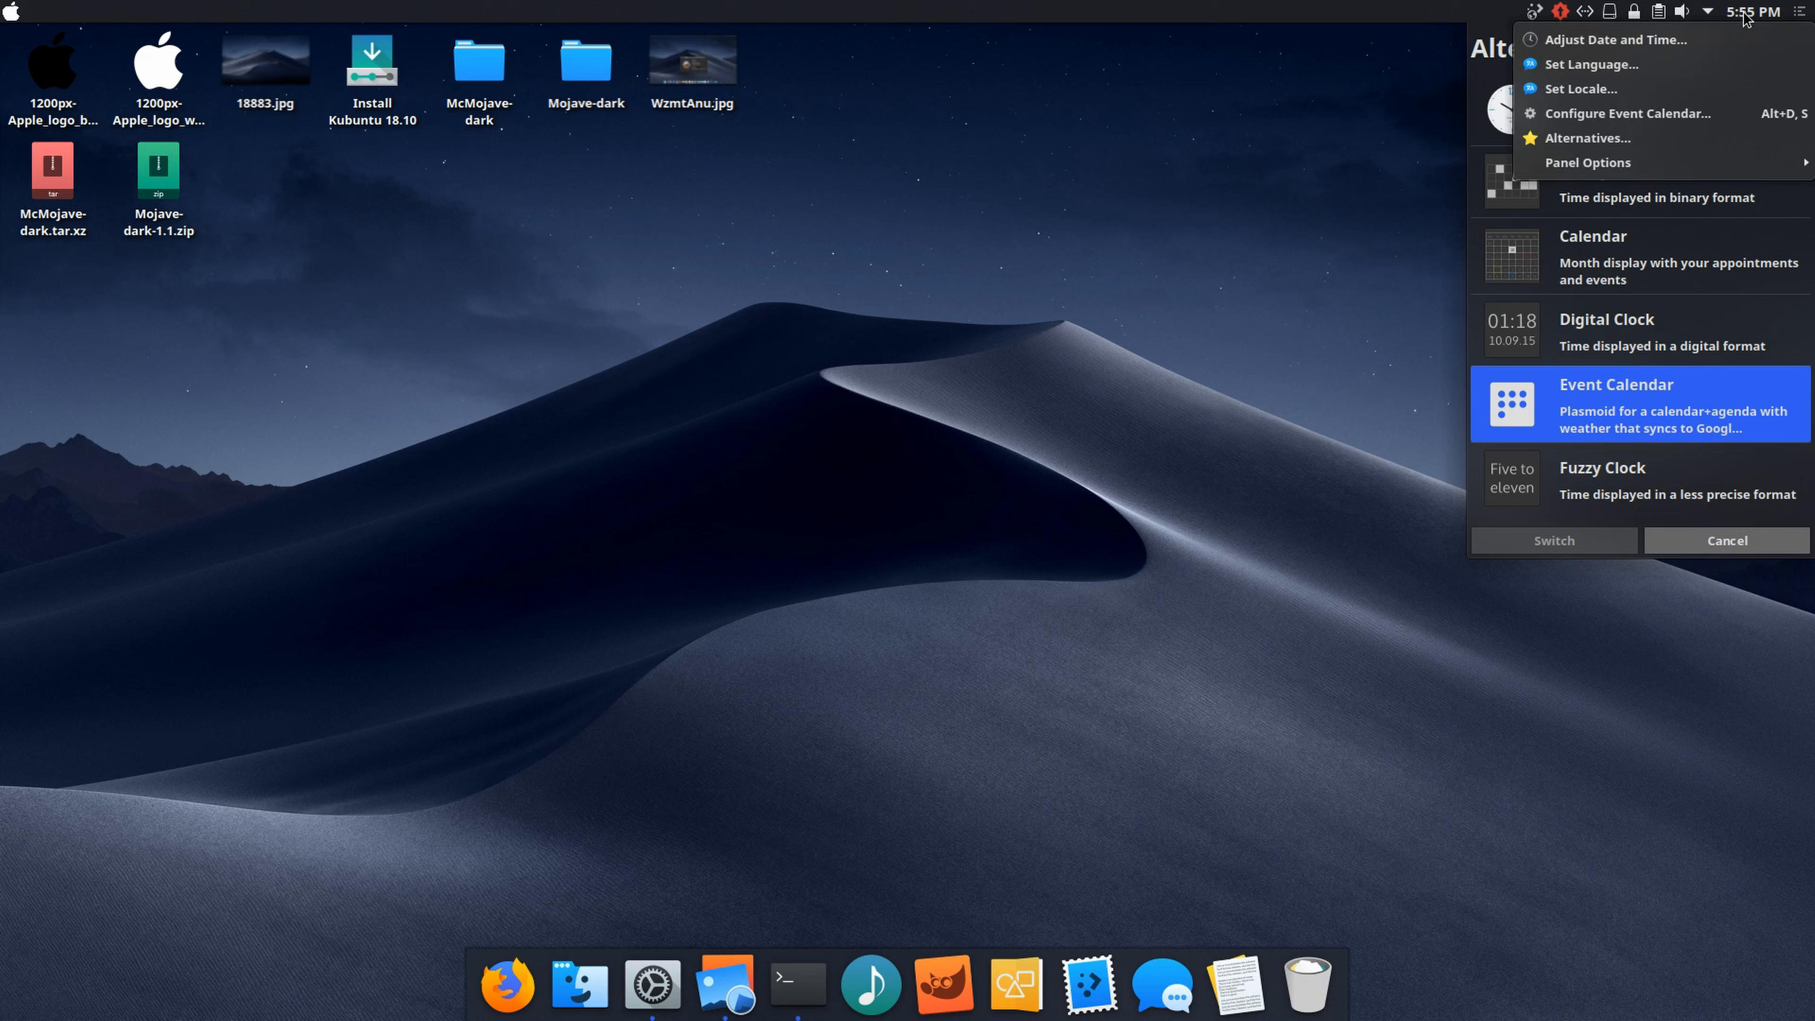
pyautogui.click(1579, 116)
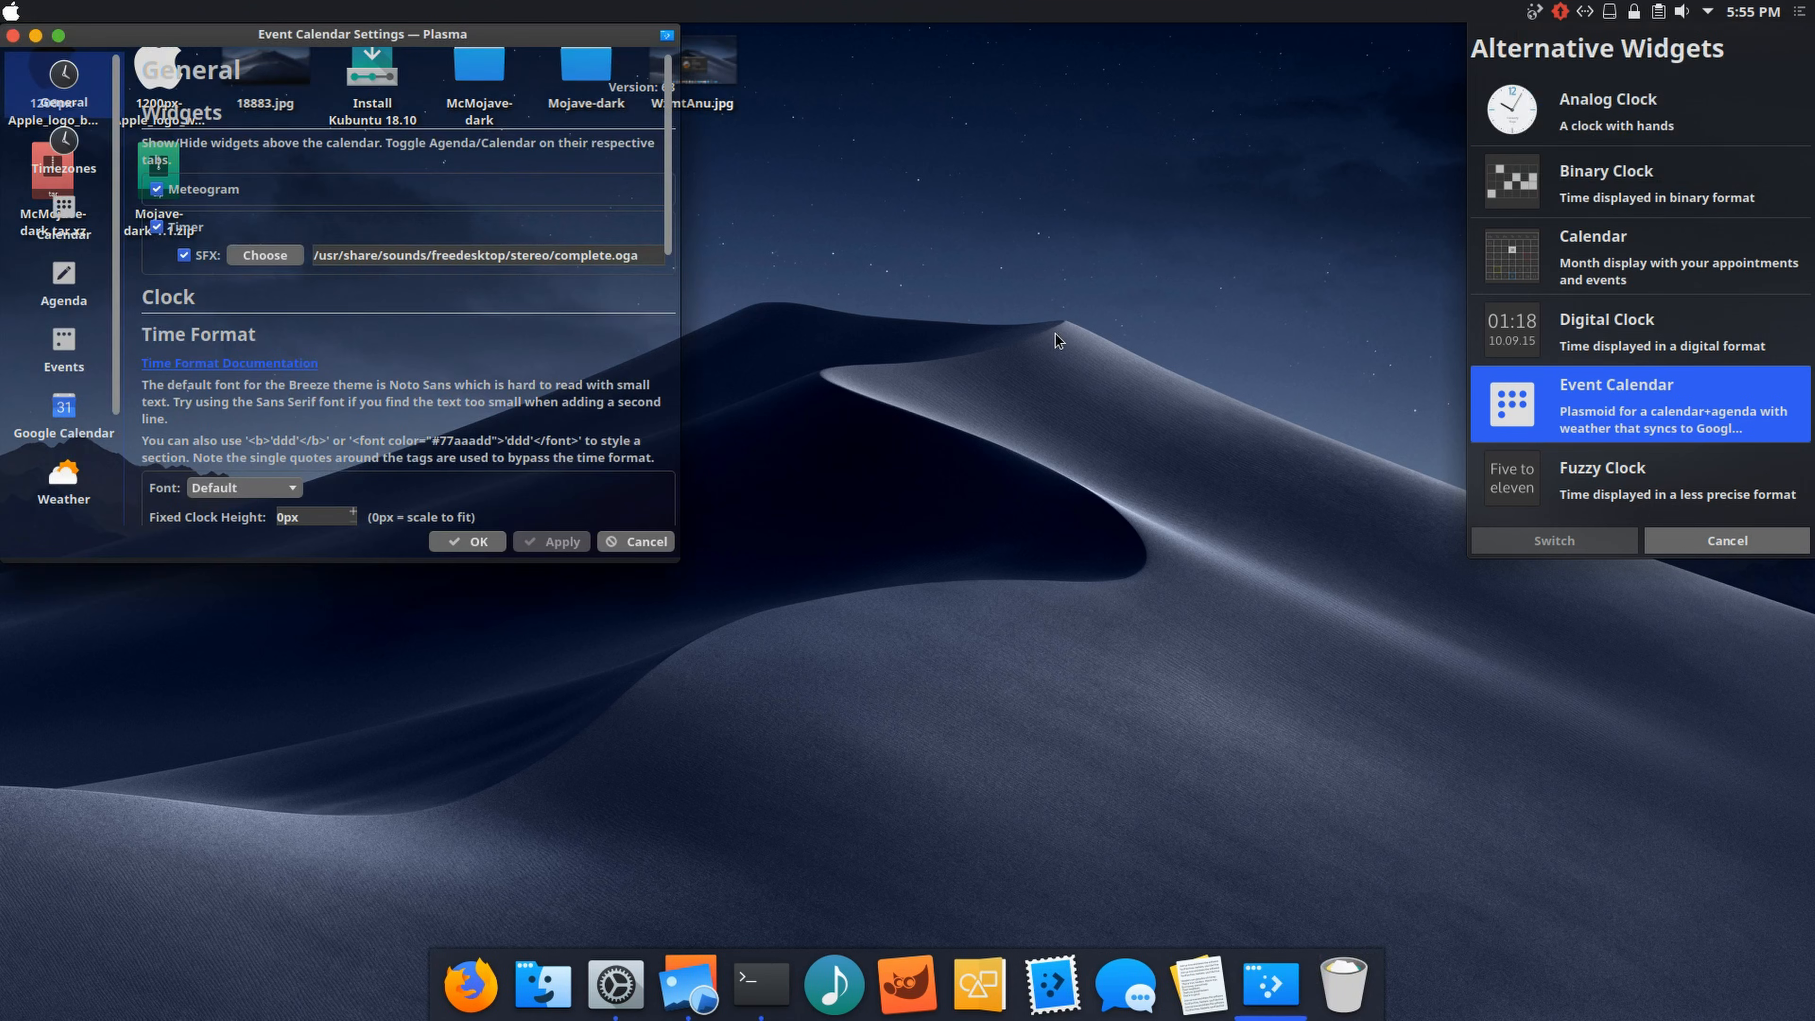
pyautogui.moveTo(290, 37); pyautogui.dragTo(662, 274)
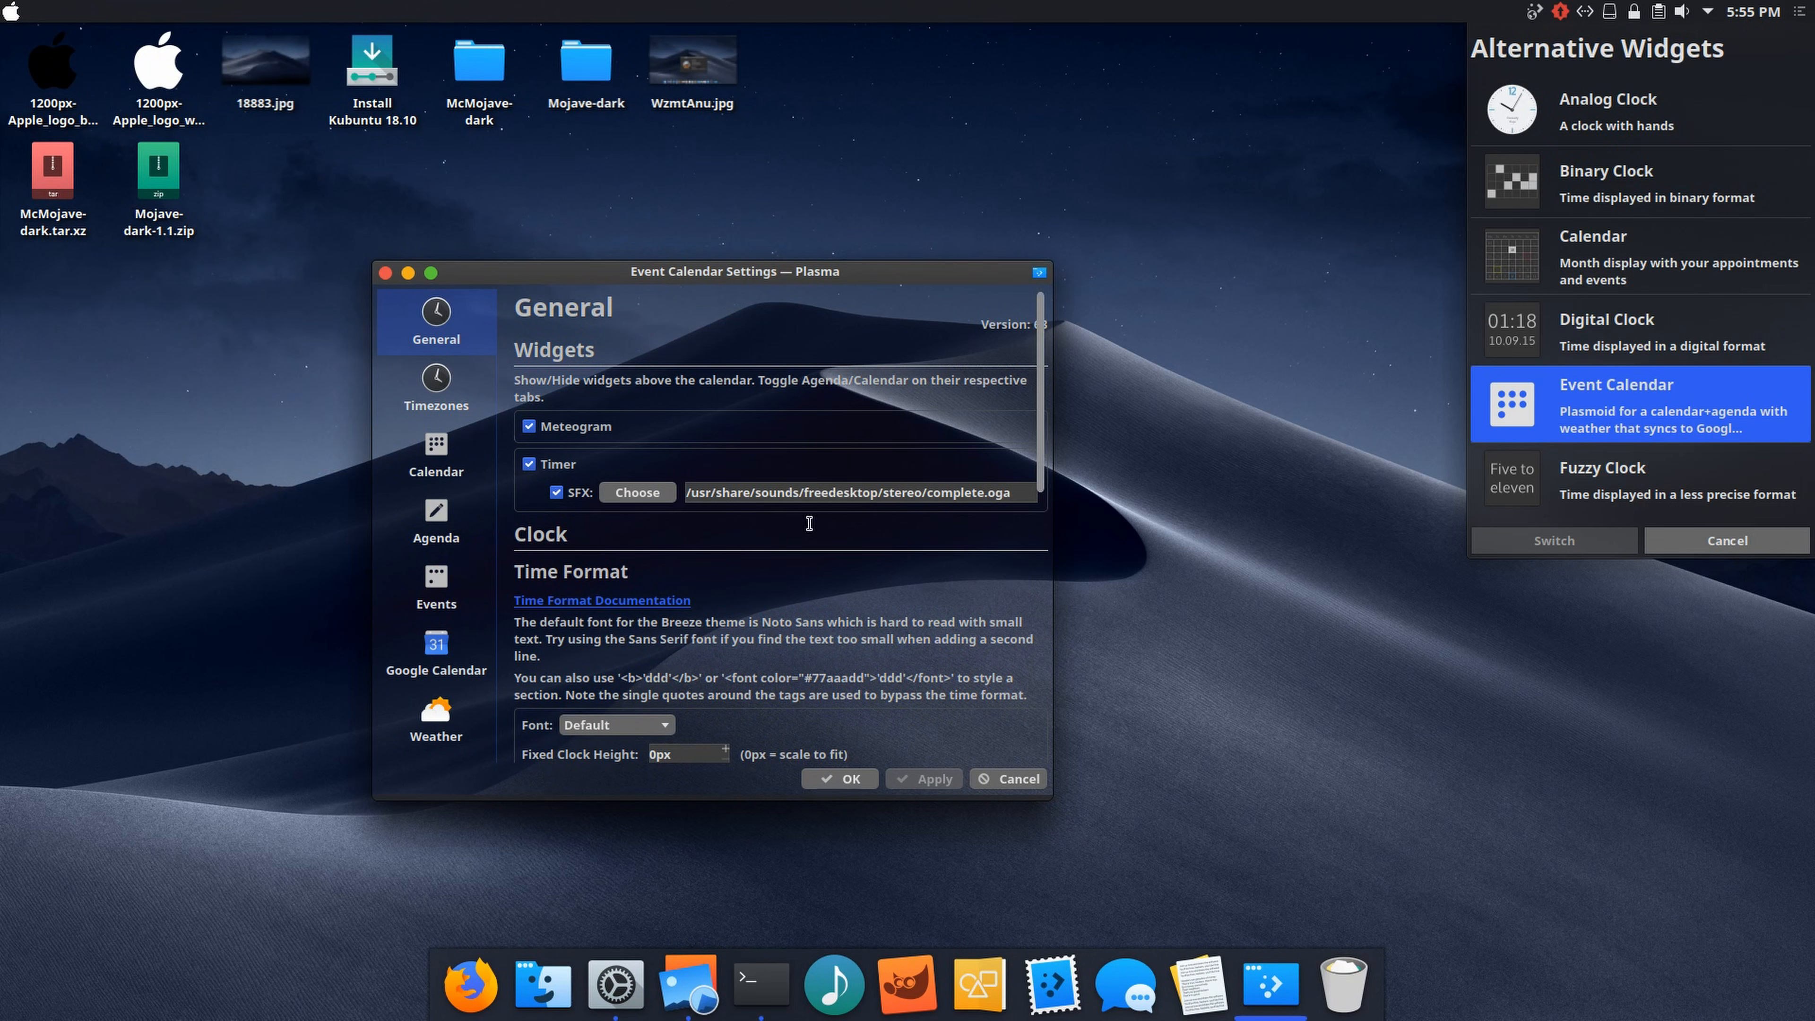
pyautogui.scroll(-5, 1041, 446)
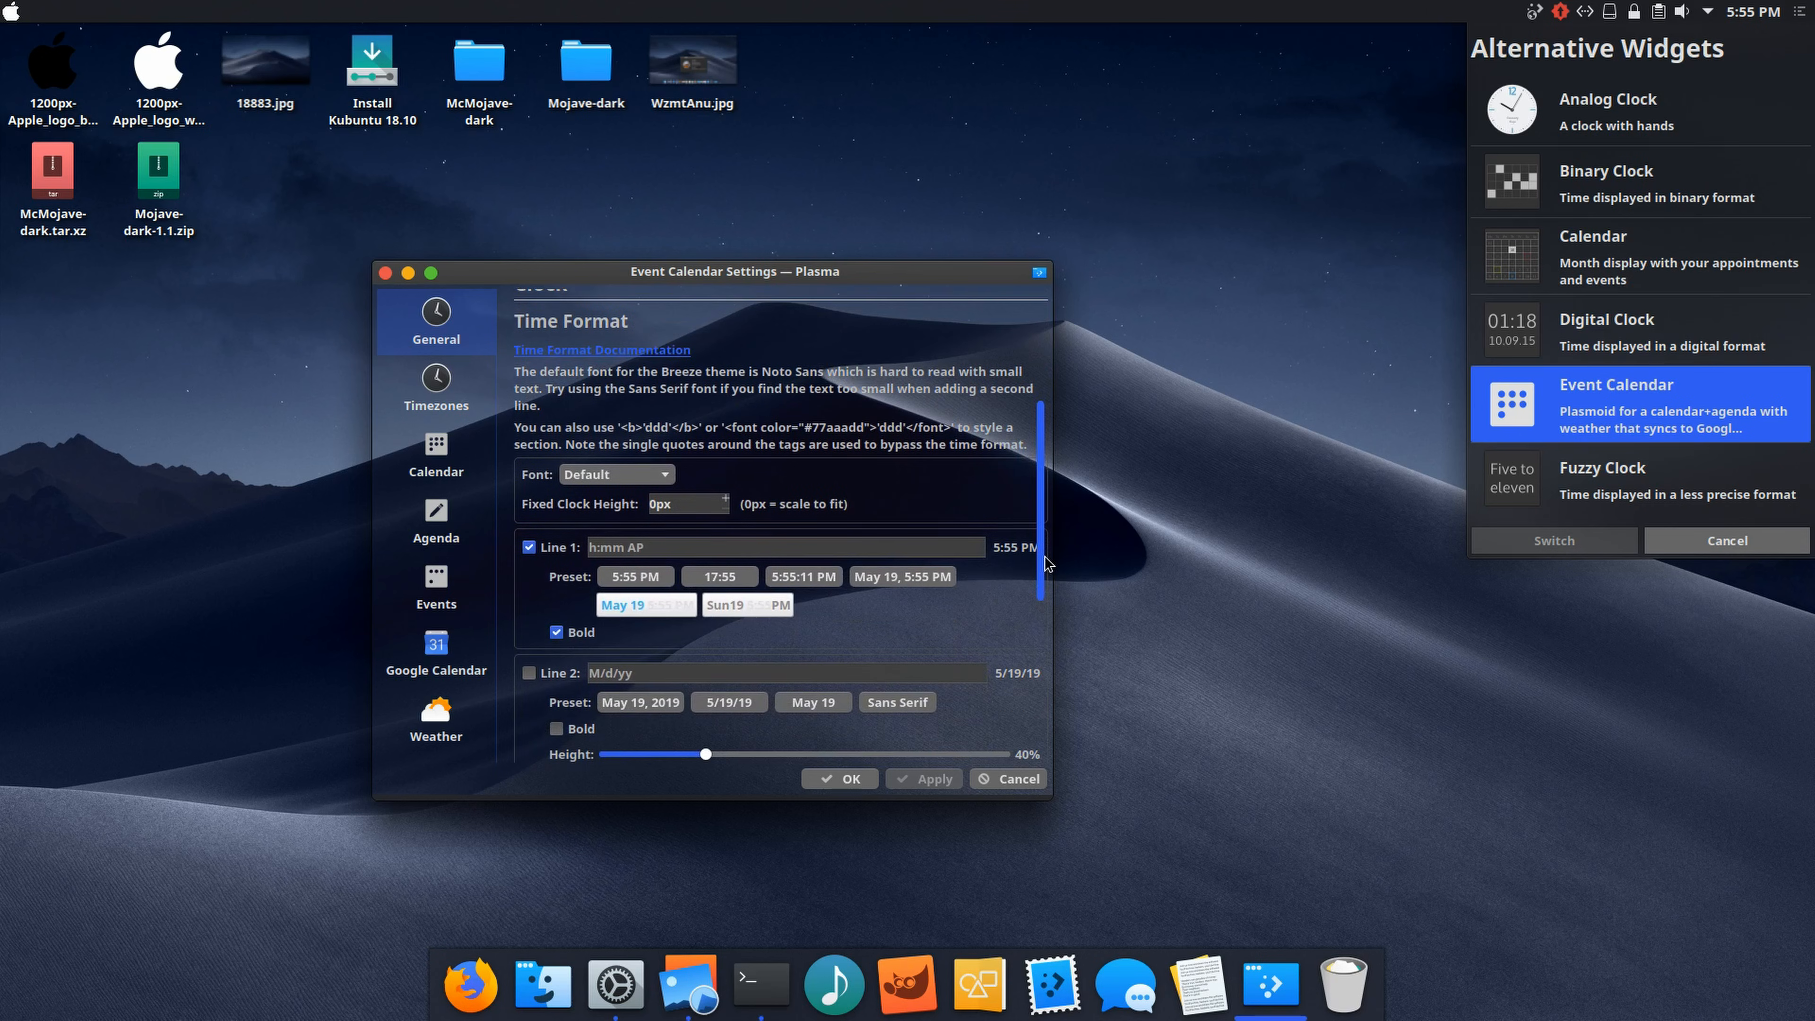
# Step: Try fixed clock heights of 20 px and 10 px, return the value to 0 px, and close the Event Calendar settings
pyautogui.click(658, 501)
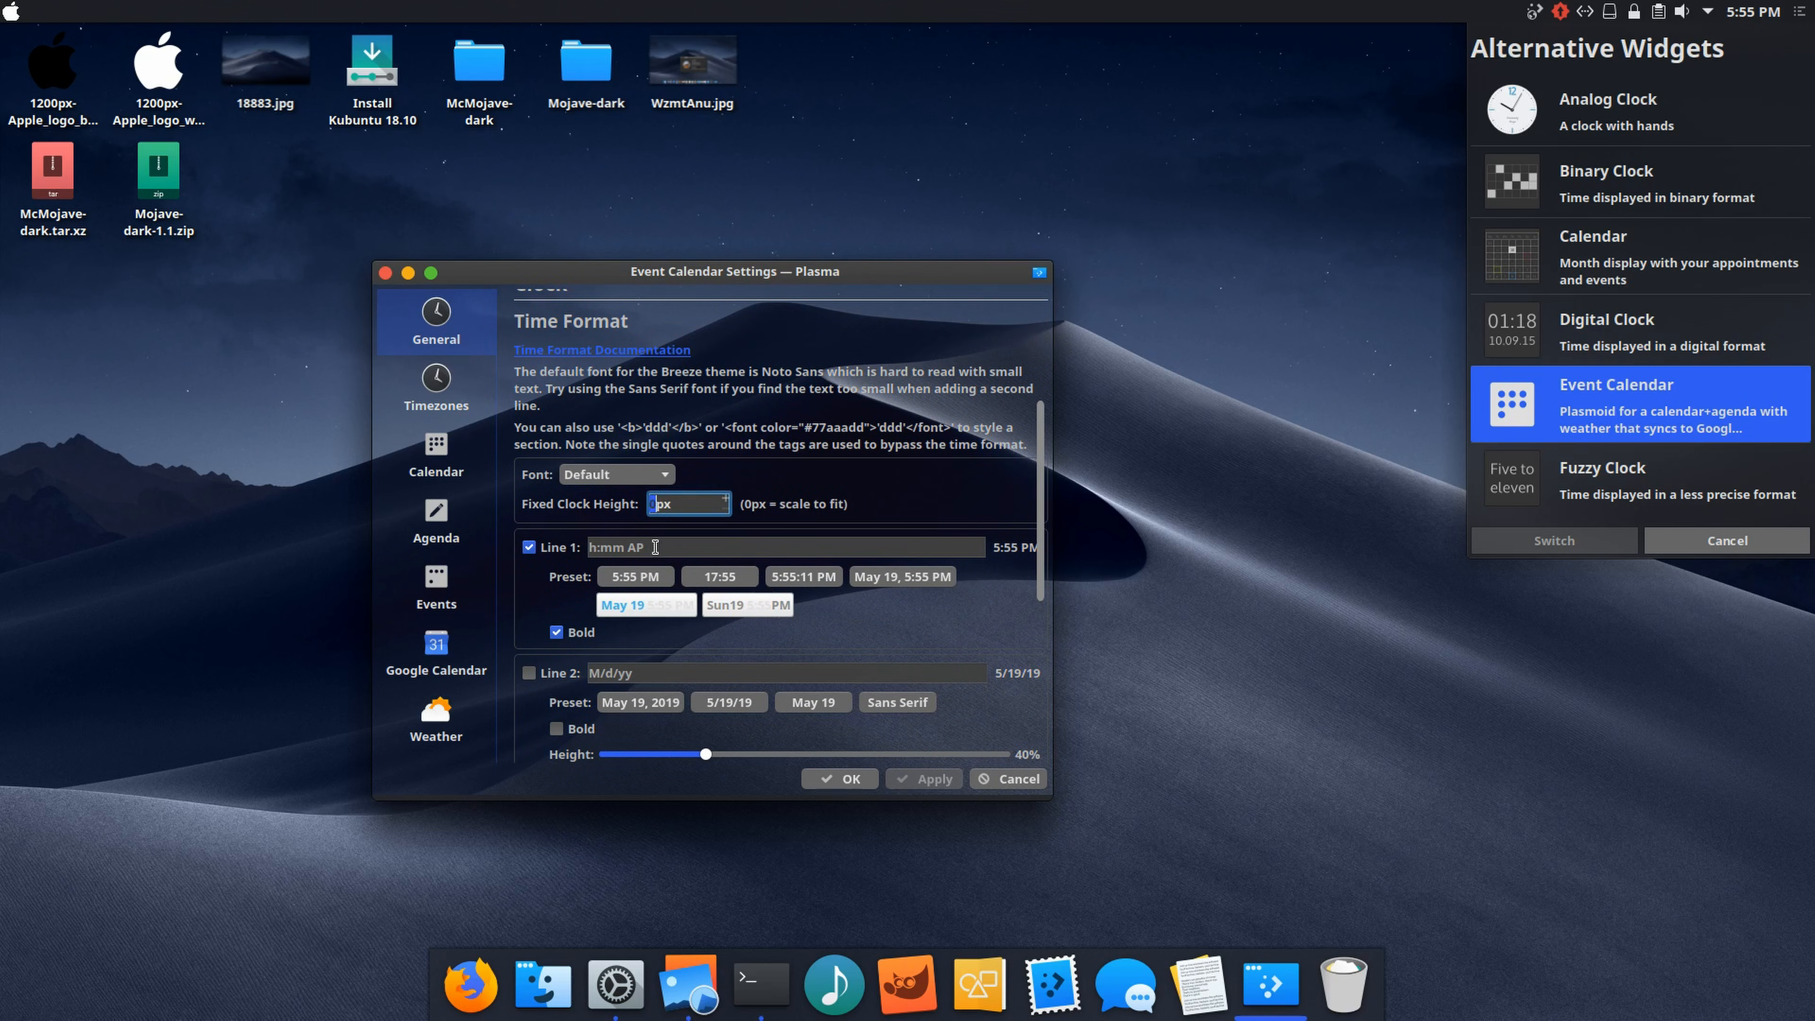
pyautogui.write('20')
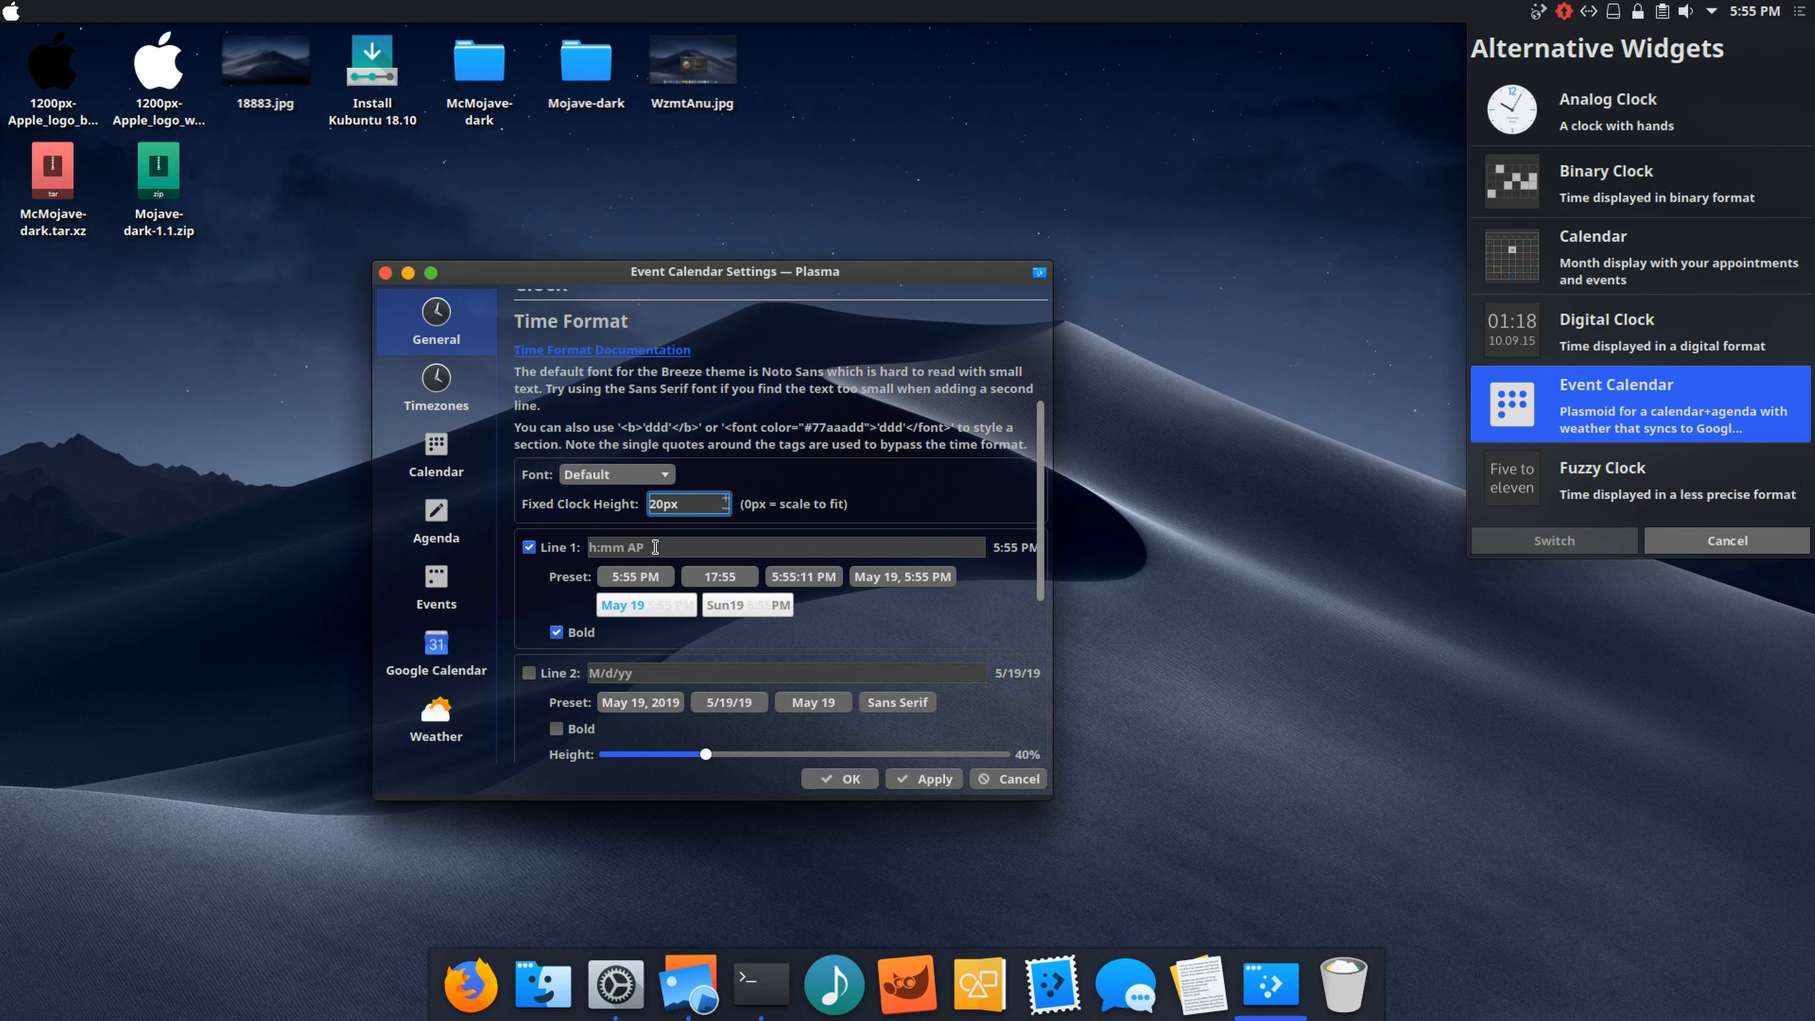
pyautogui.press('Left')
pyautogui.press('BackSpace')
pyautogui.write('1')
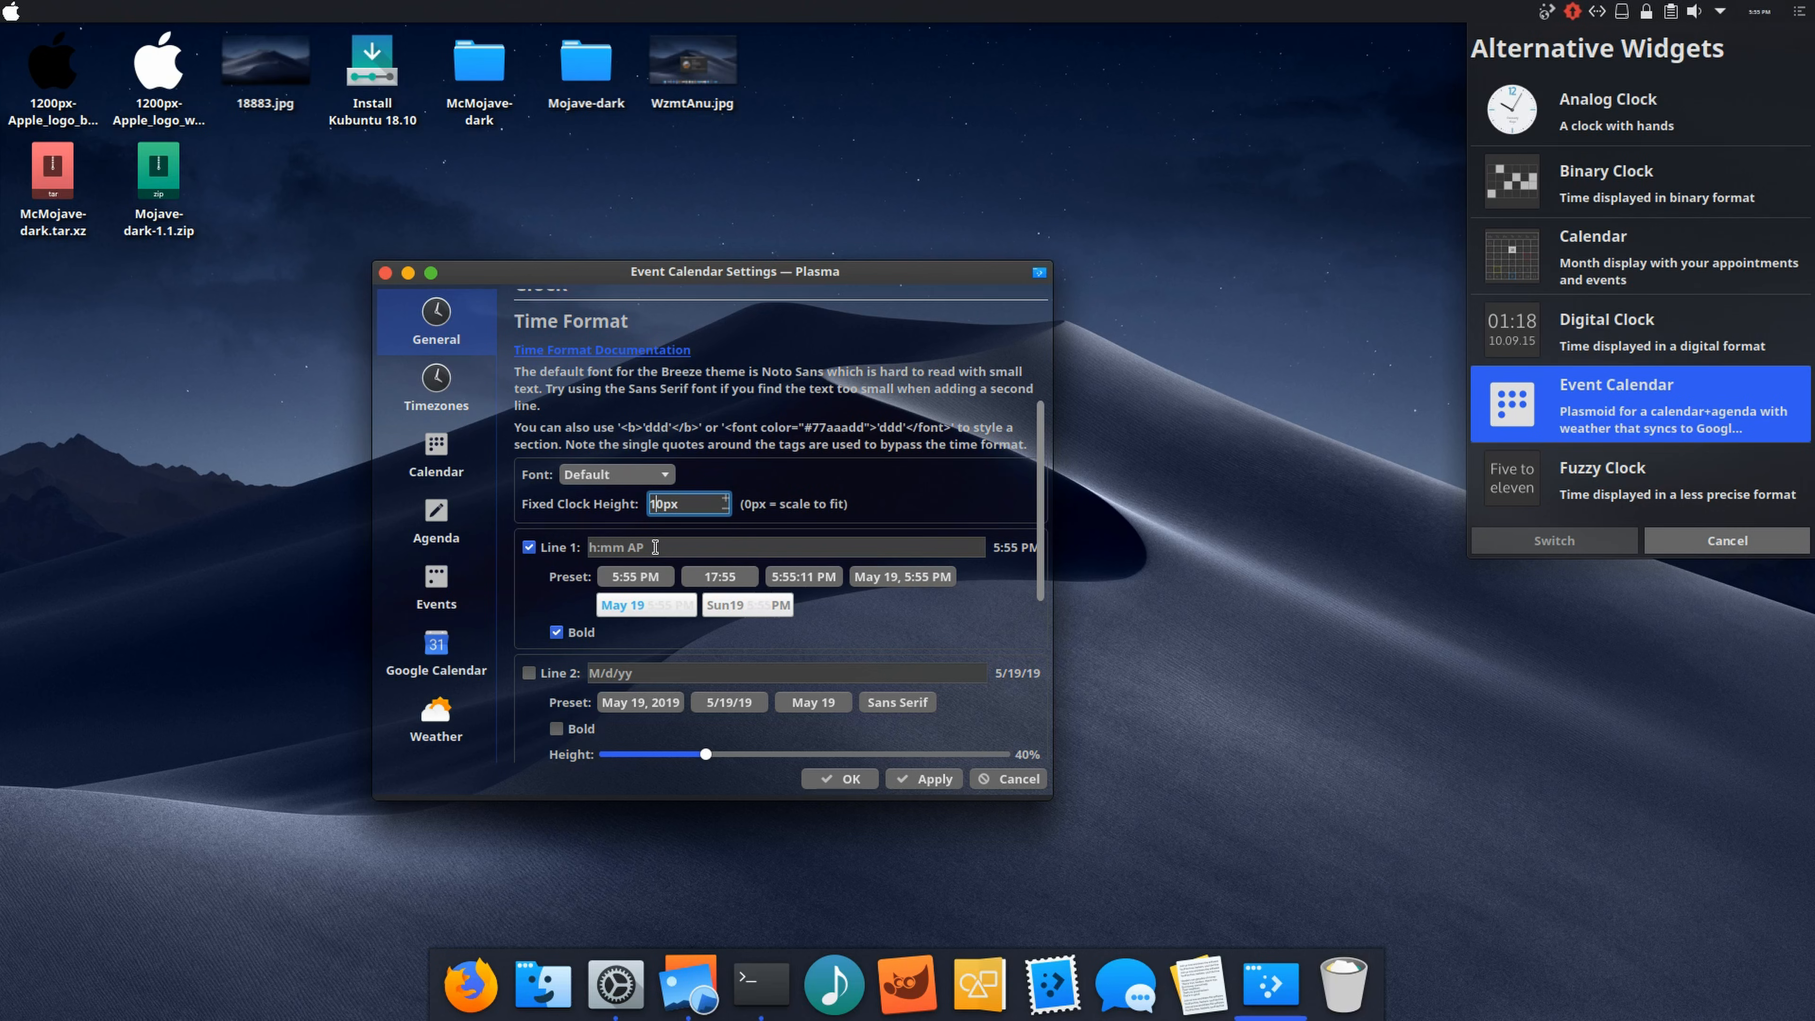
pyautogui.press('BackSpace')
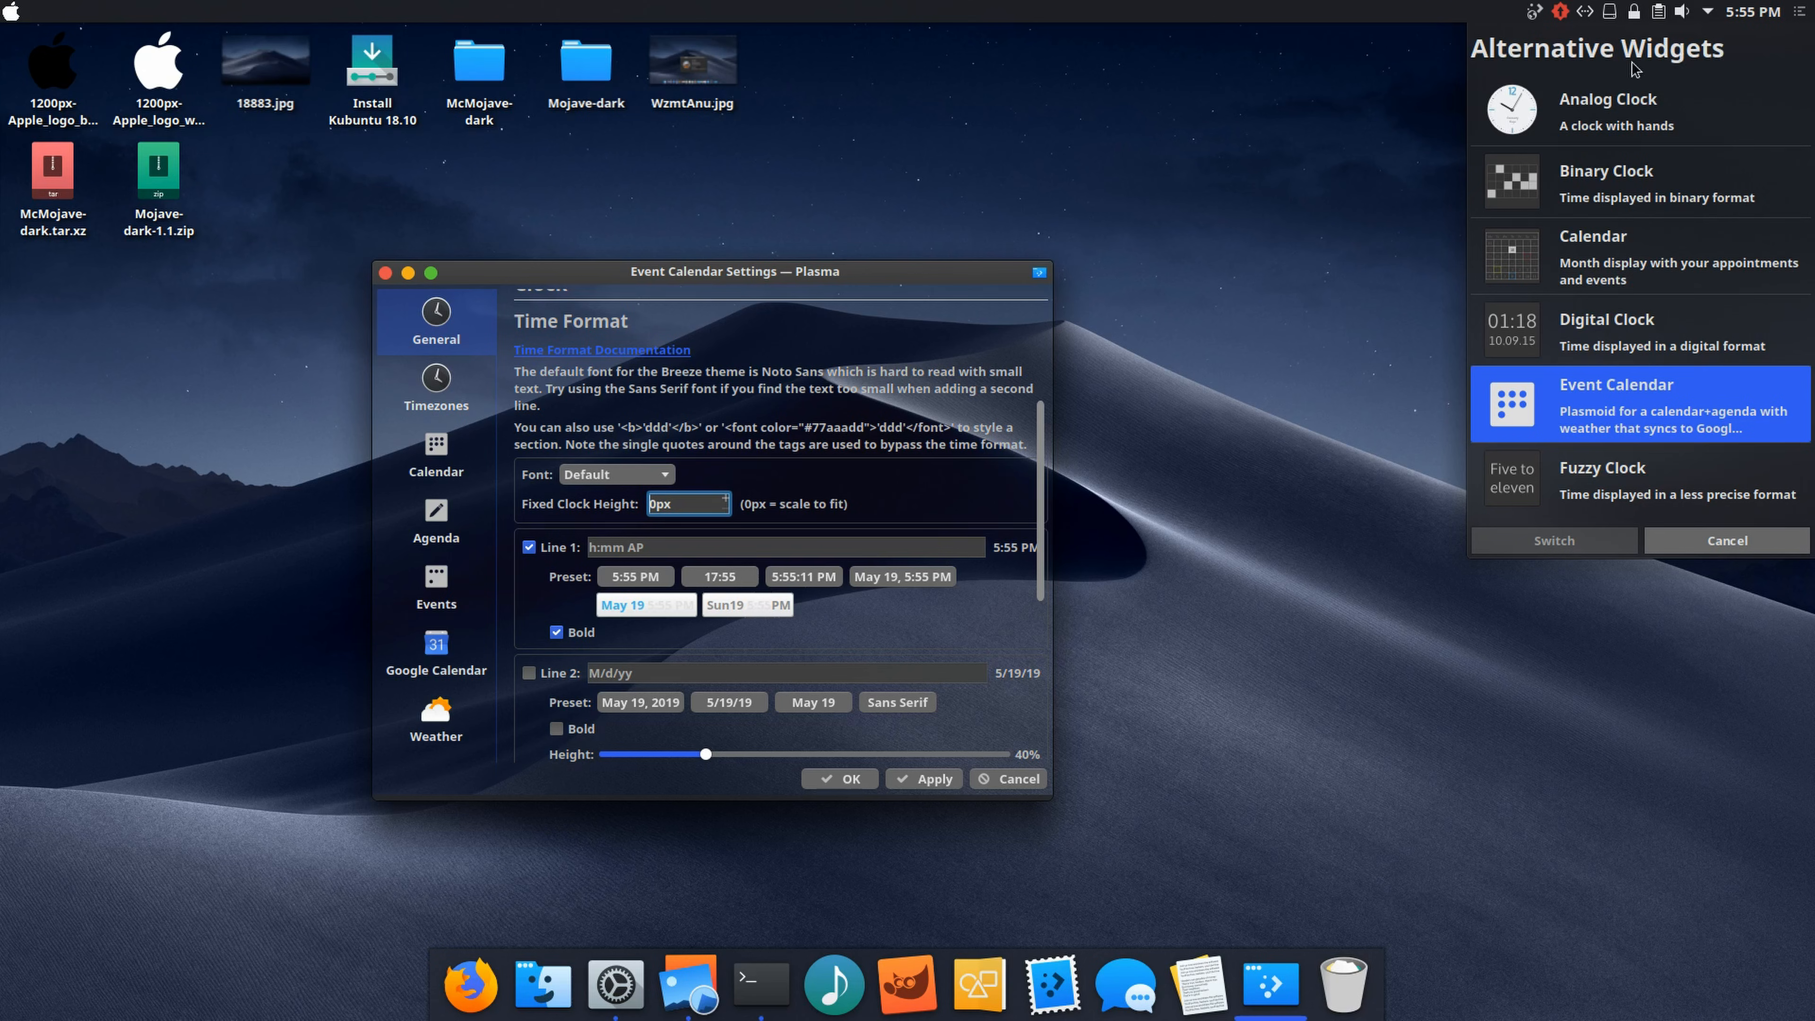
pyautogui.click(1286, 206)
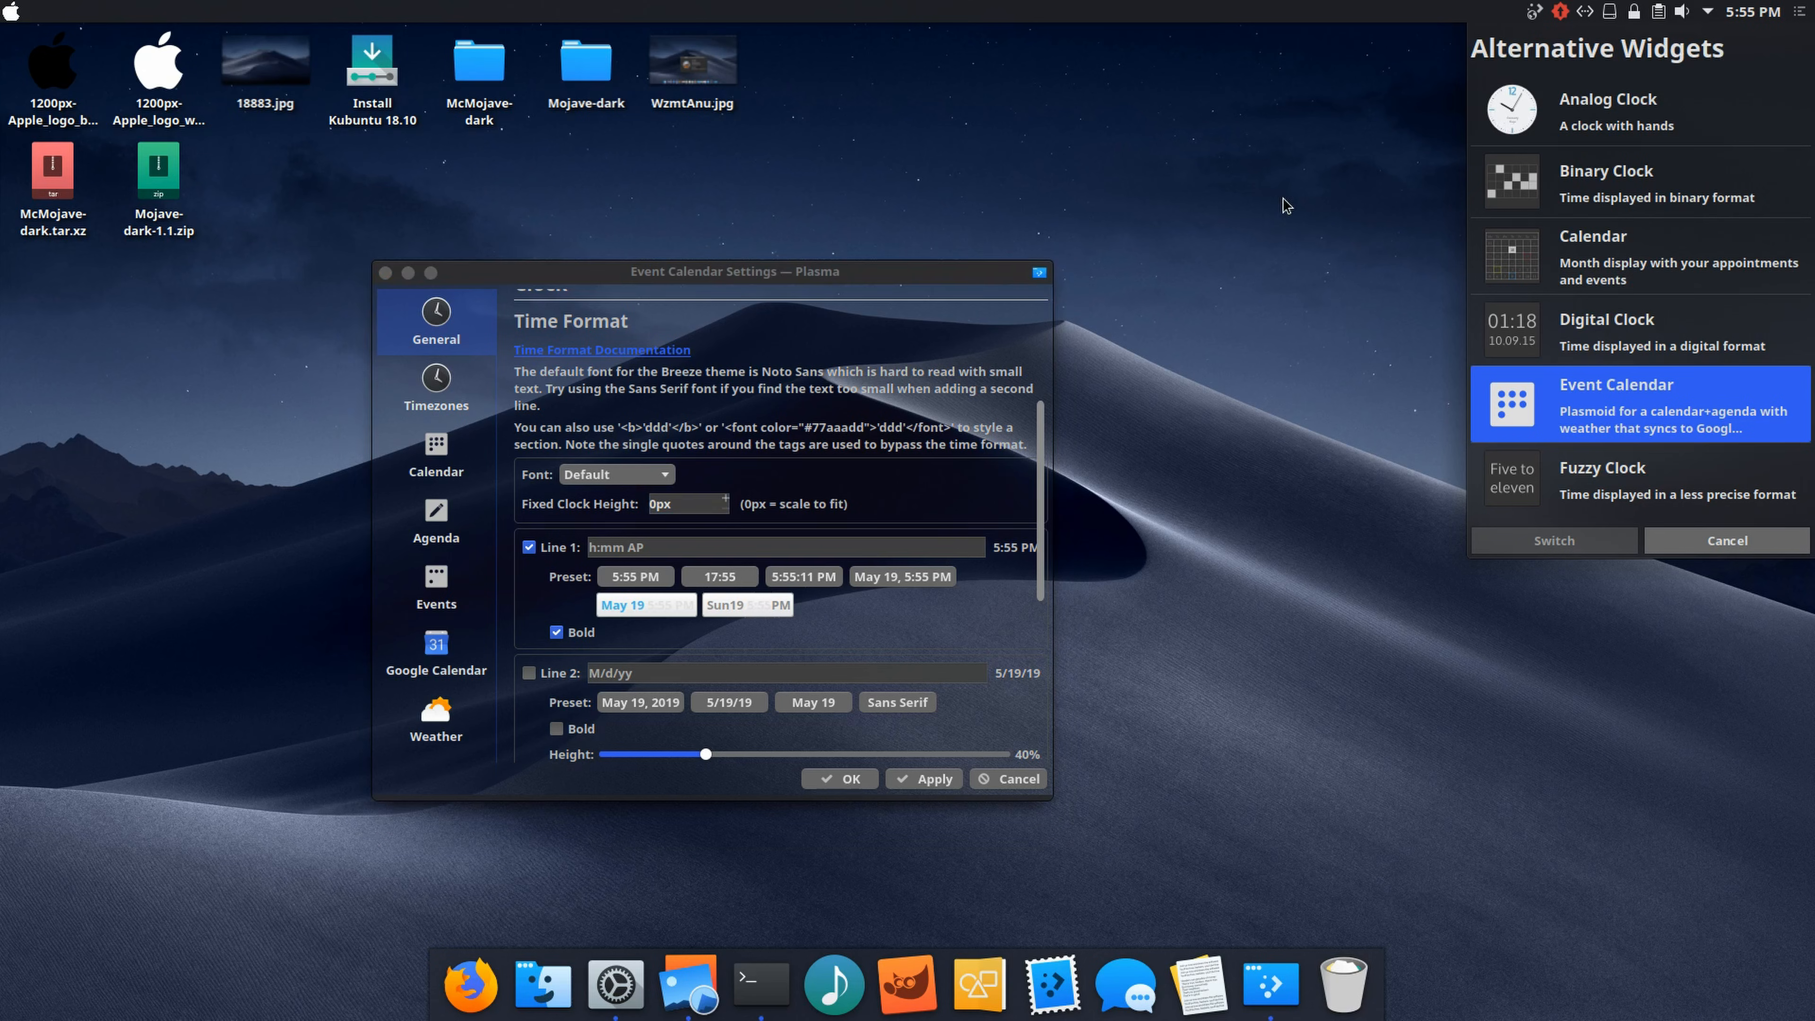
pyautogui.click(1737, 17)
pyautogui.click(1738, 17)
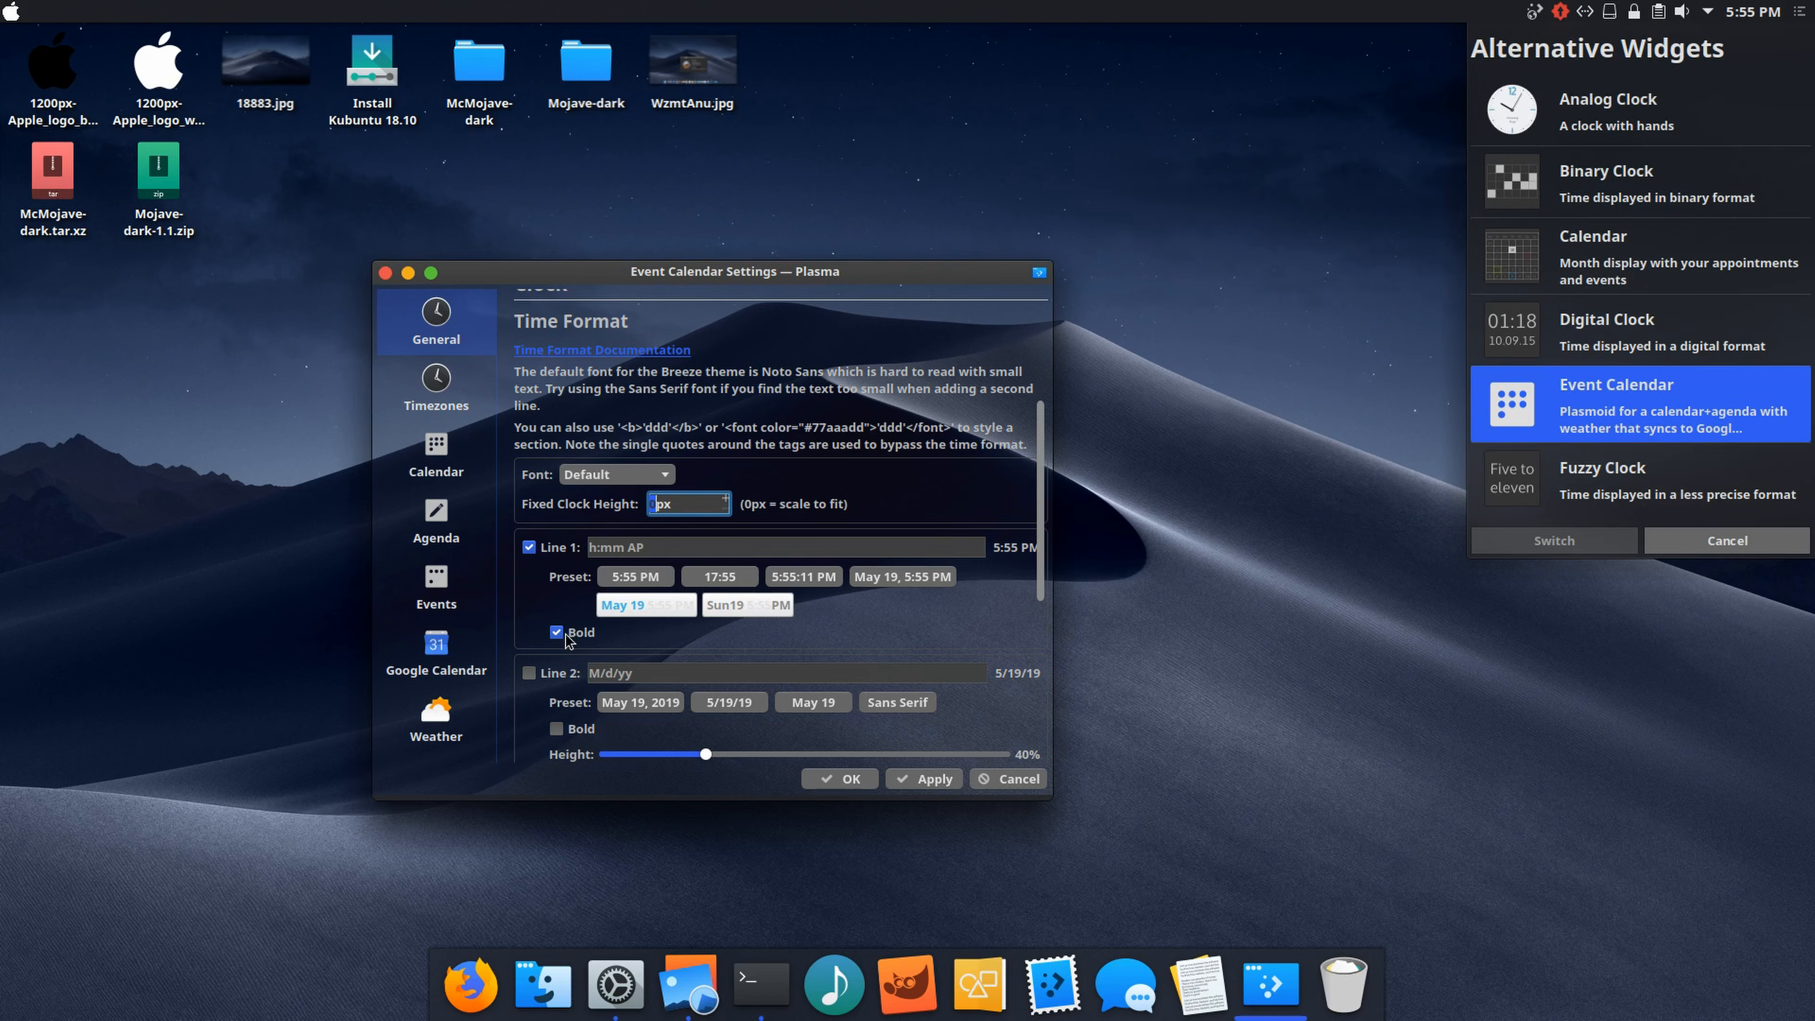
pyautogui.click(385, 273)
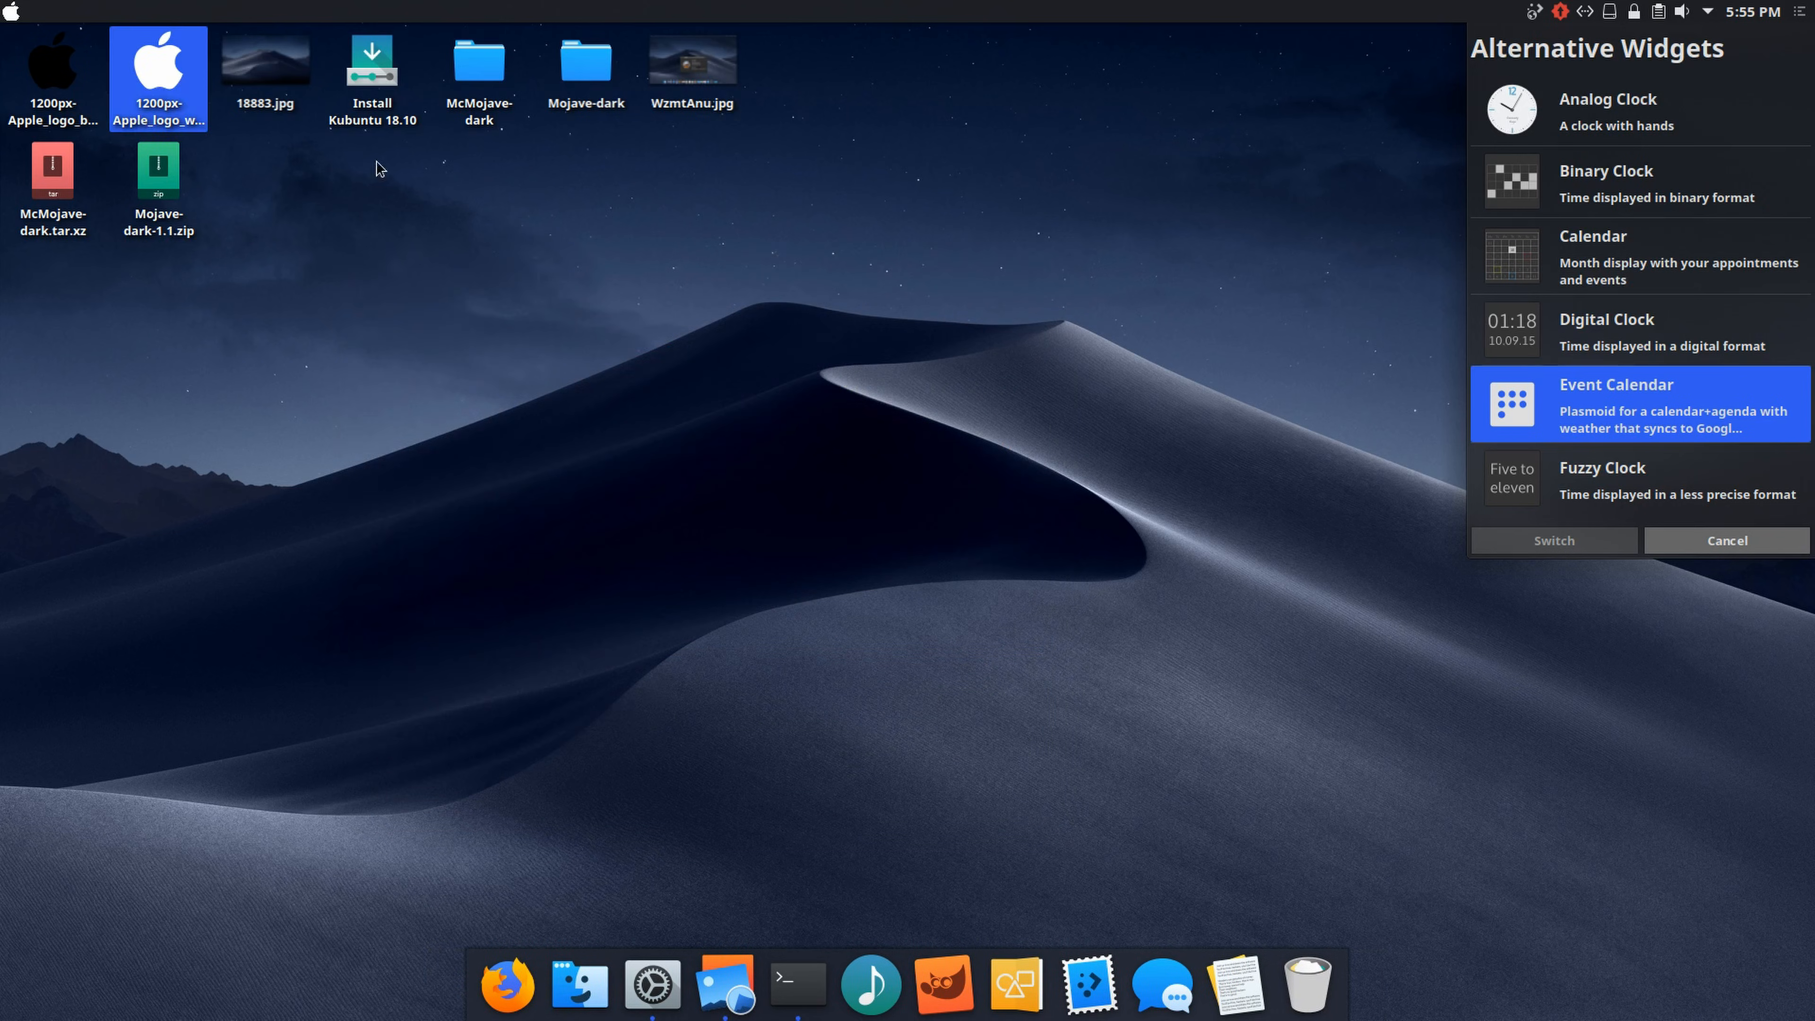
# Step: View the calendar popup of the panel clock and dismiss the Alternative Widgets list without switching
pyautogui.click(1760, 19)
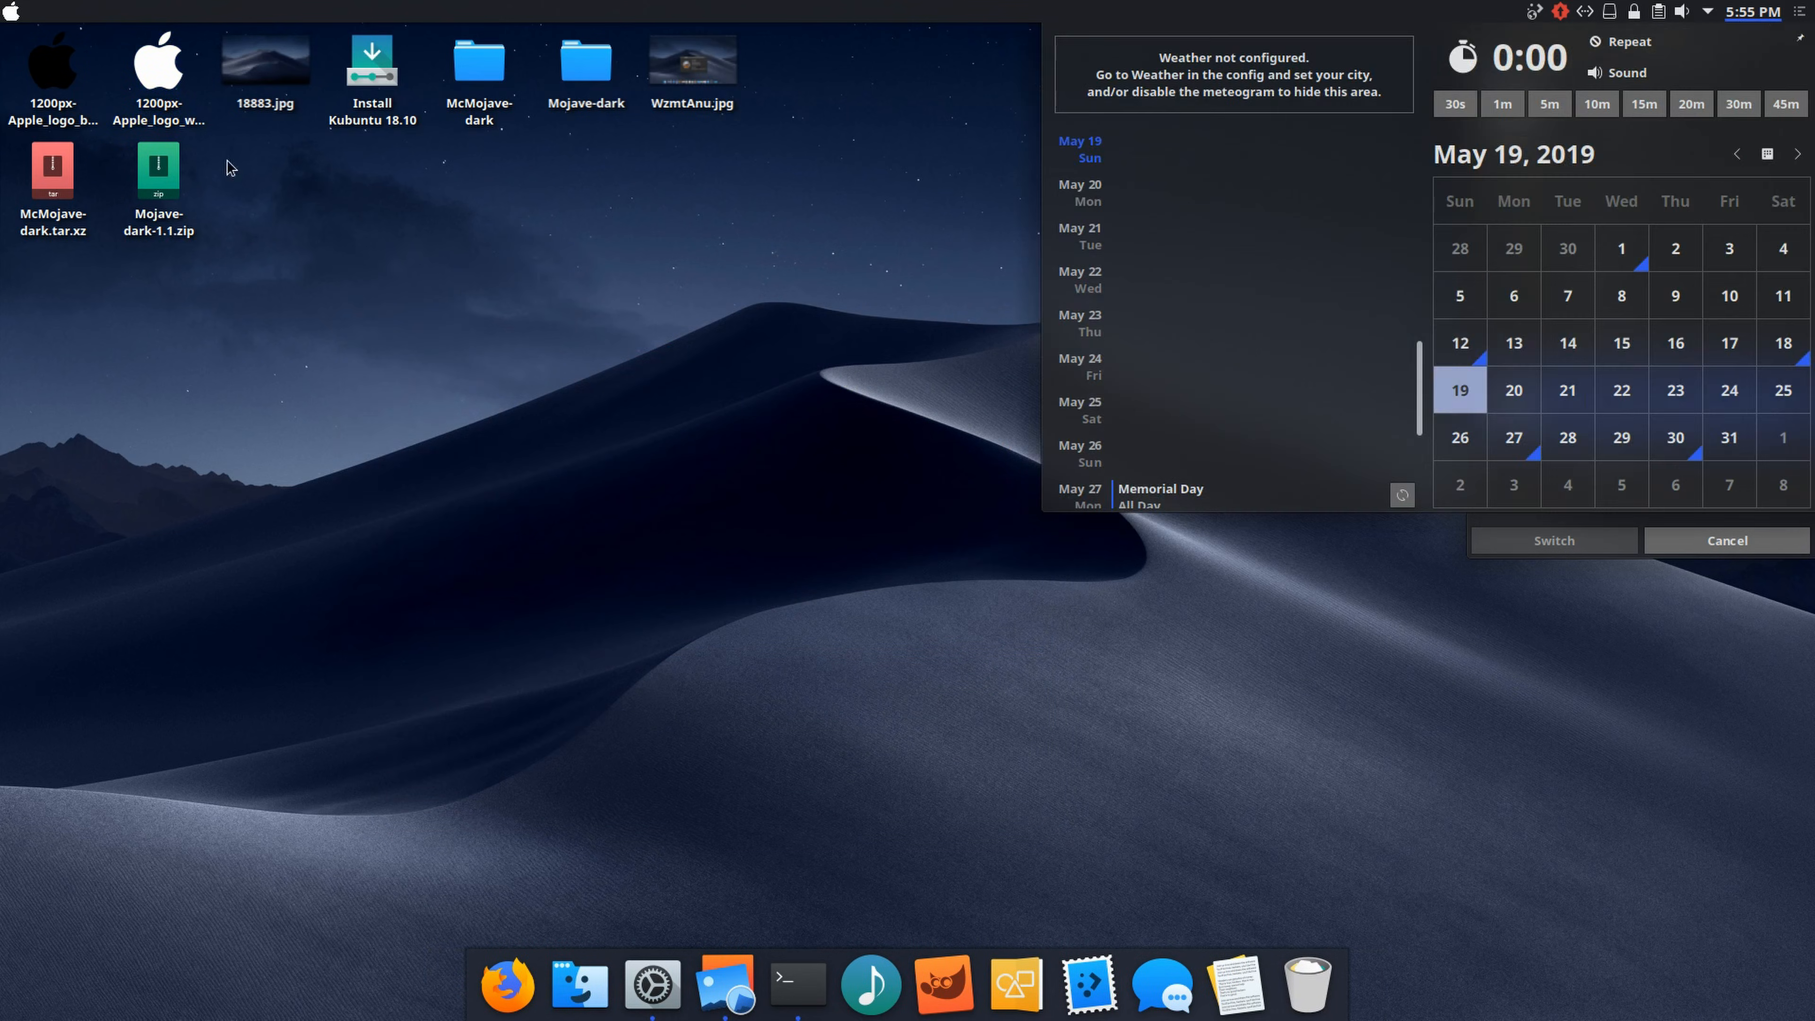
pyautogui.click(475, 286)
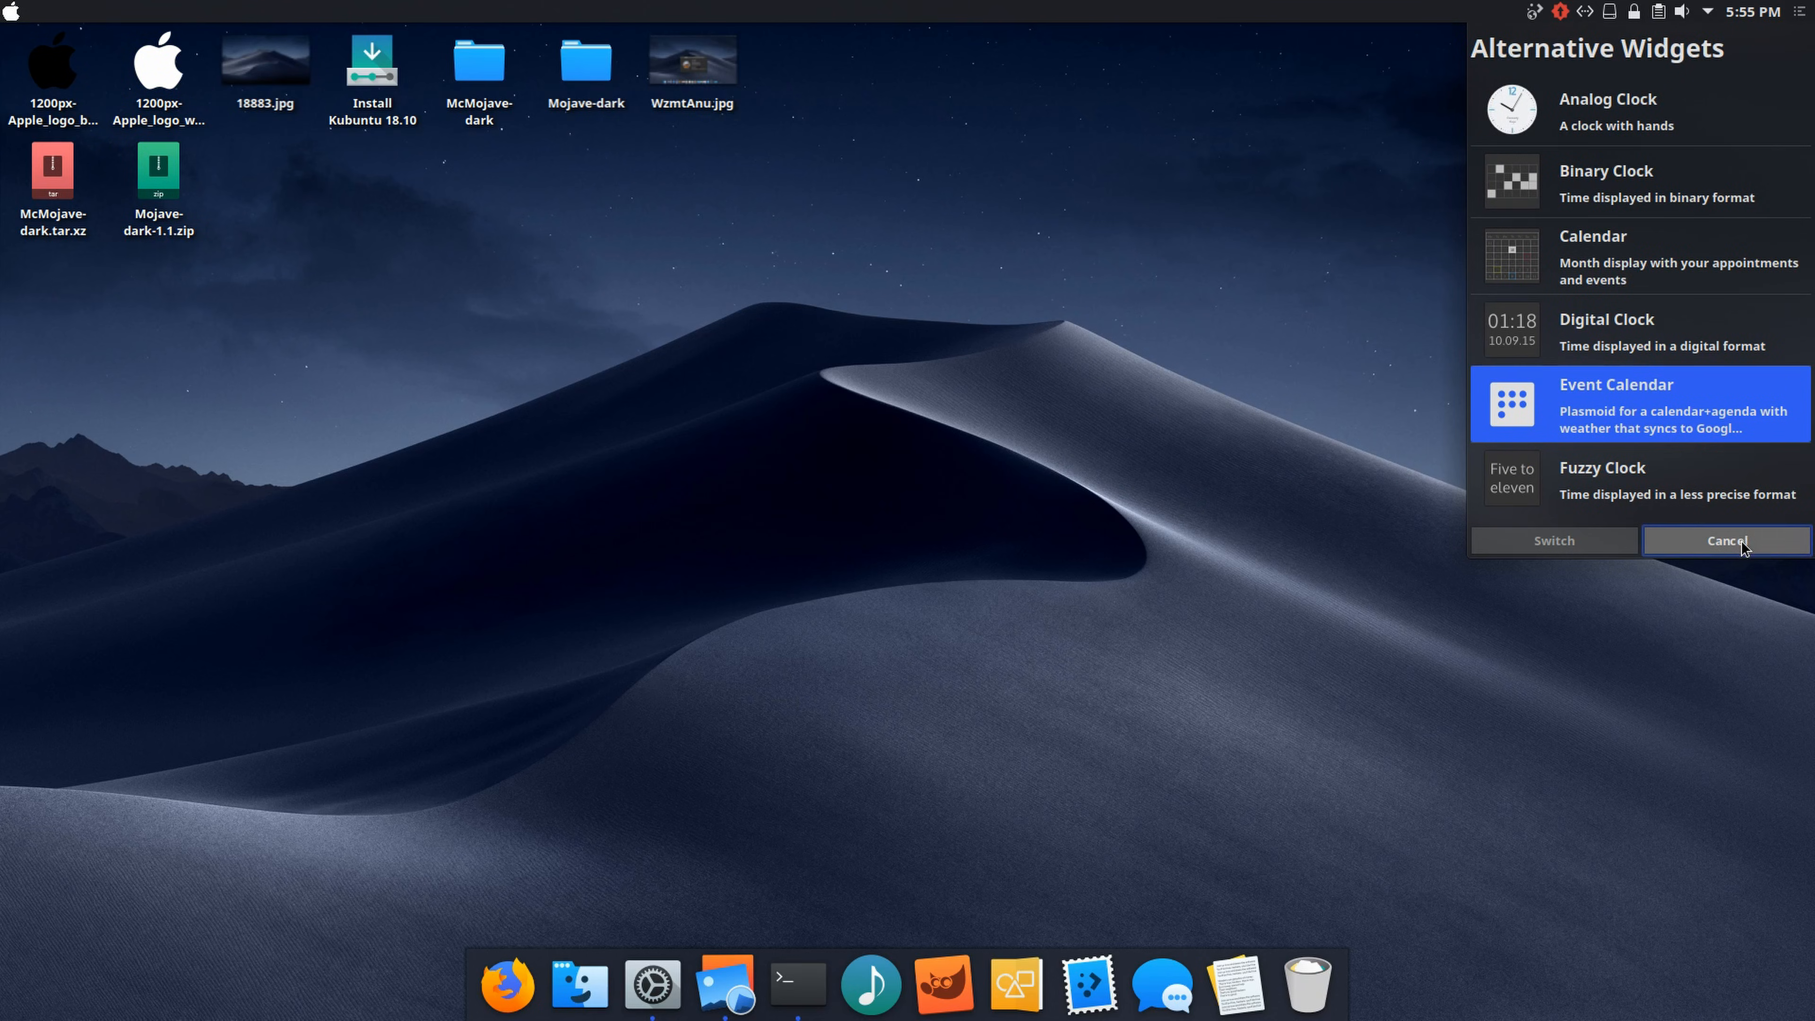
pyautogui.click(1704, 540)
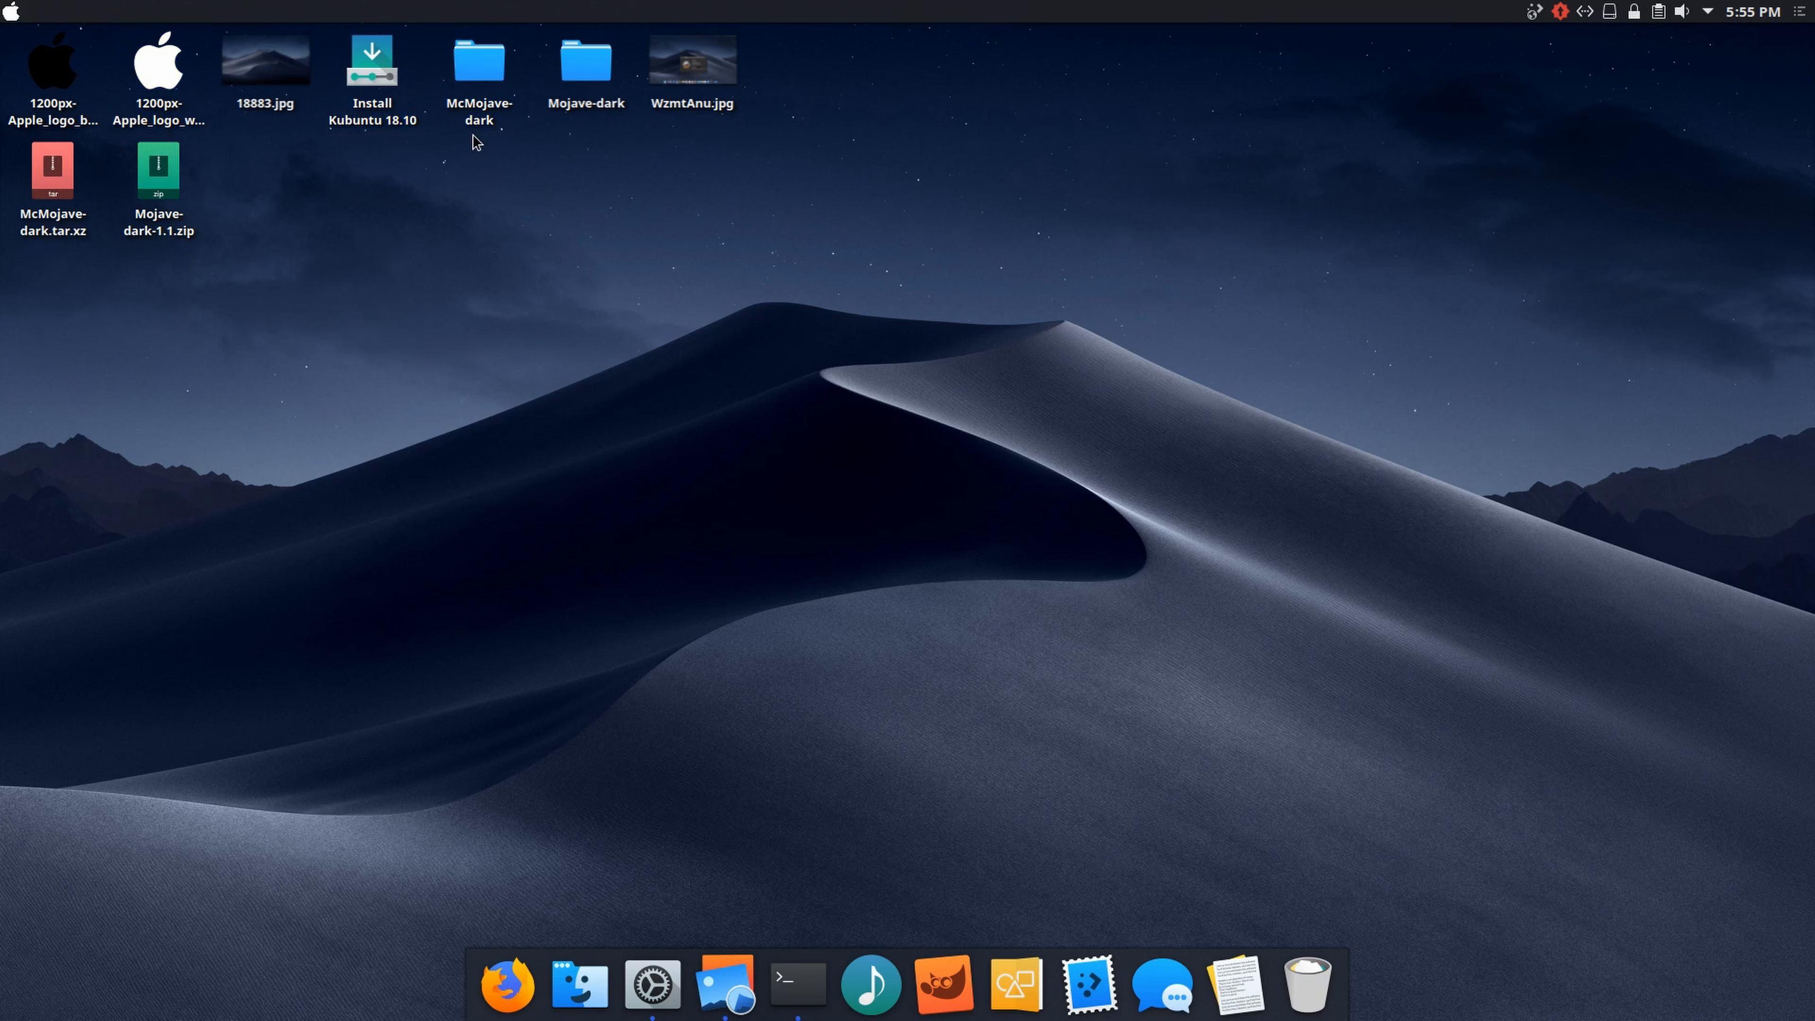
# Step: Examine the kinds of items that can be created on the desktop and dismiss the options
pyautogui.rightClick(406, 296)
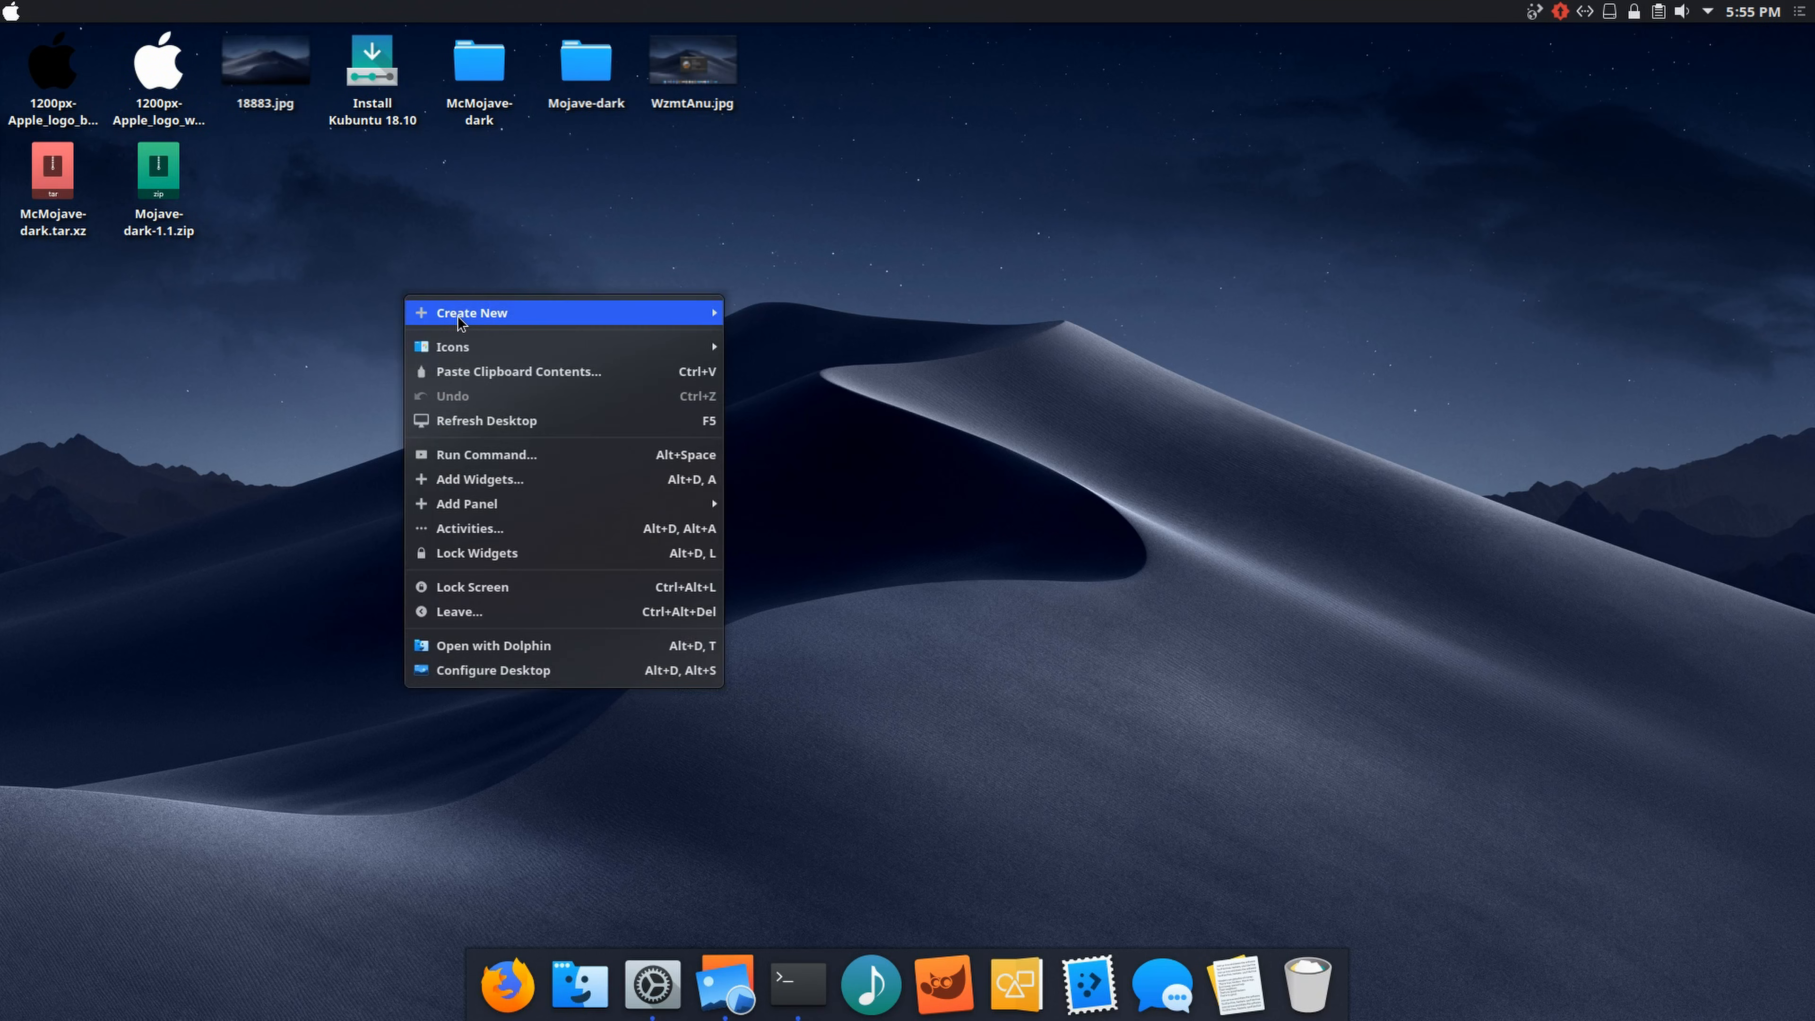
pyautogui.moveTo(469, 316)
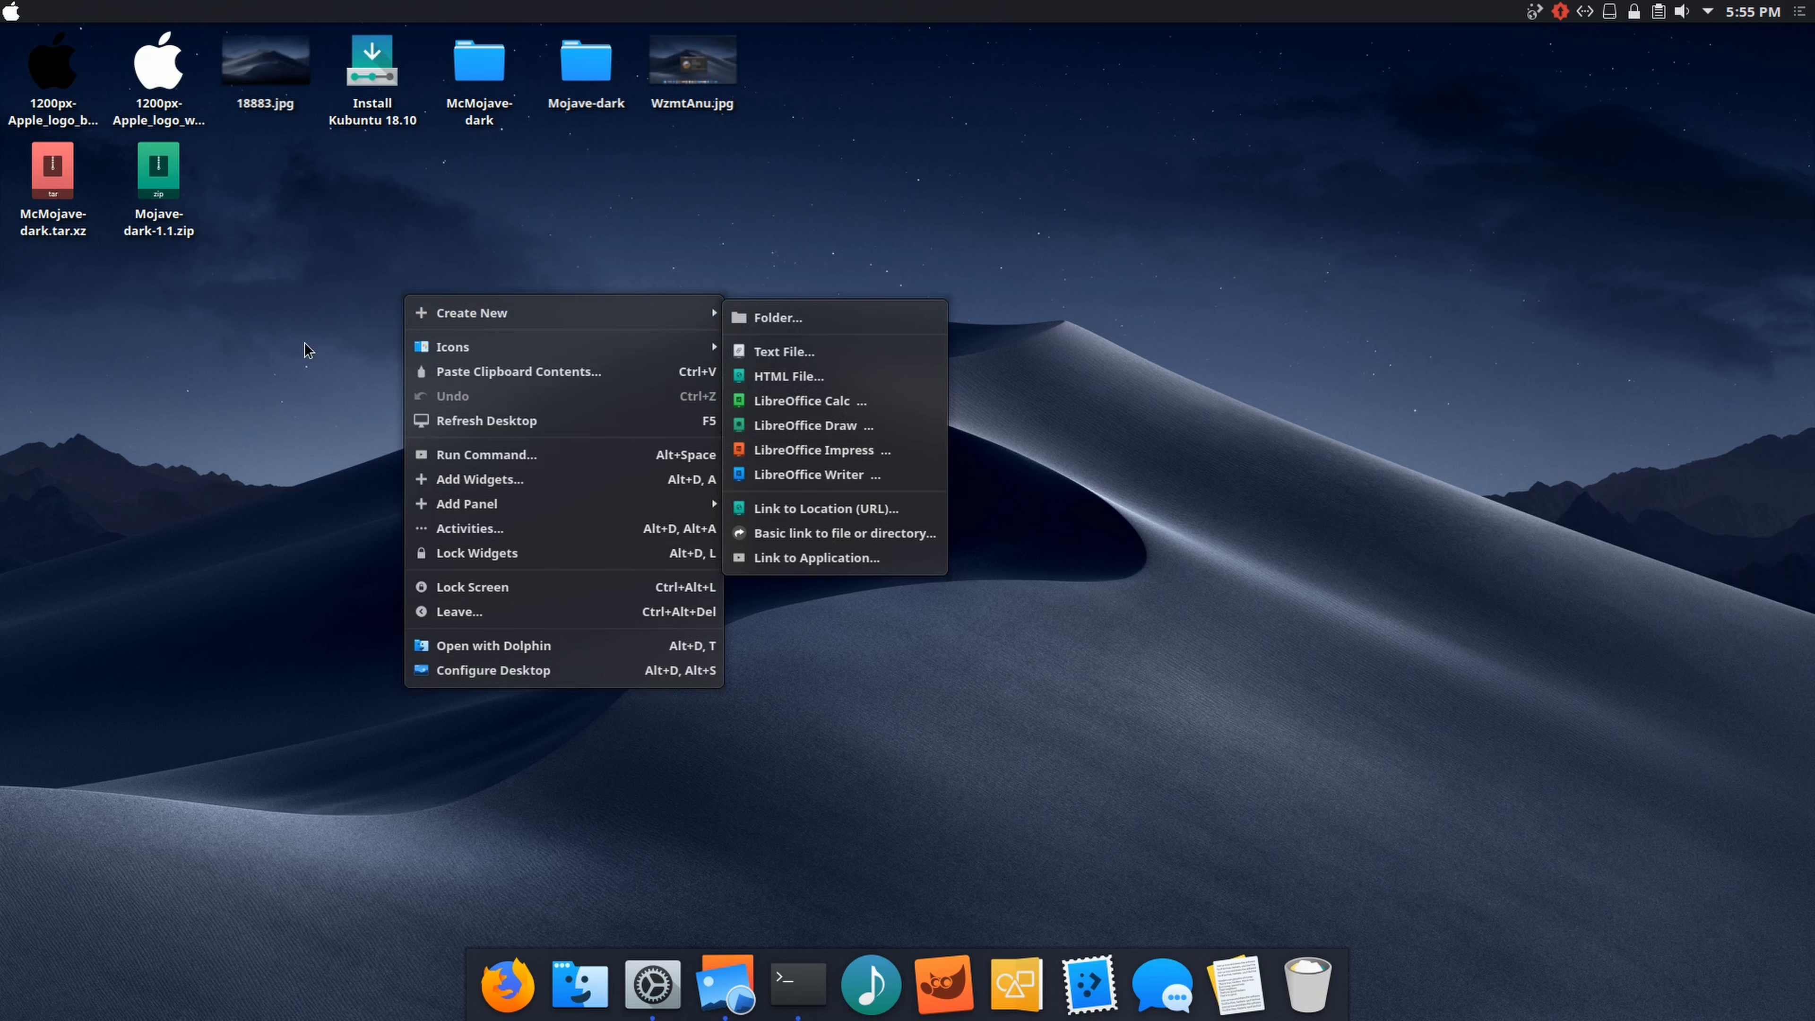
pyautogui.click(327, 363)
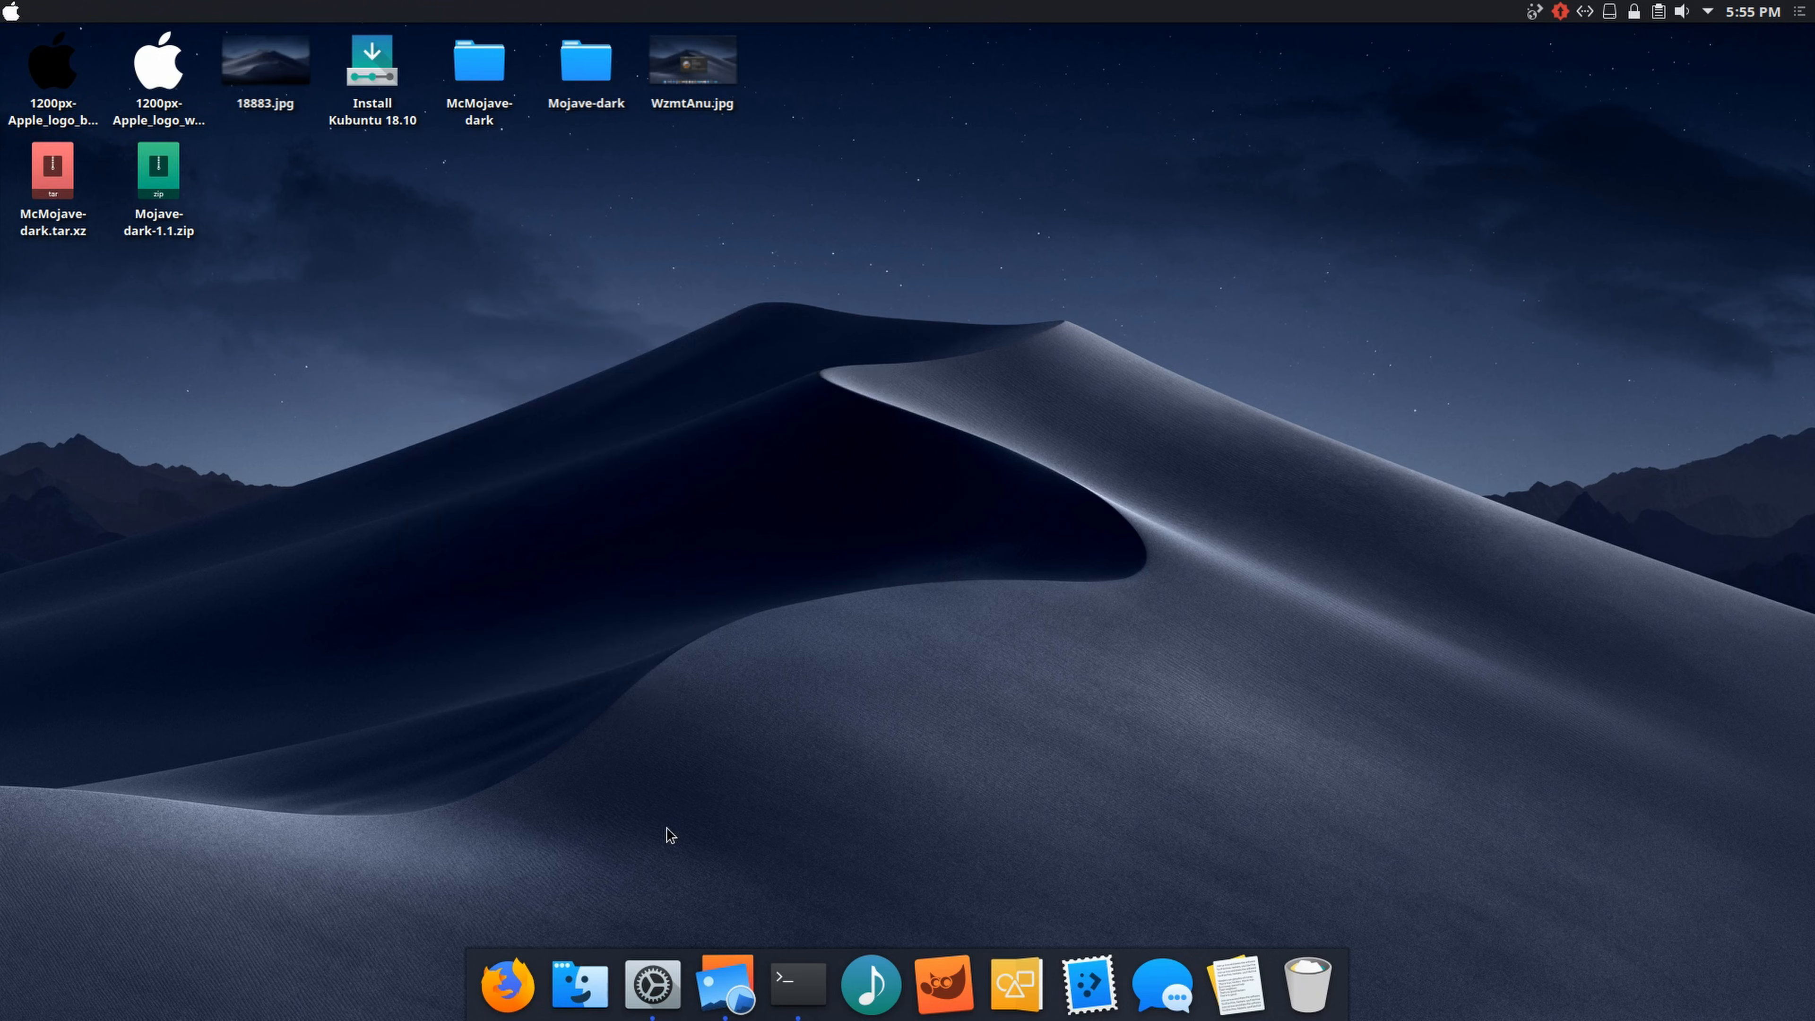
# Step: Open System Settings, examine its view style options without changing them, and preview the items in the Application Style category
pyautogui.click(652, 985)
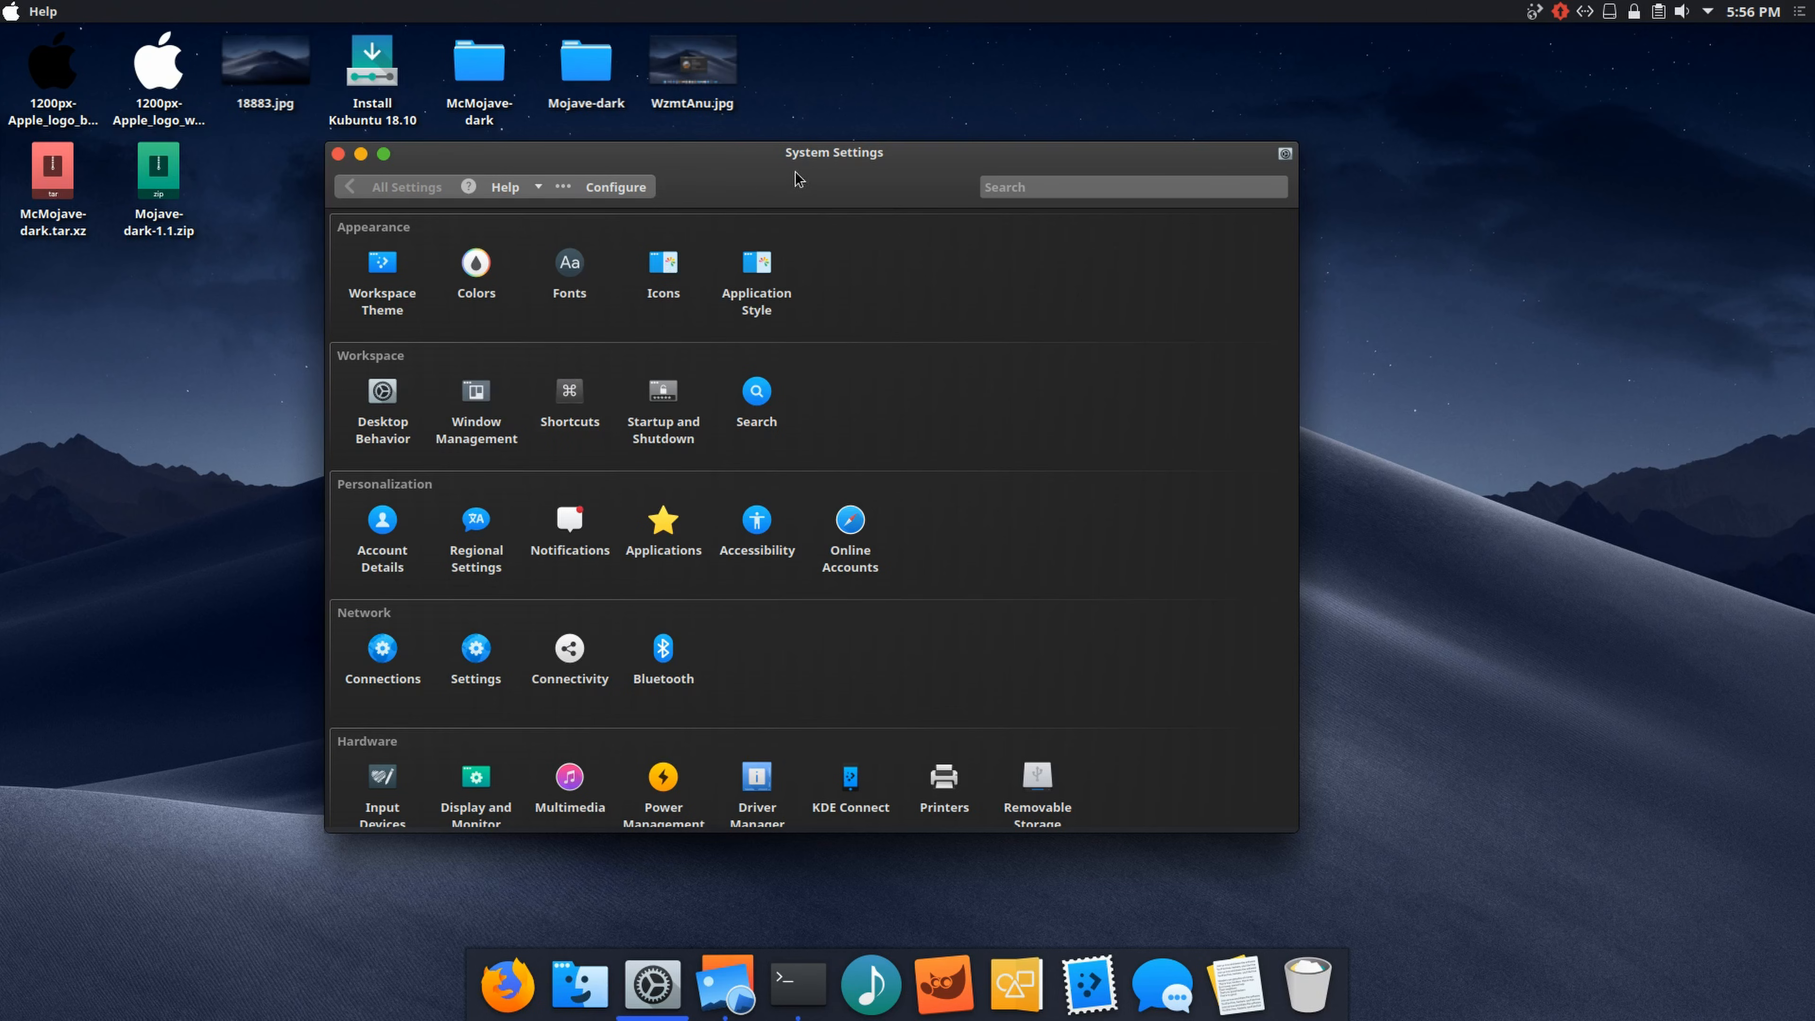
pyautogui.click(612, 188)
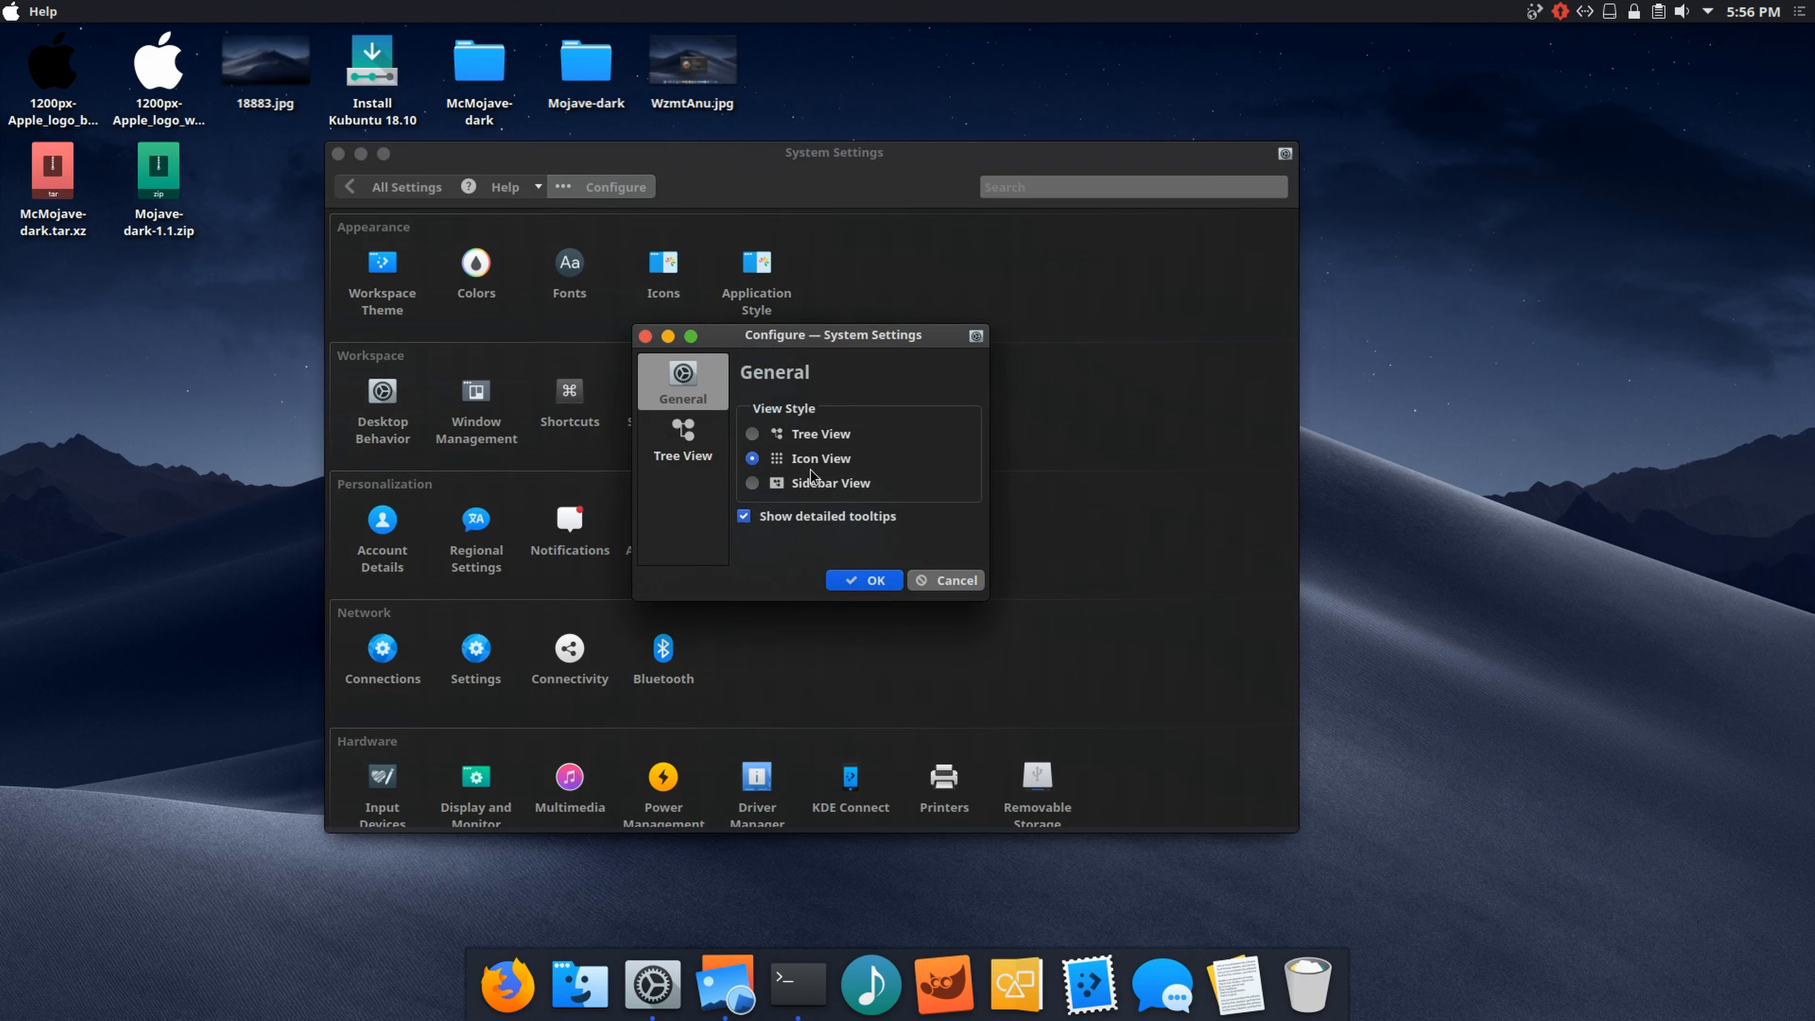
pyautogui.click(645, 335)
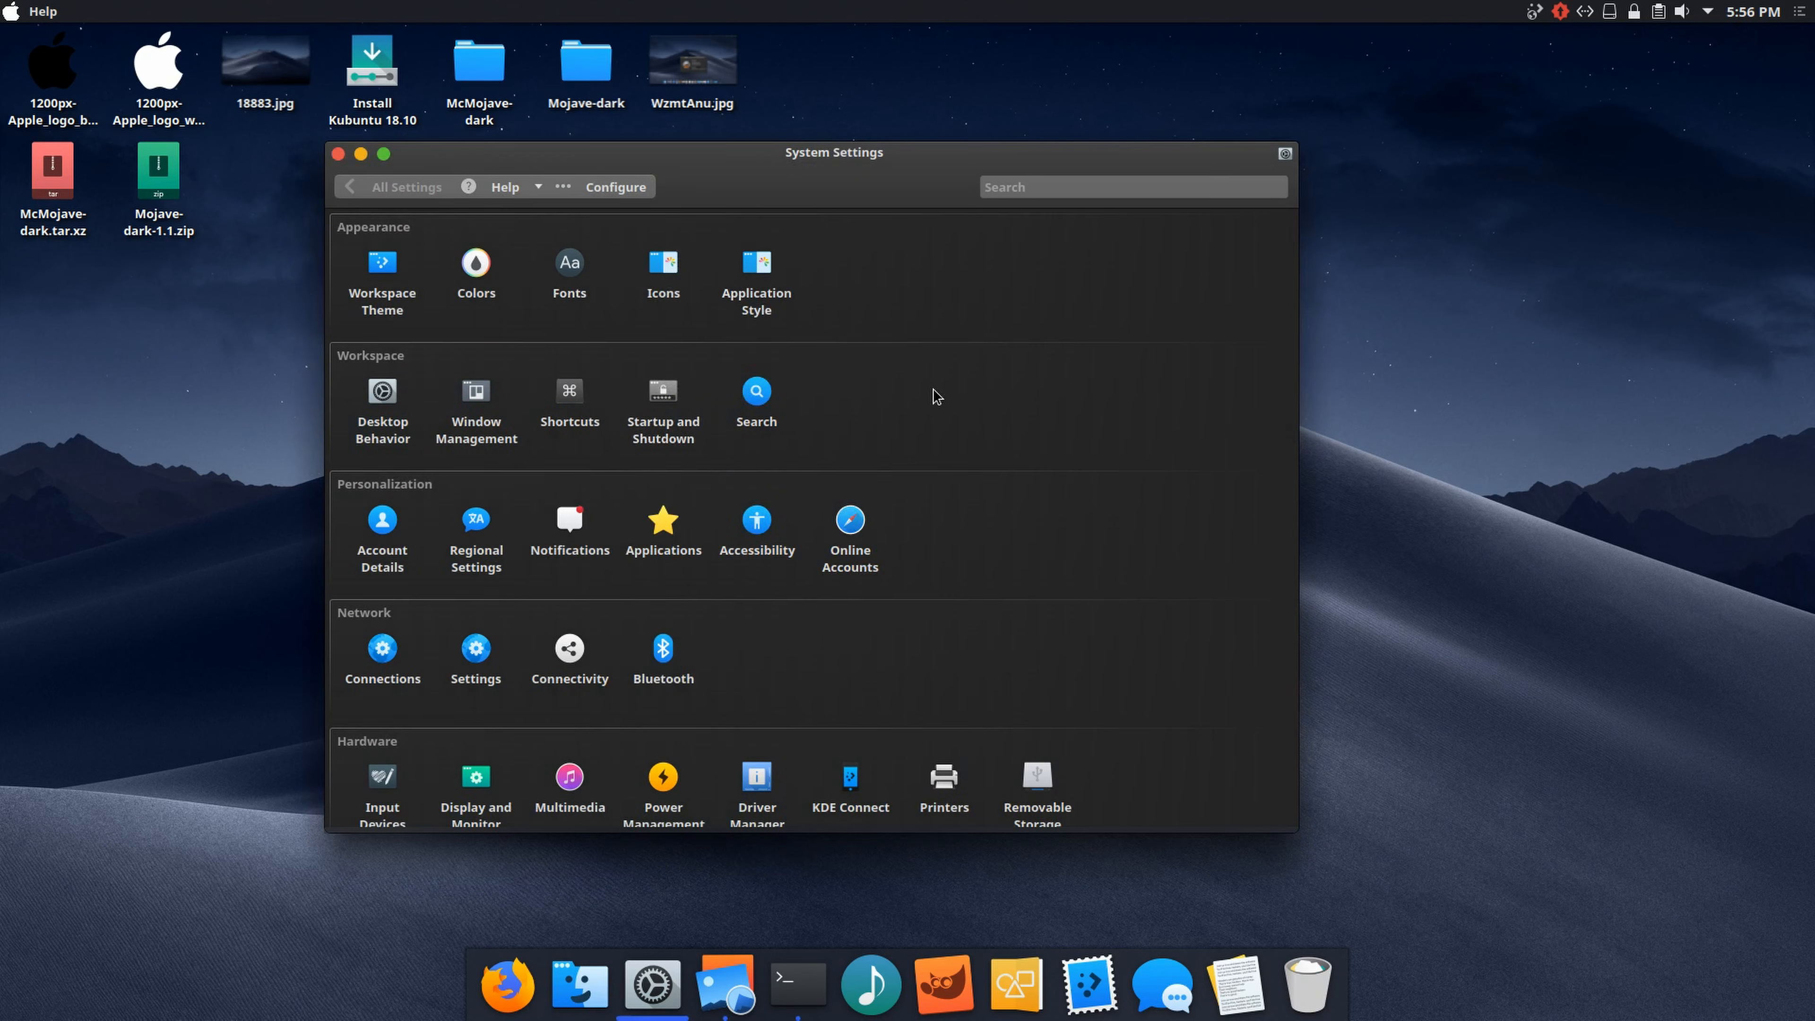
pyautogui.moveTo(761, 289)
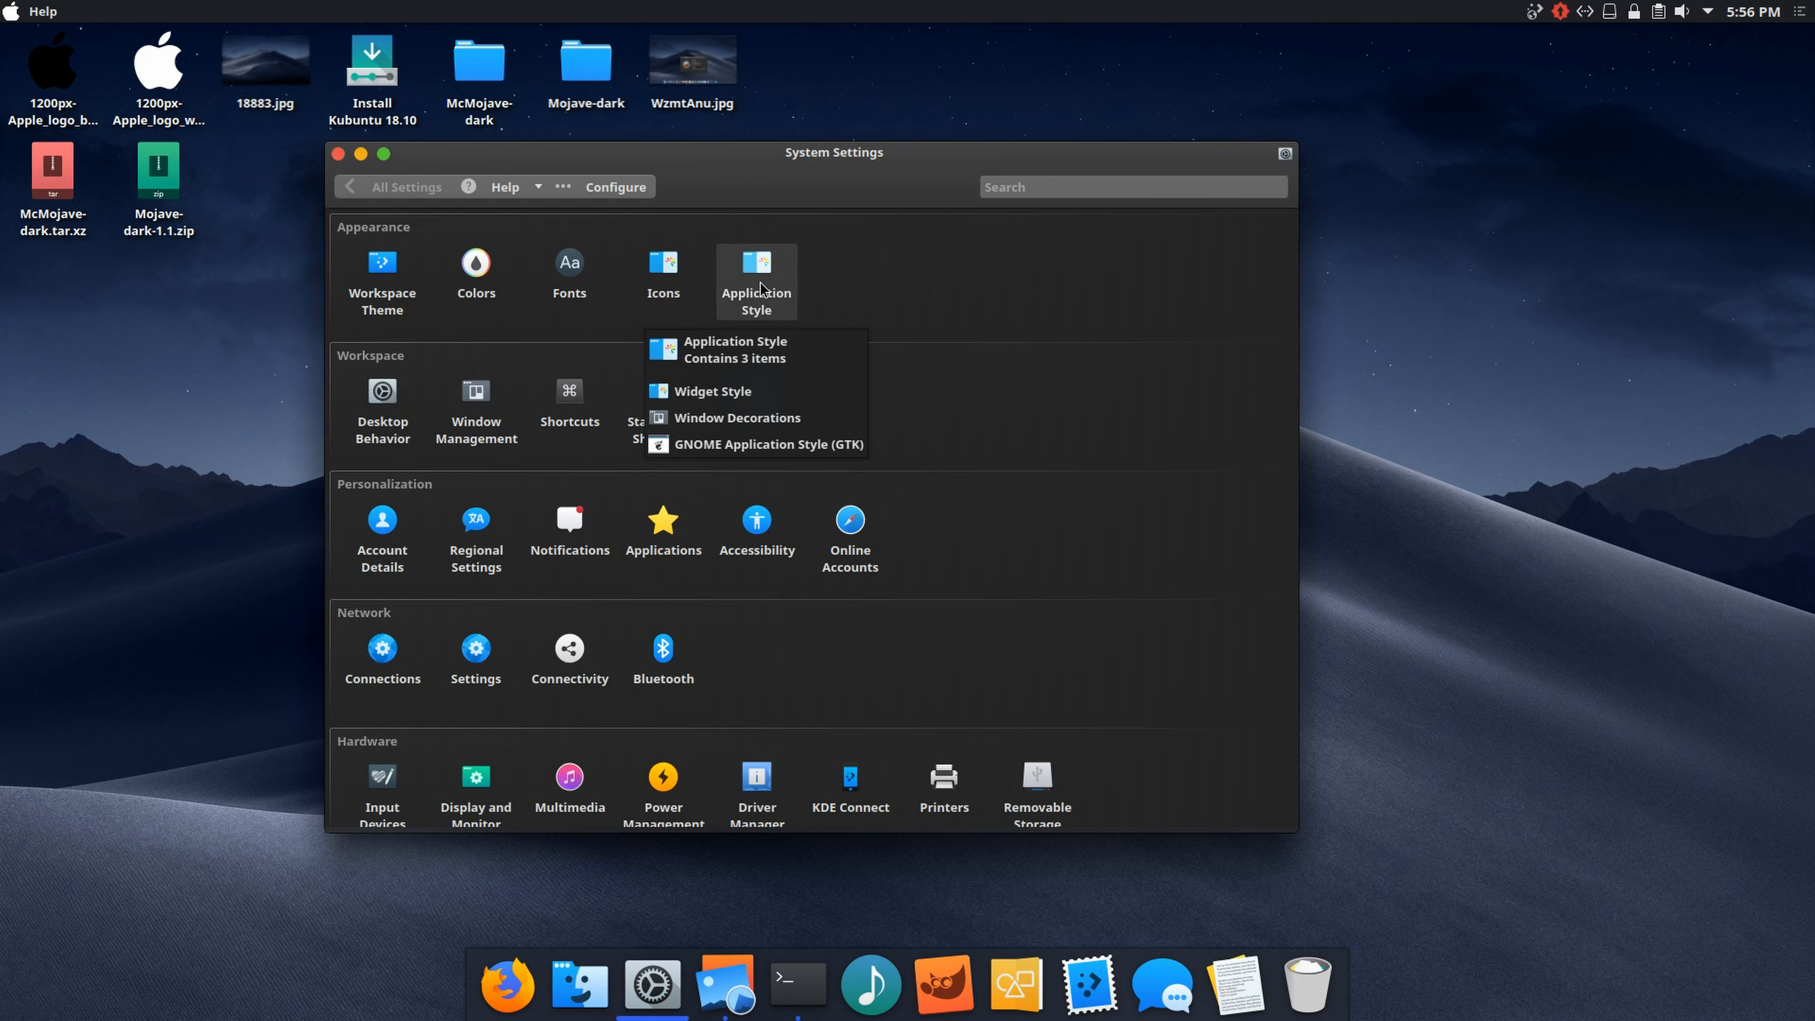
# Step: Search the application launcher for "kva", launch Kvantum Manager, and move its window below the desktop icons
pyautogui.click(11, 21)
pyautogui.write('kca')
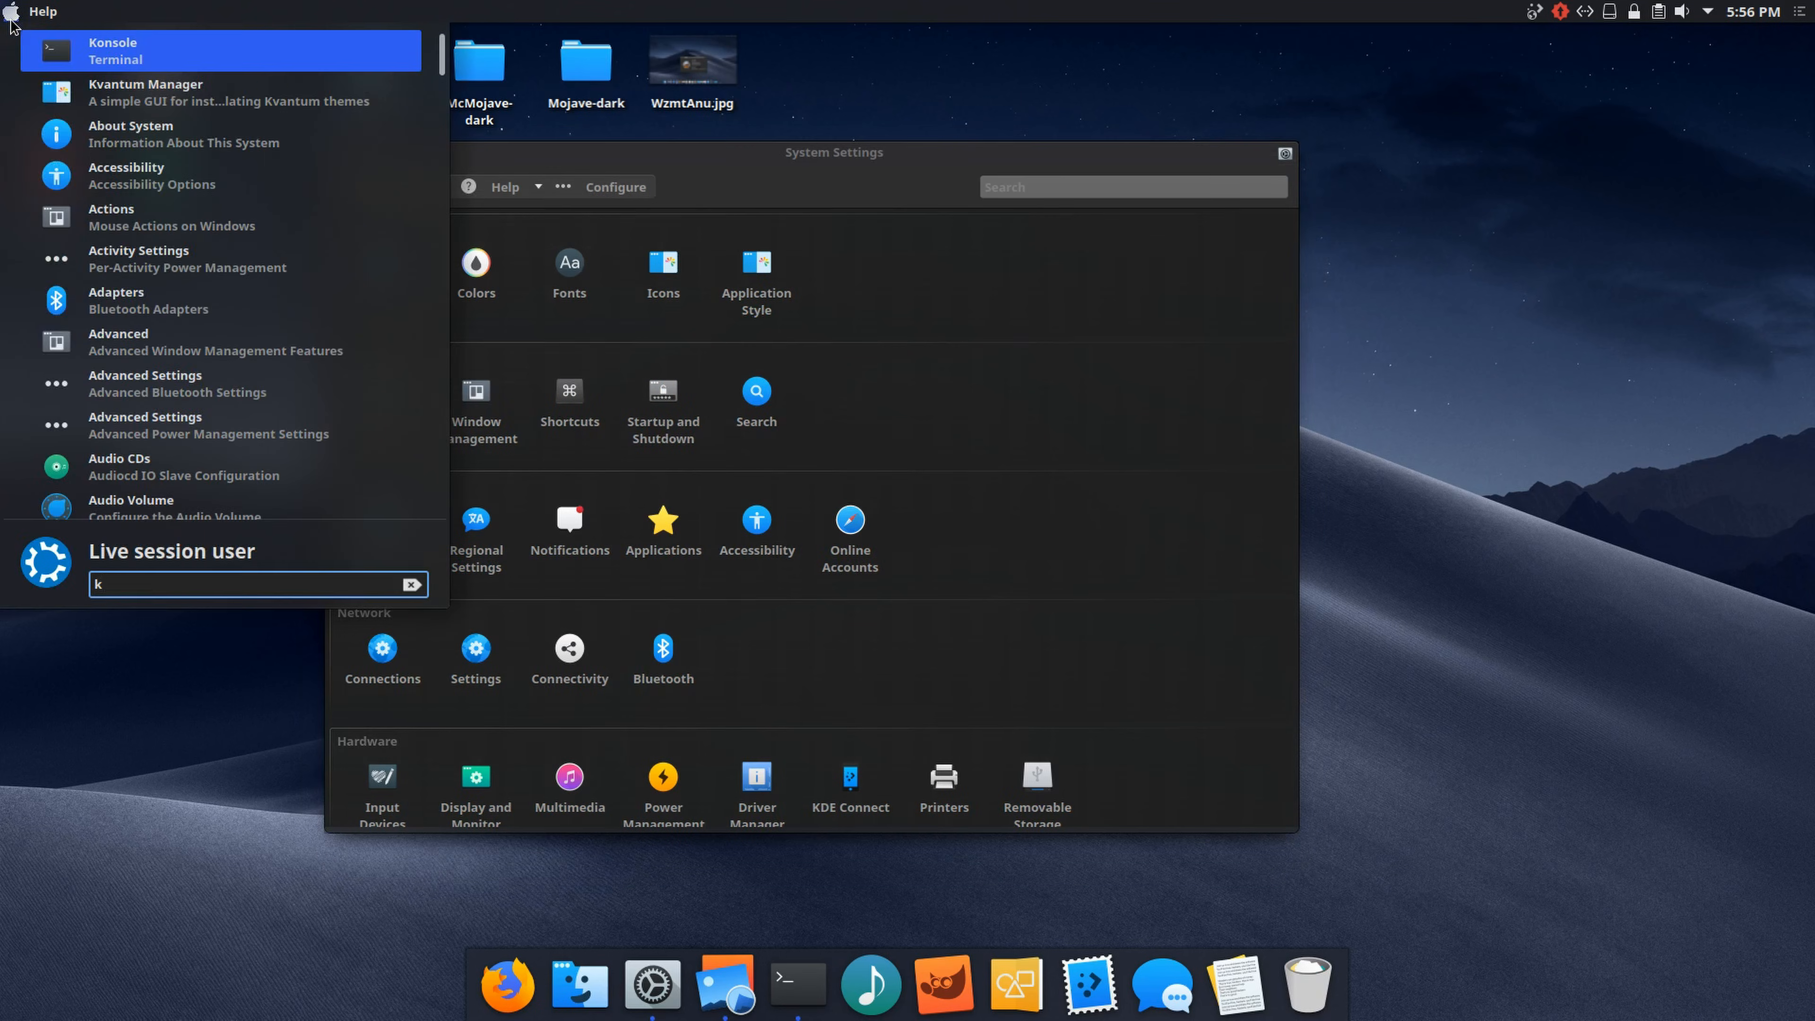
pyautogui.press('BackSpace')
pyautogui.press('BackSpace')
pyautogui.write('va')
pyautogui.press('Return')
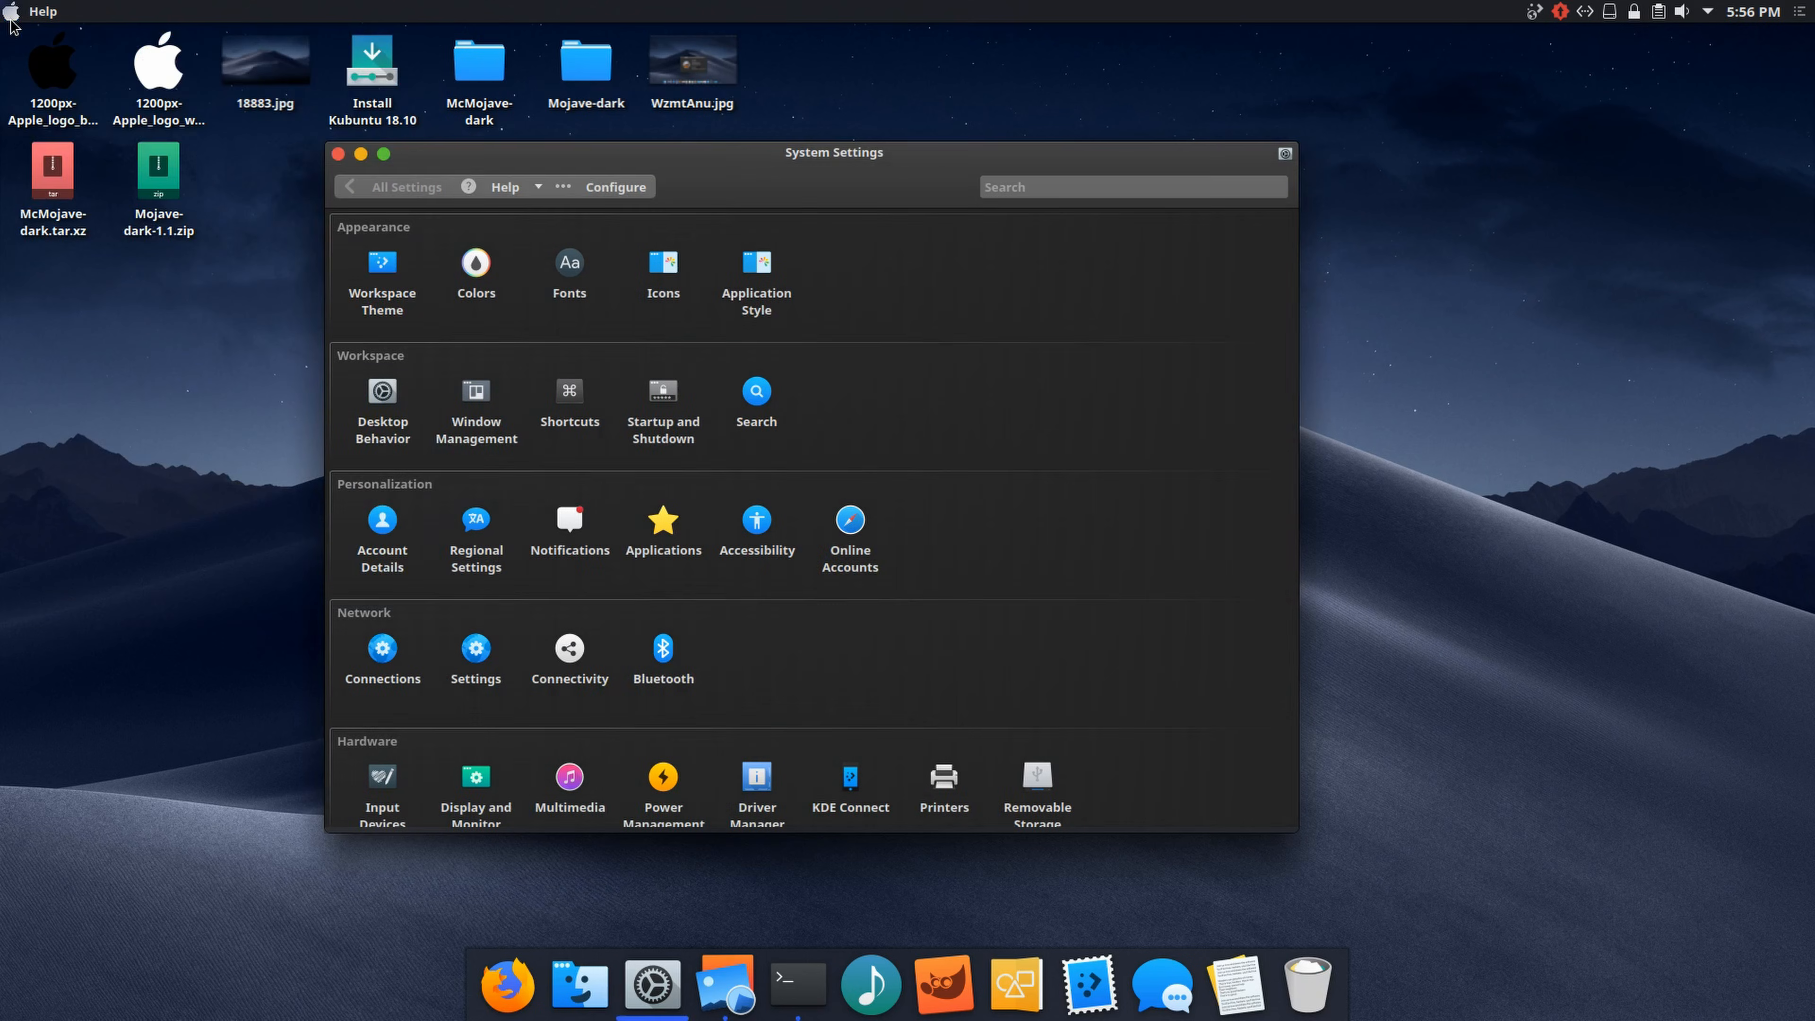
pyautogui.moveTo(1379, 62); pyautogui.dragTo(304, 426)
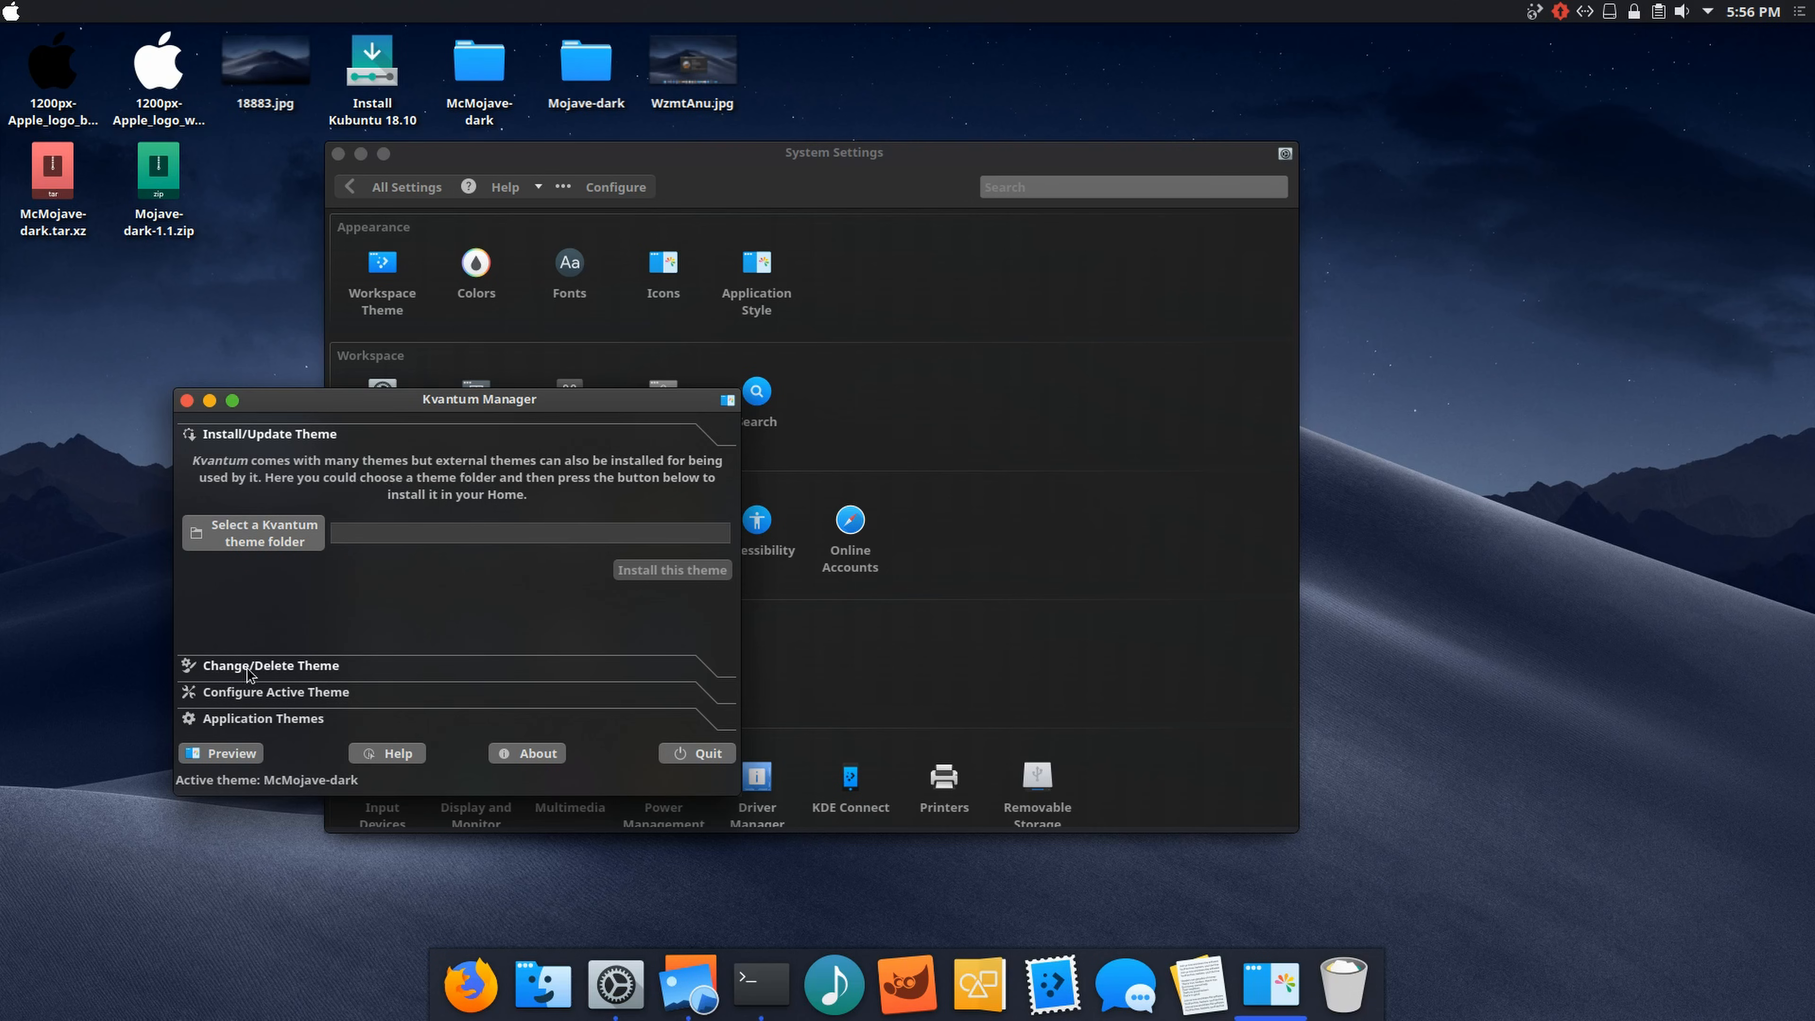
# Step: Highlight the McMojave-dark and Mojave-dark theme folders on the desktop and clear the selection
pyautogui.click(249, 547)
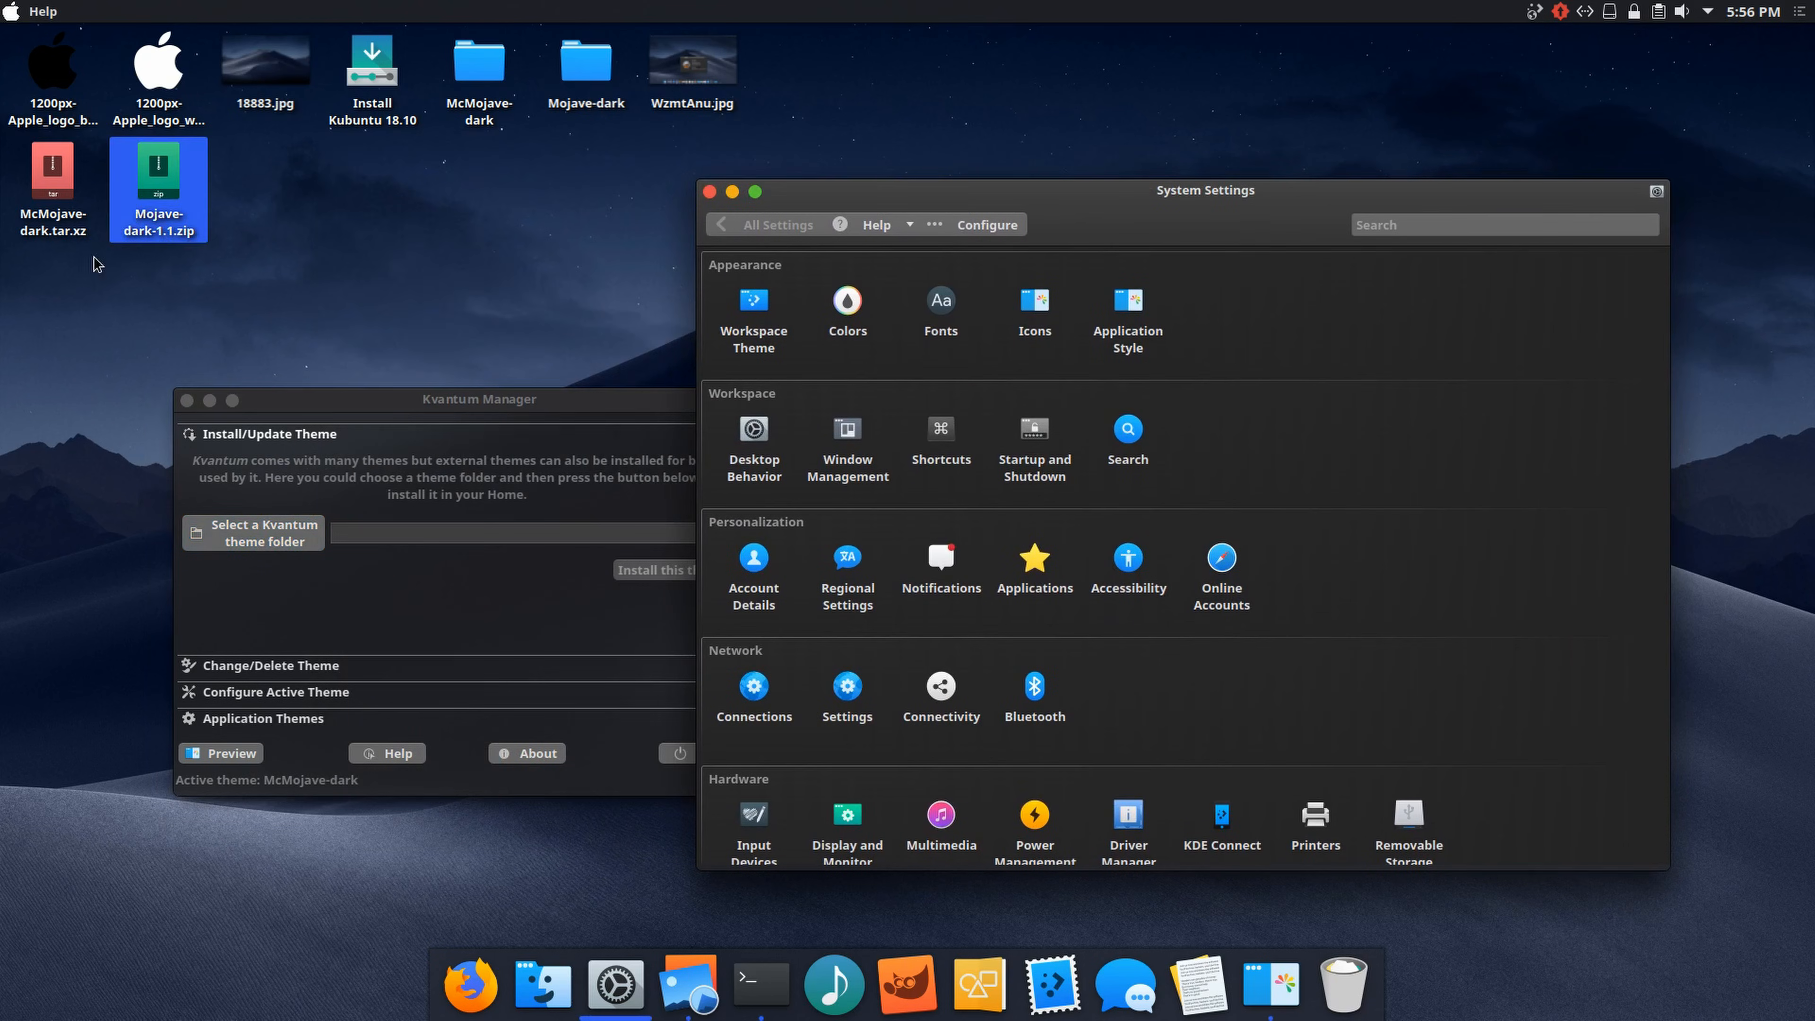
pyautogui.moveTo(491, 151); pyautogui.dragTo(590, 70)
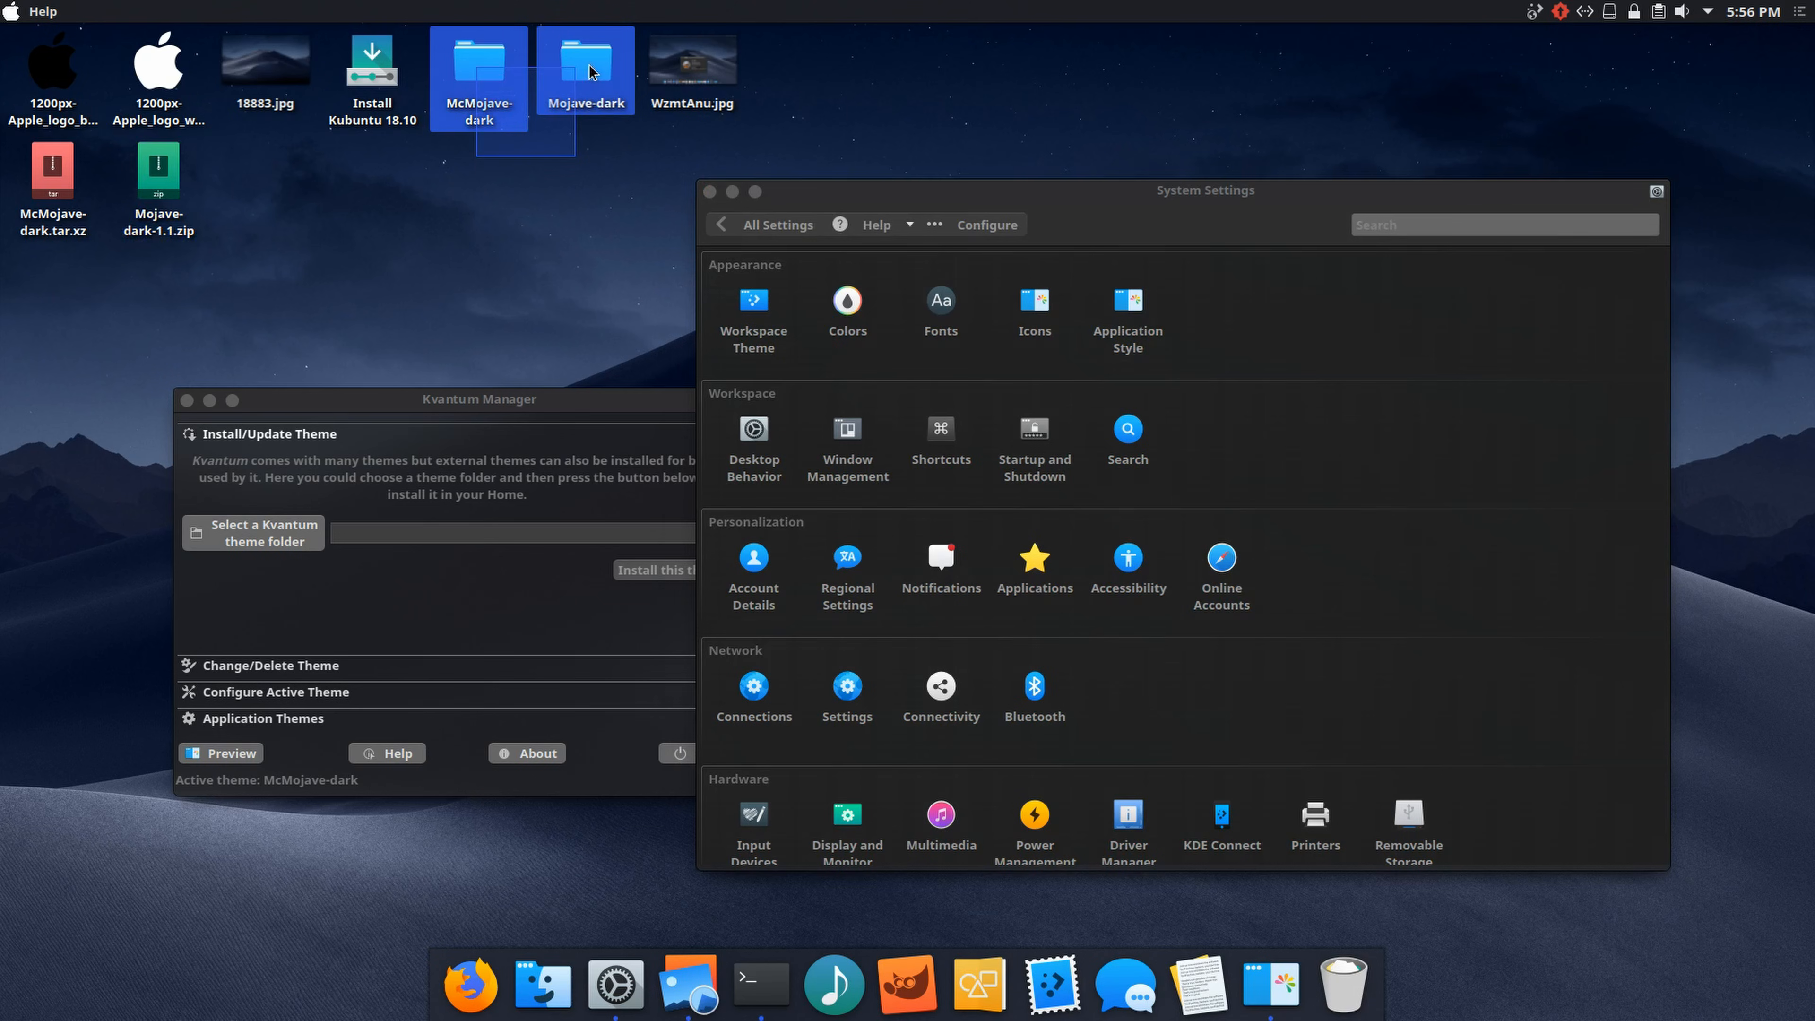
pyautogui.click(468, 342)
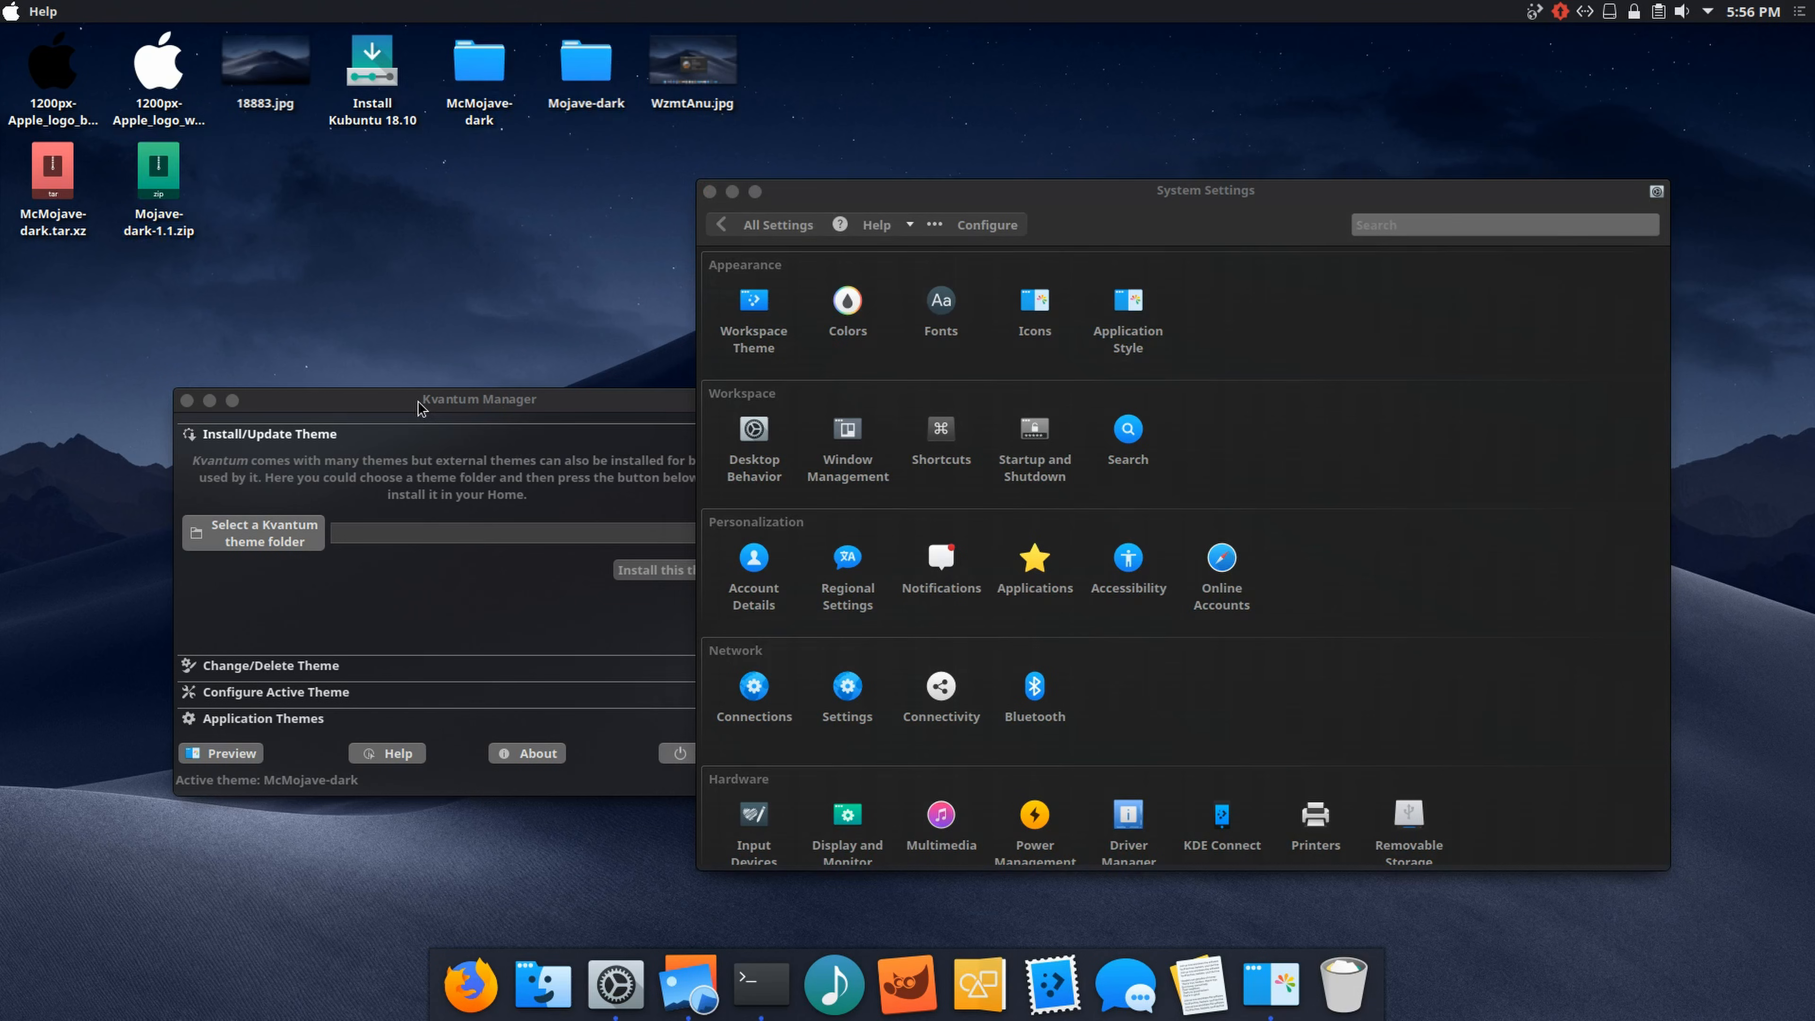
# Step: Examine the themes available in Kvantum Manager's Change/Delete Theme section and close the list without choosing another theme
pyautogui.moveTo(419, 403); pyautogui.dragTo(371, 390)
pyautogui.click(218, 656)
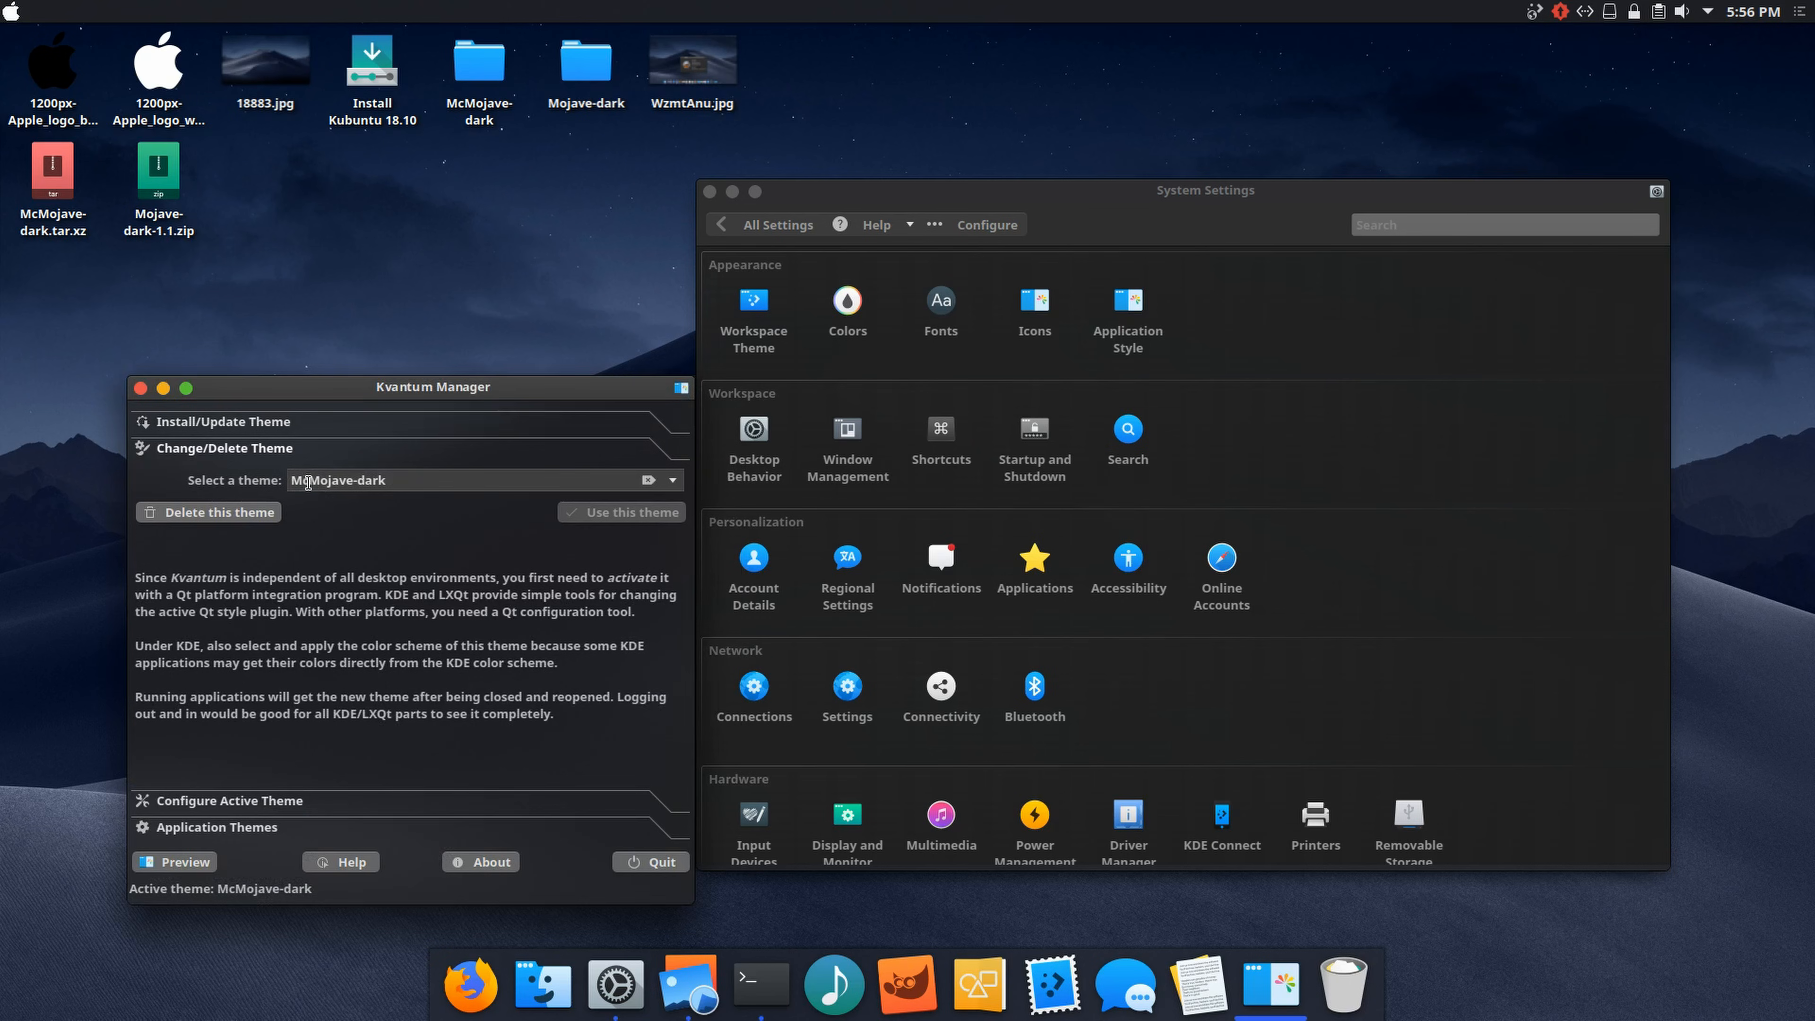
pyautogui.click(673, 482)
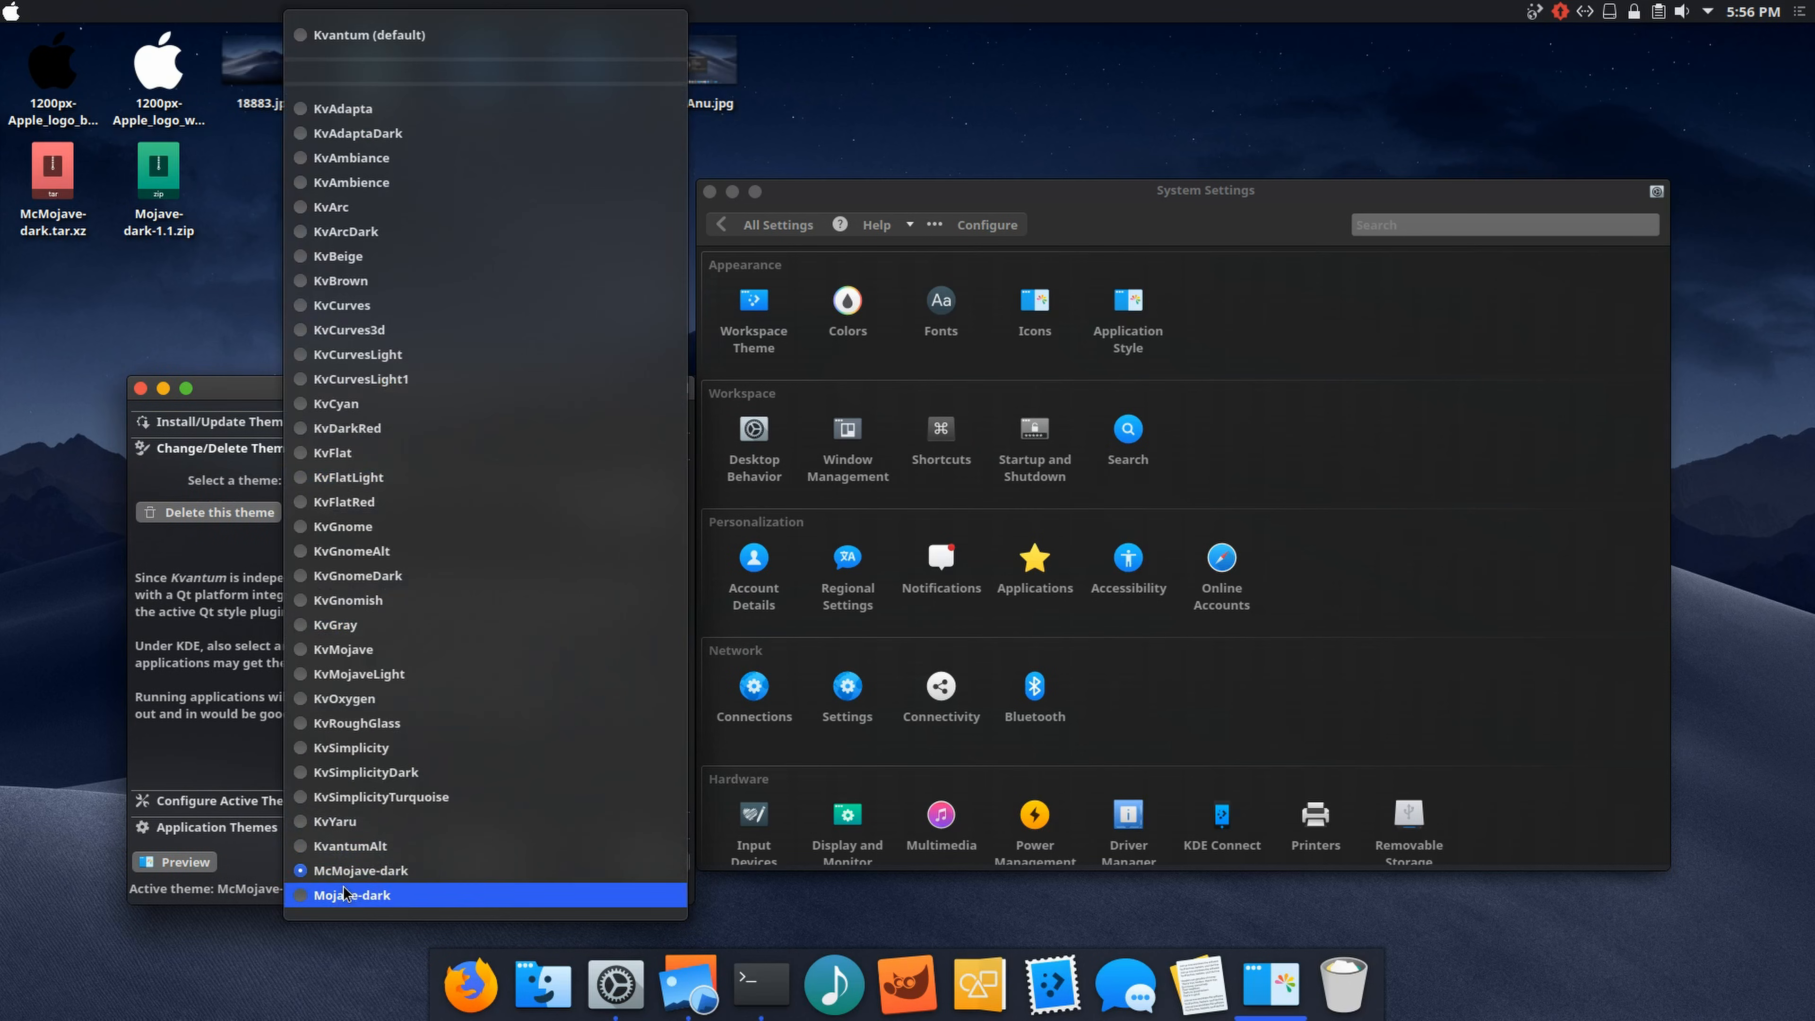
pyautogui.click(239, 628)
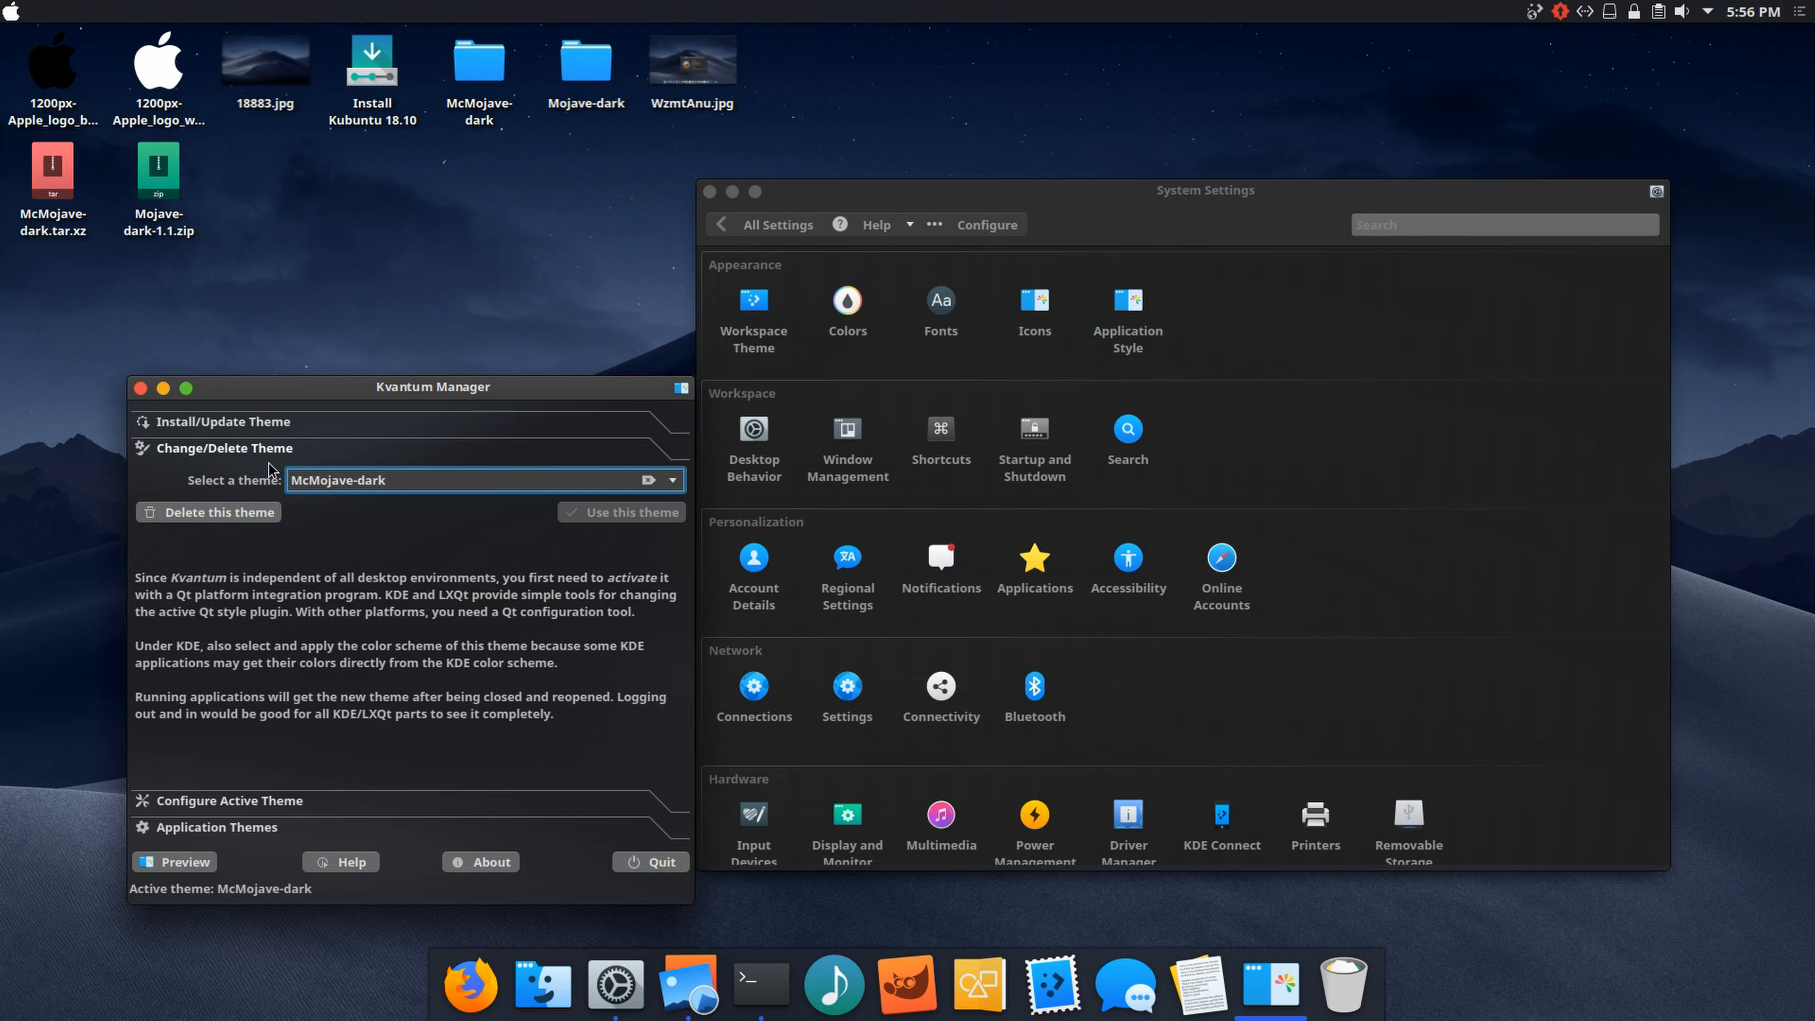
# Step: View the folder chooser for installing a Kvantum theme and close it without choosing a folder
pyautogui.click(187, 423)
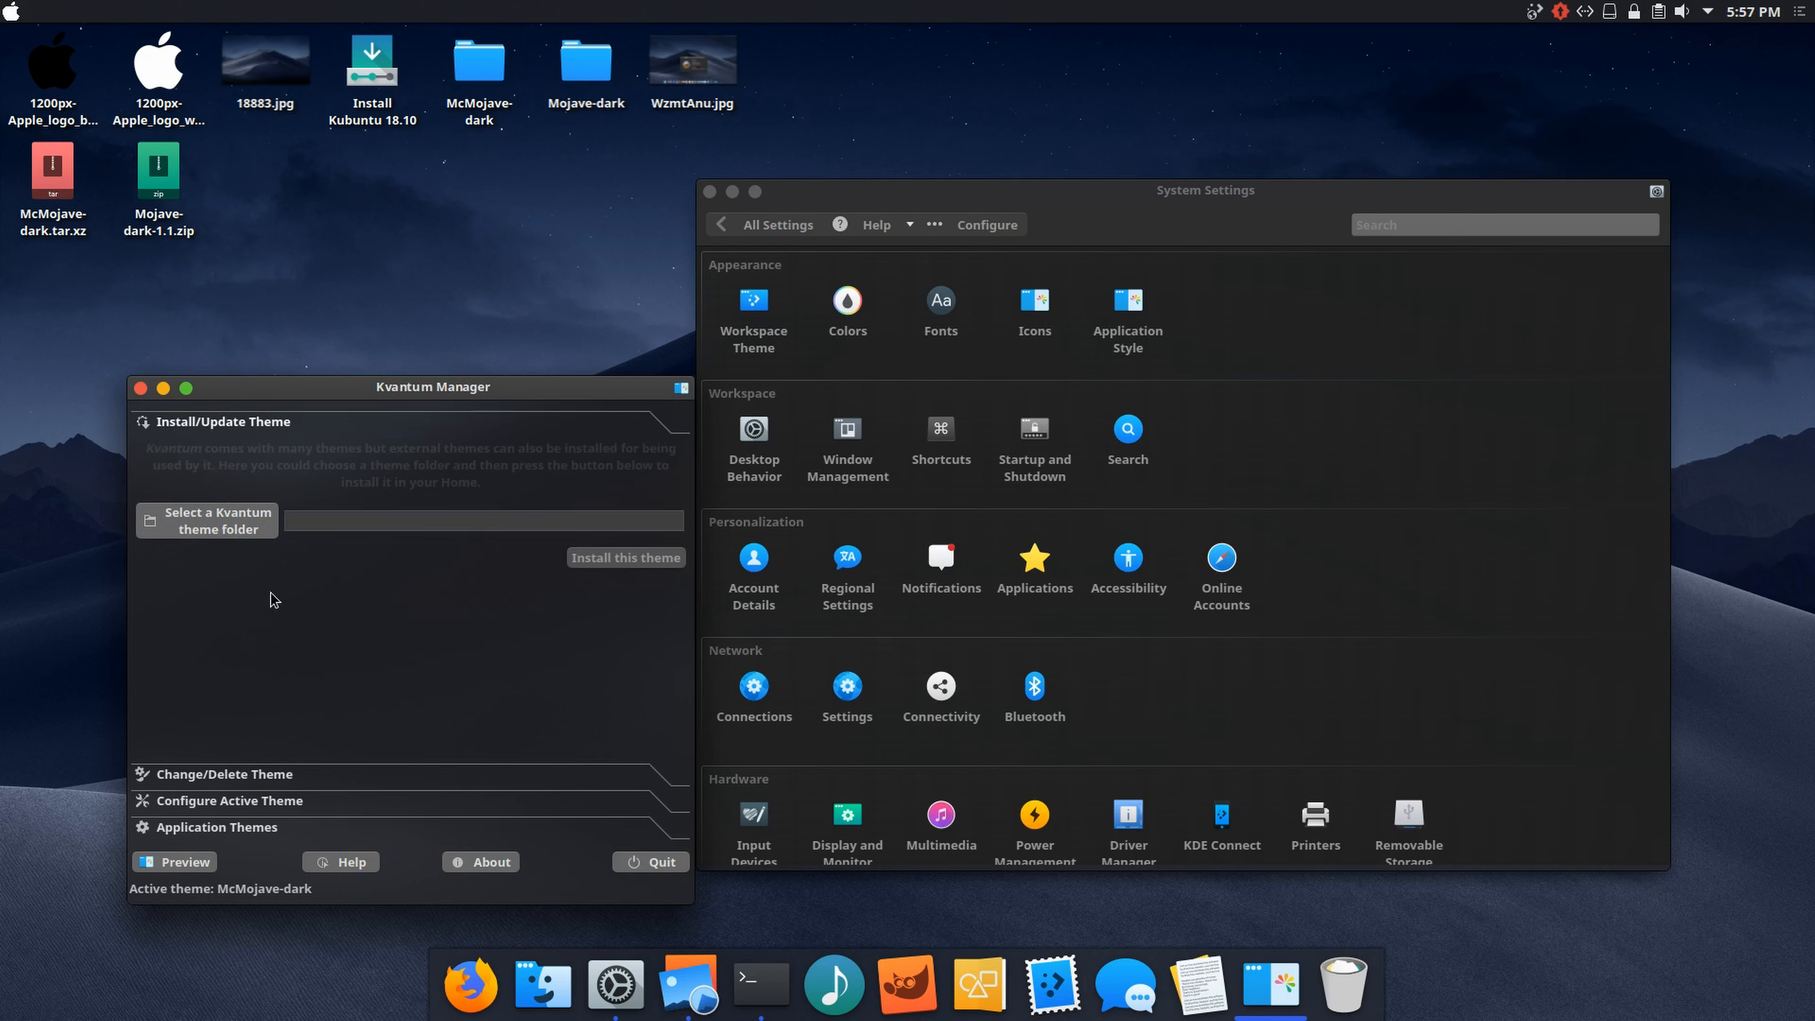
pyautogui.click(191, 529)
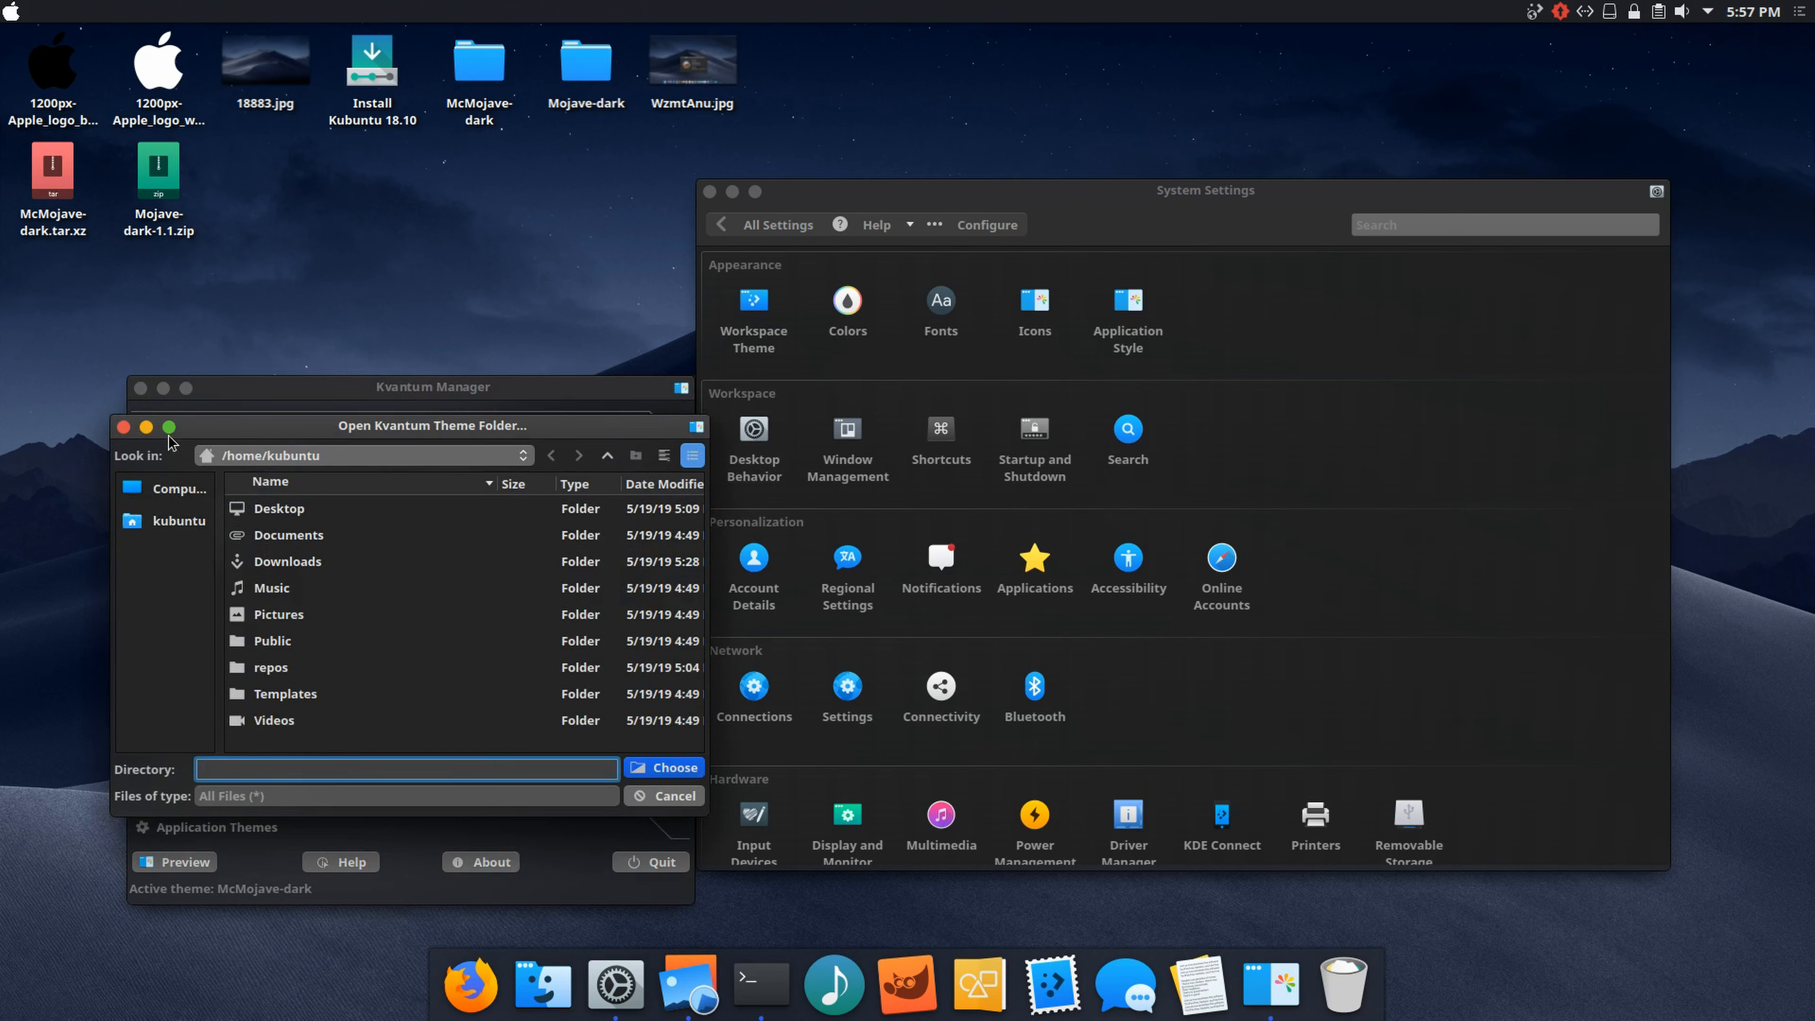
pyautogui.click(124, 428)
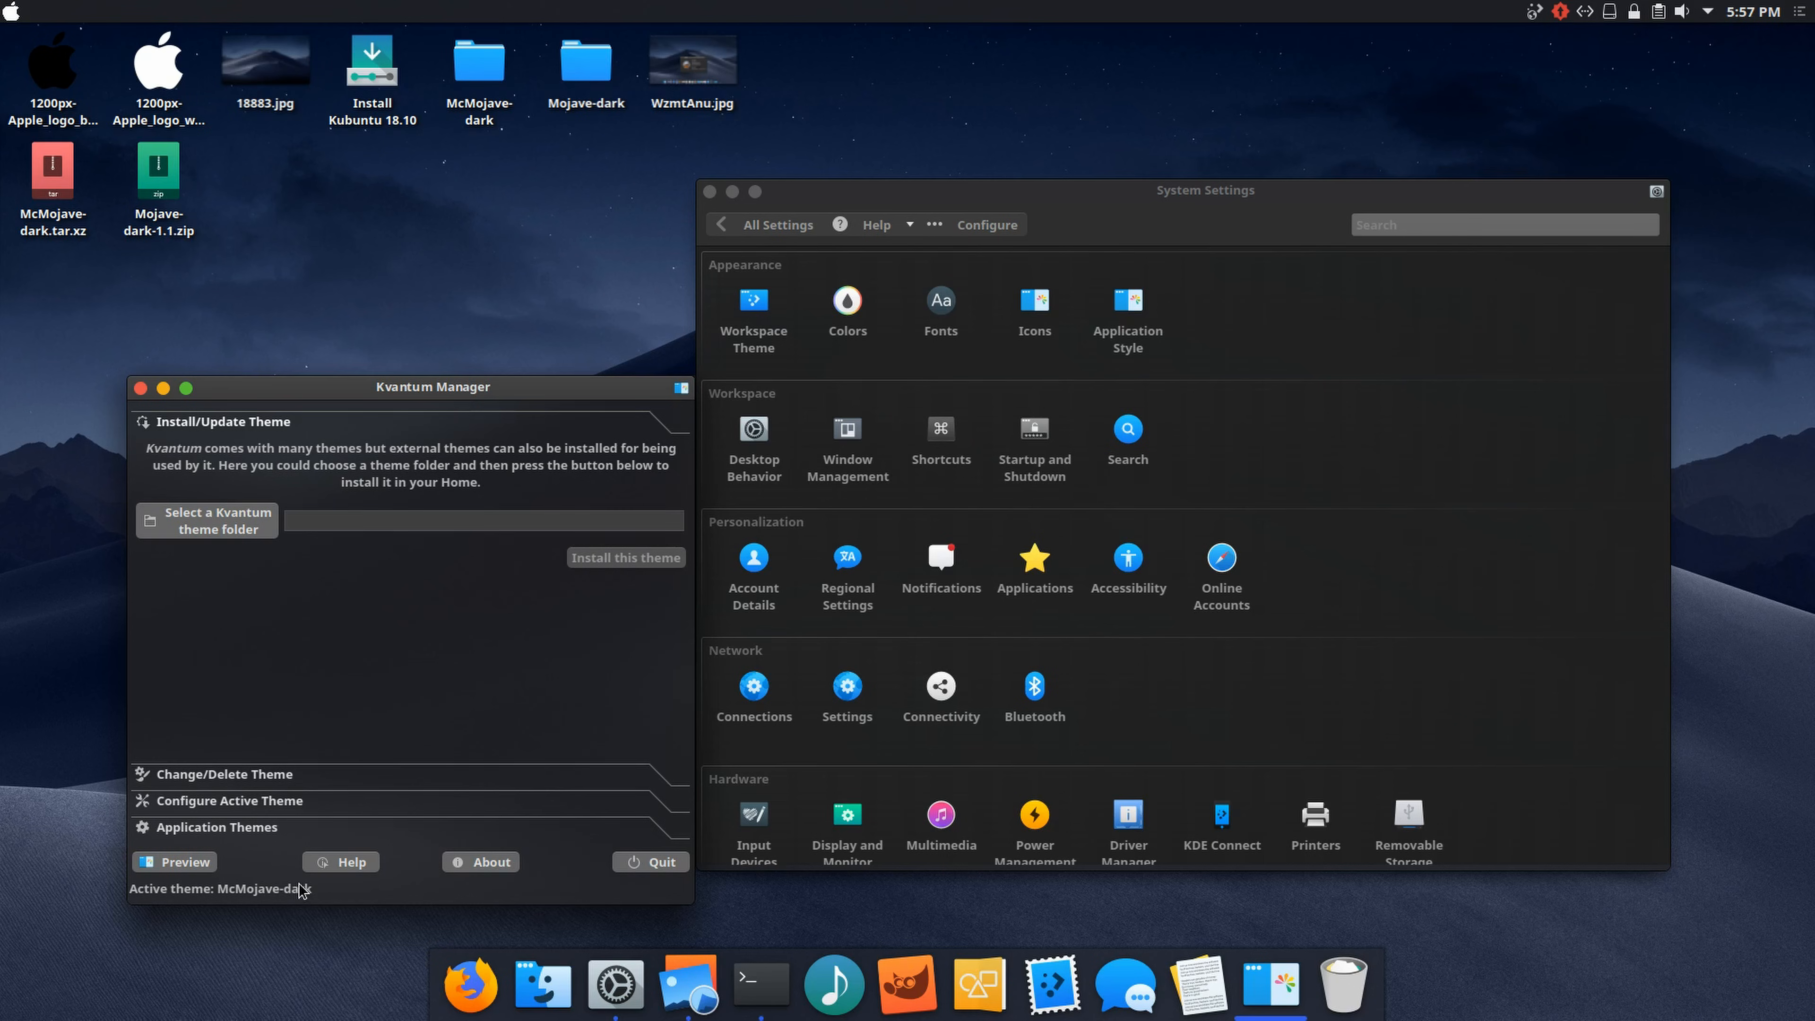
# Step: View Kvantum Manager's Change/Delete Theme section and close Kvantum Manager
pyautogui.click(184, 781)
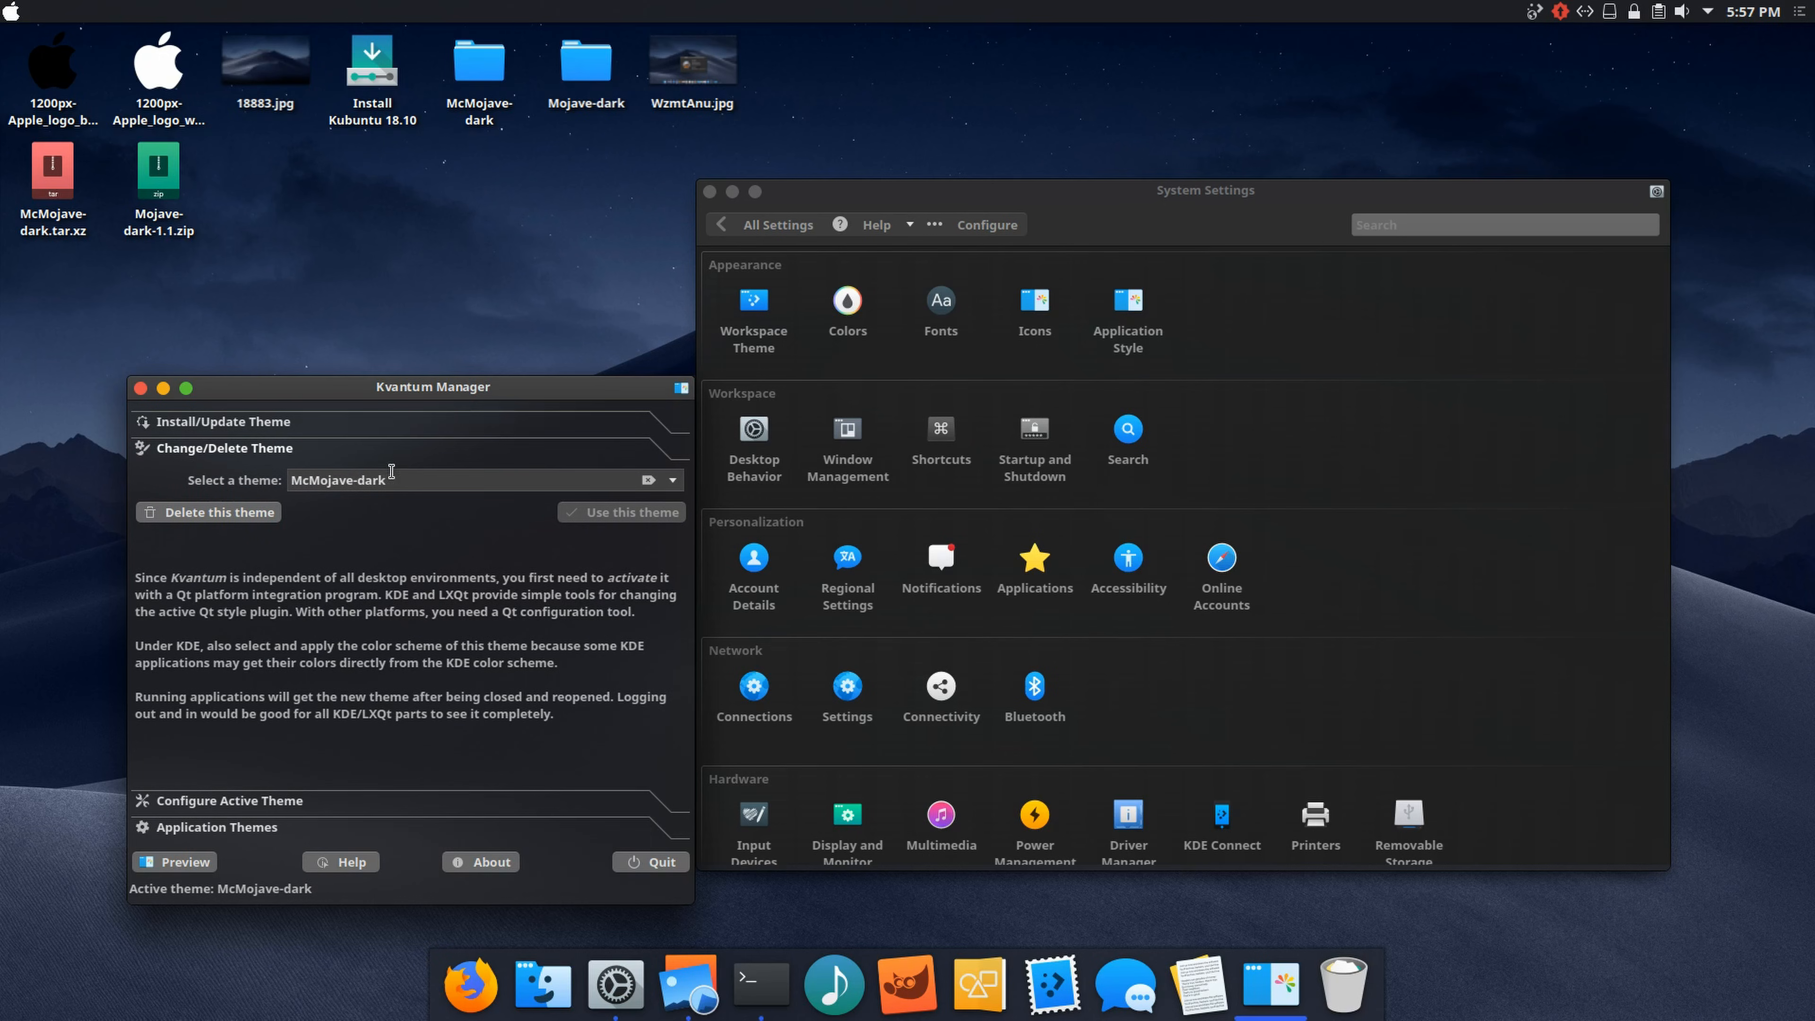
pyautogui.click(140, 388)
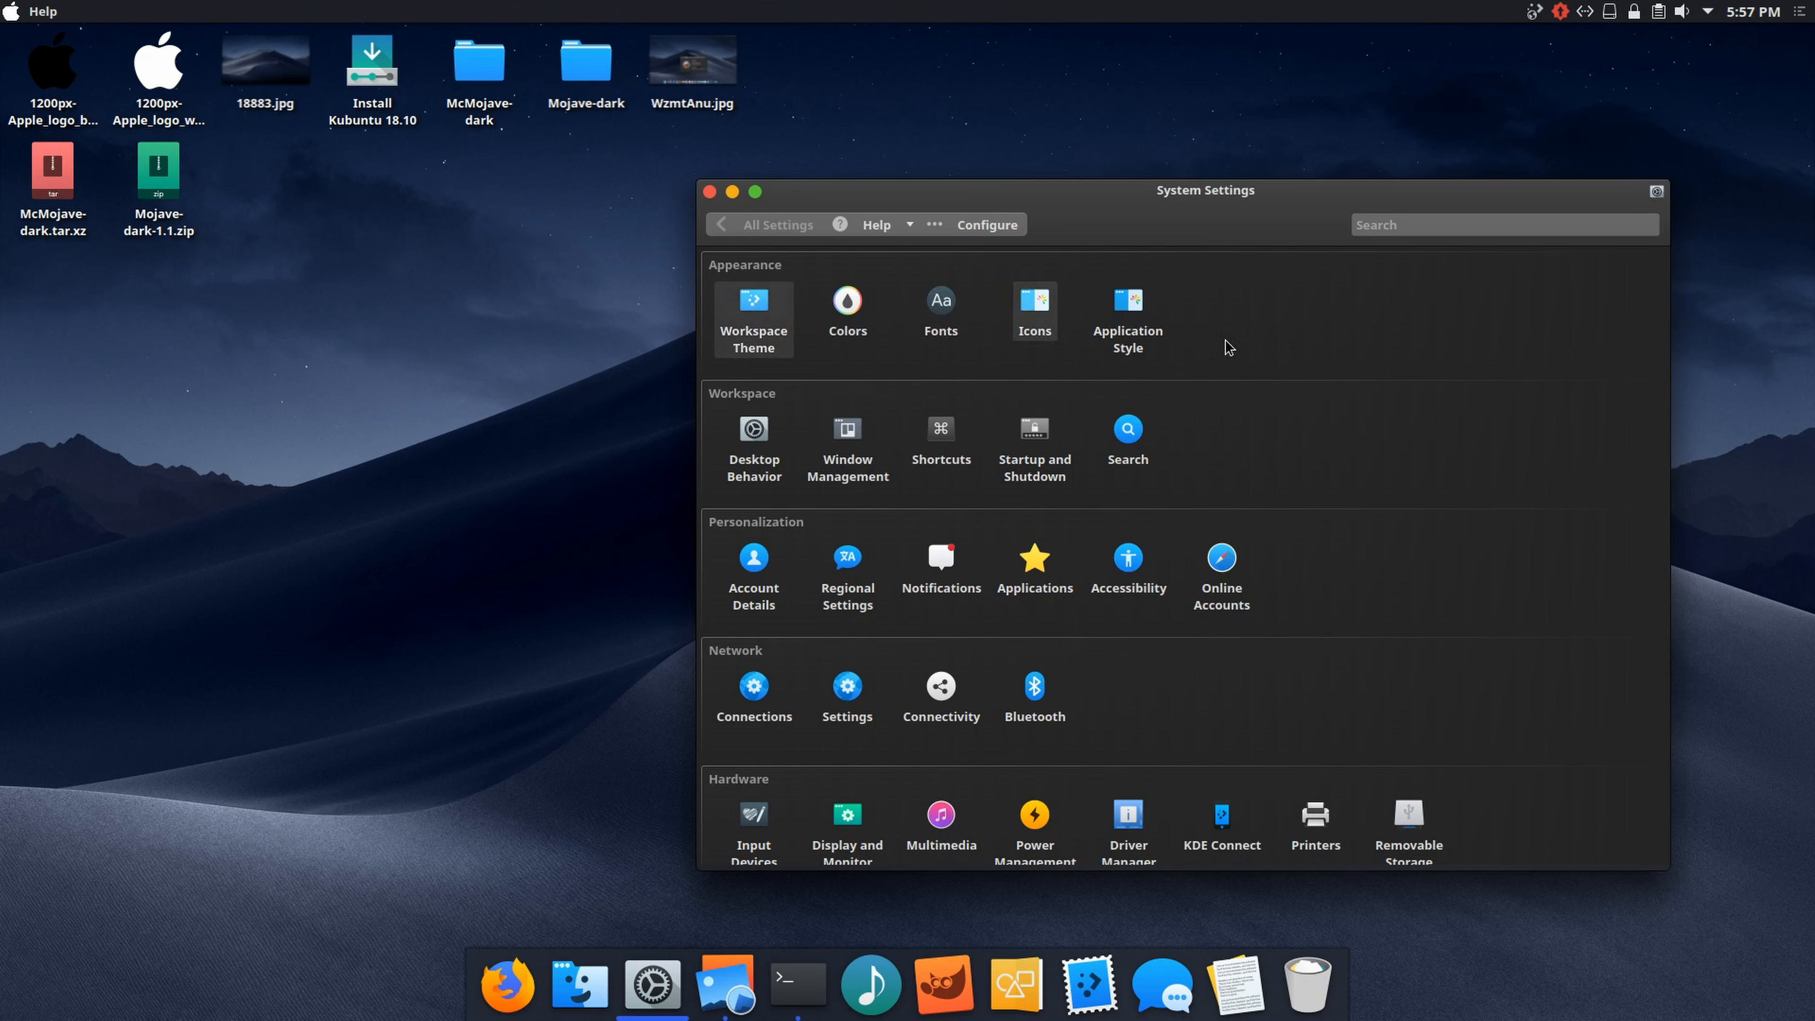
# Step: Open System Settings' Application Style page and examine the available widget styles, keeping kvantum selected
pyautogui.click(1122, 325)
pyautogui.moveTo(894, 203); pyautogui.dragTo(557, 203)
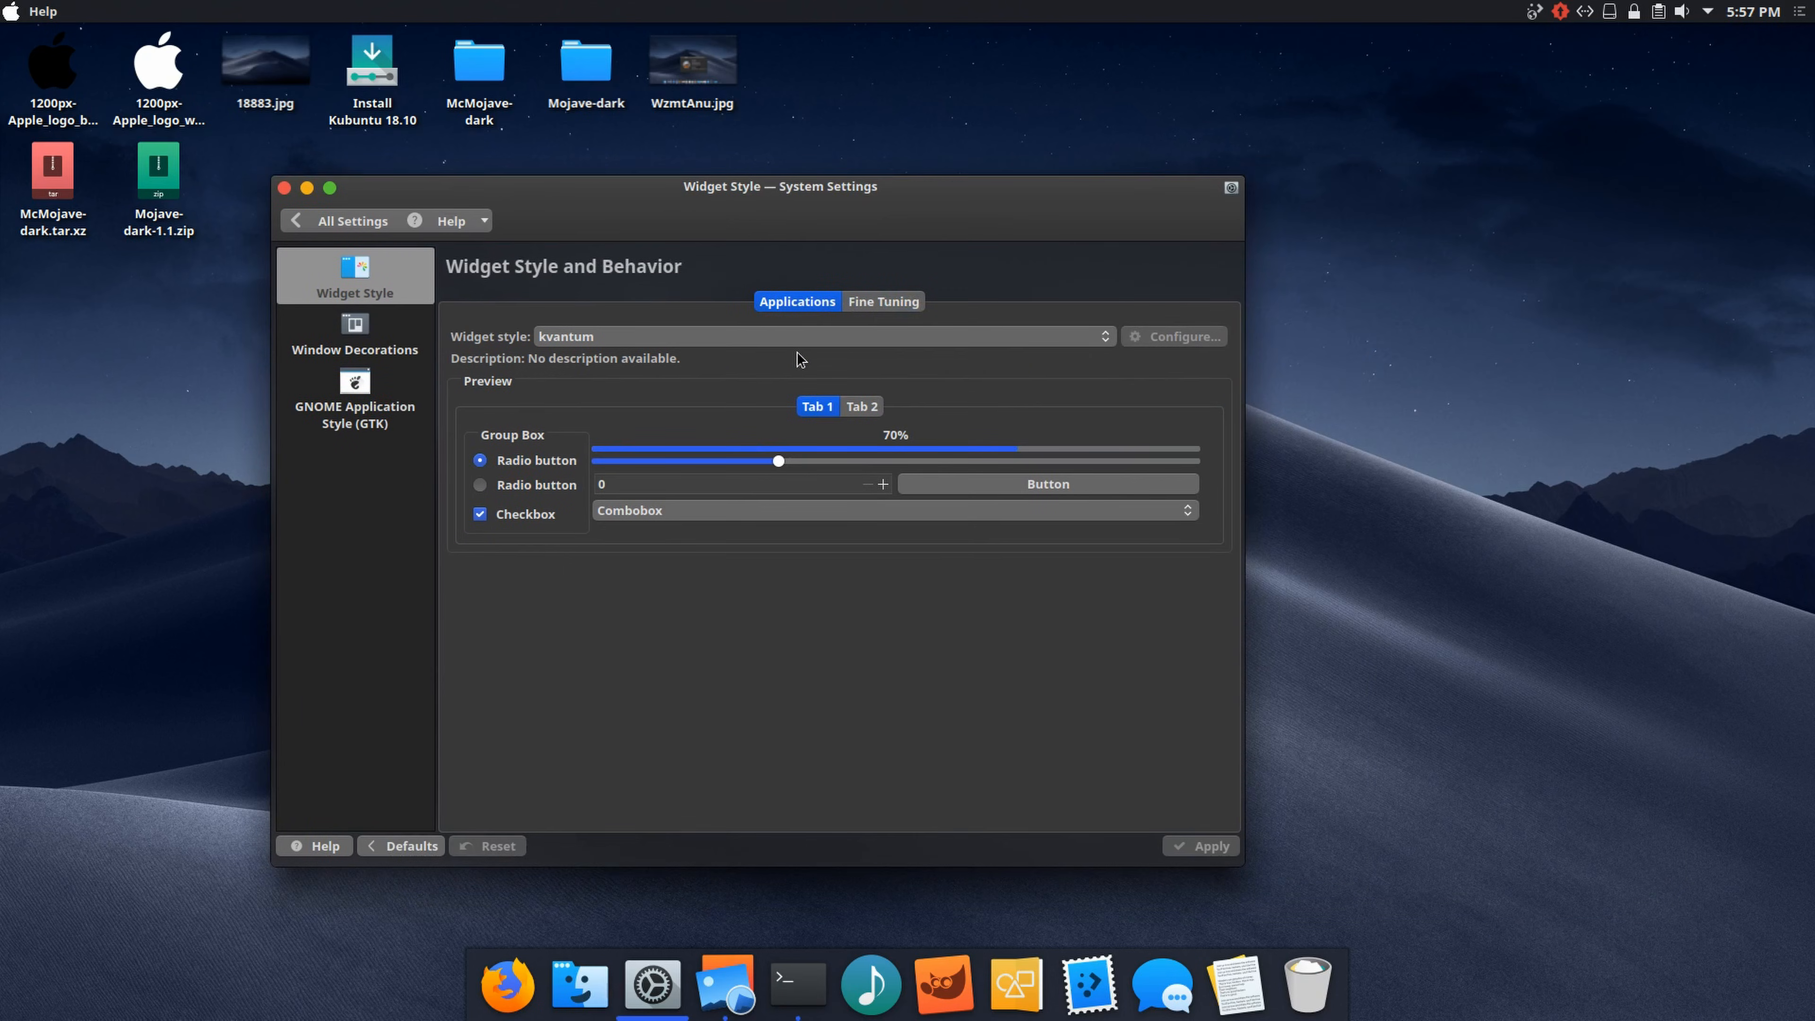
pyautogui.click(540, 343)
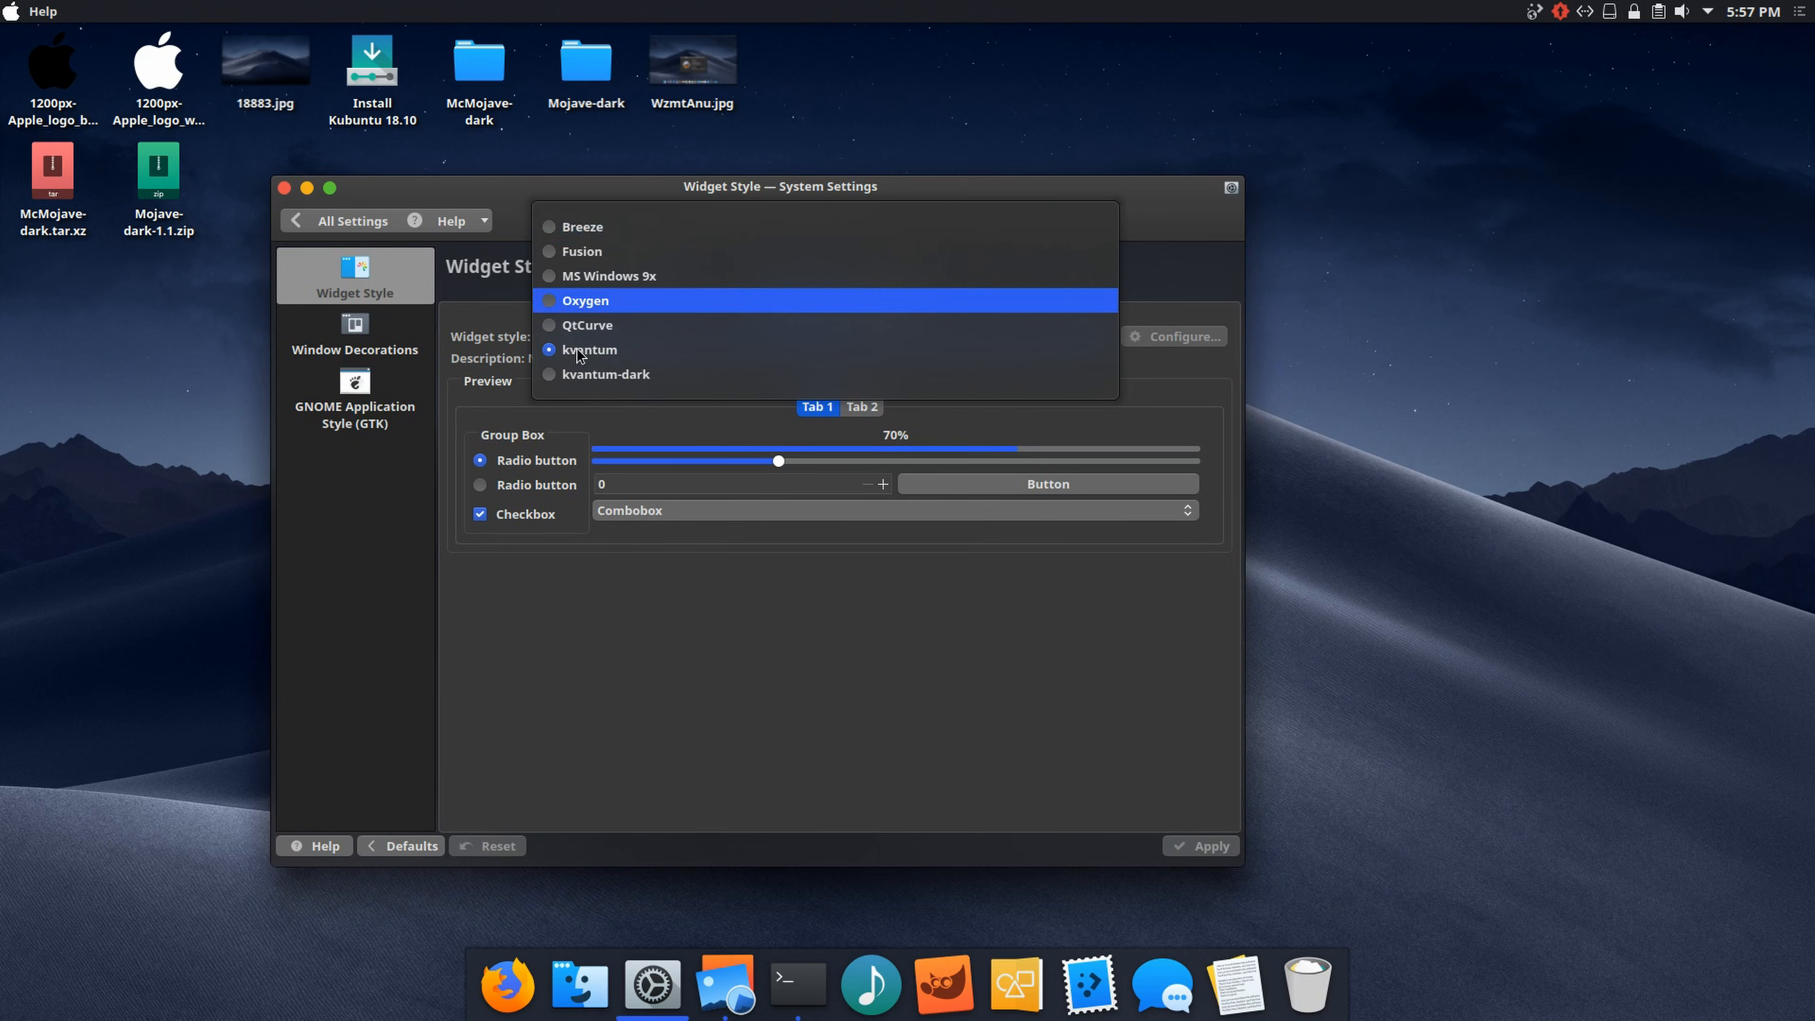
pyautogui.click(1057, 666)
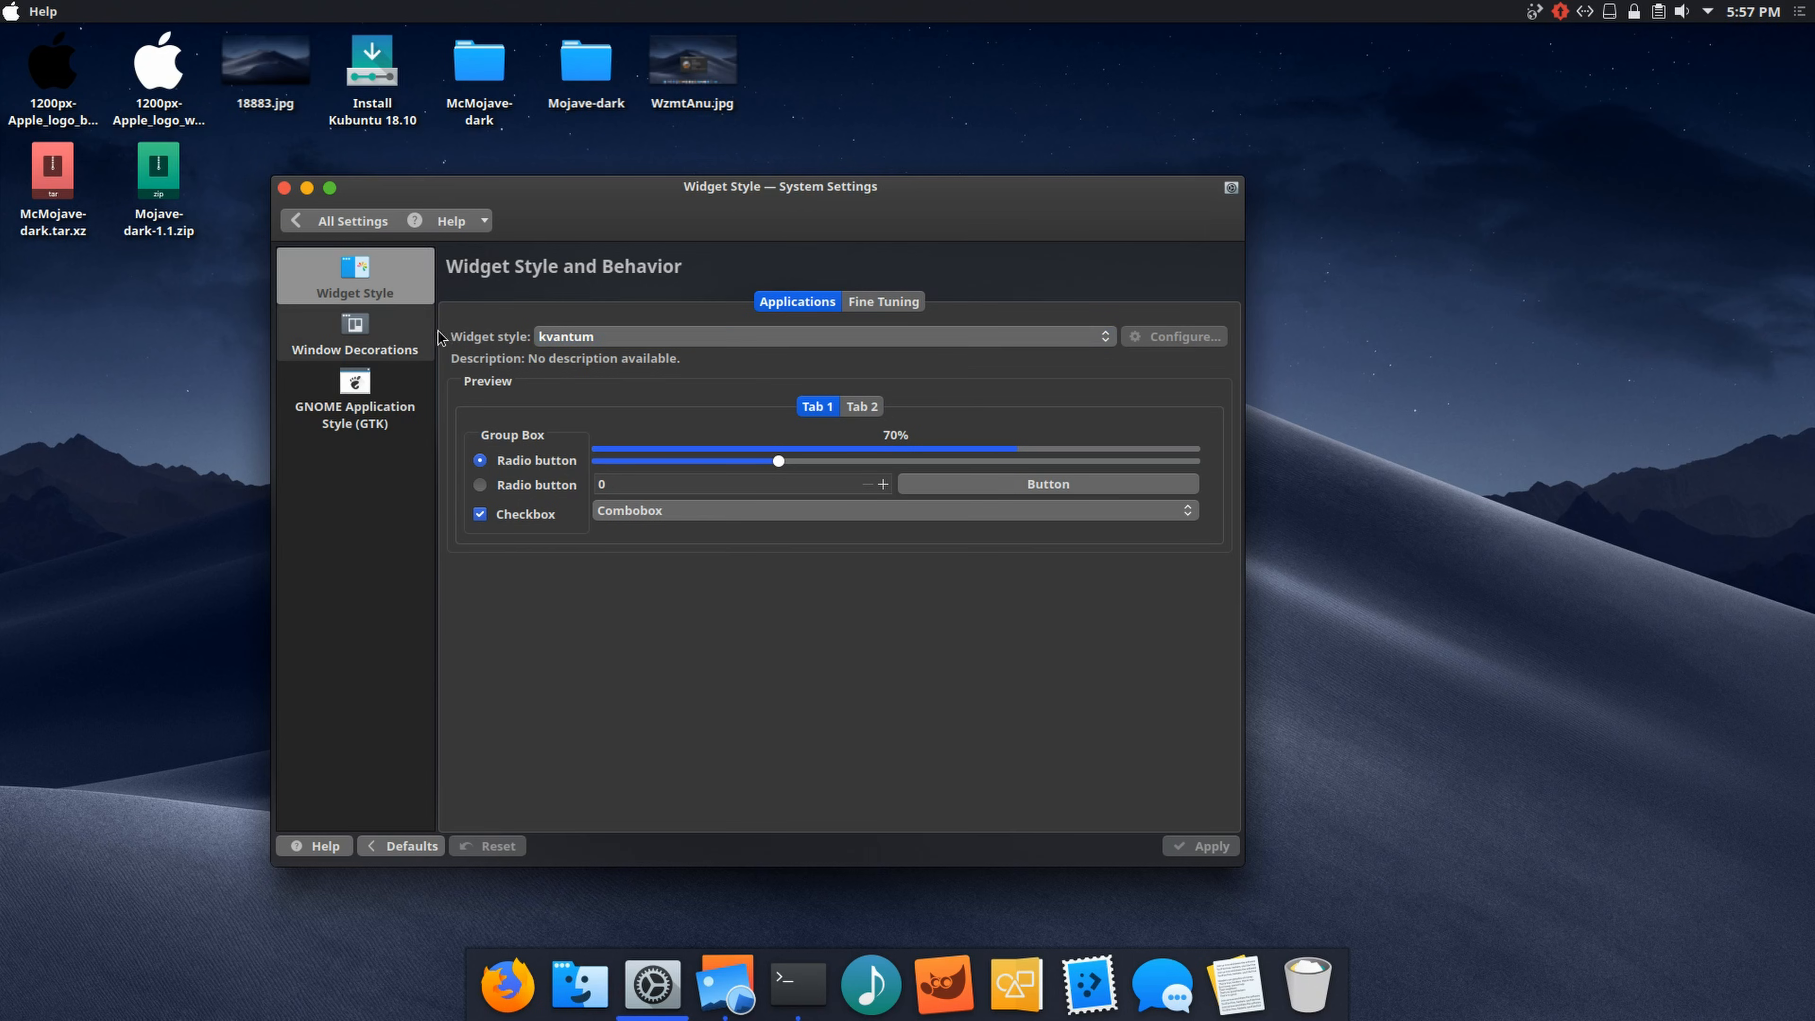
# Step: Examine the window decoration themes and the titlebar button layout in the Window Decorations settings
pyautogui.click(359, 350)
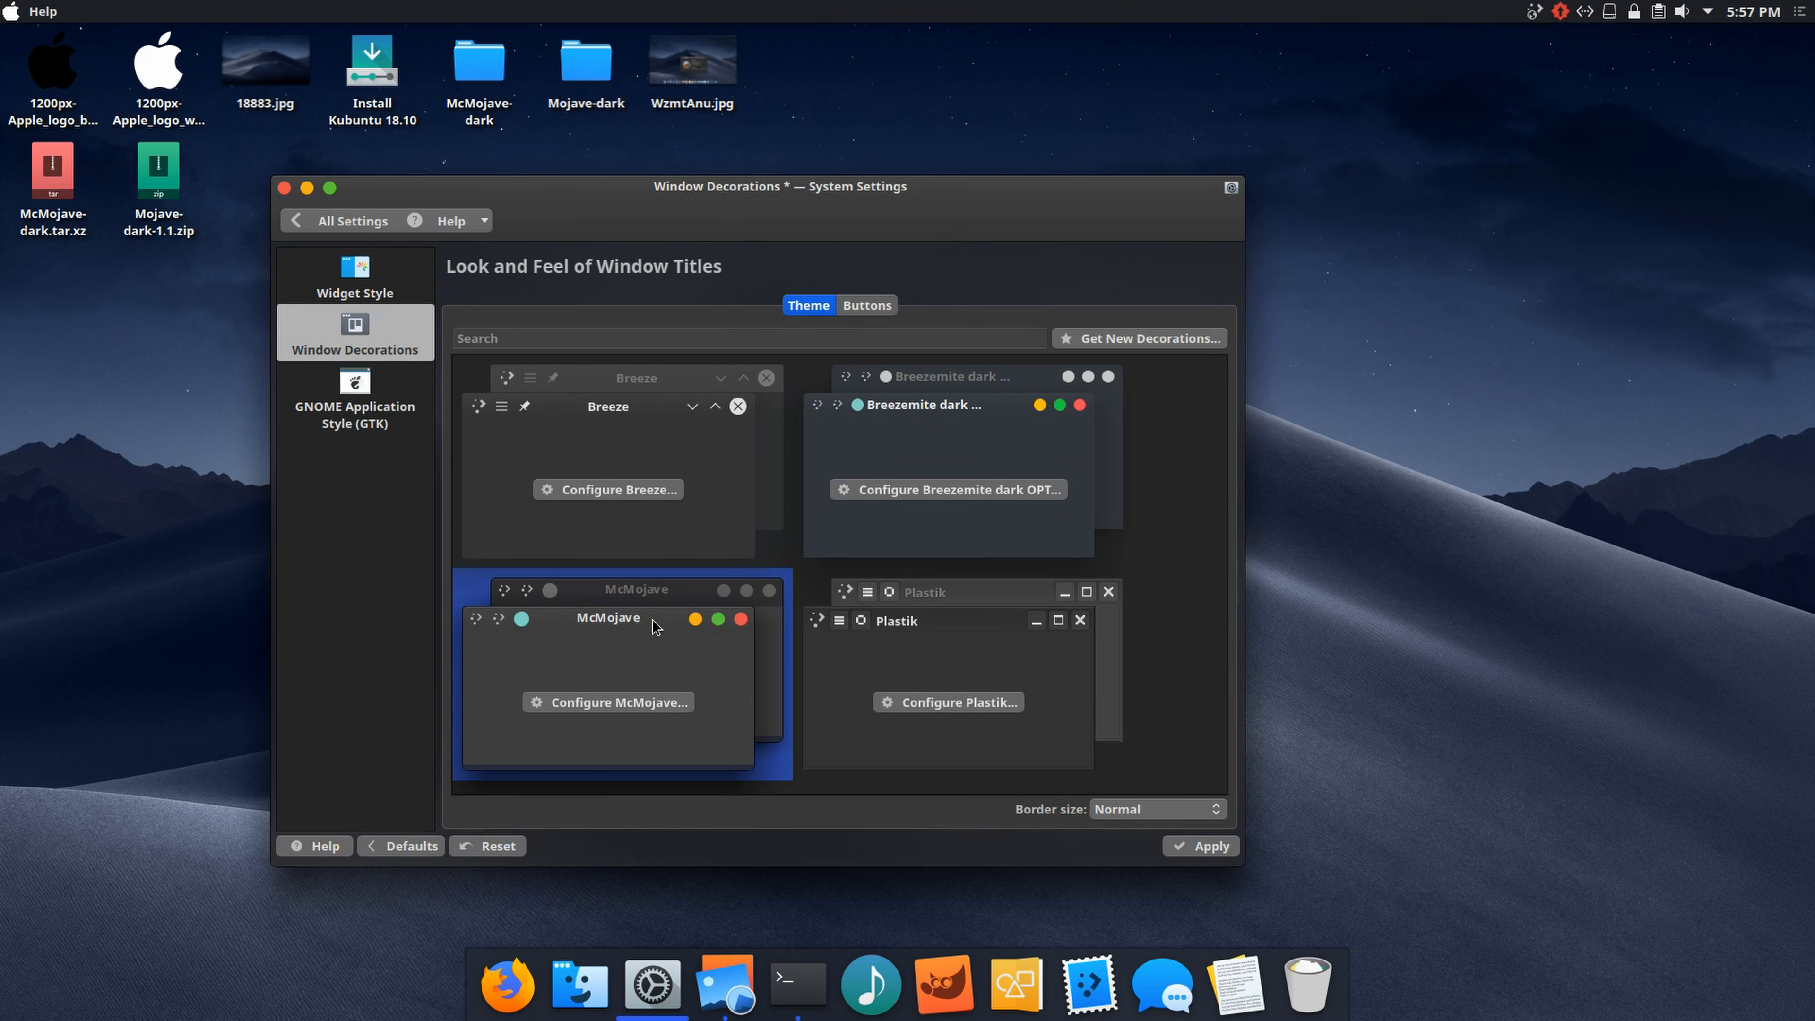
pyautogui.click(862, 309)
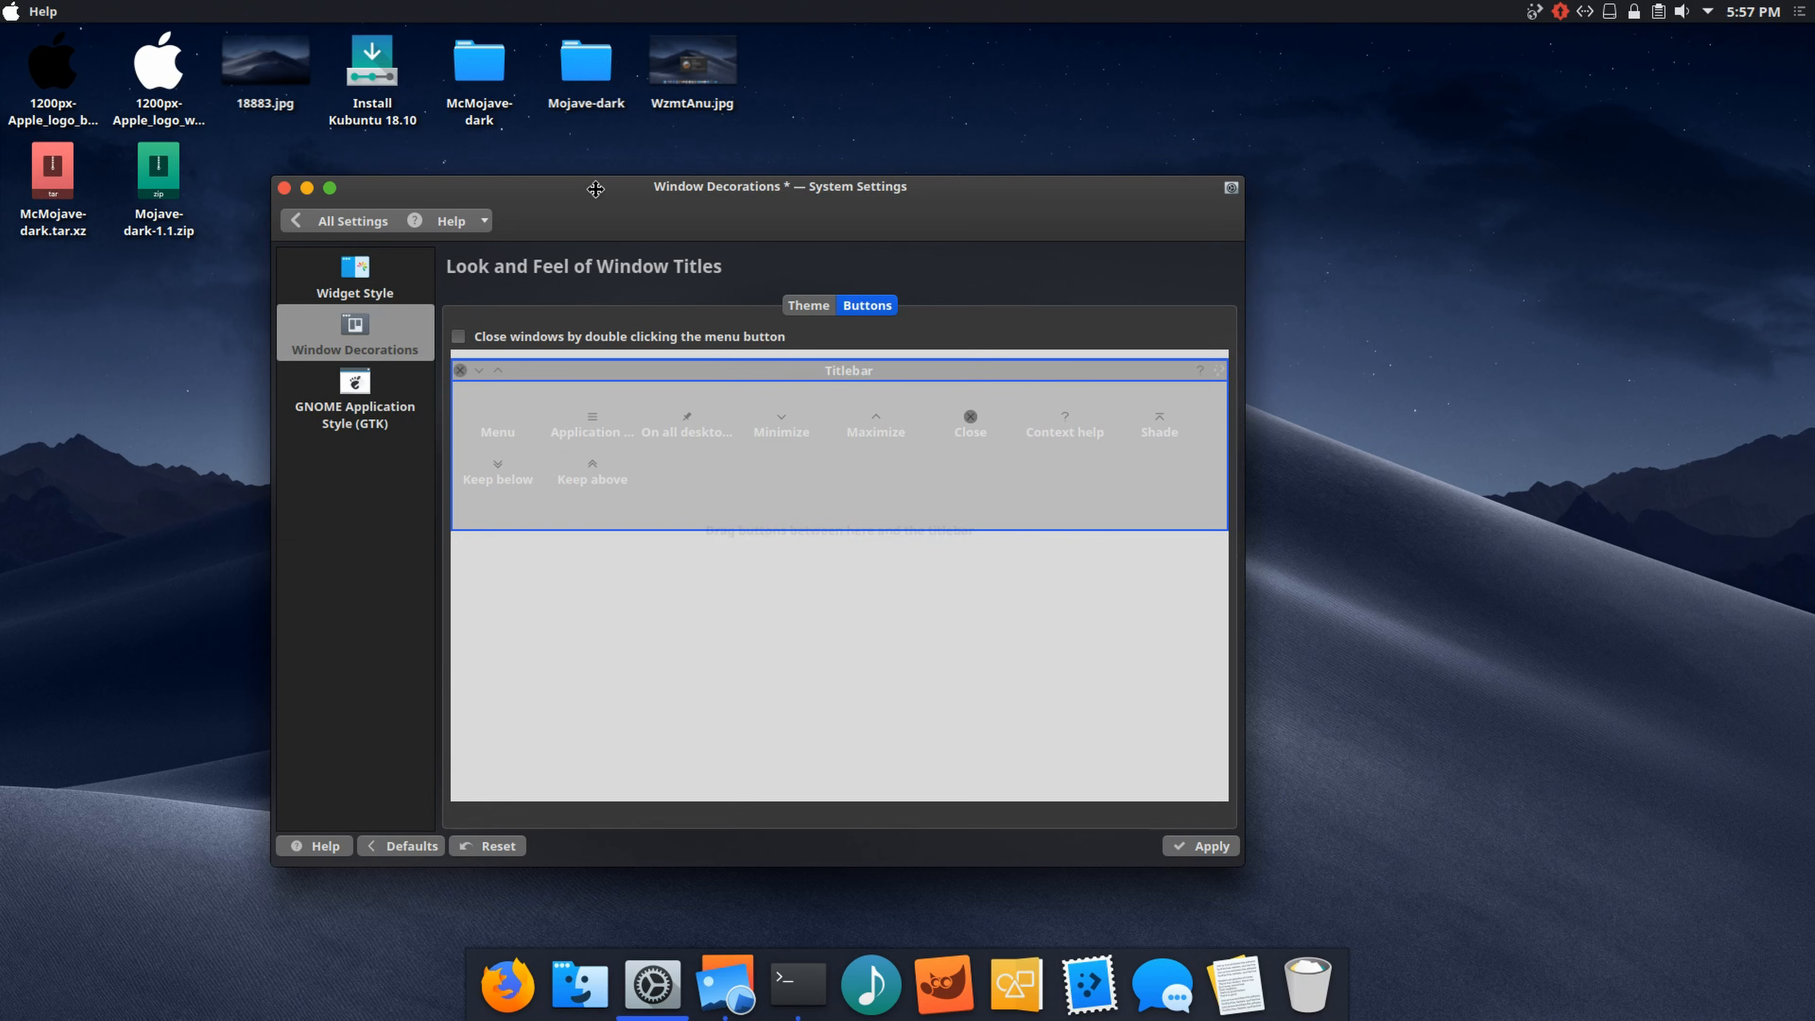
pyautogui.moveTo(605, 203); pyautogui.dragTo(487, 236)
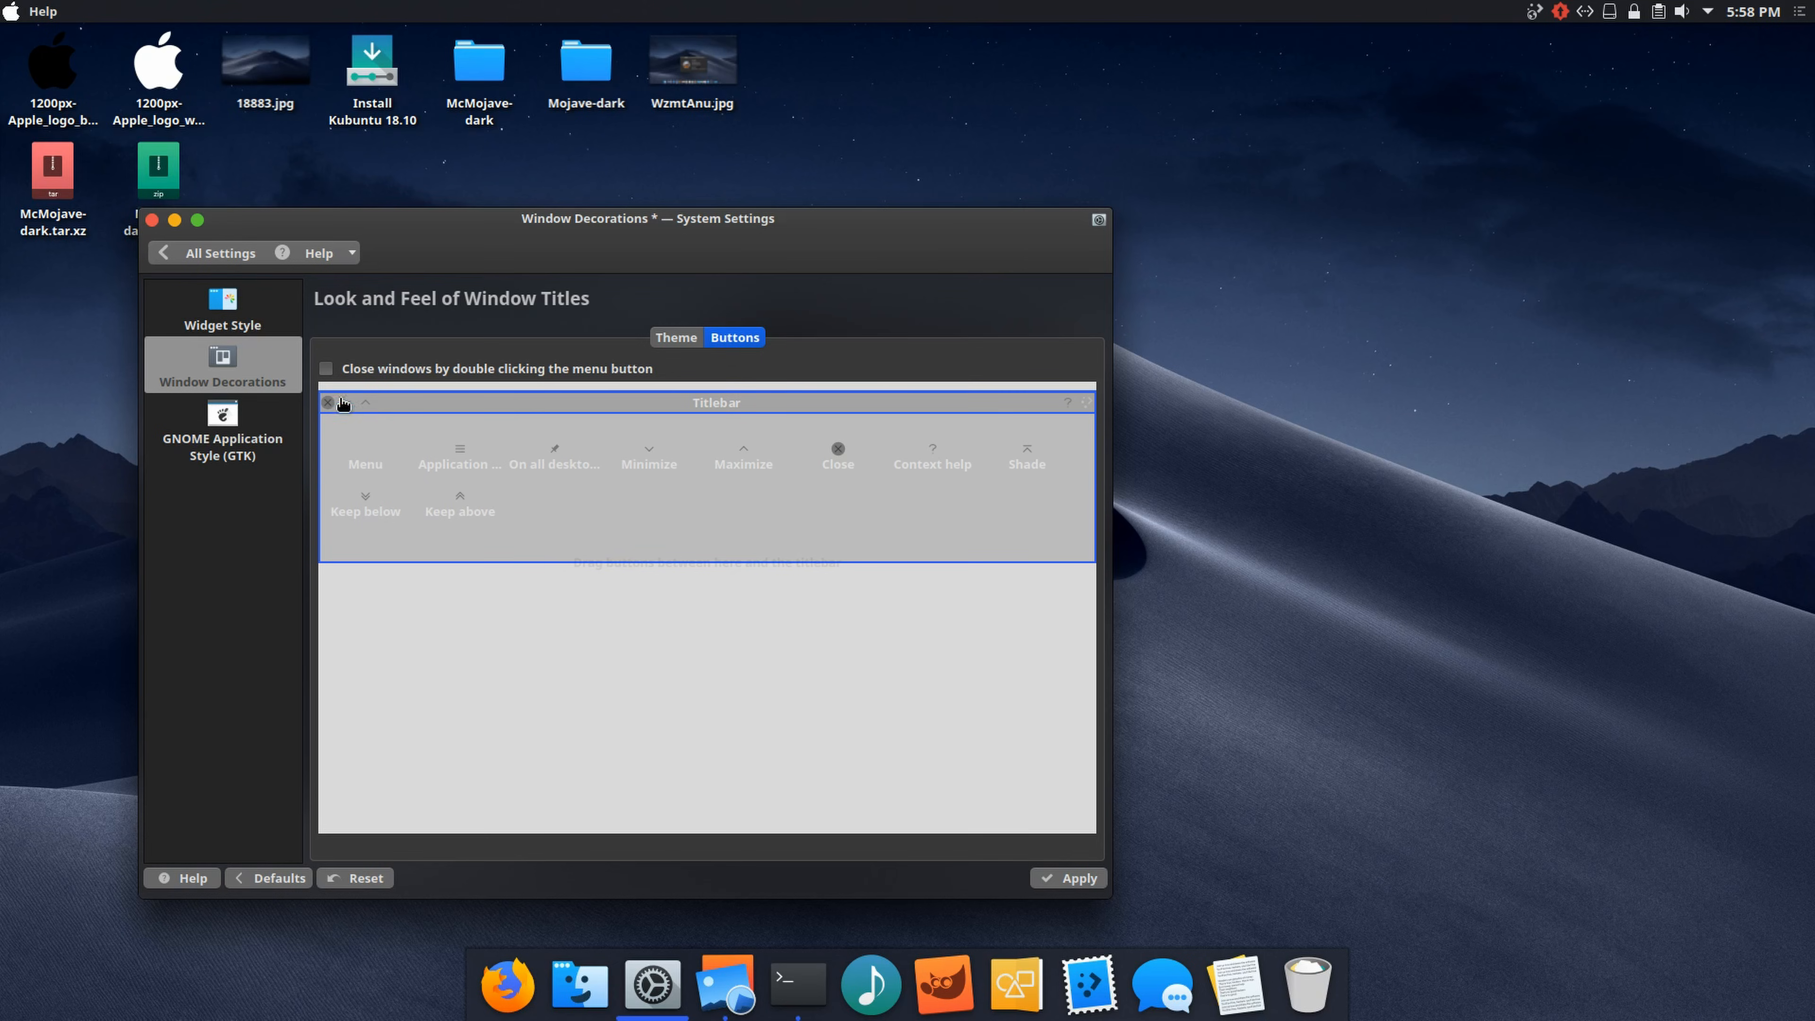
pyautogui.moveTo(350, 413)
pyautogui.mouseDown()
pyautogui.moveTo(319, 401)
pyautogui.moveTo(354, 417)
pyautogui.mouseUp()
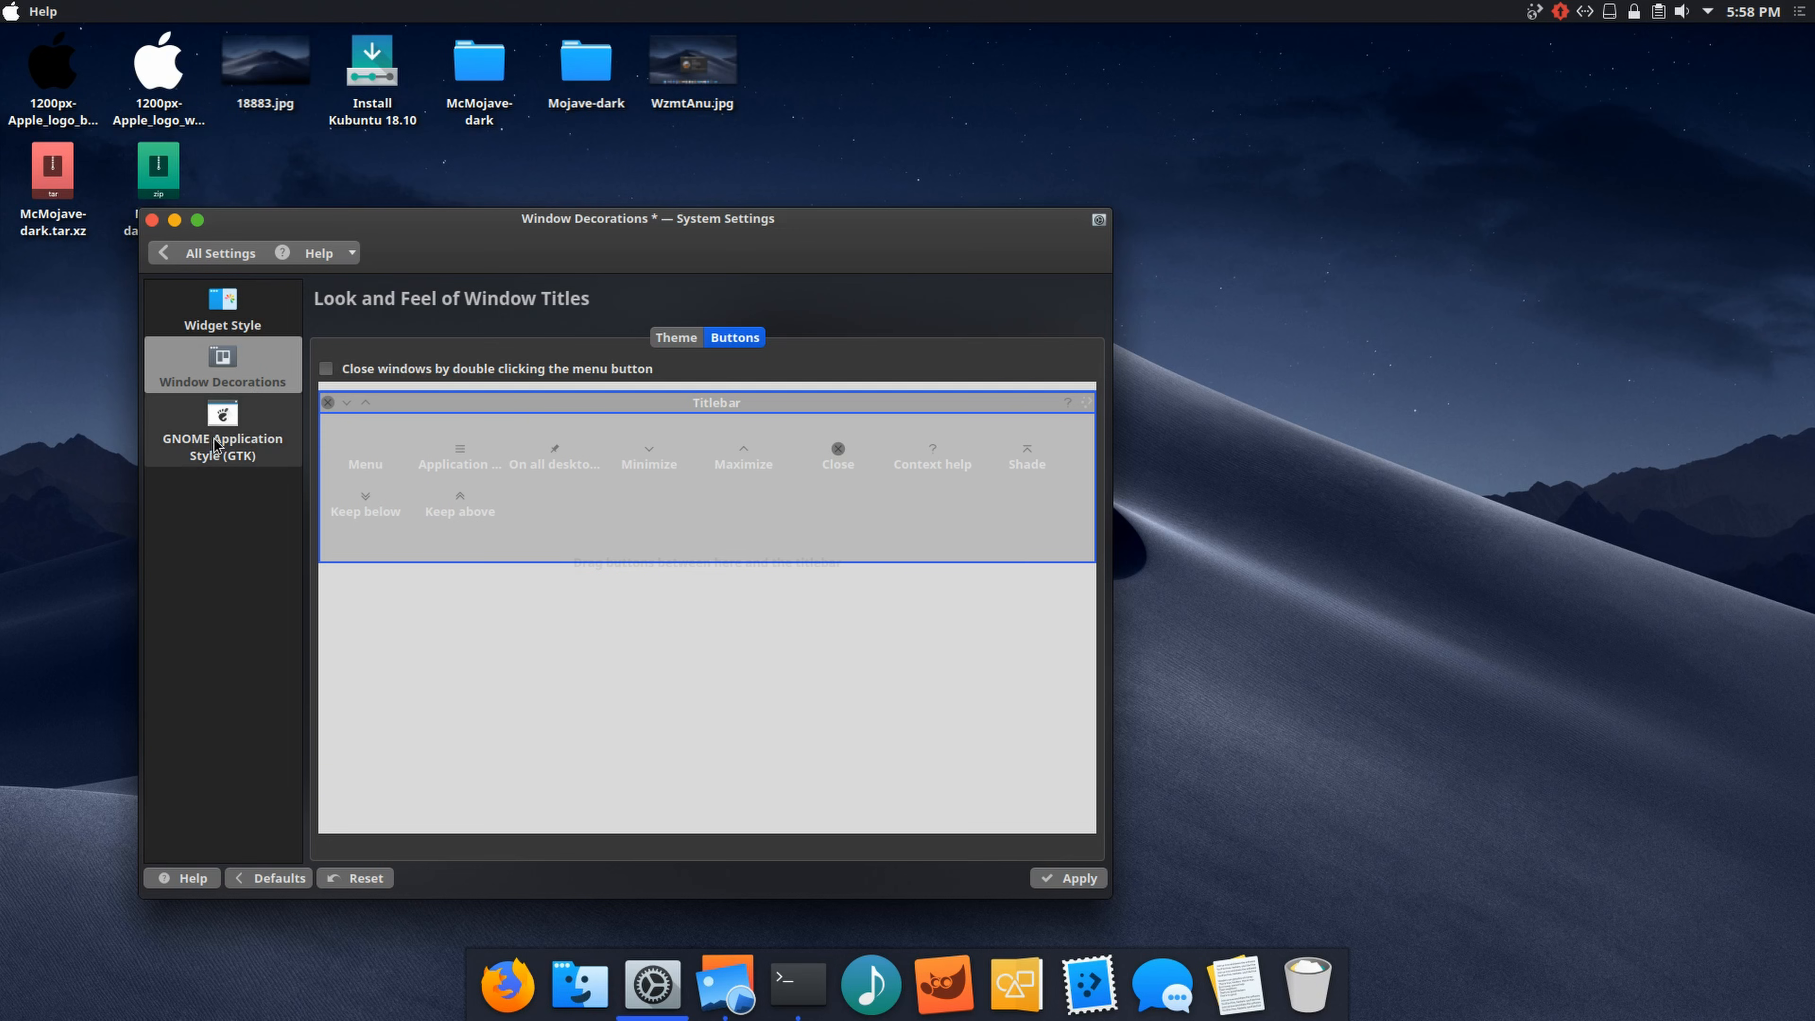
# Step: Open the GNOME Application Style (GTK) settings and examine the options for getting new themes and the GTK2 and GTK3 theme choices
pyautogui.click(607, 574)
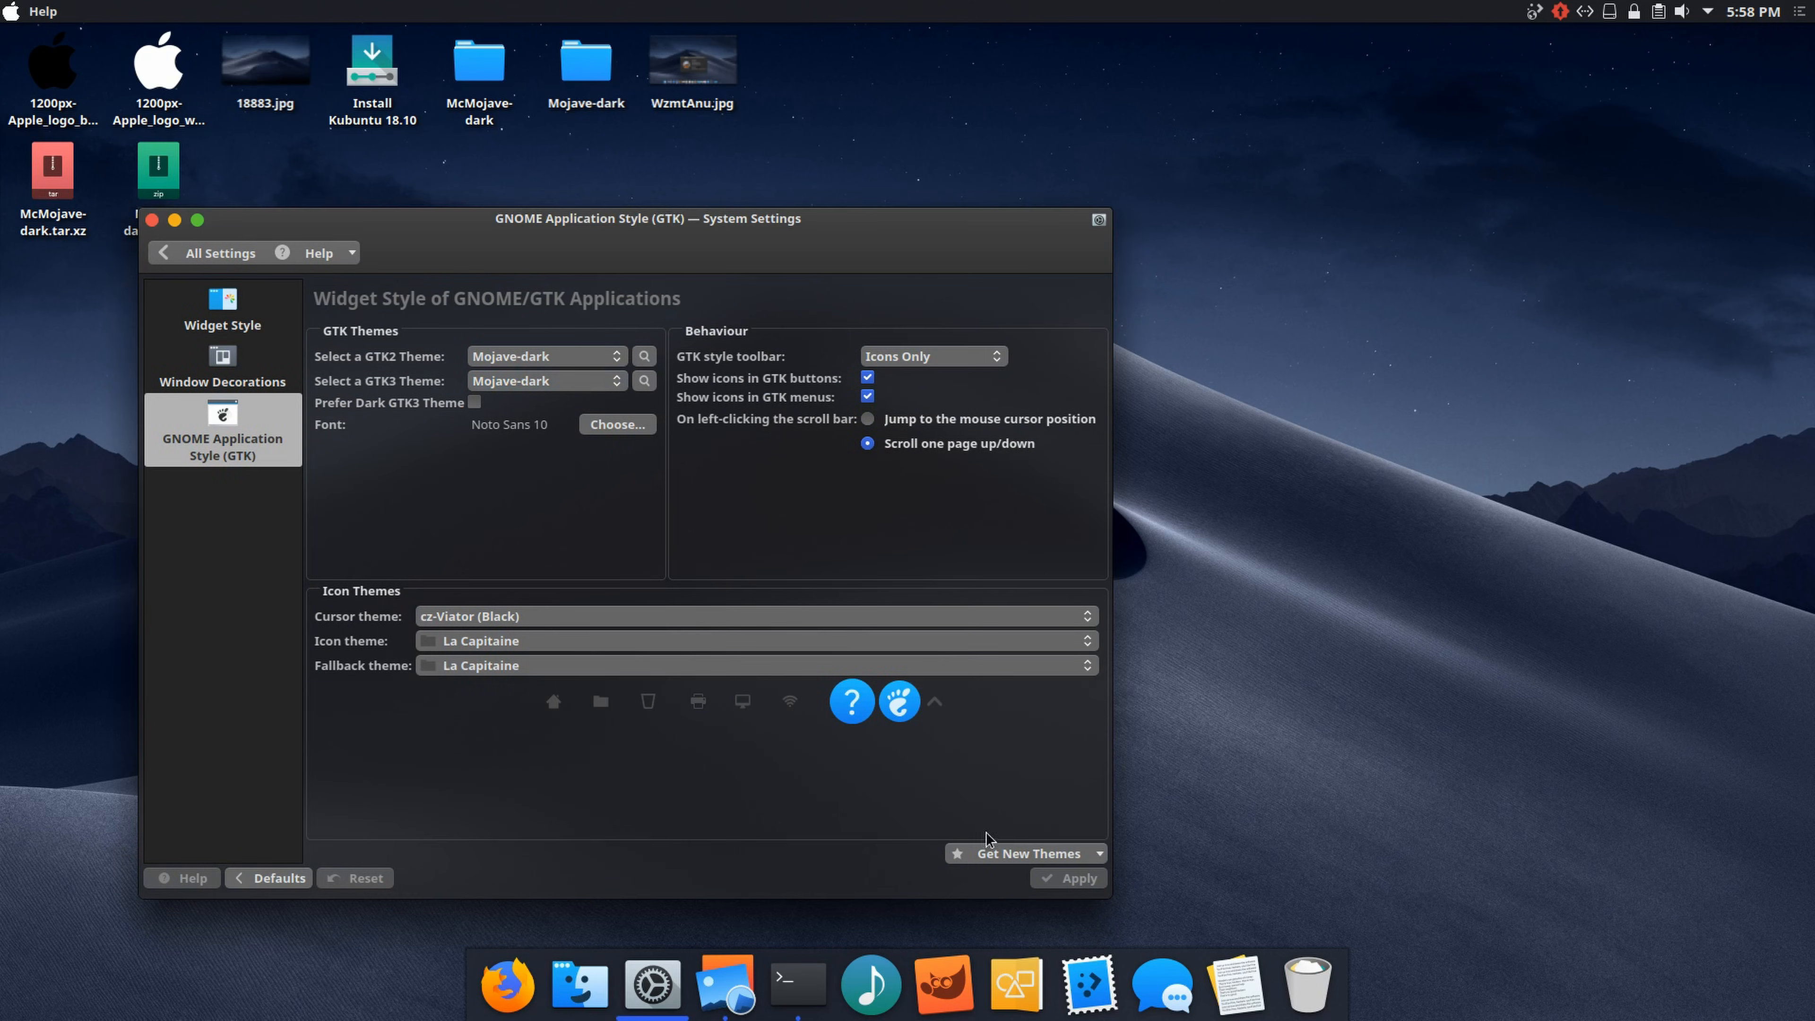
pyautogui.click(1012, 856)
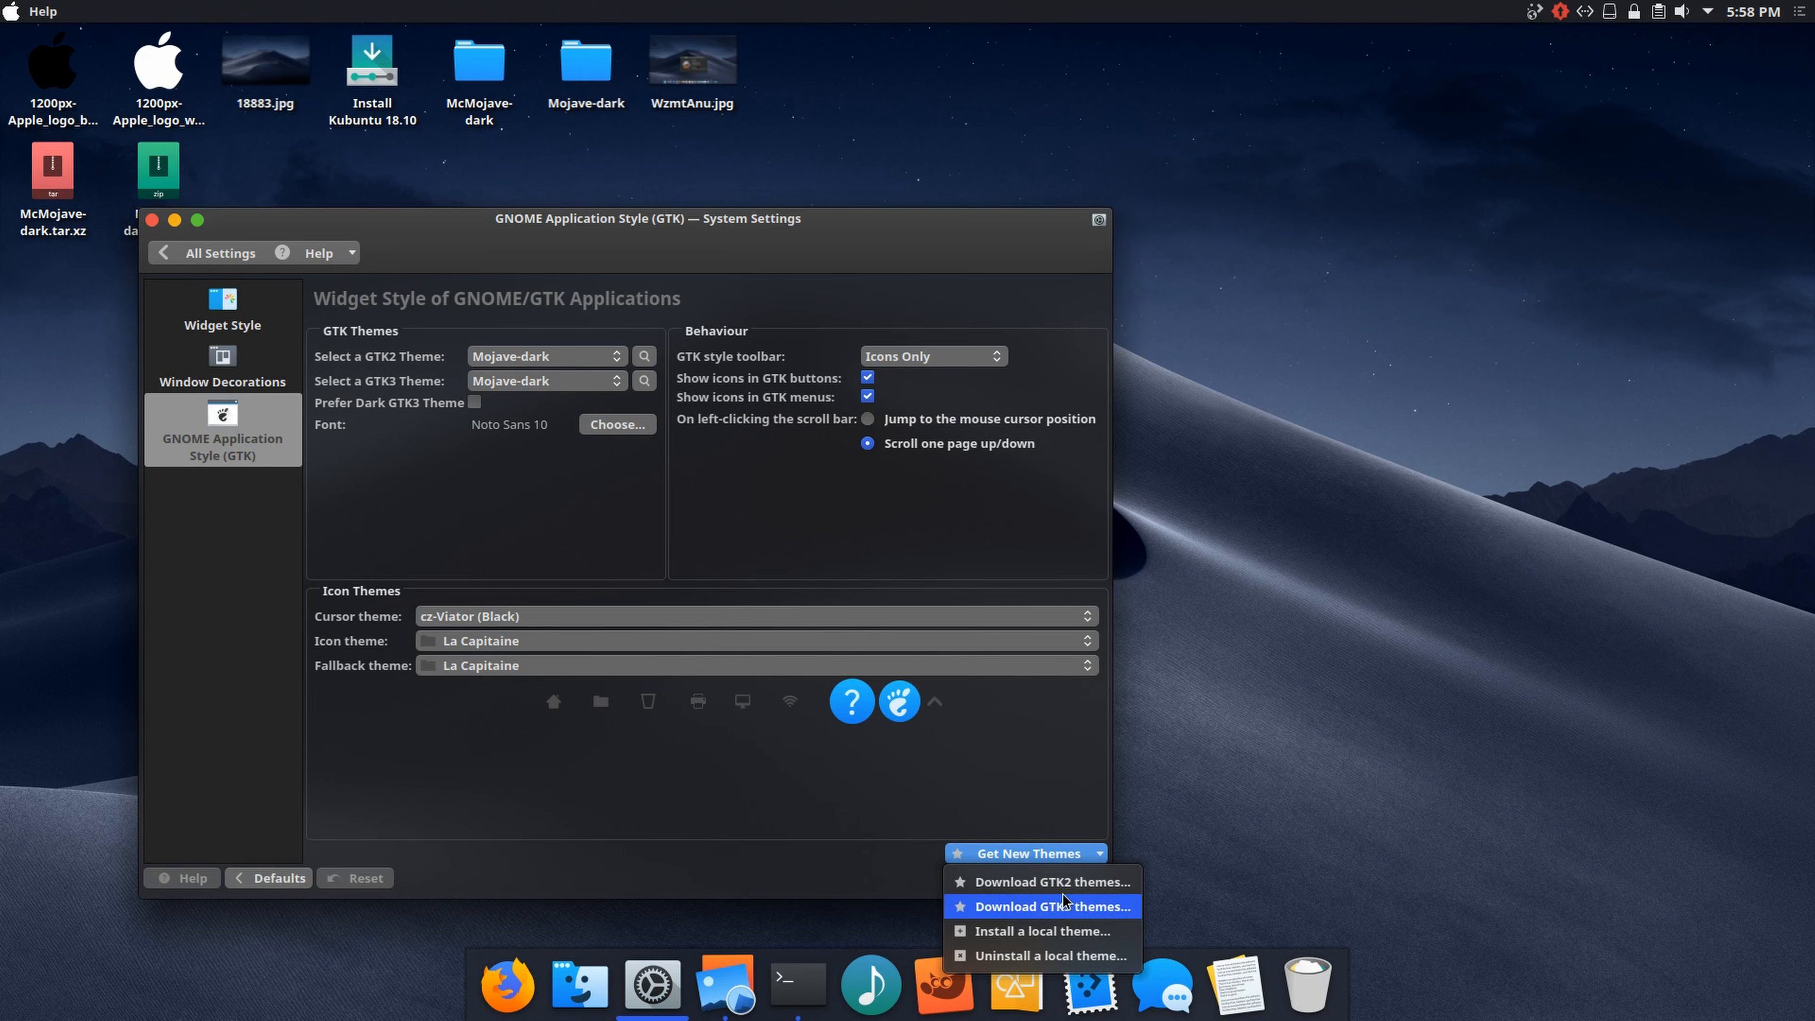
pyautogui.click(878, 716)
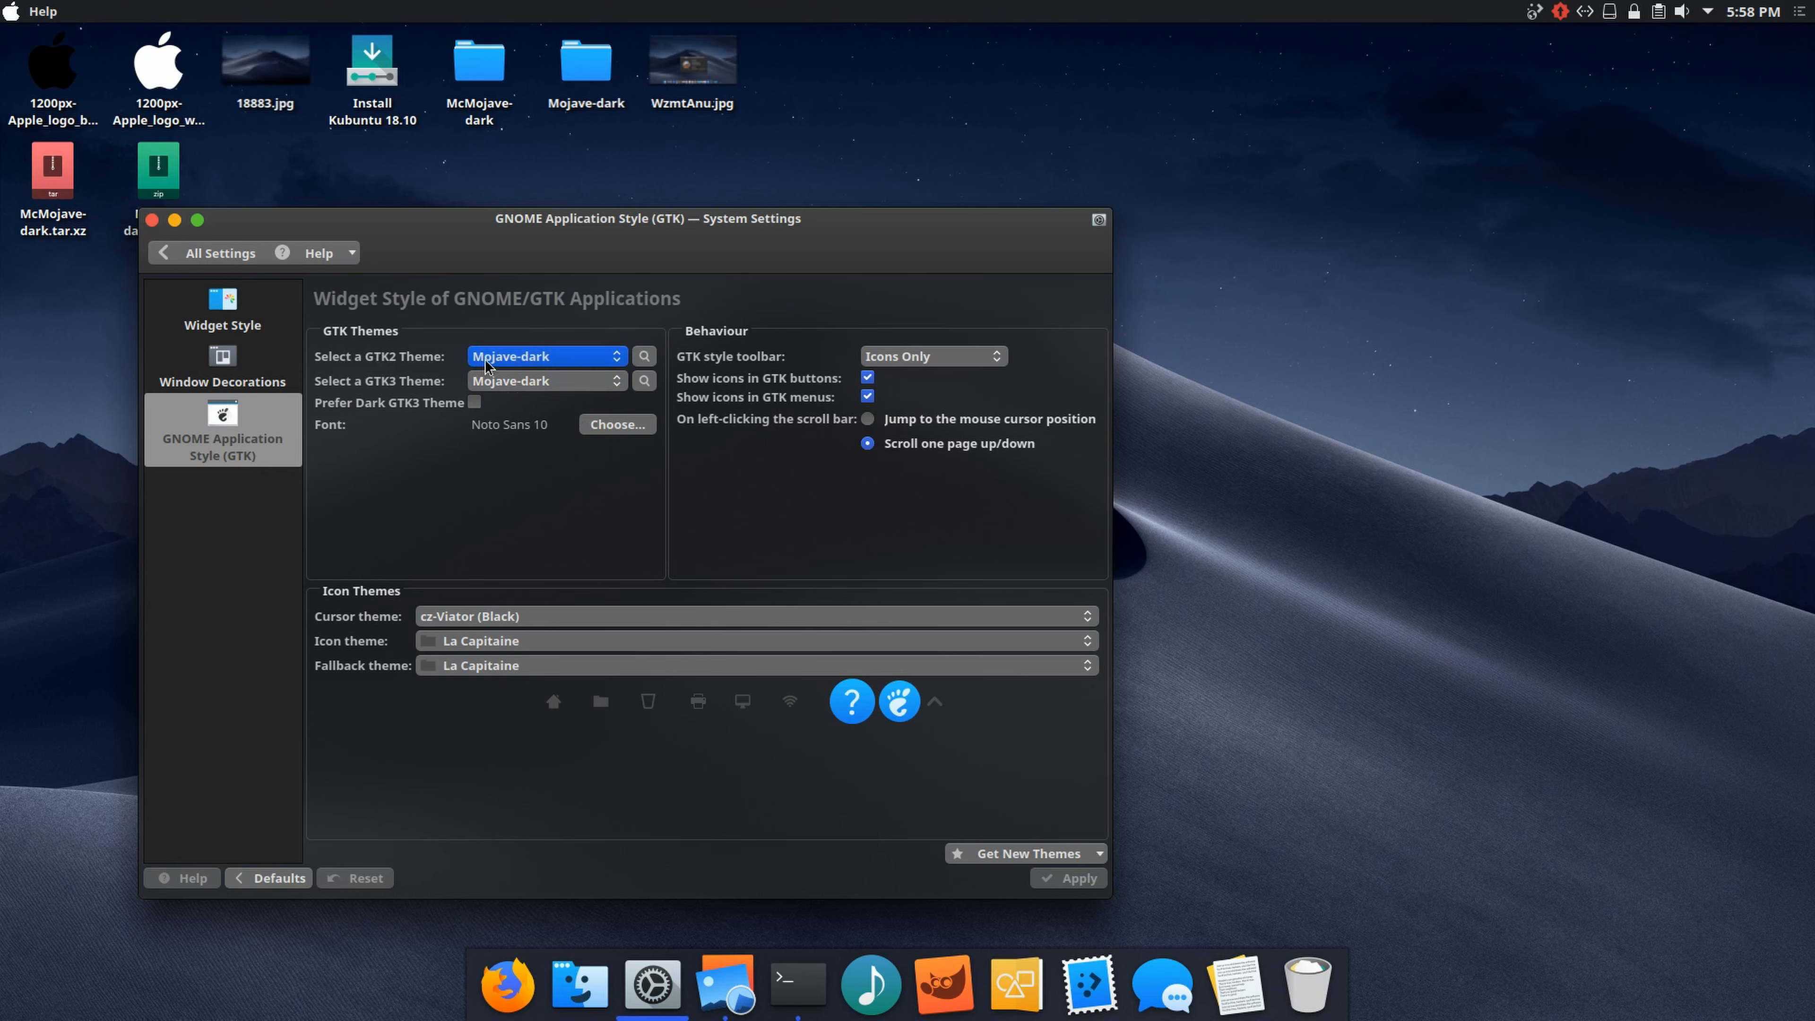
pyautogui.click(515, 379)
pyautogui.click(445, 448)
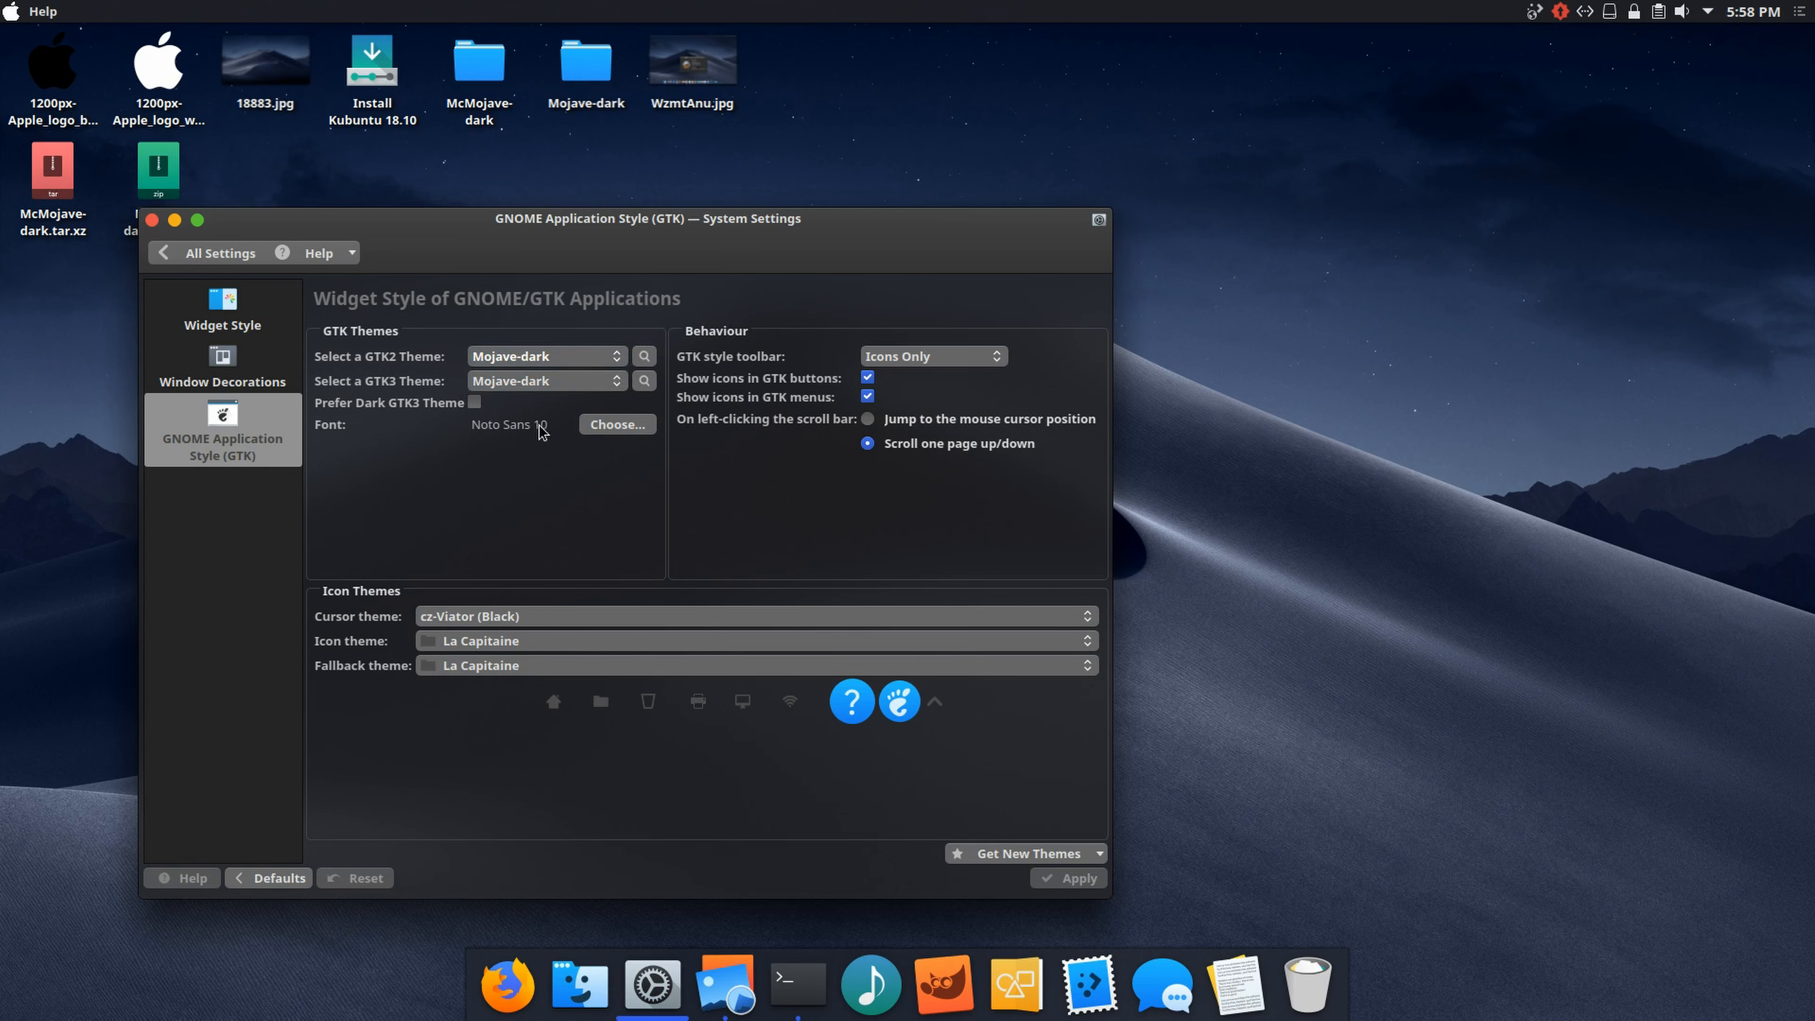
# Step: Set the GTK application font to Noto Sans Bold, size 10
pyautogui.click(618, 423)
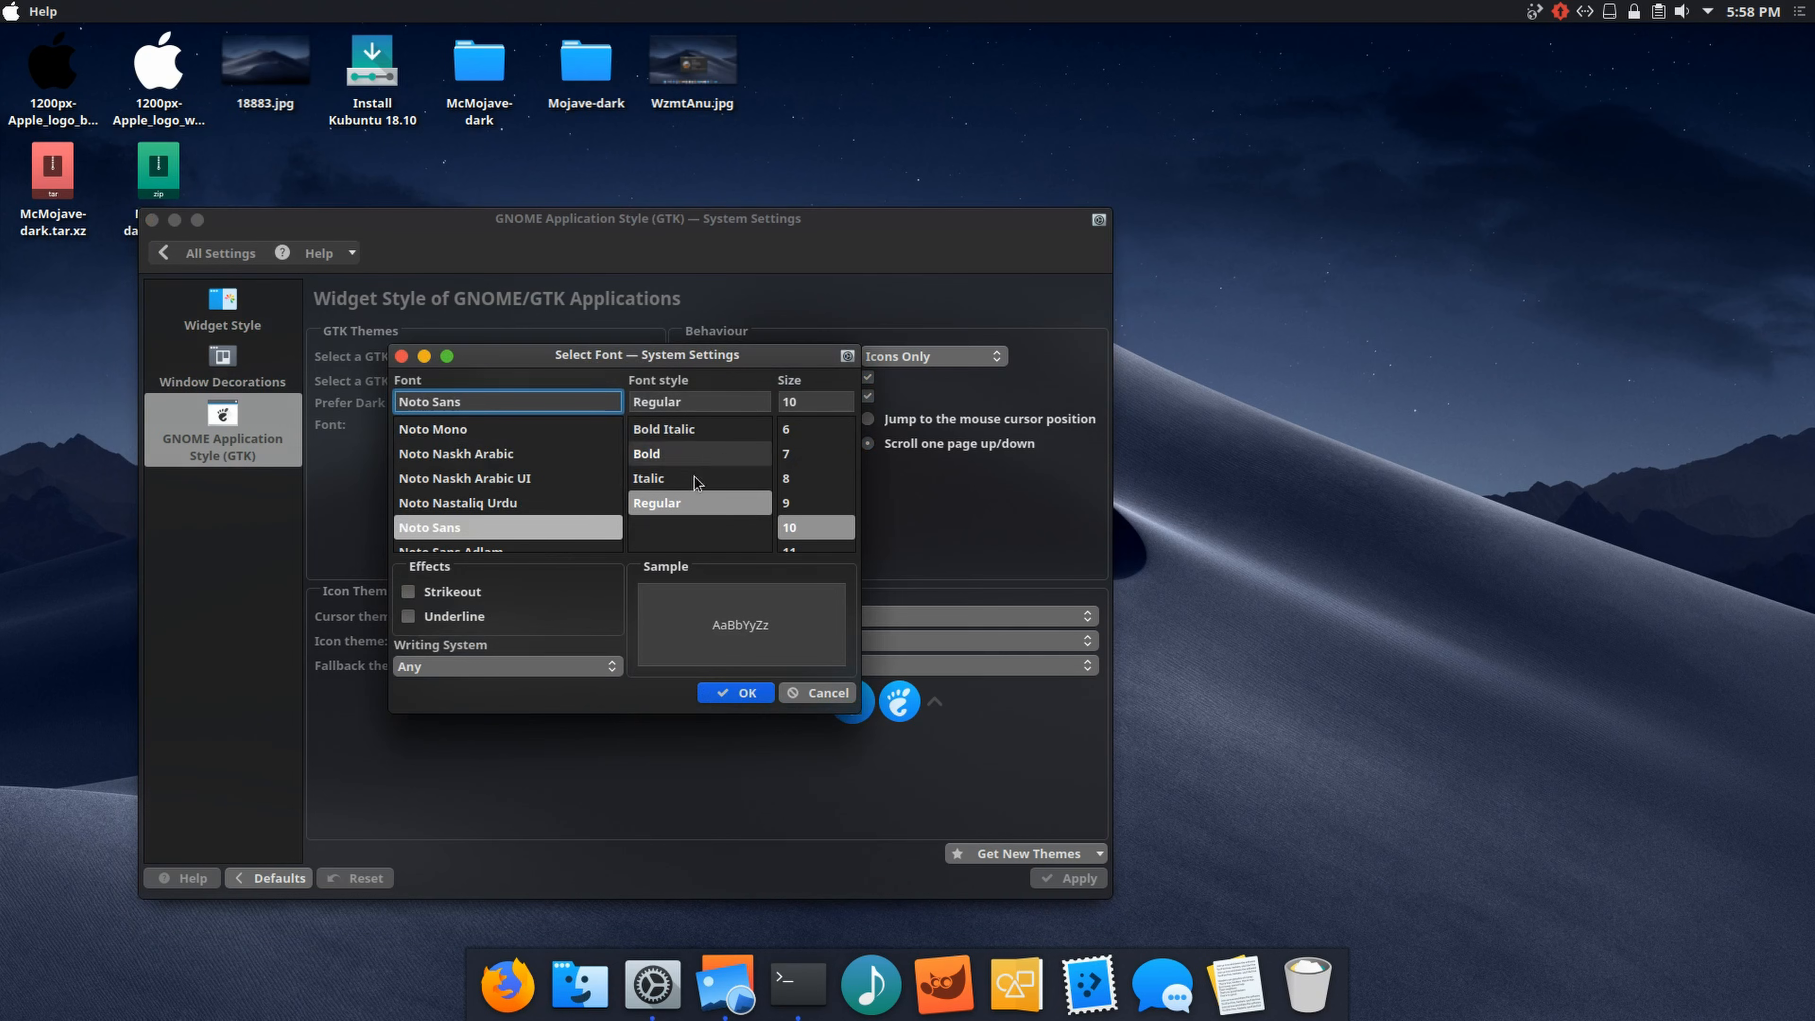
pyautogui.click(661, 452)
pyautogui.click(743, 692)
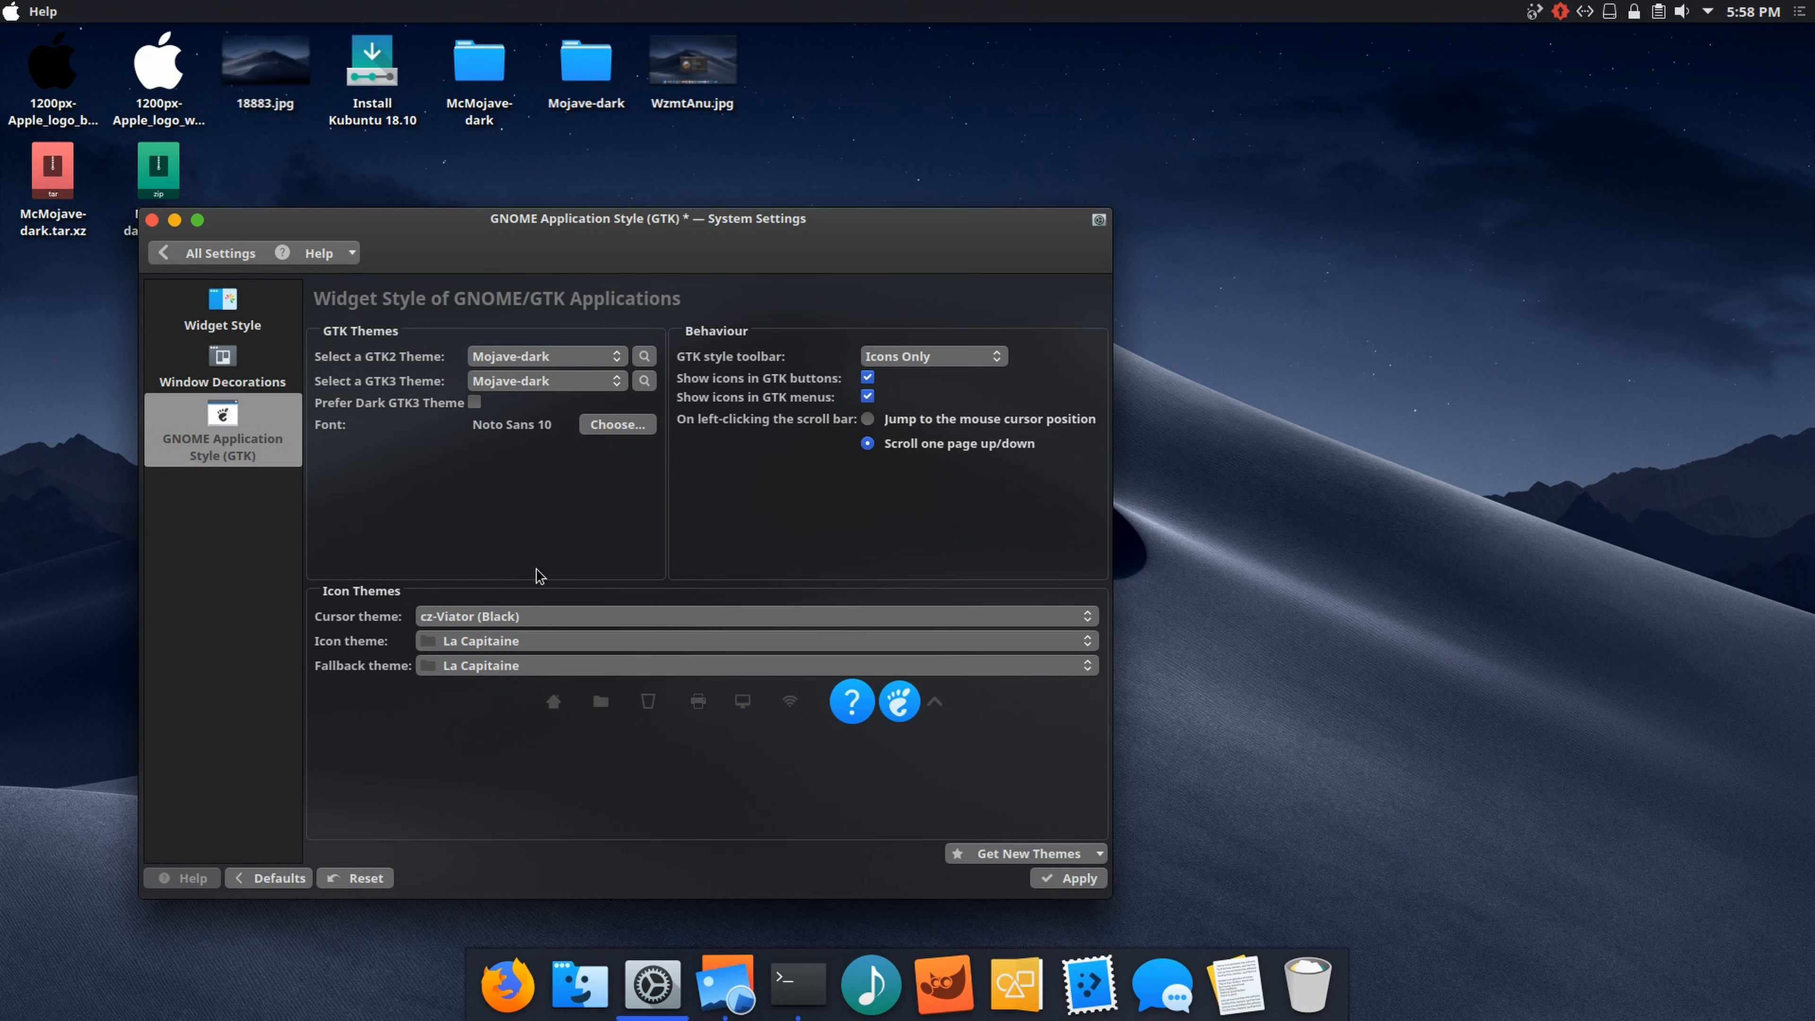
# Step: Examine the available GTK cursor themes and icon themes, keeping cz-Viator (Black) and La Capitaine selected
pyautogui.click(442, 626)
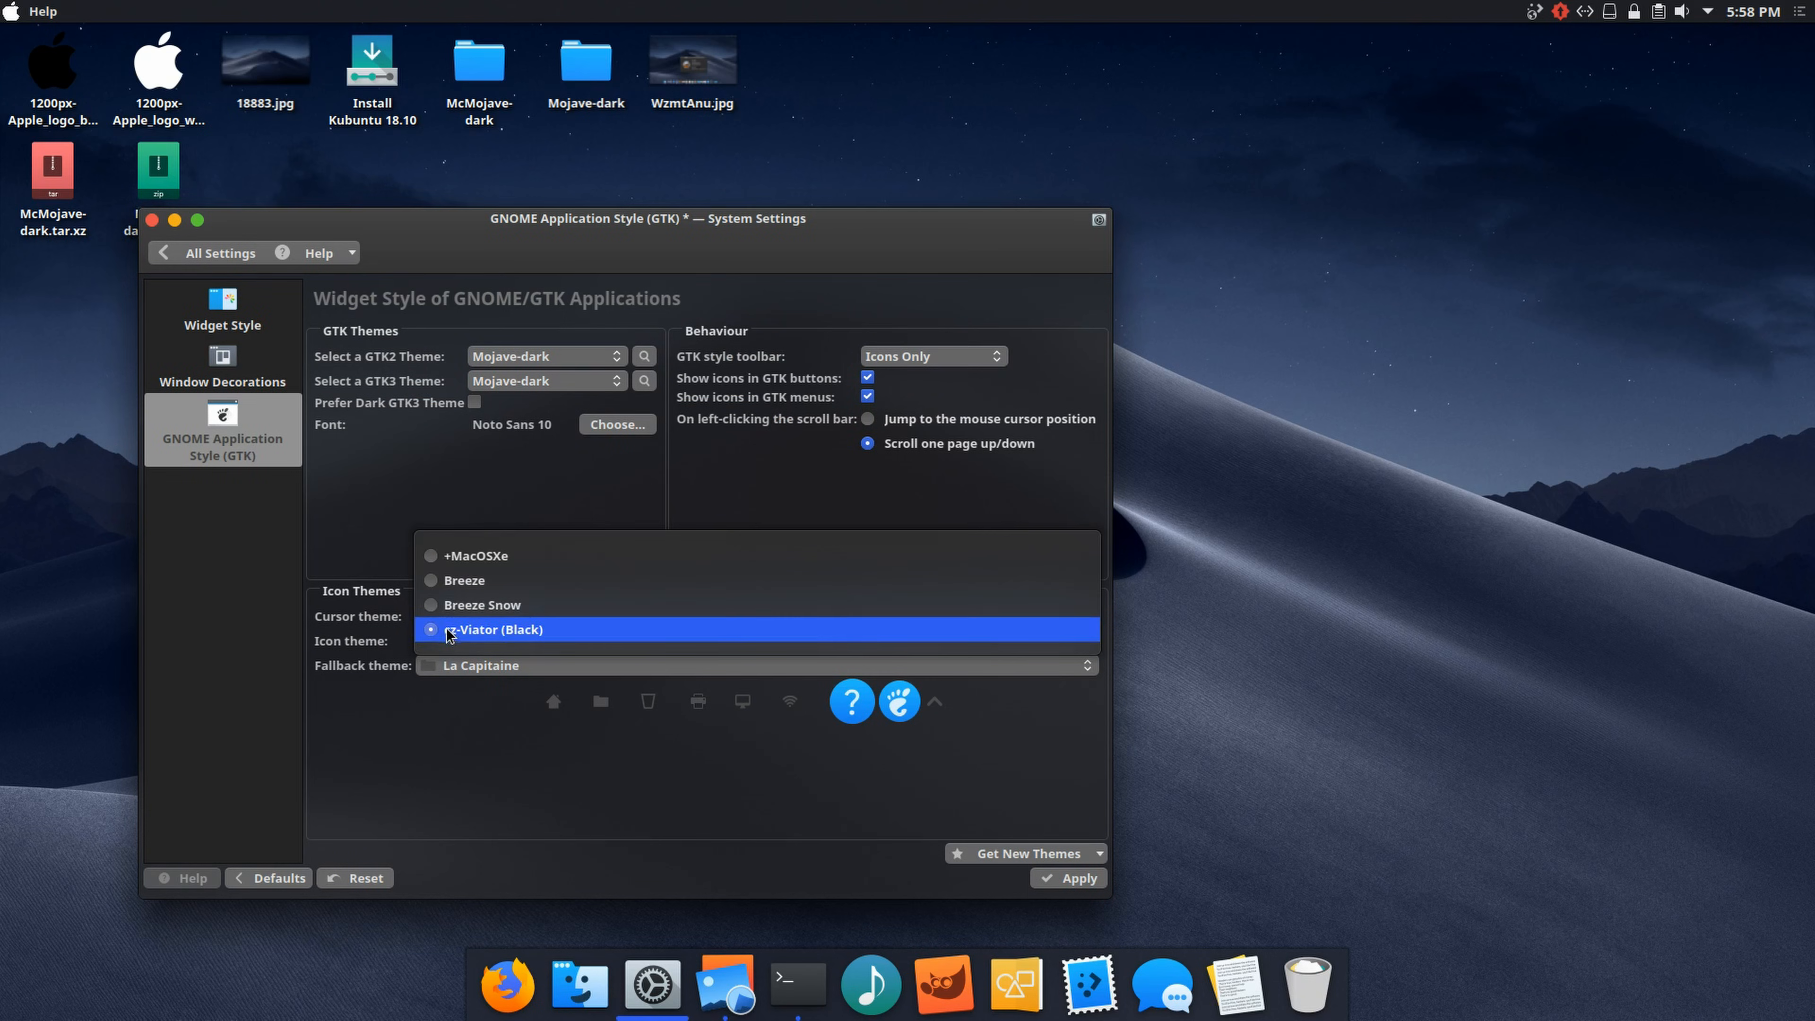
pyautogui.click(400, 548)
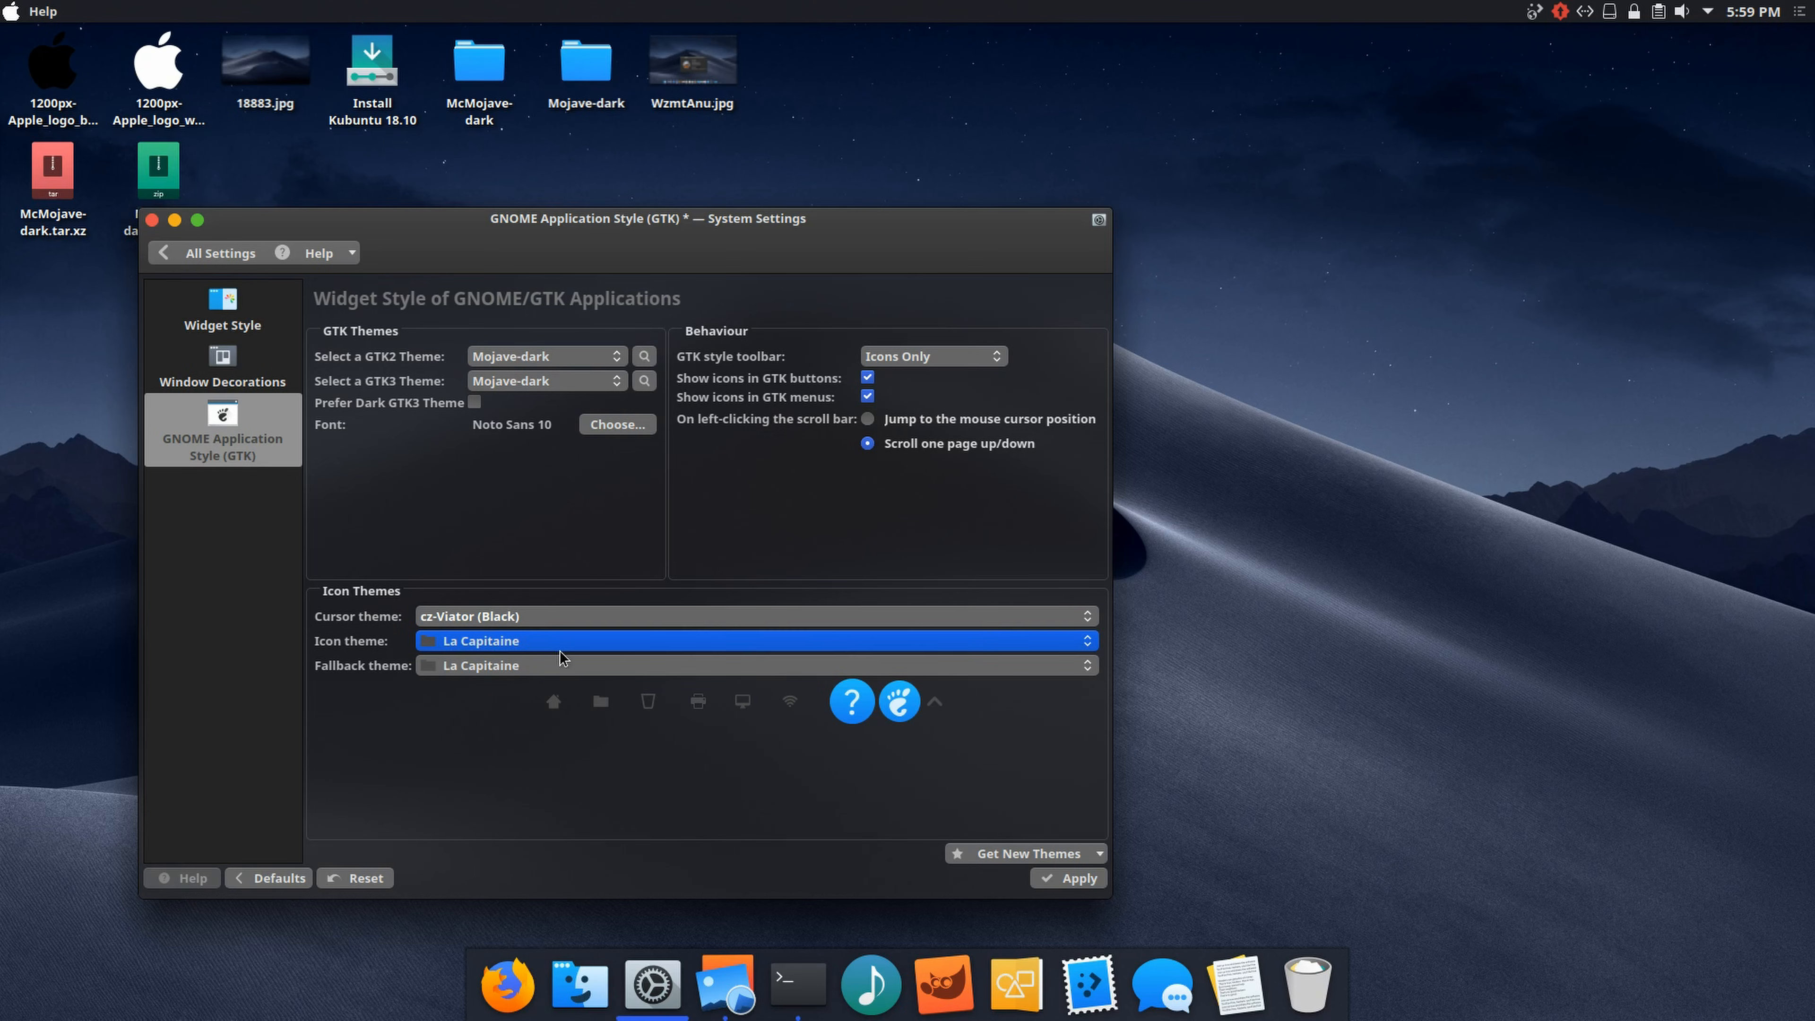
pyautogui.click(470, 645)
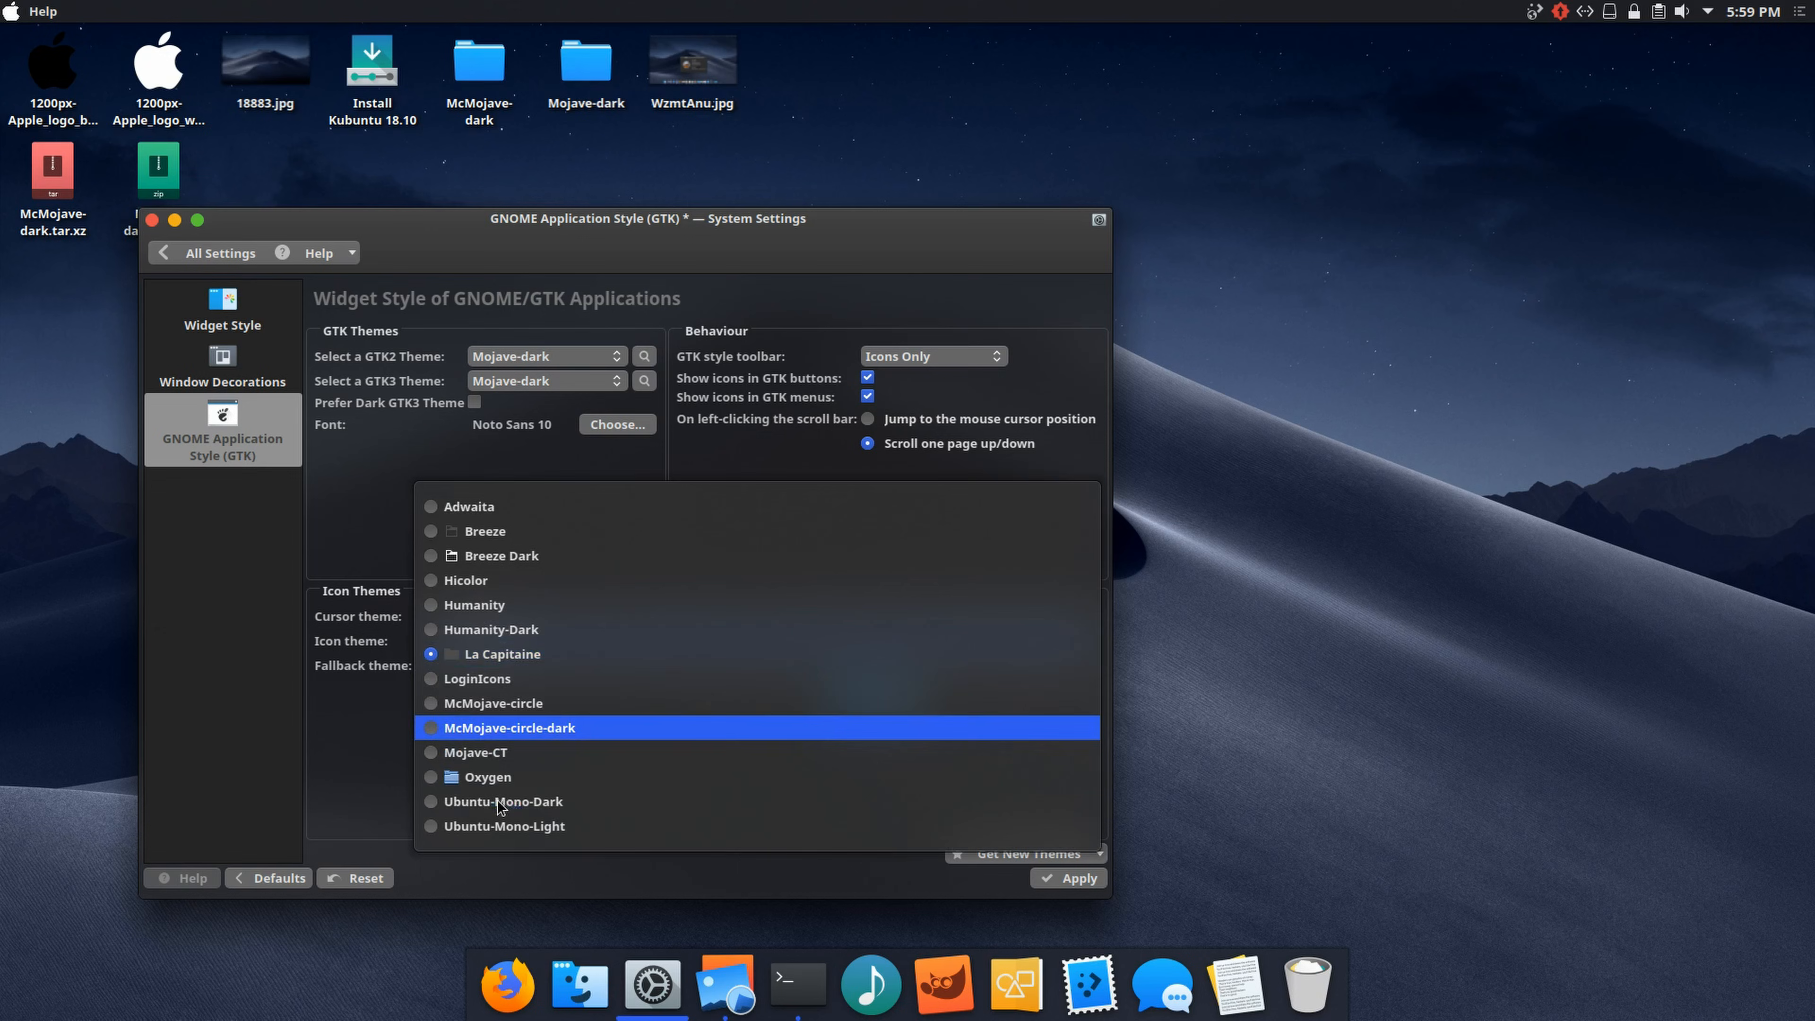
pyautogui.click(432, 654)
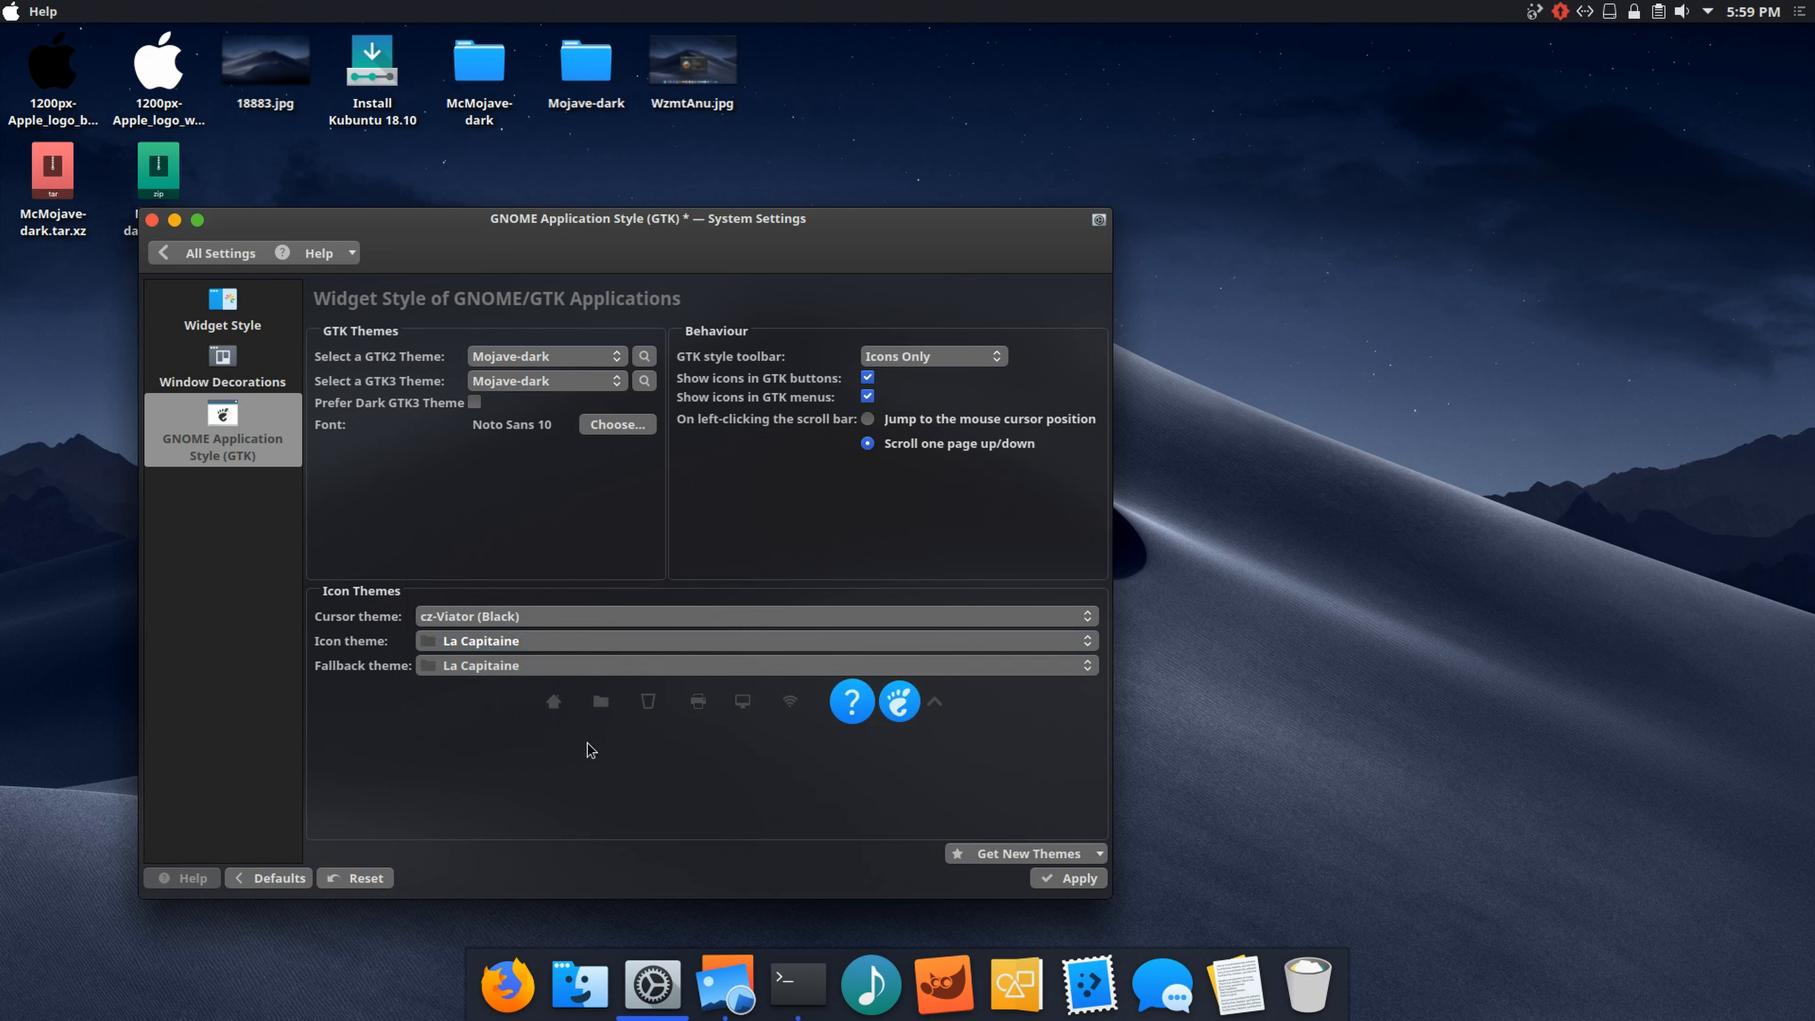
# Step: Search the application launcher for "gedit", launch Text Editor to view its GTK styling, and close it
pyautogui.click(12, 13)
pyautogui.write('gedit')
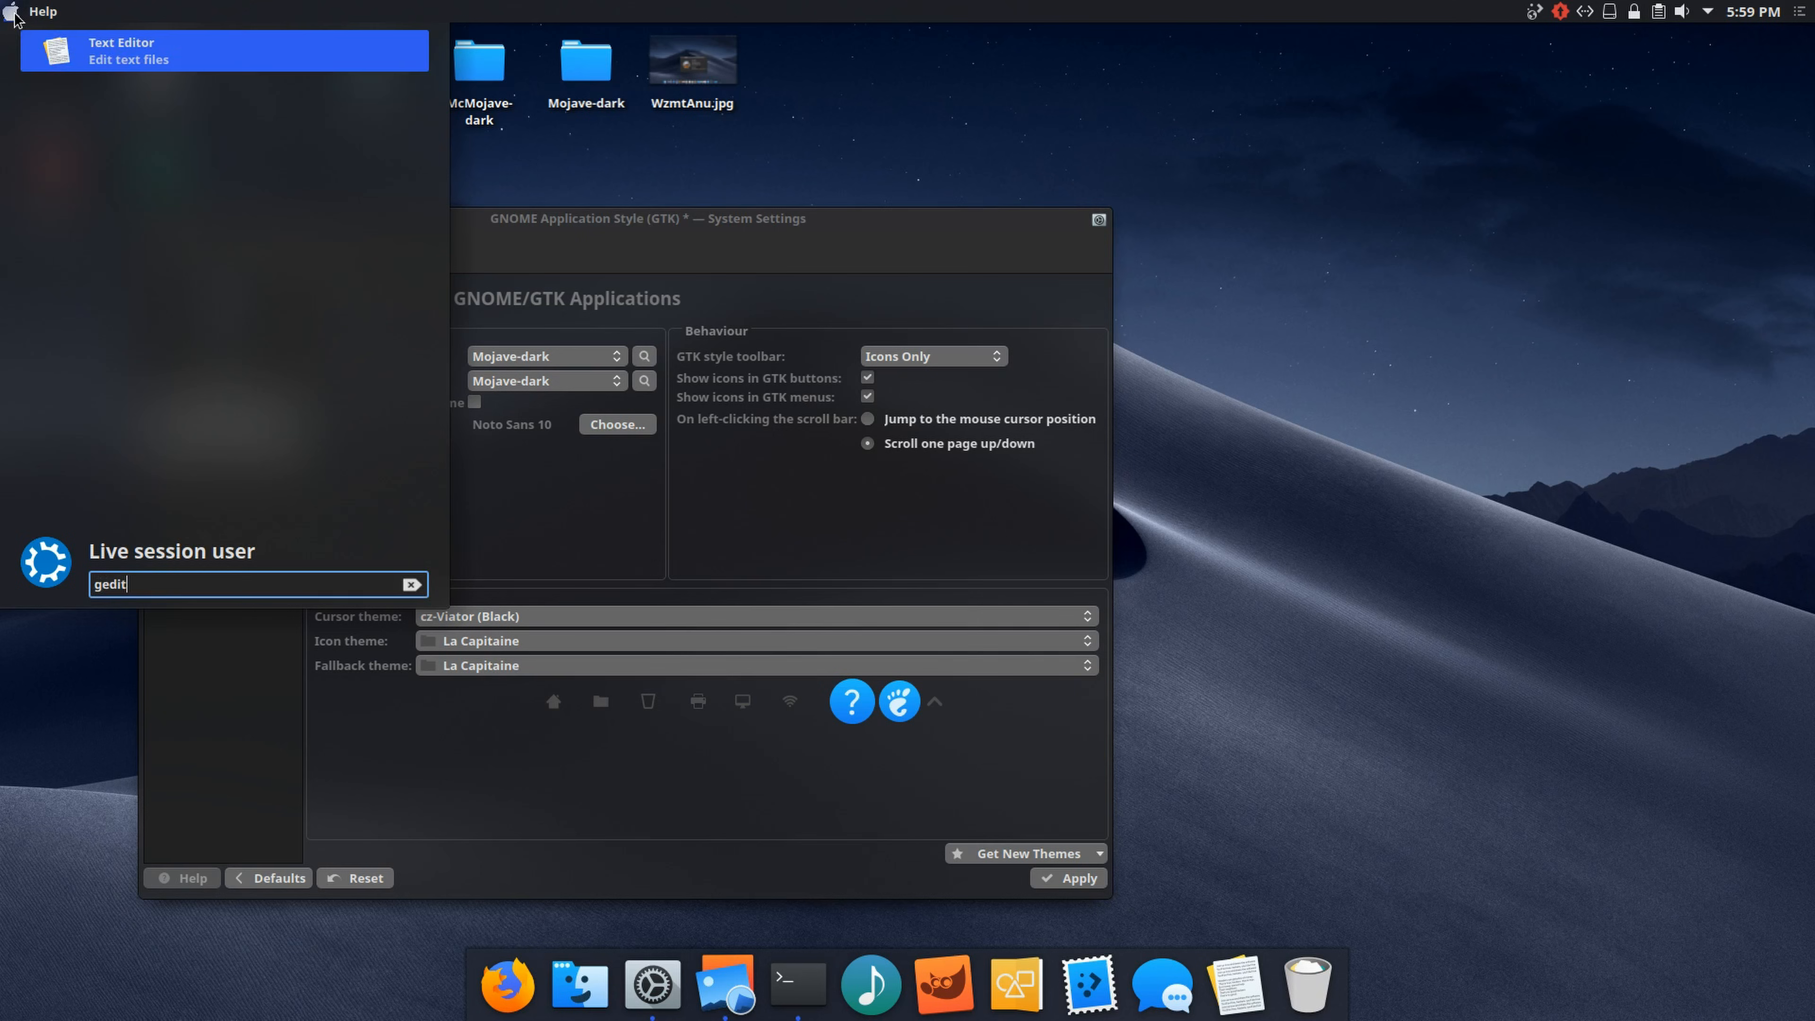
pyautogui.press('Return')
pyautogui.moveTo(1138, 49); pyautogui.dragTo(632, 146)
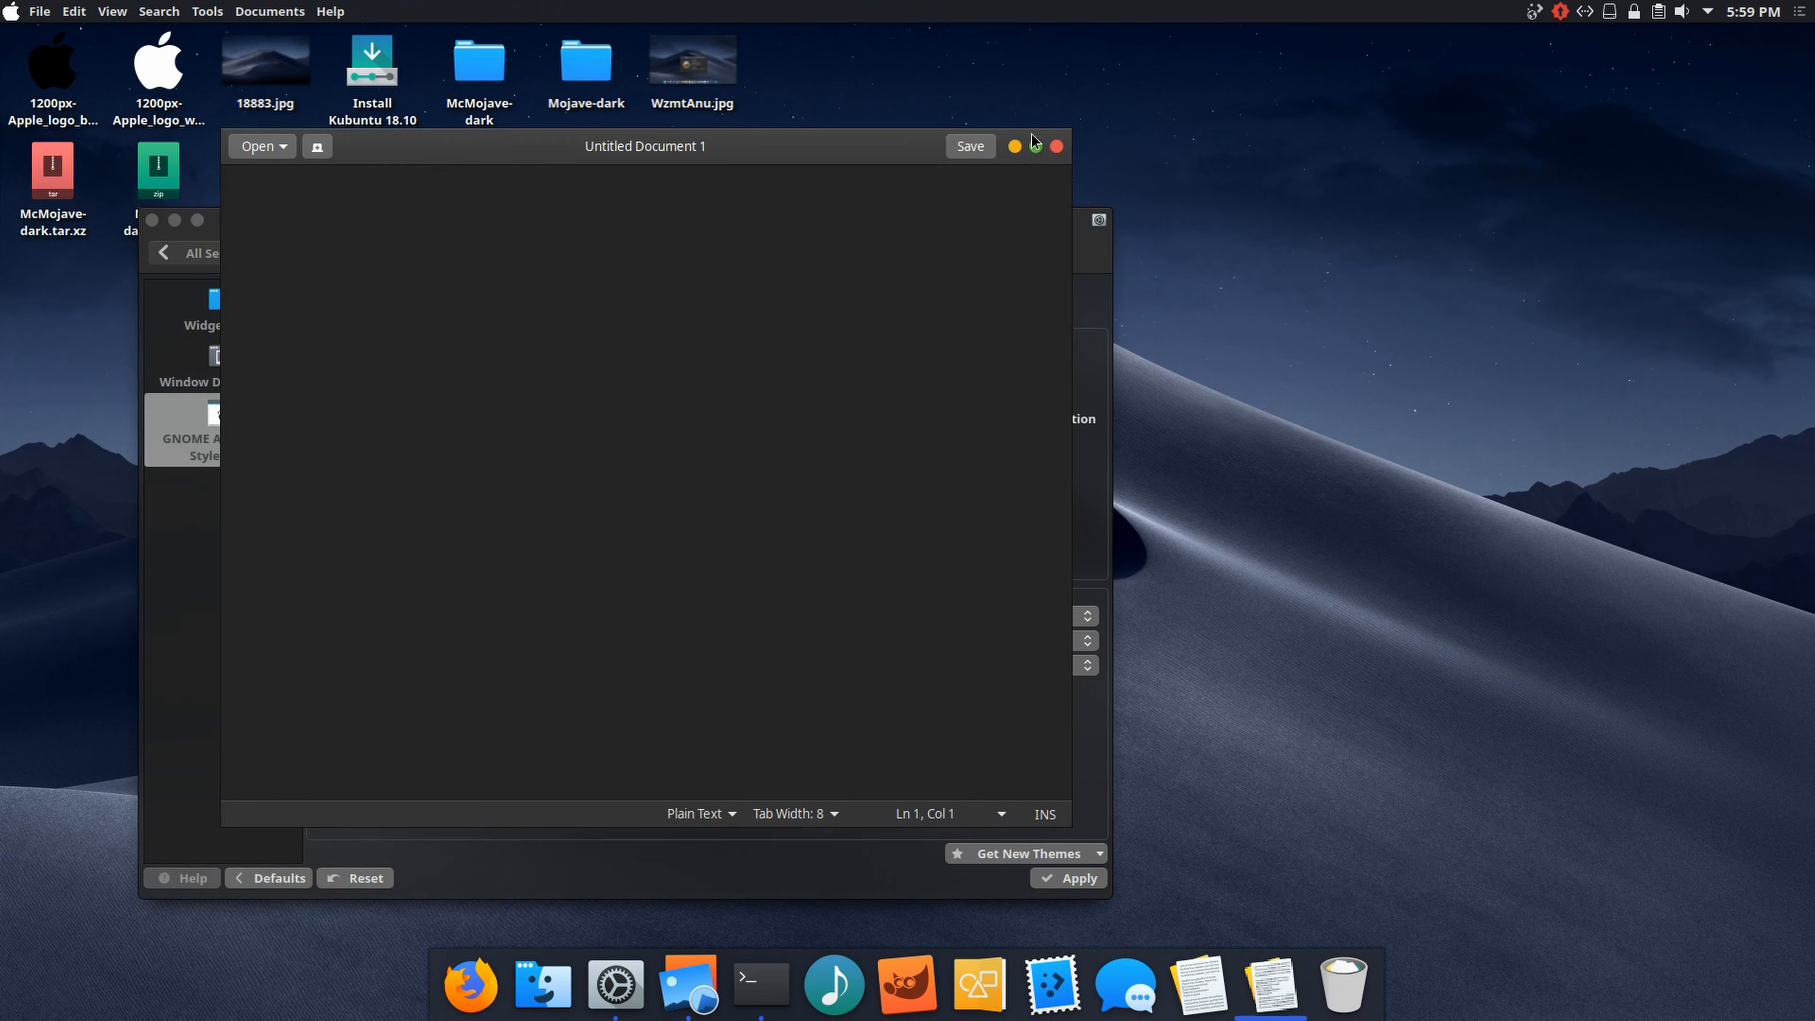
pyautogui.click(1057, 146)
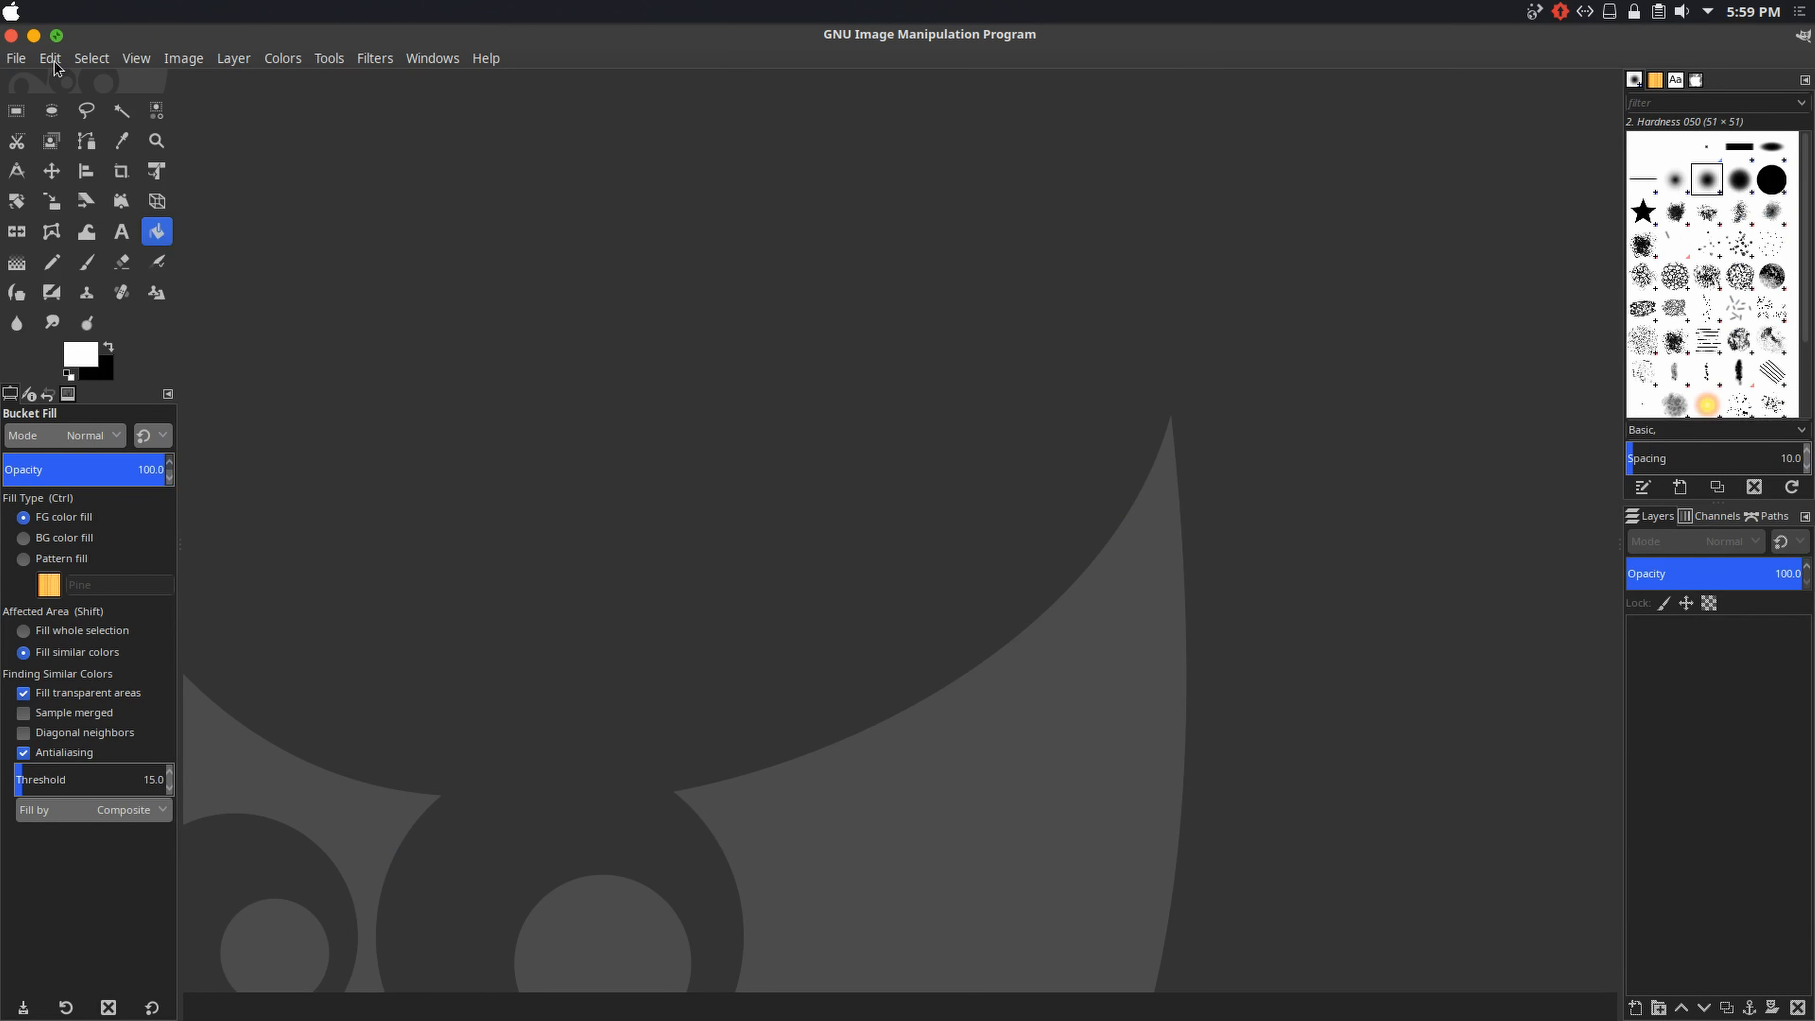
# Step: View the GTK theme's appearance in GNU Image Manipulation Program and close the program
pyautogui.click(55, 65)
pyautogui.click(11, 35)
pyautogui.click(11, 35)
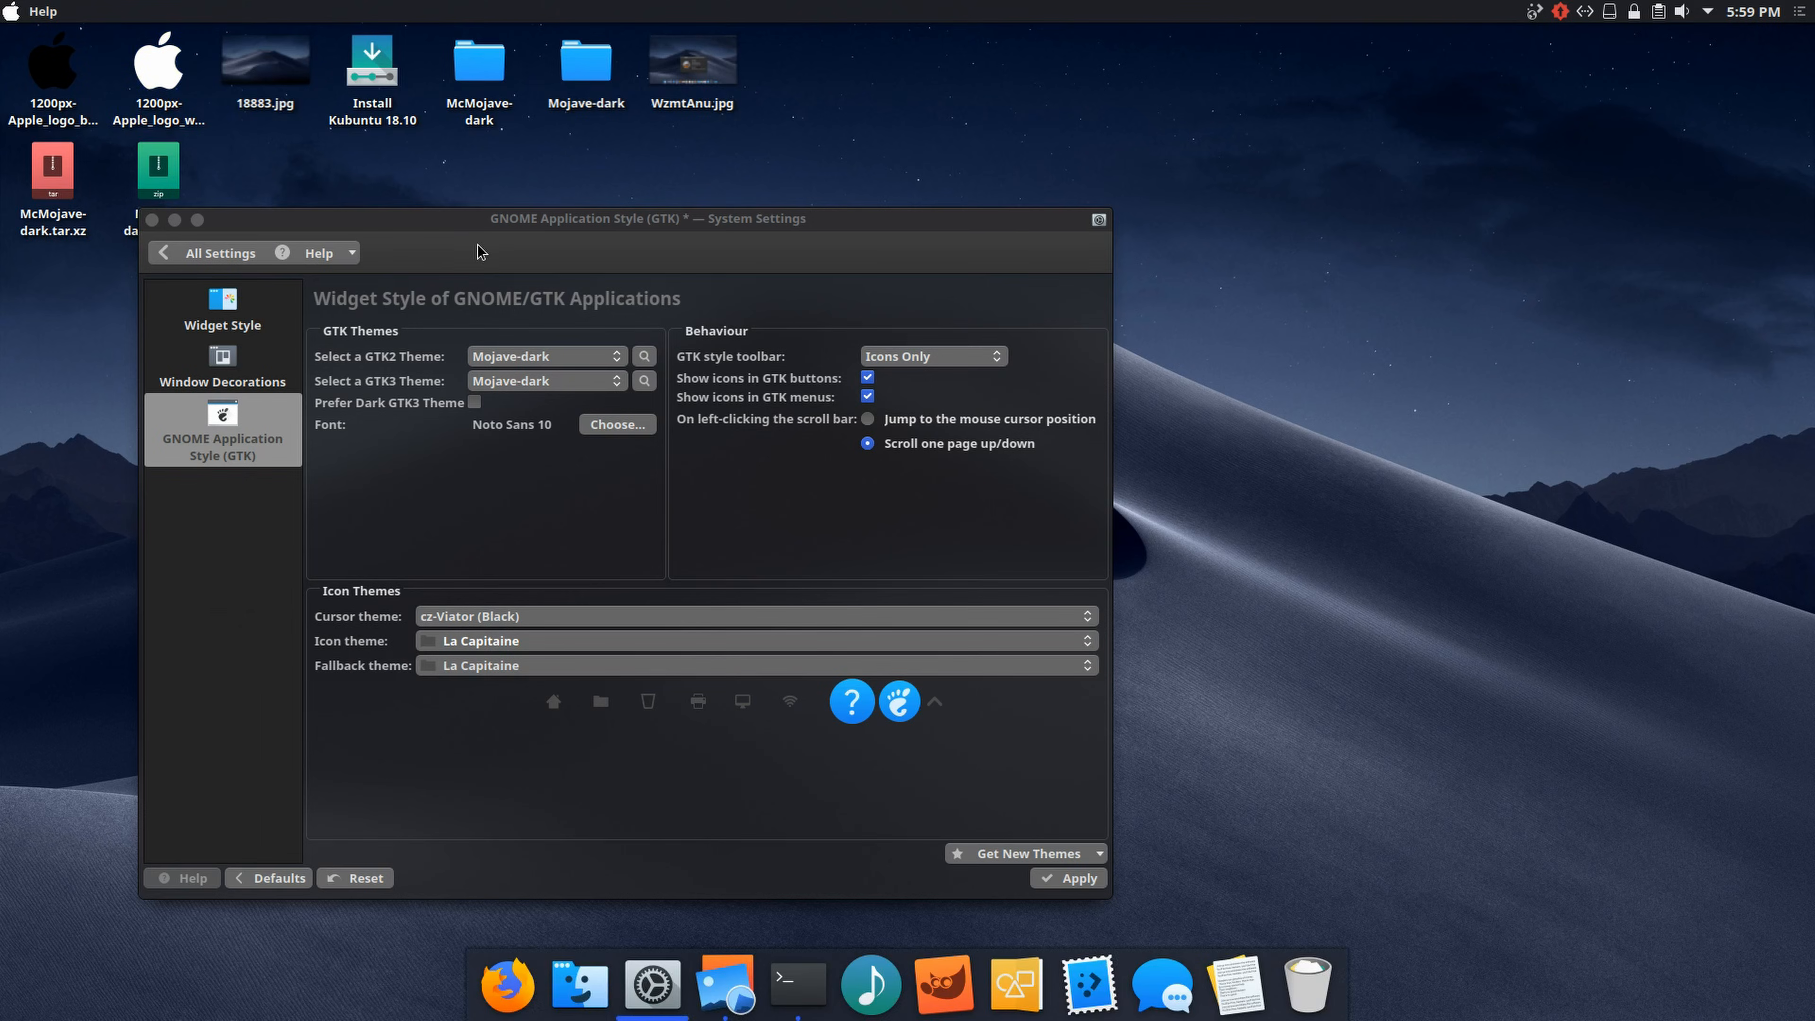
# Step: Discard the pending GTK settings changes and open the Desktop Theme page of the Workspace Theme settings
pyautogui.click(165, 254)
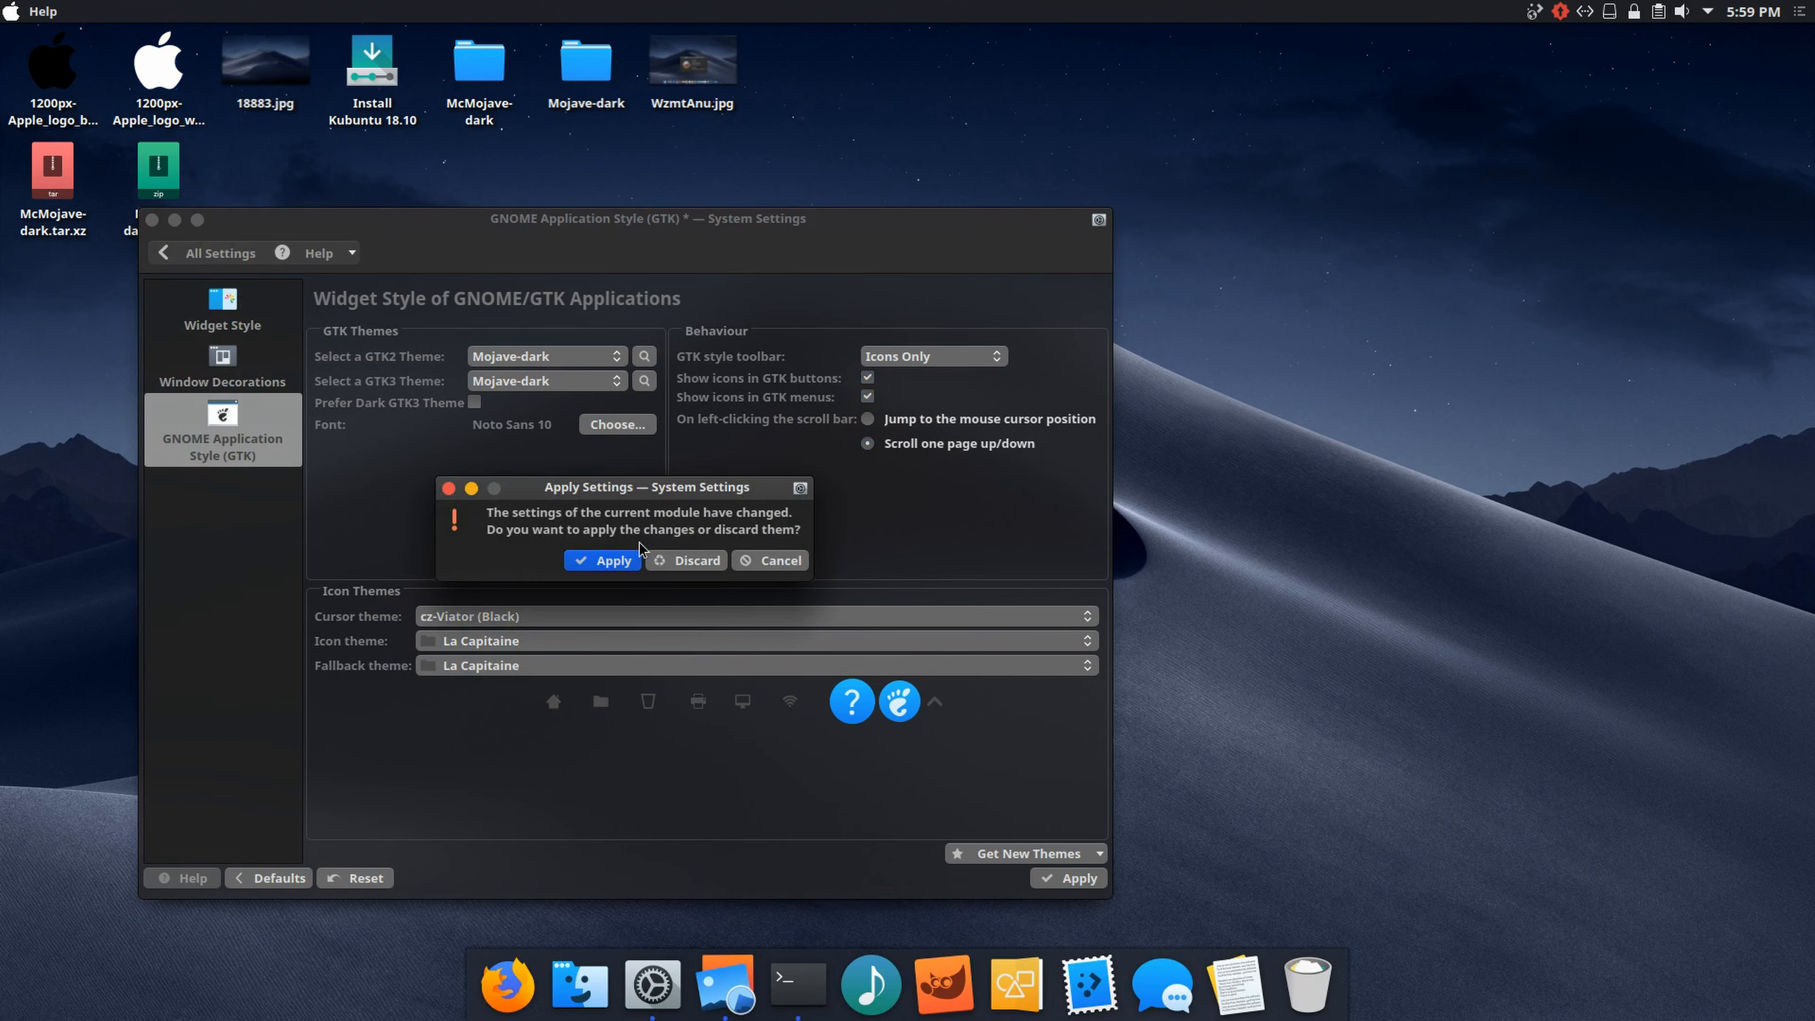
pyautogui.click(687, 560)
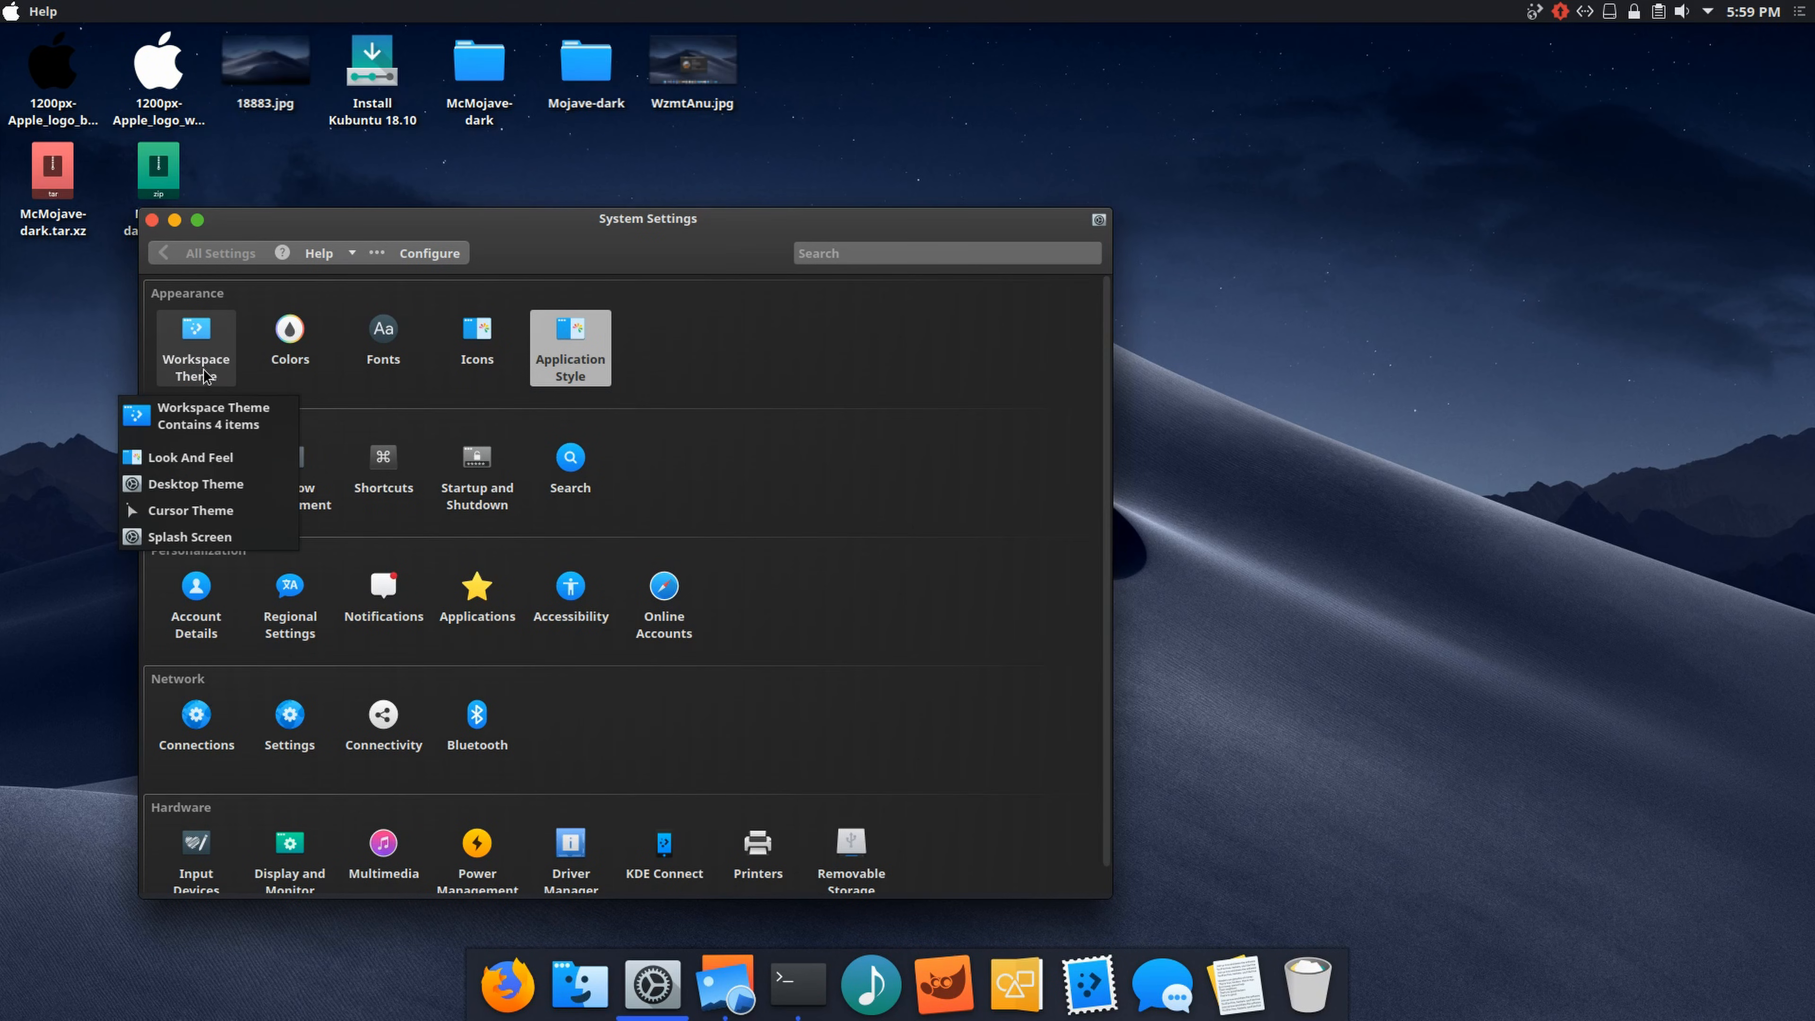
pyautogui.click(220, 344)
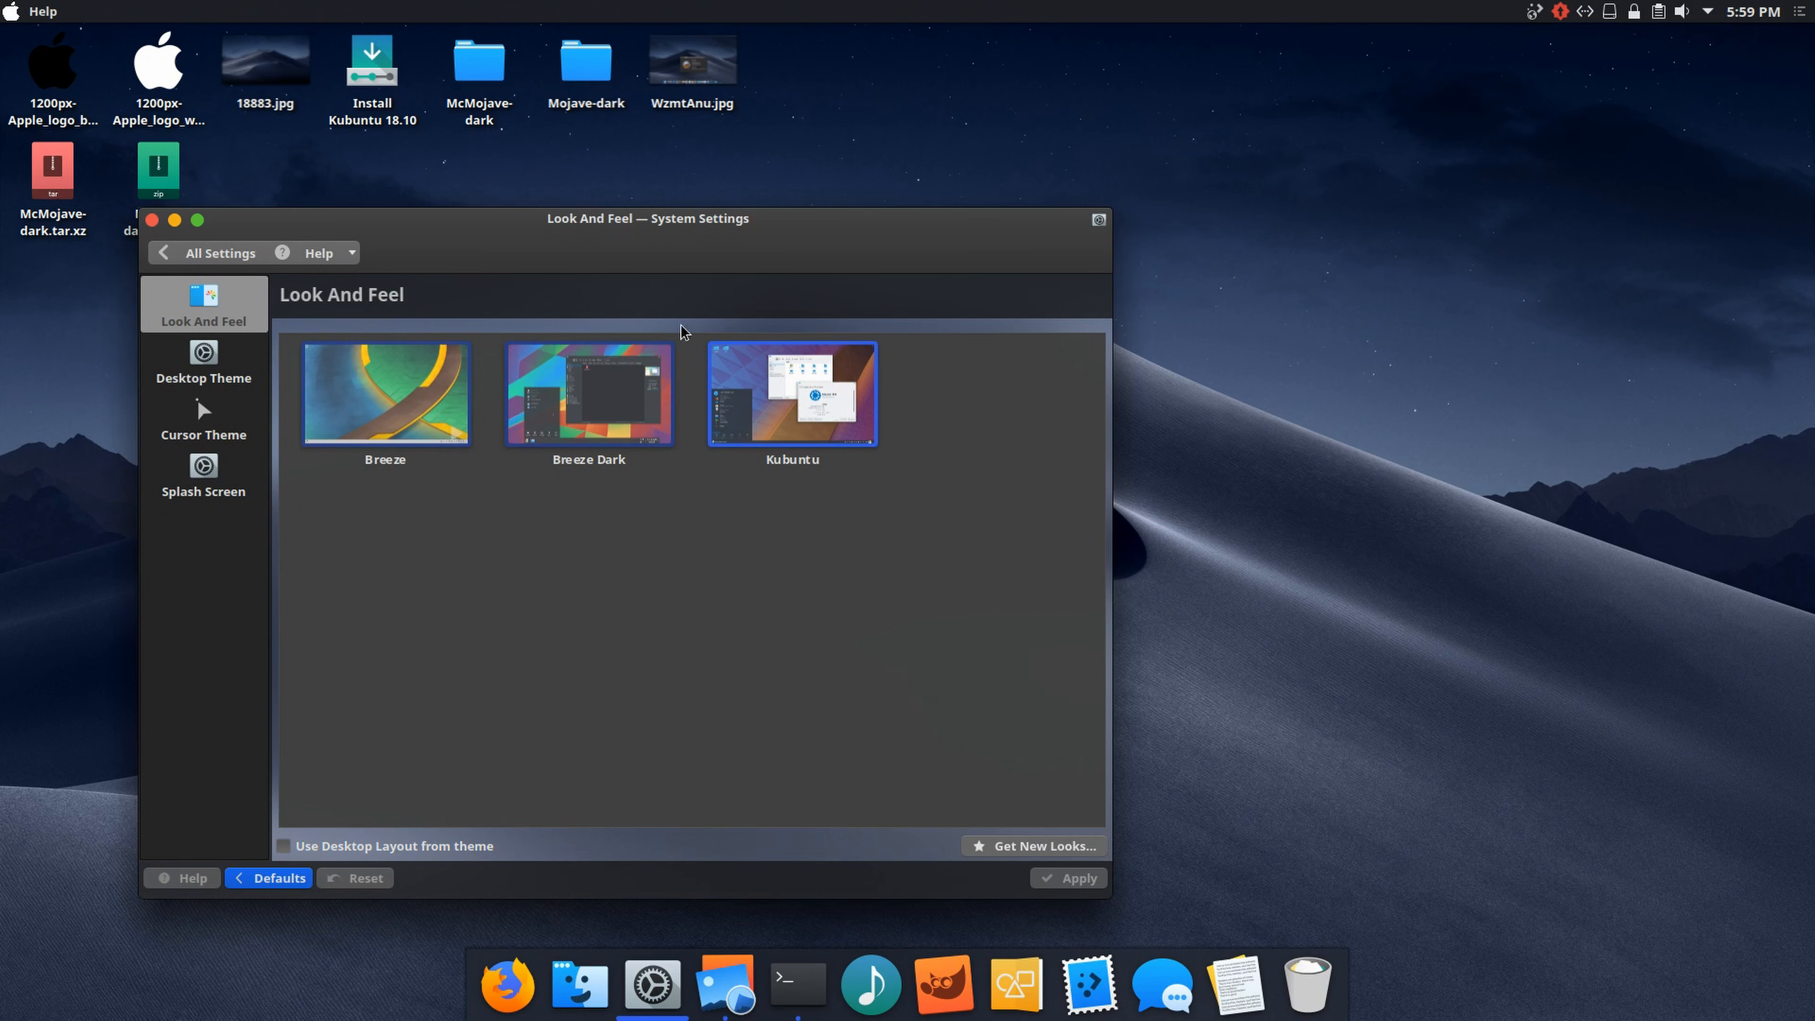
pyautogui.click(211, 366)
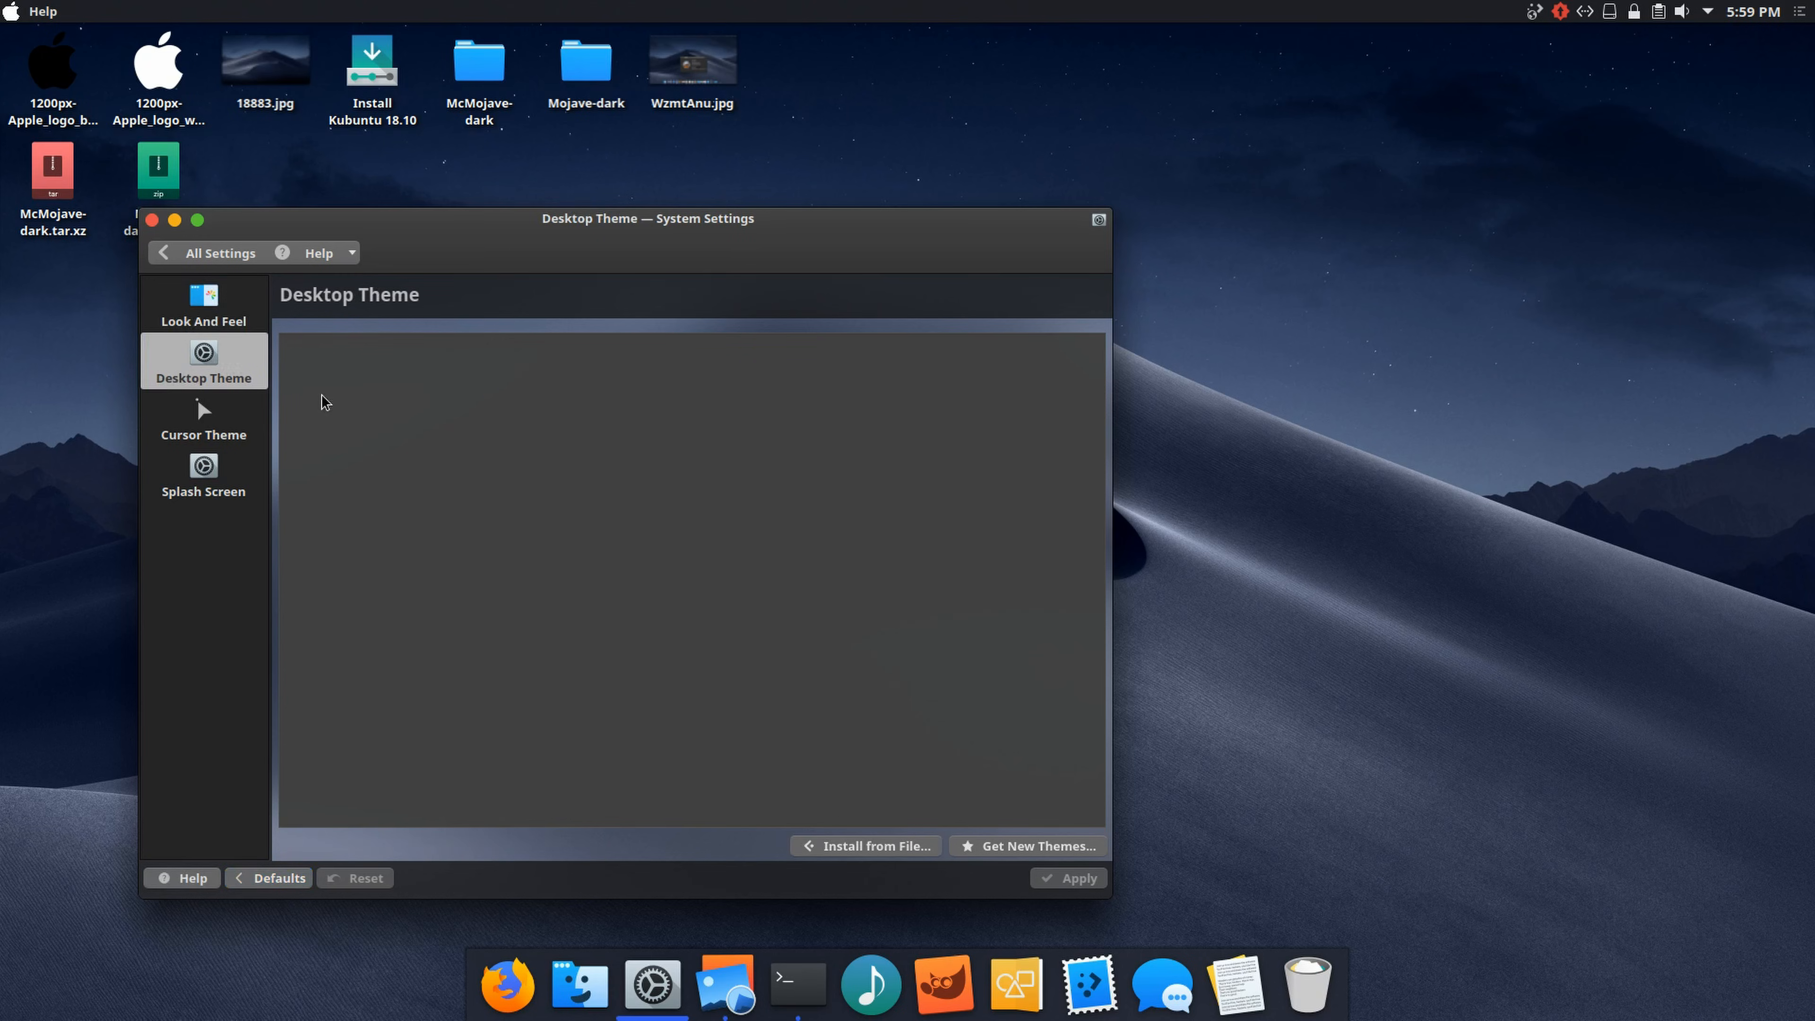
pyautogui.click(416, 463)
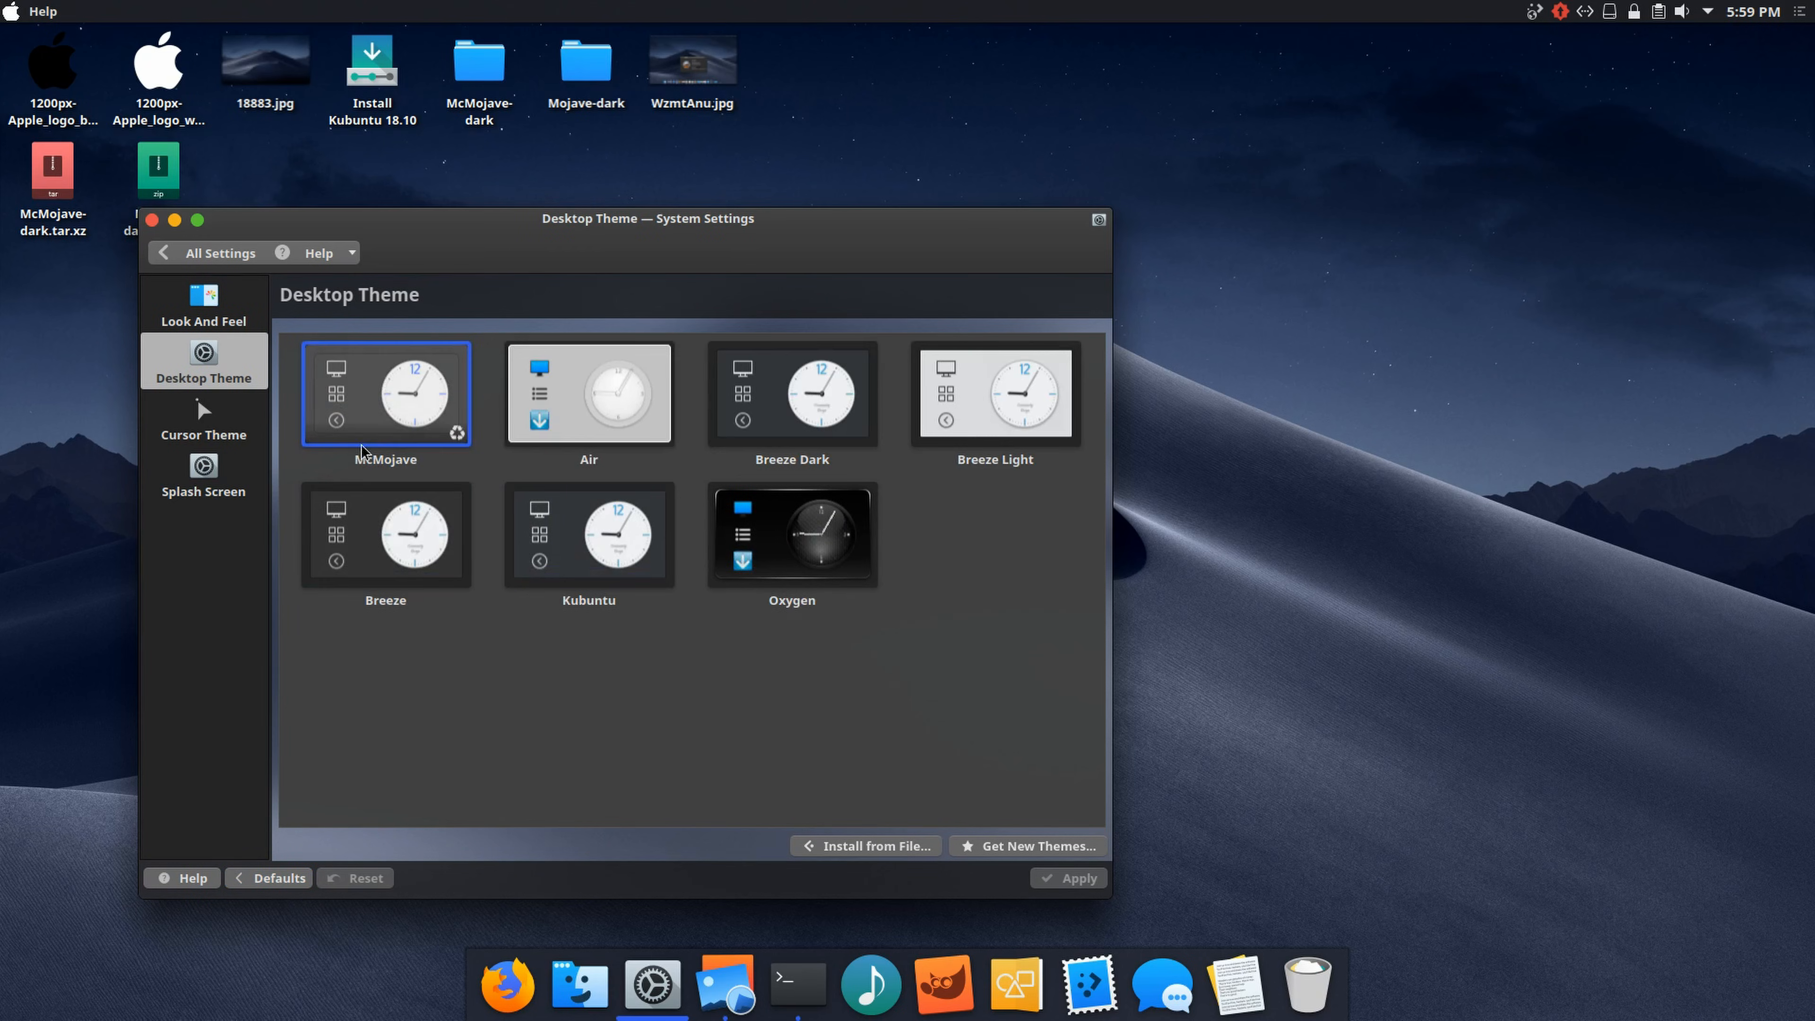
# Step: Search the new desktop themes for "breeze shadow", install Macbreeze Shadowless, and apply it as the desktop theme
pyautogui.click(1004, 850)
pyautogui.click(868, 631)
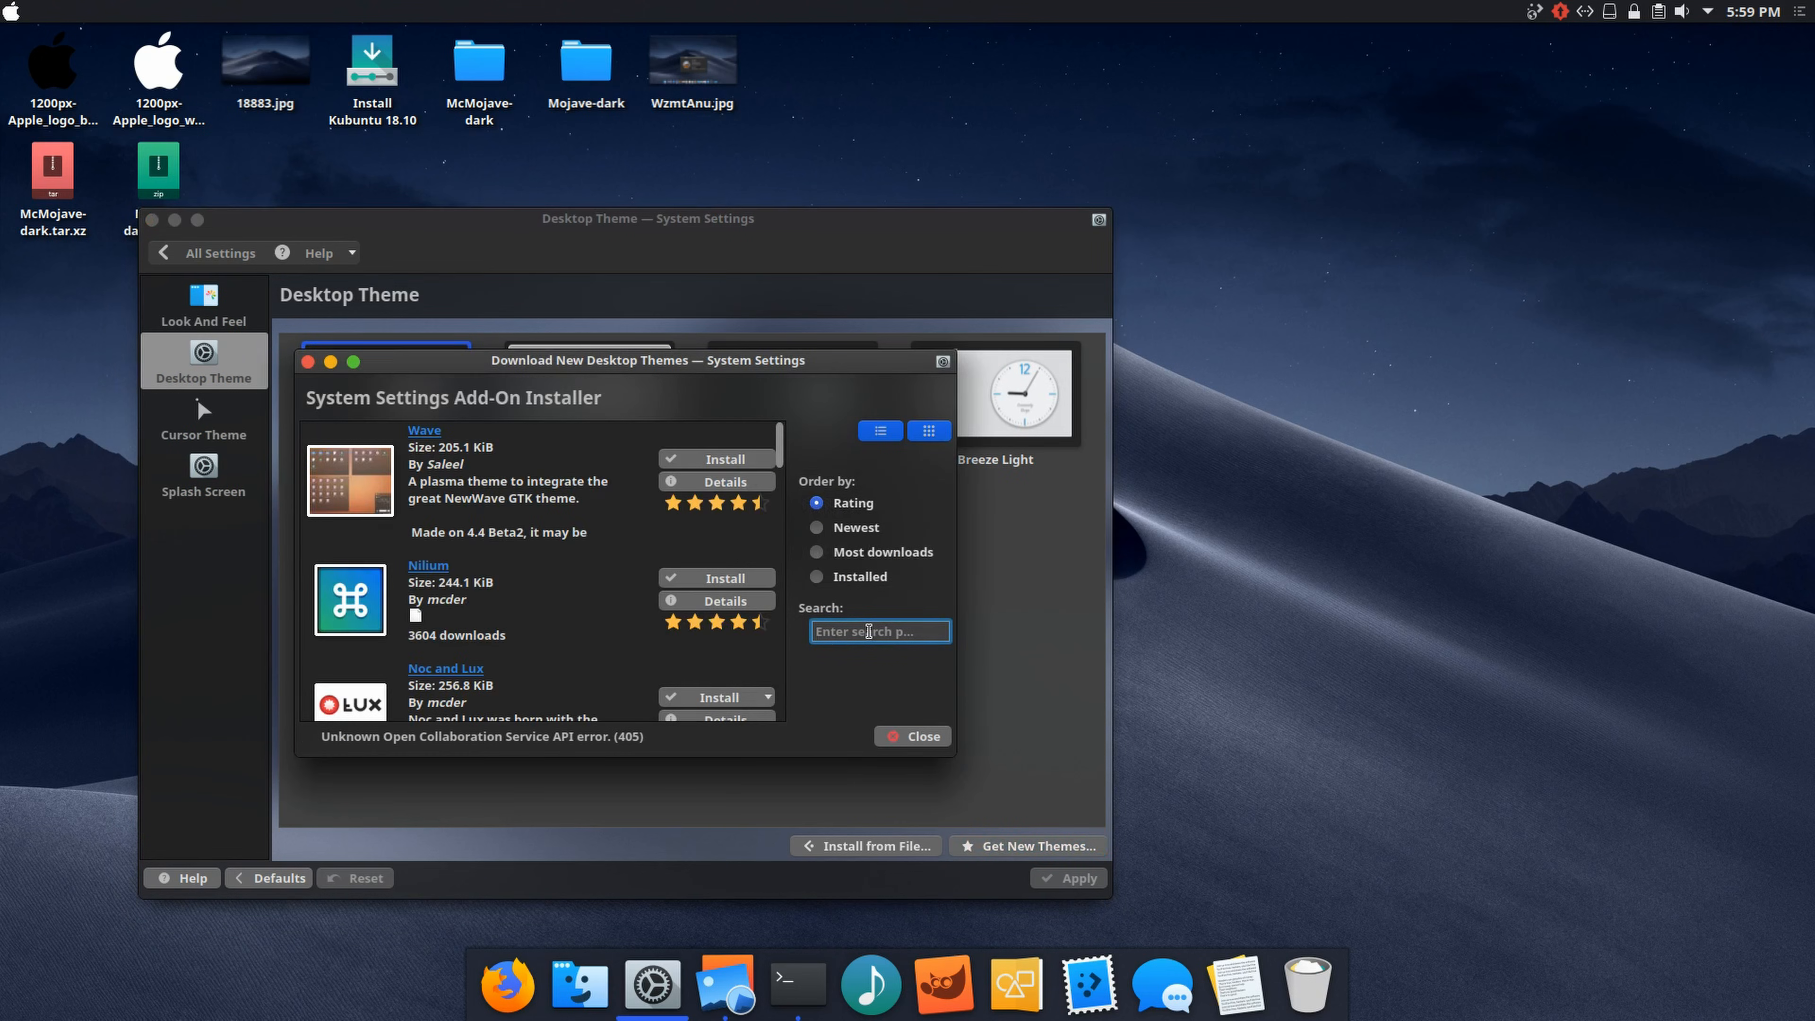
pyautogui.write('breeze shadow')
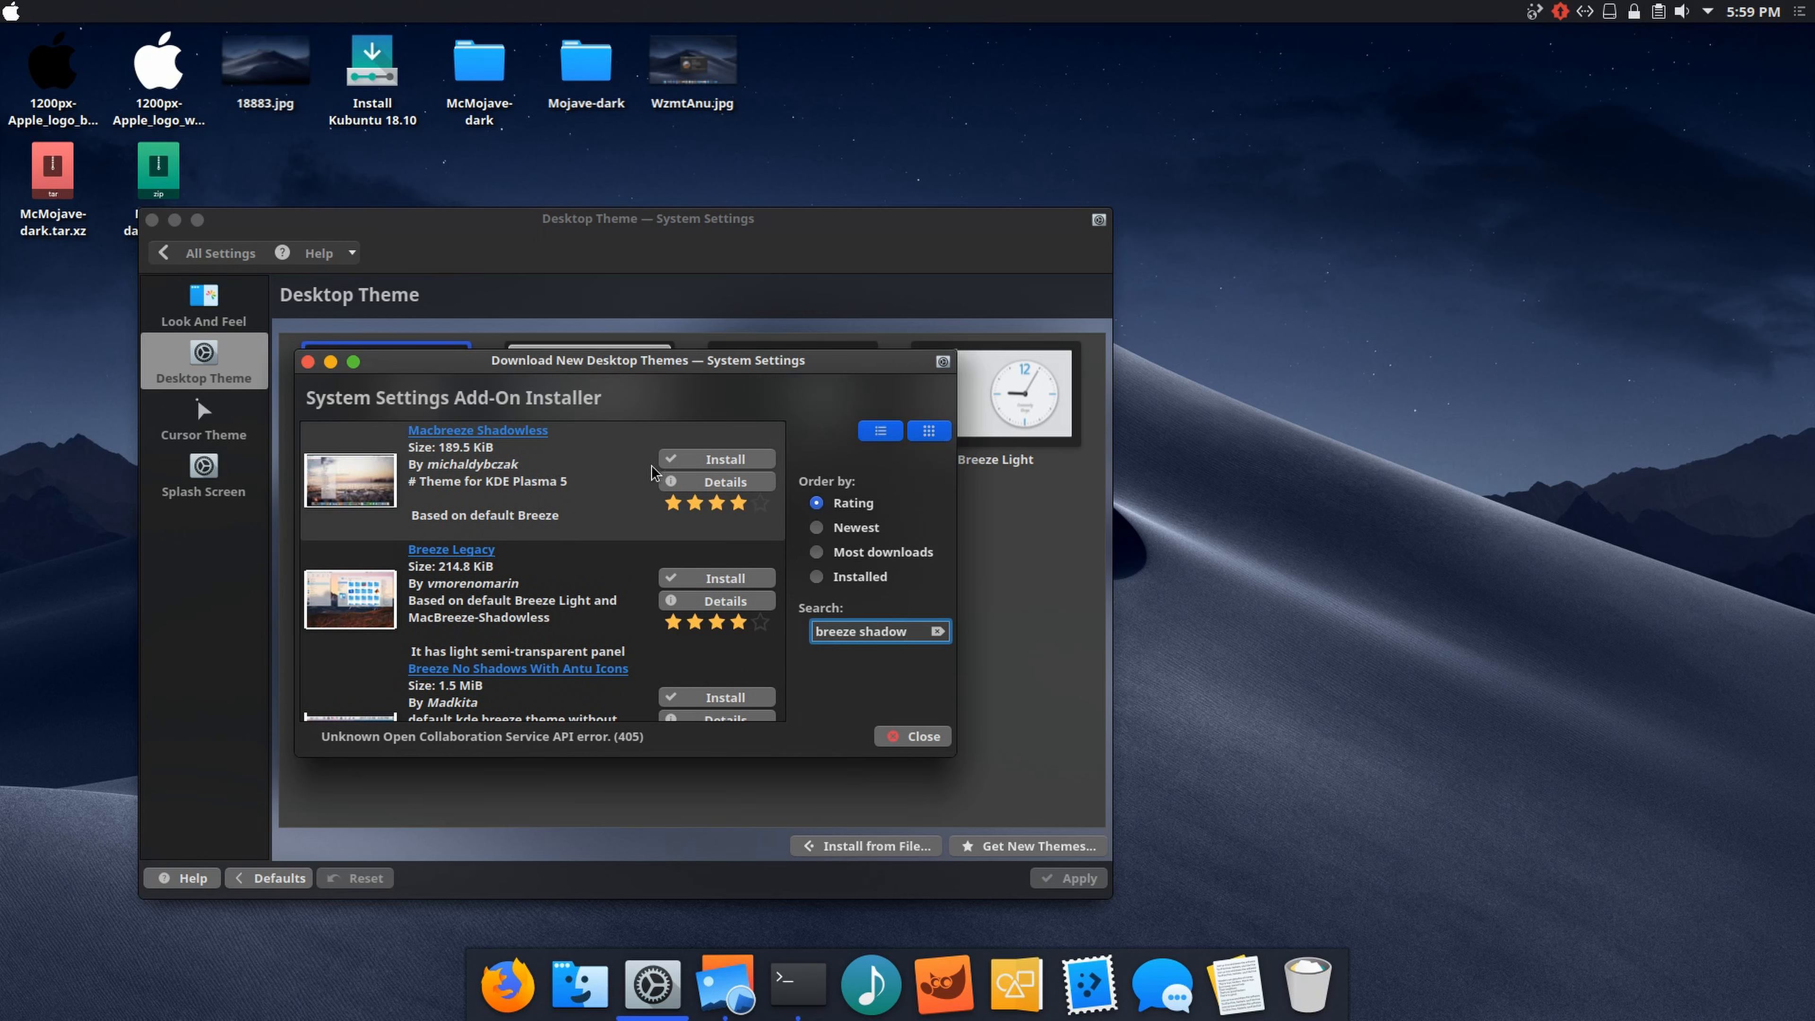
pyautogui.click(668, 459)
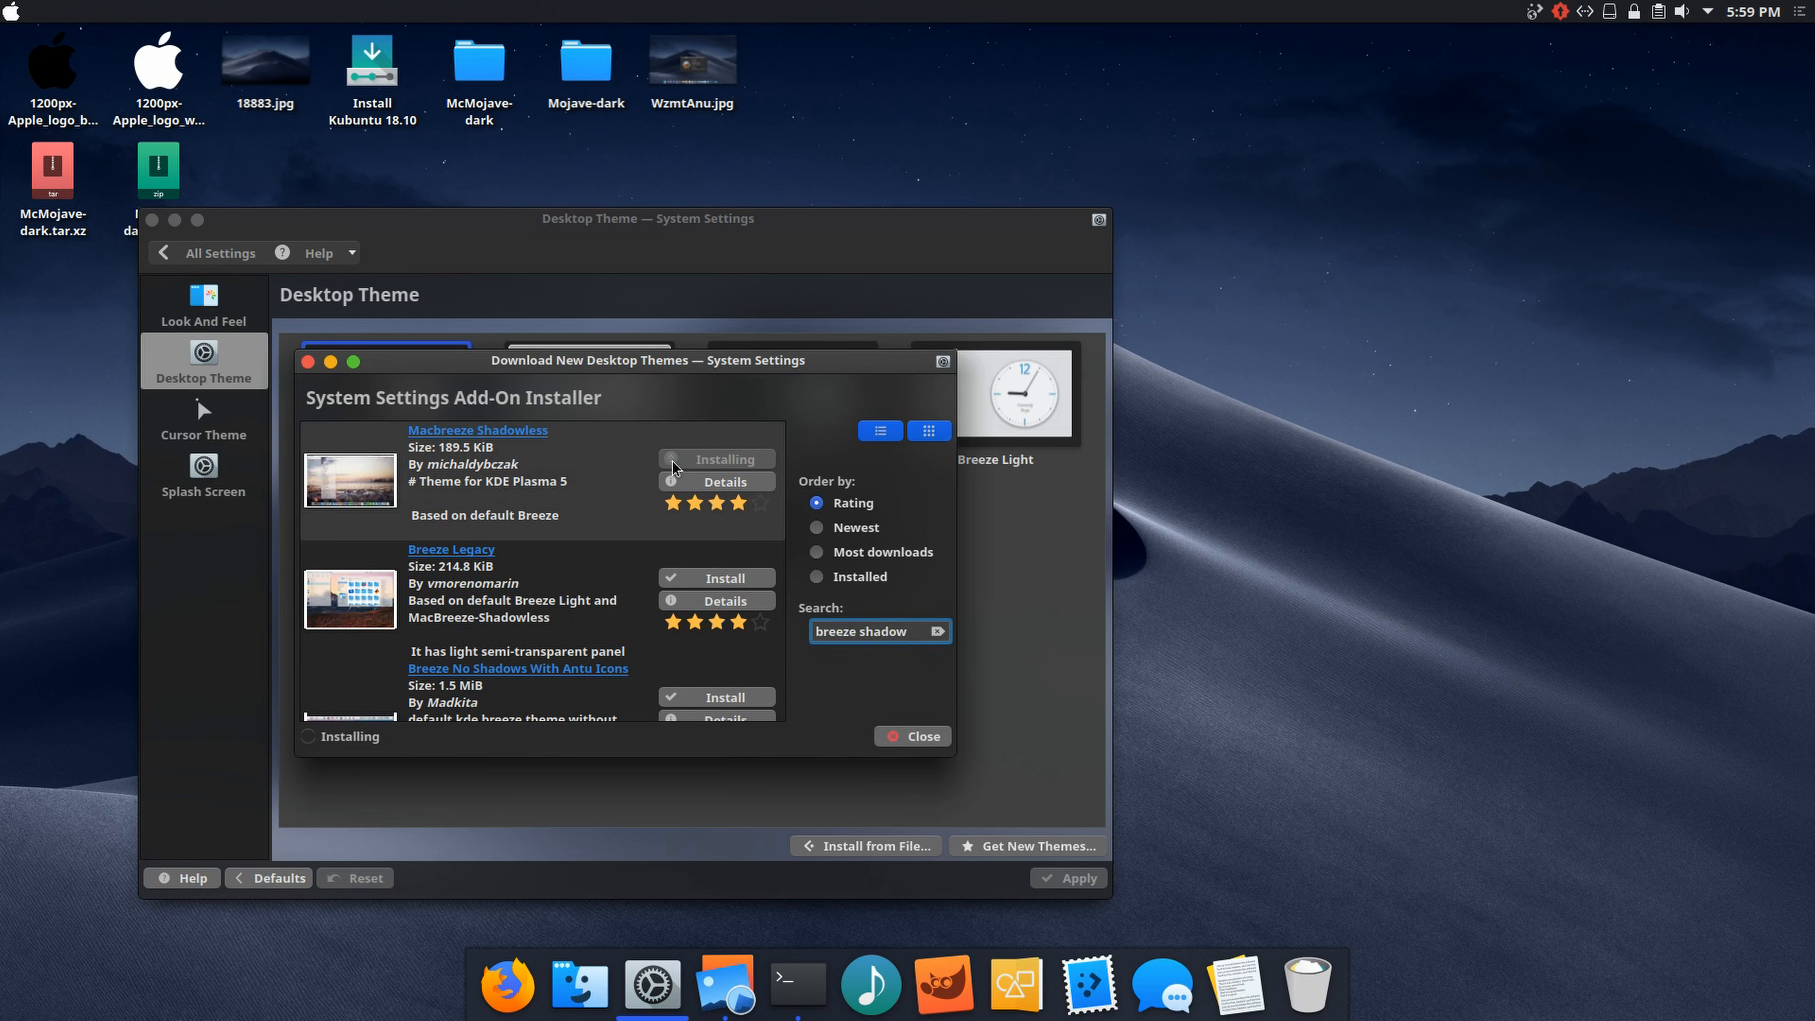
pyautogui.click(913, 737)
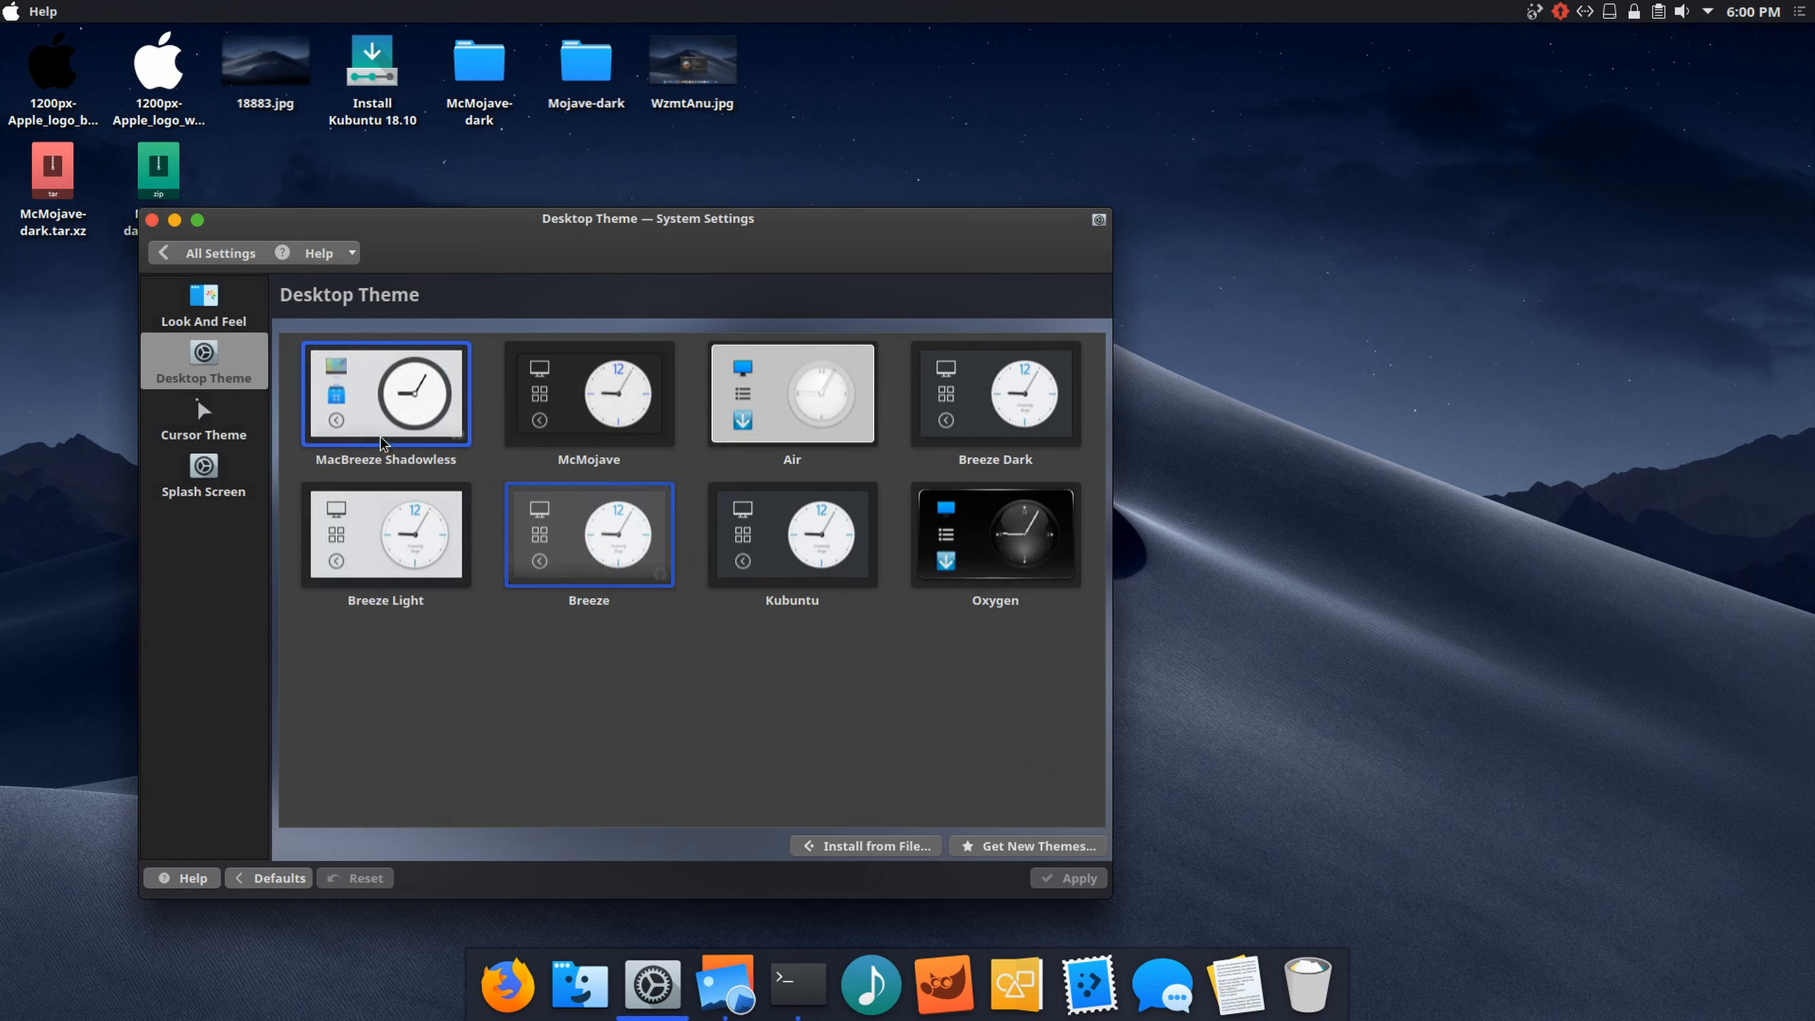
pyautogui.click(383, 441)
pyautogui.click(1050, 877)
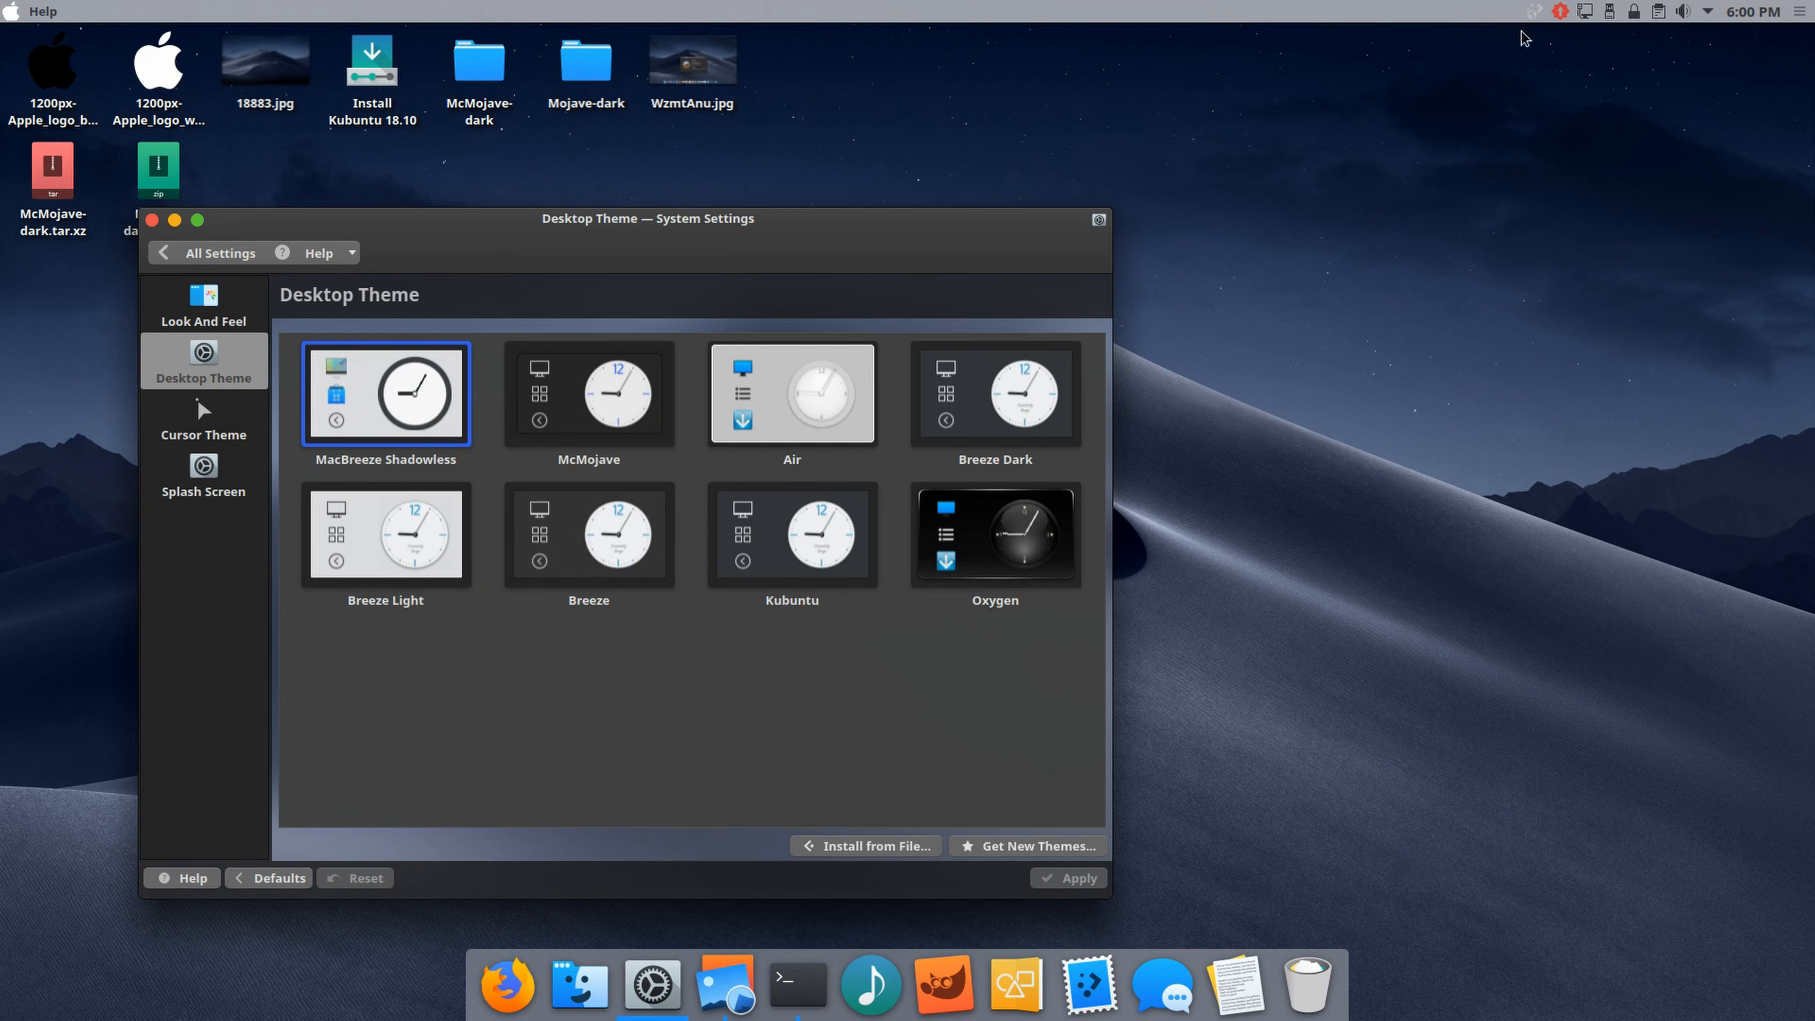
# Step: Open the desktop's wallpaper settings, apply the daytime desert dune wallpaper, and move the settings window lower over the desktop
pyautogui.rightClick(1255, 358)
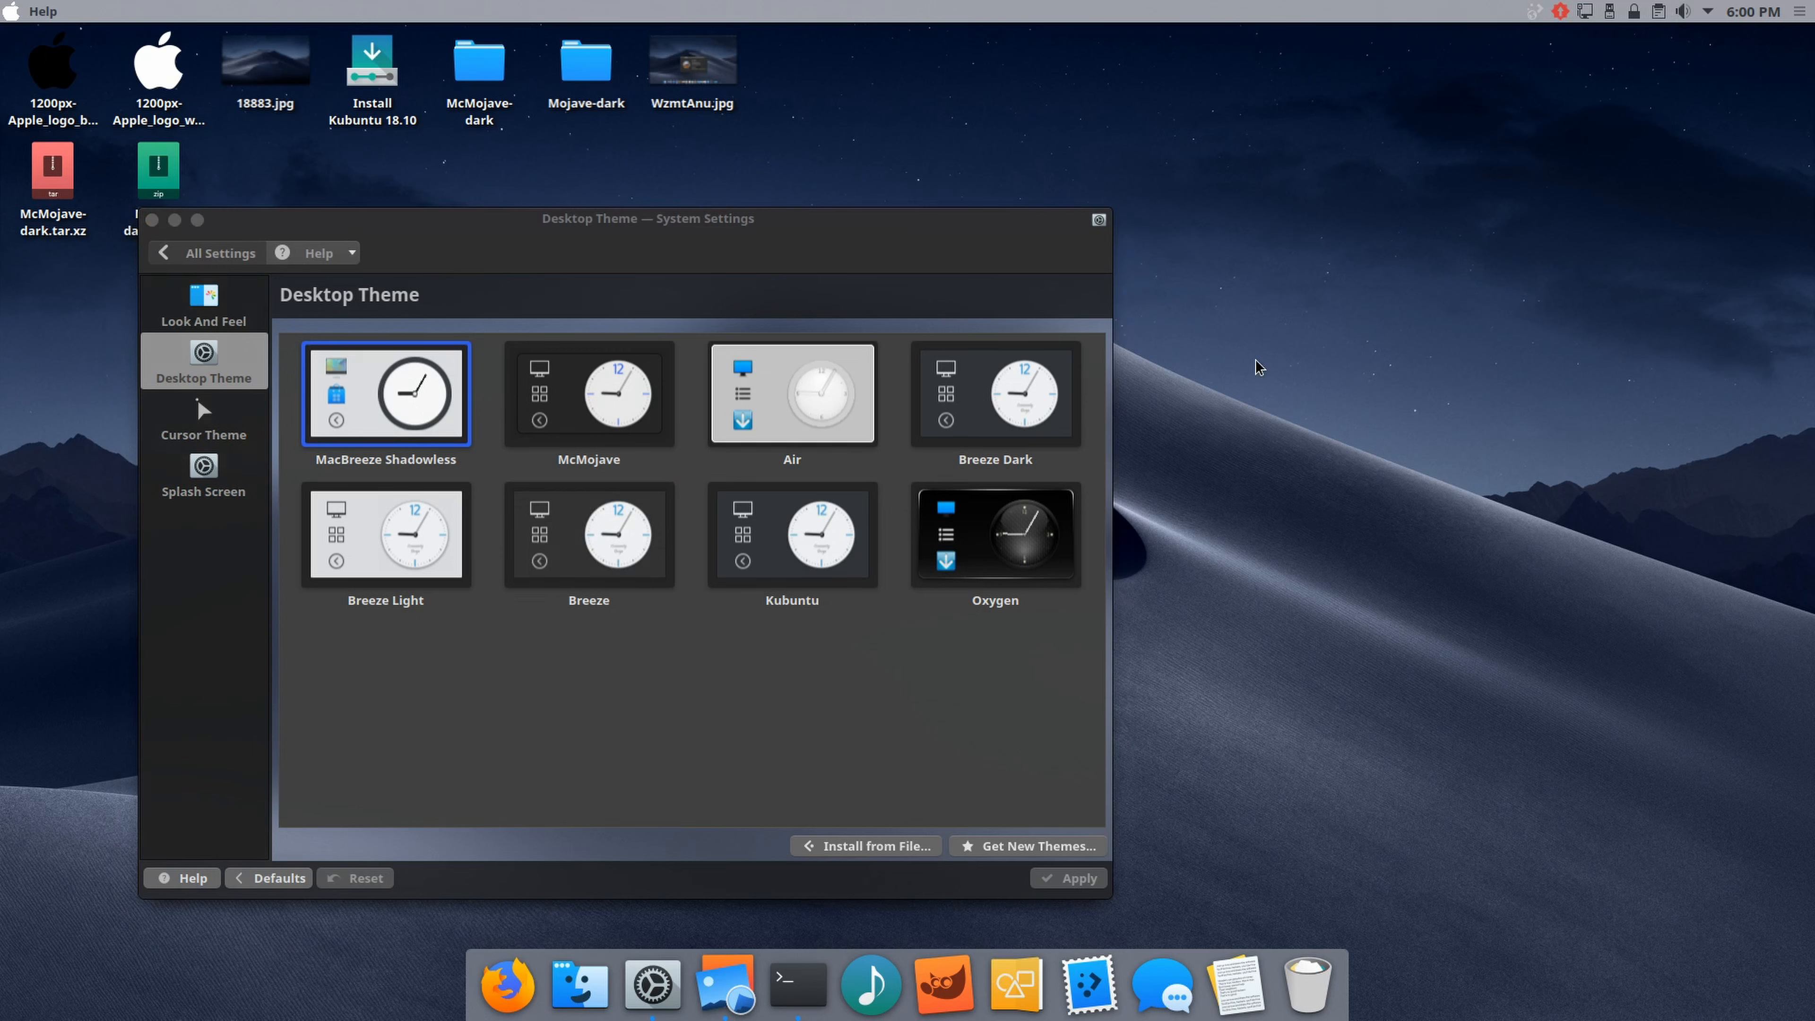
pyautogui.click(1308, 732)
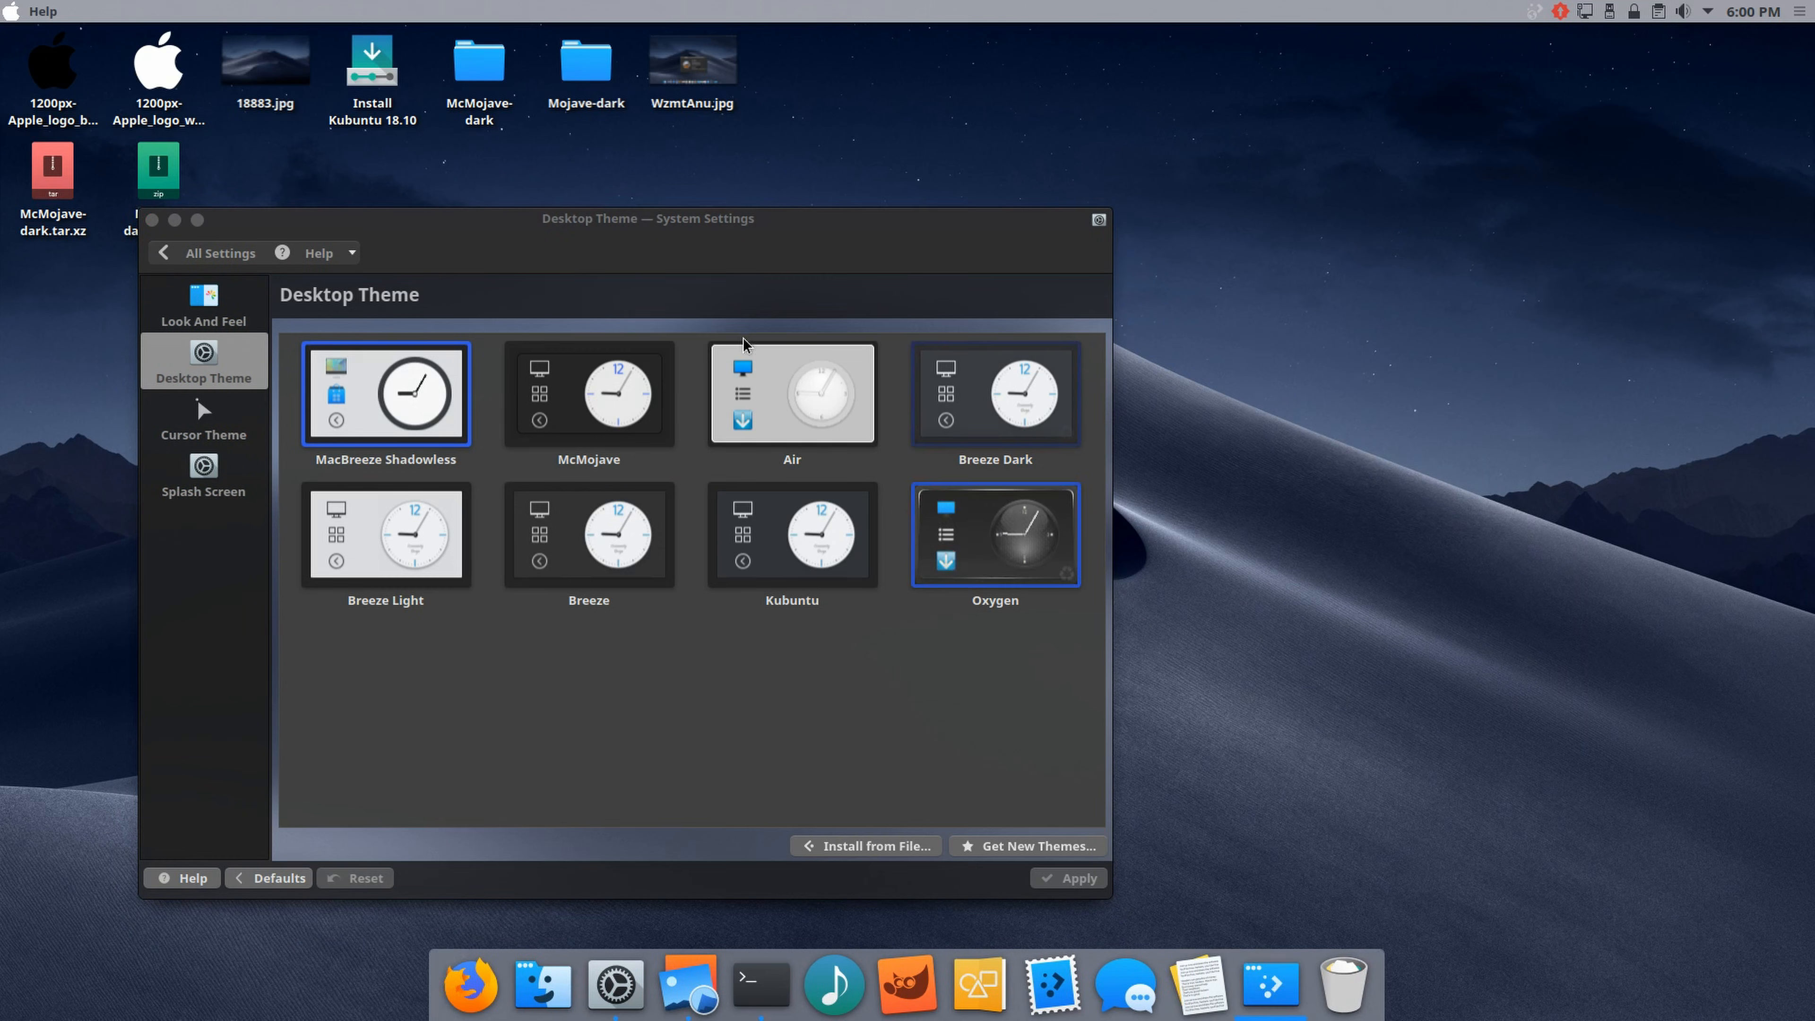
pyautogui.scroll(2, 1515, 322)
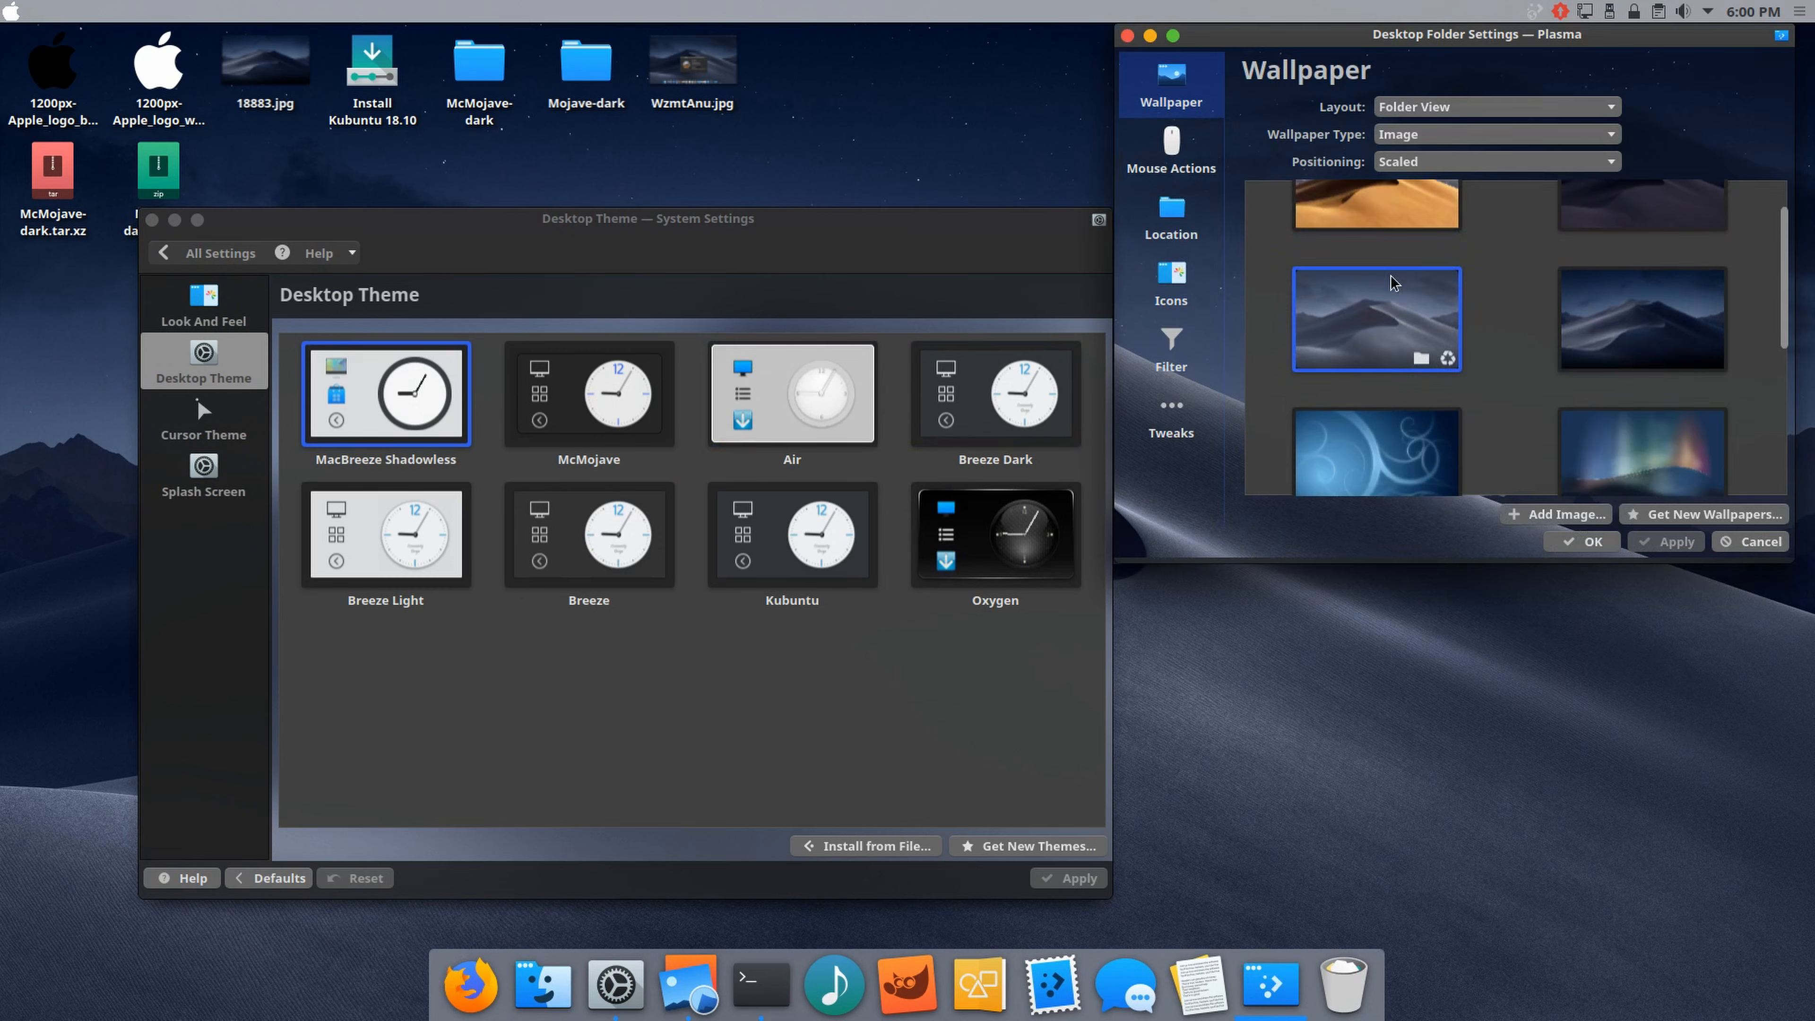
pyautogui.click(1666, 541)
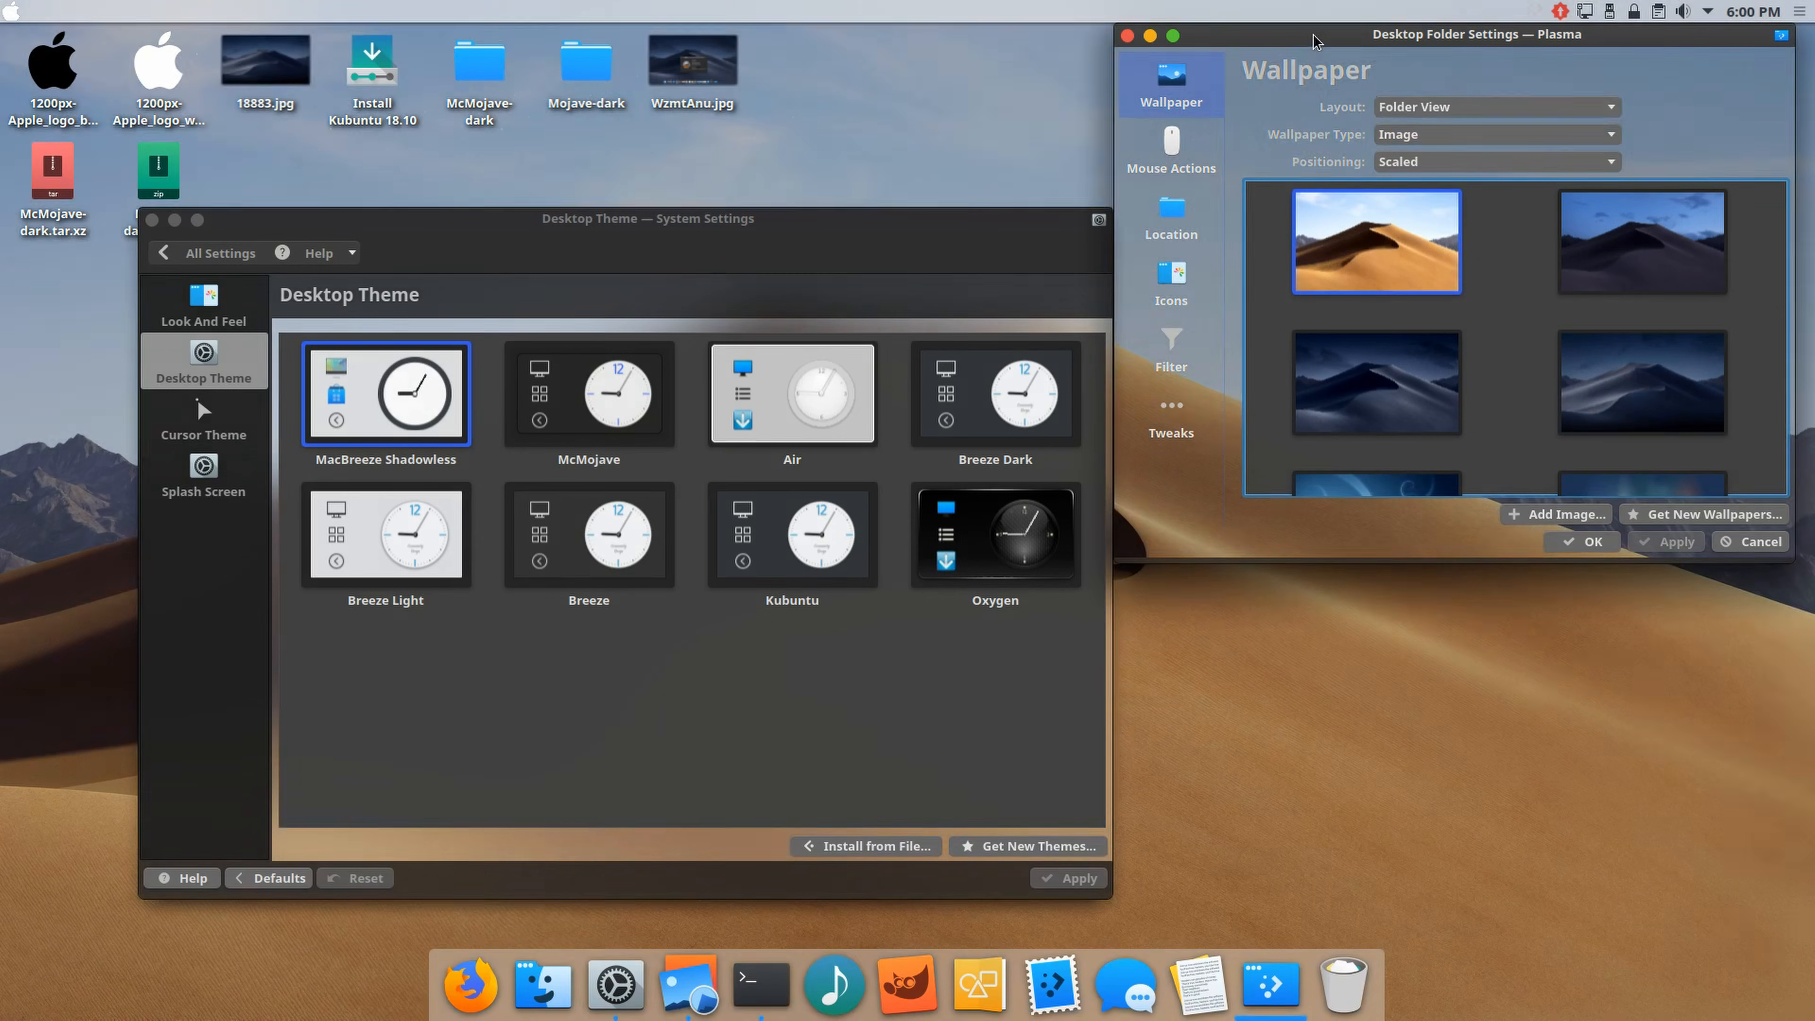
pyautogui.moveTo(1308, 65); pyautogui.dragTo(1157, 195)
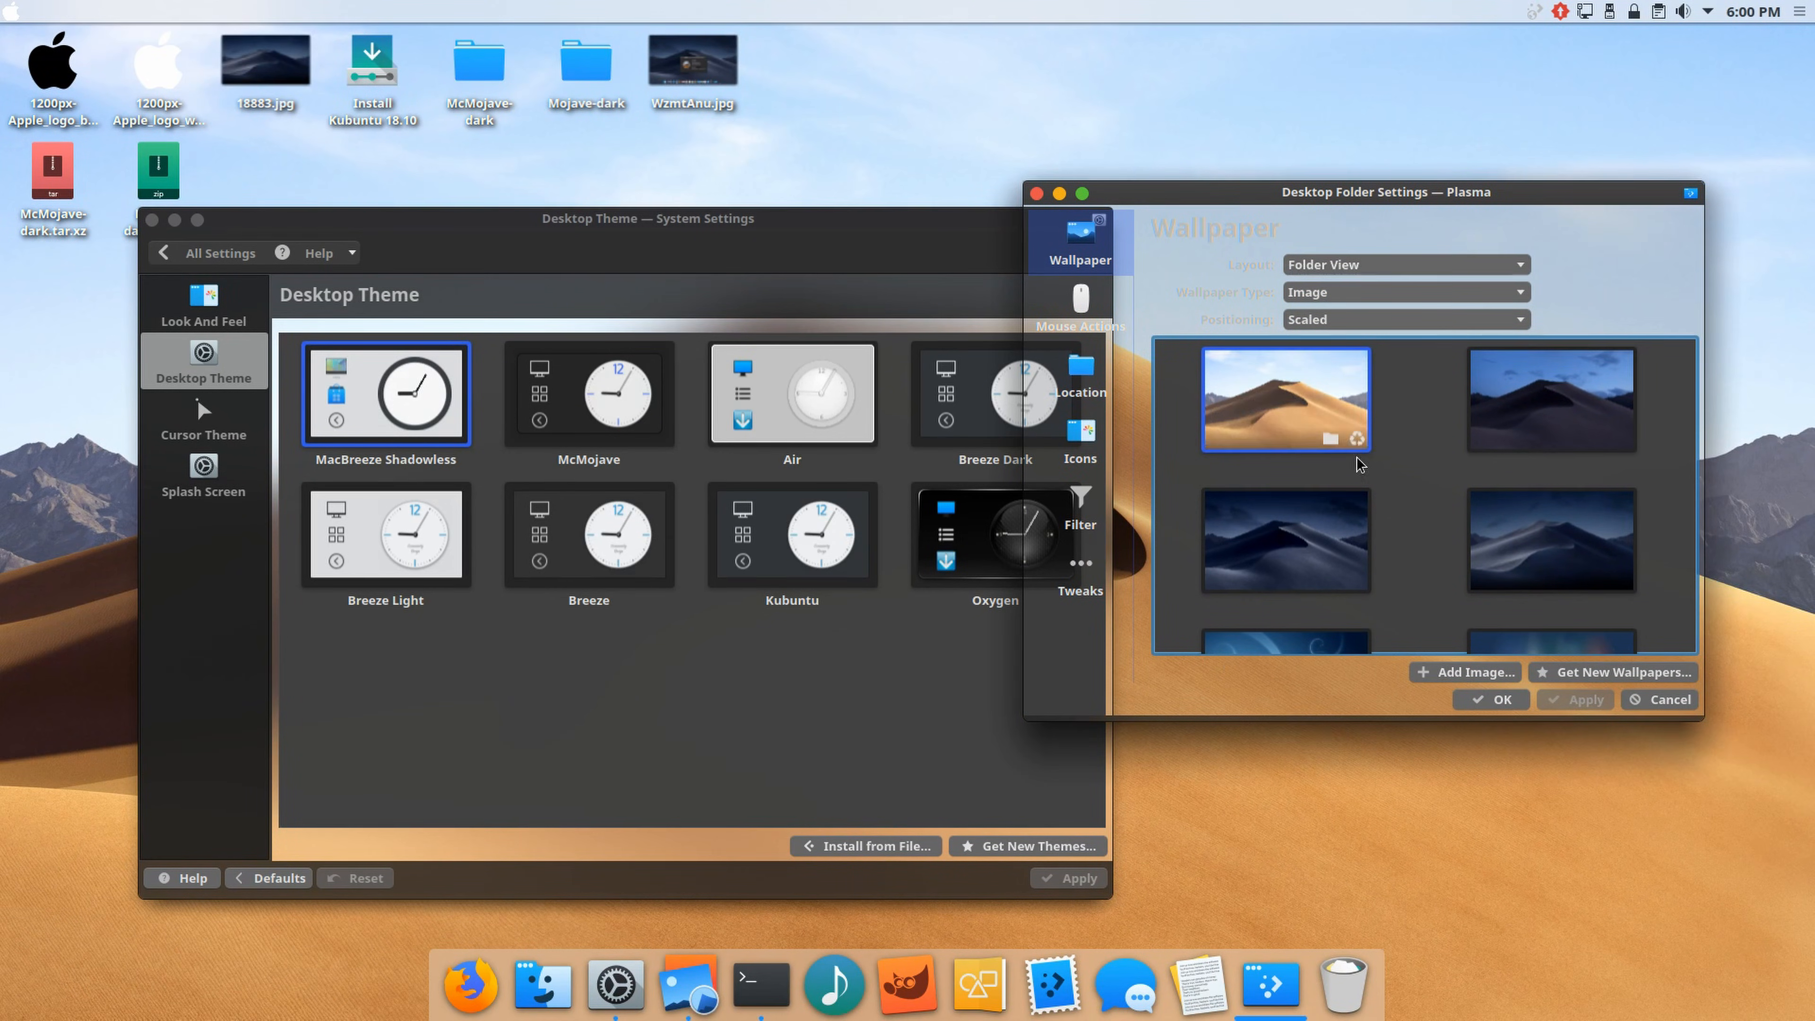
# Step: Reapply the blue night-time dune wallpaper and close the desktop folder settings
pyautogui.click(1265, 545)
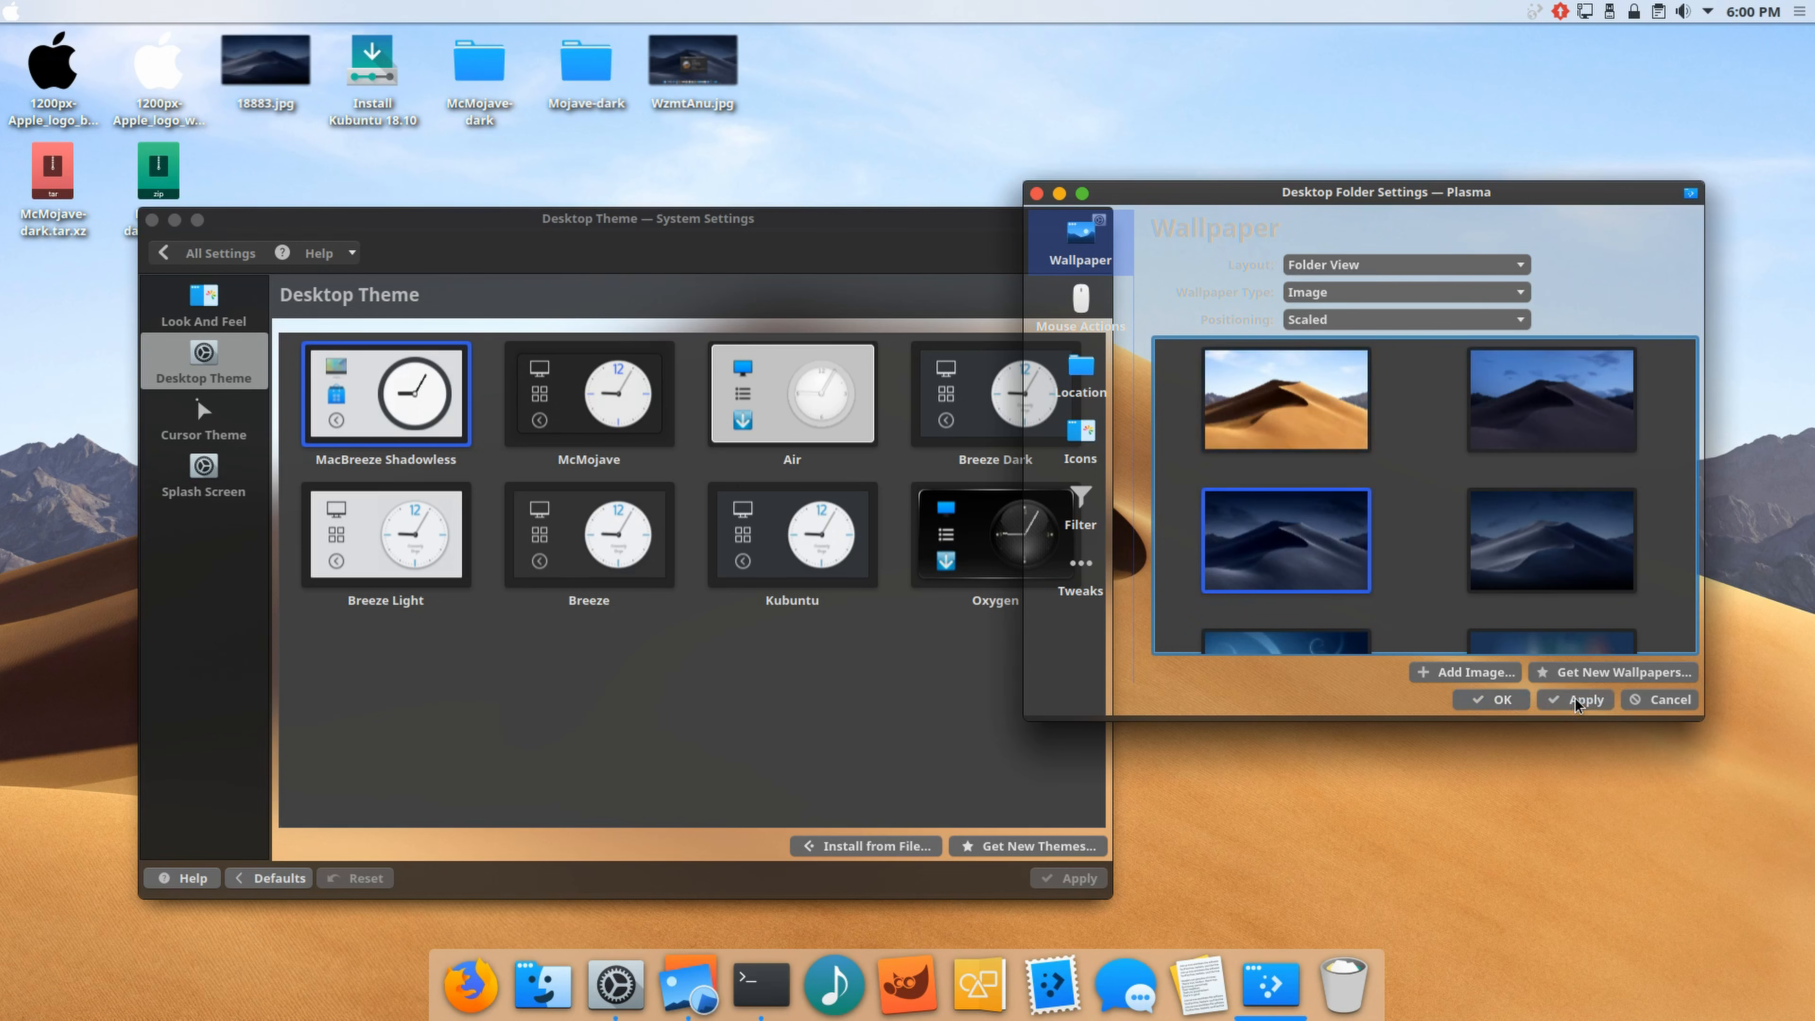
pyautogui.click(1504, 703)
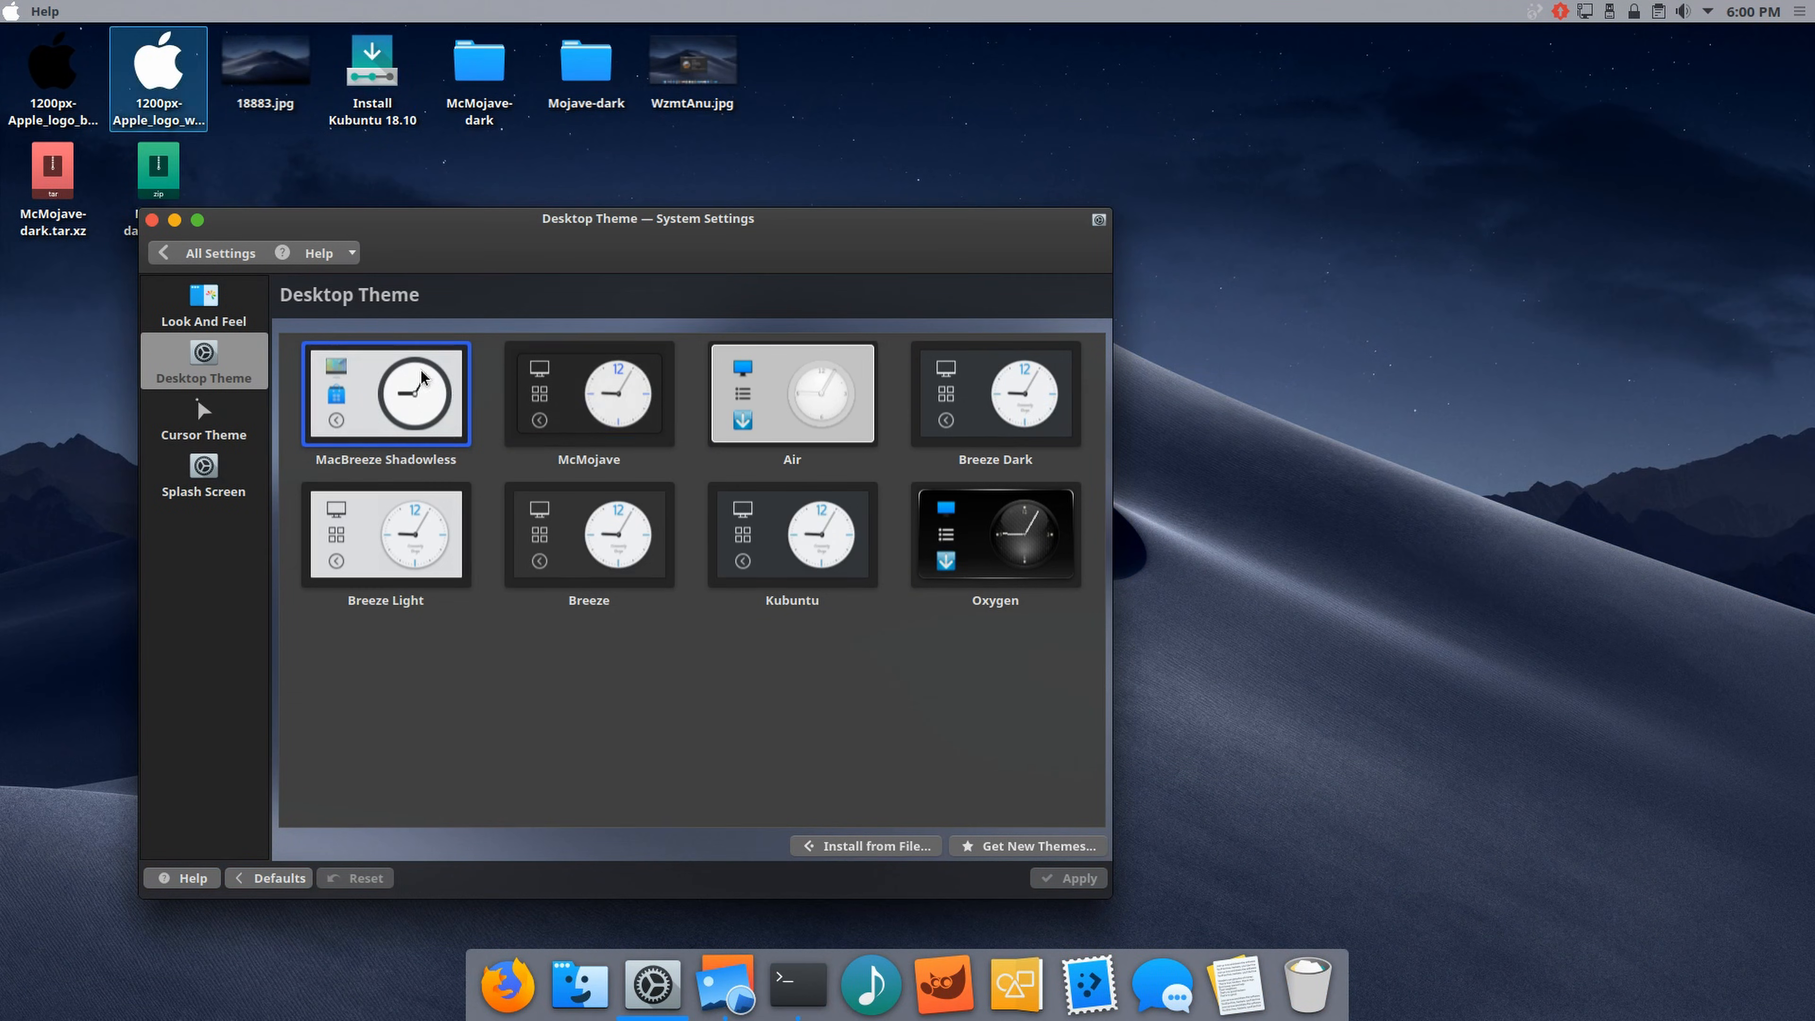
# Step: Apply McMojave as the desktop theme and shift the settings window slightly
pyautogui.click(1050, 873)
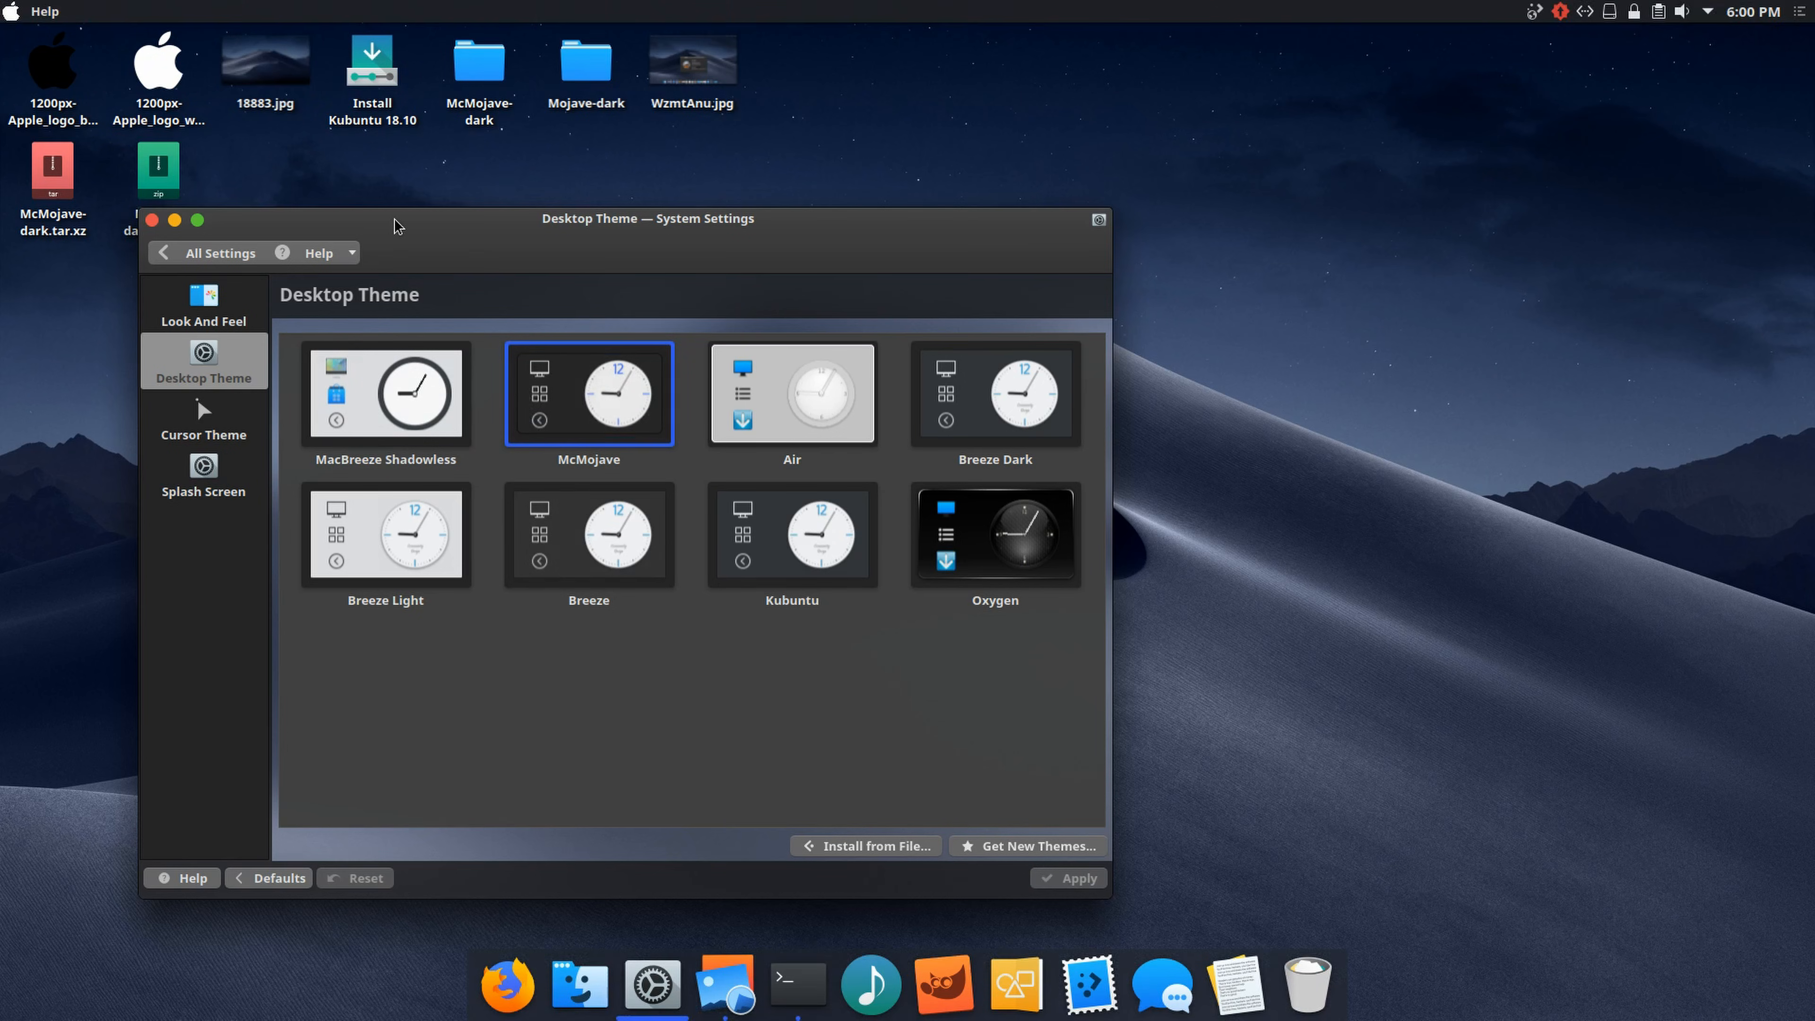
pyautogui.moveTo(483, 254); pyautogui.dragTo(524, 240)
# Step: View the Cursor Theme and Splash Screen pages of the Workspace Theme settings and return to all settings
pyautogui.click(252, 402)
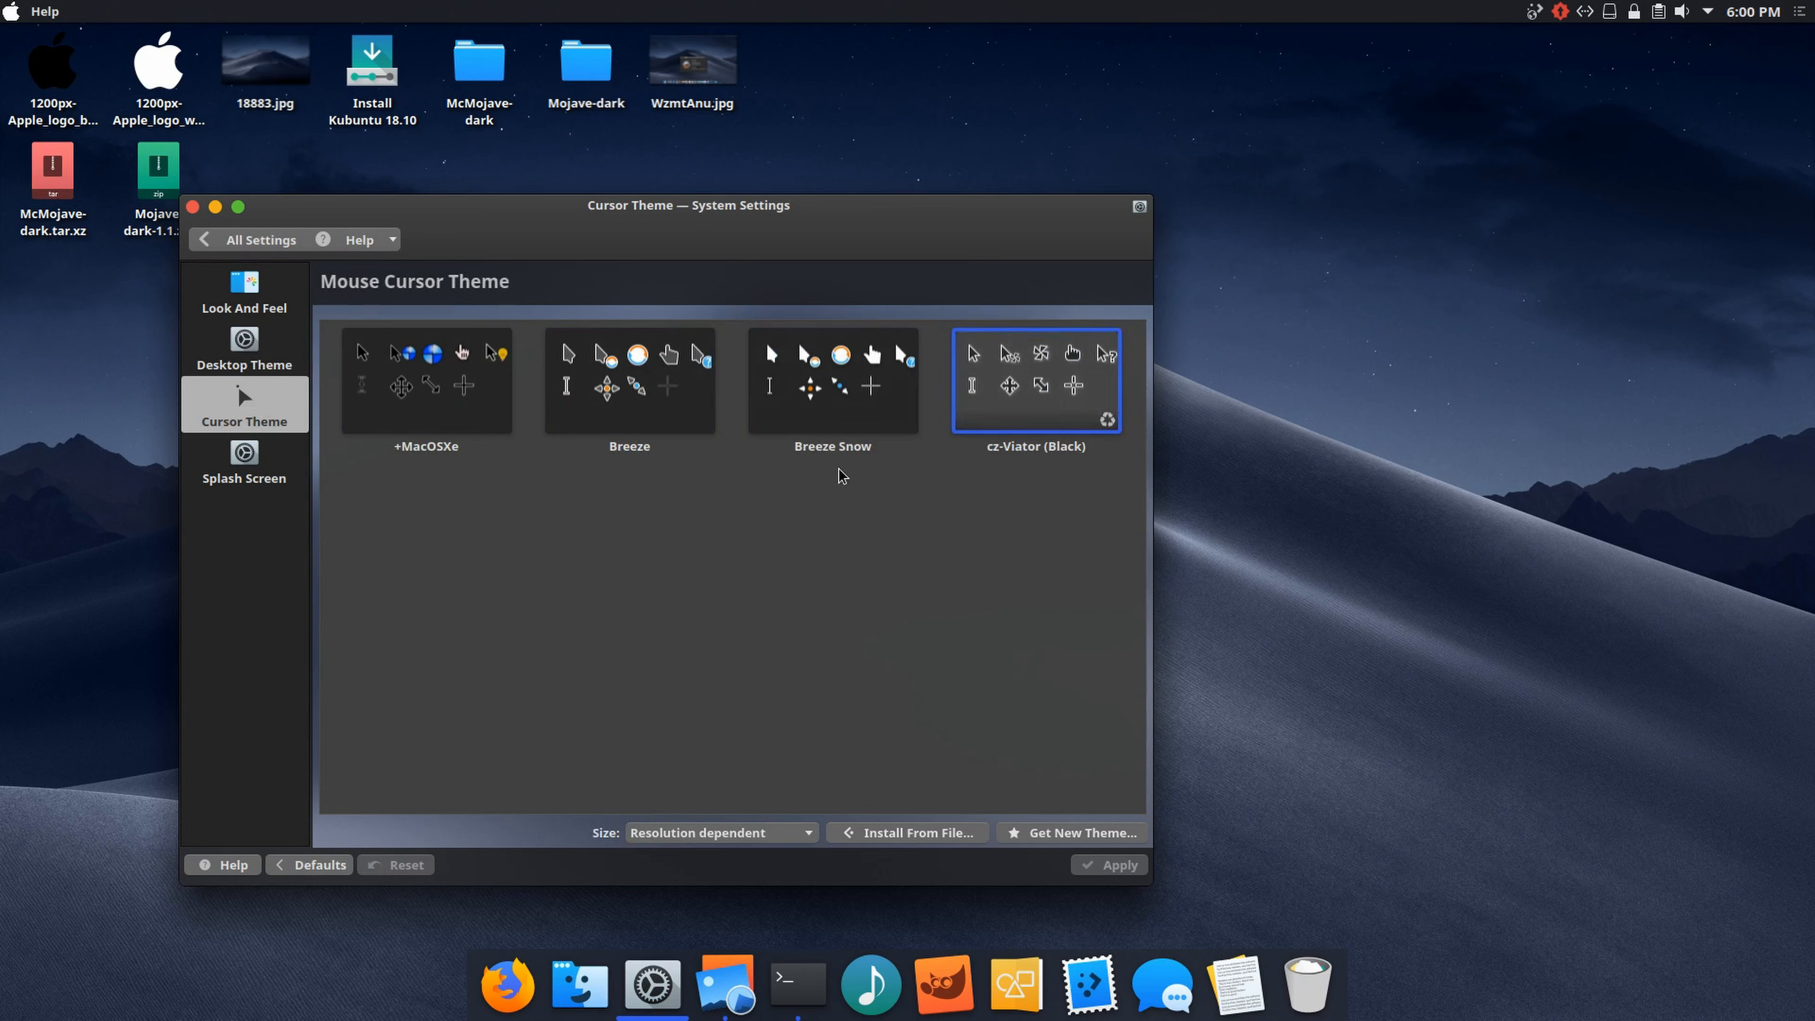
pyautogui.click(280, 456)
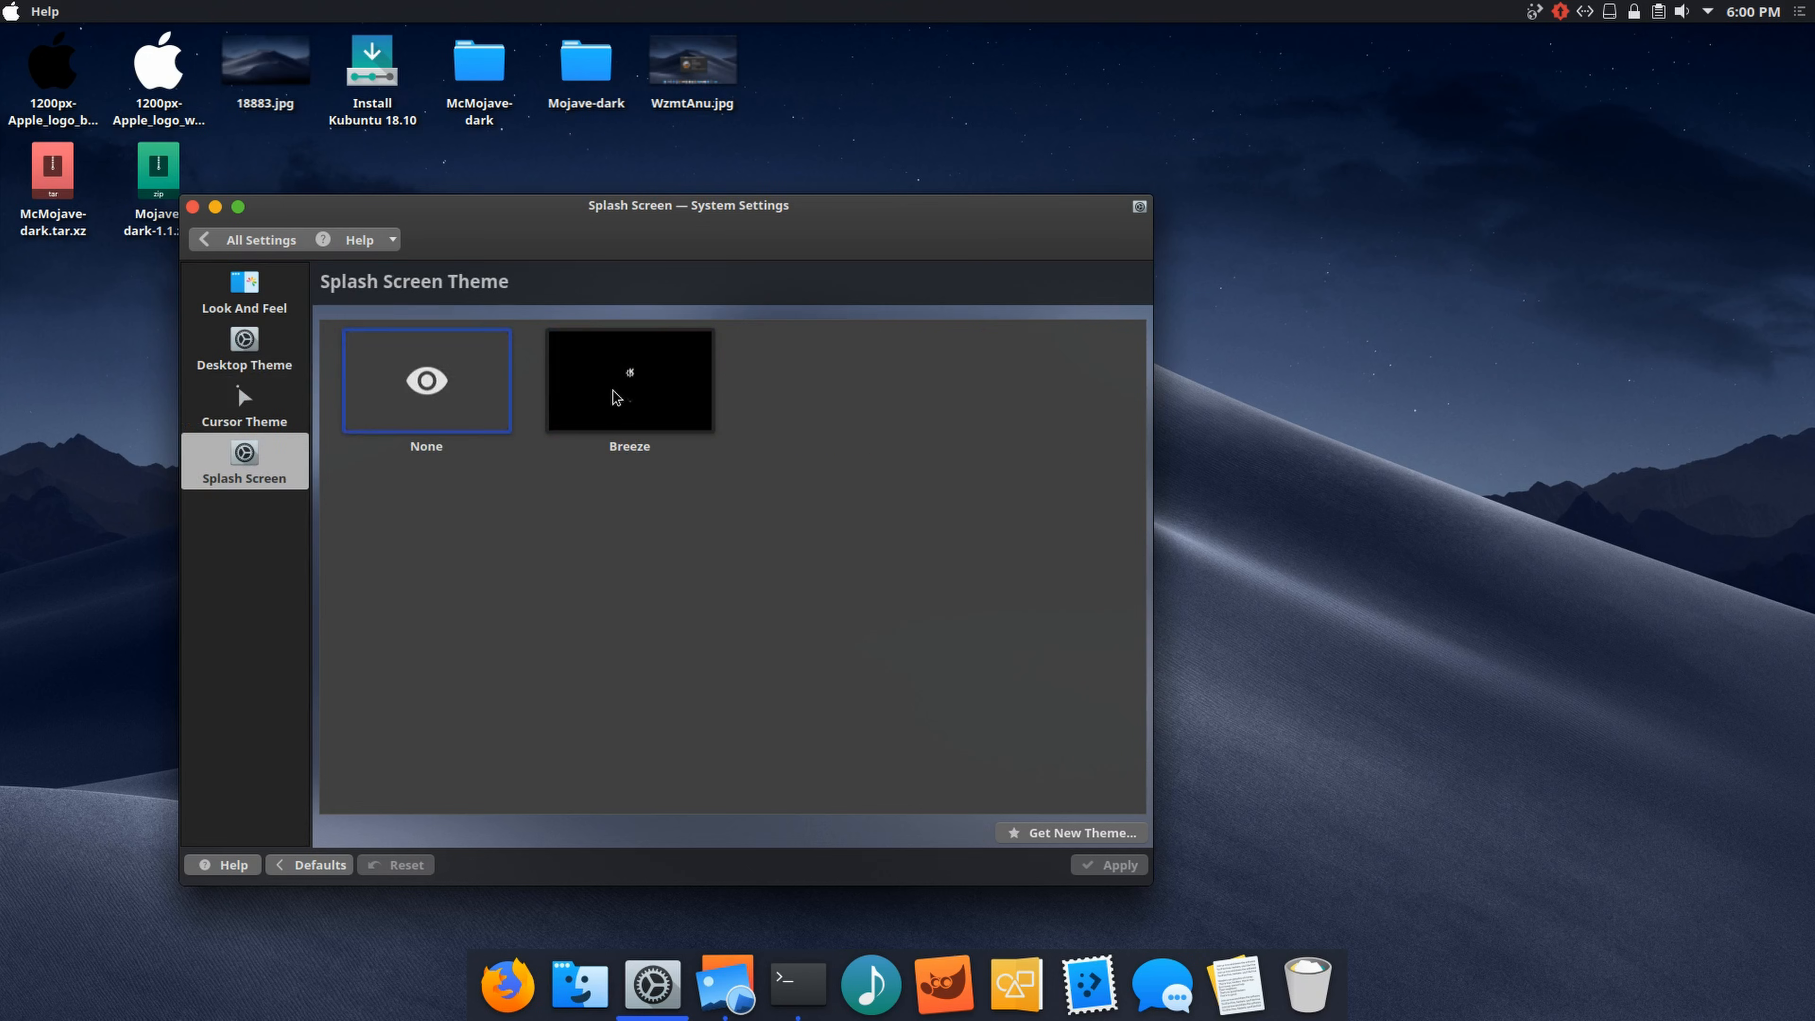
pyautogui.click(216, 245)
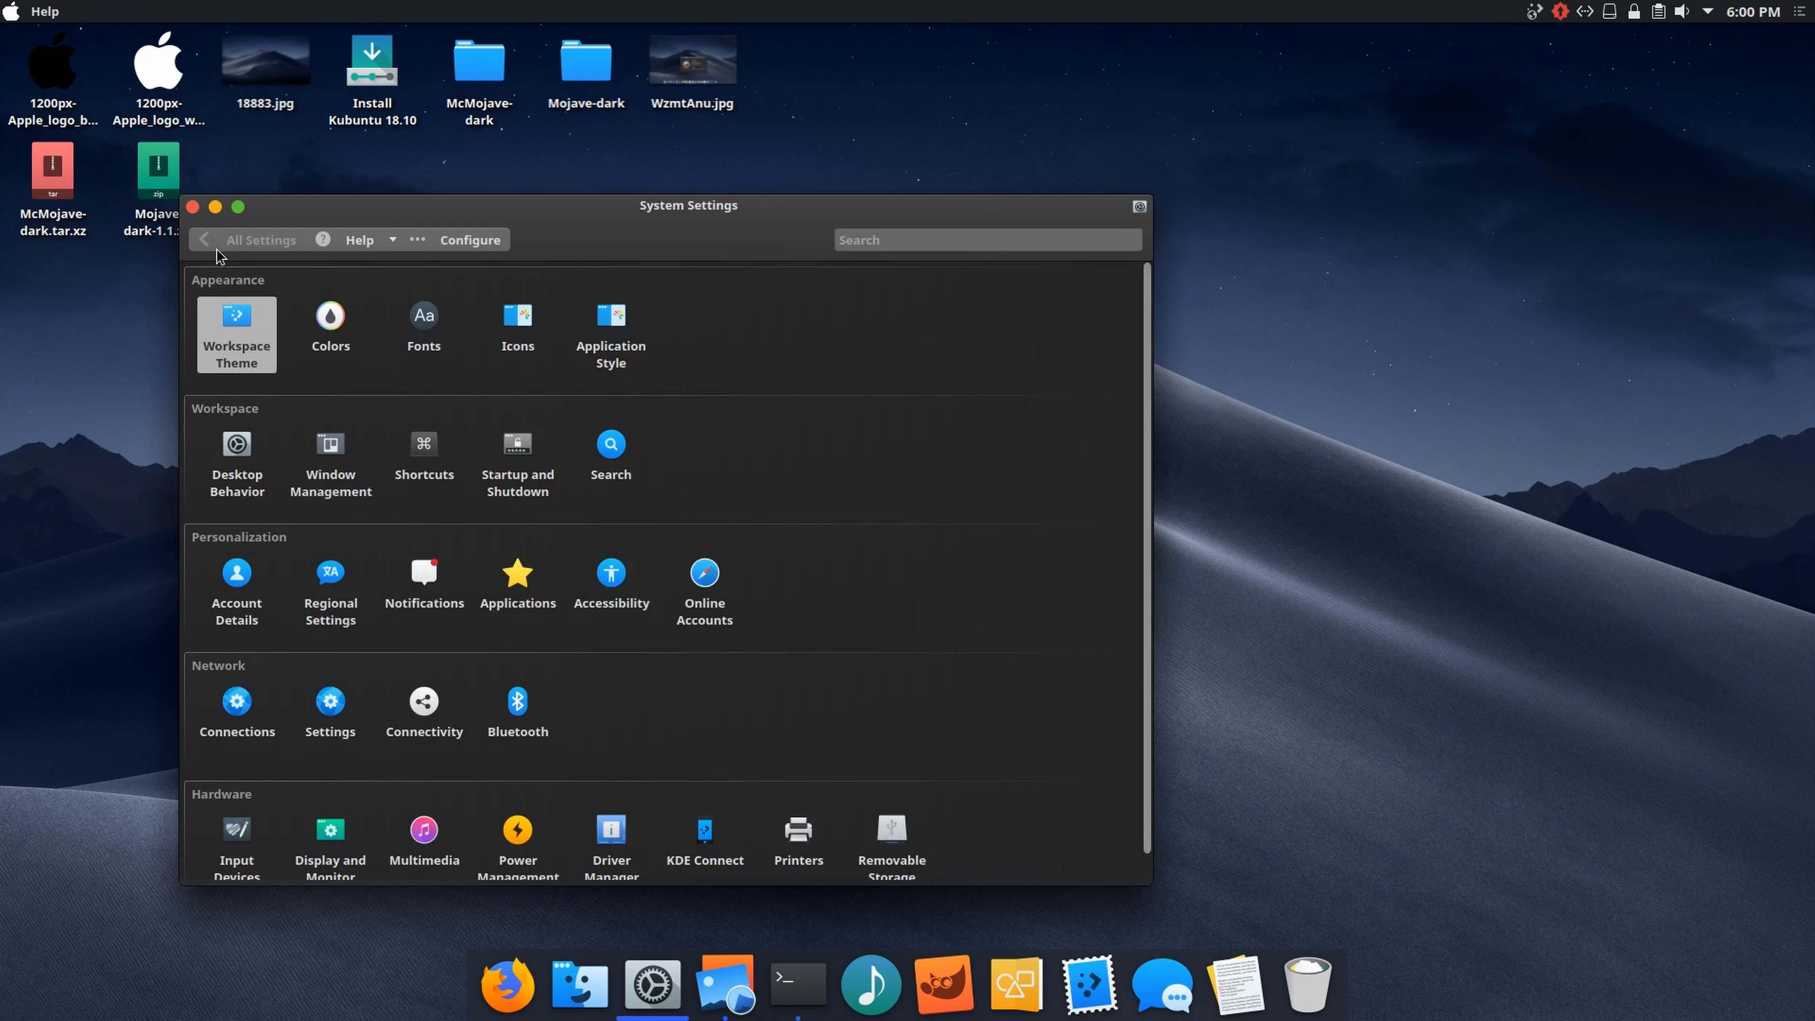
# Step: View the McMojave application color scheme in the Colors settings and return to all settings
pyautogui.click(333, 329)
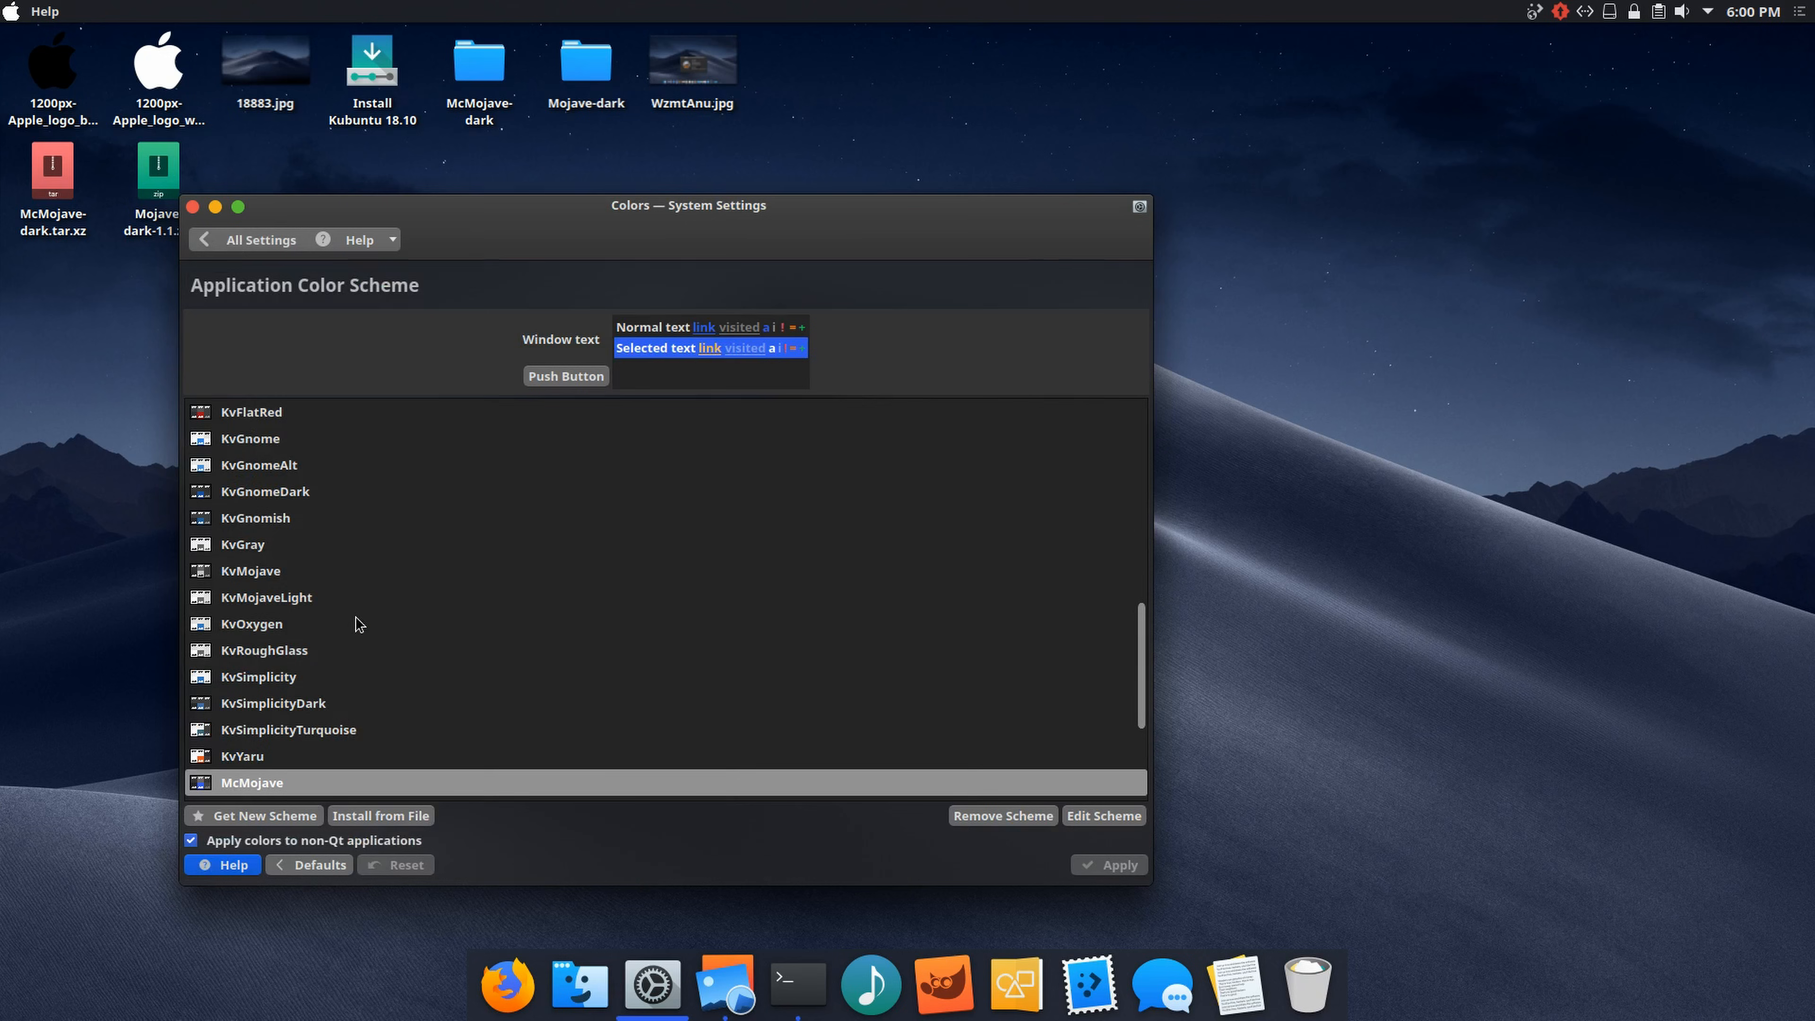
pyautogui.scroll(-1, 357, 624)
pyautogui.click(251, 700)
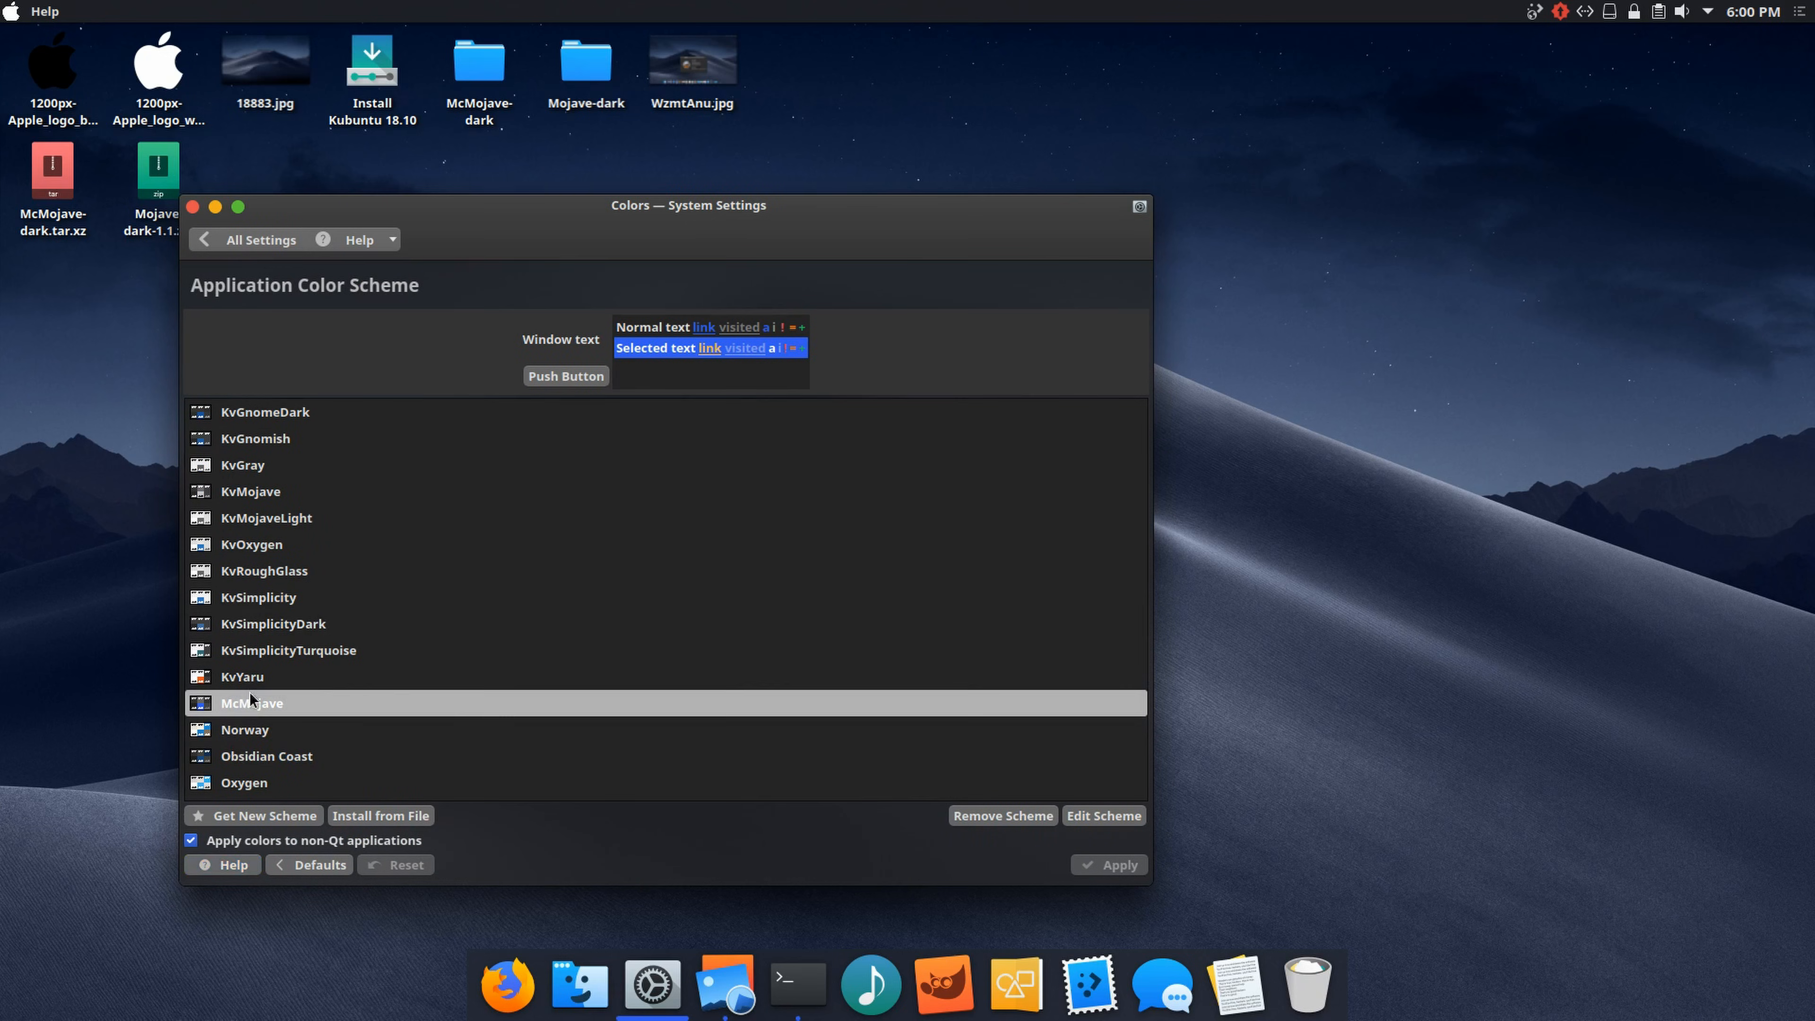
pyautogui.click(233, 240)
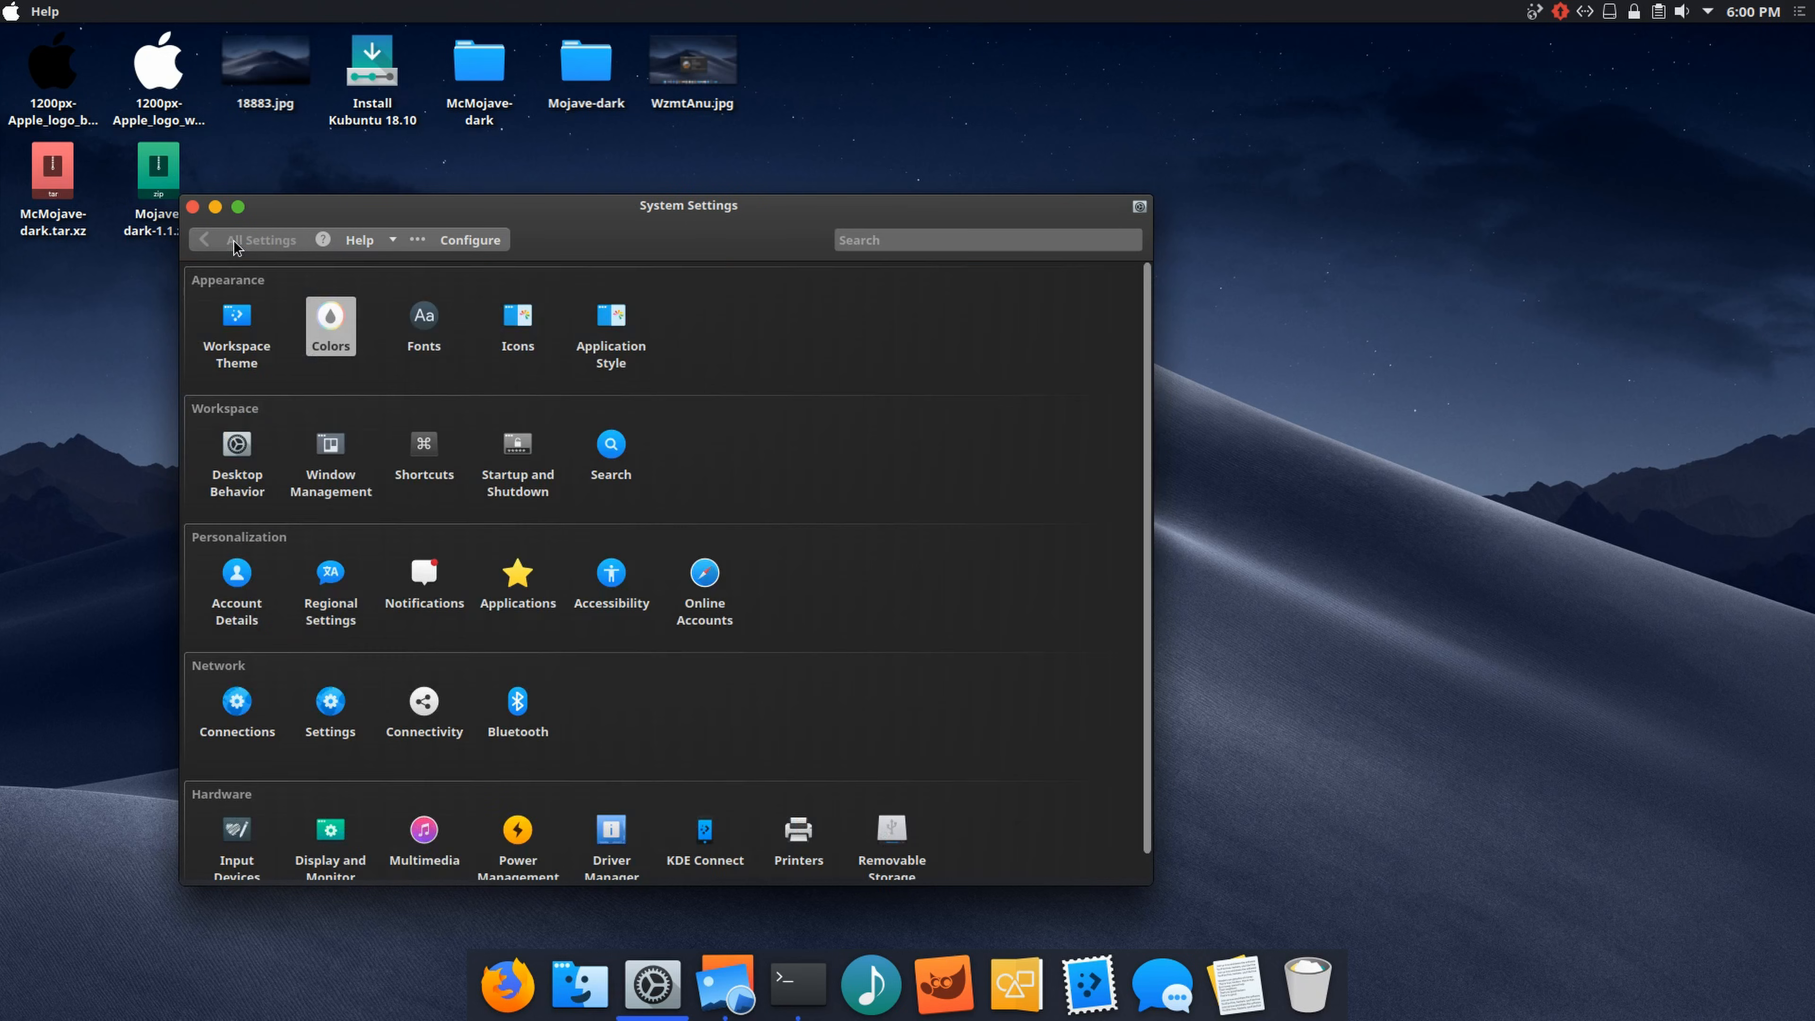
# Step: View the Fonts settings and the dialog for adjusting all fonts, then cancel it and return to all settings
pyautogui.click(423, 316)
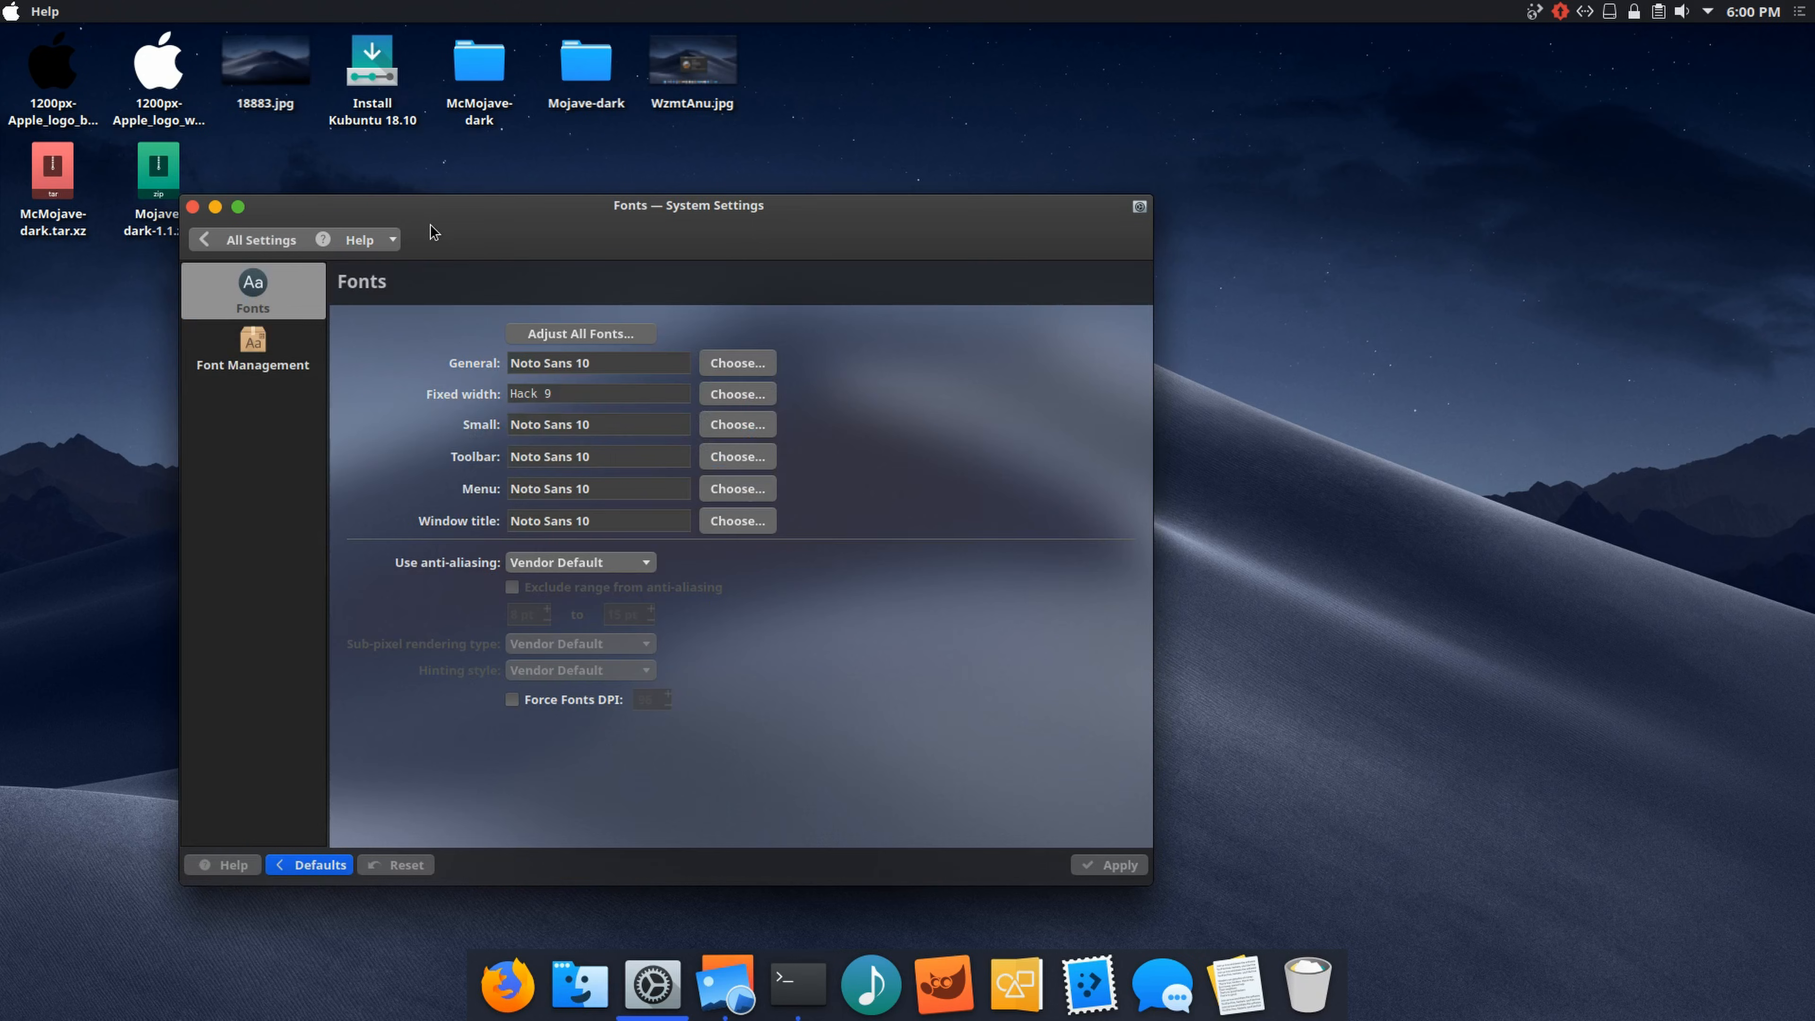
pyautogui.click(529, 333)
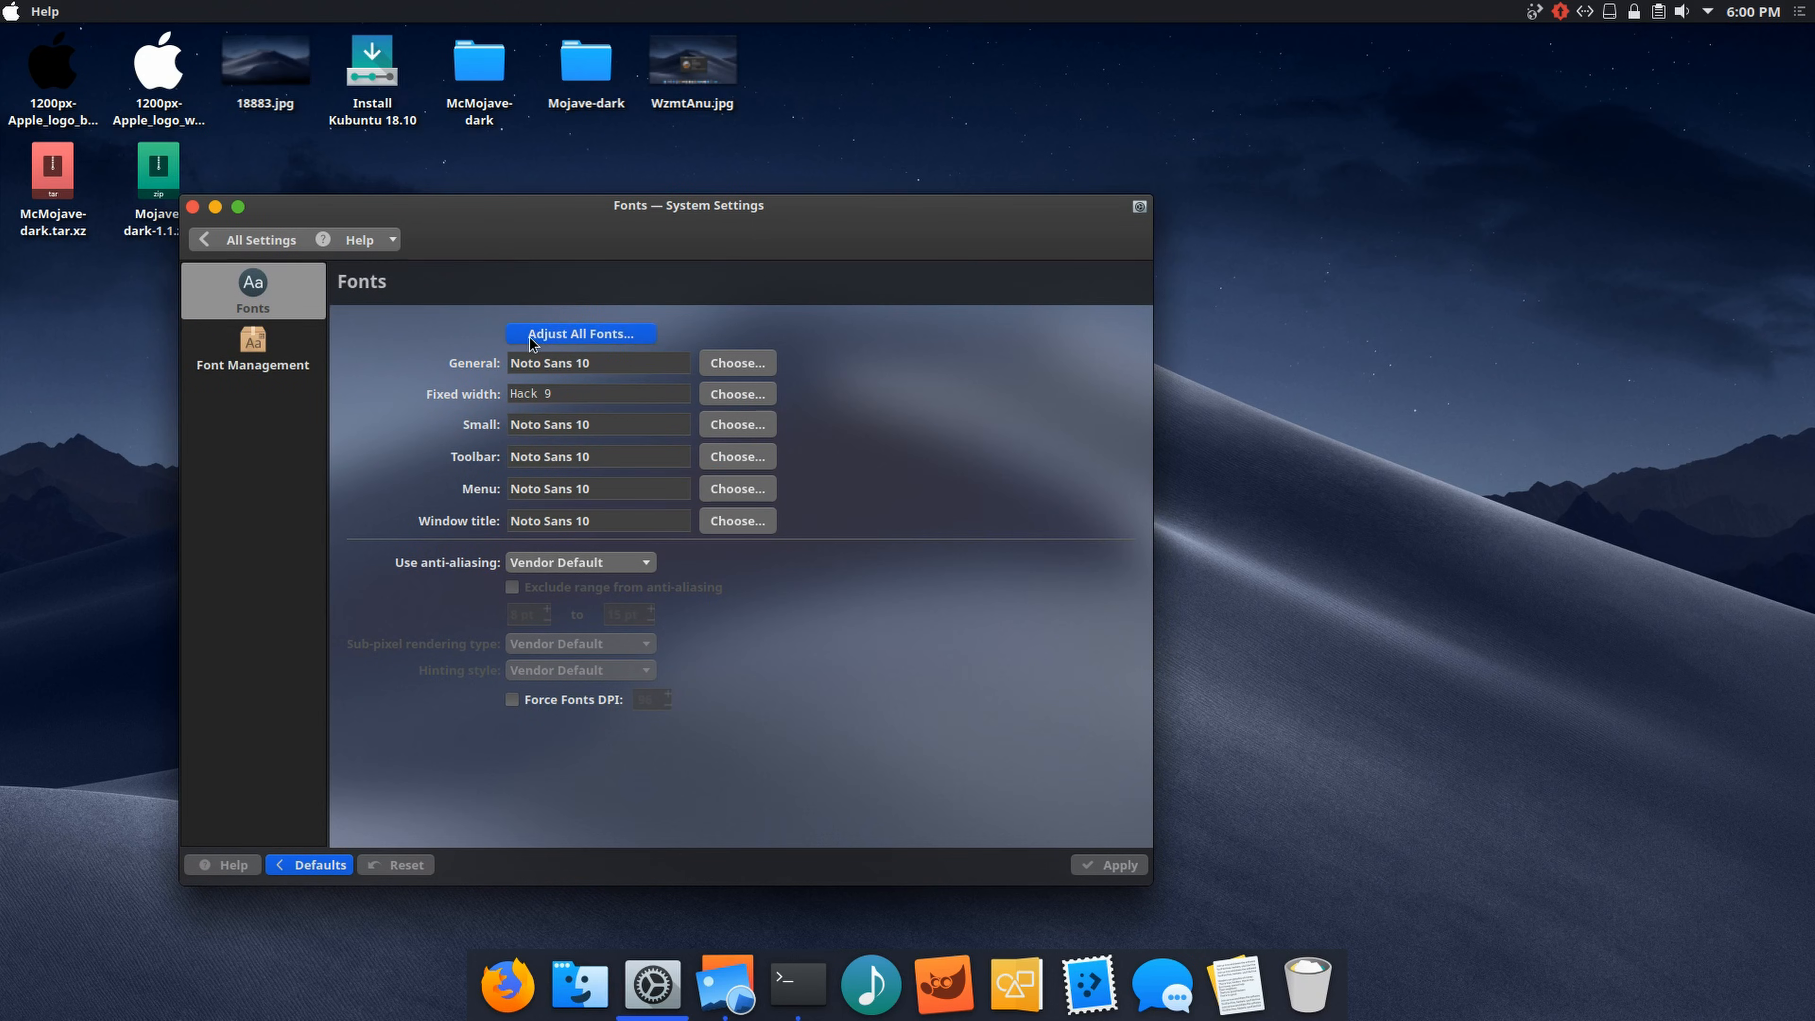
pyautogui.click(547, 335)
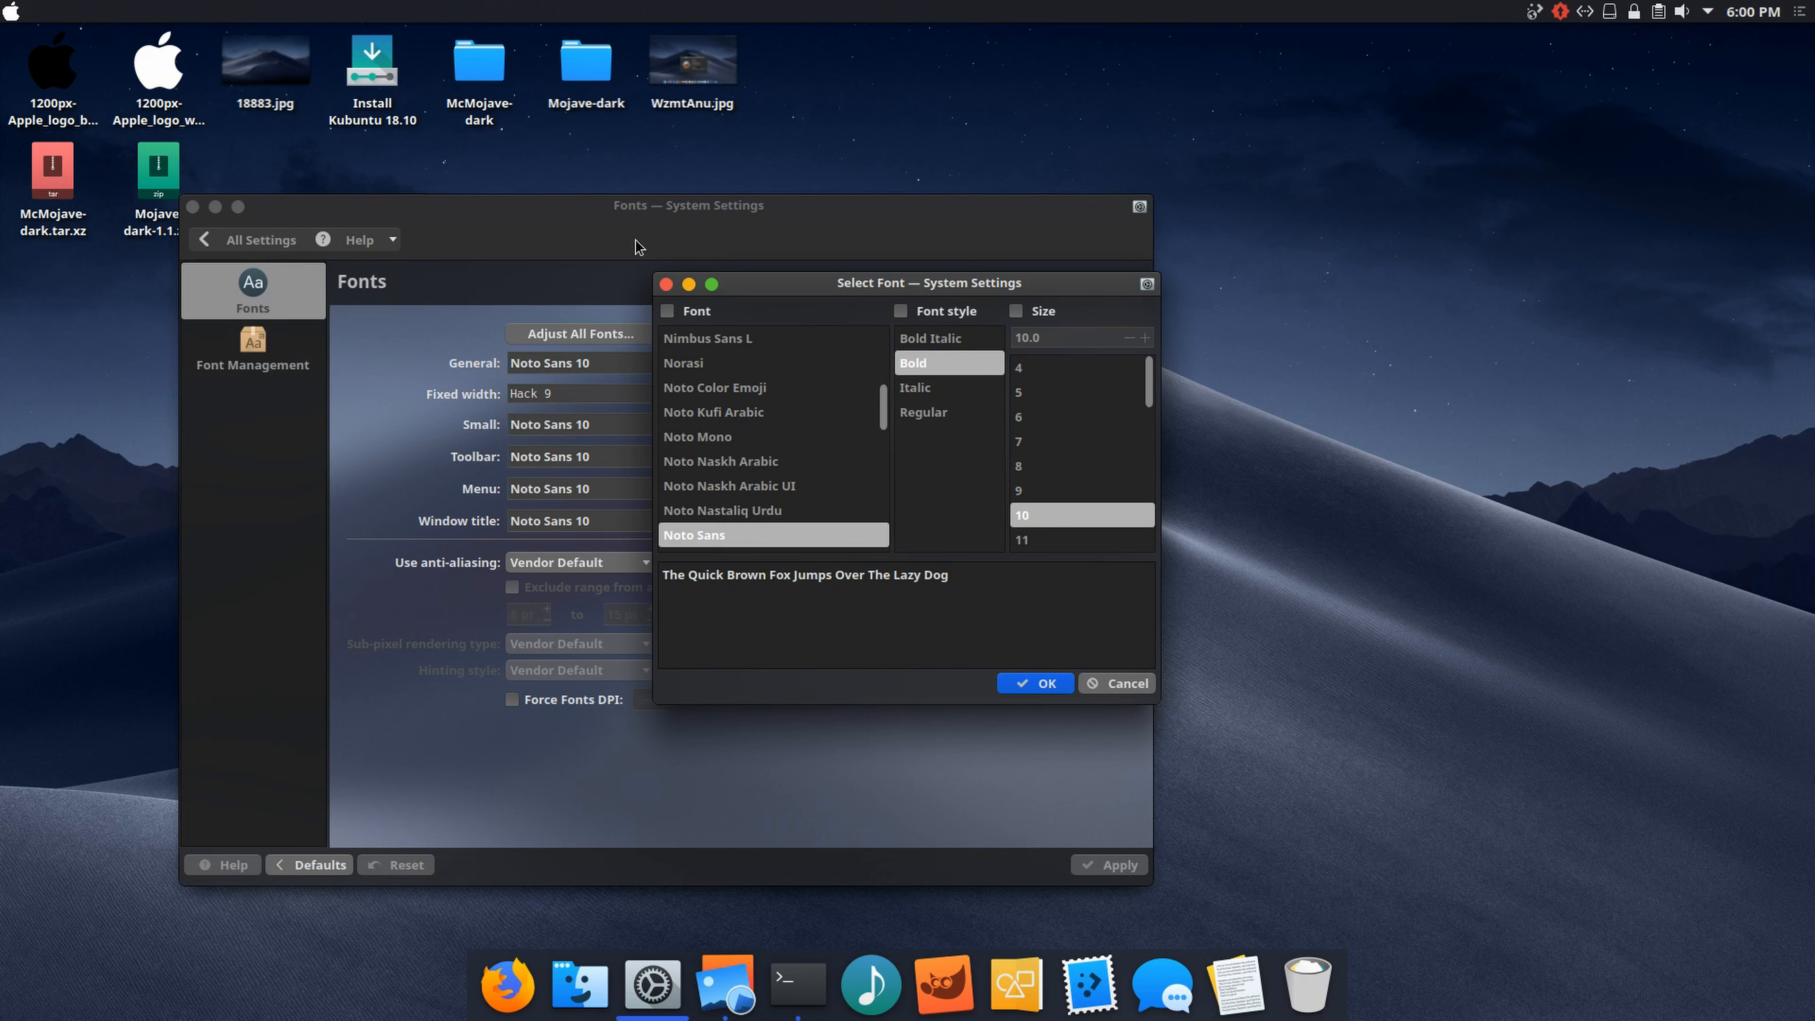
pyautogui.press('Escape')
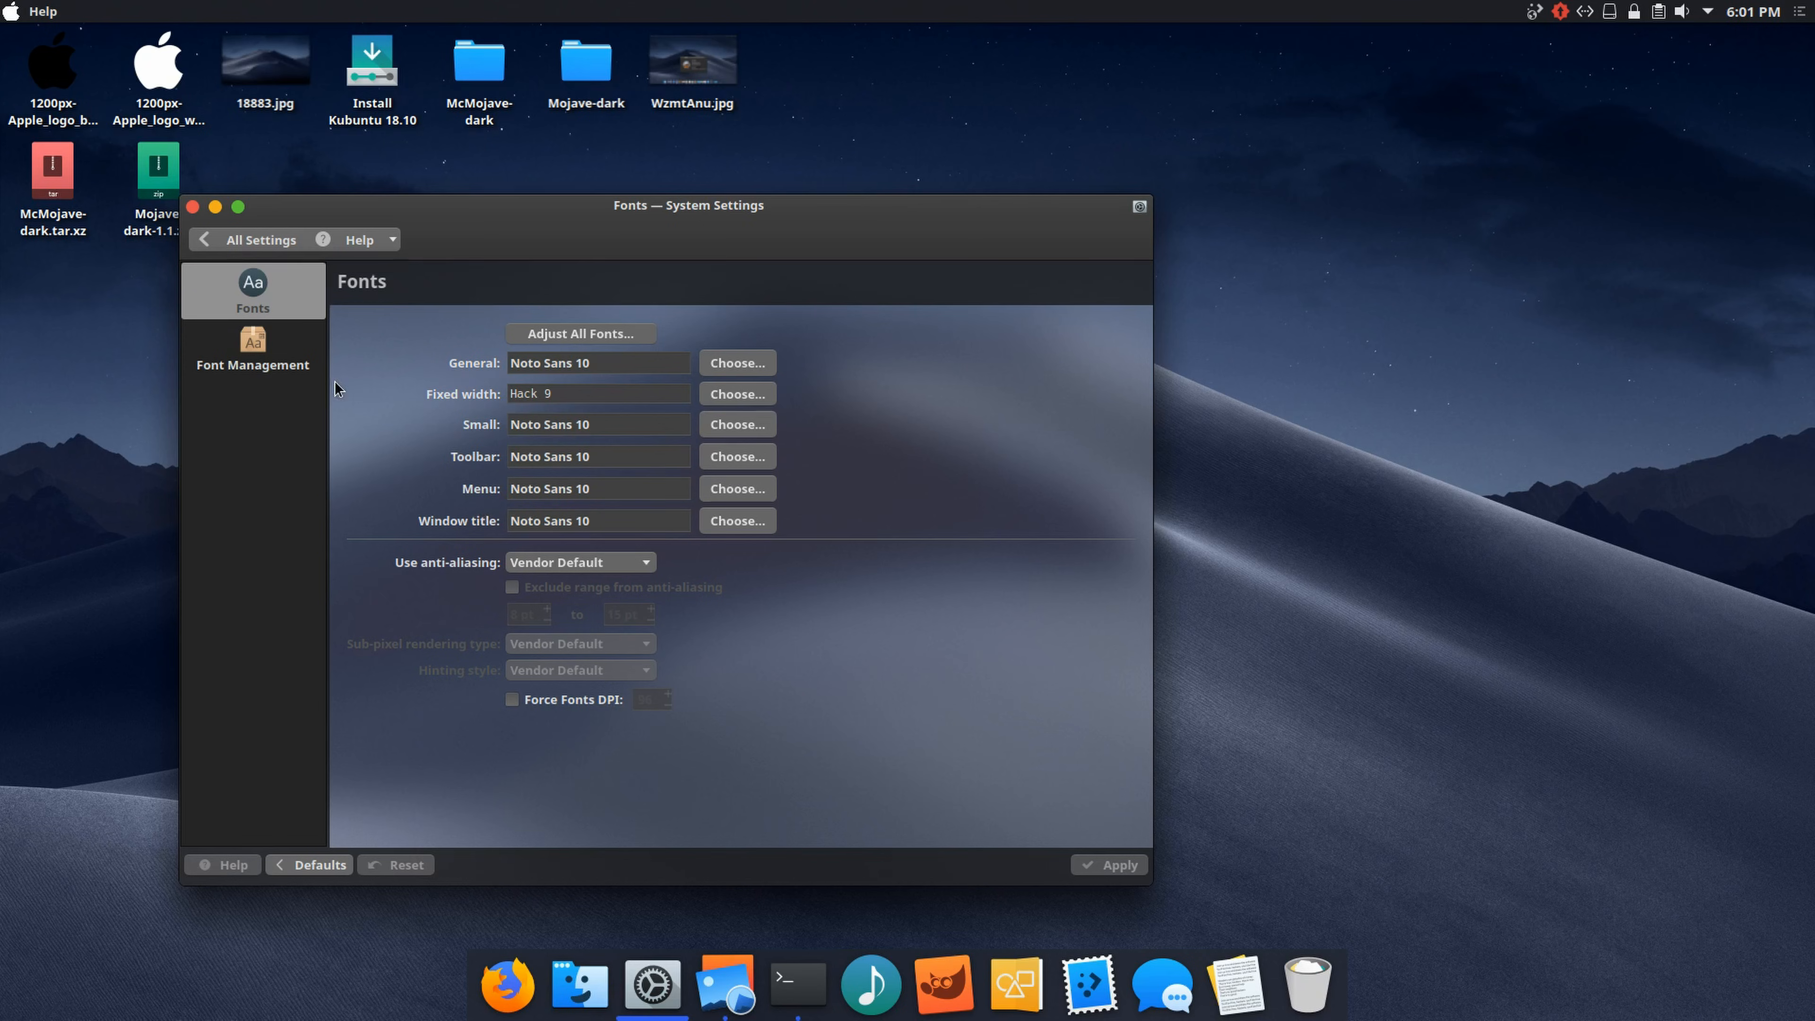
pyautogui.click(216, 239)
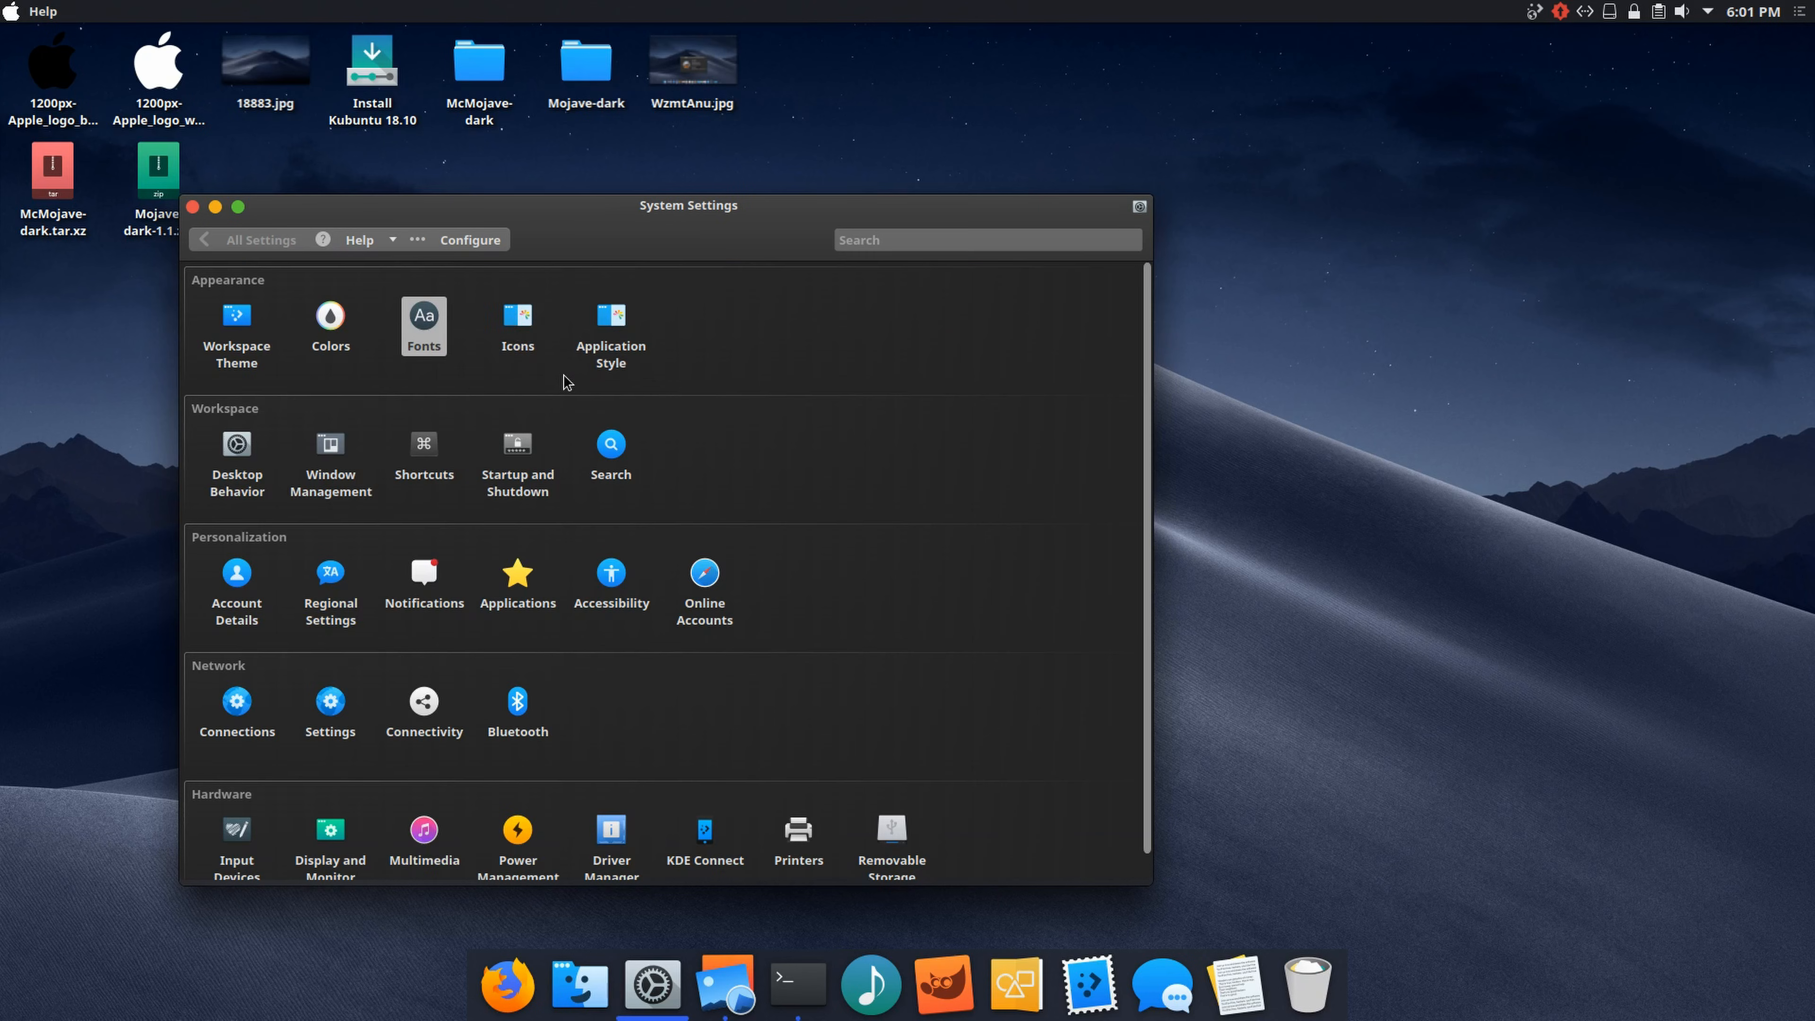
# Step: Look through the icon themes in the Icons settings and view the widget style in the Application Style settings
pyautogui.click(526, 328)
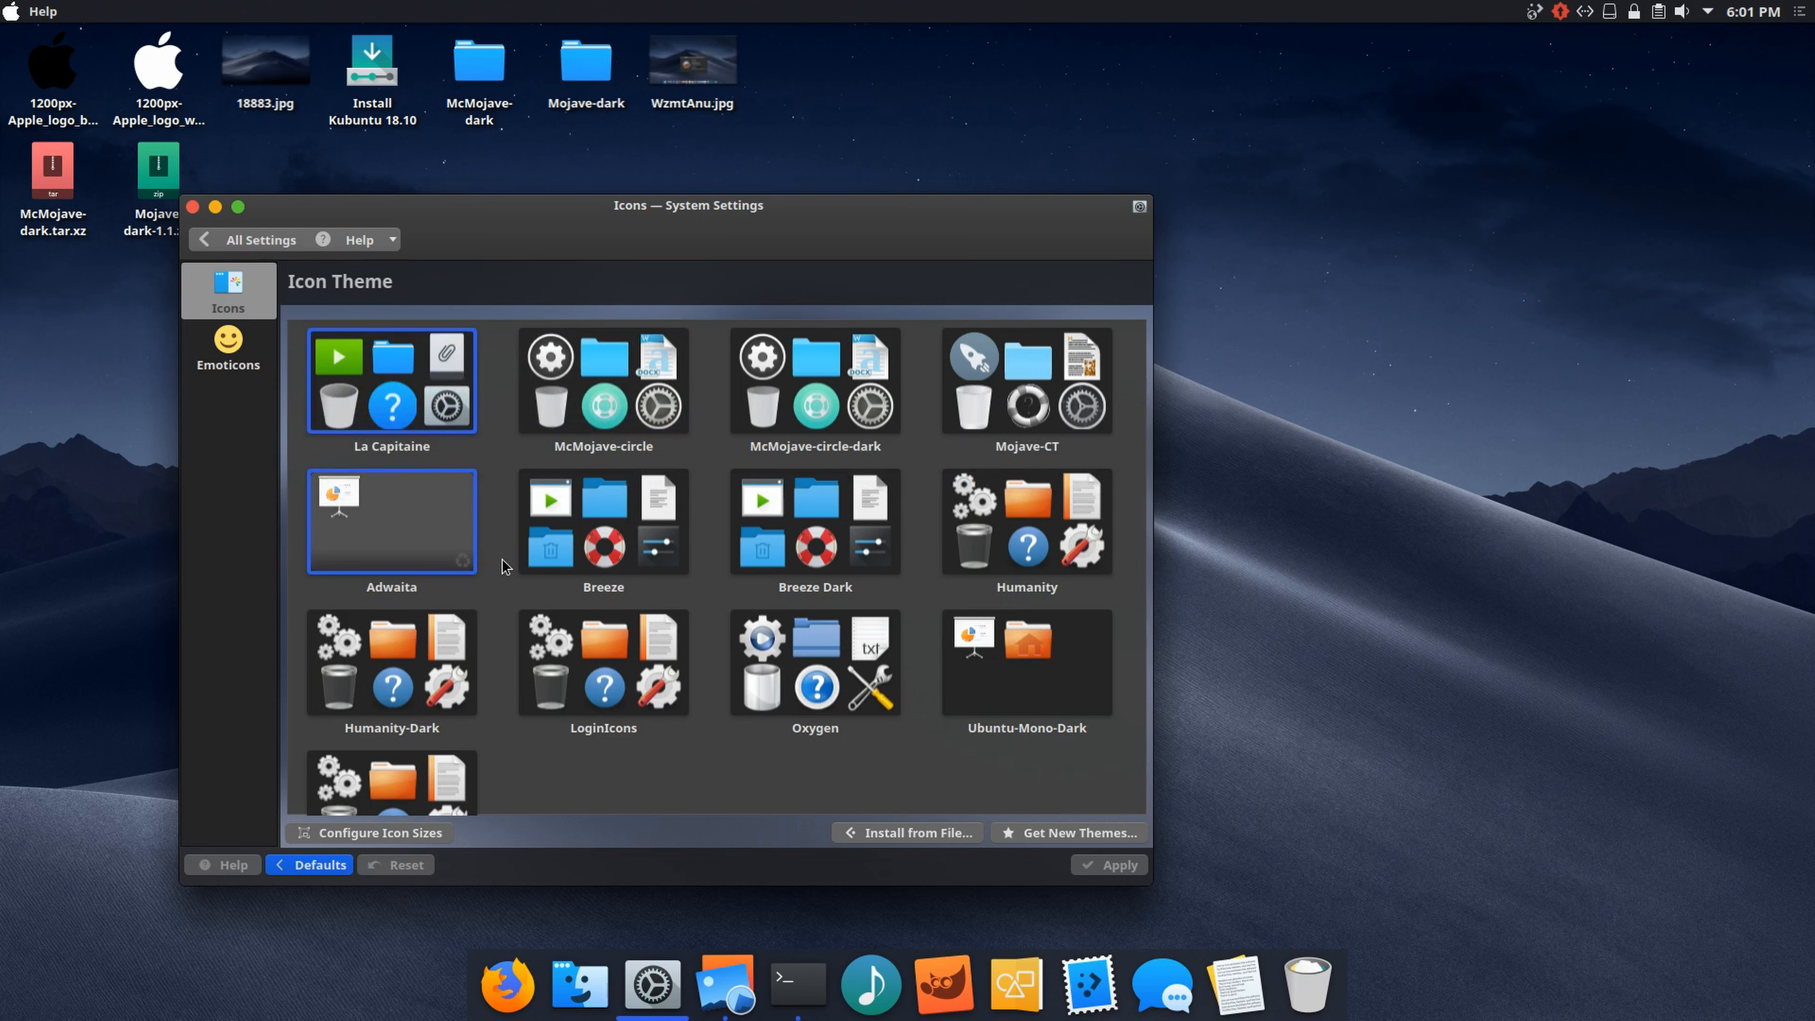
pyautogui.scroll(-1, 504, 568)
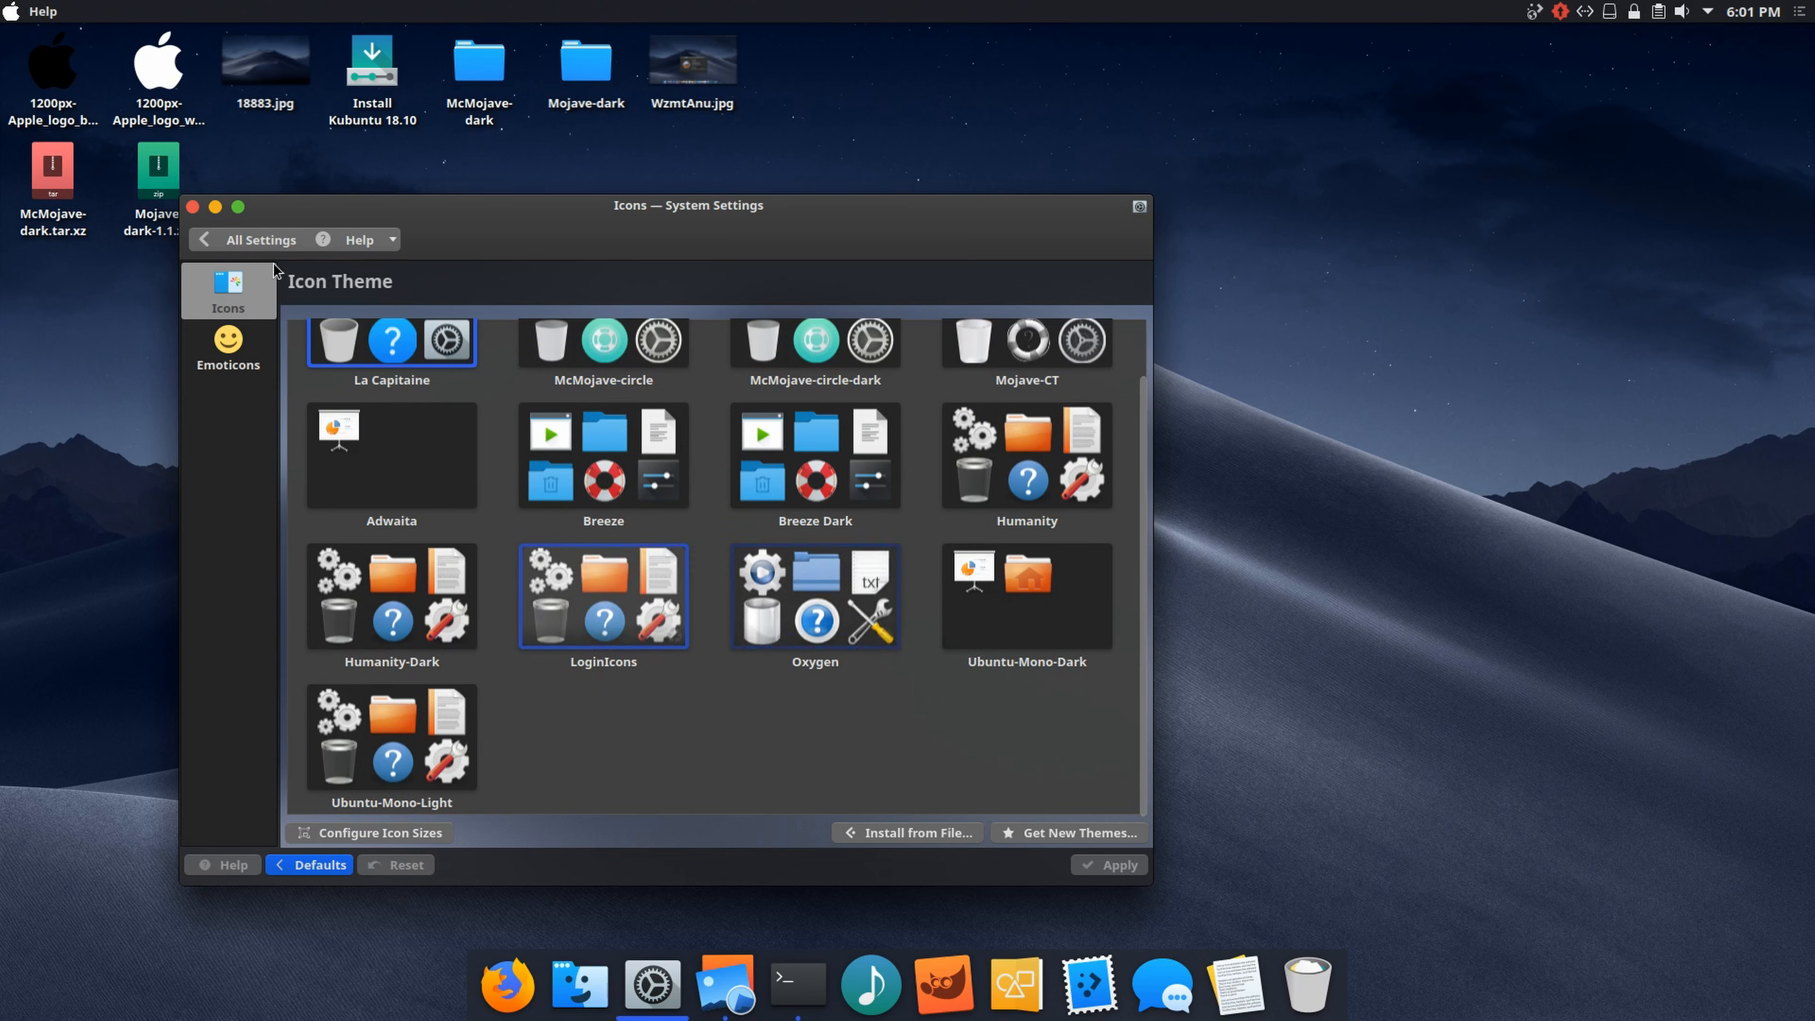
pyautogui.click(250, 239)
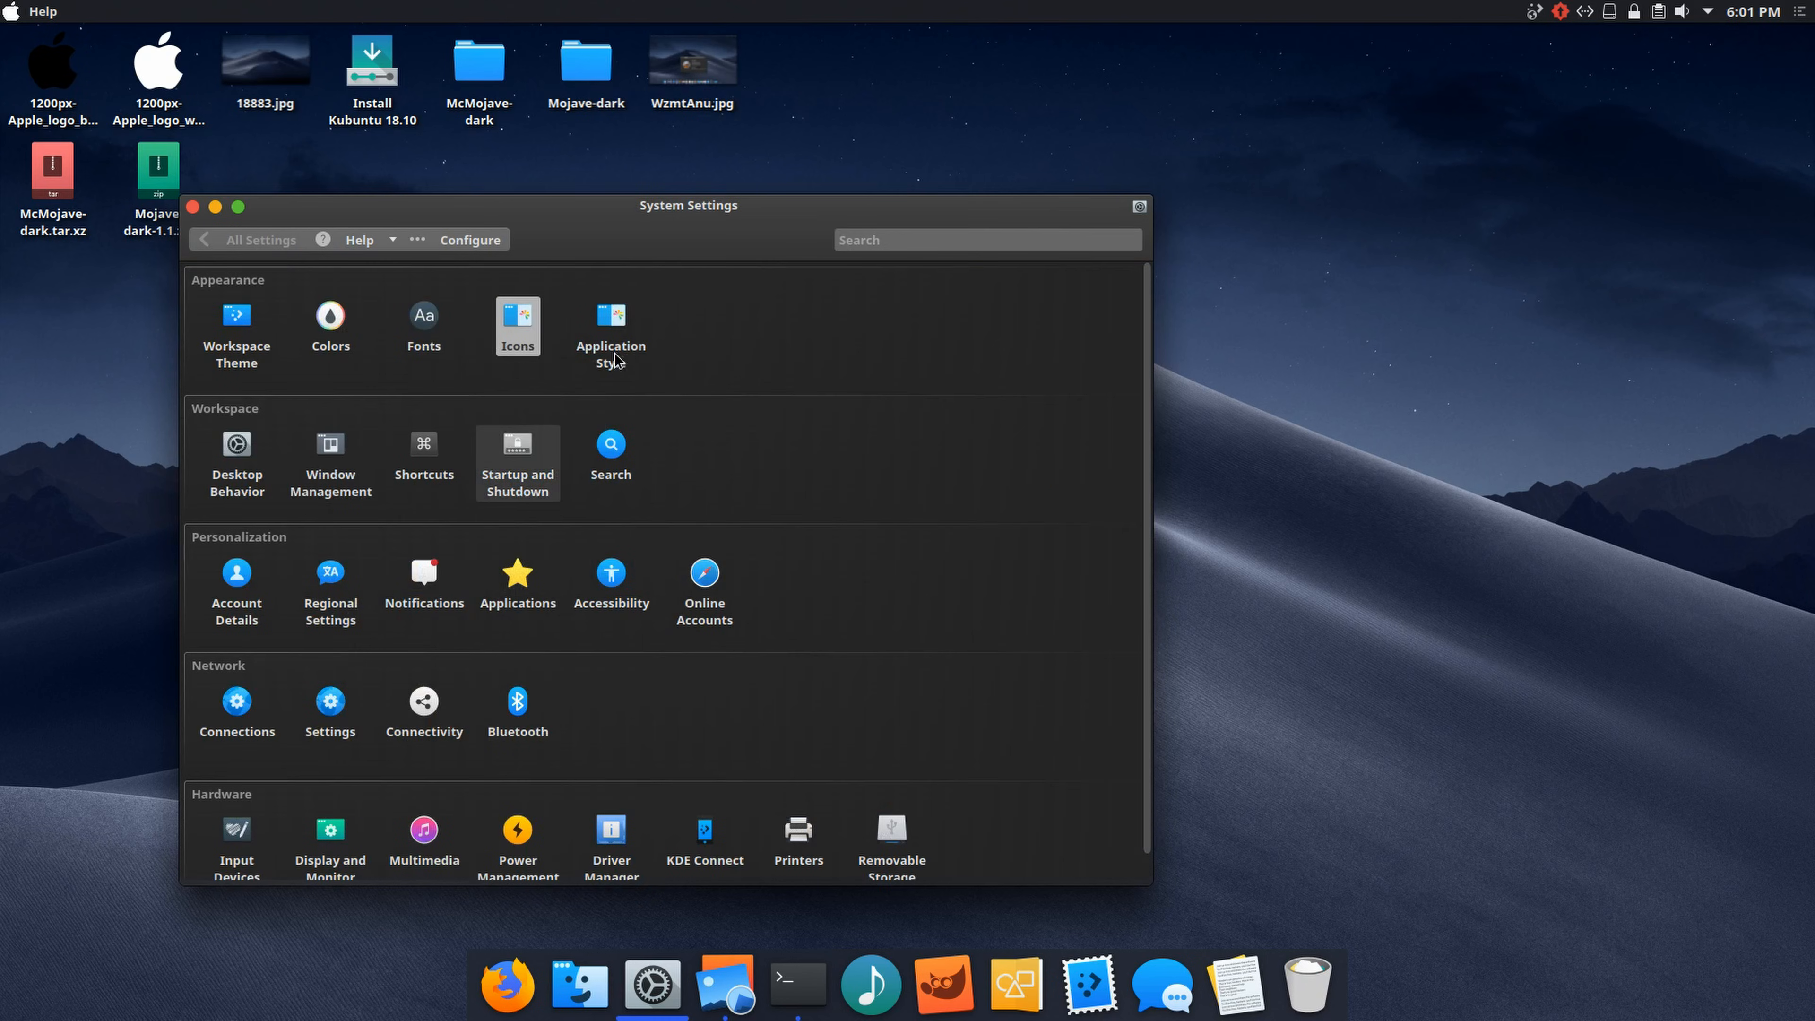
pyautogui.click(619, 334)
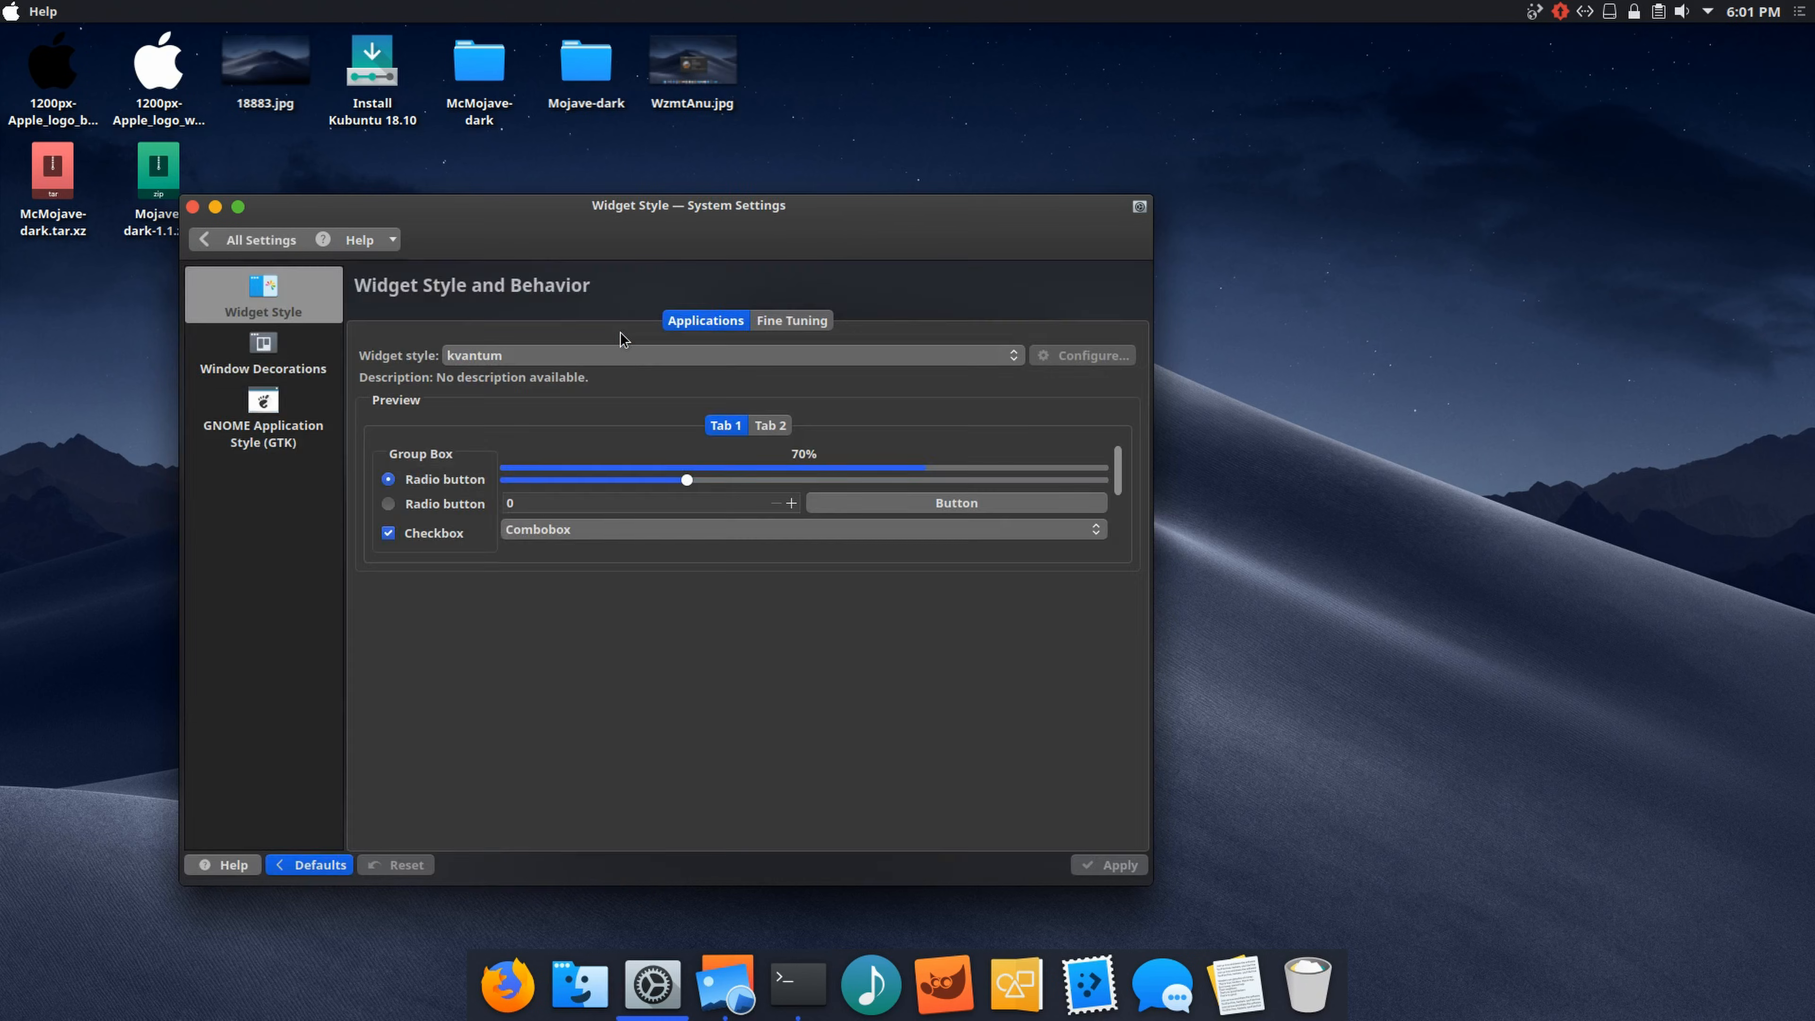
pyautogui.click(217, 242)
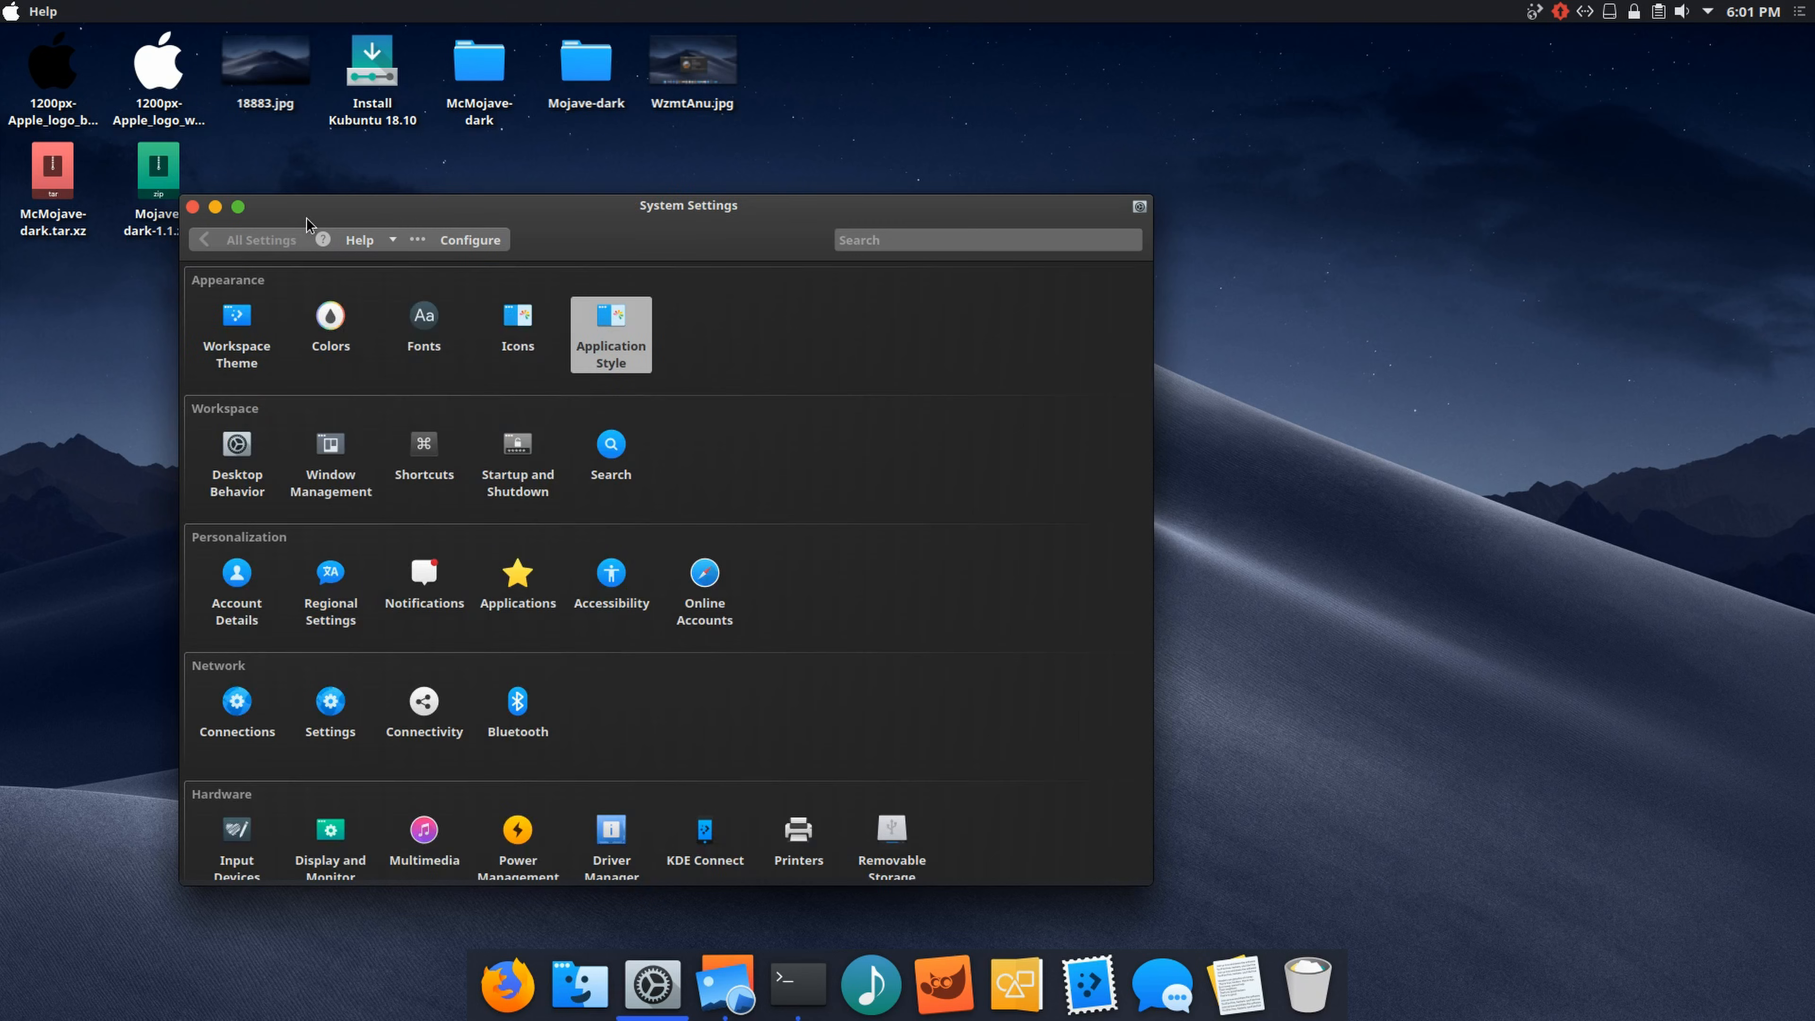
# Step: Move the settings window away from the desktop icons and view the styling of the desktop's context menu, then dismiss it
pyautogui.moveTo(443, 207); pyautogui.dragTo(809, 201)
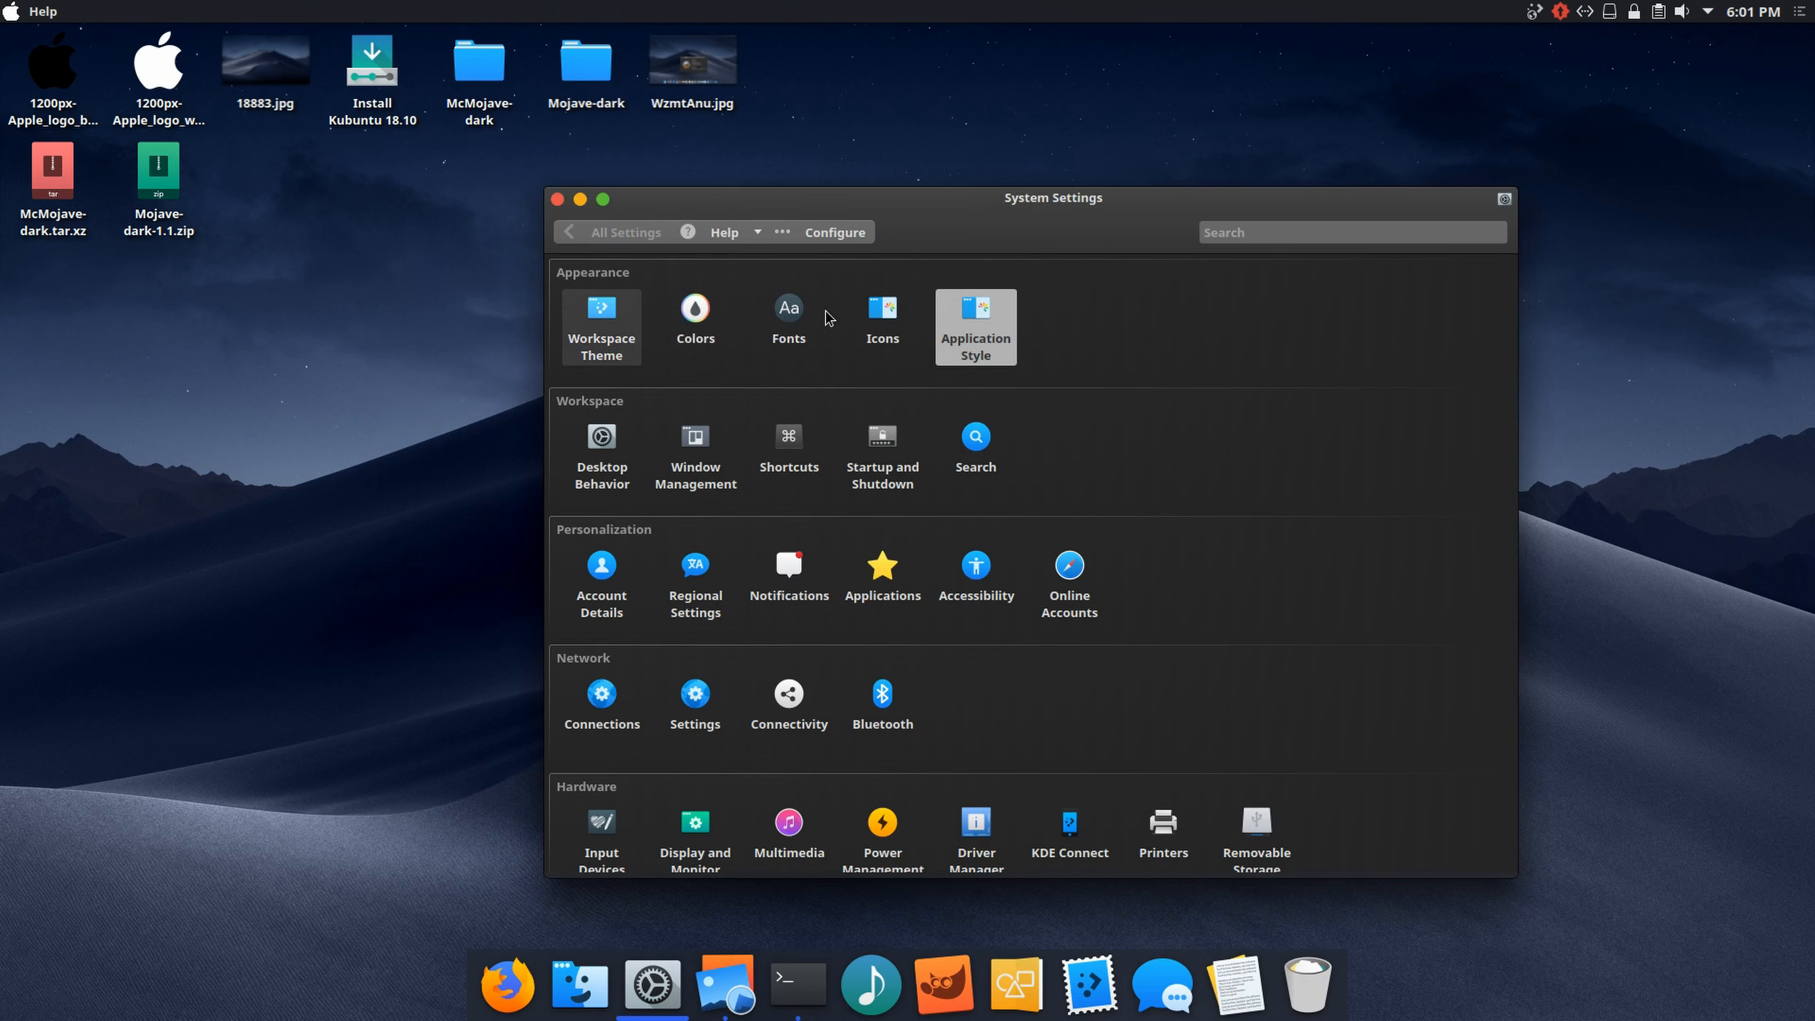
pyautogui.rightClick(77, 355)
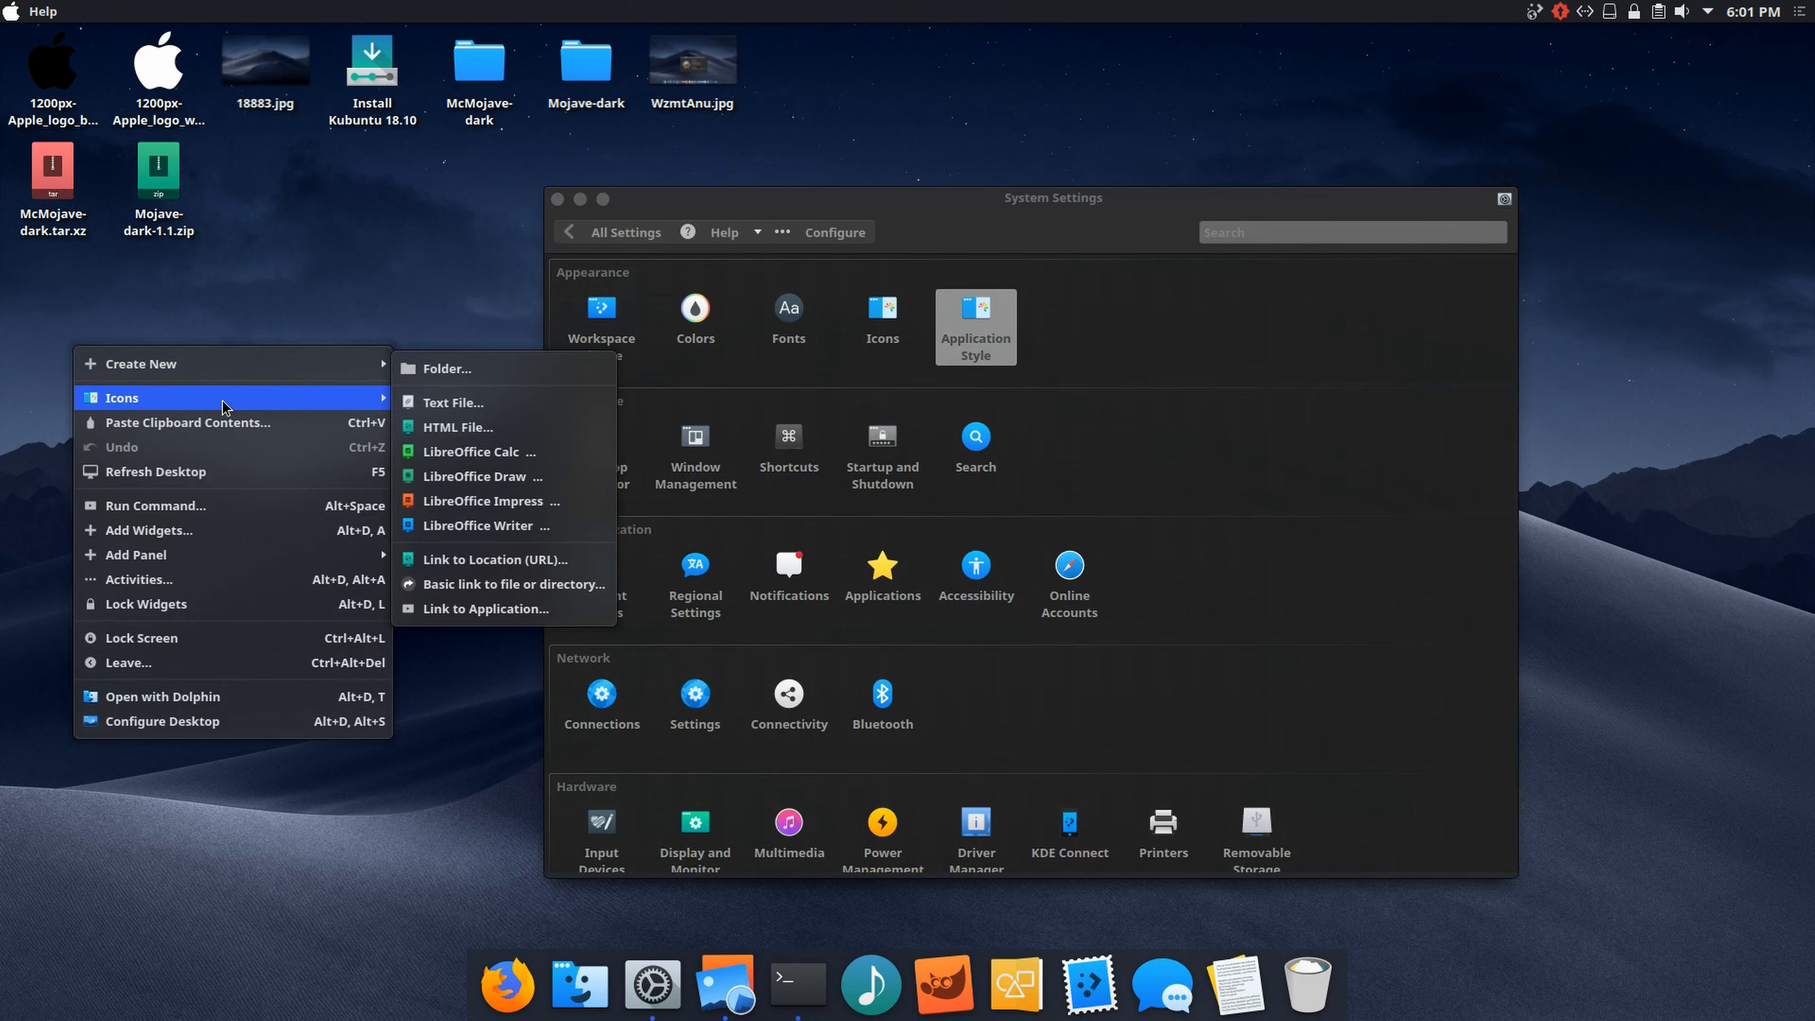
pyautogui.moveTo(227, 397)
pyautogui.click(268, 286)
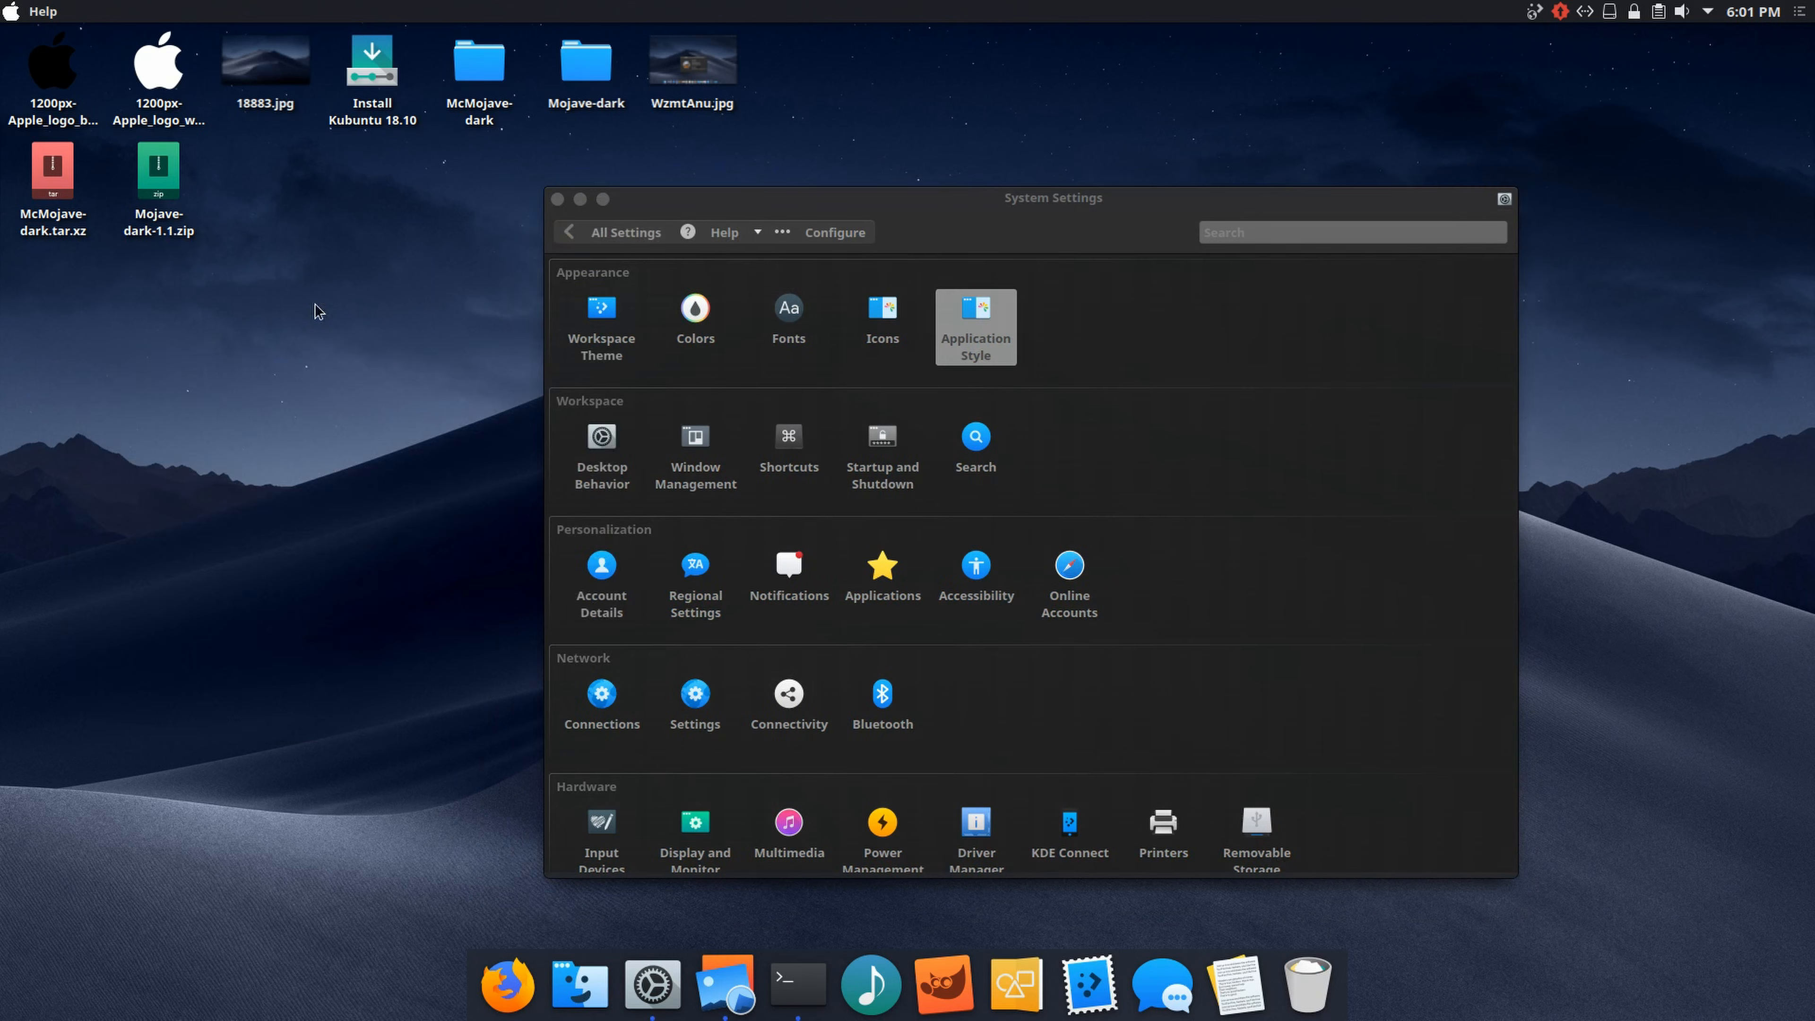
# Step: Open the Desktop Effects page of the Desktop Behavior settings and move the settings window slightly
pyautogui.click(591, 471)
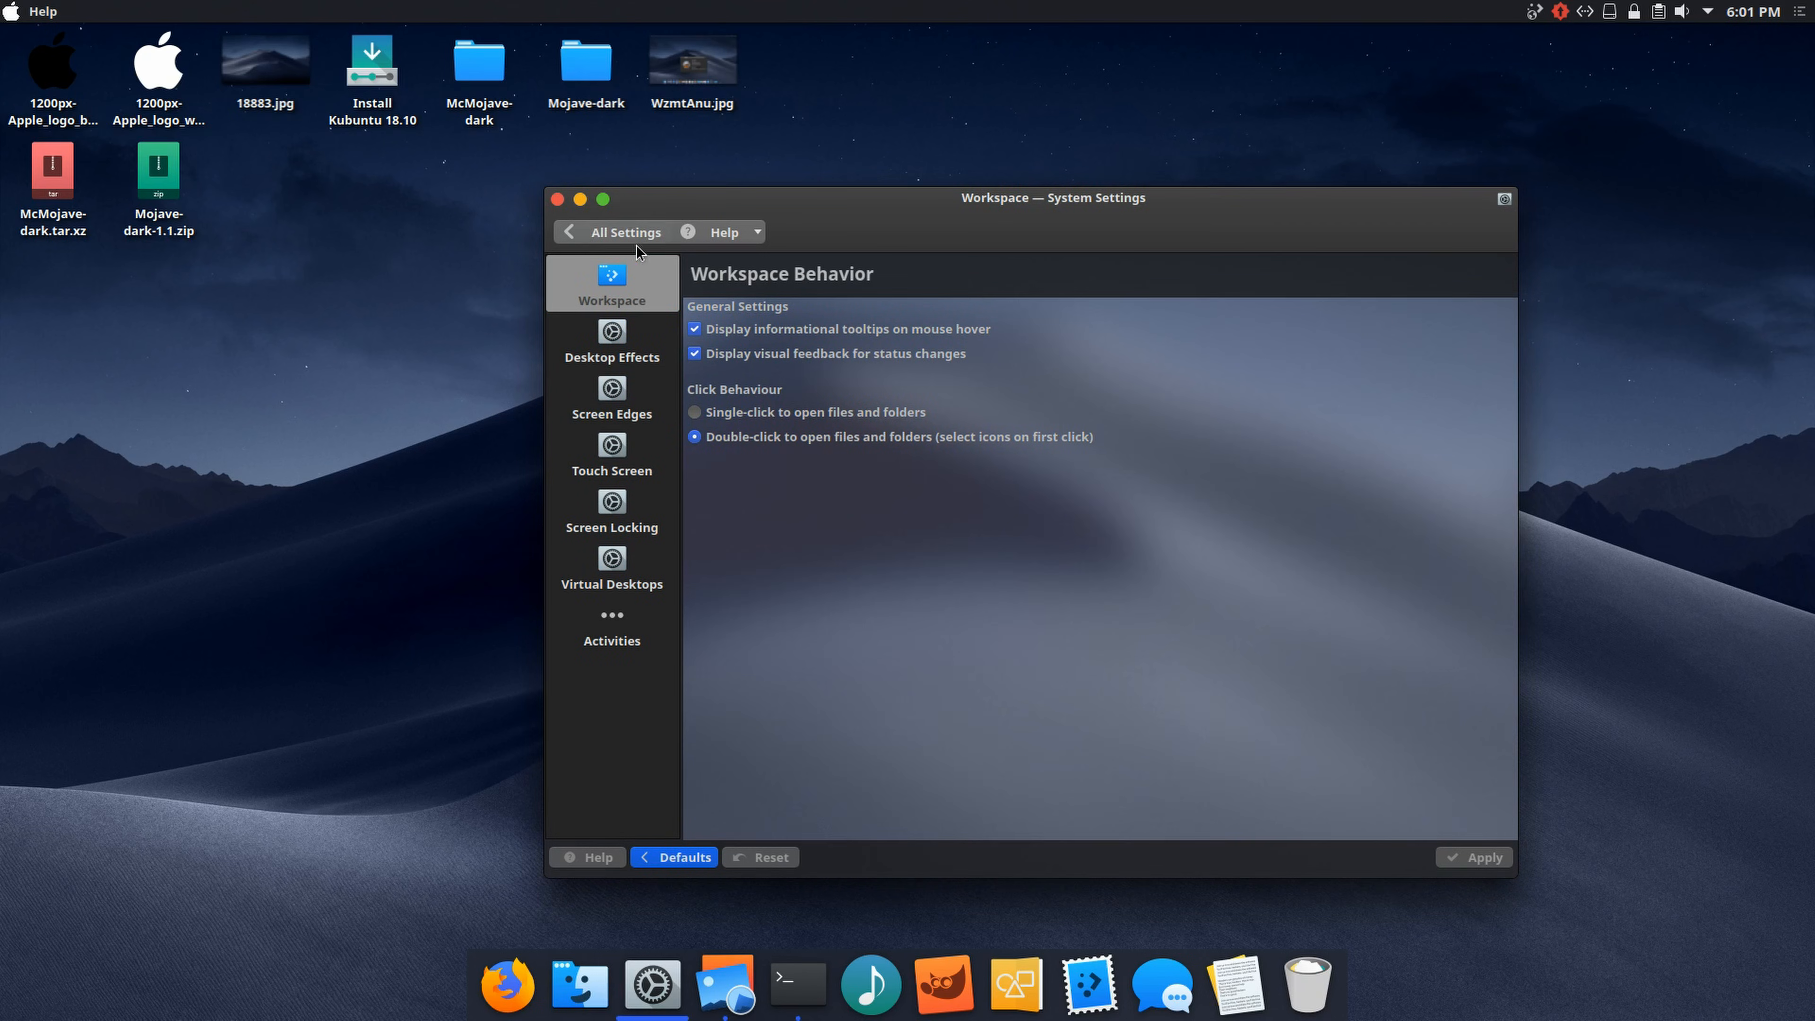
pyautogui.moveTo(676, 203); pyautogui.dragTo(602, 197)
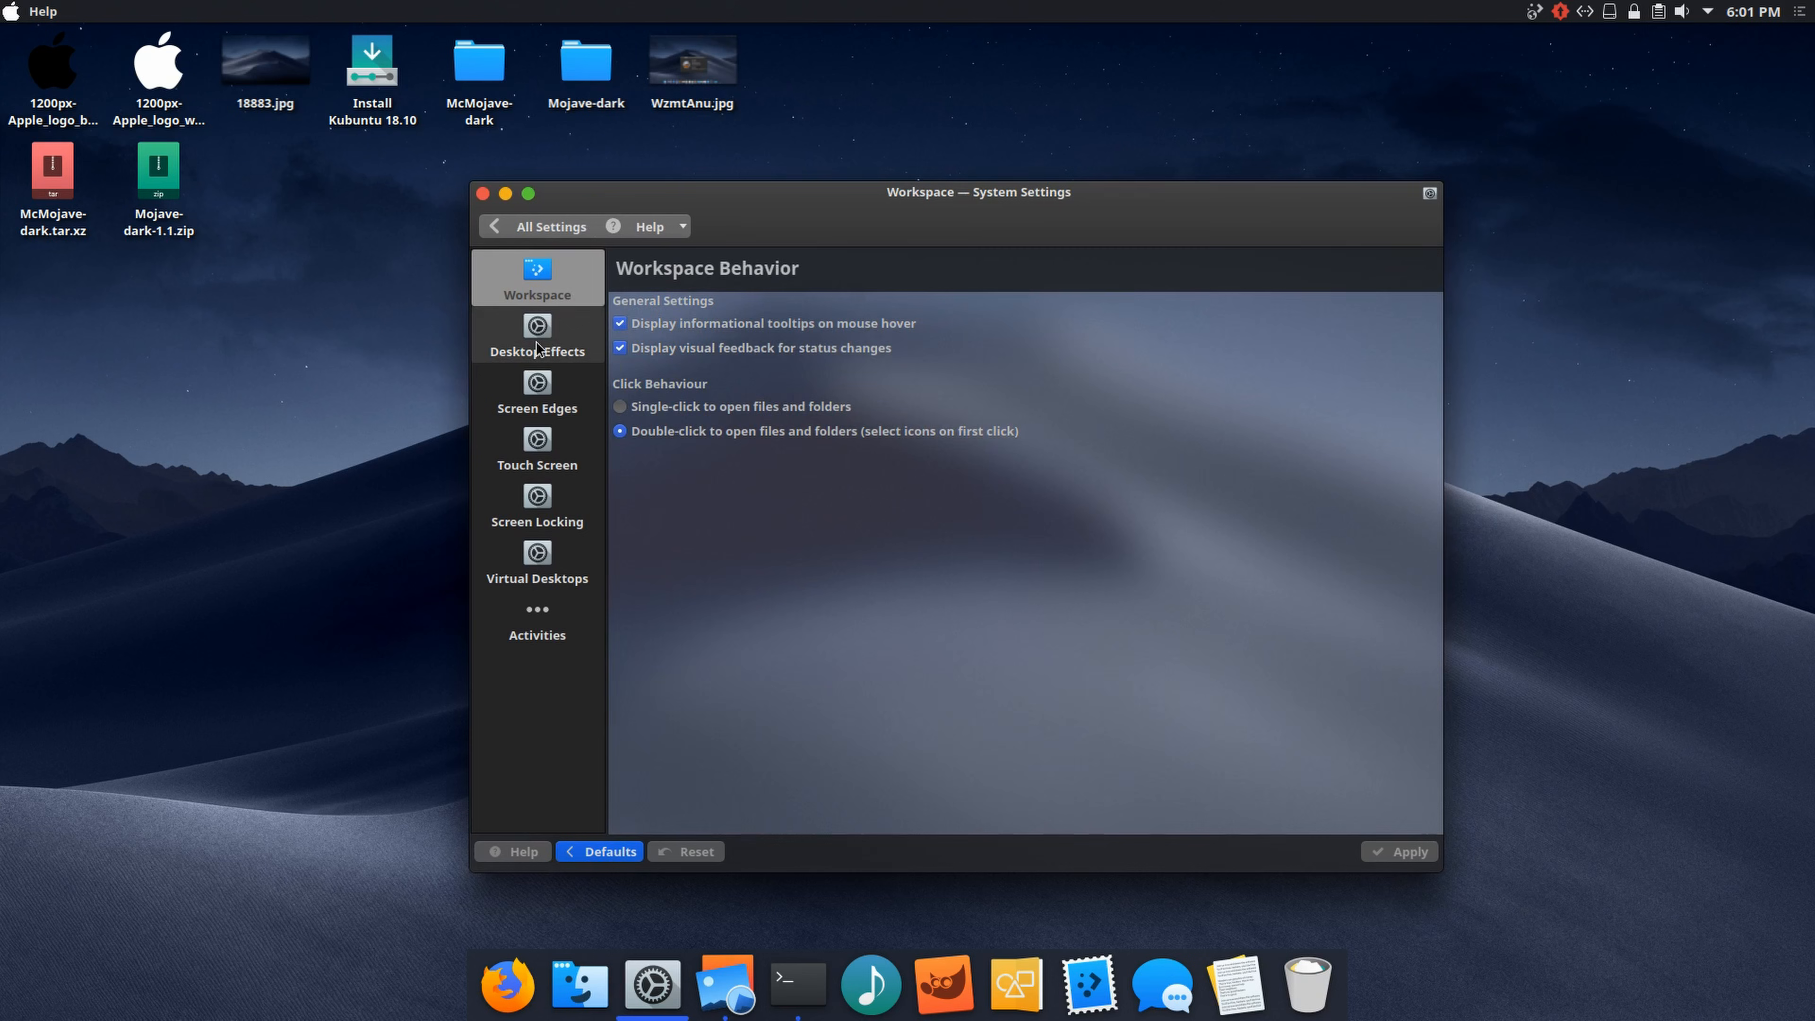
pyautogui.click(537, 349)
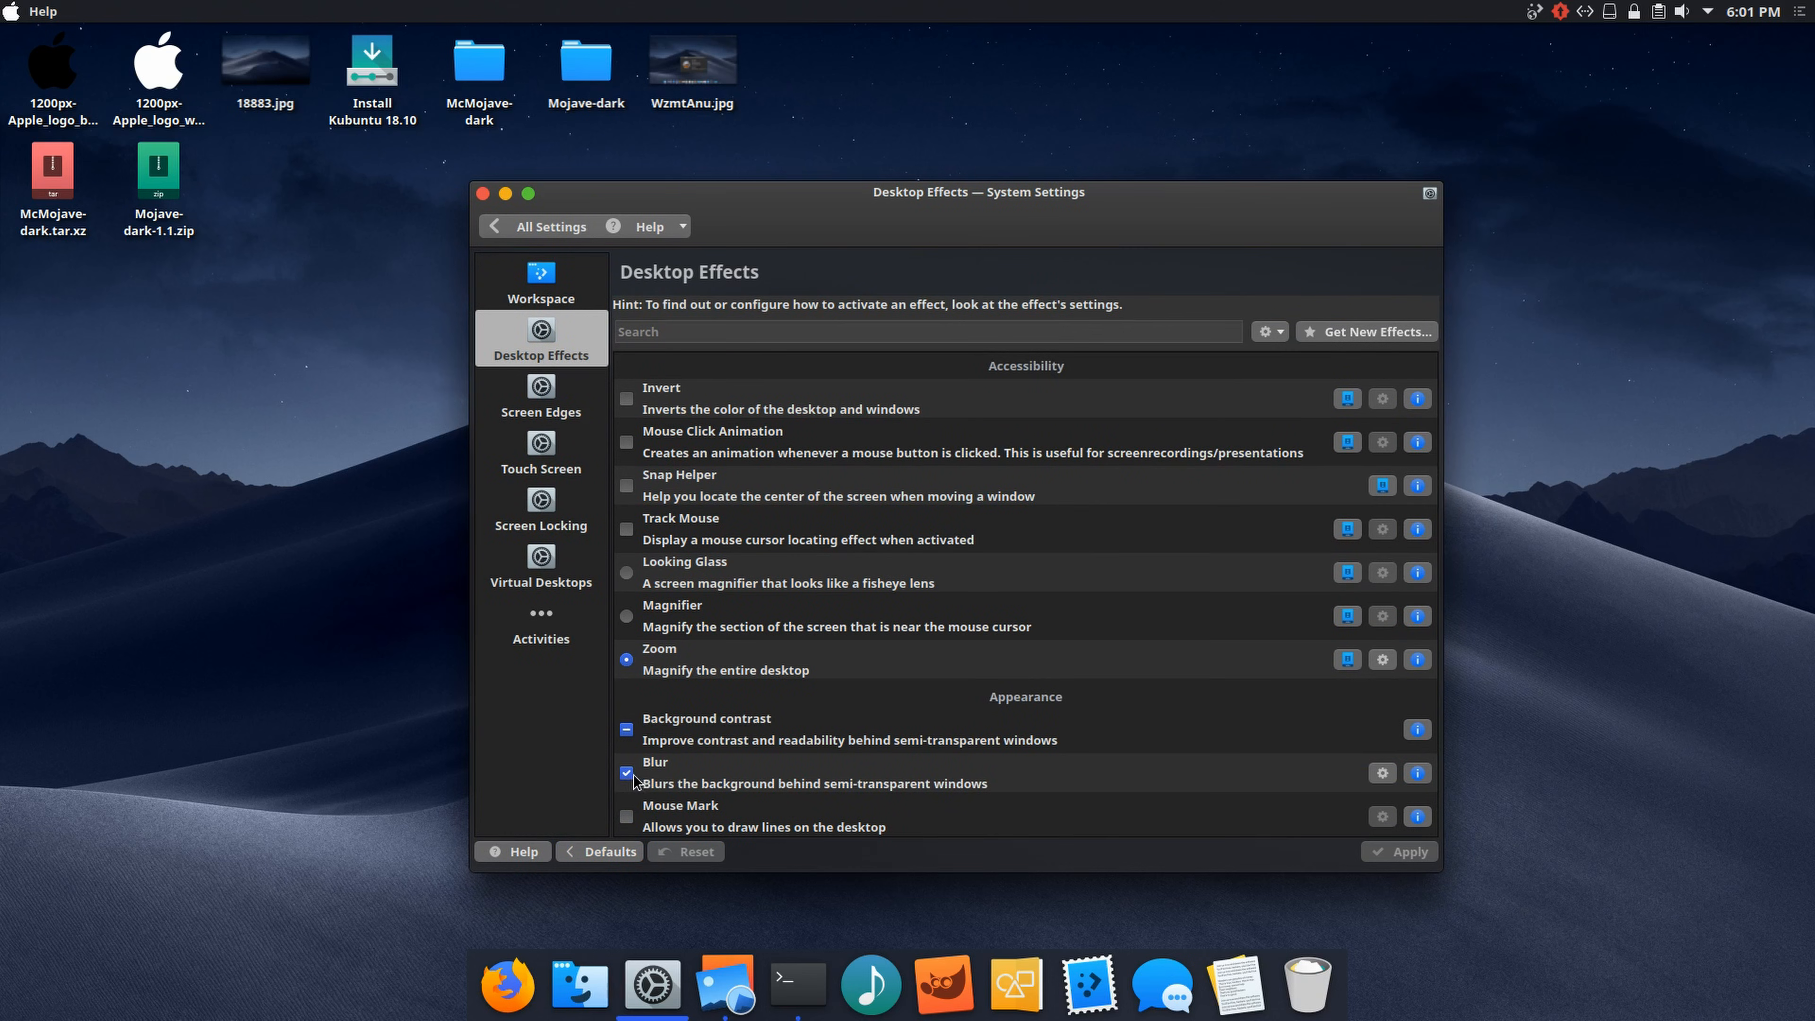
# Step: Search the desktop effects for "wobbly" and clear the search
pyautogui.click(680, 334)
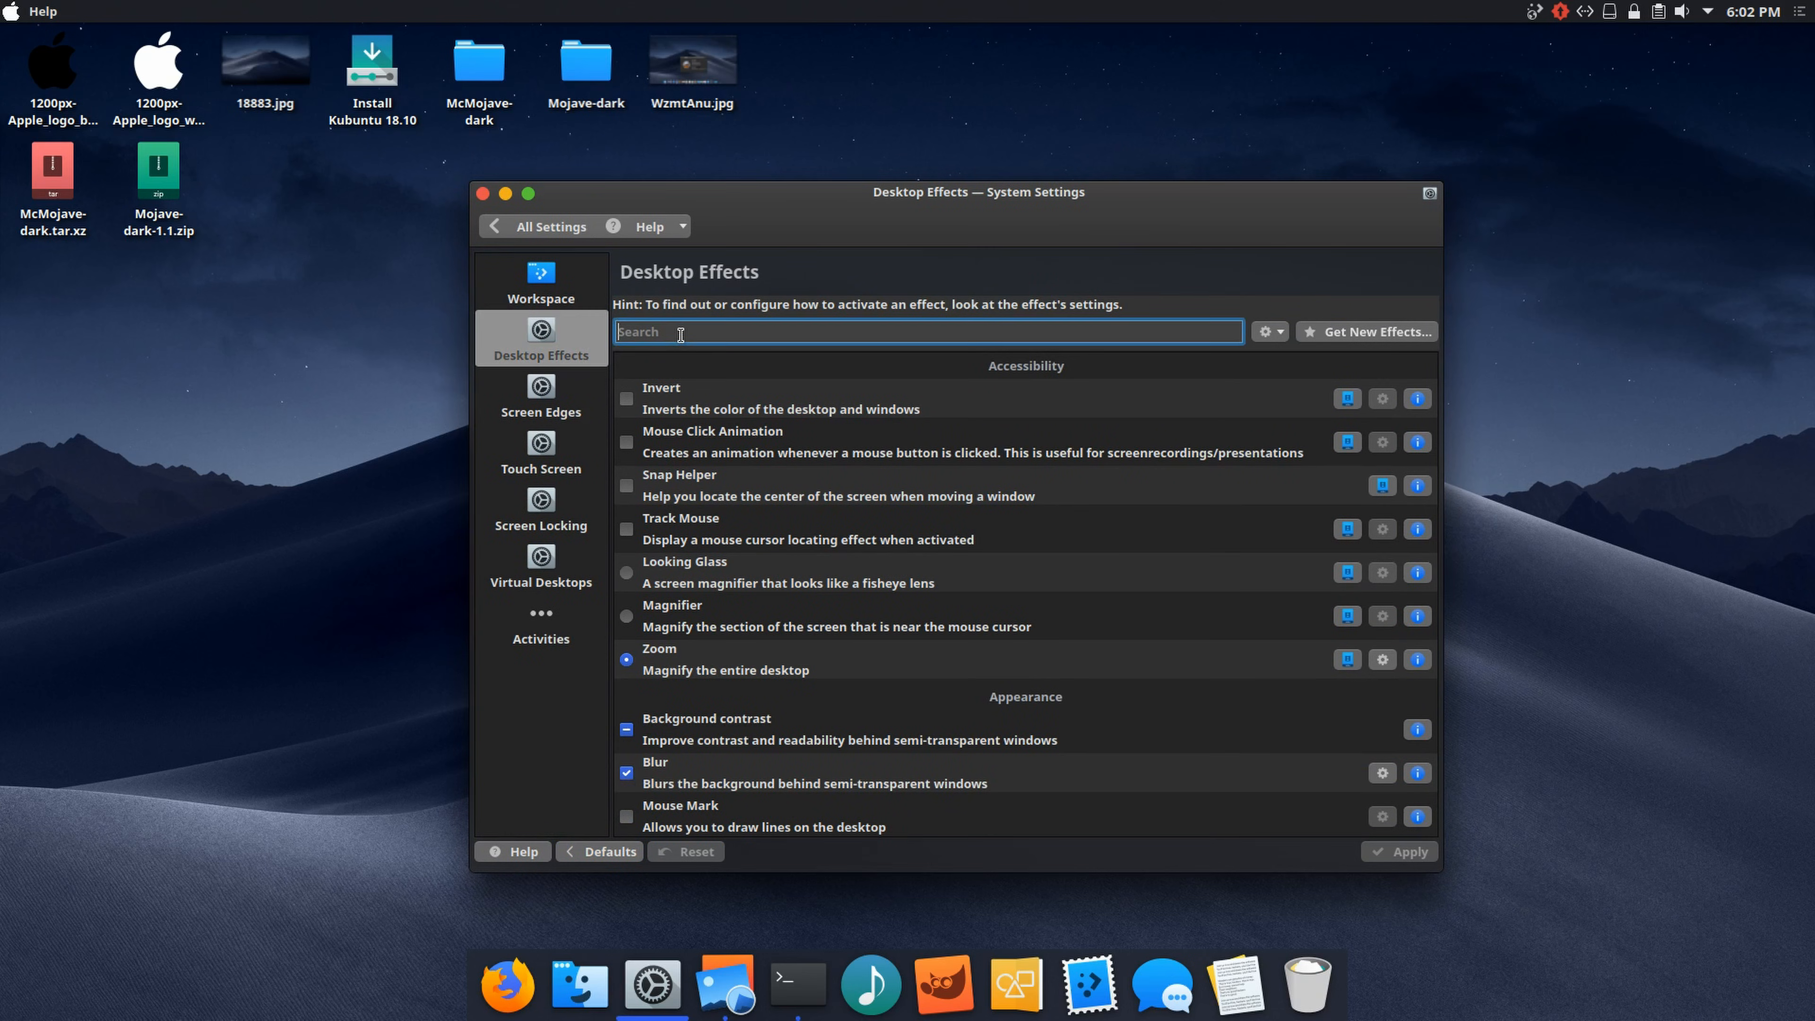
pyautogui.write('wobbly')
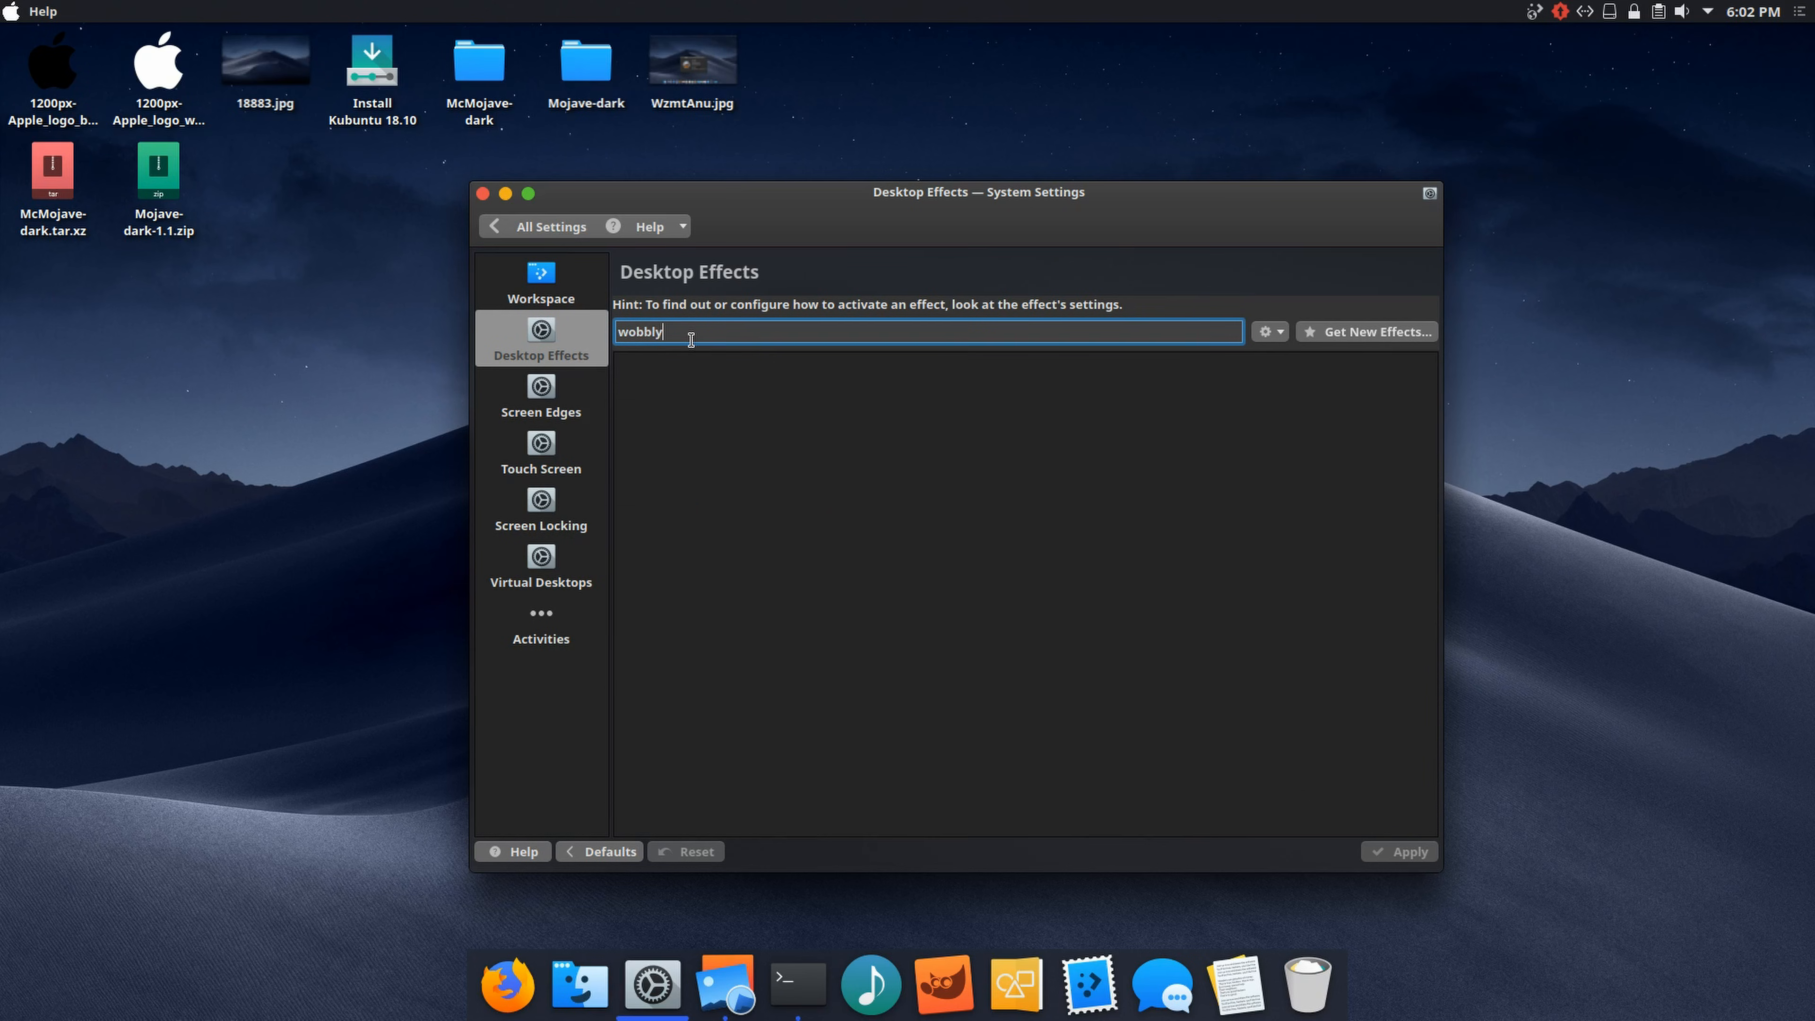
pyautogui.moveTo(691, 339); pyautogui.dragTo(544, 355)
pyautogui.press('BackSpace')
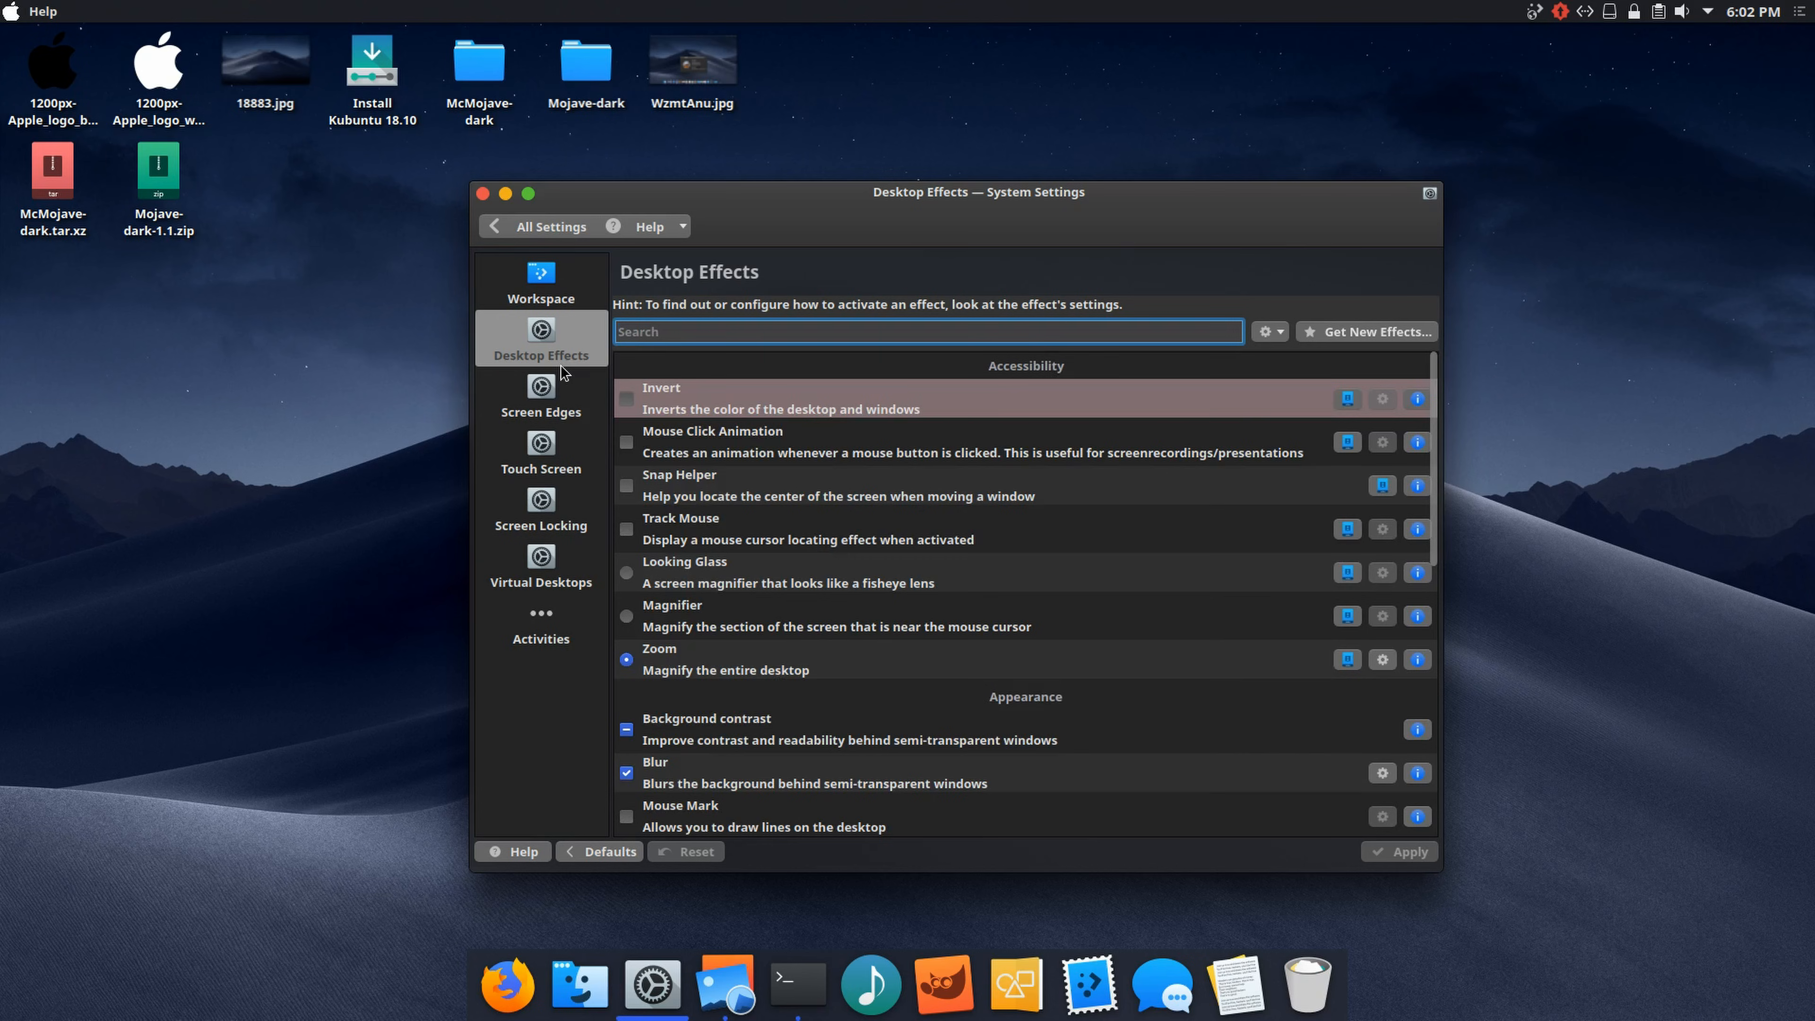
# Step: Search the desktop effects for "magi" and clear the search
pyautogui.write('magi')
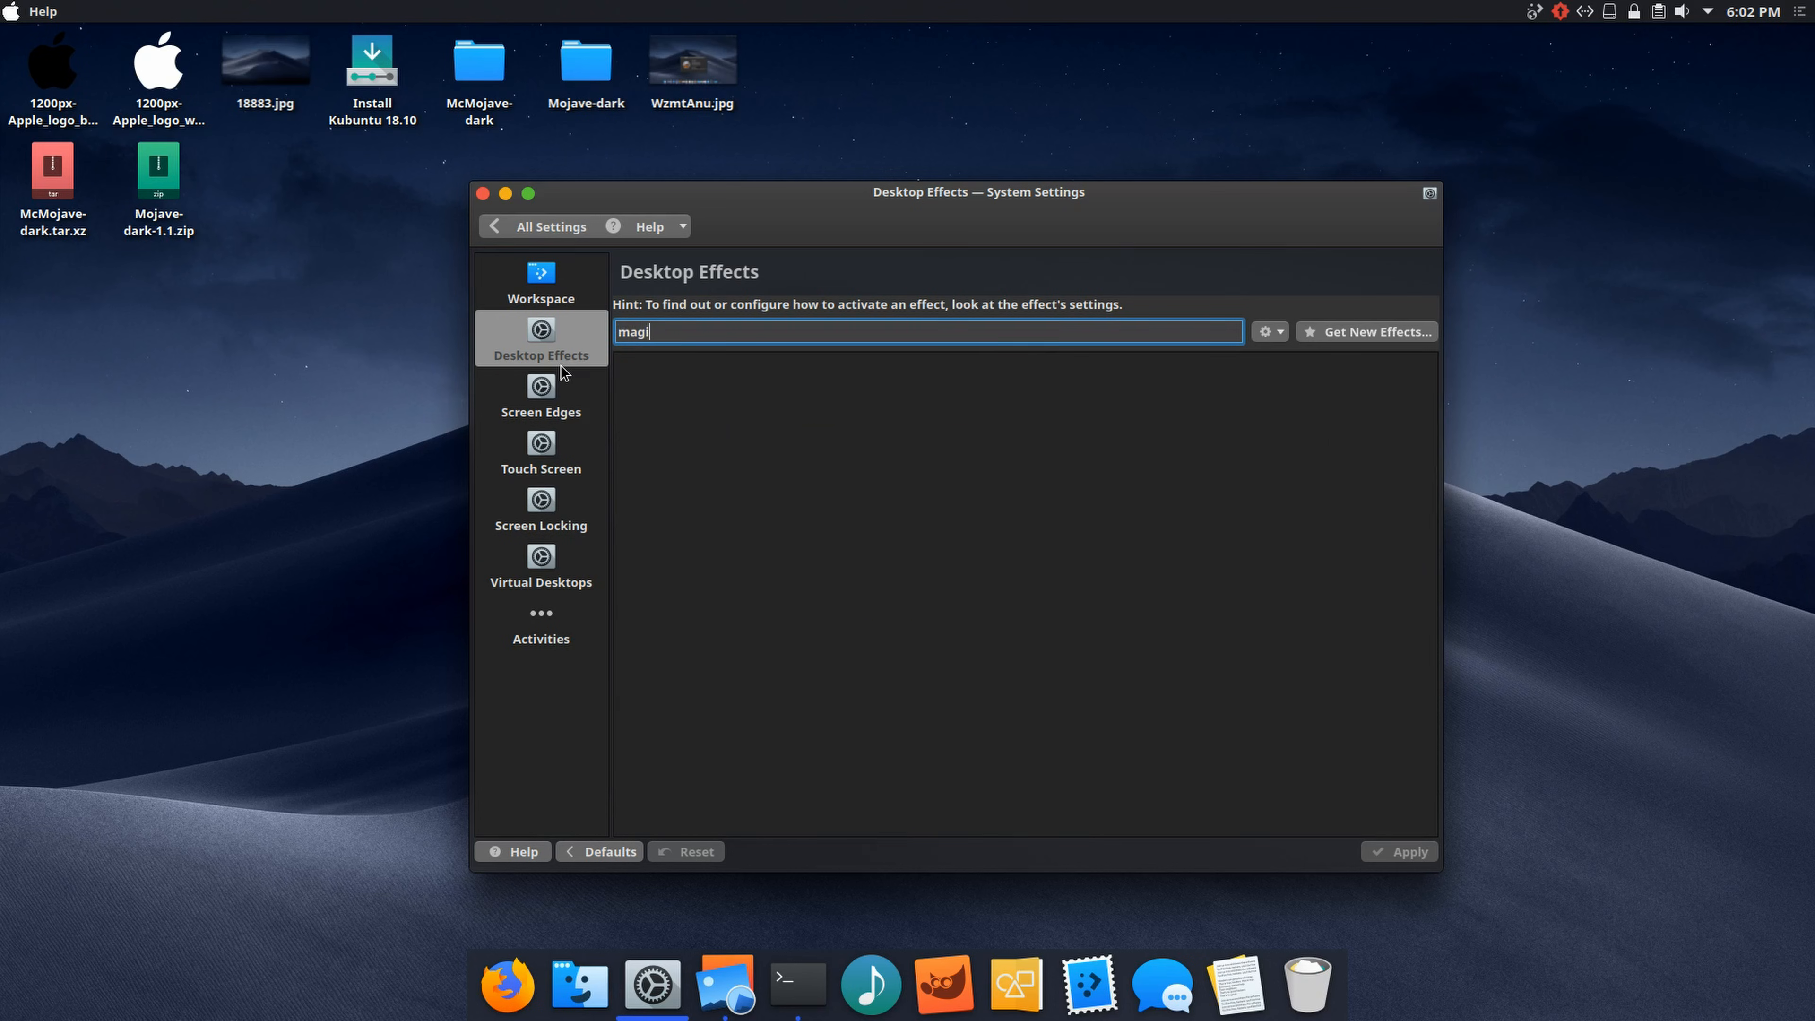
pyautogui.press('BackSpace')
pyautogui.press('BackSpace')
pyautogui.press('BackSpace')
pyautogui.press('BackSpace')
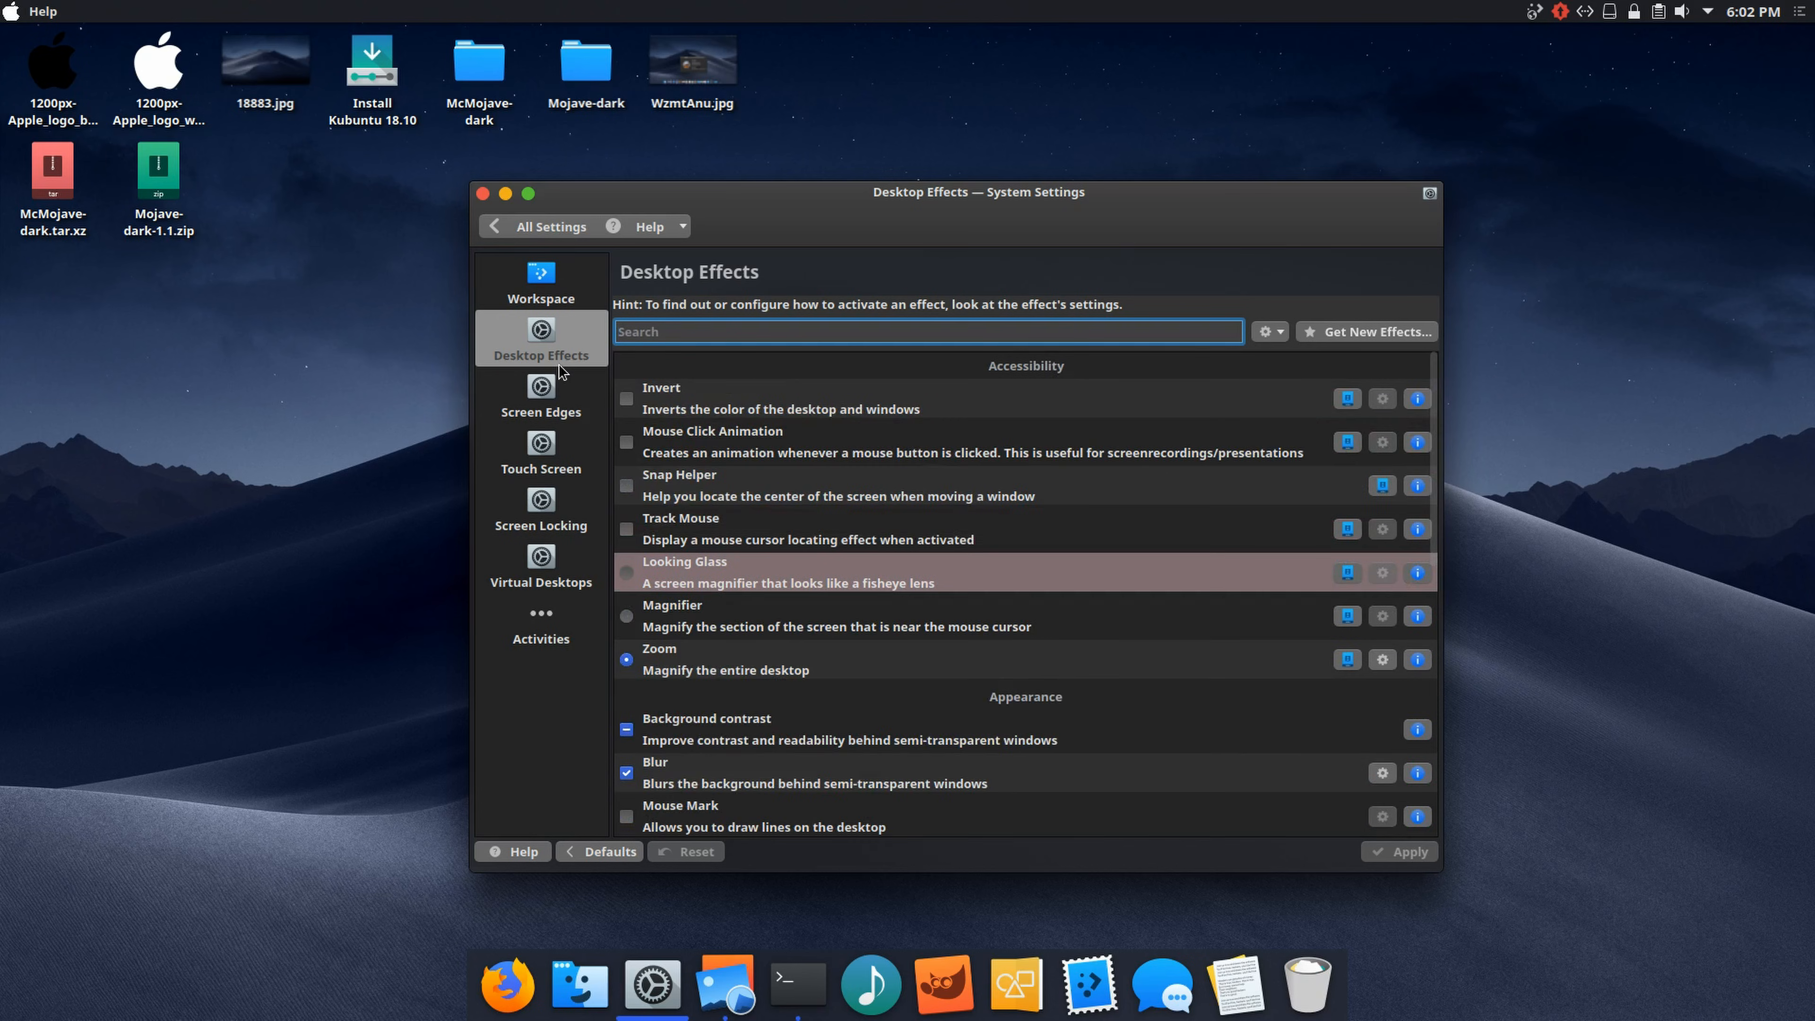
# Step: View the Appearance options of the Screen Locking settings, then return to the settings overview
pyautogui.click(656, 985)
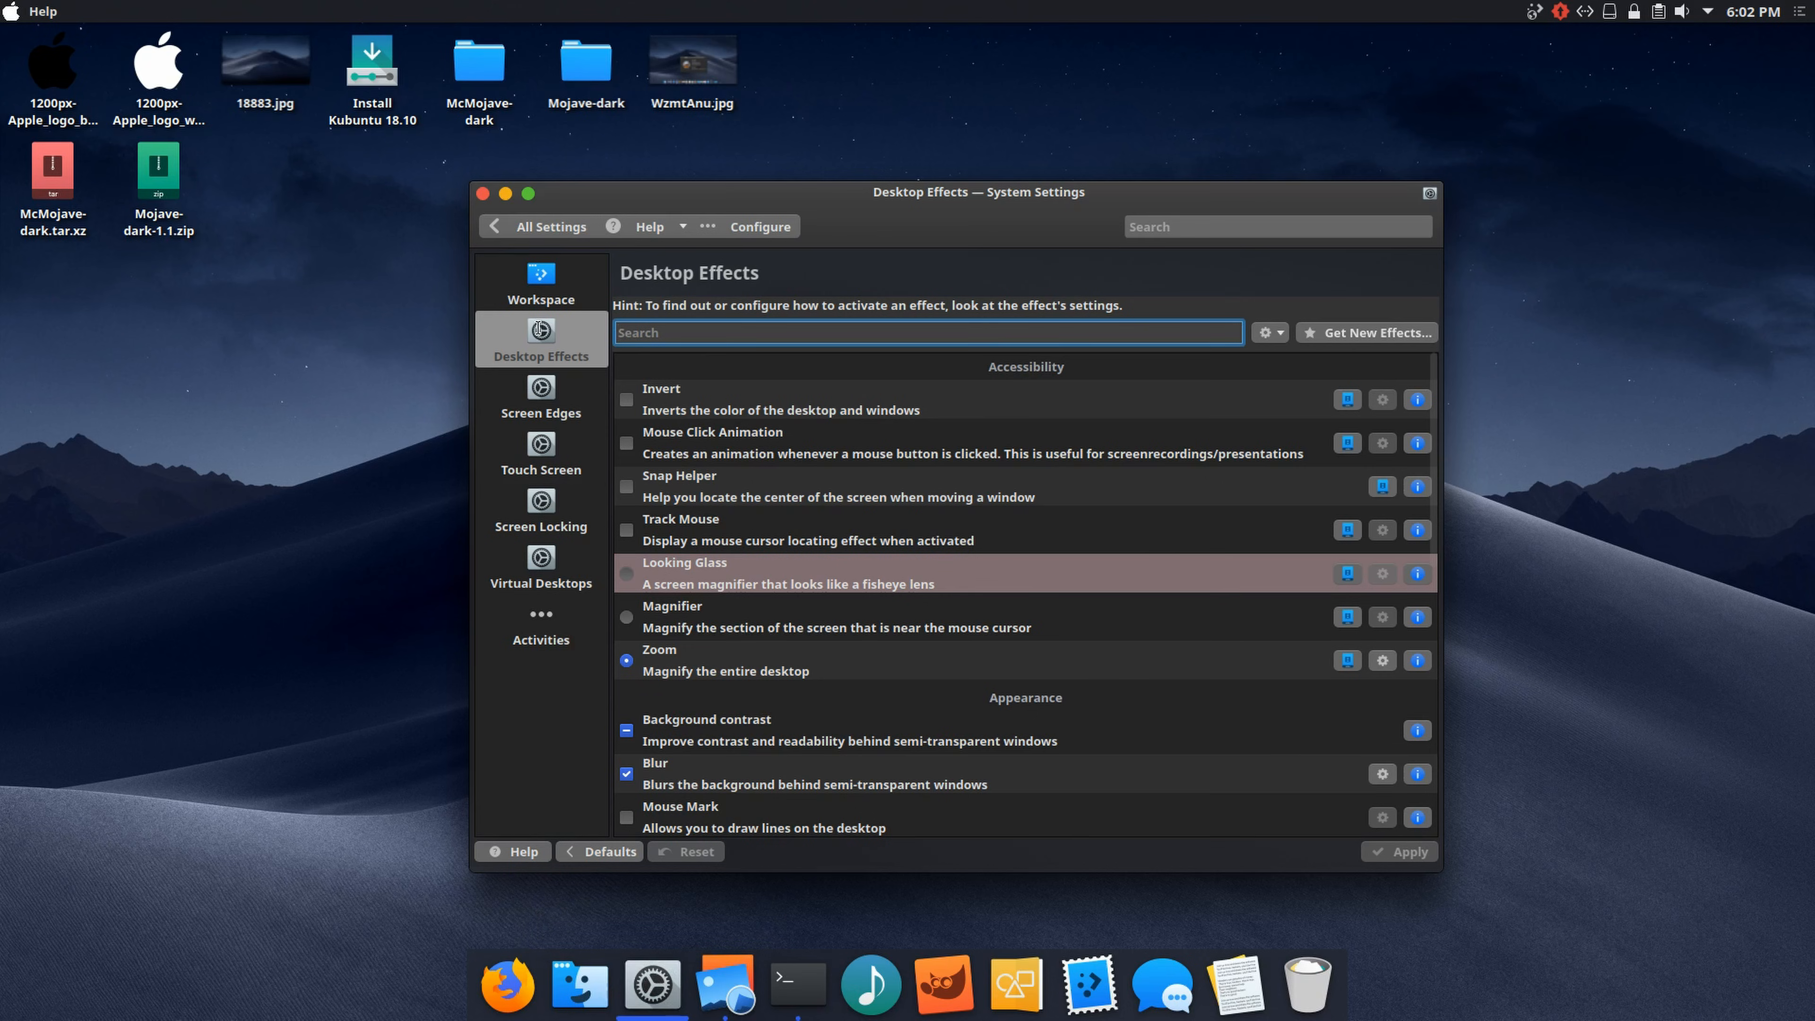
pyautogui.click(542, 508)
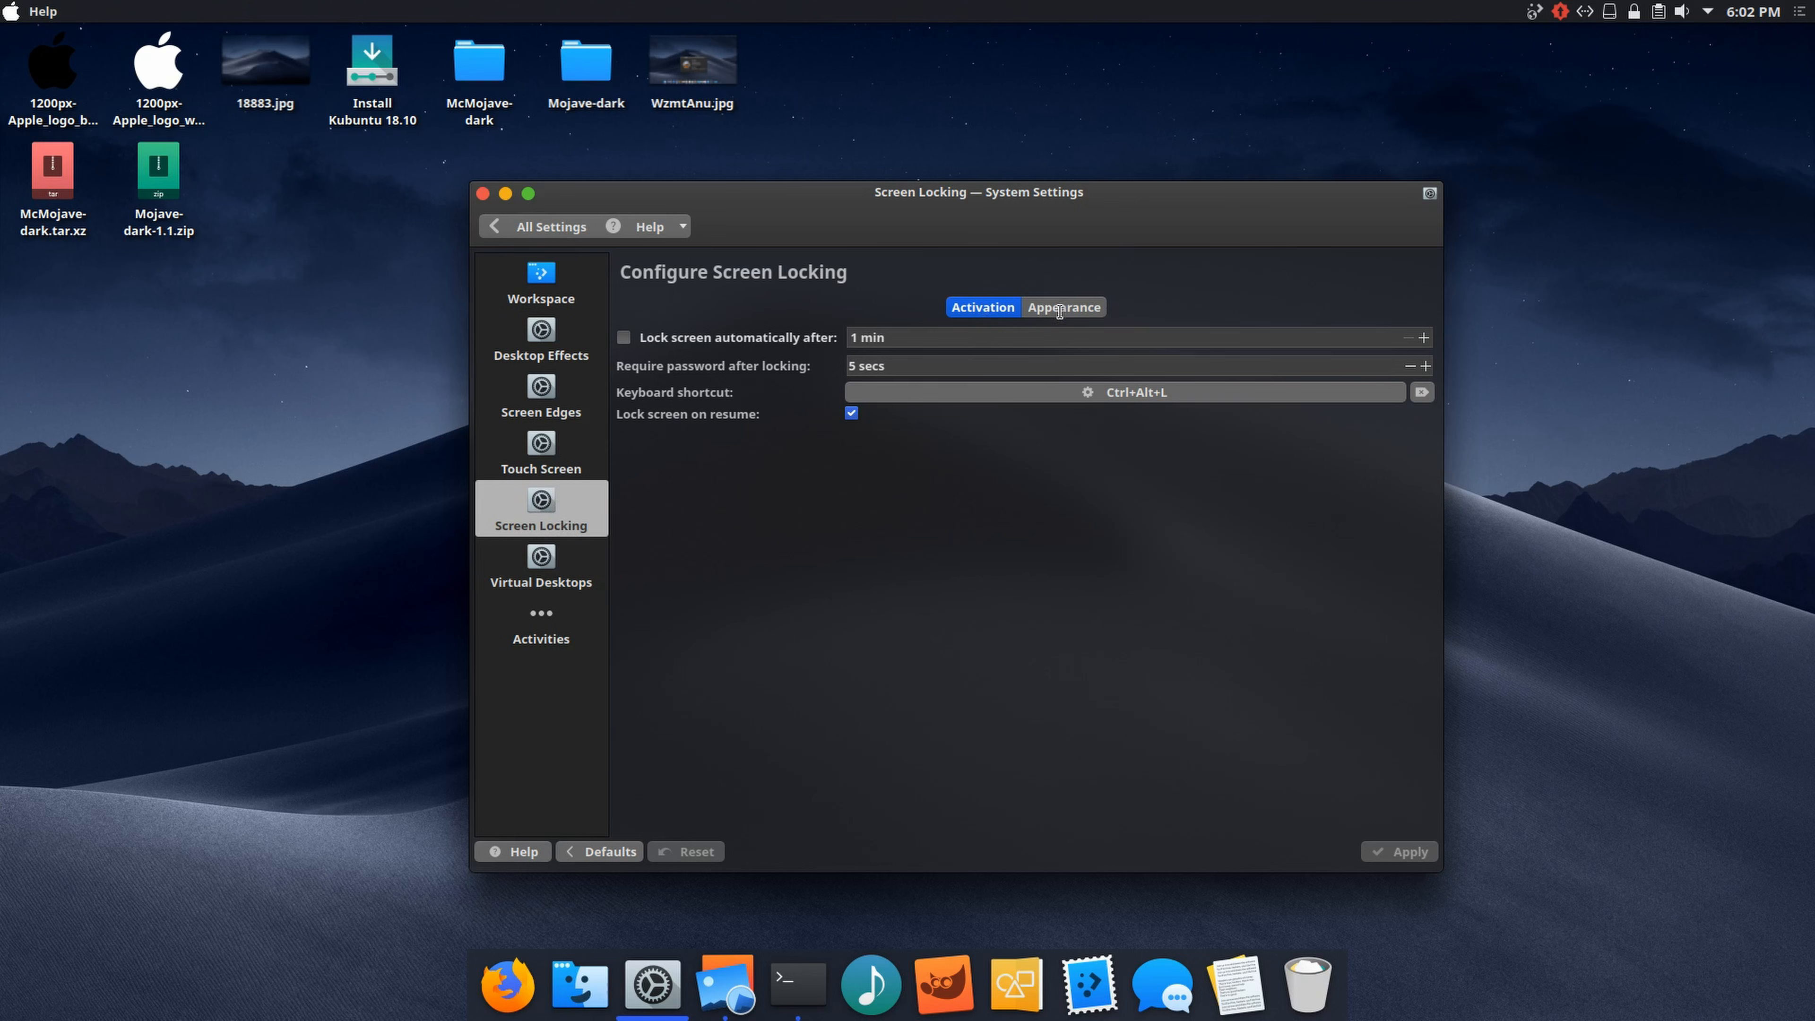
pyautogui.click(1087, 298)
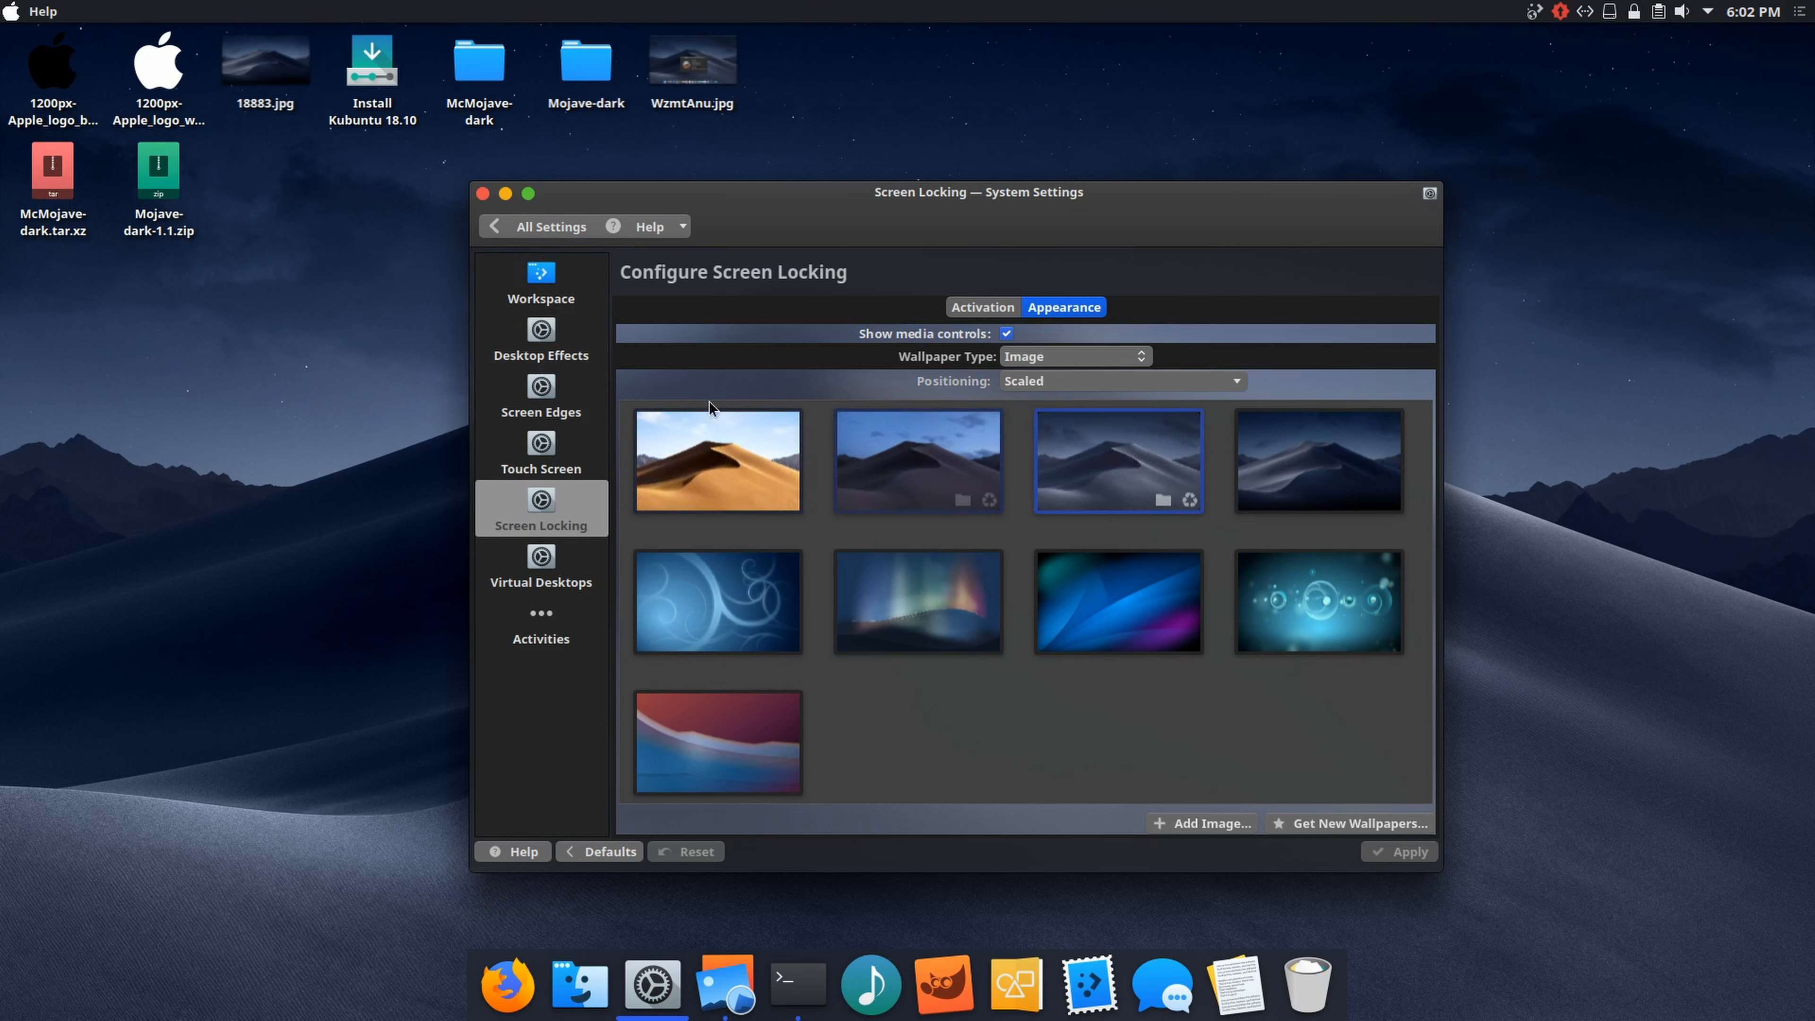
pyautogui.click(560, 270)
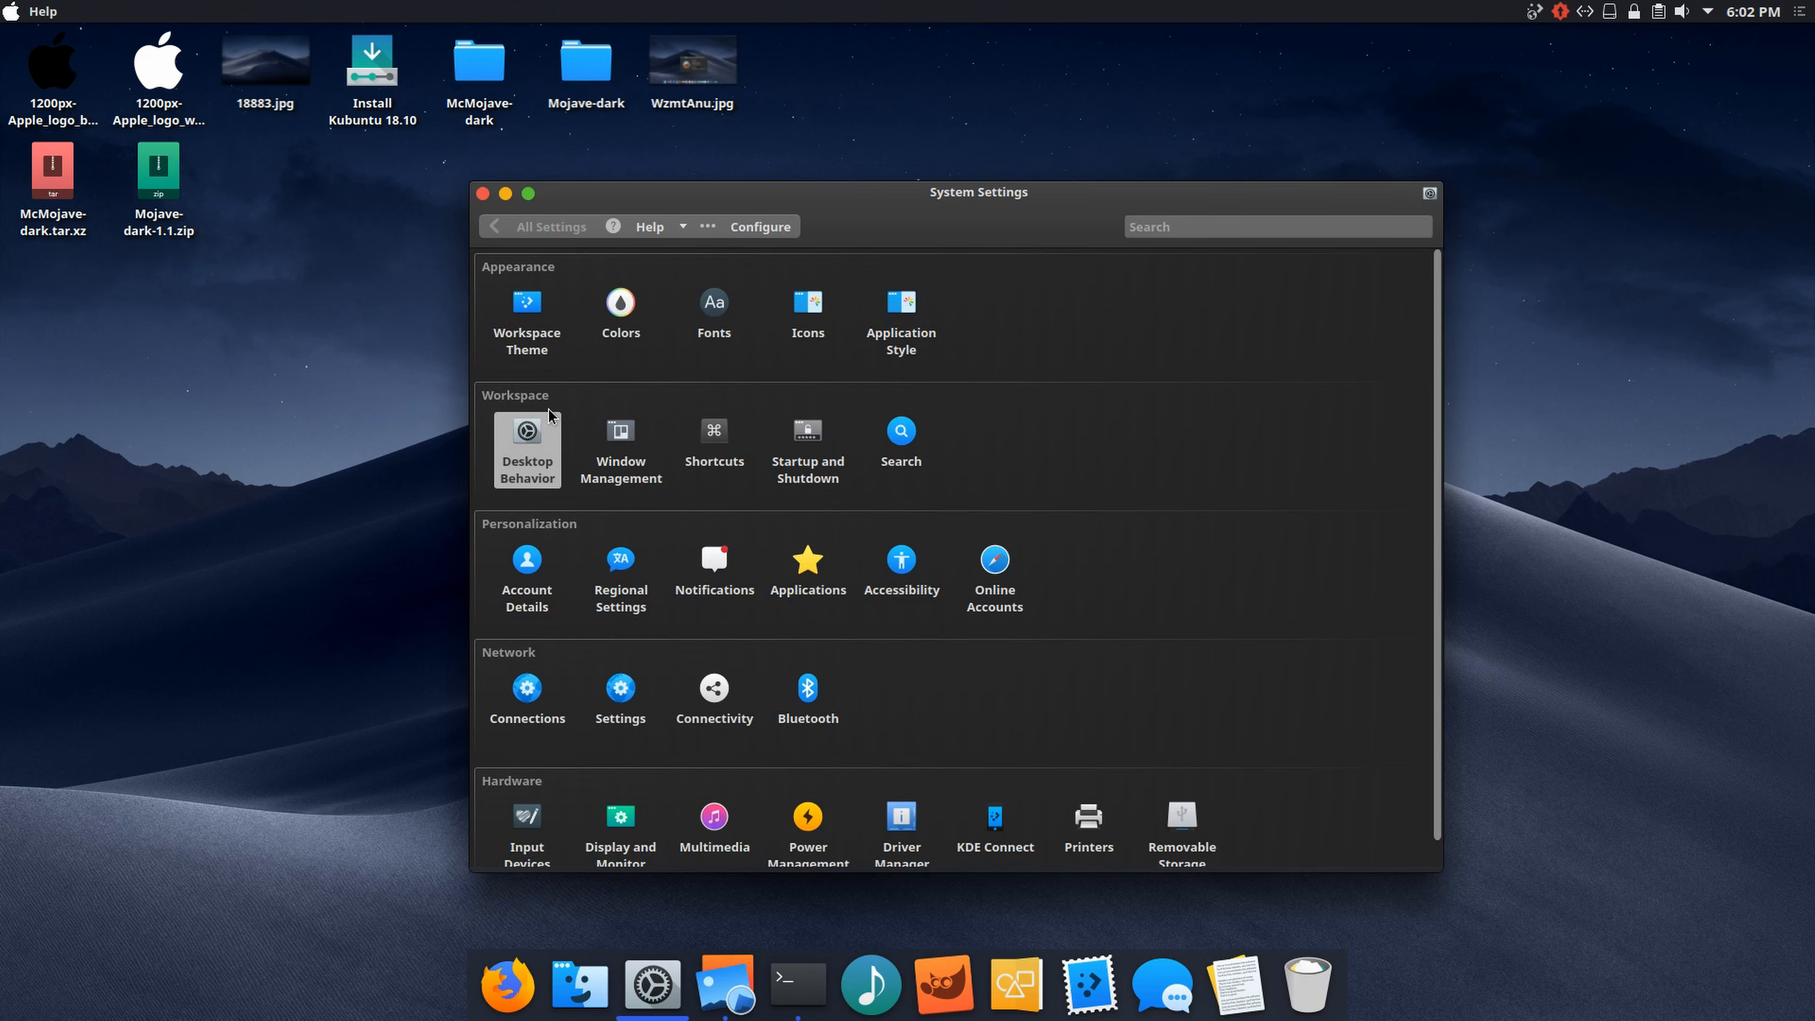
# Step: Open the desktop's wallpaper settings, move the window down, try the Slideshow wallpaper type and close the window without applying
pyautogui.rightClick(179, 479)
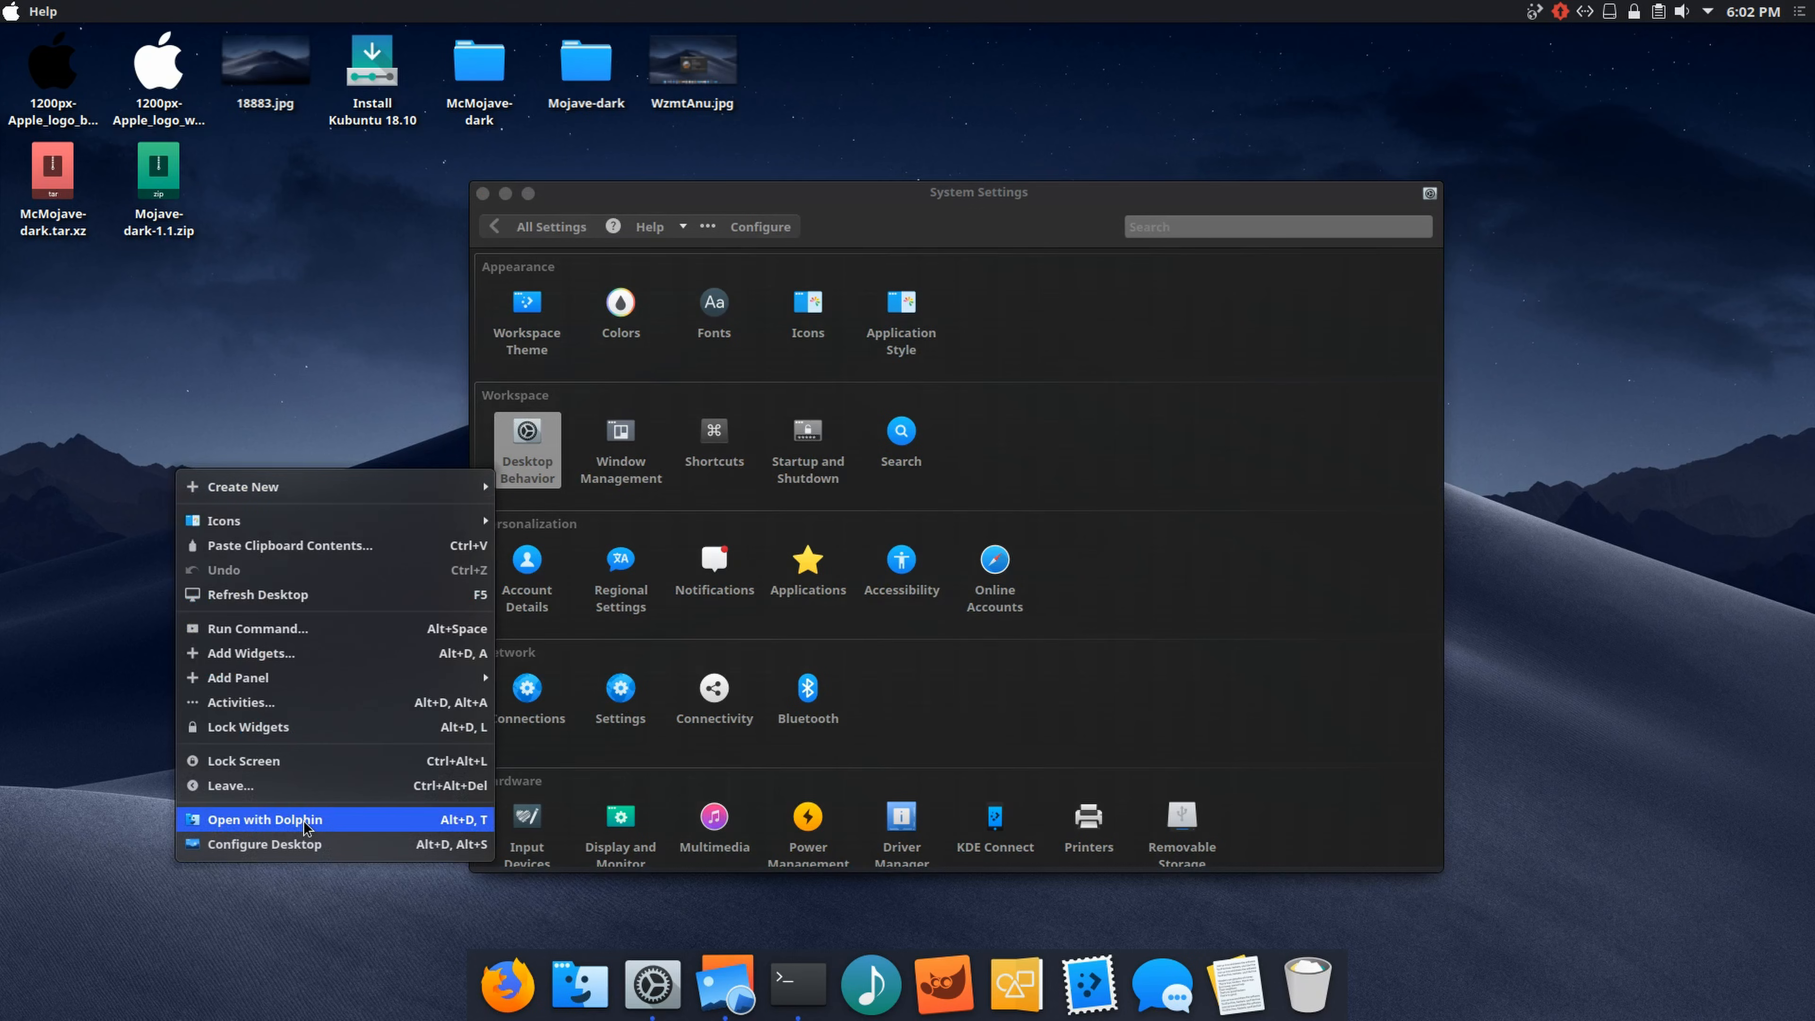
pyautogui.press('Return')
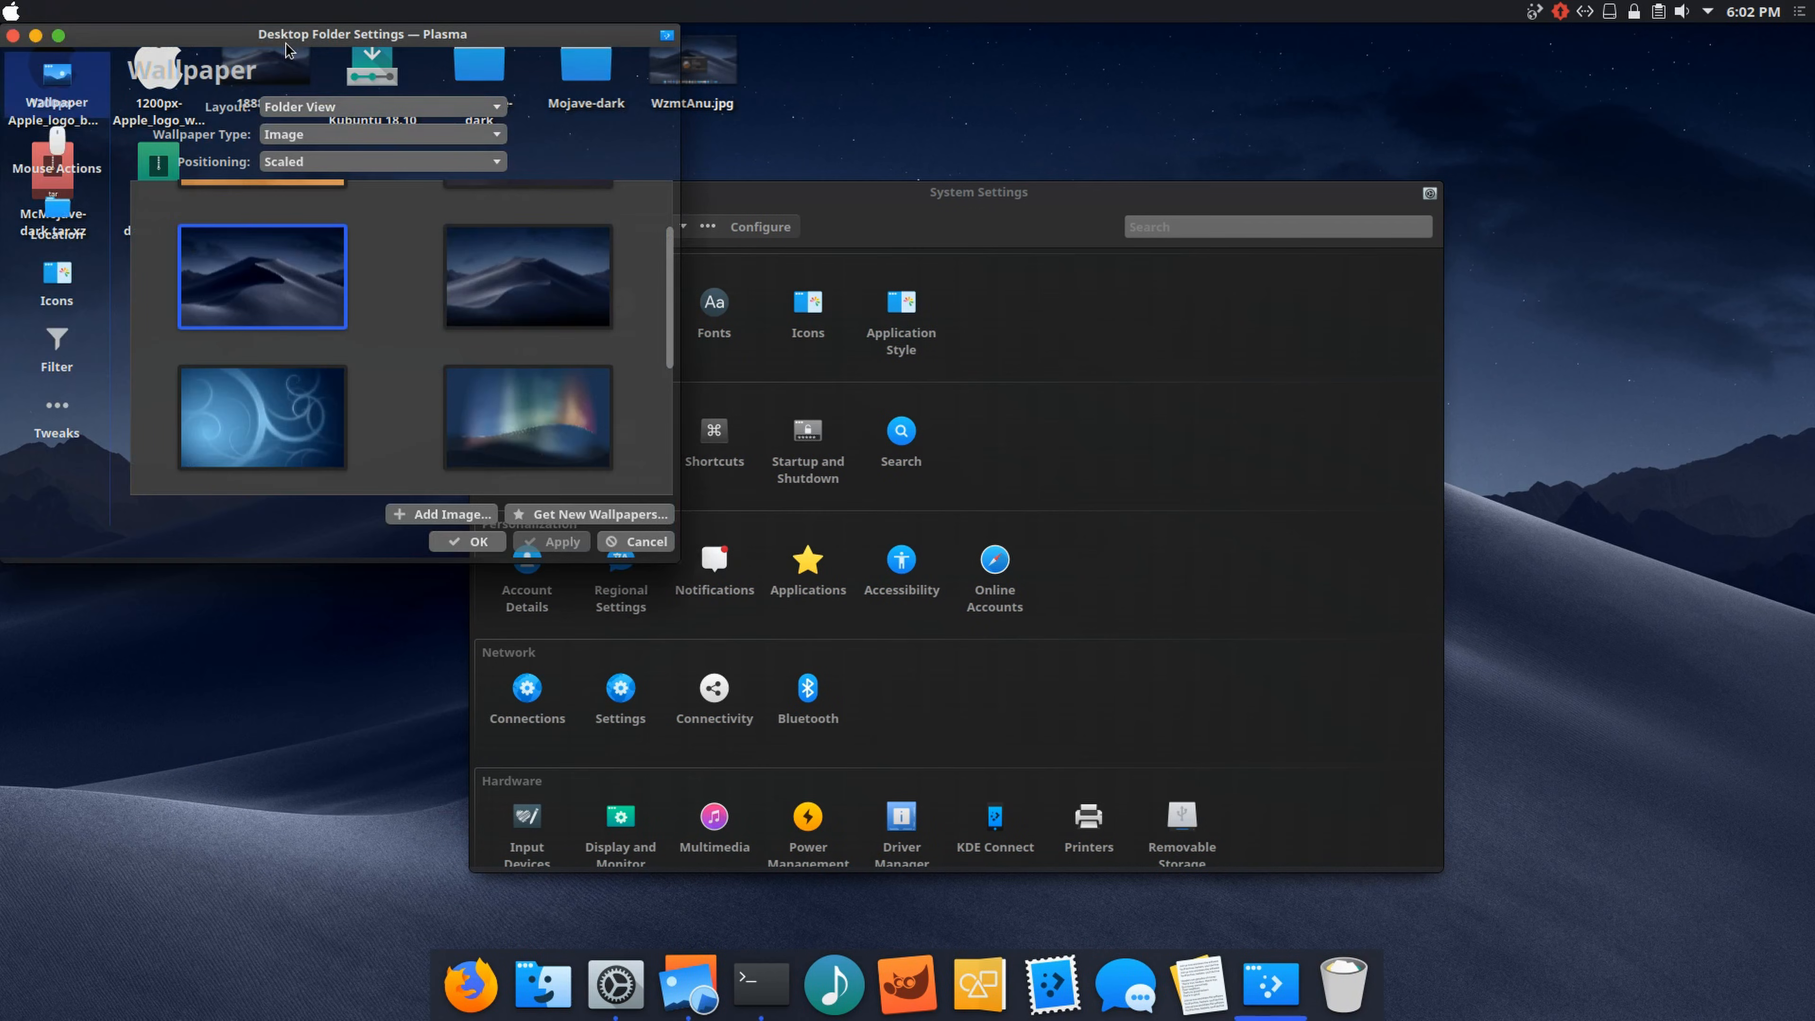
pyautogui.moveTo(283, 43); pyautogui.dragTo(327, 202)
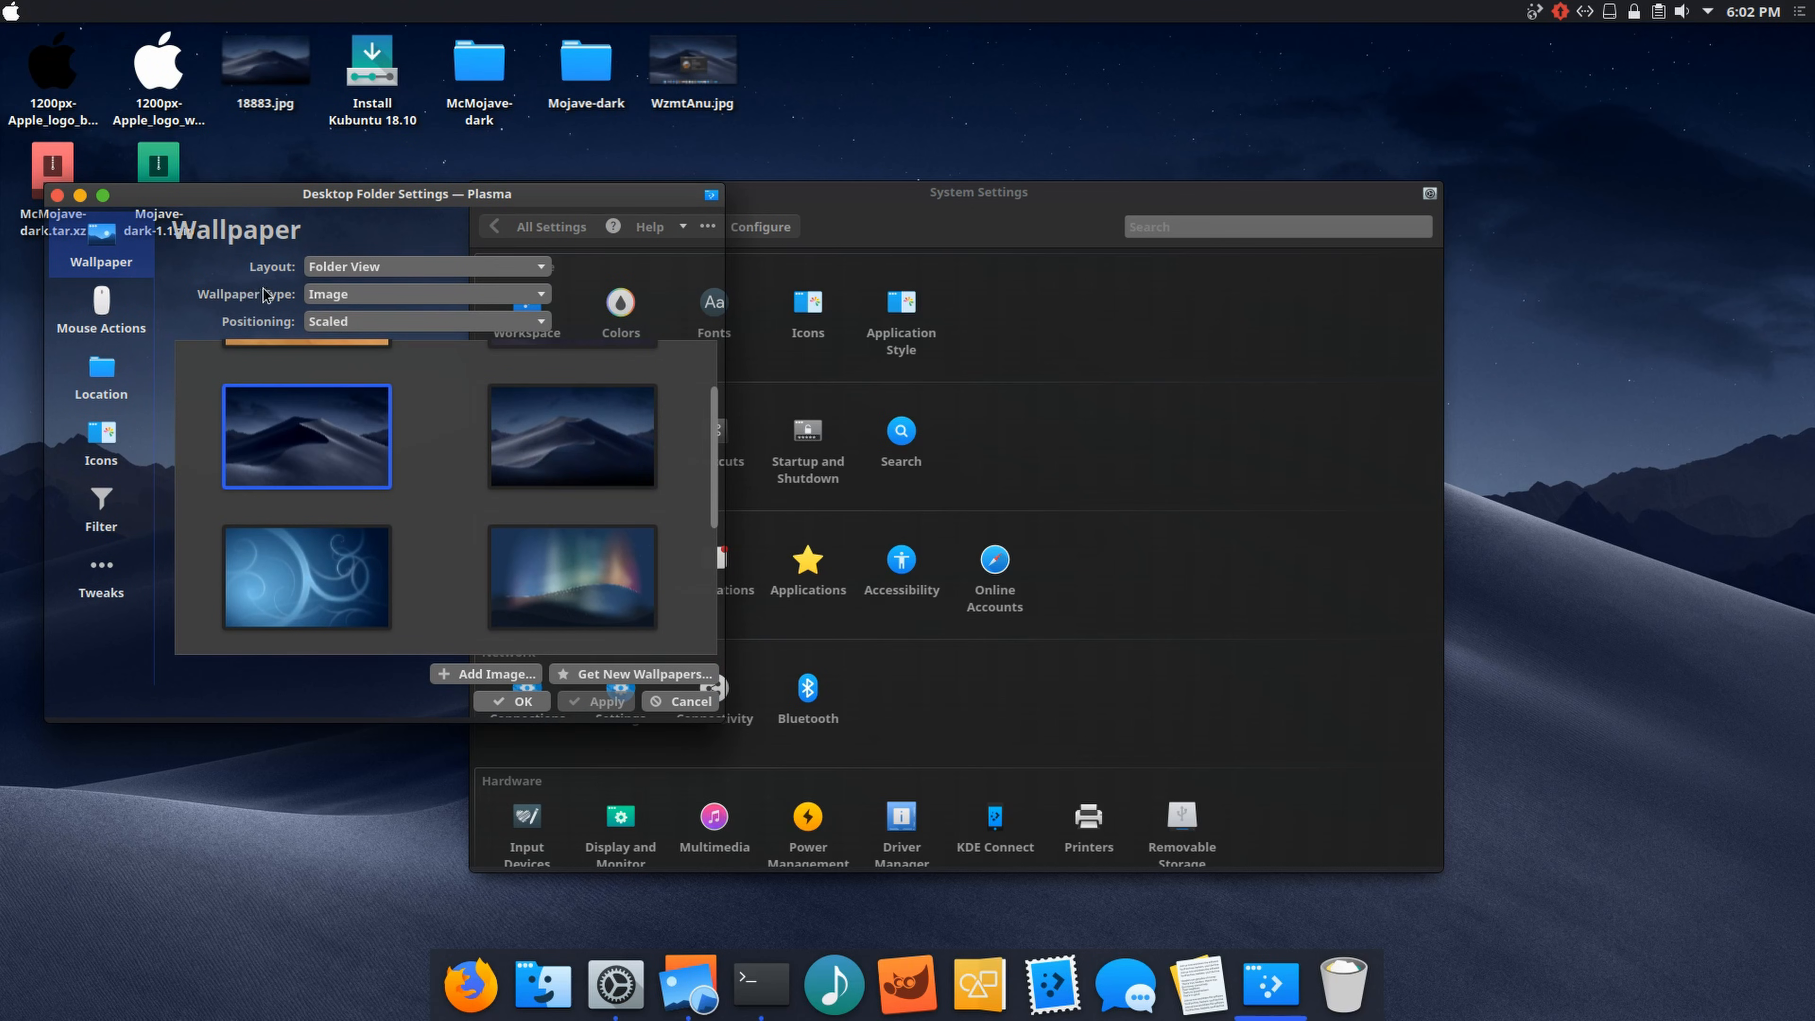
pyautogui.click(339, 298)
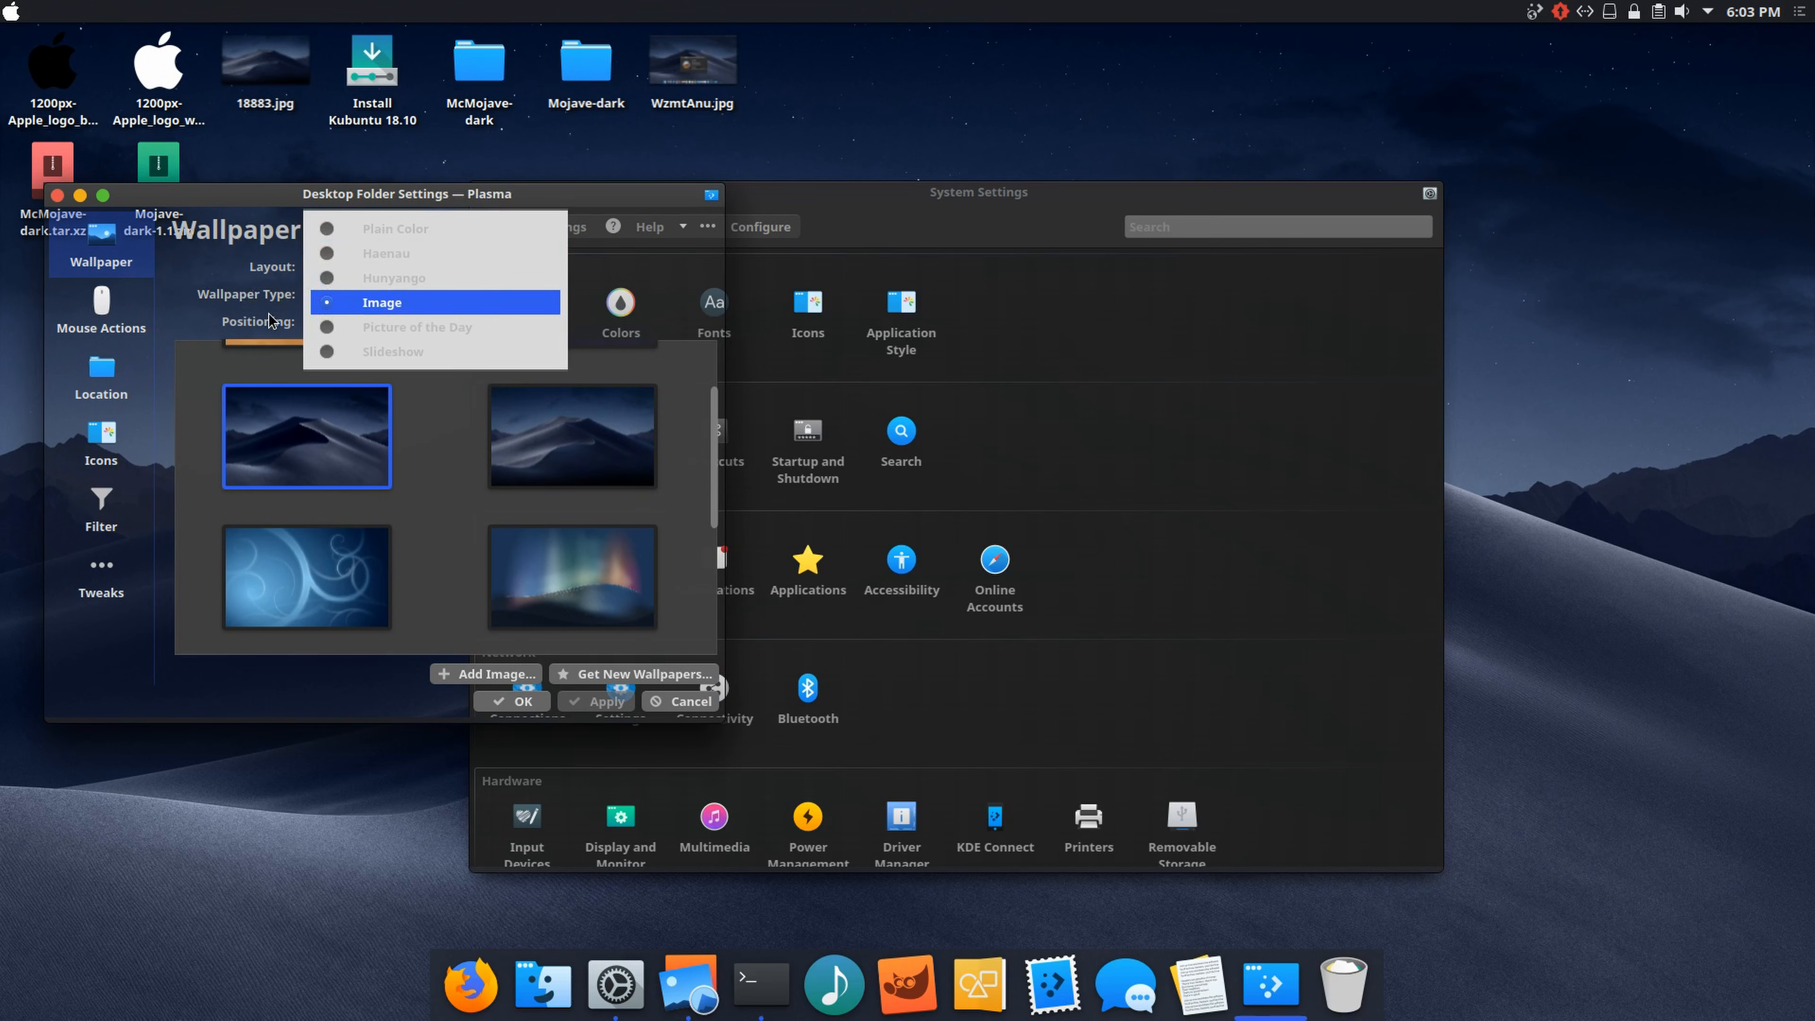
pyautogui.click(334, 353)
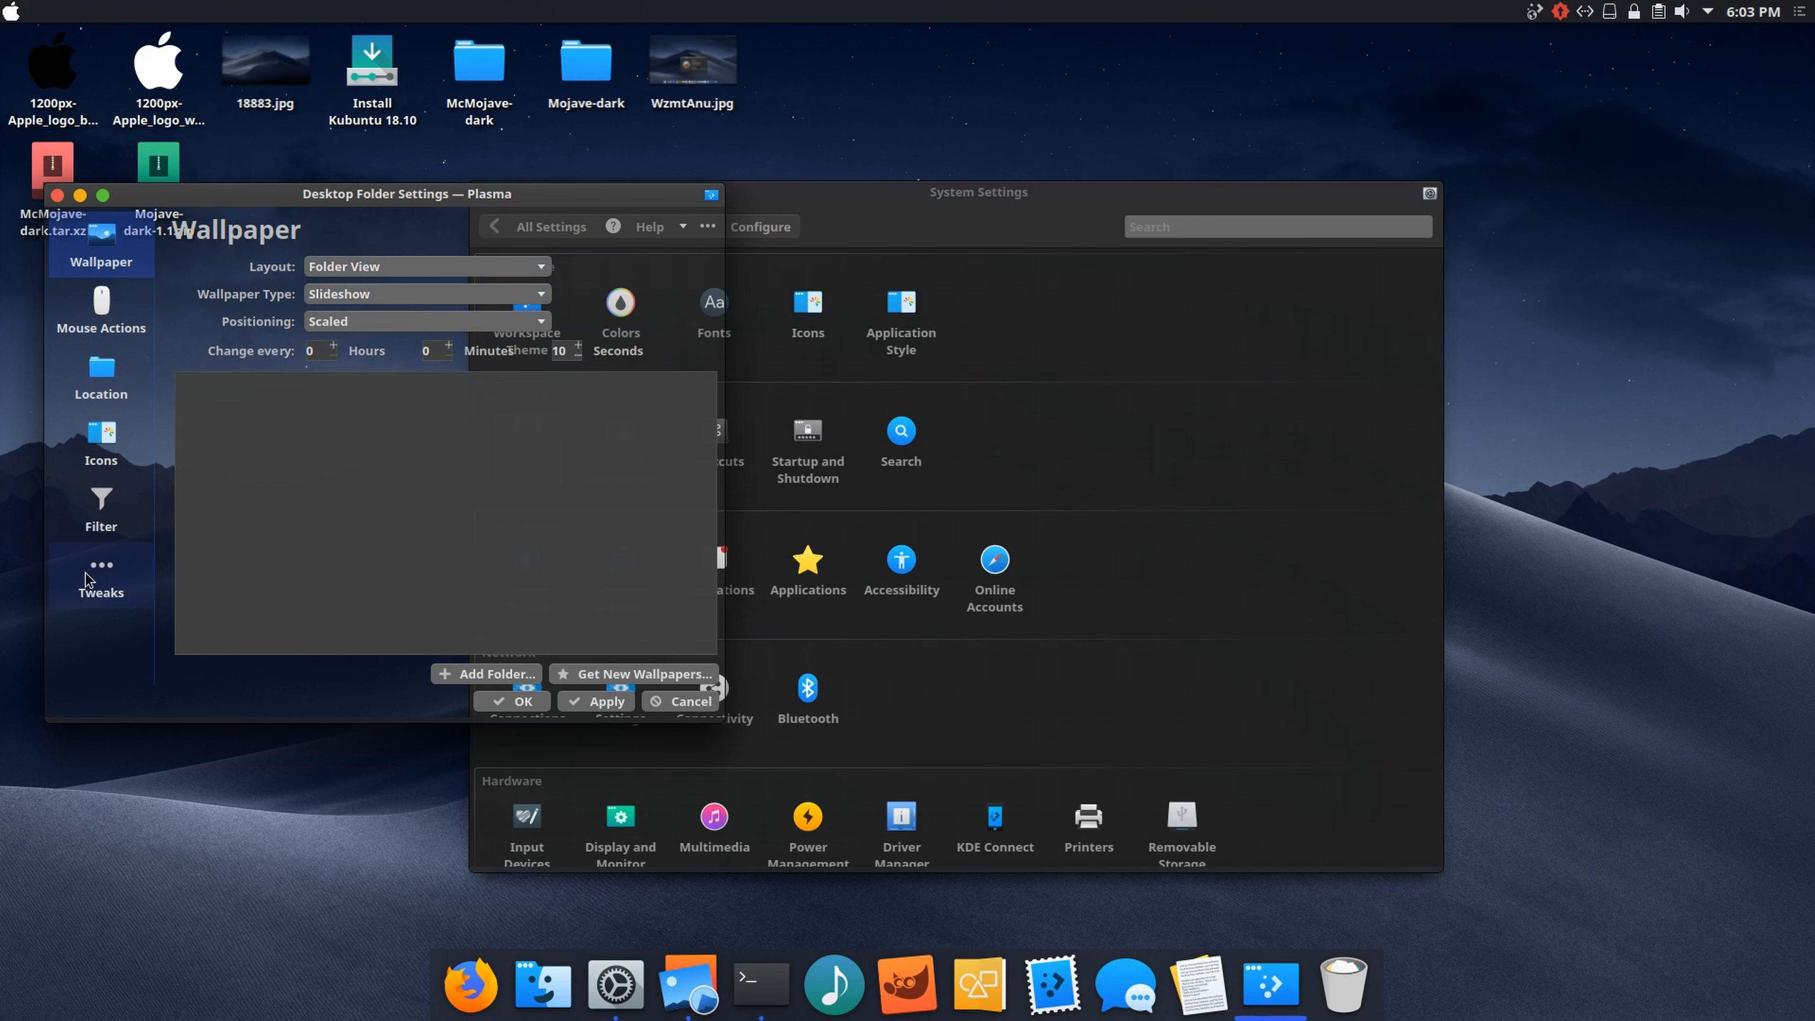
pyautogui.click(104, 570)
pyautogui.click(896, 504)
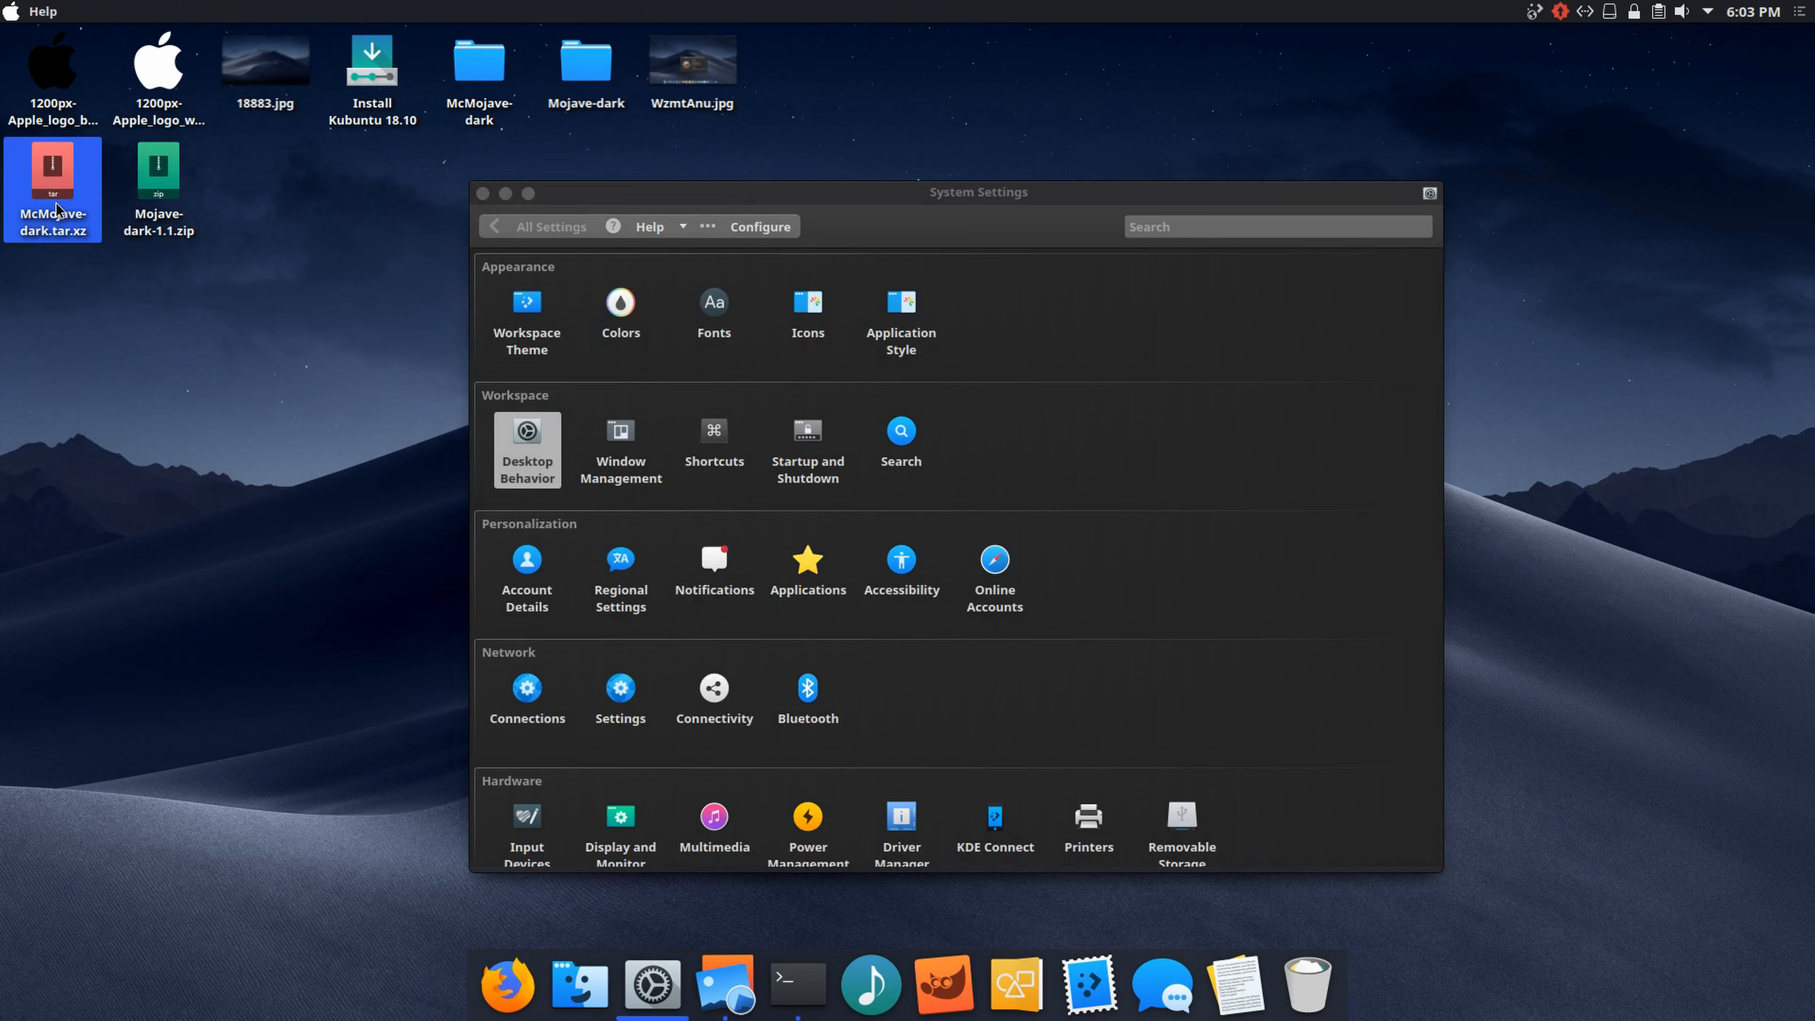
# Step: Look through the Task Switcher, KWin Scripts and Window Rules pages of Window Management, then return to the settings overview
pyautogui.click(57, 195)
pyautogui.click(615, 444)
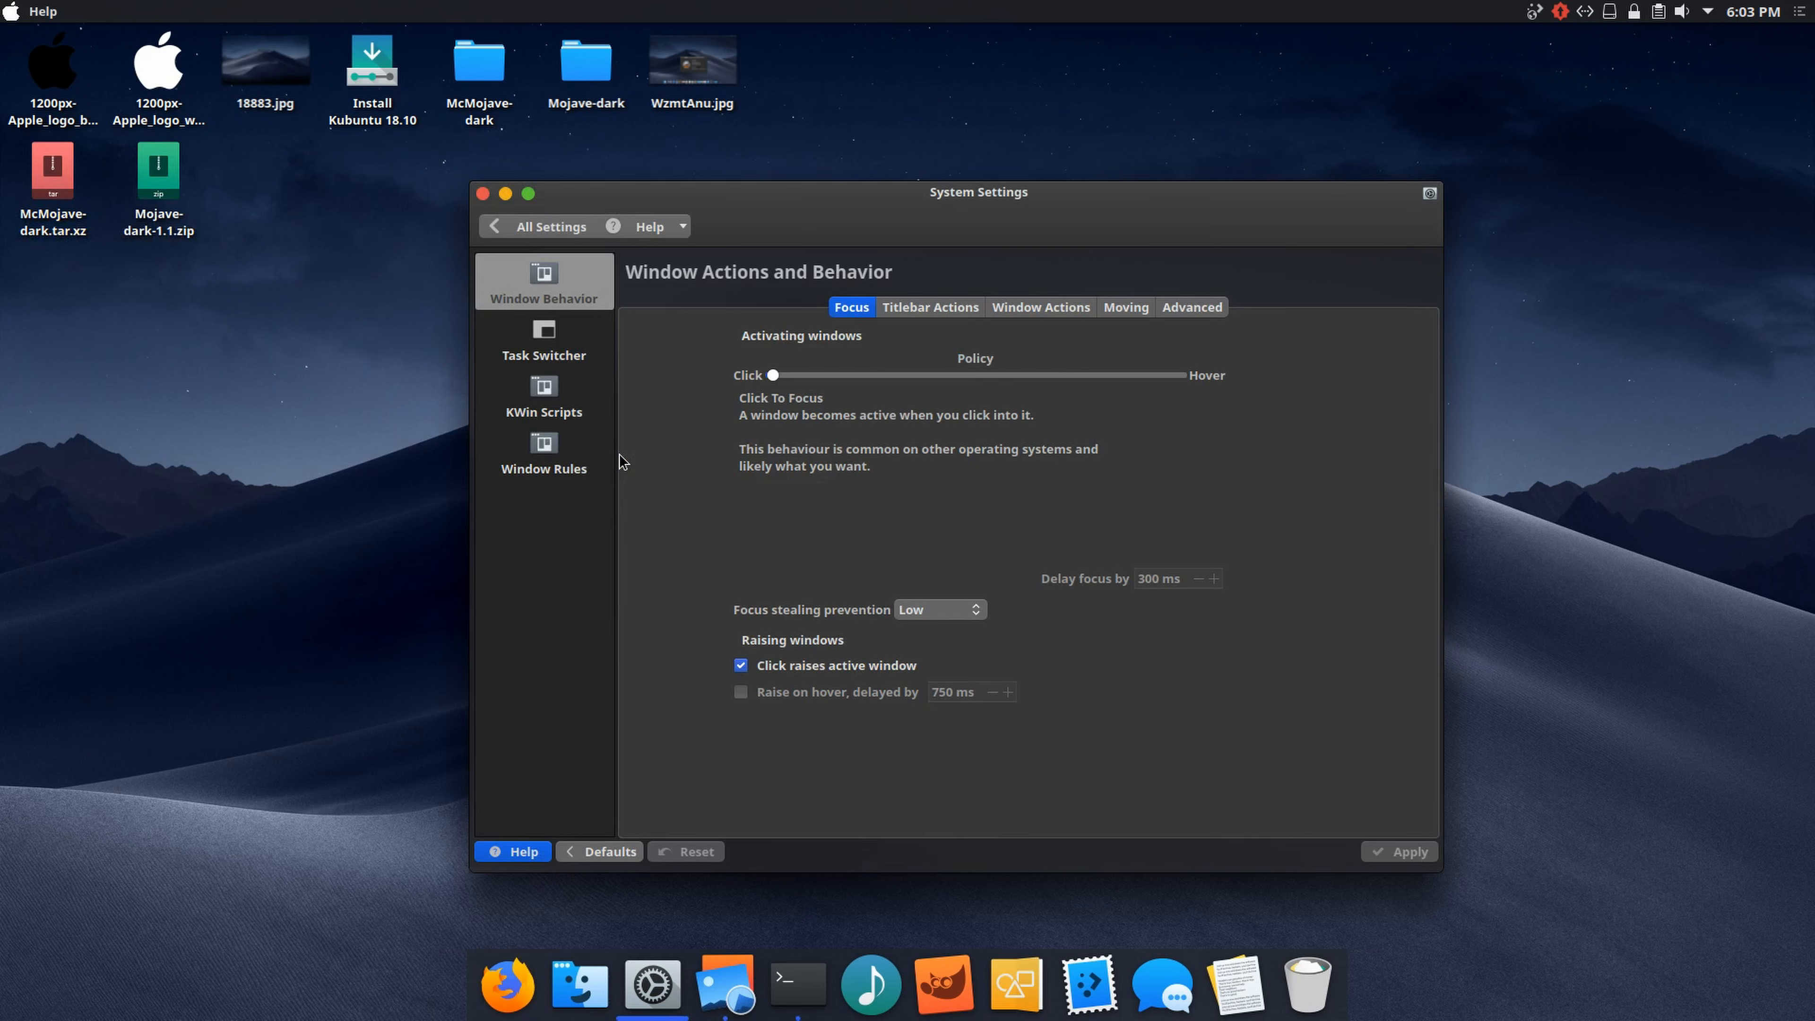
pyautogui.click(552, 352)
pyautogui.click(559, 408)
pyautogui.click(566, 466)
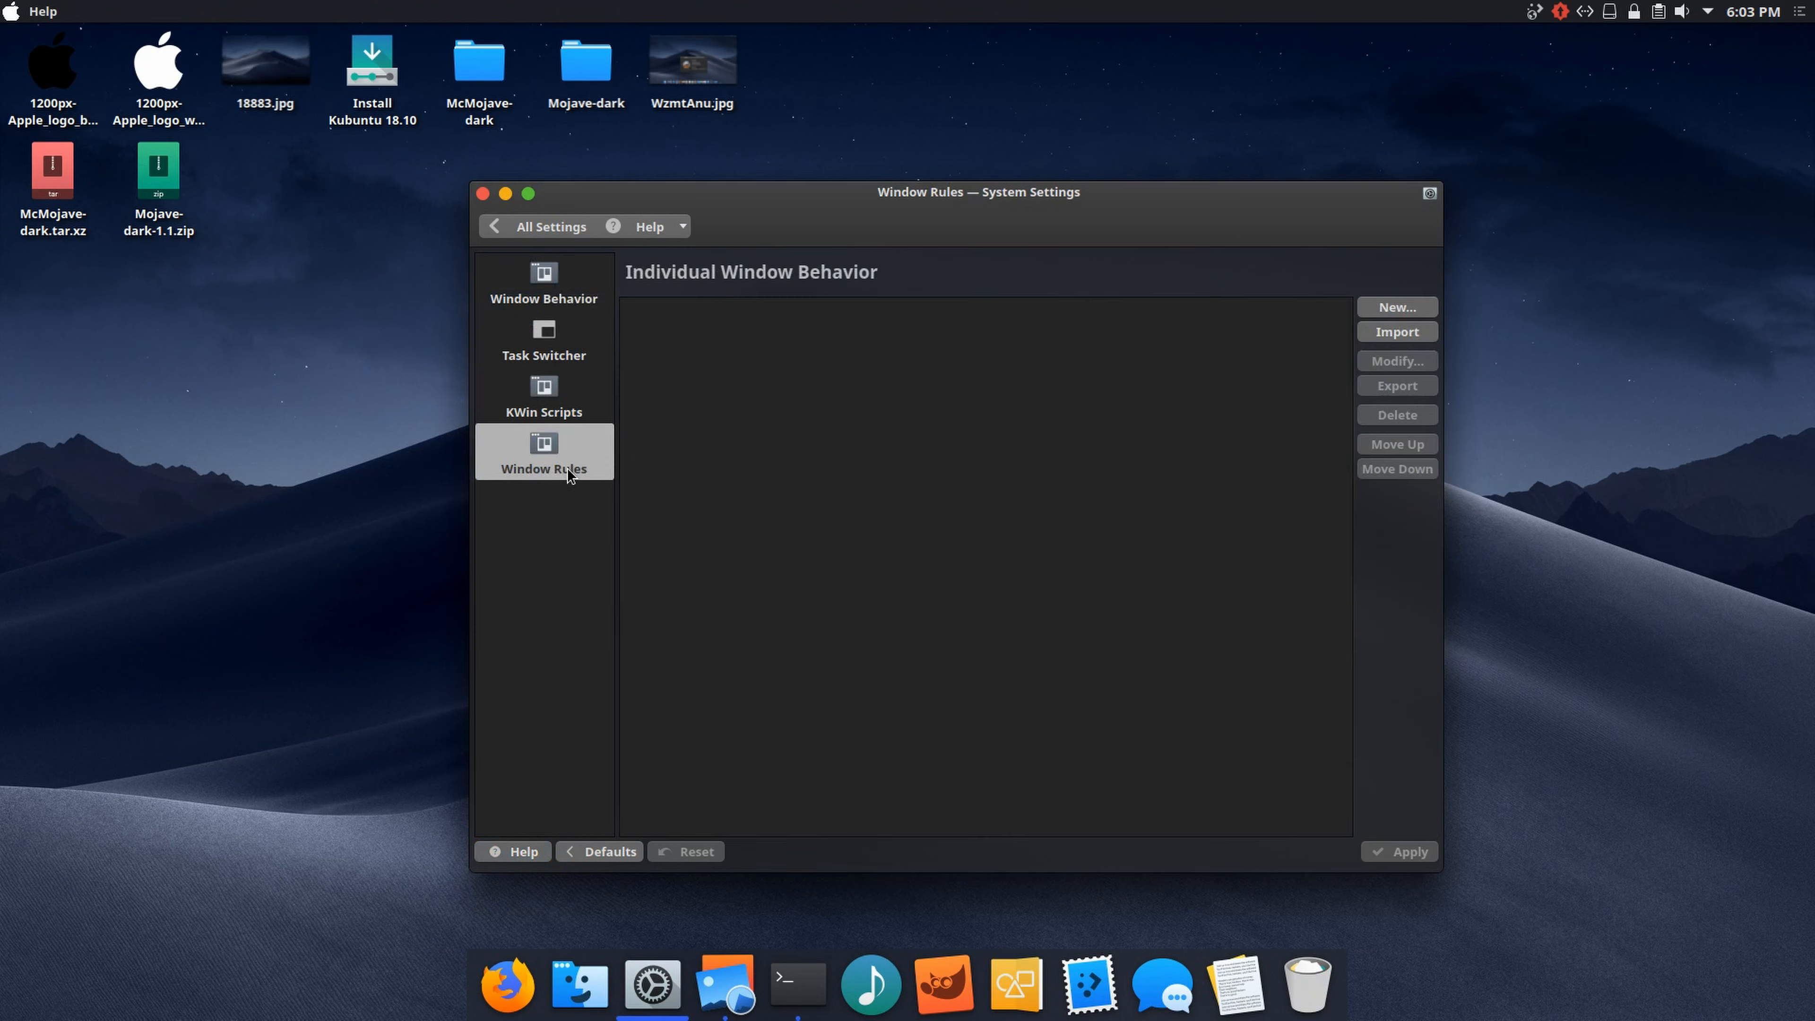
pyautogui.click(566, 420)
pyautogui.click(494, 226)
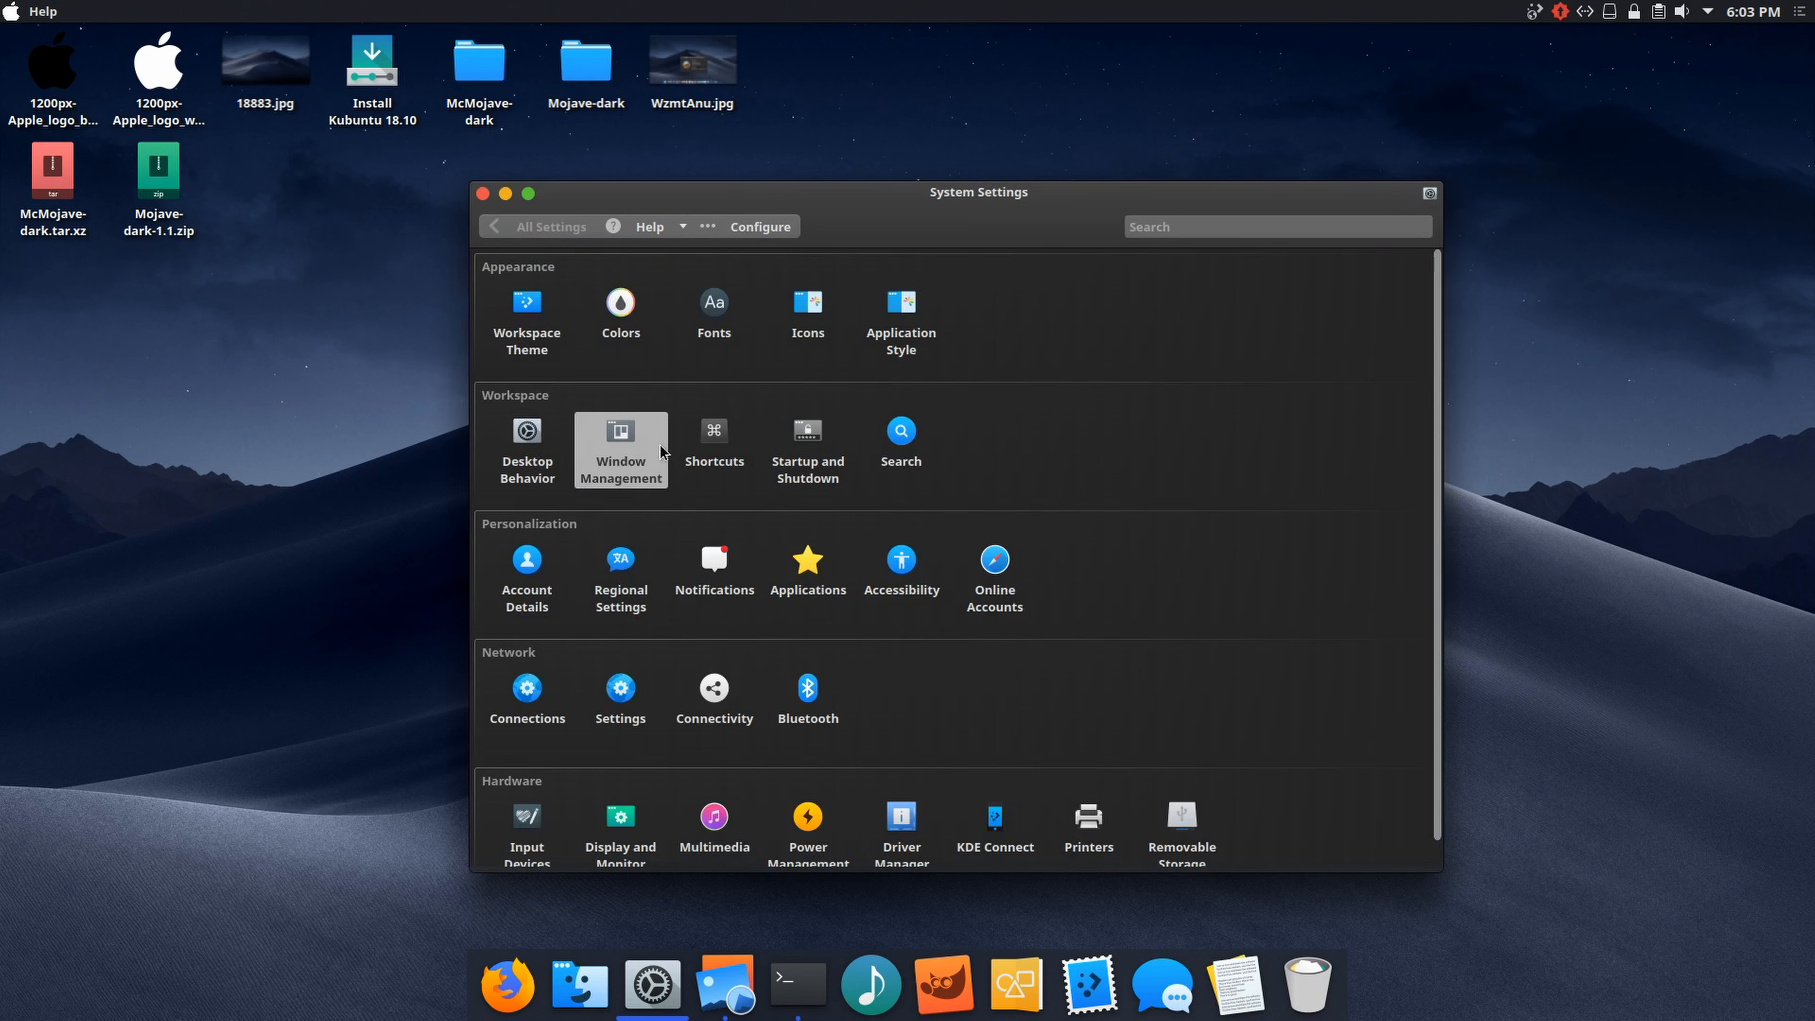
# Step: View the background image options of the login screen theme in Startup and Shutdown, then return to the settings overview
pyautogui.click(811, 456)
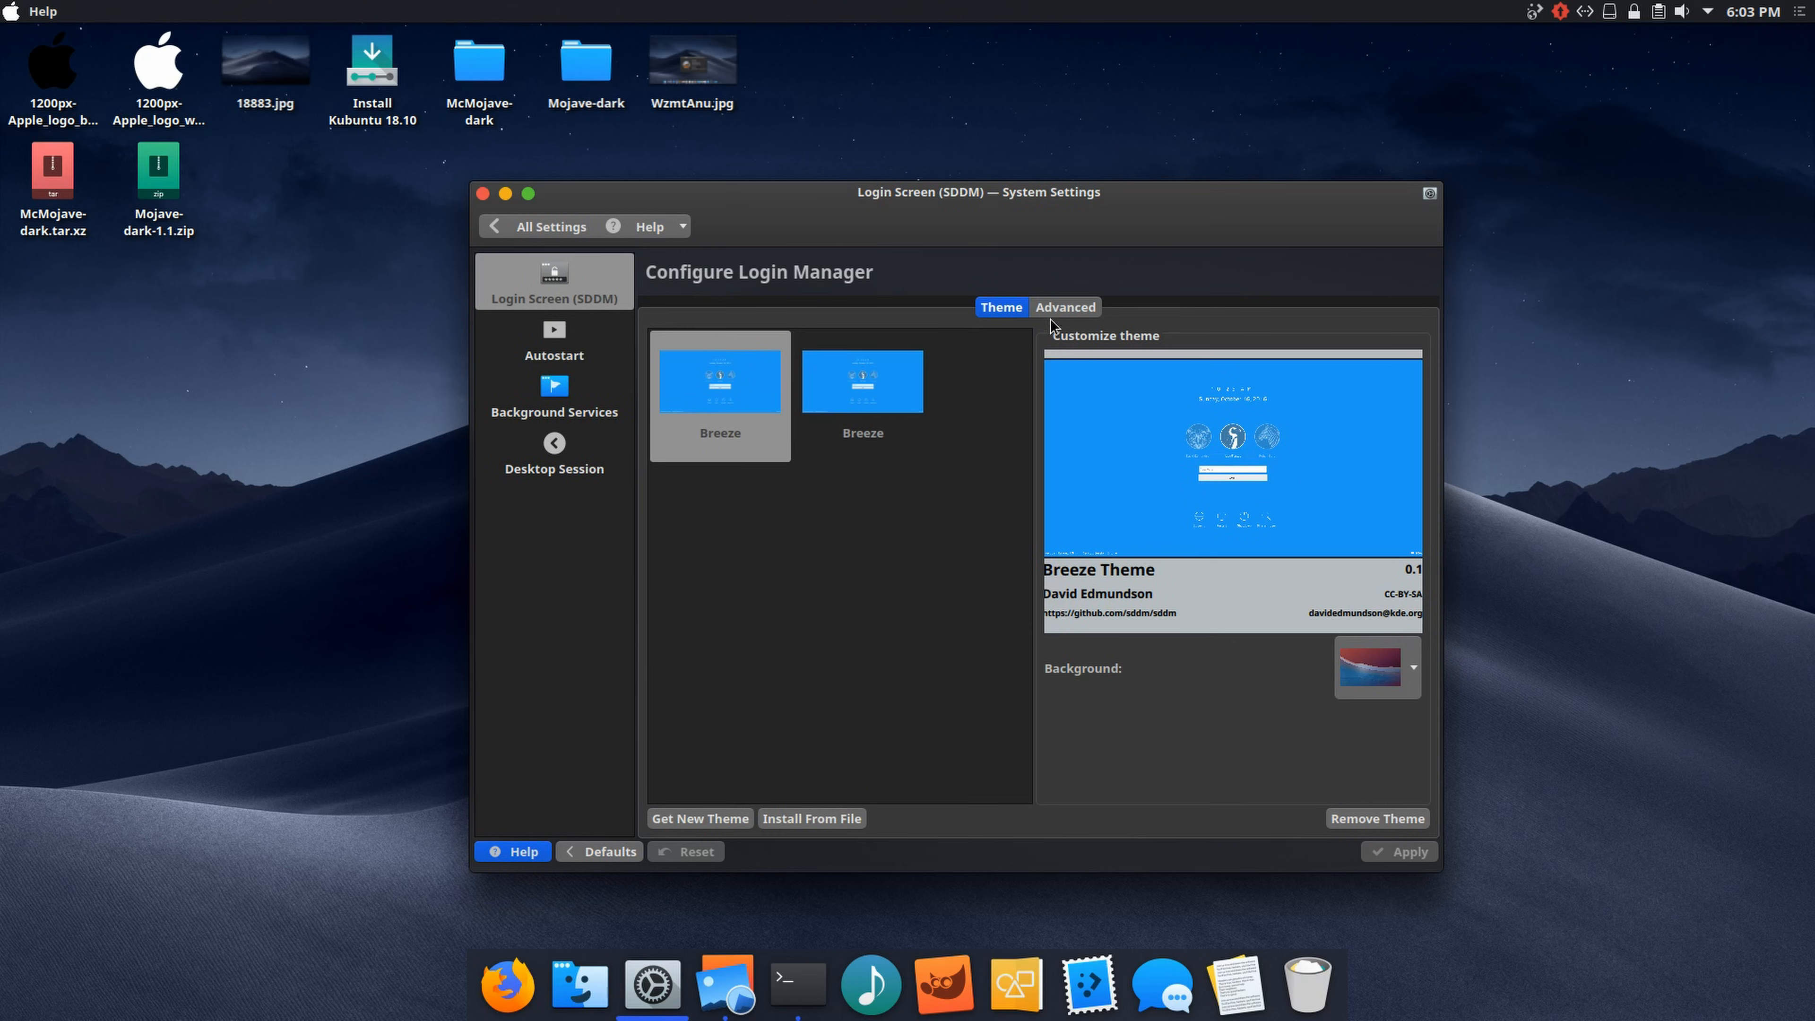
pyautogui.click(1388, 668)
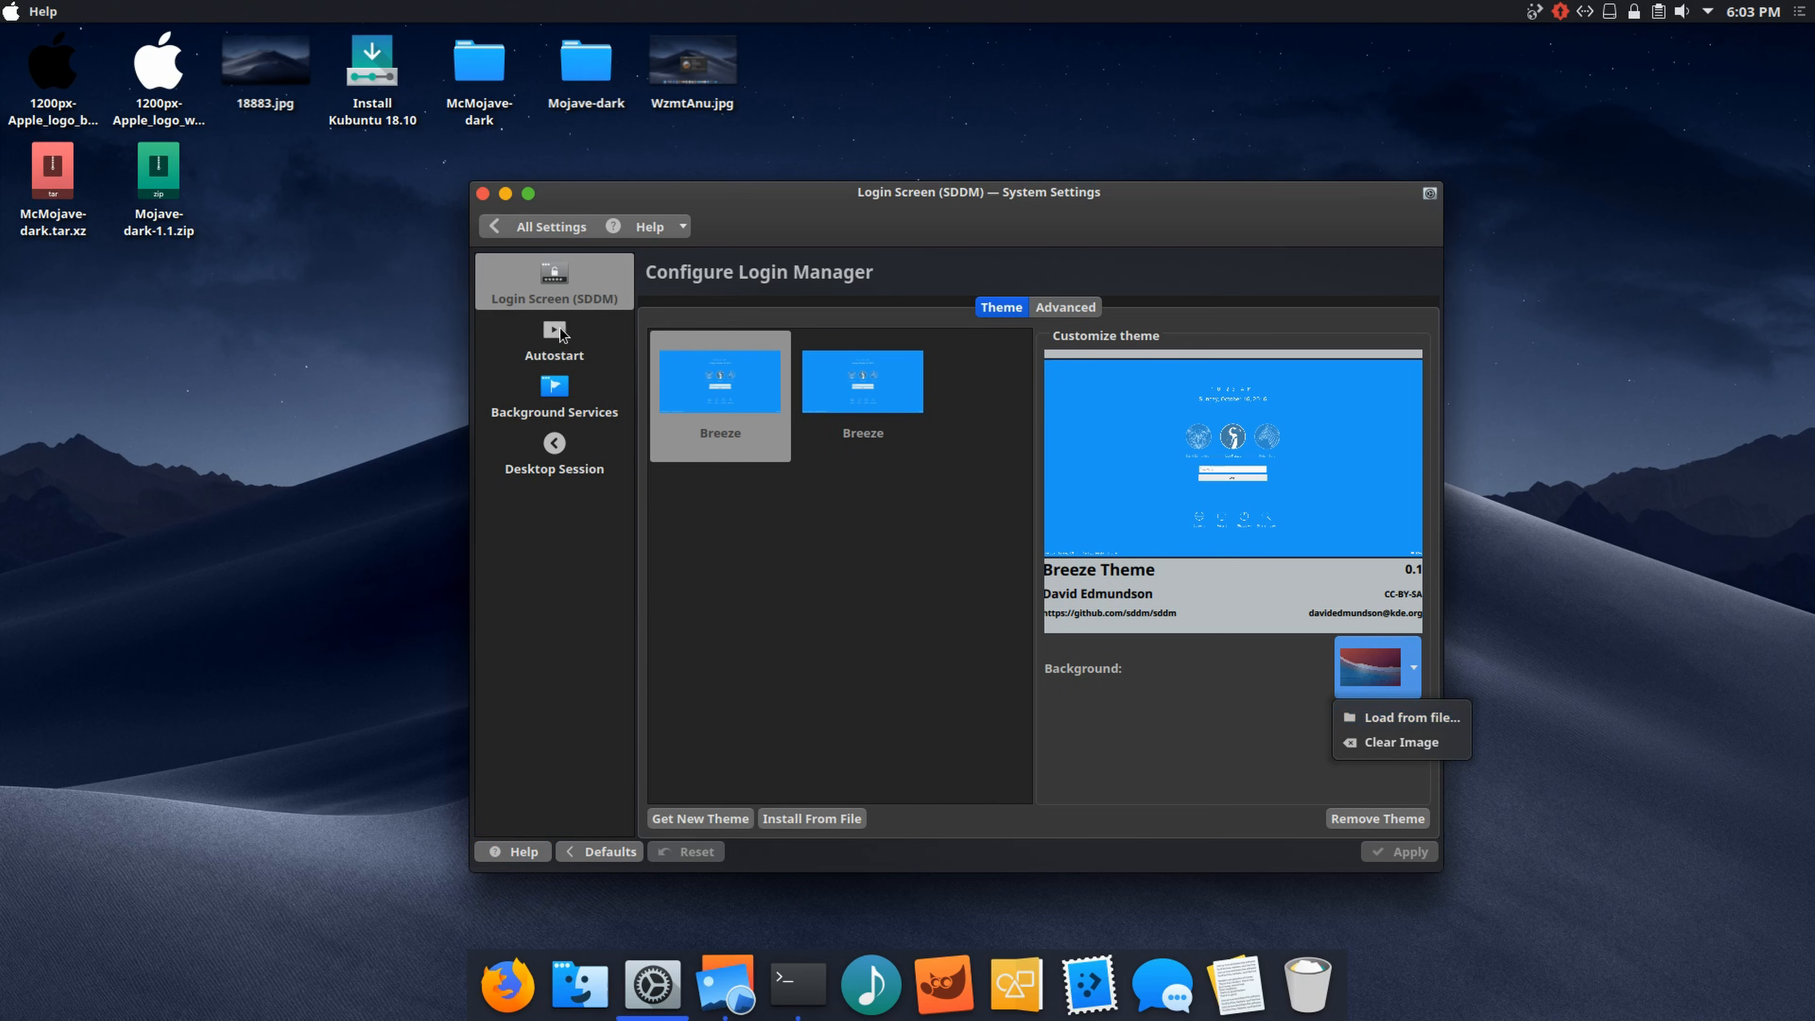
pyautogui.click(530, 237)
pyautogui.click(531, 231)
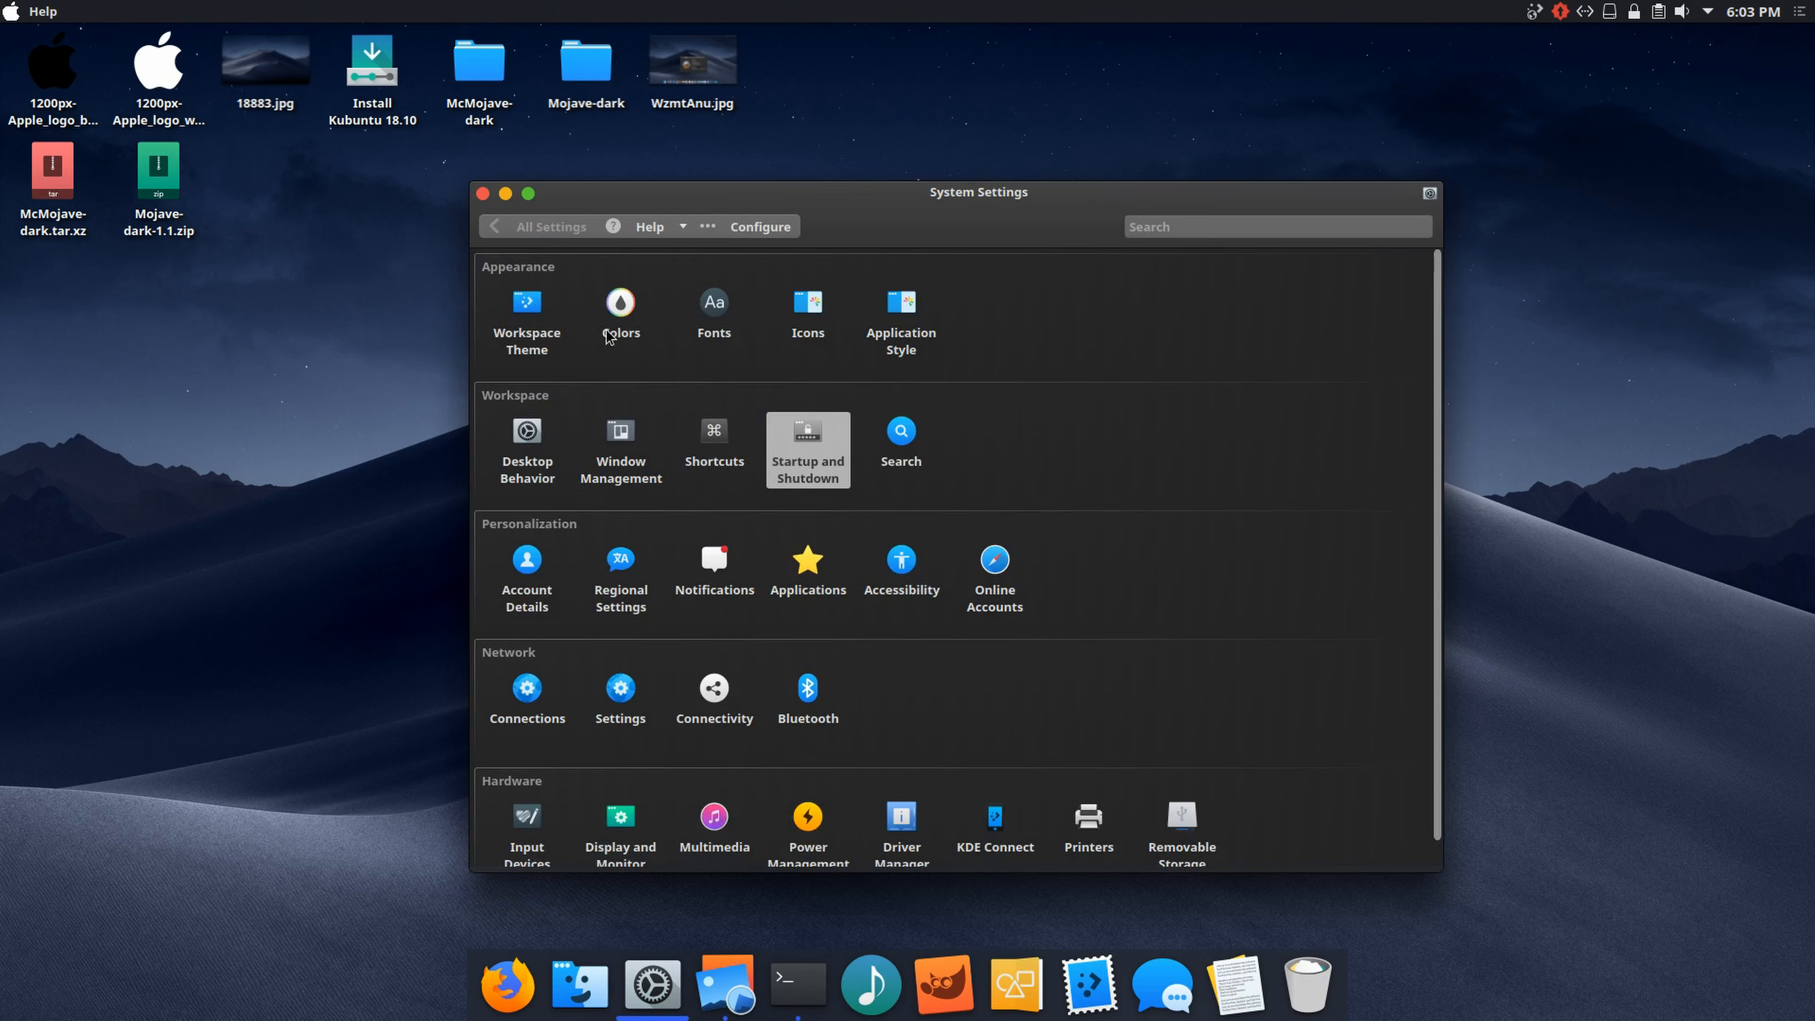
# Step: Shift the settings window slightly and open the Window Decorations page of Application Style
pyautogui.scroll(-1, 942, 579)
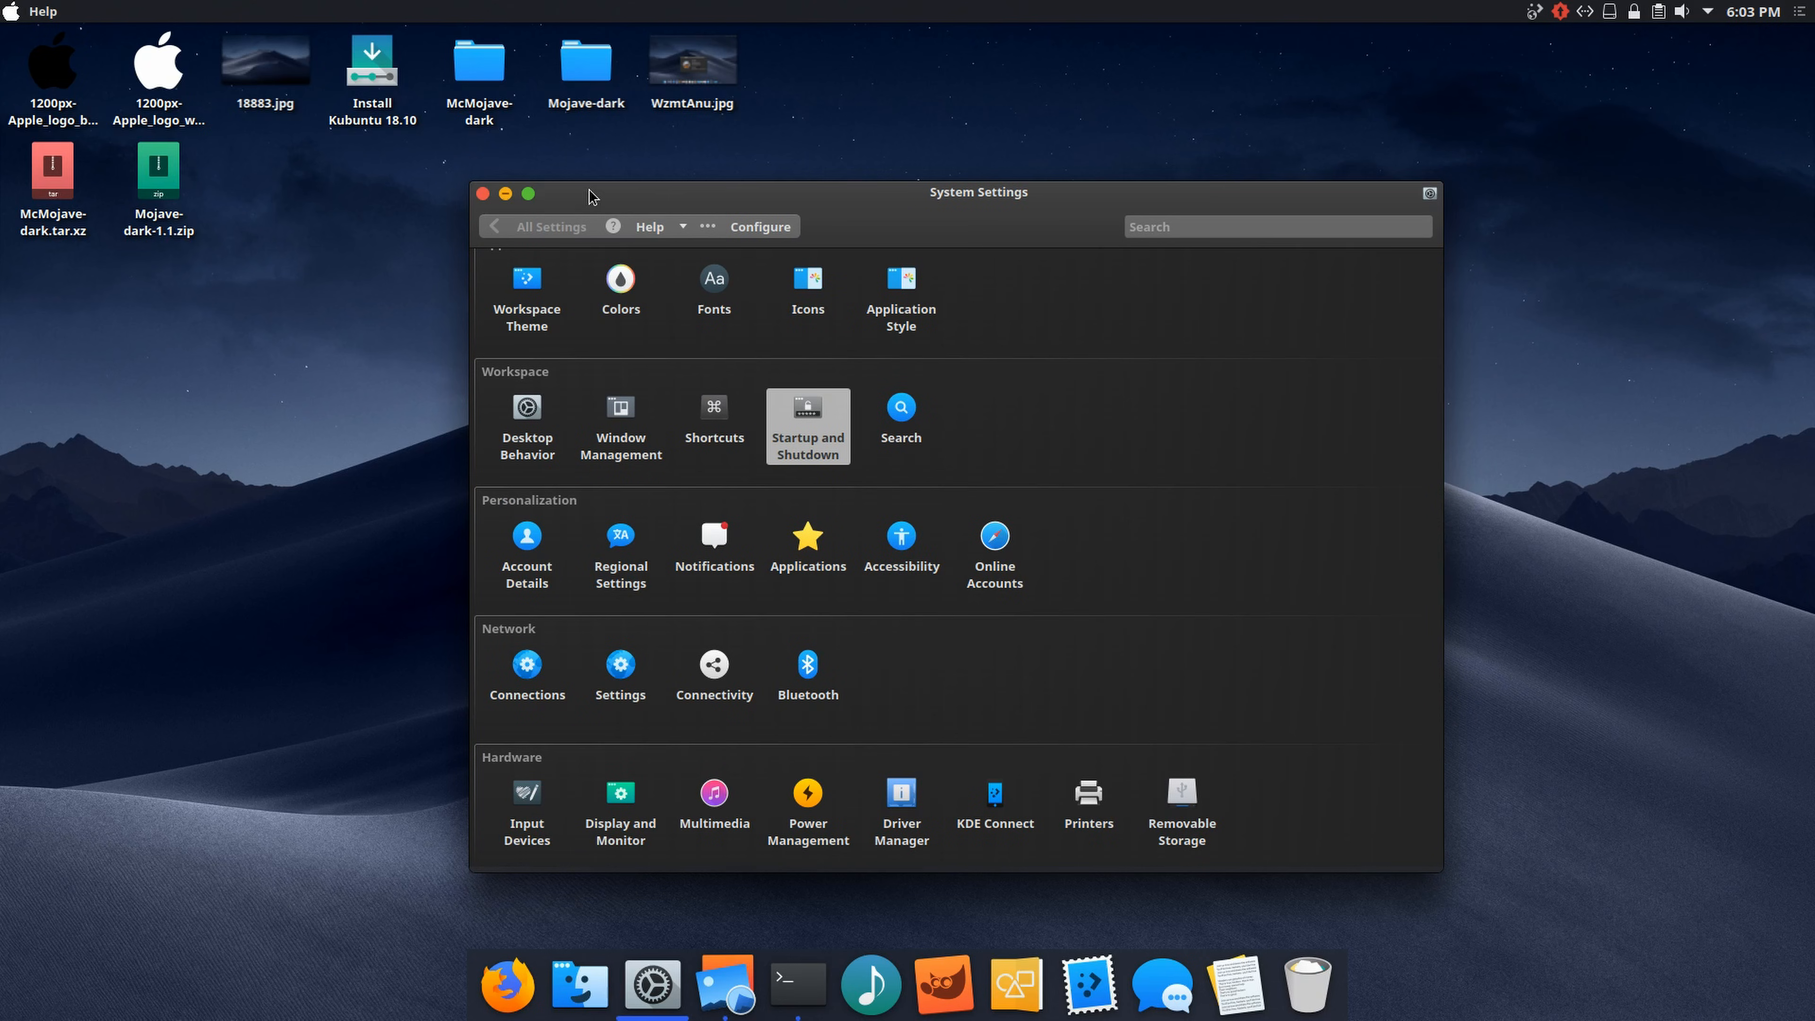
pyautogui.moveTo(594, 197); pyautogui.dragTo(560, 176)
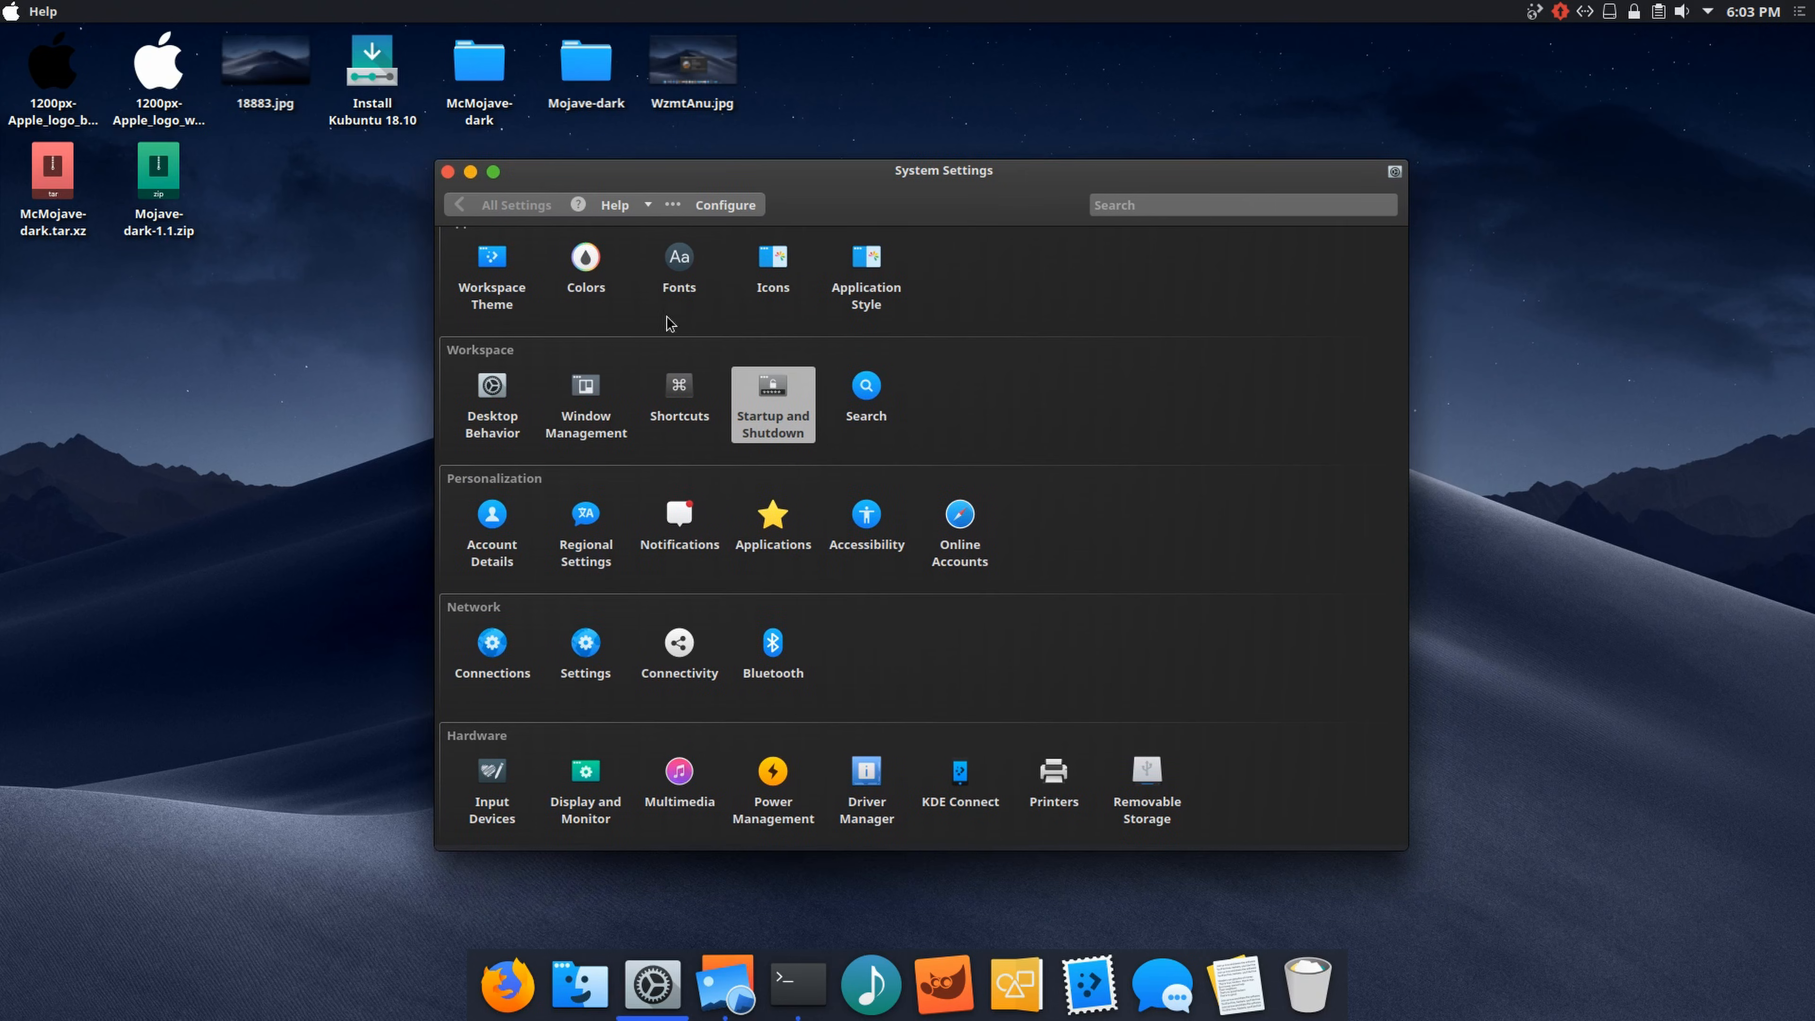
pyautogui.click(866, 286)
pyautogui.click(516, 330)
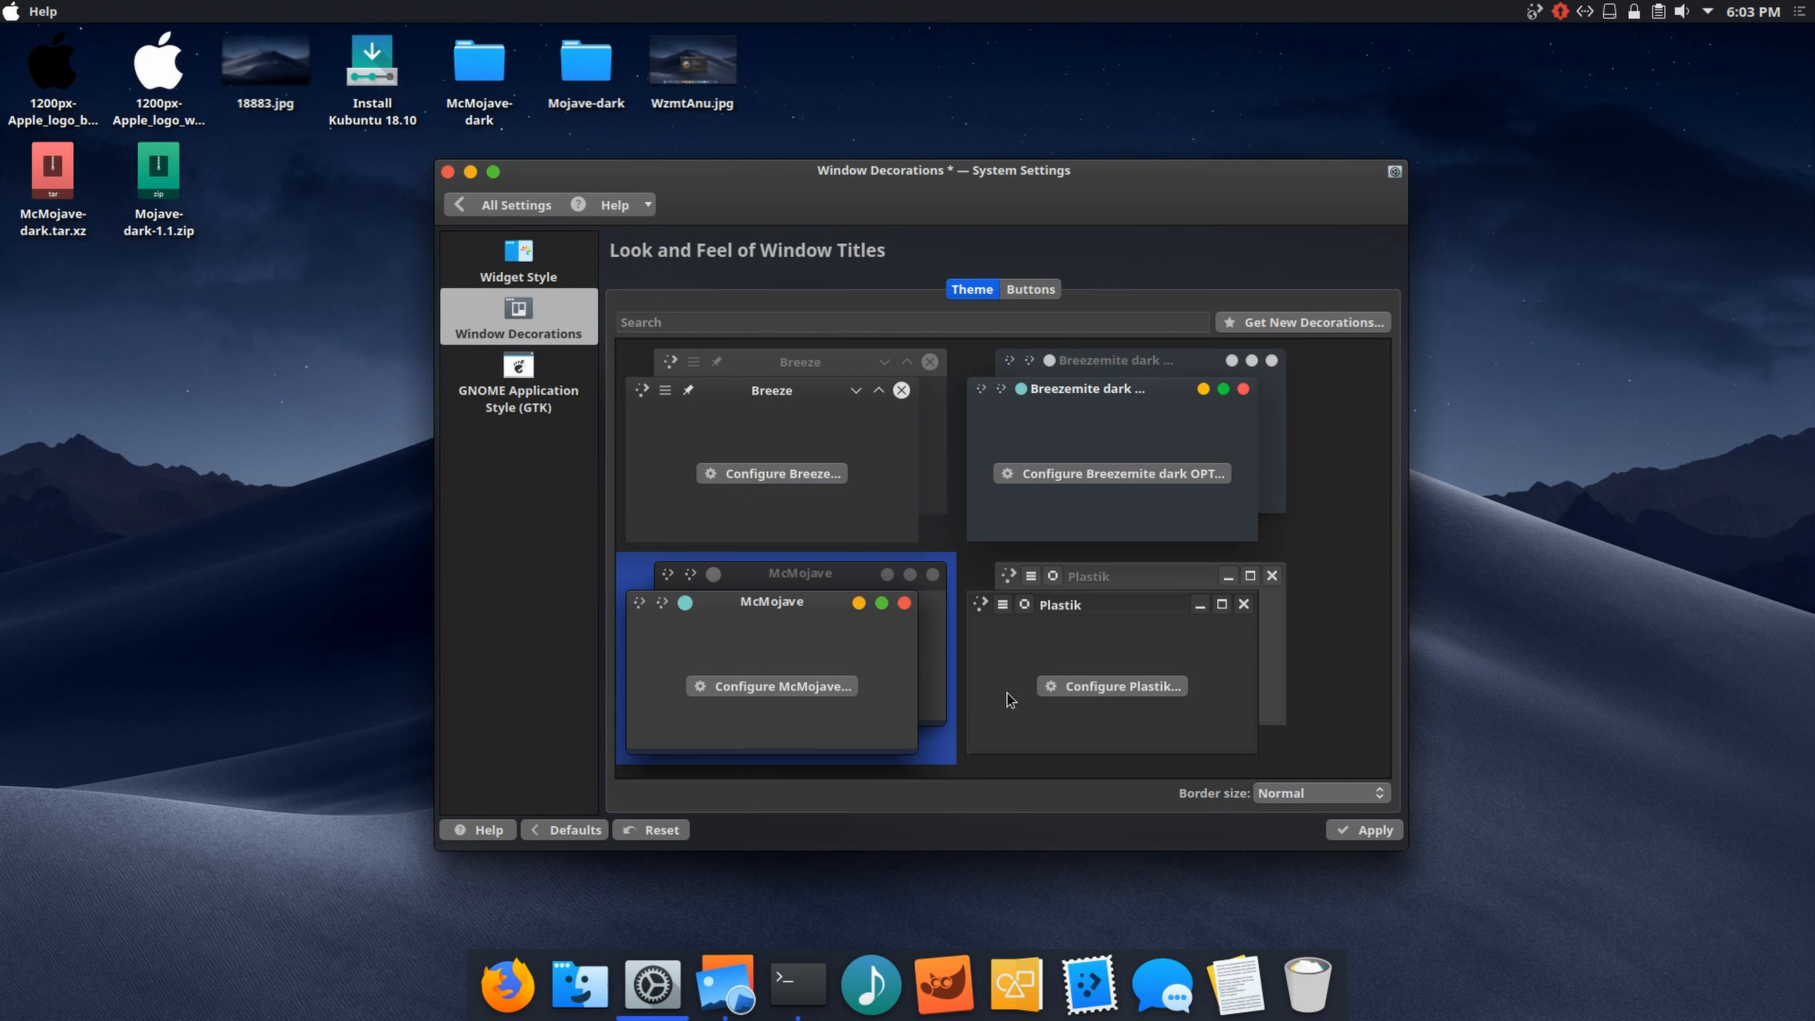
# Step: Search the new window decorations for "mcmojave", uninstall McMojave Aurorae and install its McMojave-light.tar.xz variant
pyautogui.click(1267, 325)
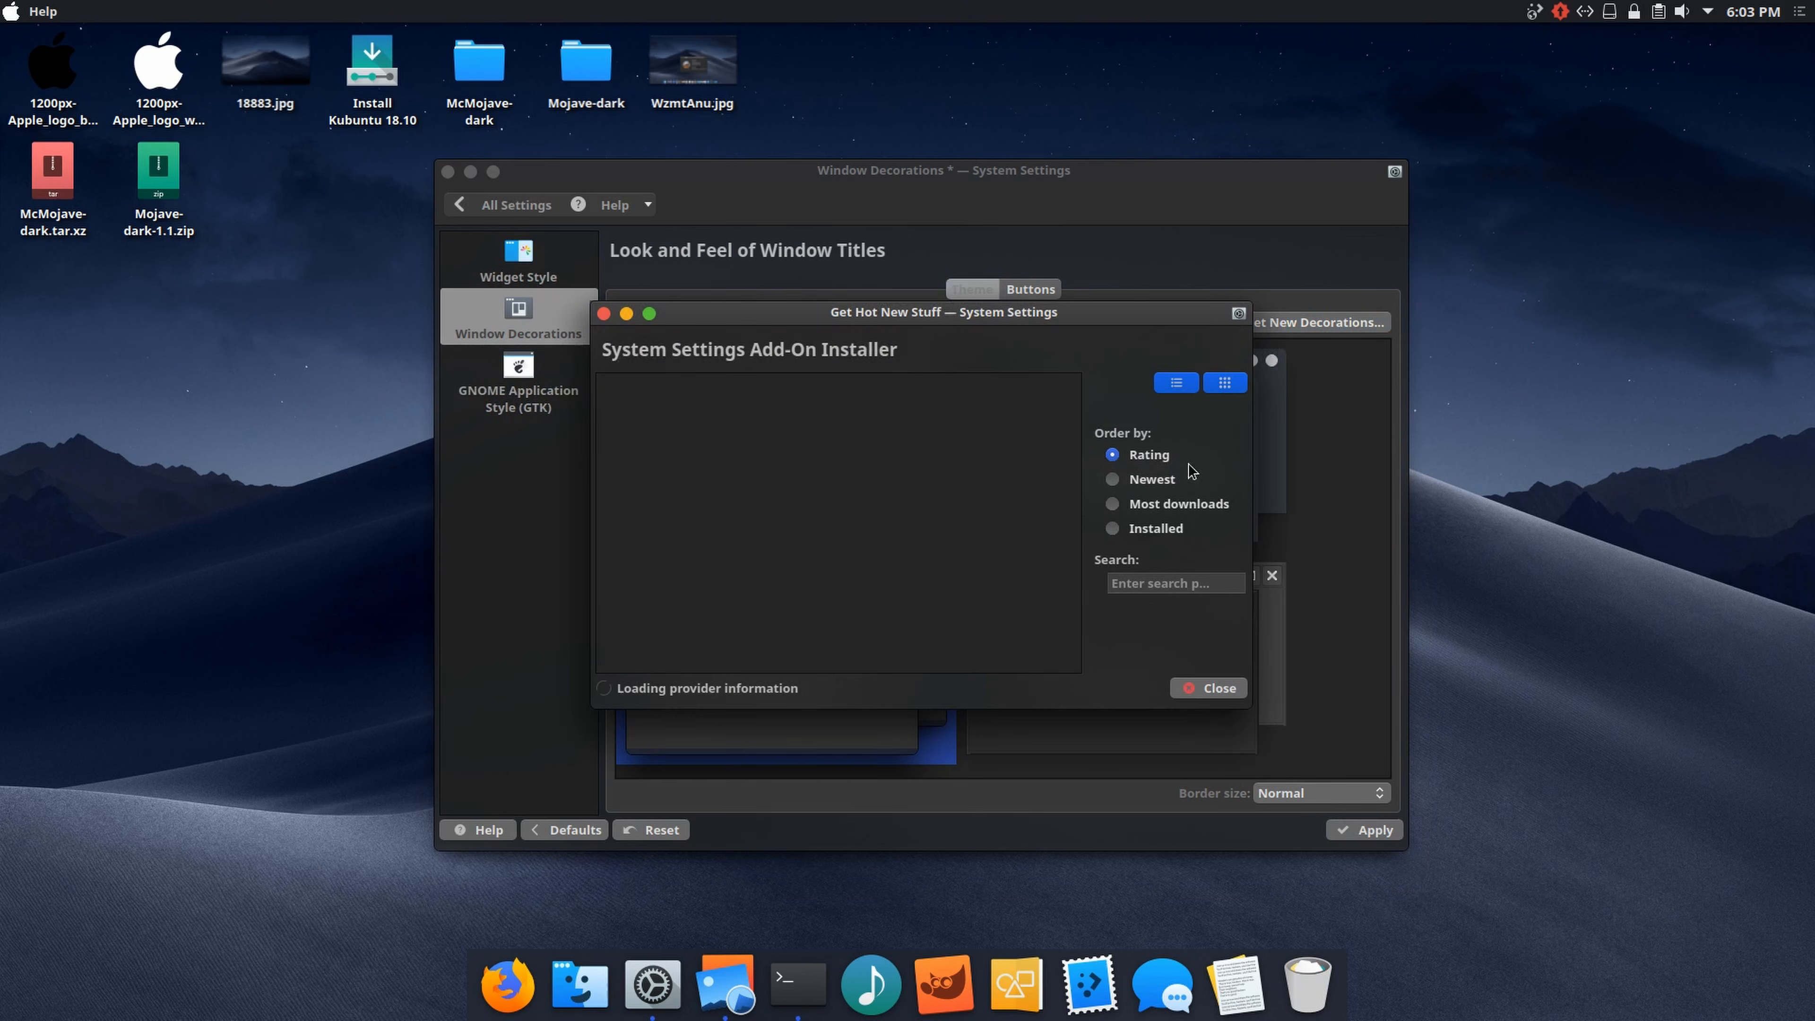
pyautogui.click(1149, 582)
pyautogui.write('m')
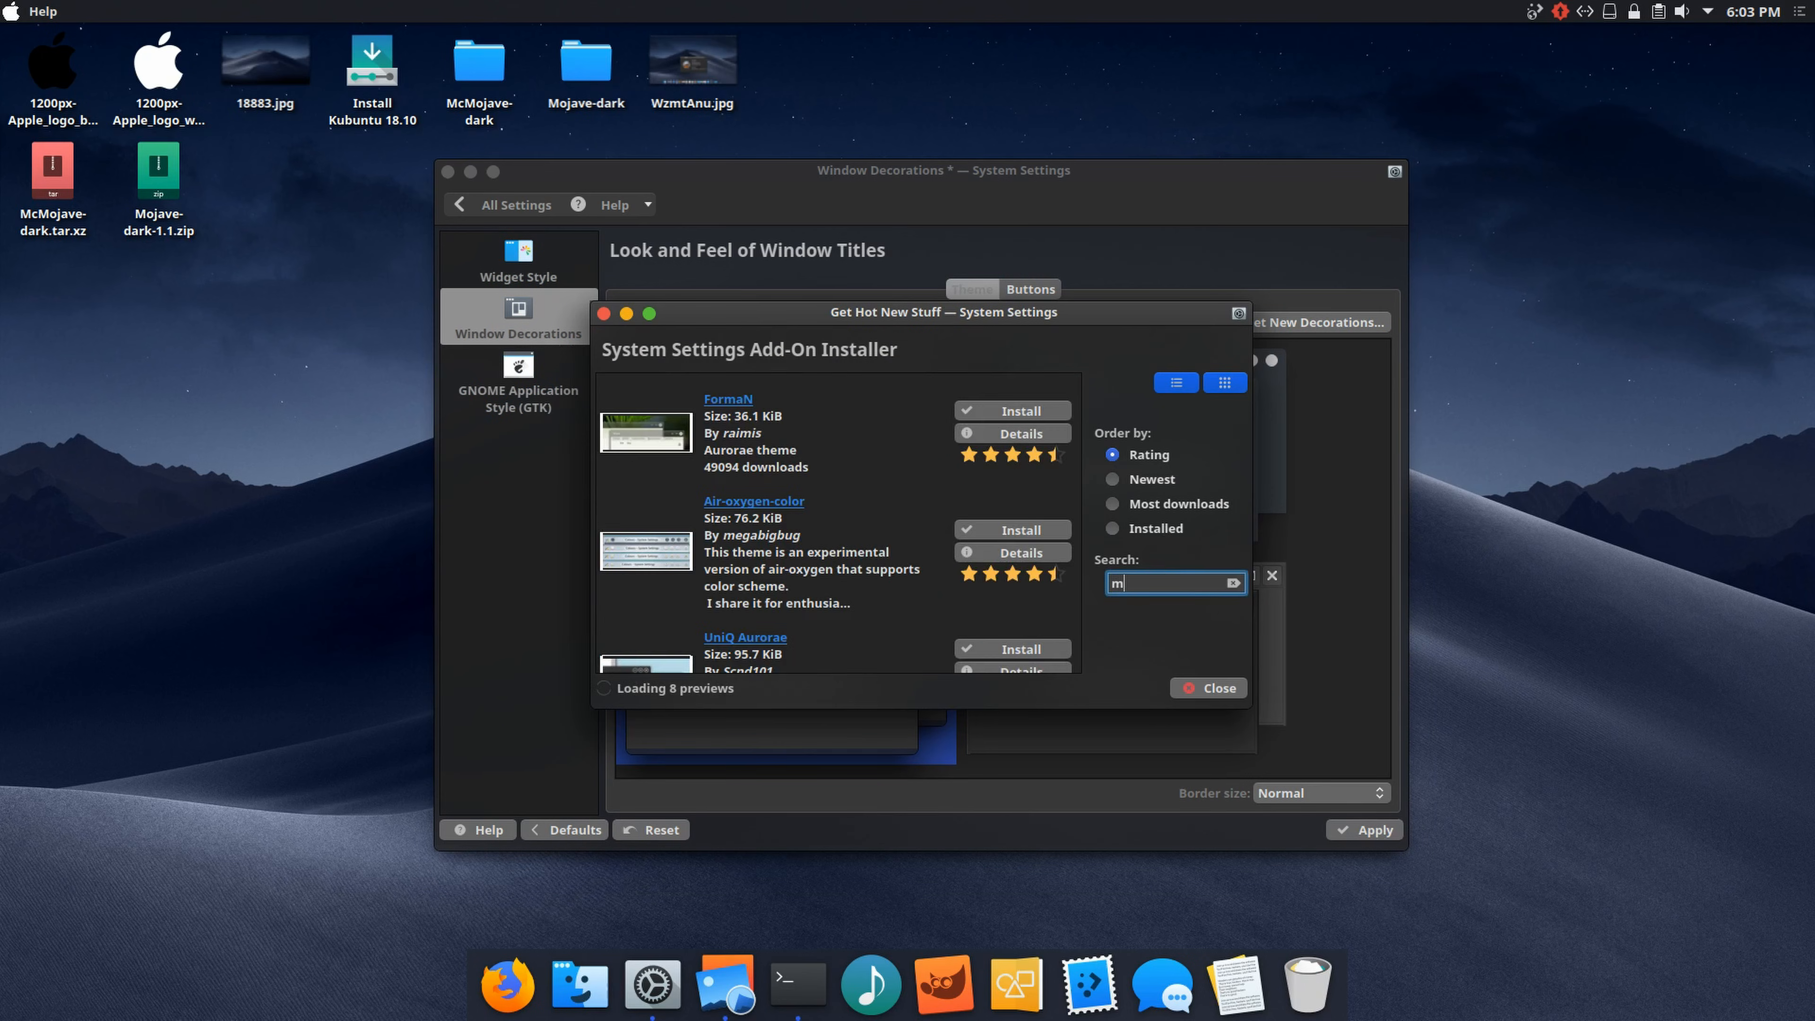
pyautogui.write('cmojave')
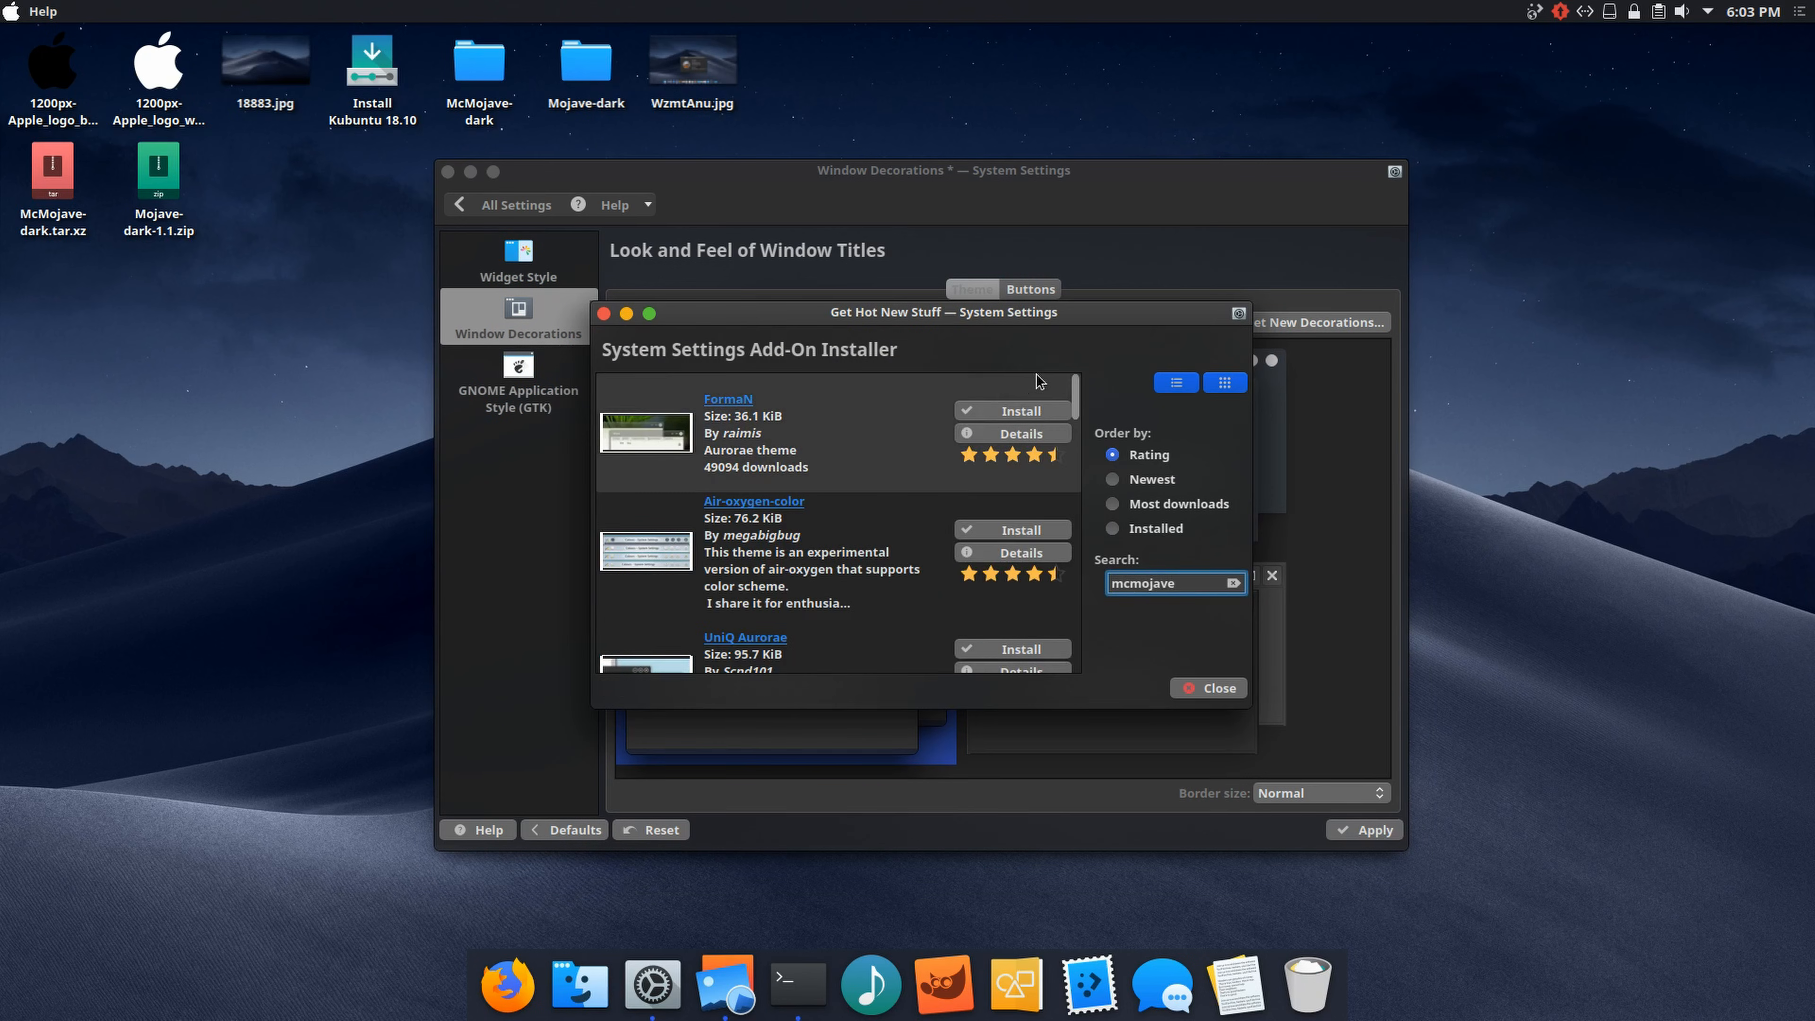
pyautogui.click(1021, 412)
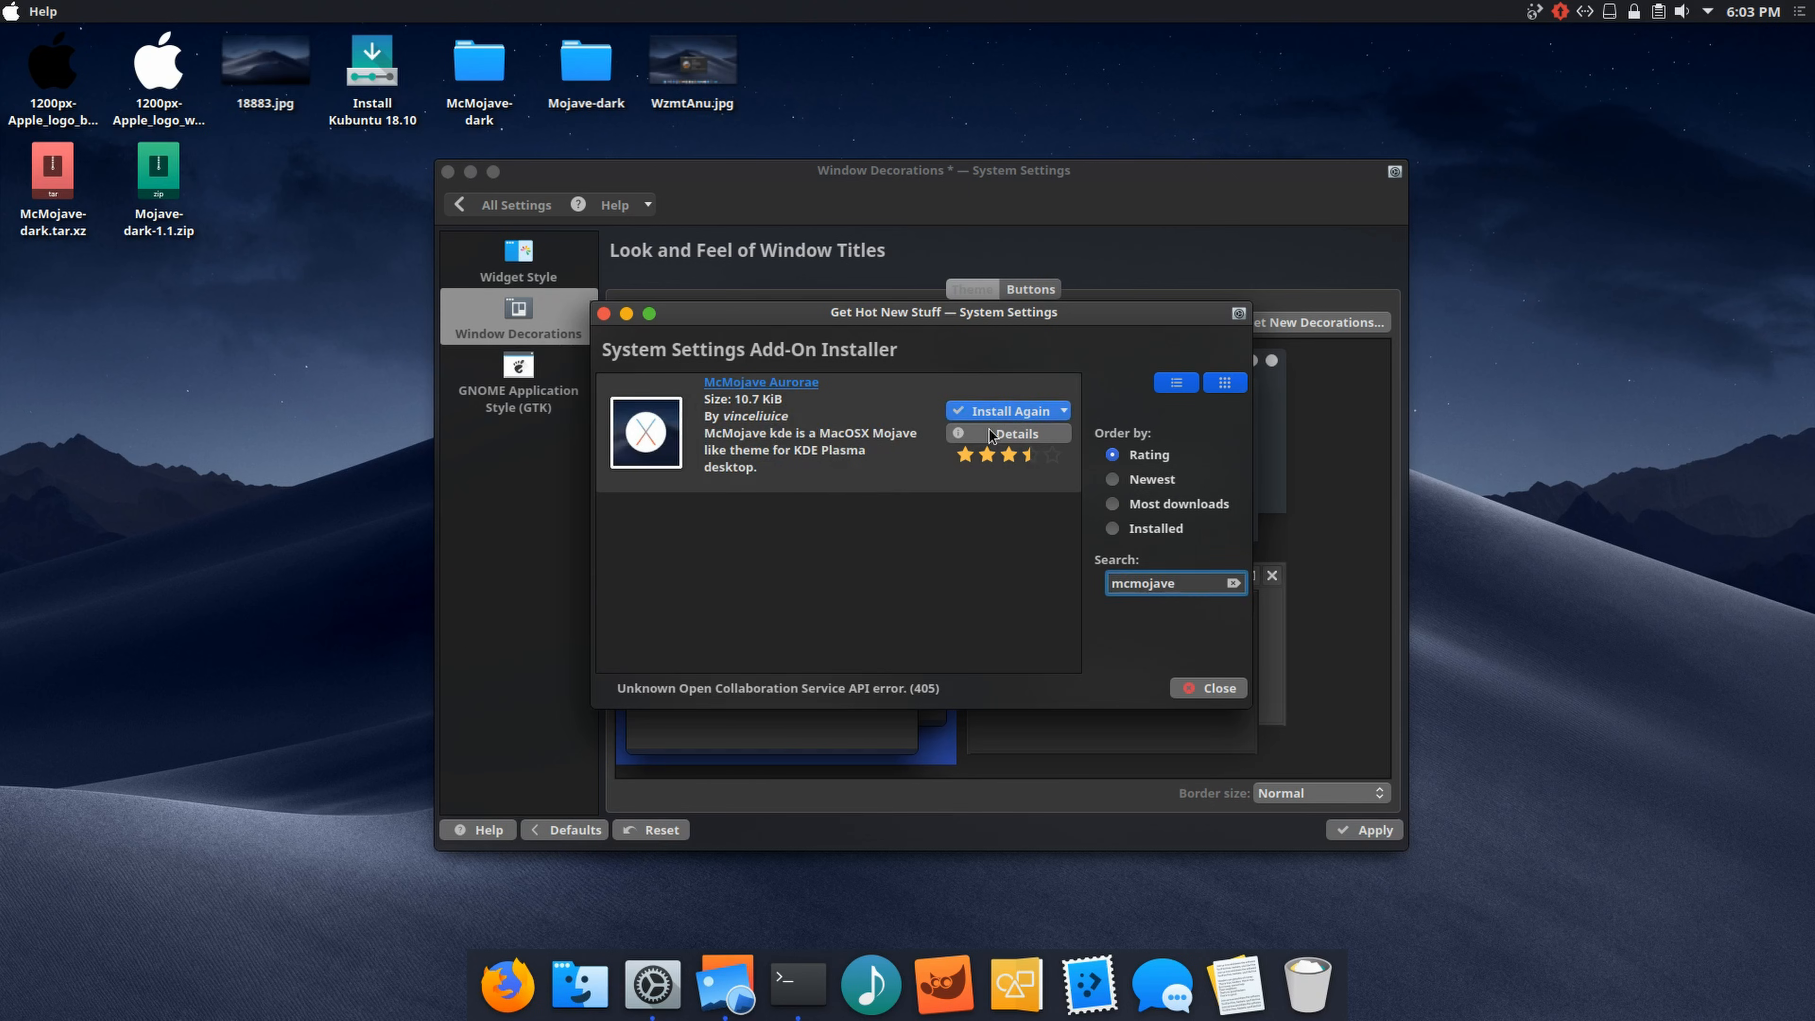
pyautogui.click(1064, 413)
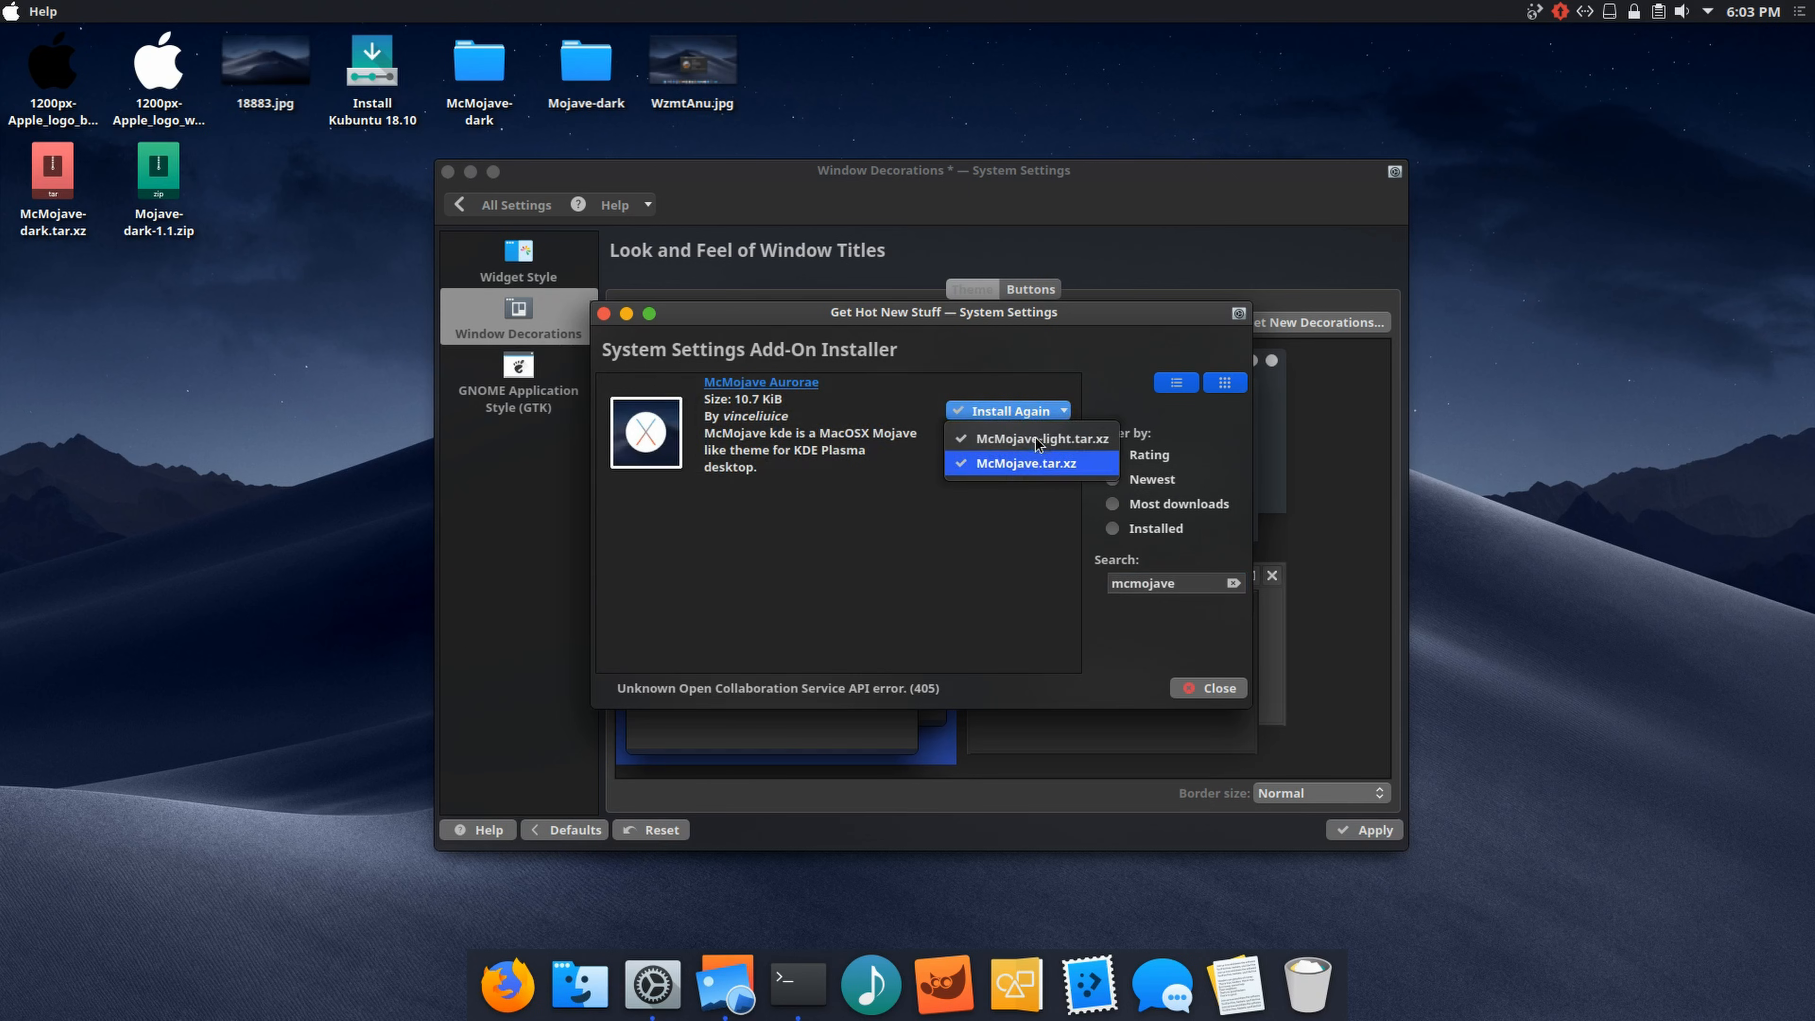
pyautogui.click(1036, 464)
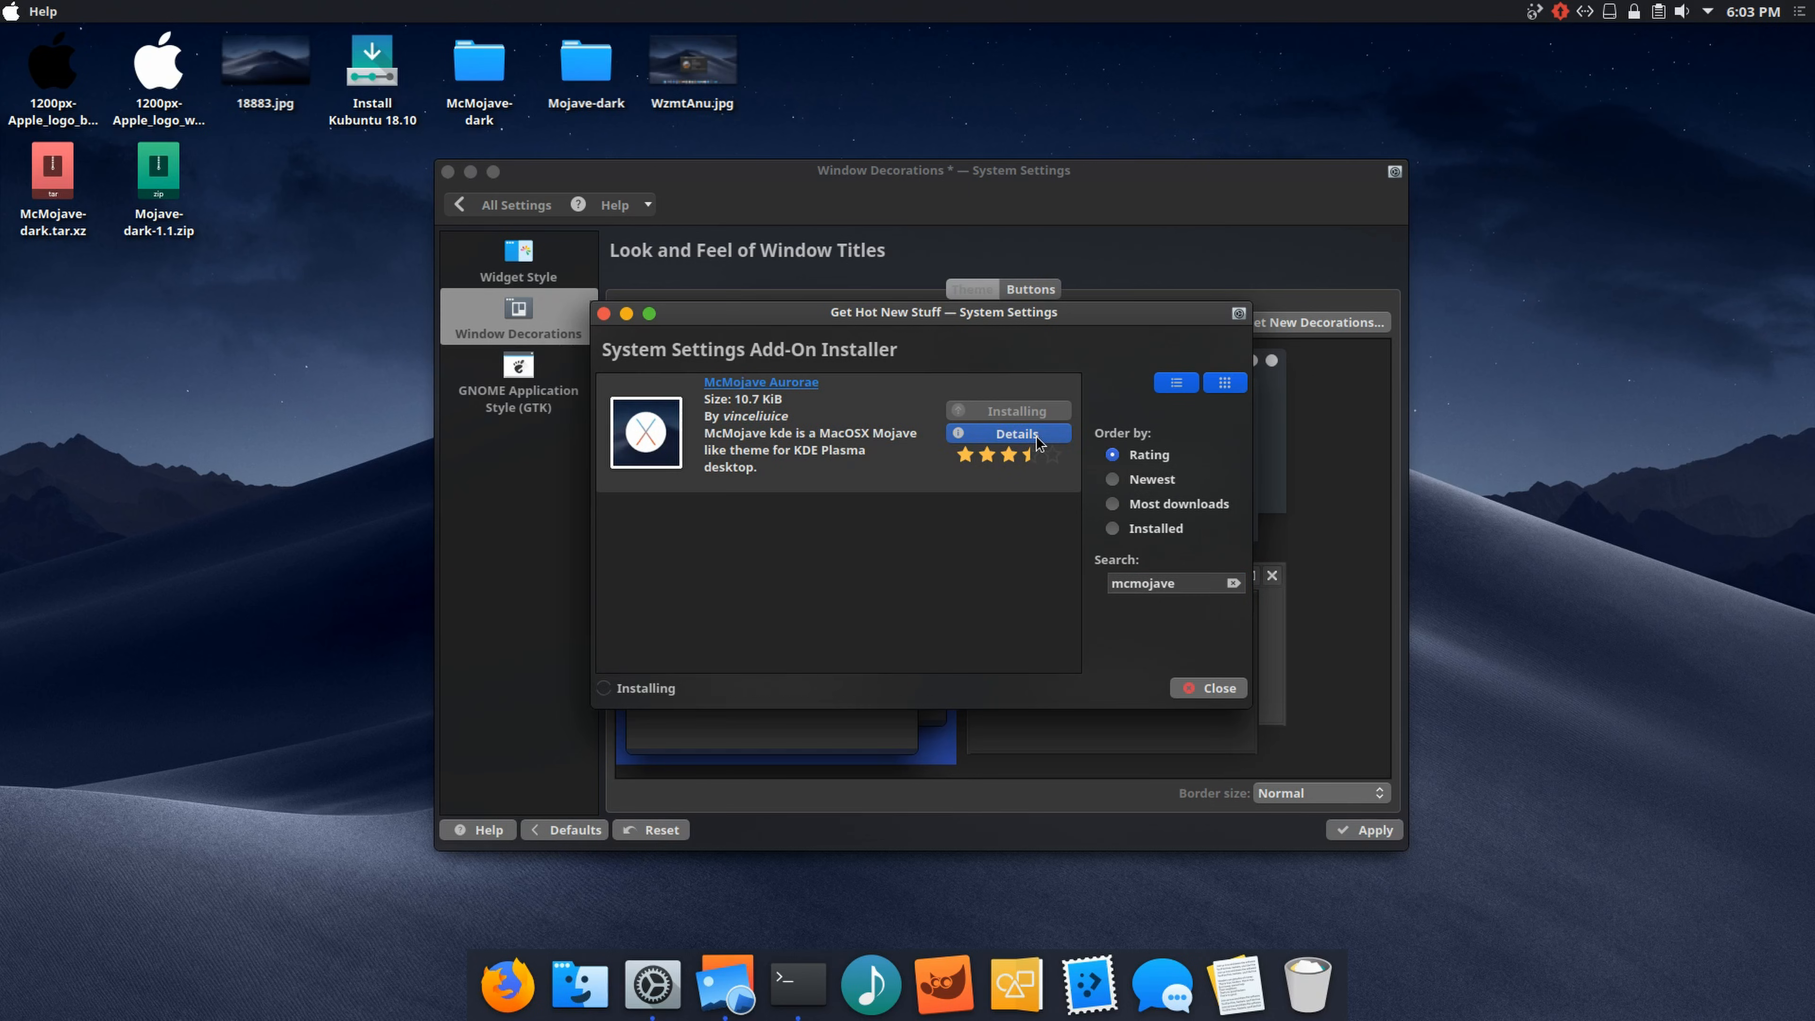
pyautogui.click(1209, 690)
# Step: Apply the McMojave-light window decoration and return to the settings overview
pyautogui.click(809, 638)
pyautogui.click(1357, 830)
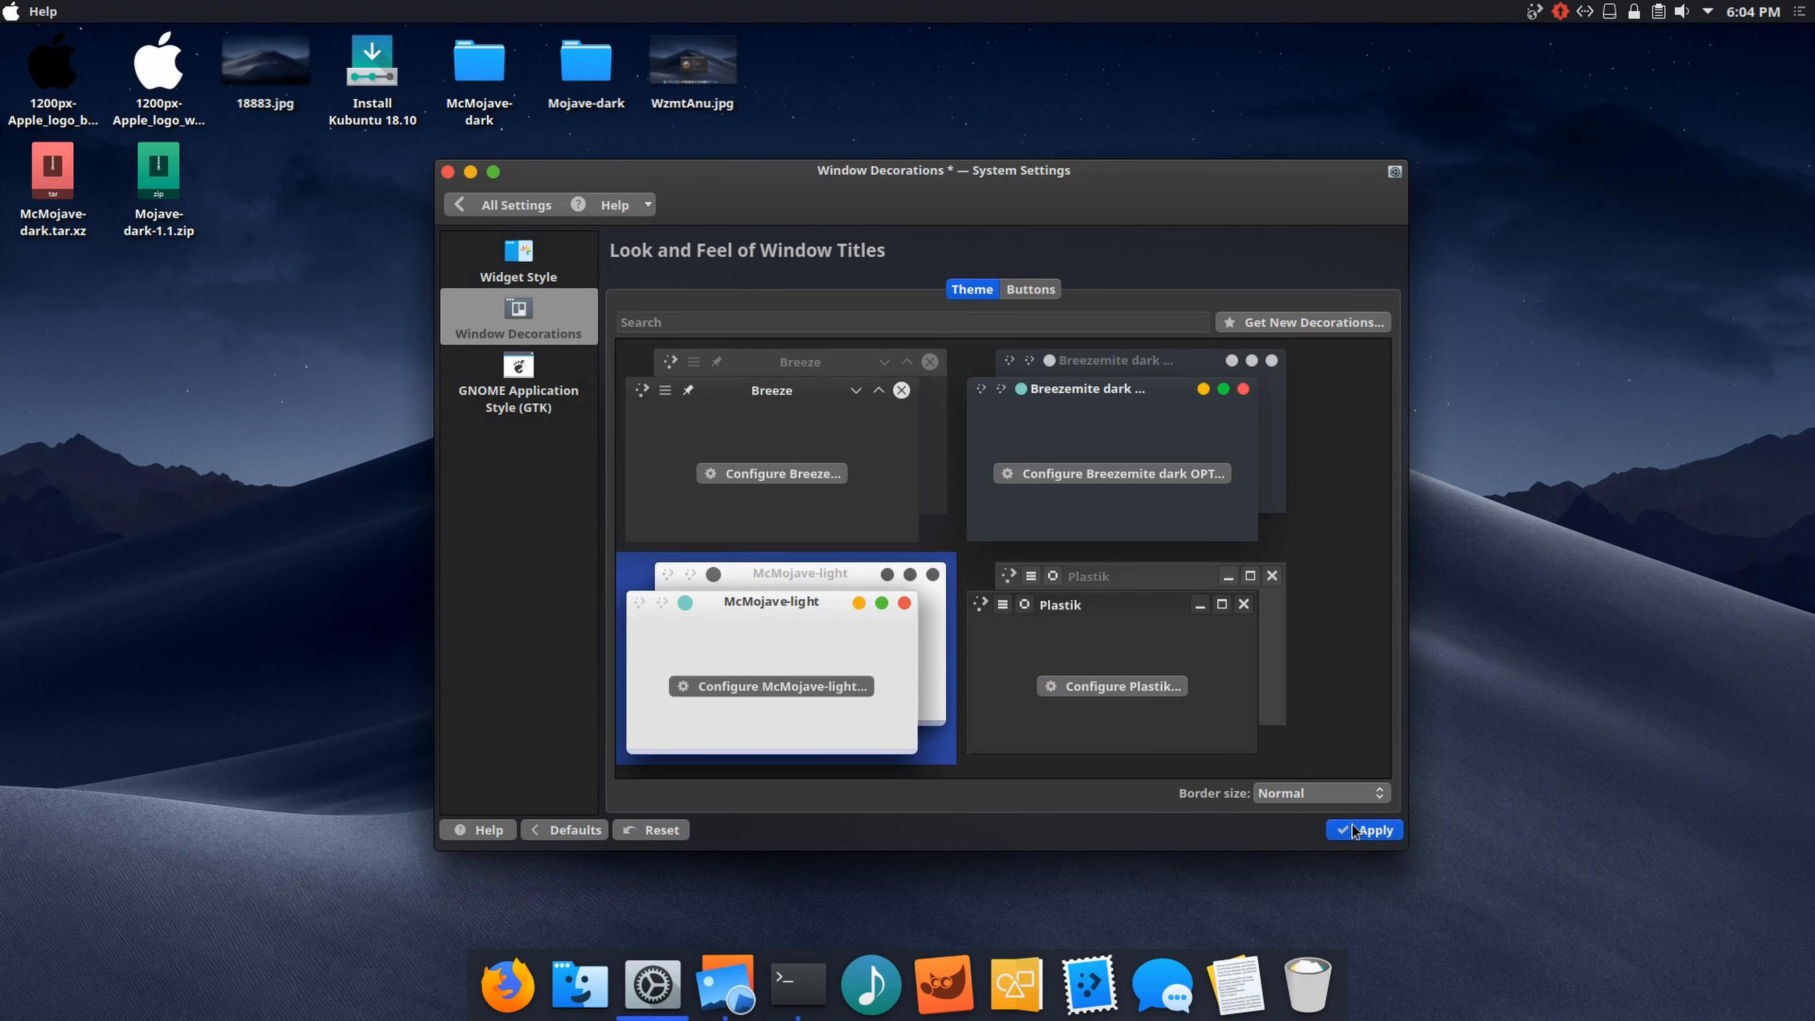
pyautogui.click(508, 253)
pyautogui.click(483, 202)
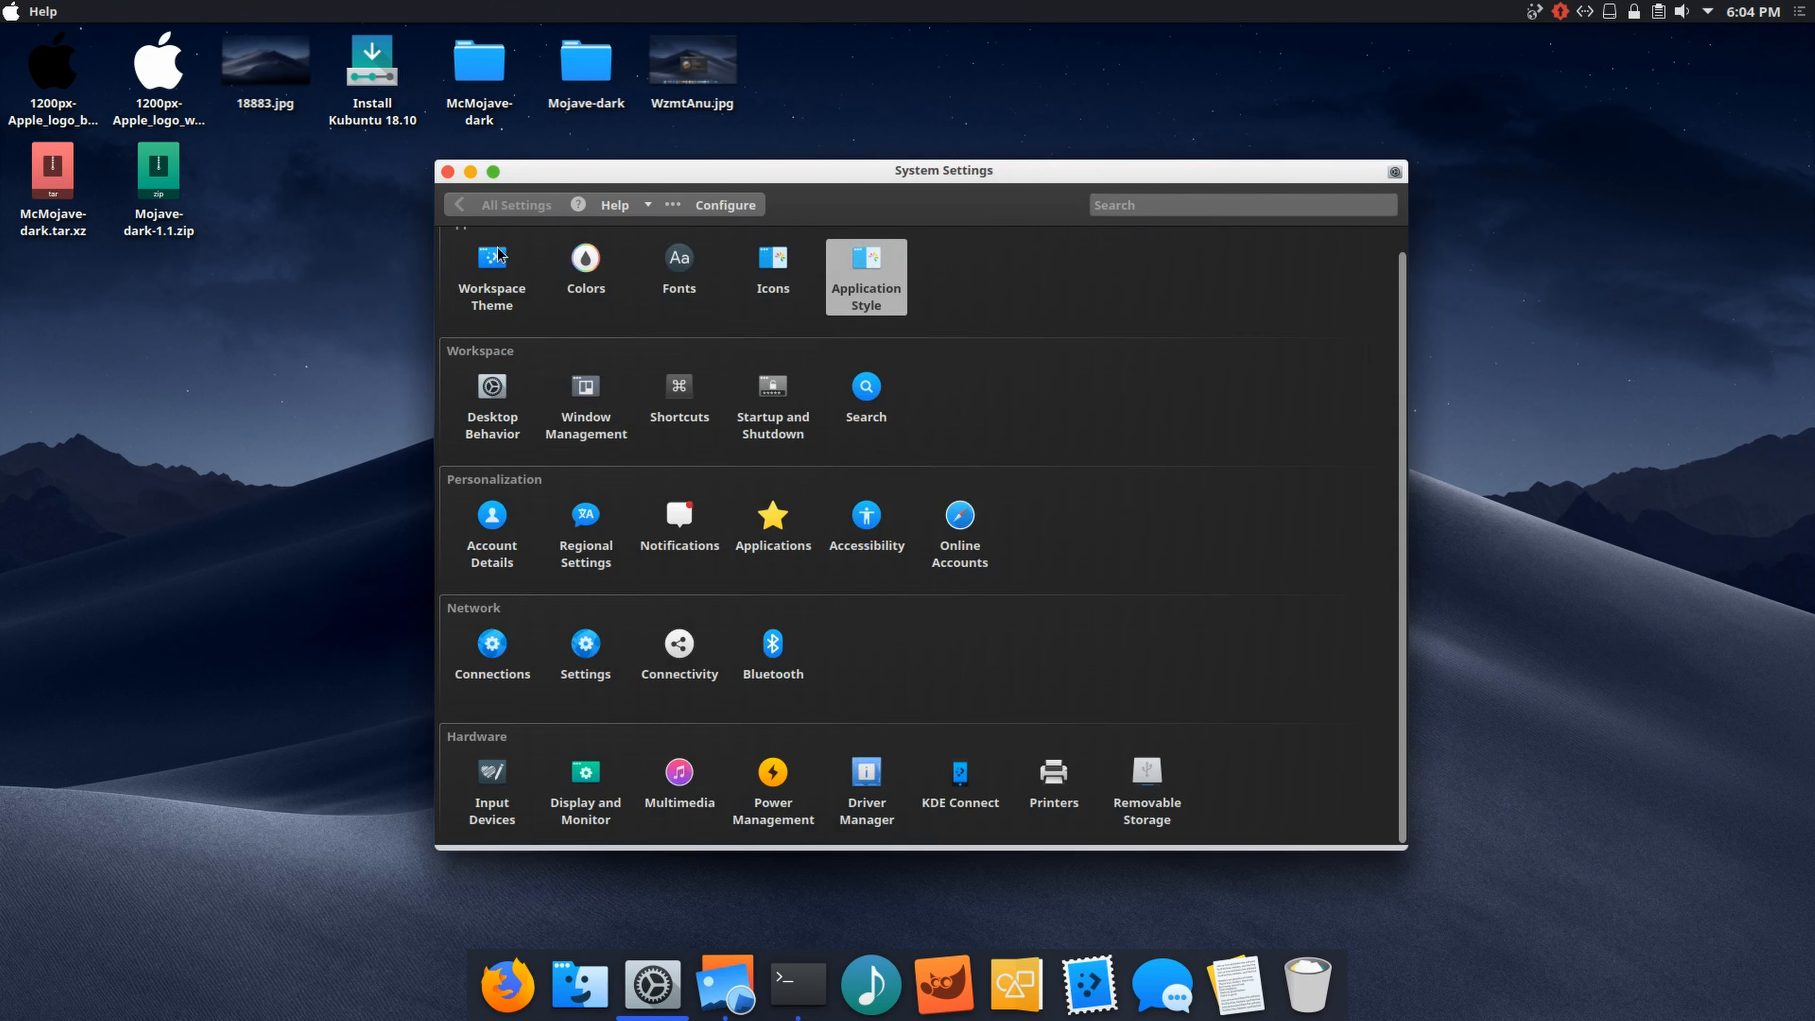
# Step: Open the Colors settings and view the McMojave scheme in the scheme editor, then close the editor
pyautogui.click(585, 268)
pyautogui.click(1358, 781)
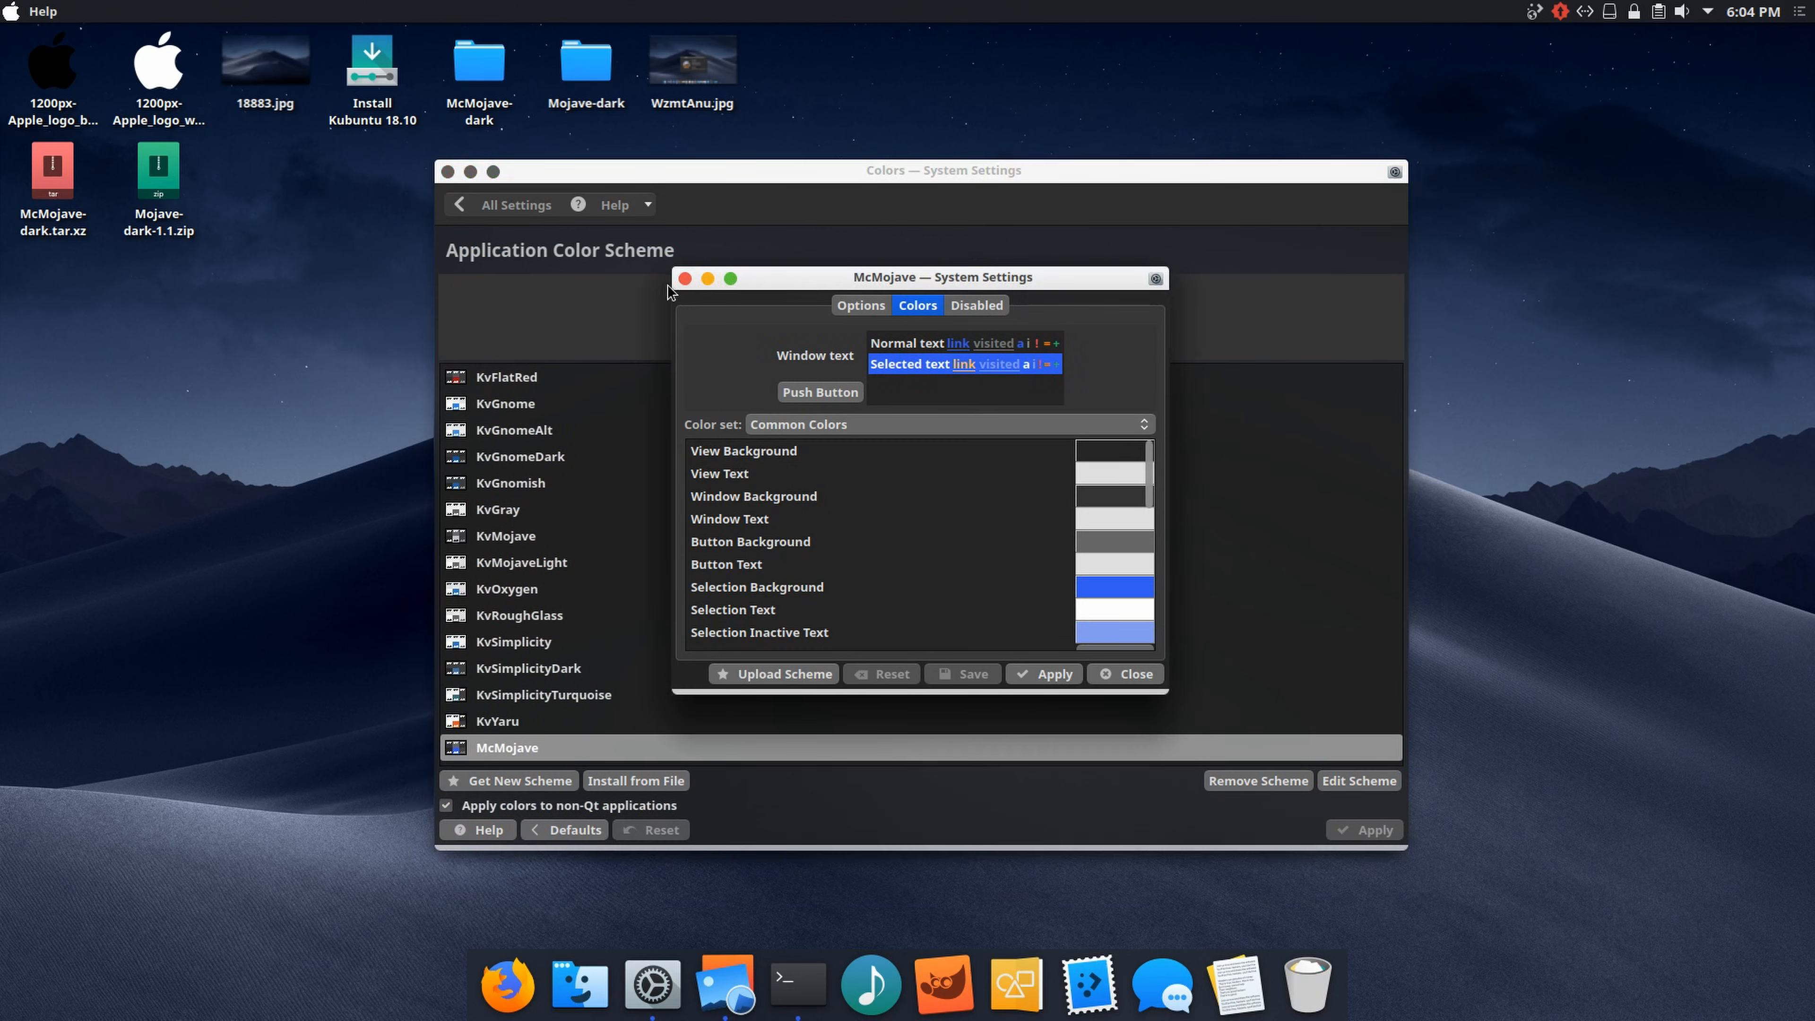
pyautogui.click(684, 278)
# Step: Search the new color schemes for "mcmojave" and uninstall McMojave Color
pyautogui.click(521, 779)
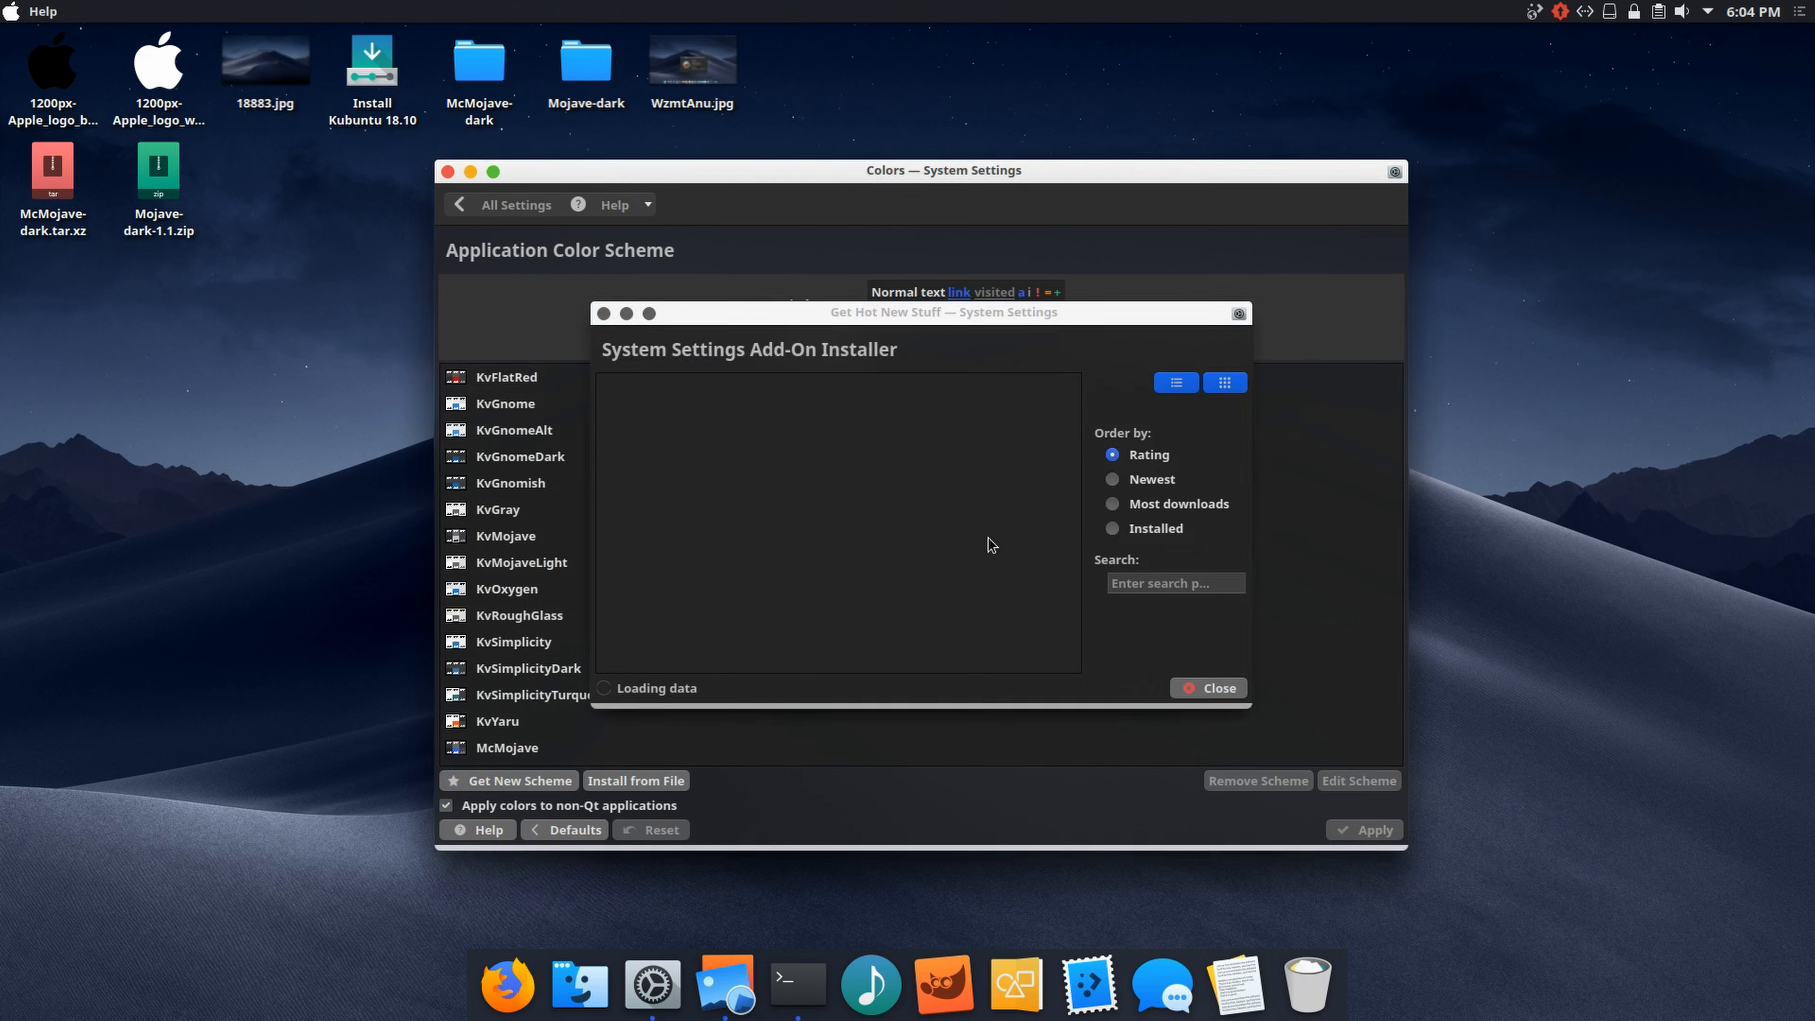
pyautogui.click(1172, 583)
pyautogui.write('mcmojave')
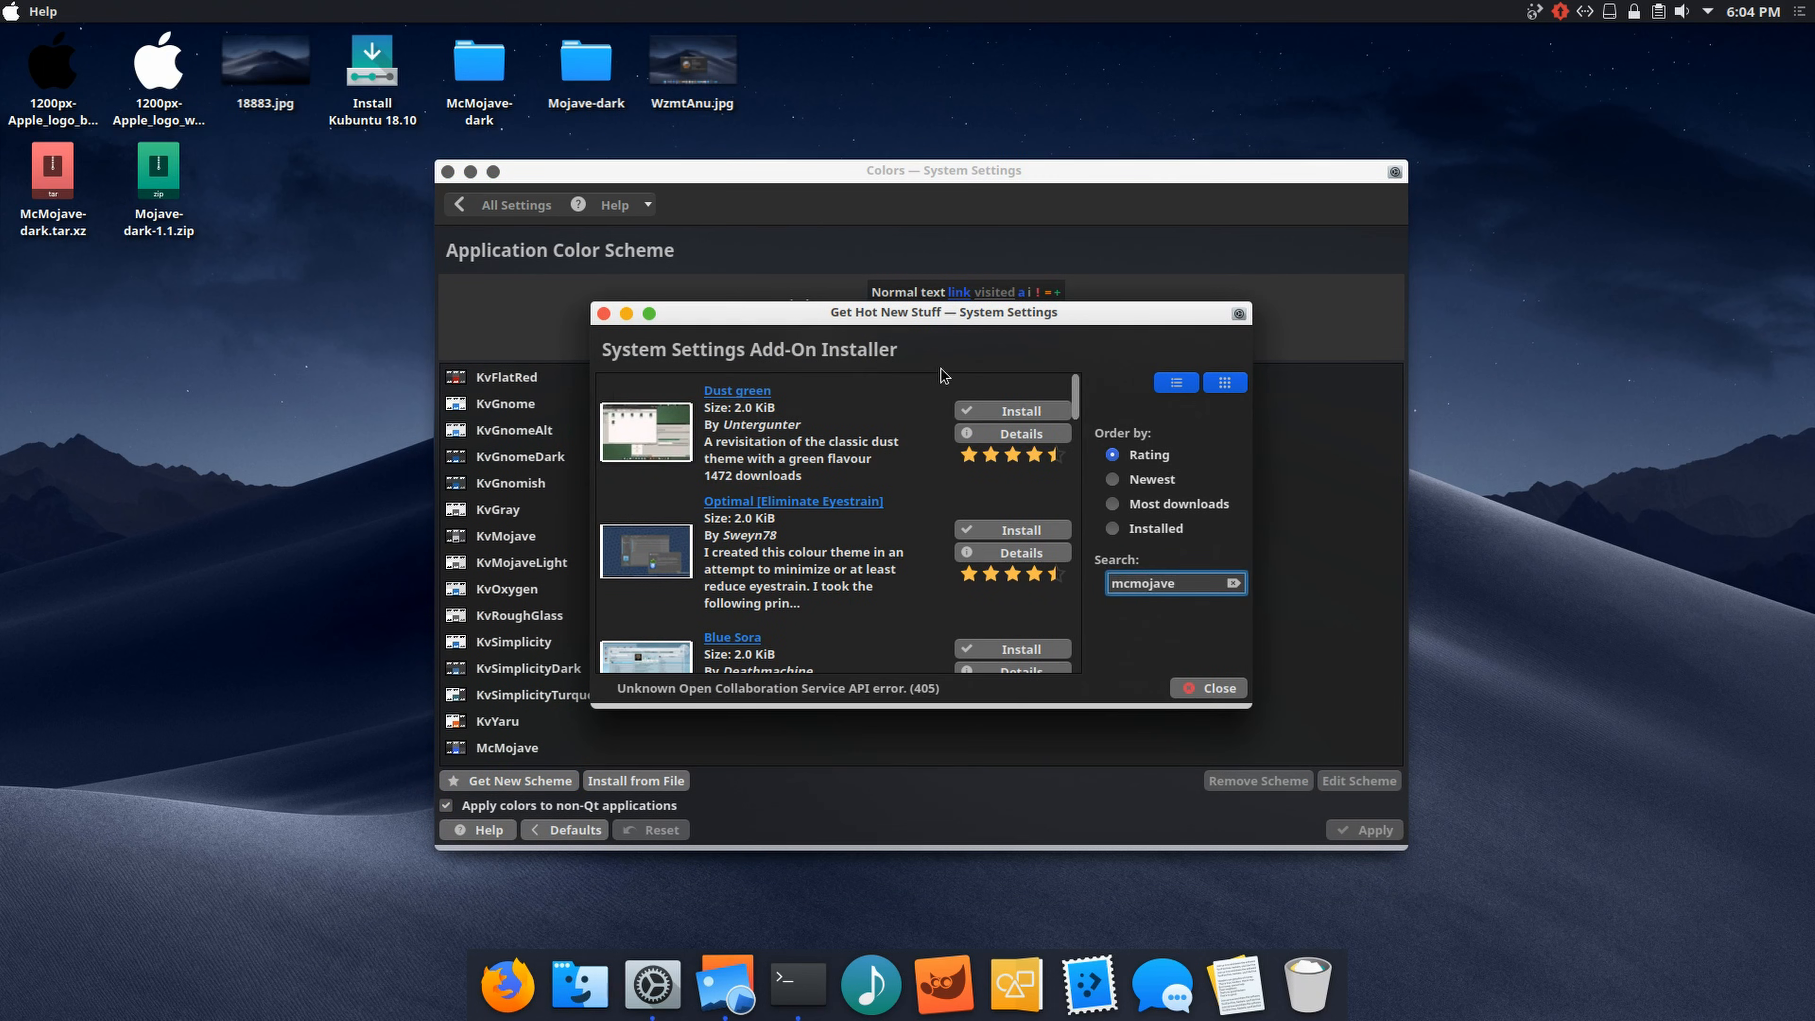
pyautogui.press('Return')
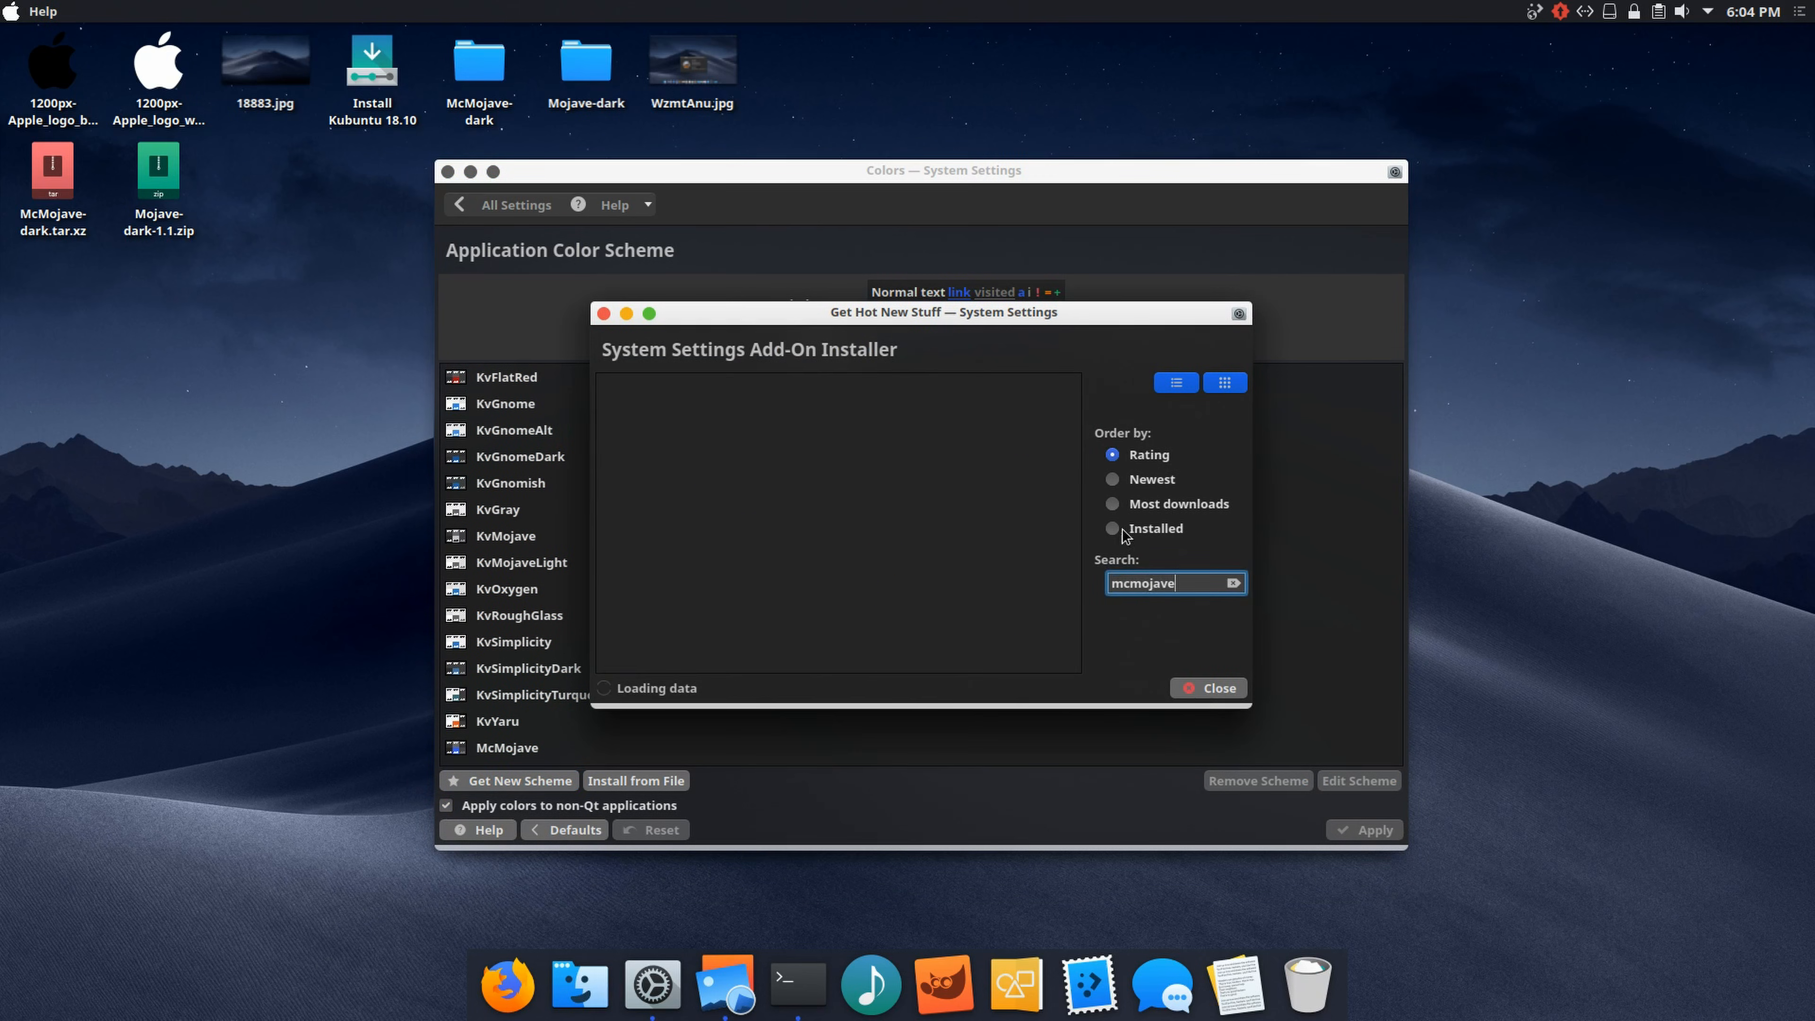
pyautogui.click(962, 415)
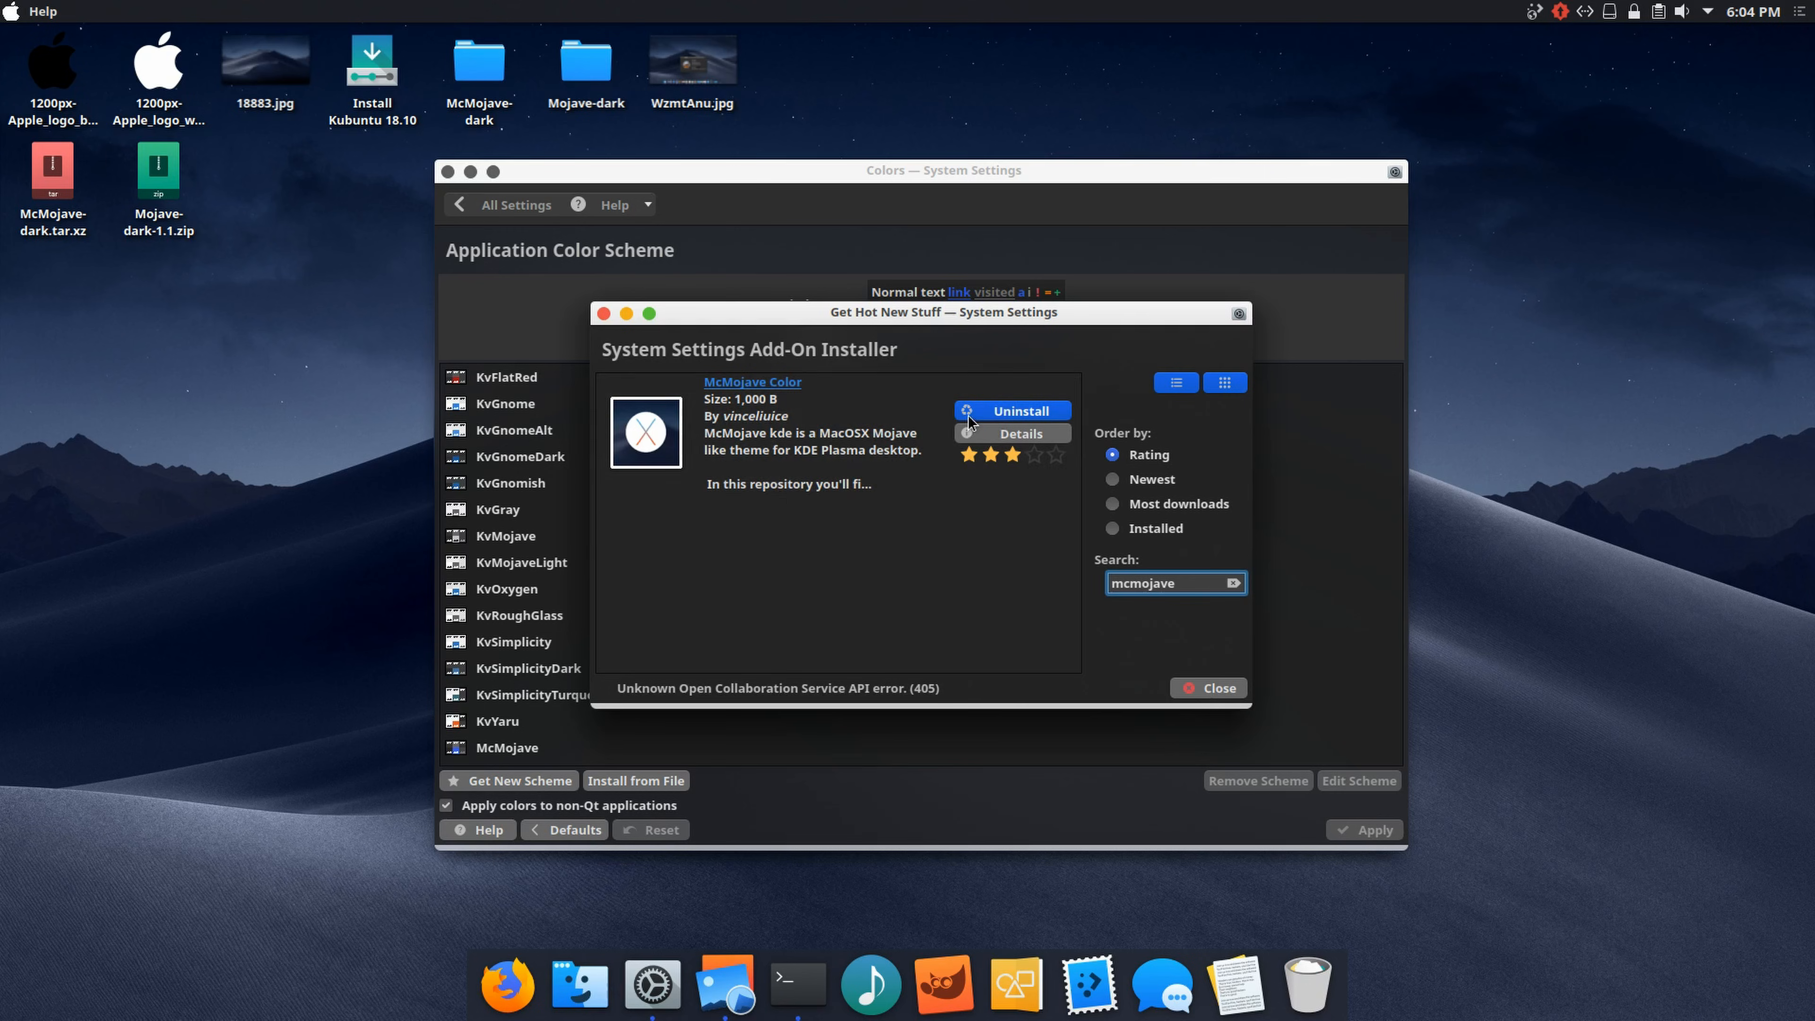
# Step: Install McMojave-light.colors.tar.xz and select the McMojave-light color scheme
pyautogui.click(977, 414)
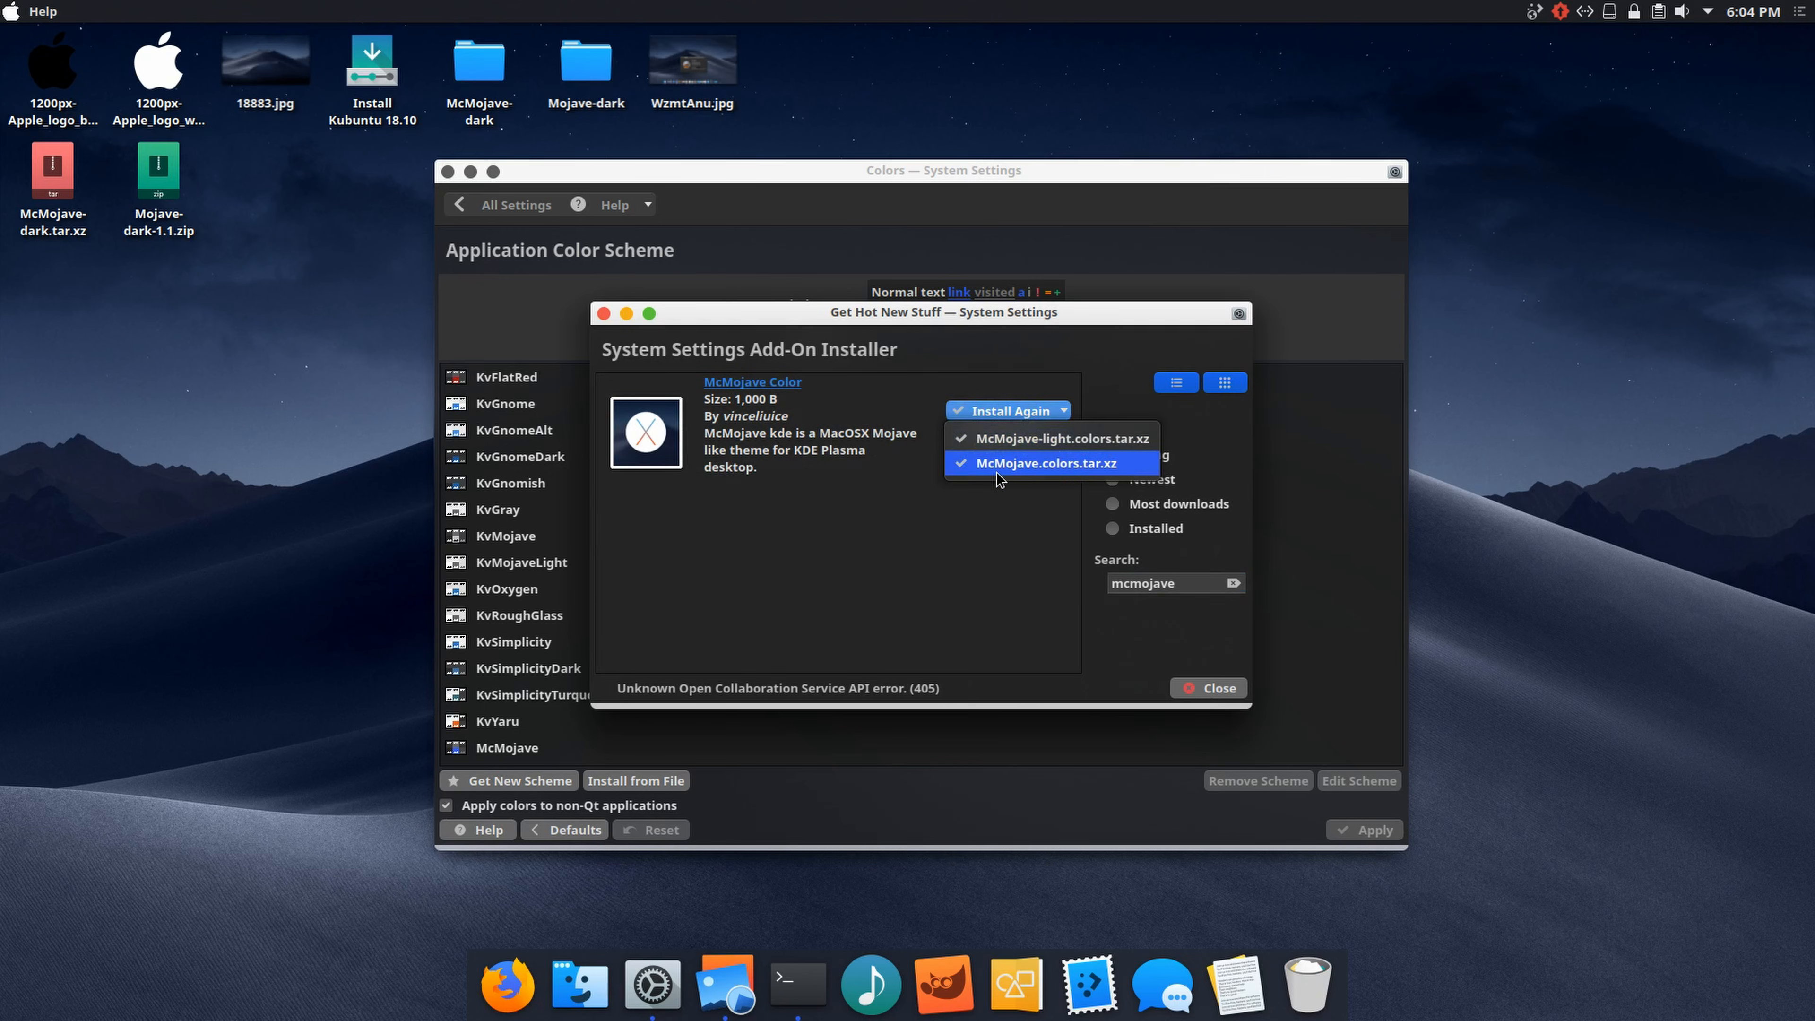
pyautogui.click(1038, 472)
pyautogui.click(1206, 687)
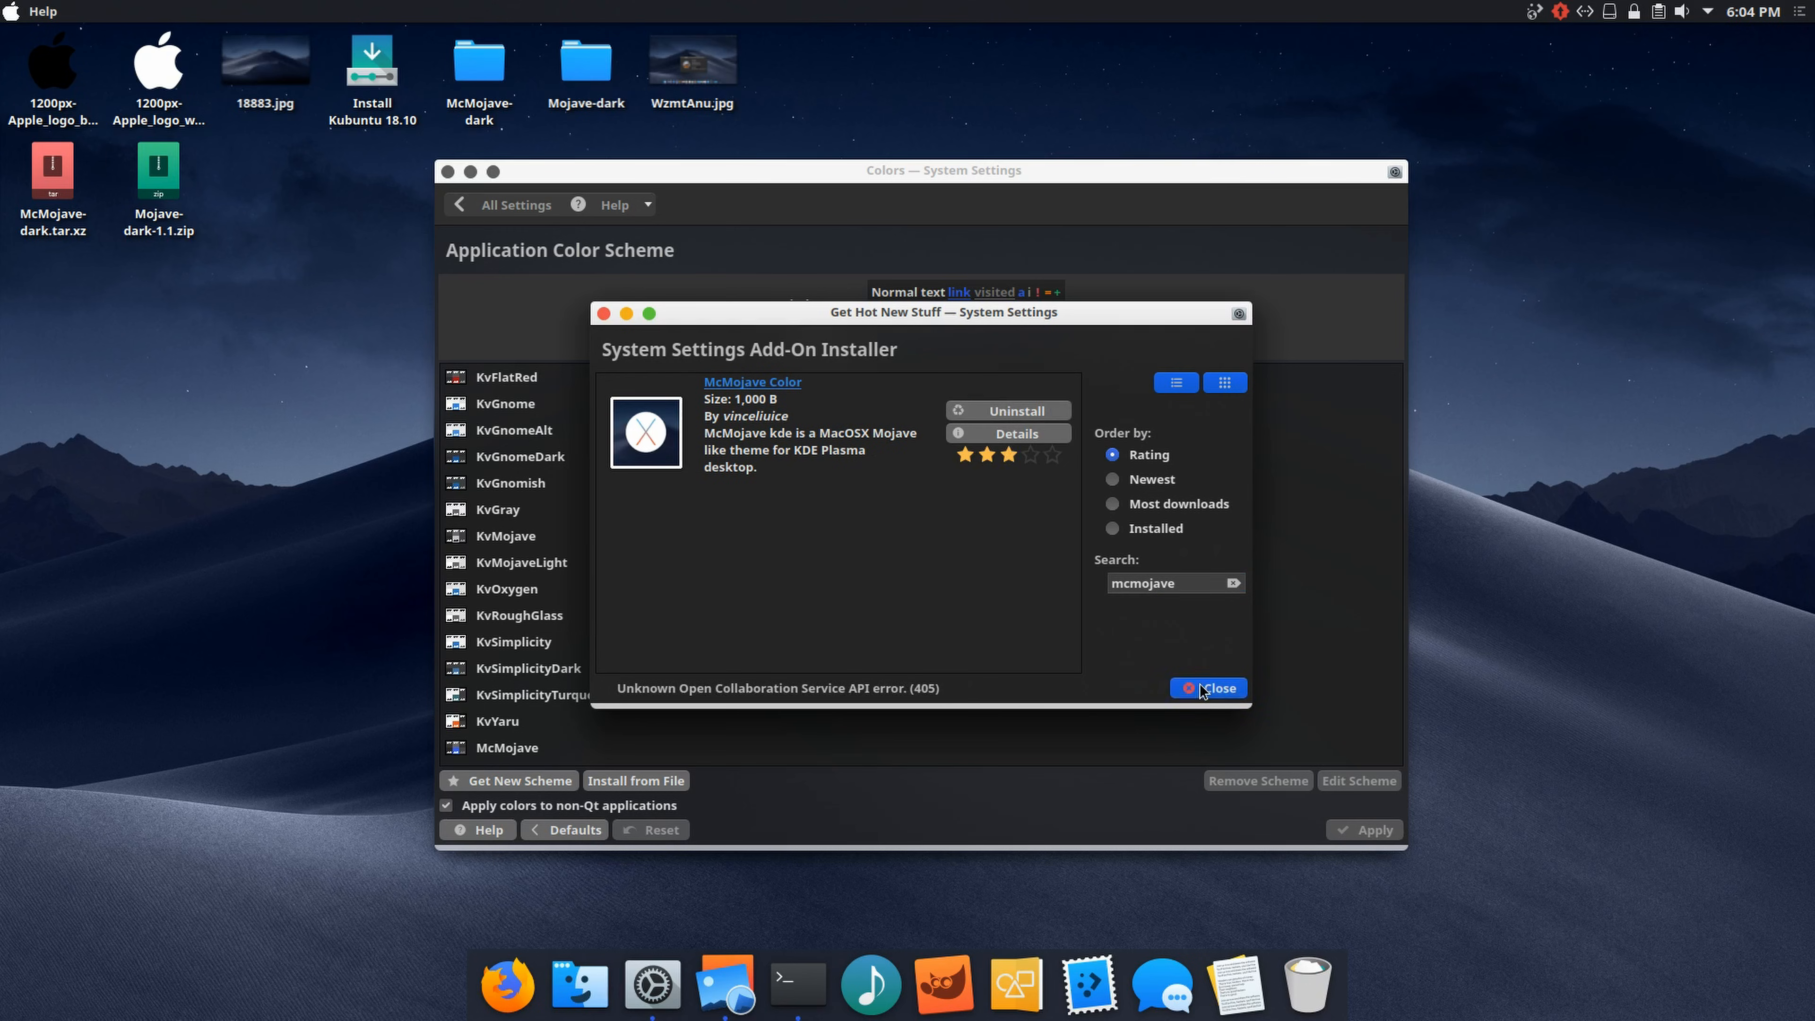
pyautogui.click(508, 745)
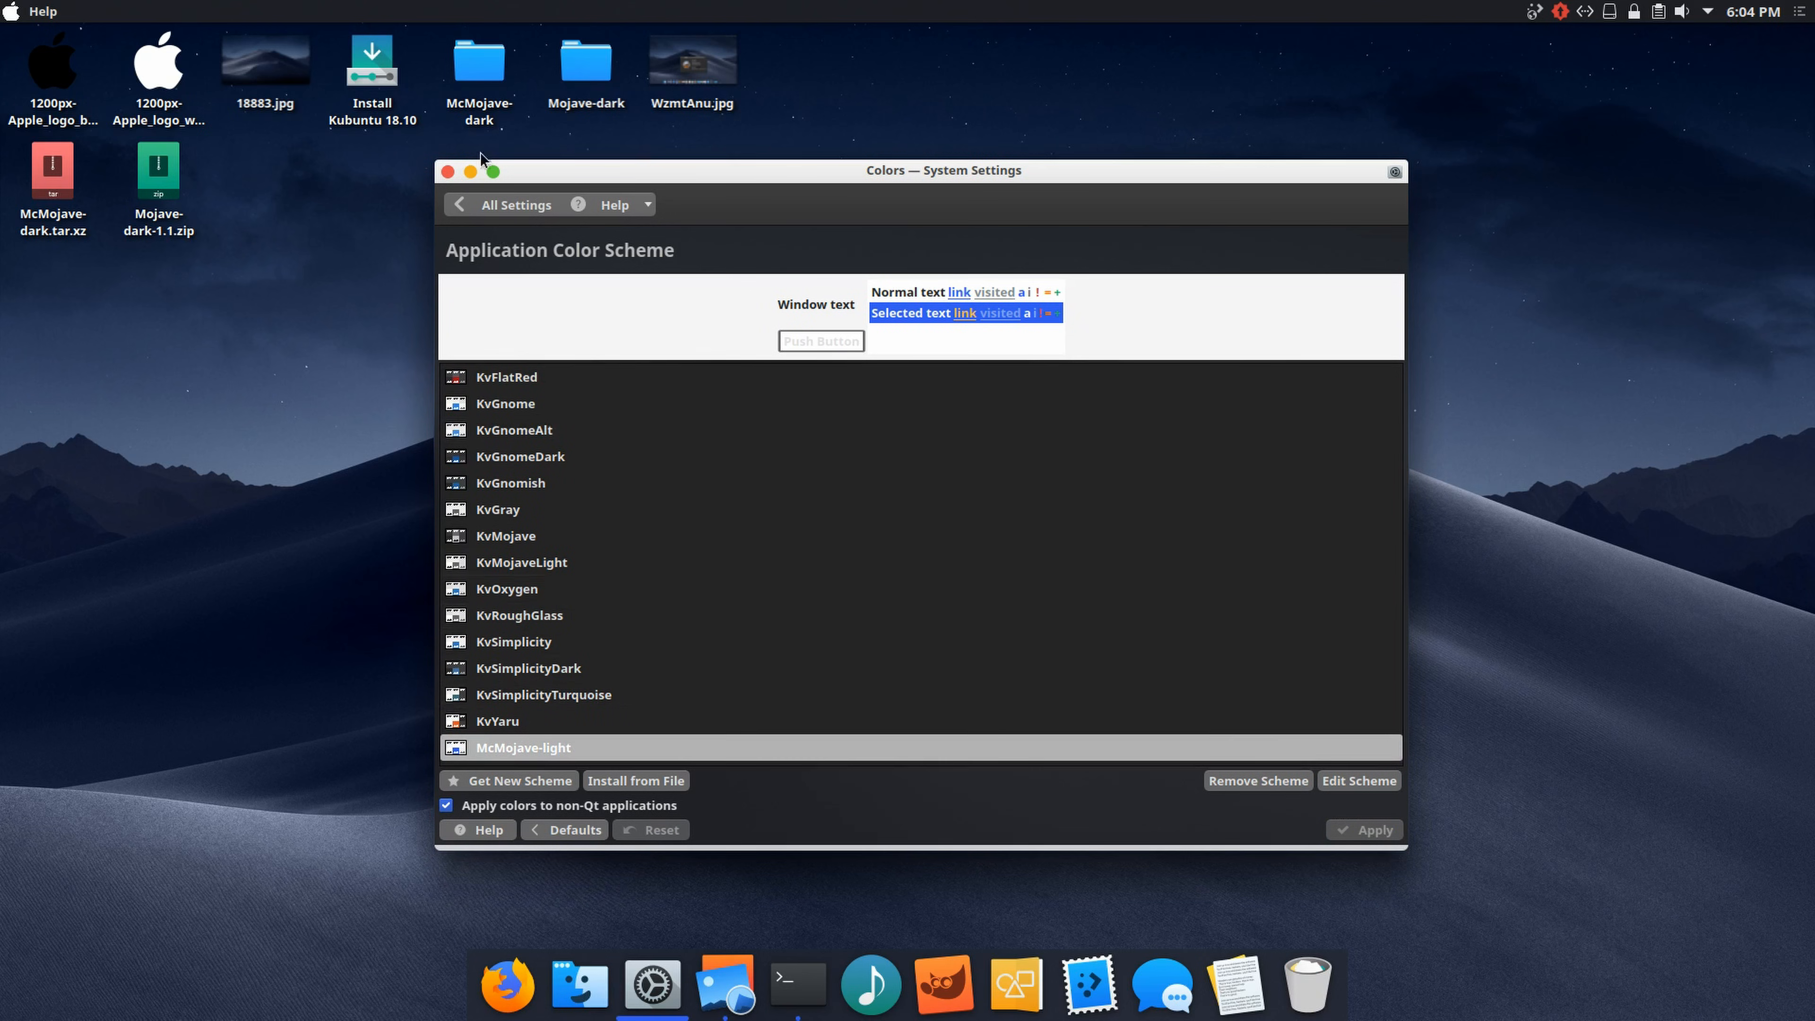
# Step: Close the System Settings window, and open the Home folder in Dolphin to check its window styling before closing it
pyautogui.moveTo(592, 172); pyautogui.dragTo(518, 163)
pyautogui.click(374, 163)
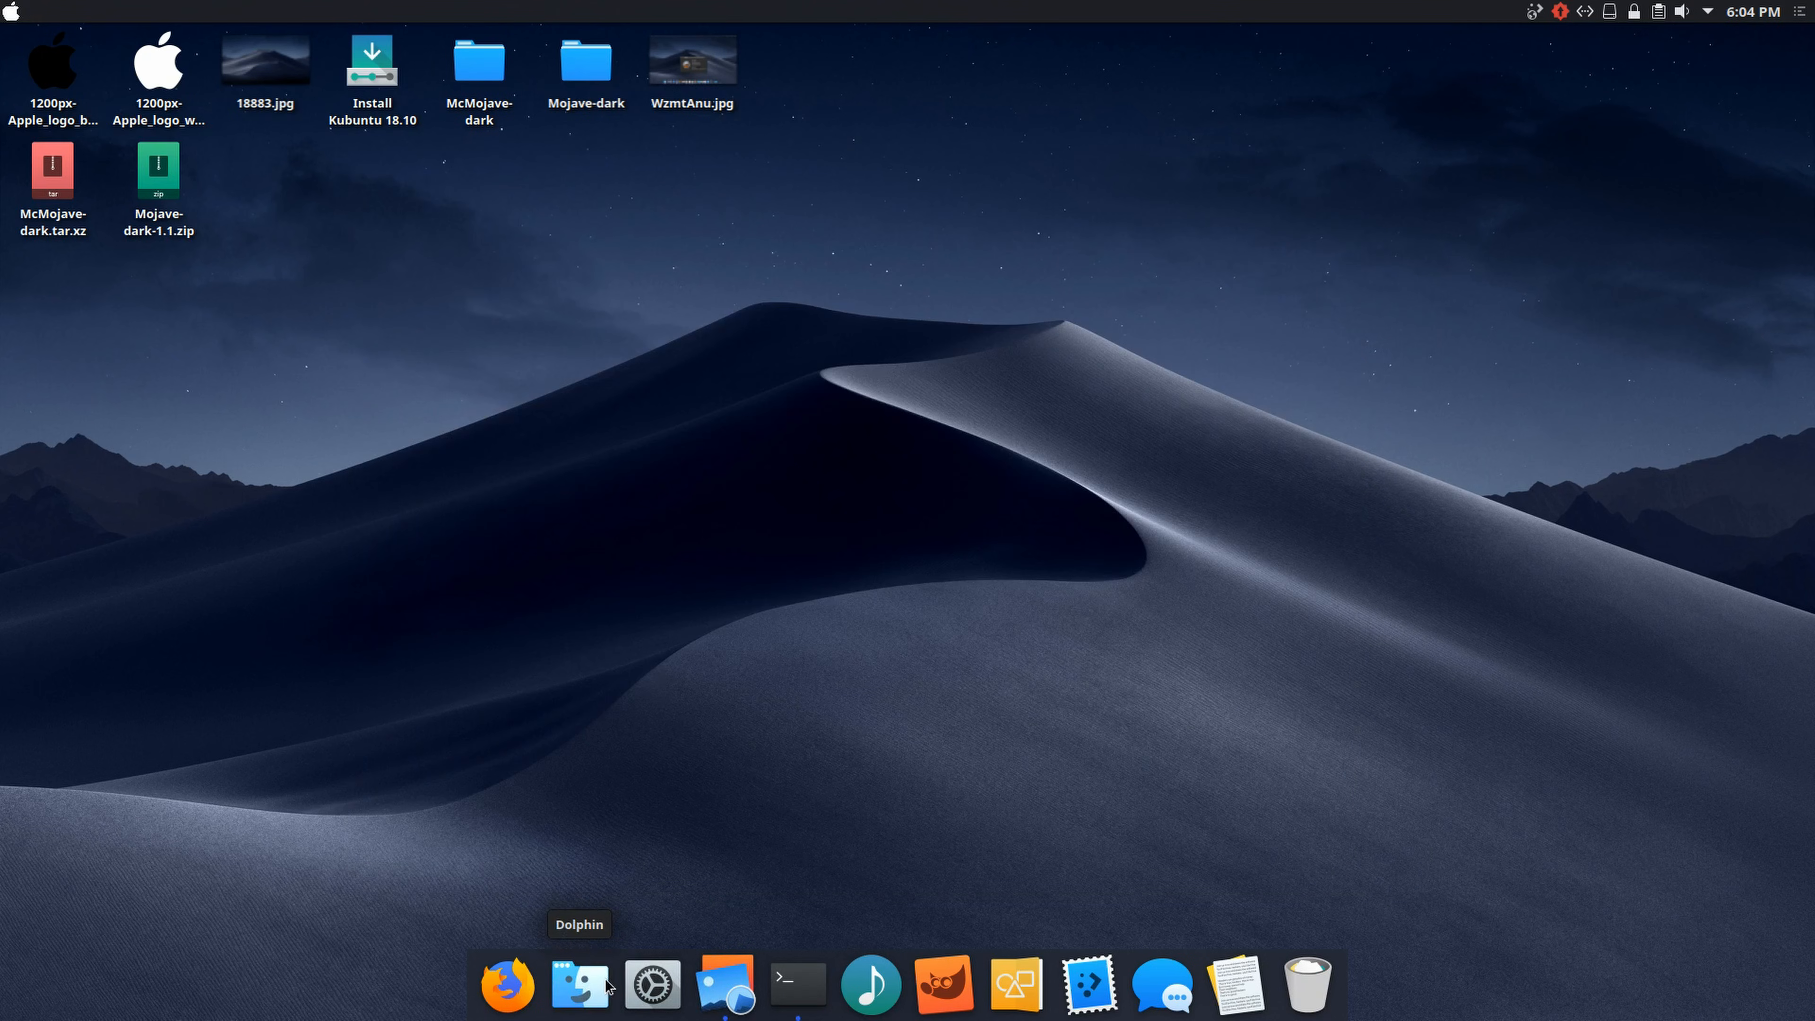
pyautogui.click(581, 985)
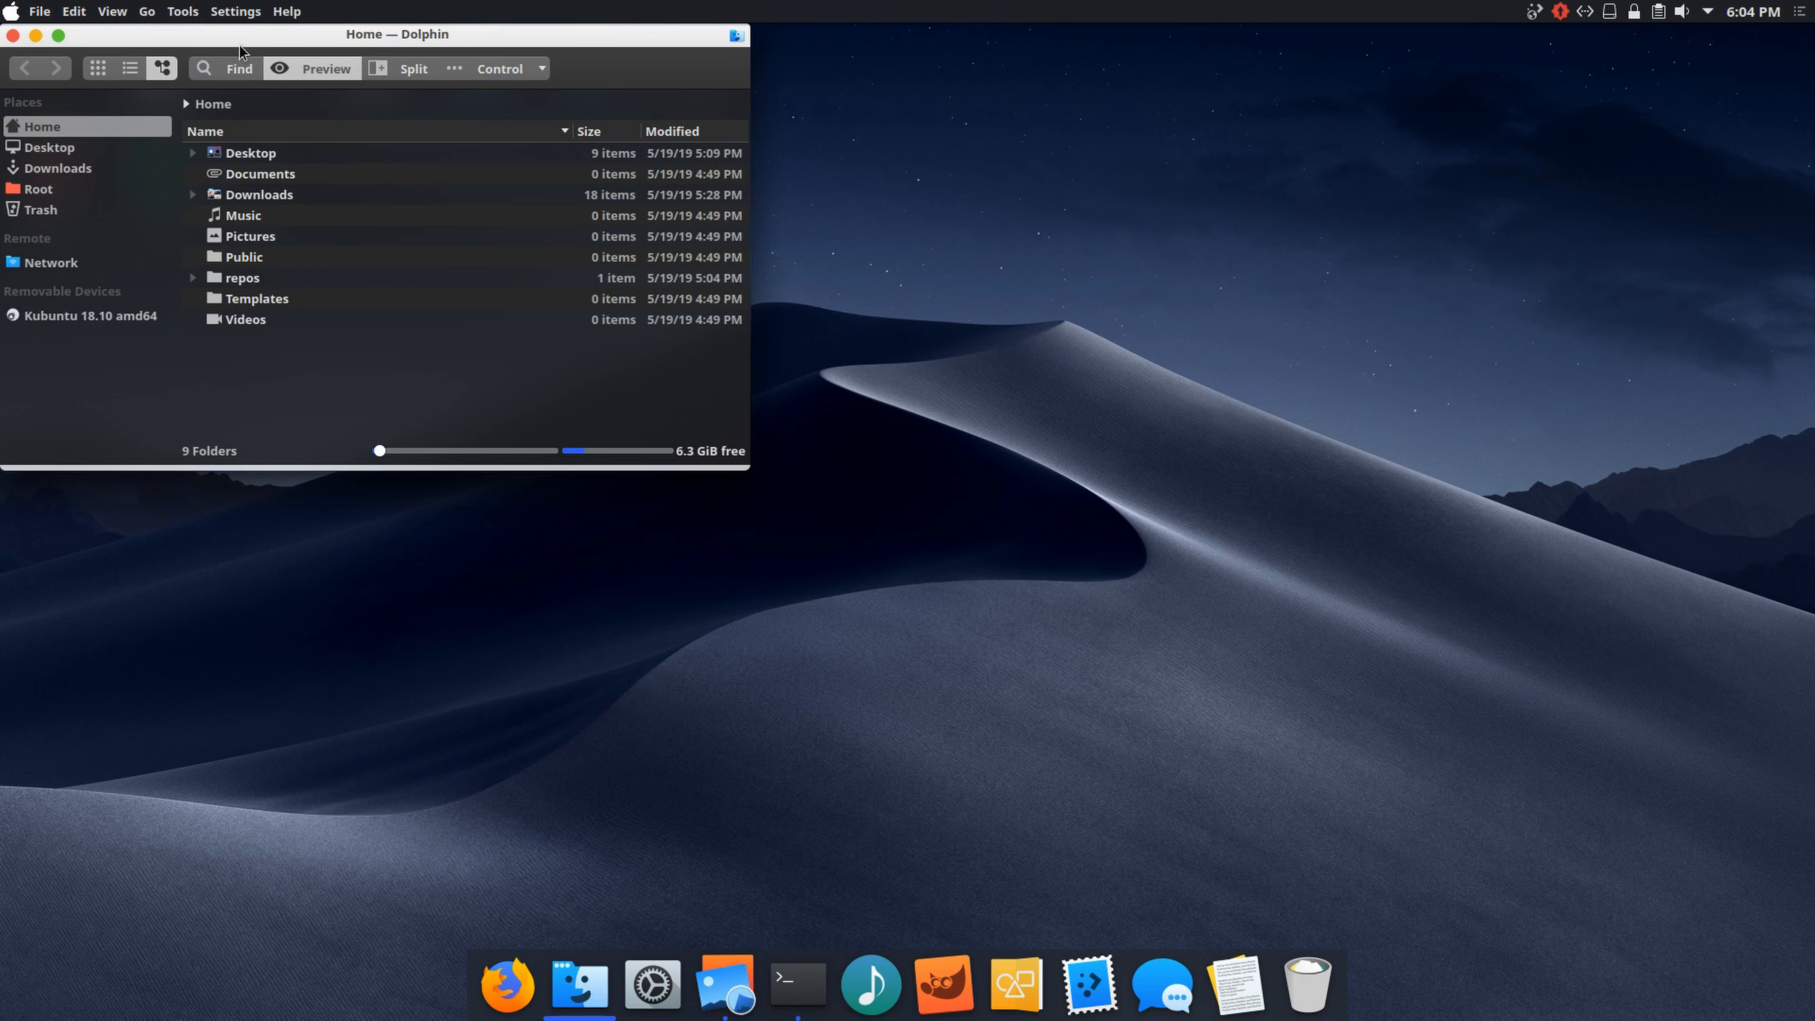
pyautogui.moveTo(233, 47); pyautogui.dragTo(420, 347)
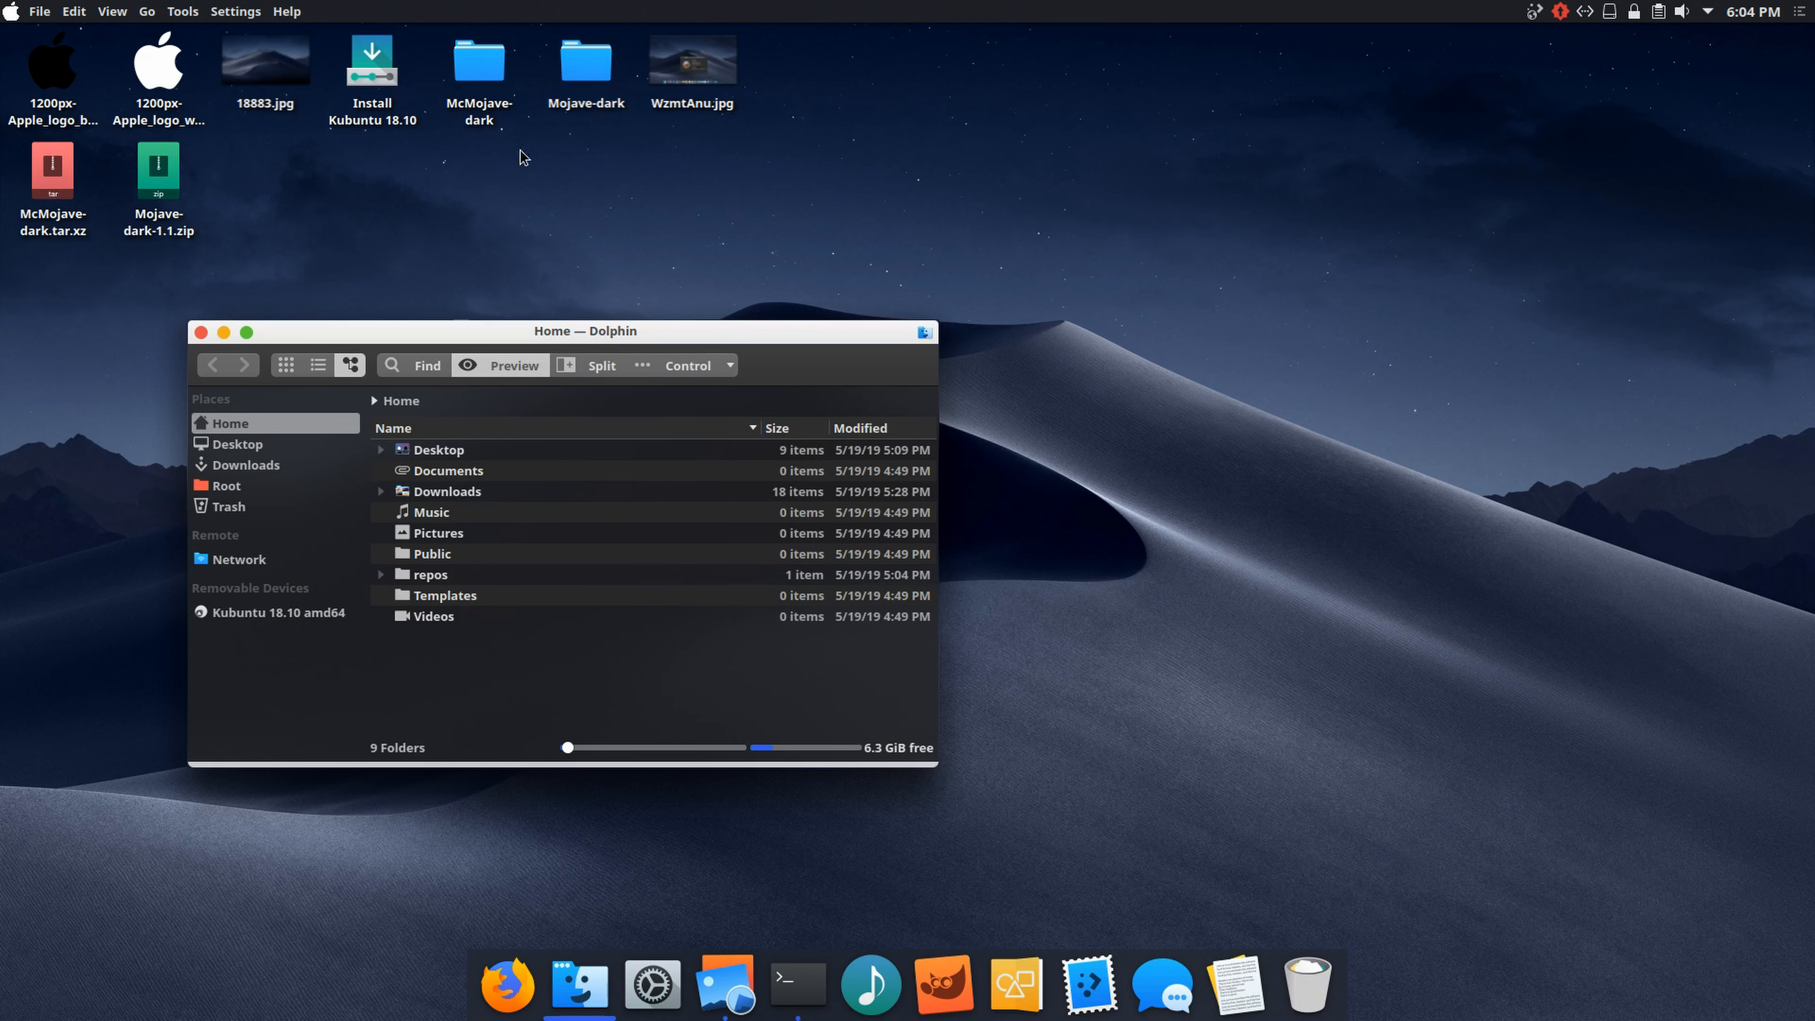
pyautogui.click(201, 332)
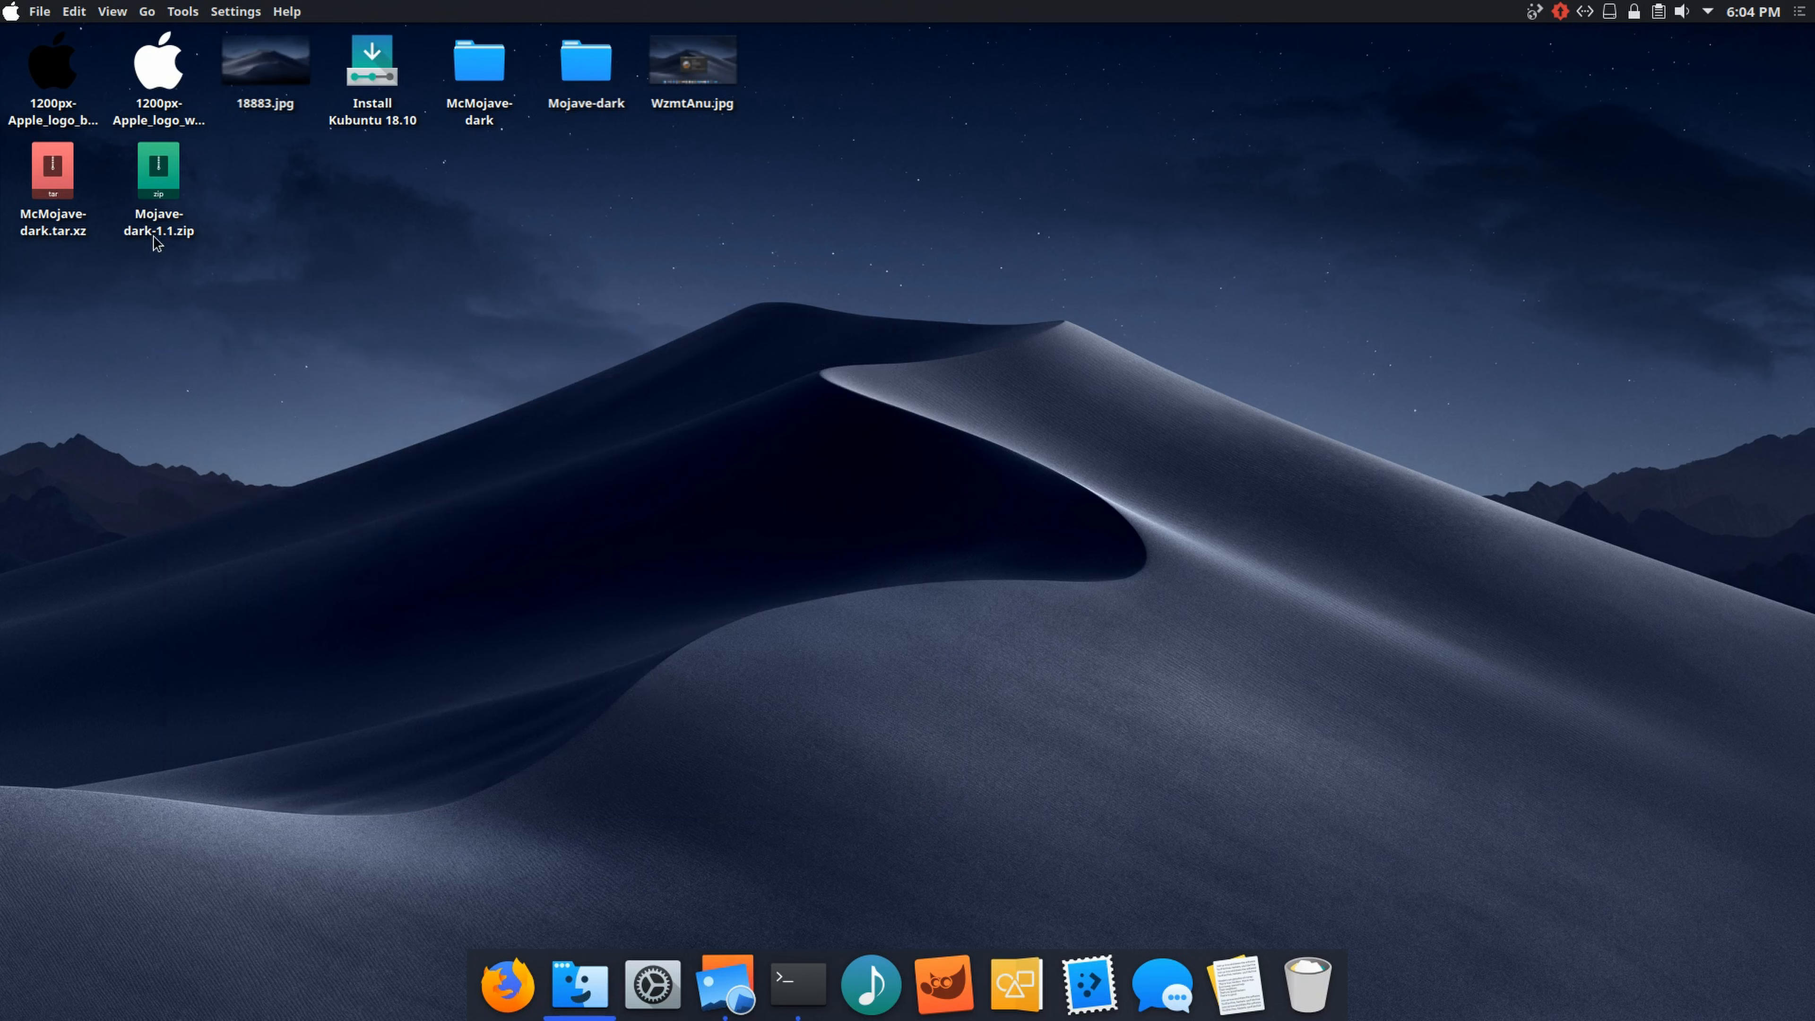
pyautogui.rightClick(381, 307)
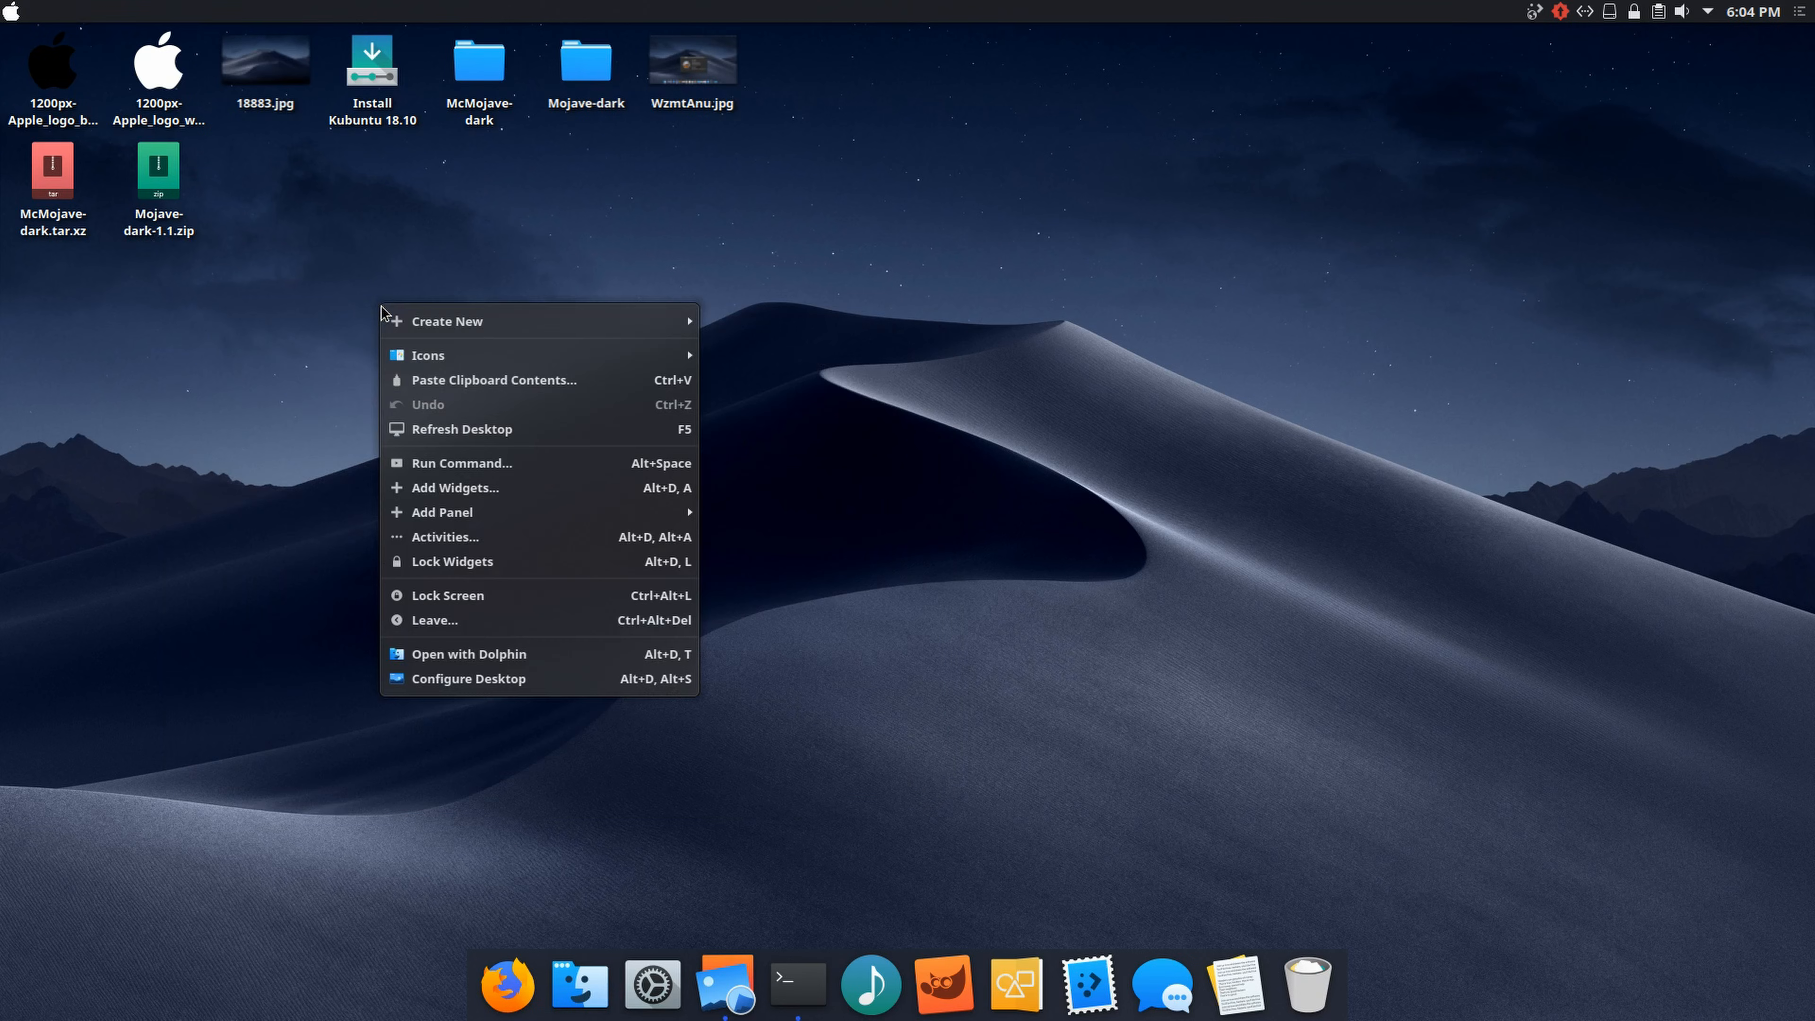
pyautogui.click(353, 249)
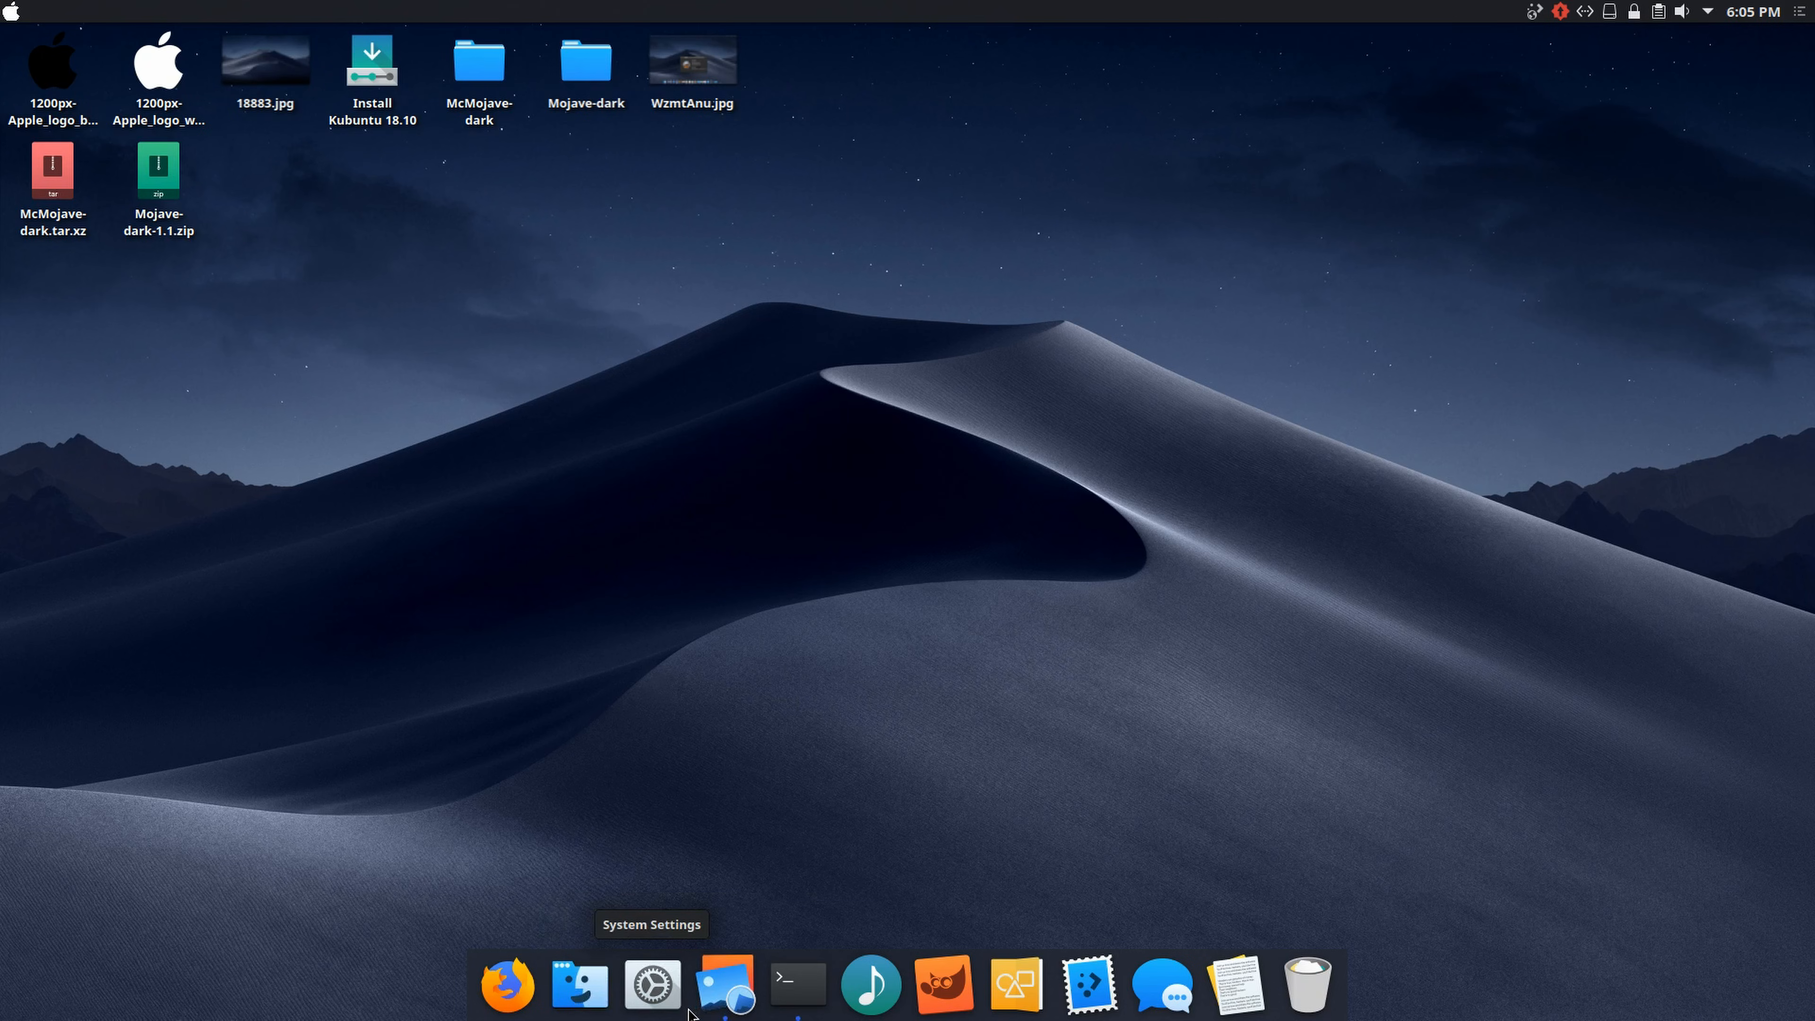
# Step: Open the Latte dock's configuration, review its Behavior and Appearance settings, and close it
pyautogui.rightClick(652, 985)
pyautogui.click(671, 914)
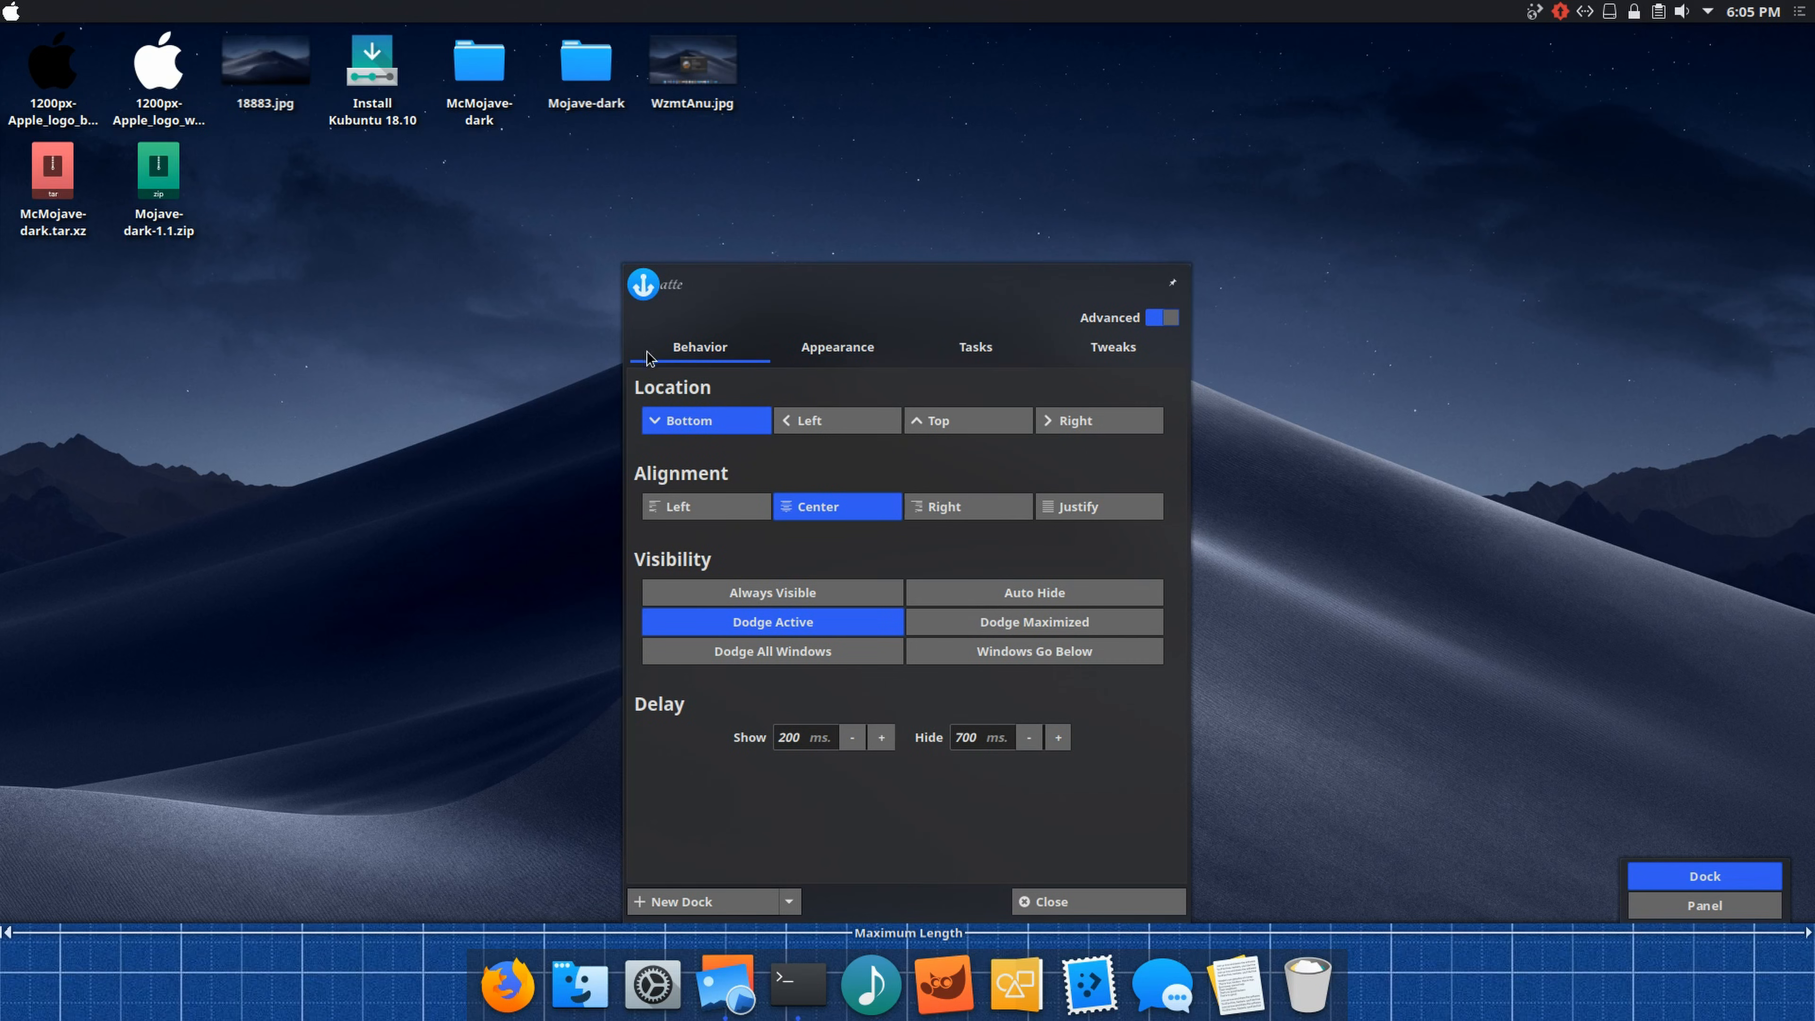
pyautogui.click(837, 350)
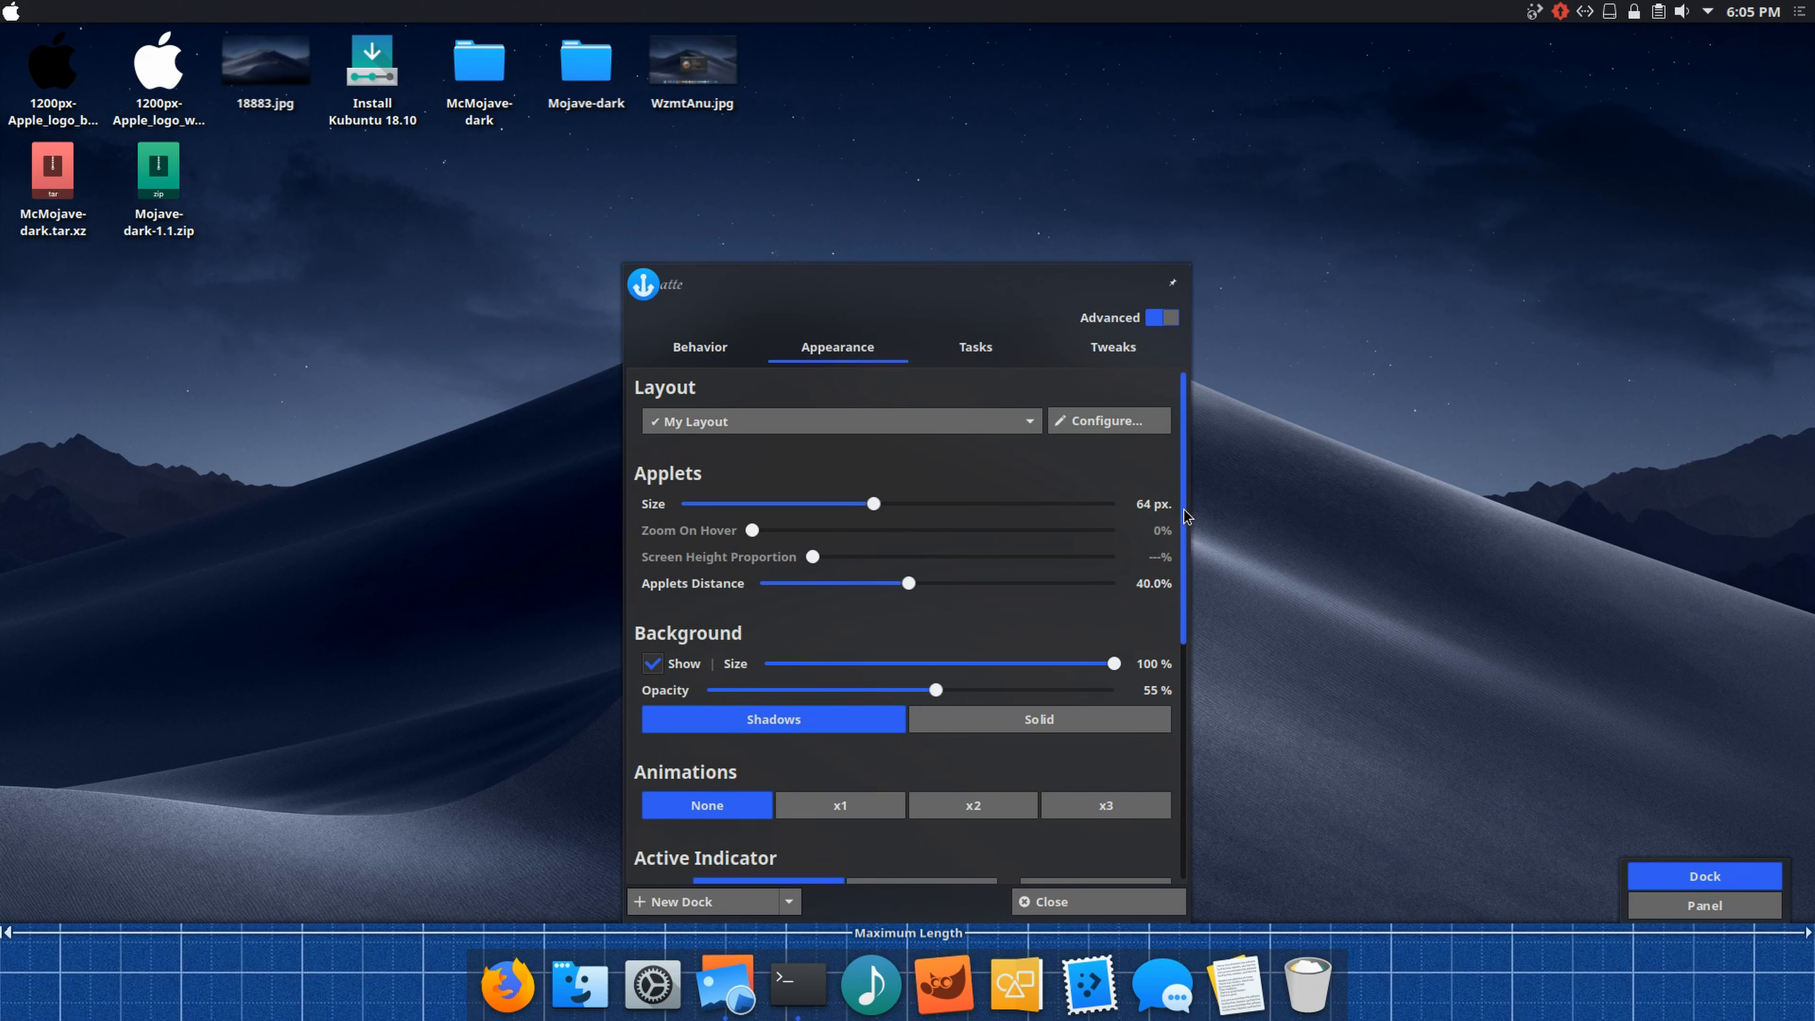
pyautogui.moveTo(1181, 512); pyautogui.dragTo(1188, 751)
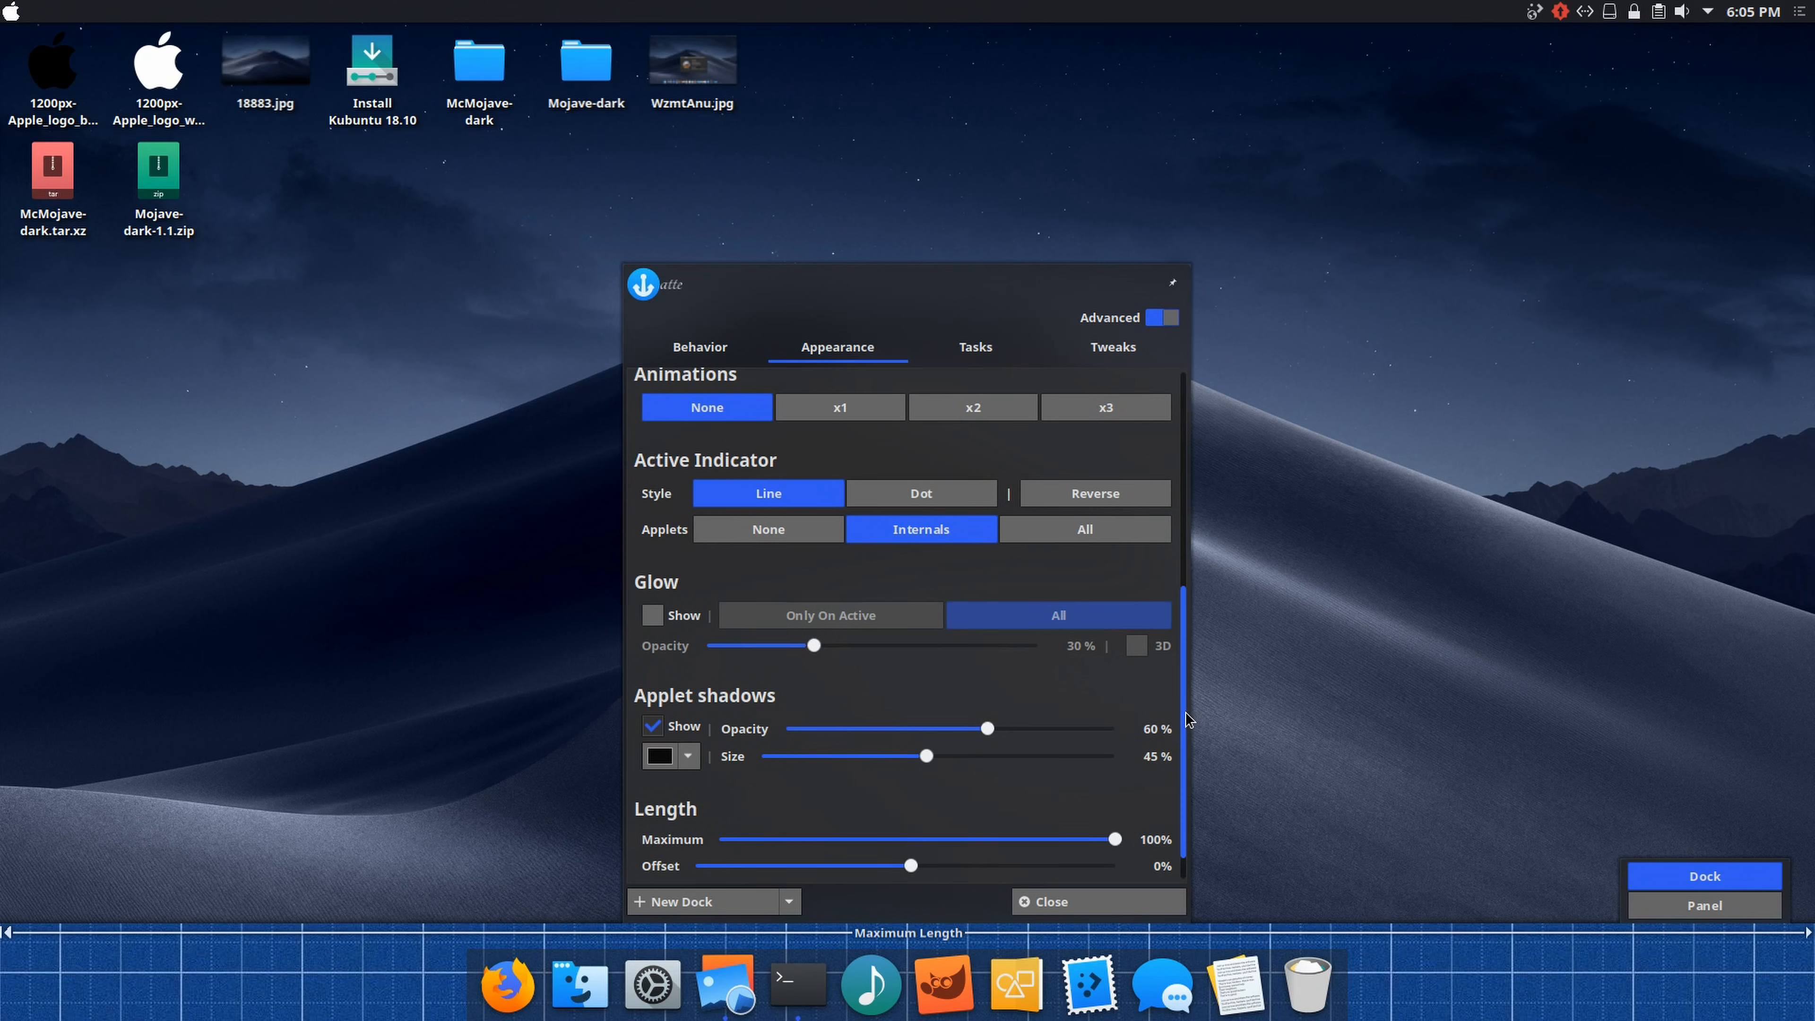
pyautogui.moveTo(1184, 656); pyautogui.dragTo(1145, 489)
pyautogui.click(551, 527)
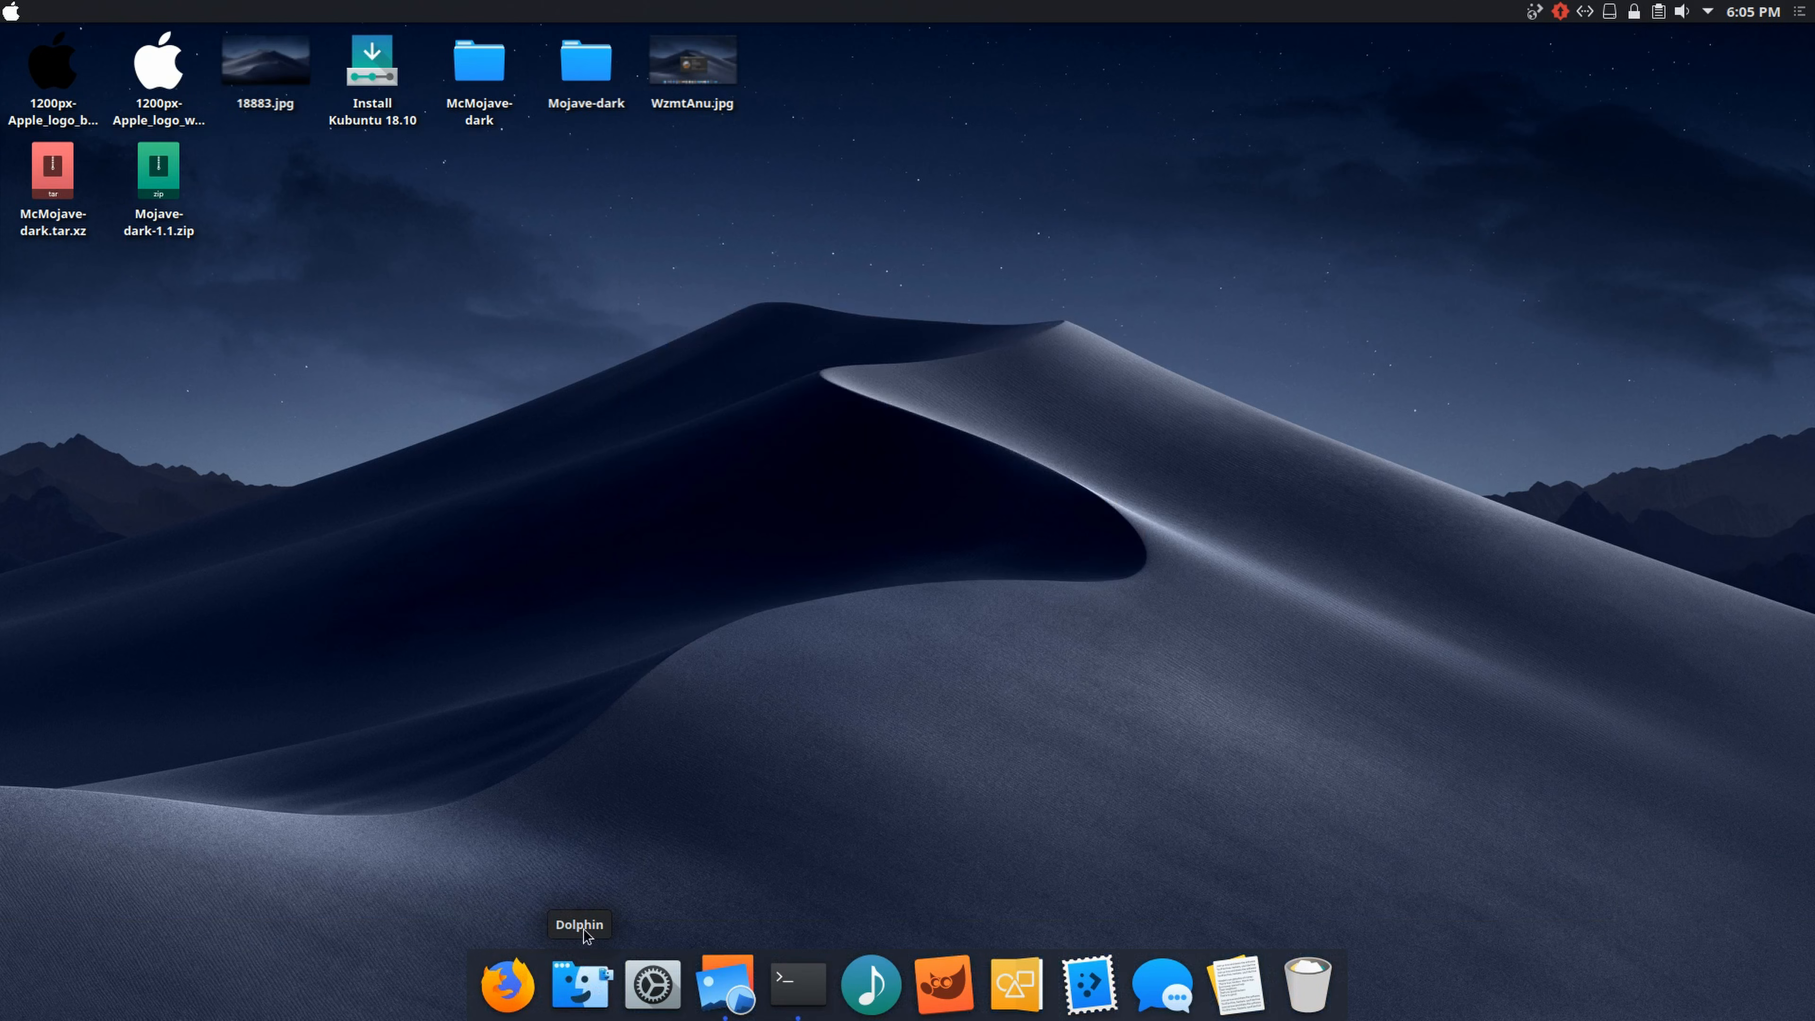
# Step: Browse the Music, Downloads, Desktop and Home folders in Dolphin, close it, and view the application launcher's Favorites
pyautogui.moveTo(599, 973); pyautogui.dragTo(604, 486)
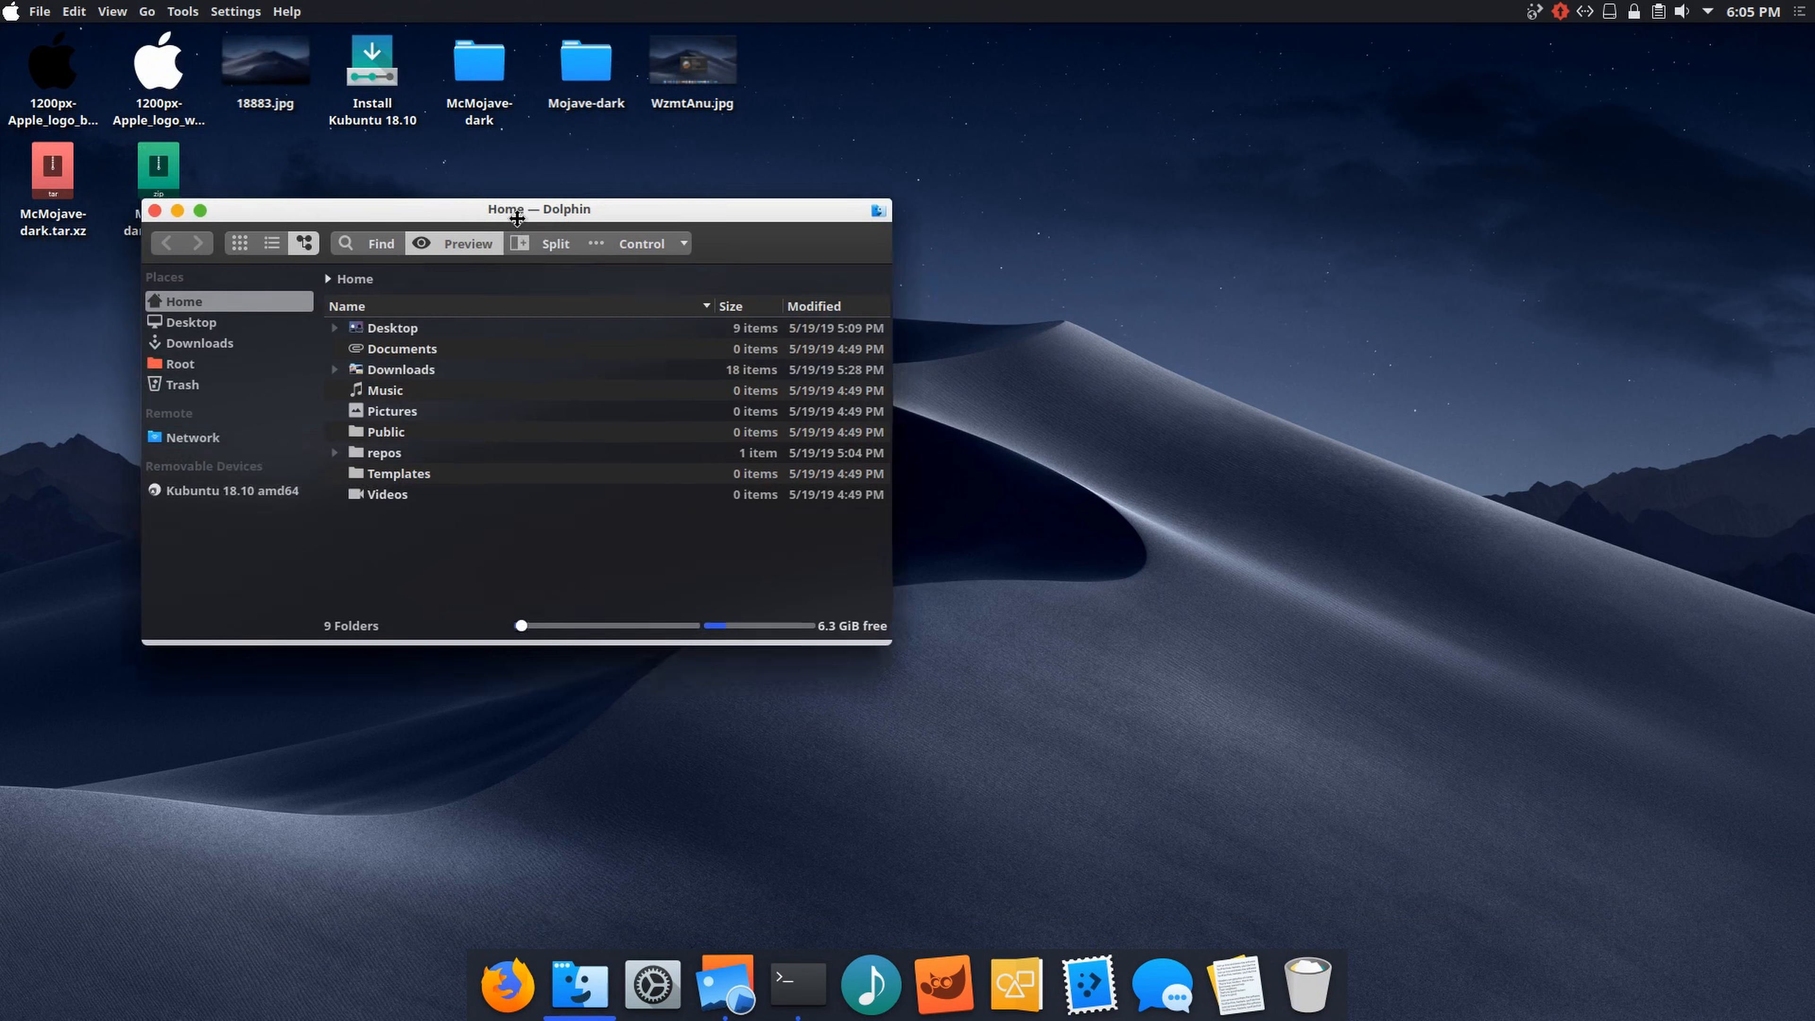
pyautogui.click(425, 430)
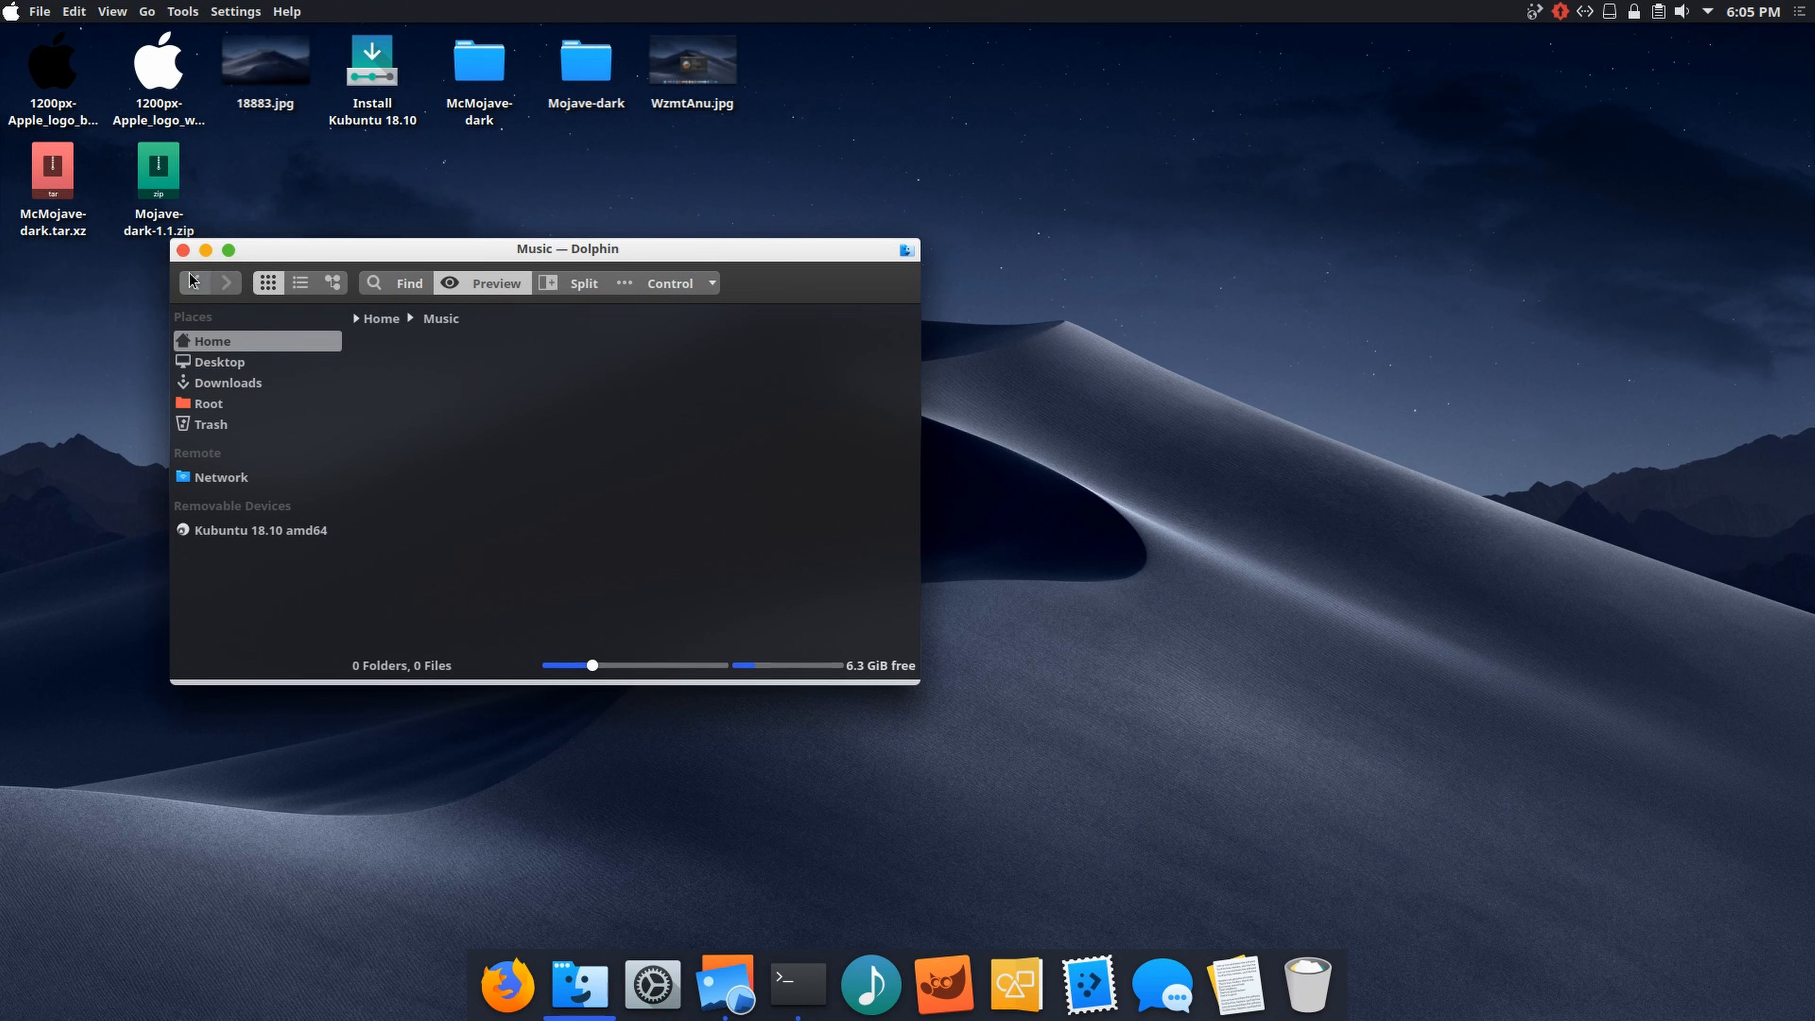
pyautogui.click(215, 384)
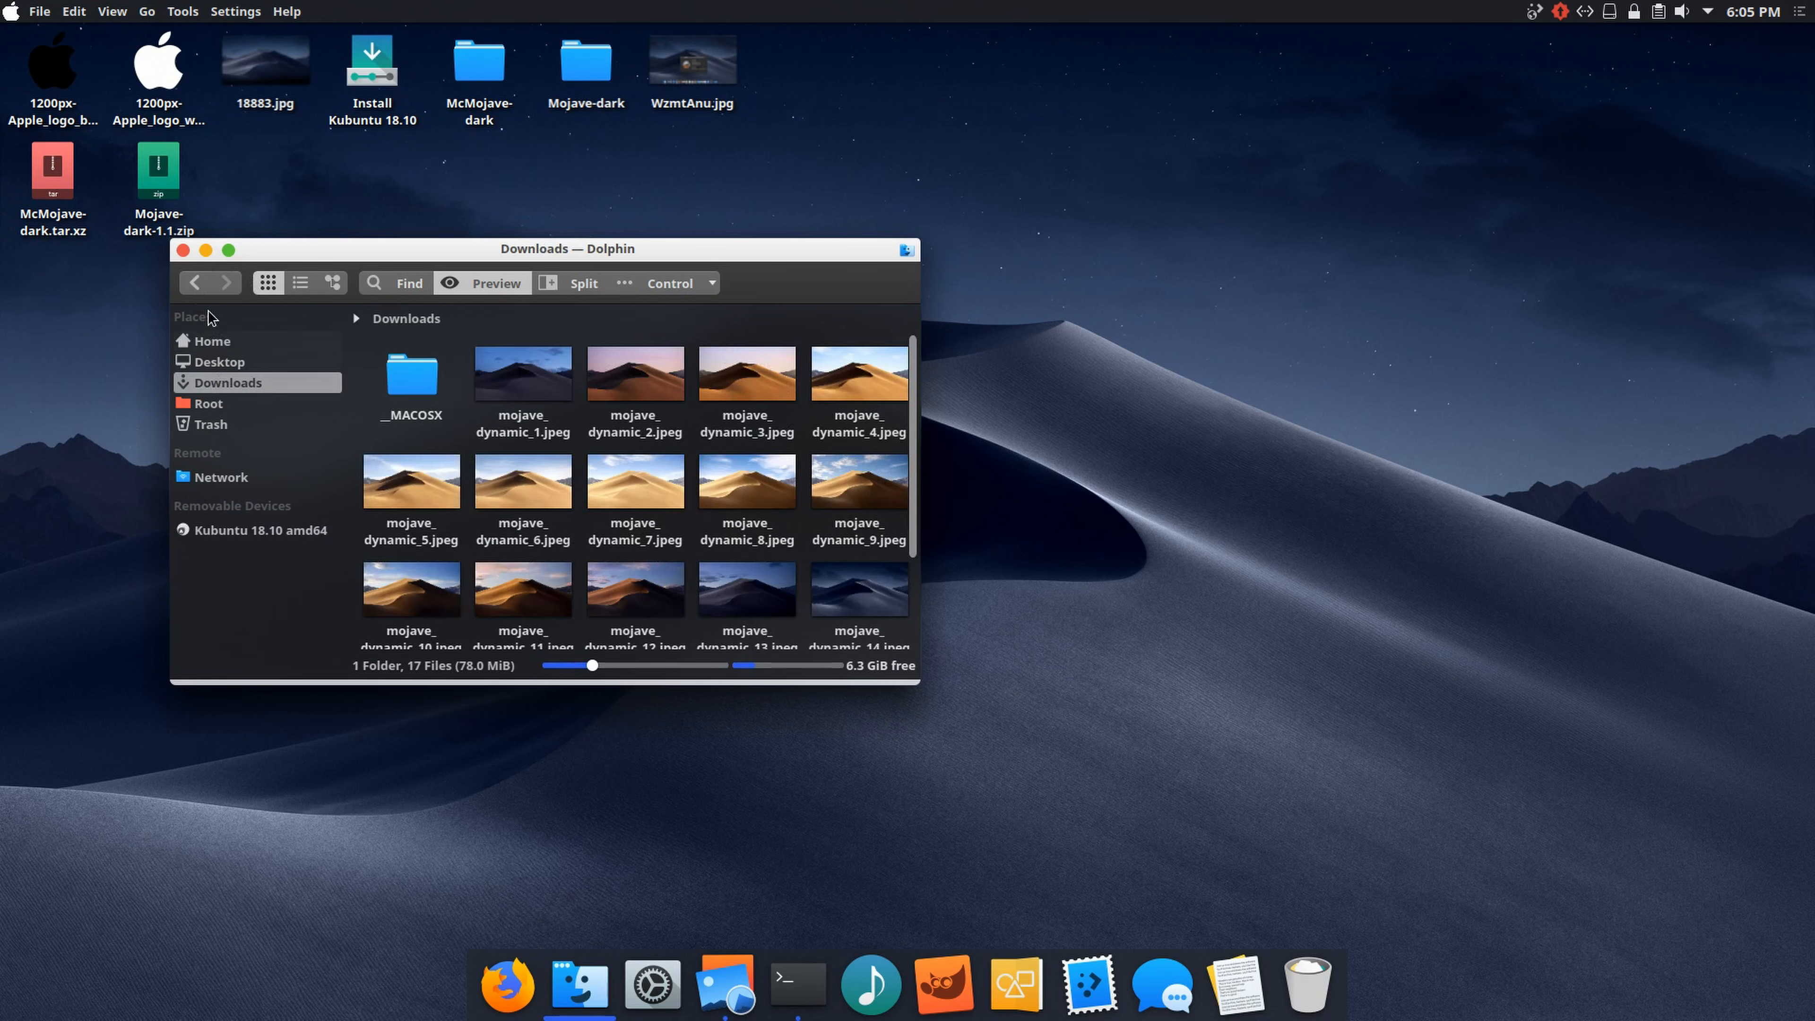
pyautogui.click(212, 360)
pyautogui.click(211, 348)
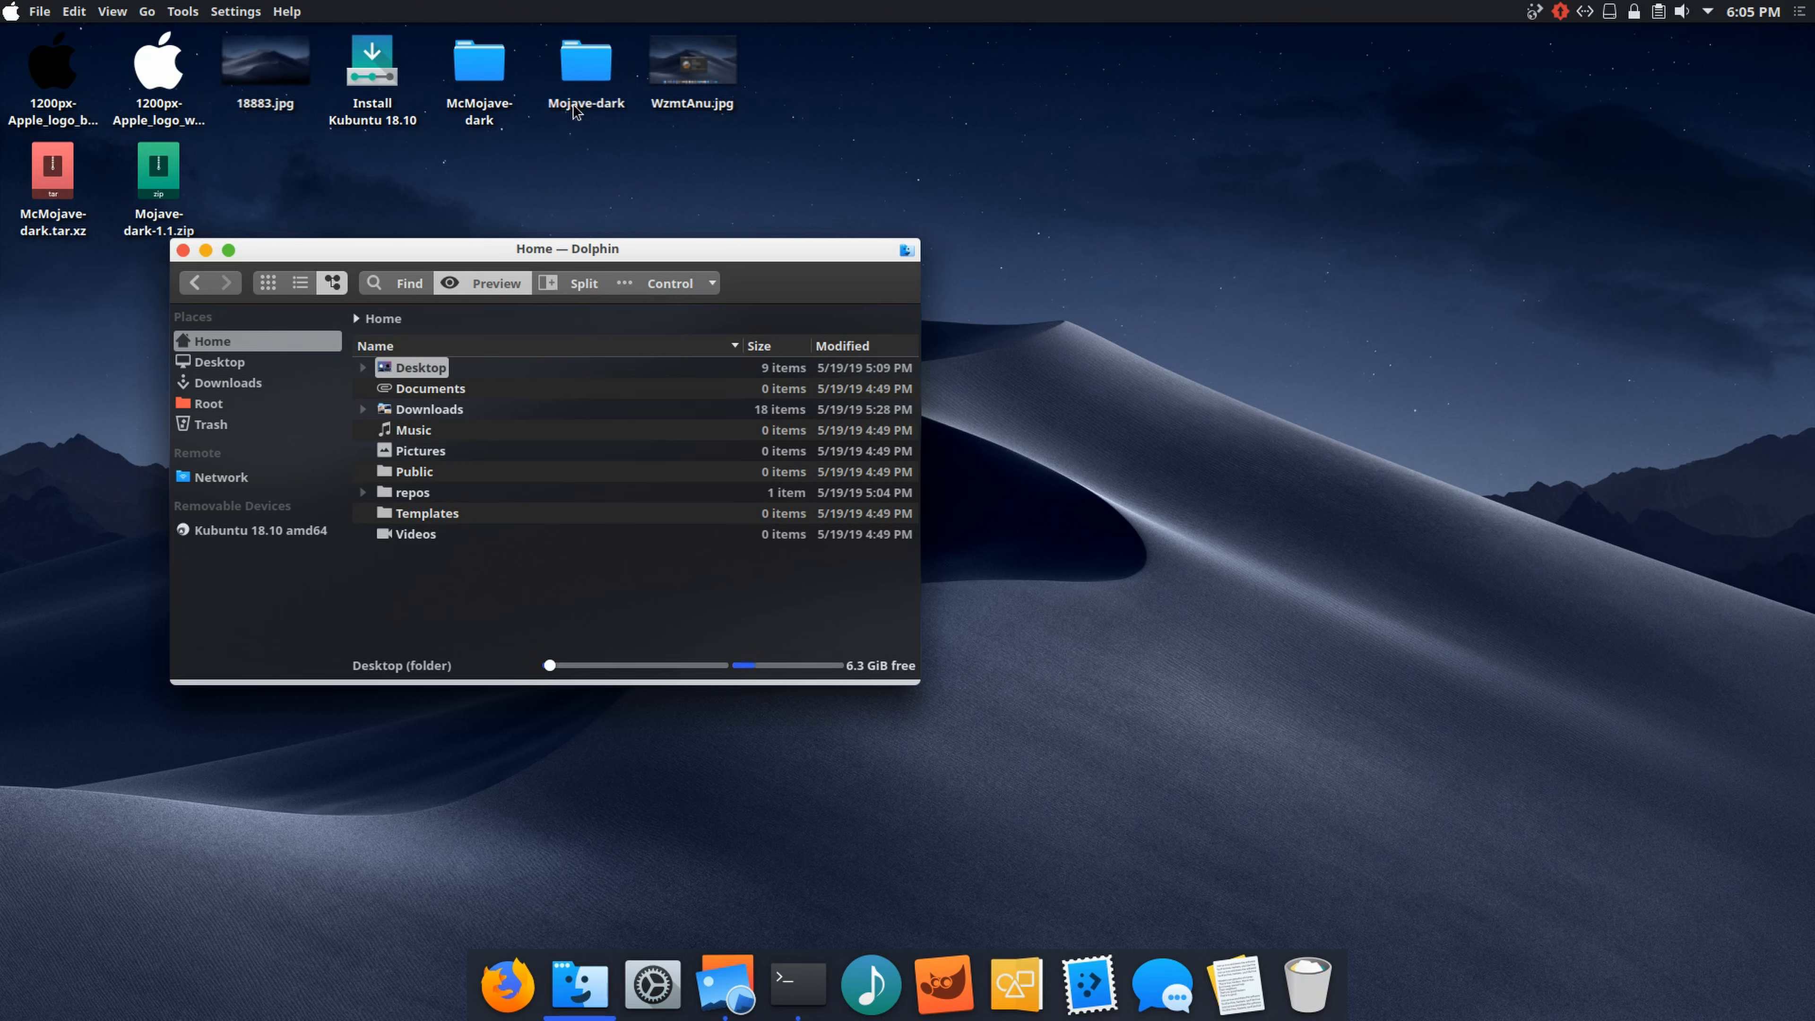
pyautogui.click(183, 250)
pyautogui.click(12, 13)
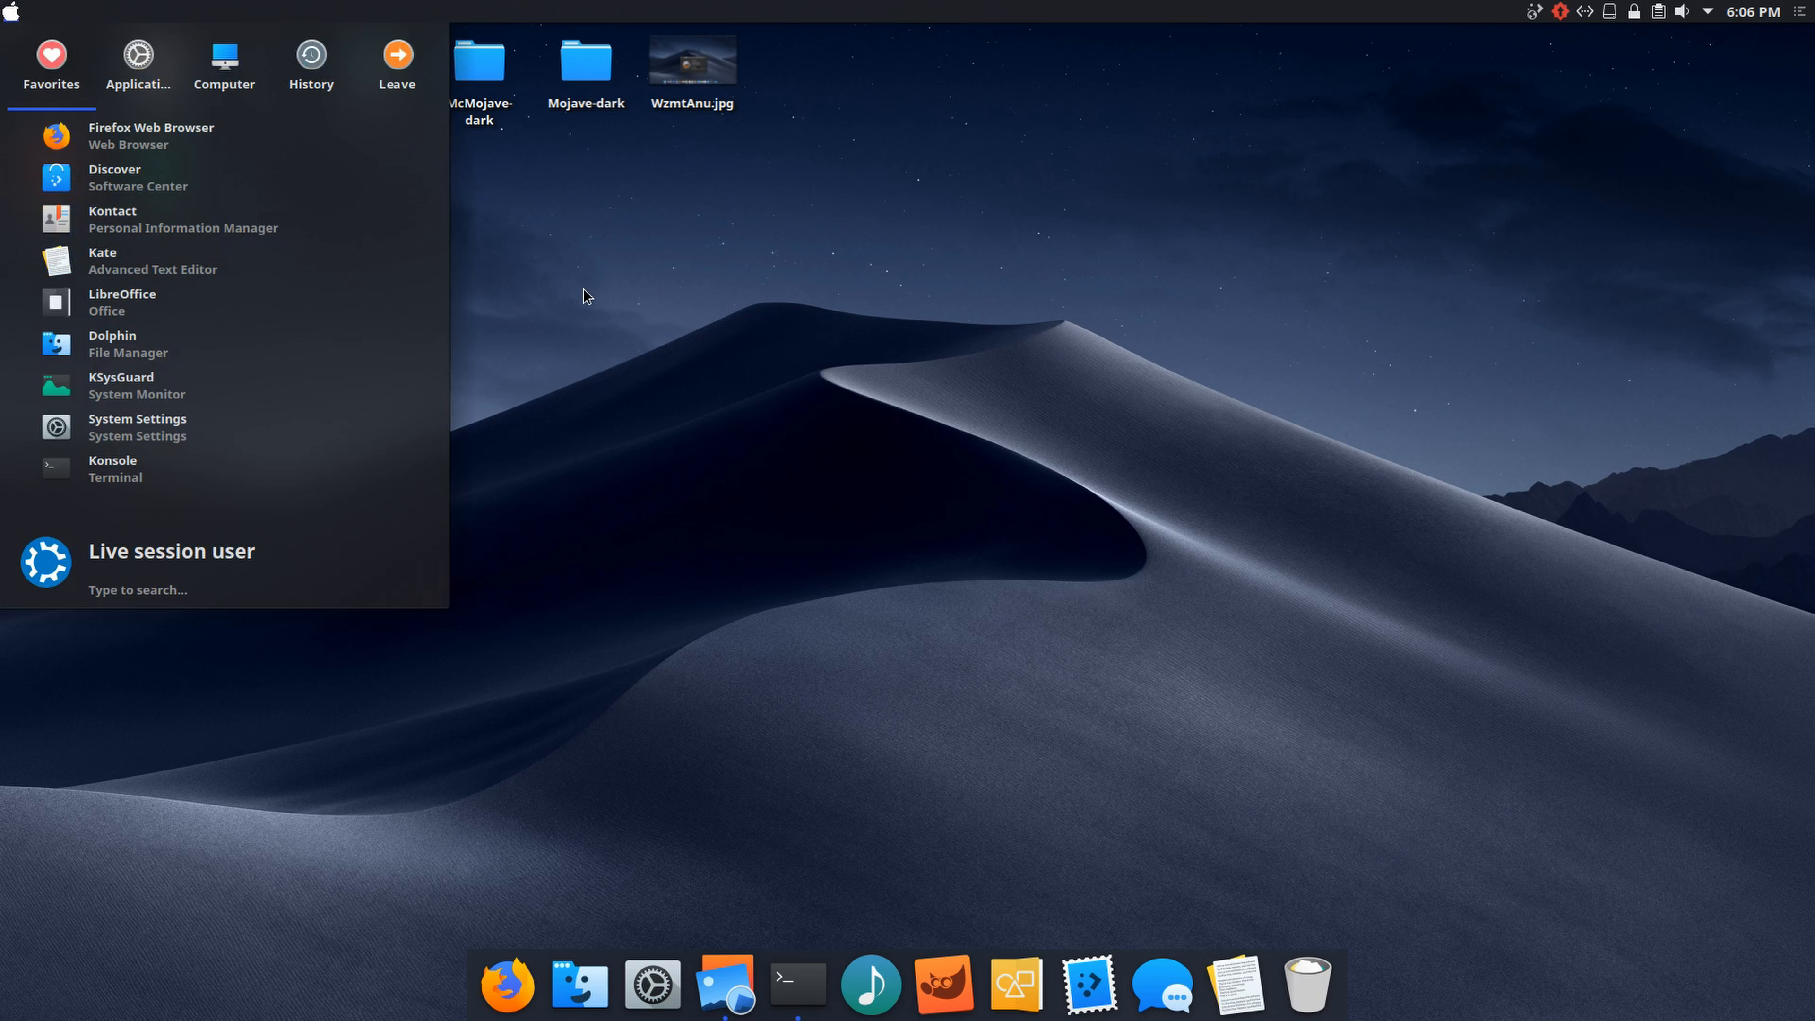
pyautogui.click(530, 293)
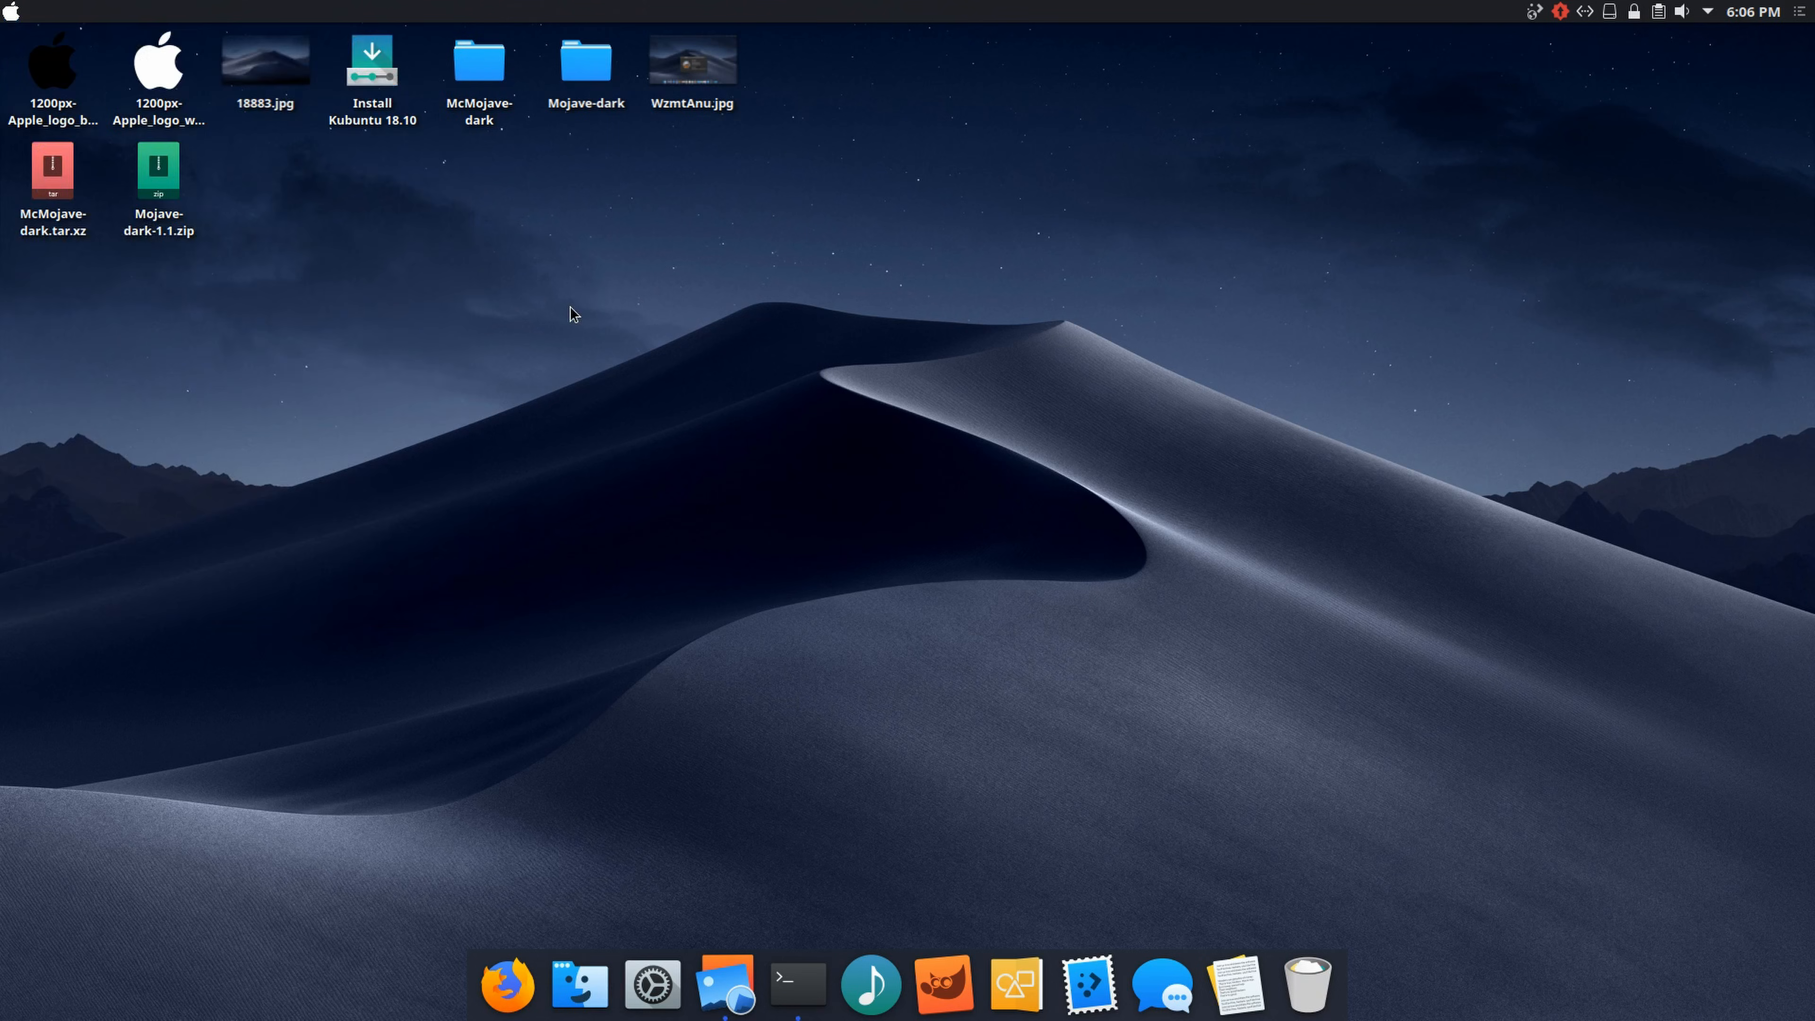
# Step: Open WzmtAnu.jpg from the desktop in Gwenview, enlarge the window, and view the image at 100% zoom
pyautogui.click(704, 82)
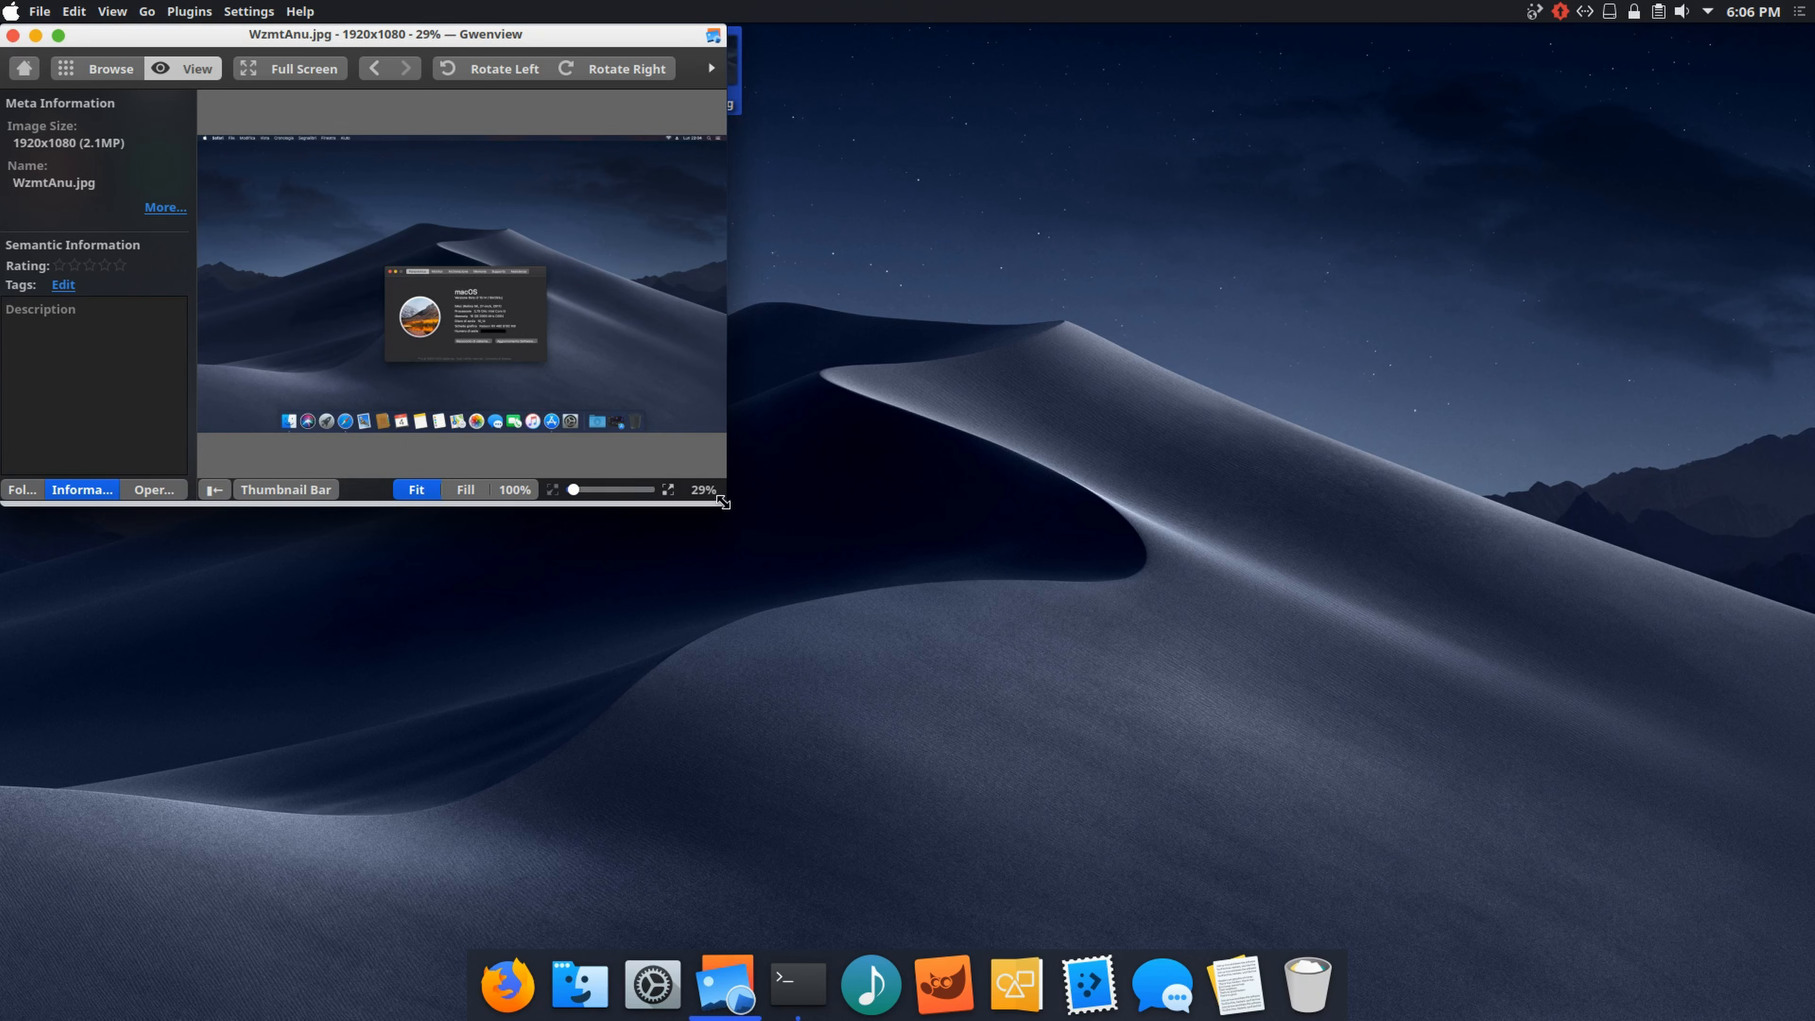
pyautogui.moveTo(723, 500); pyautogui.dragTo(1213, 775)
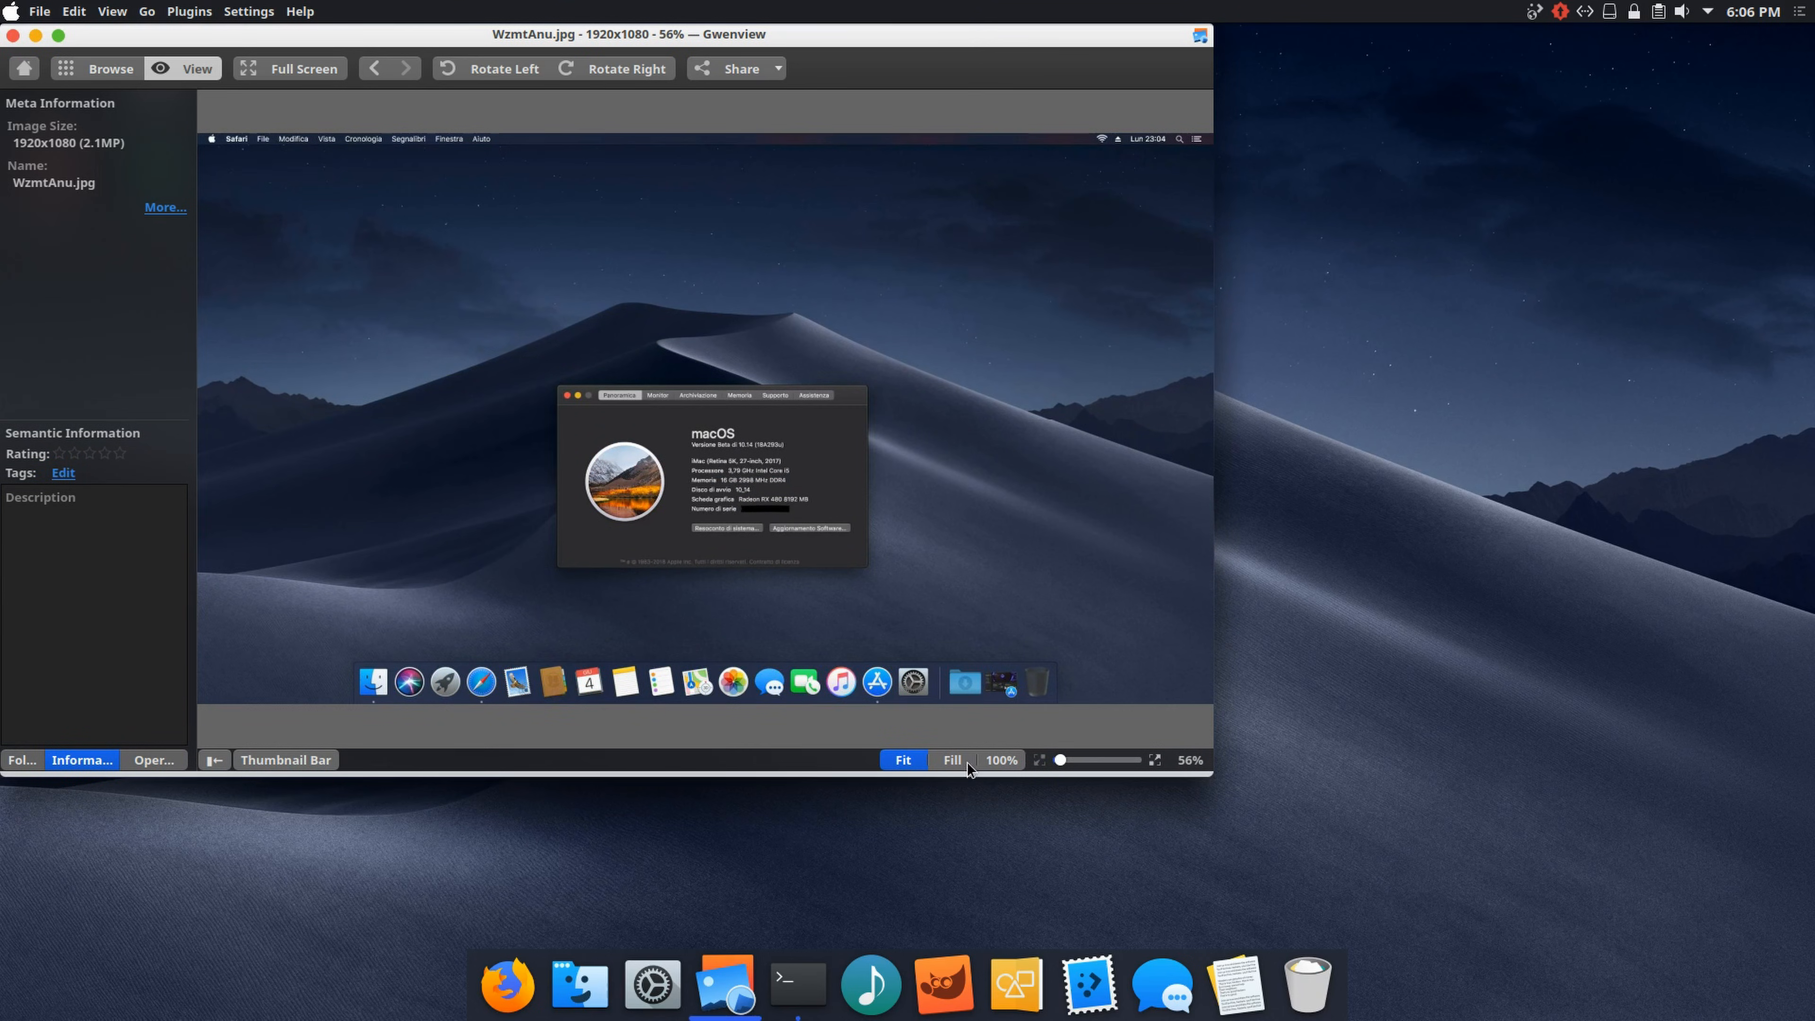
pyautogui.click(988, 759)
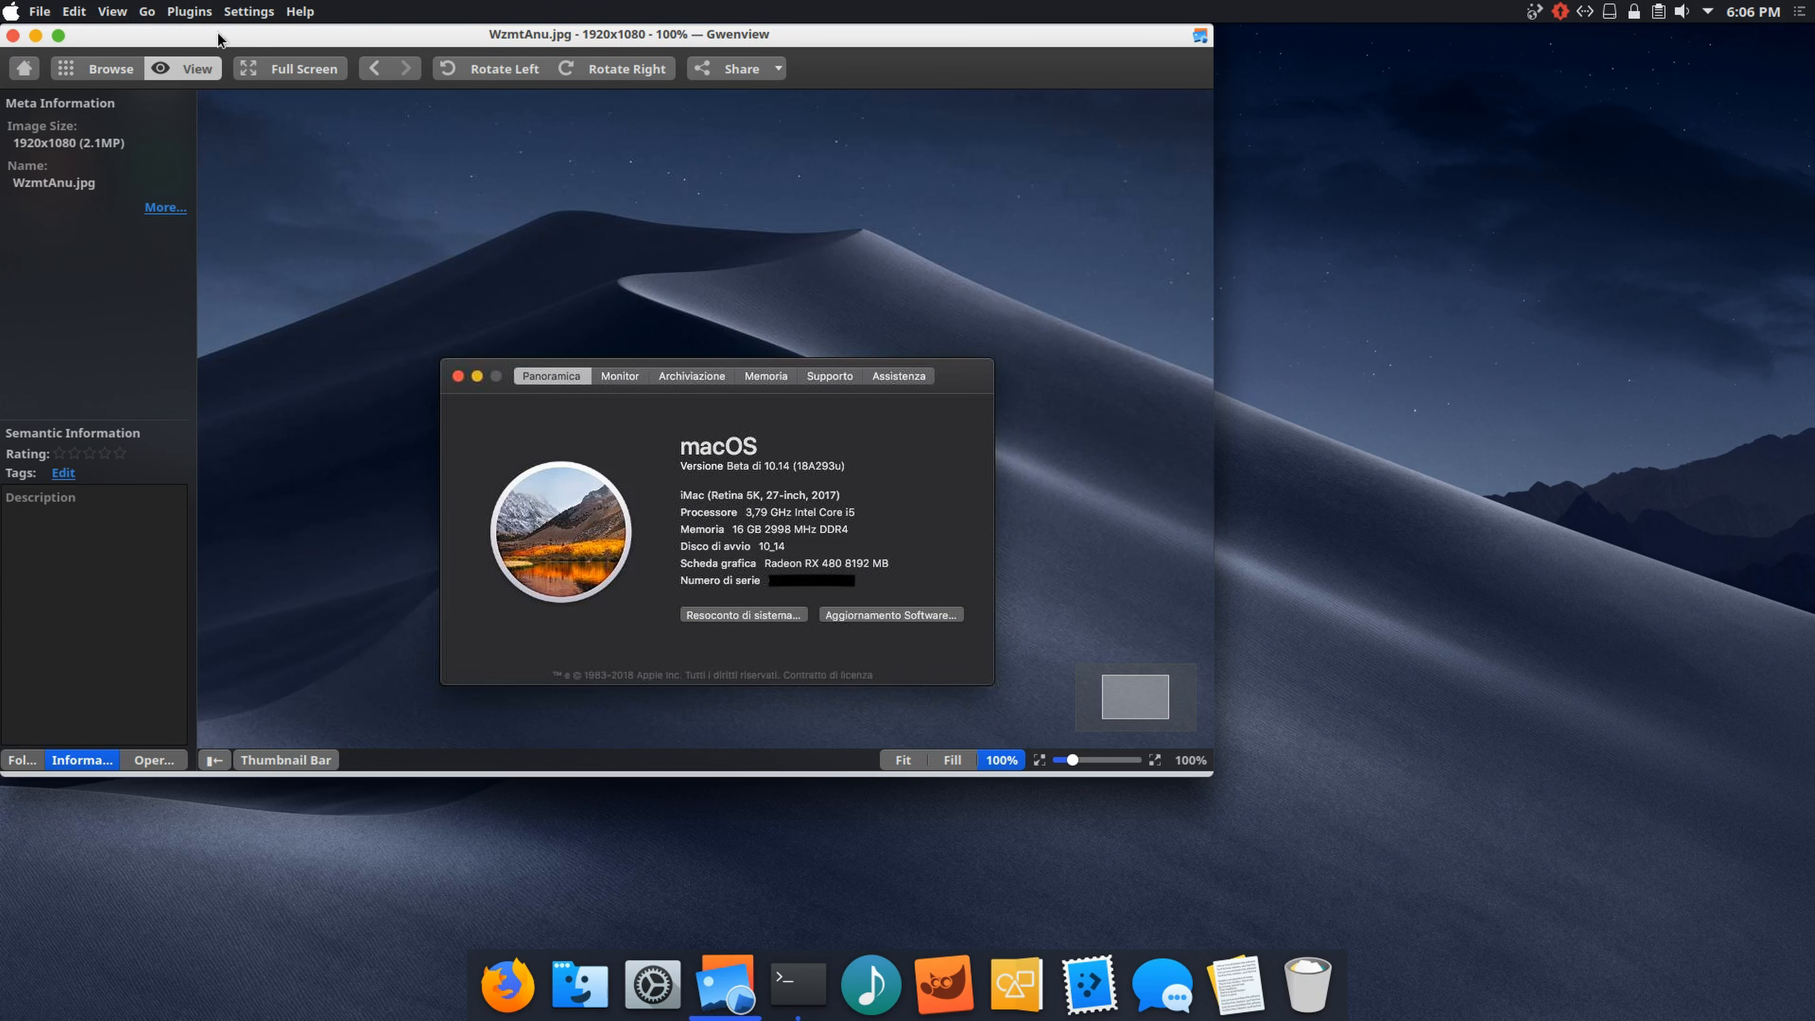
pyautogui.moveTo(218, 39); pyautogui.dragTo(308, 85)
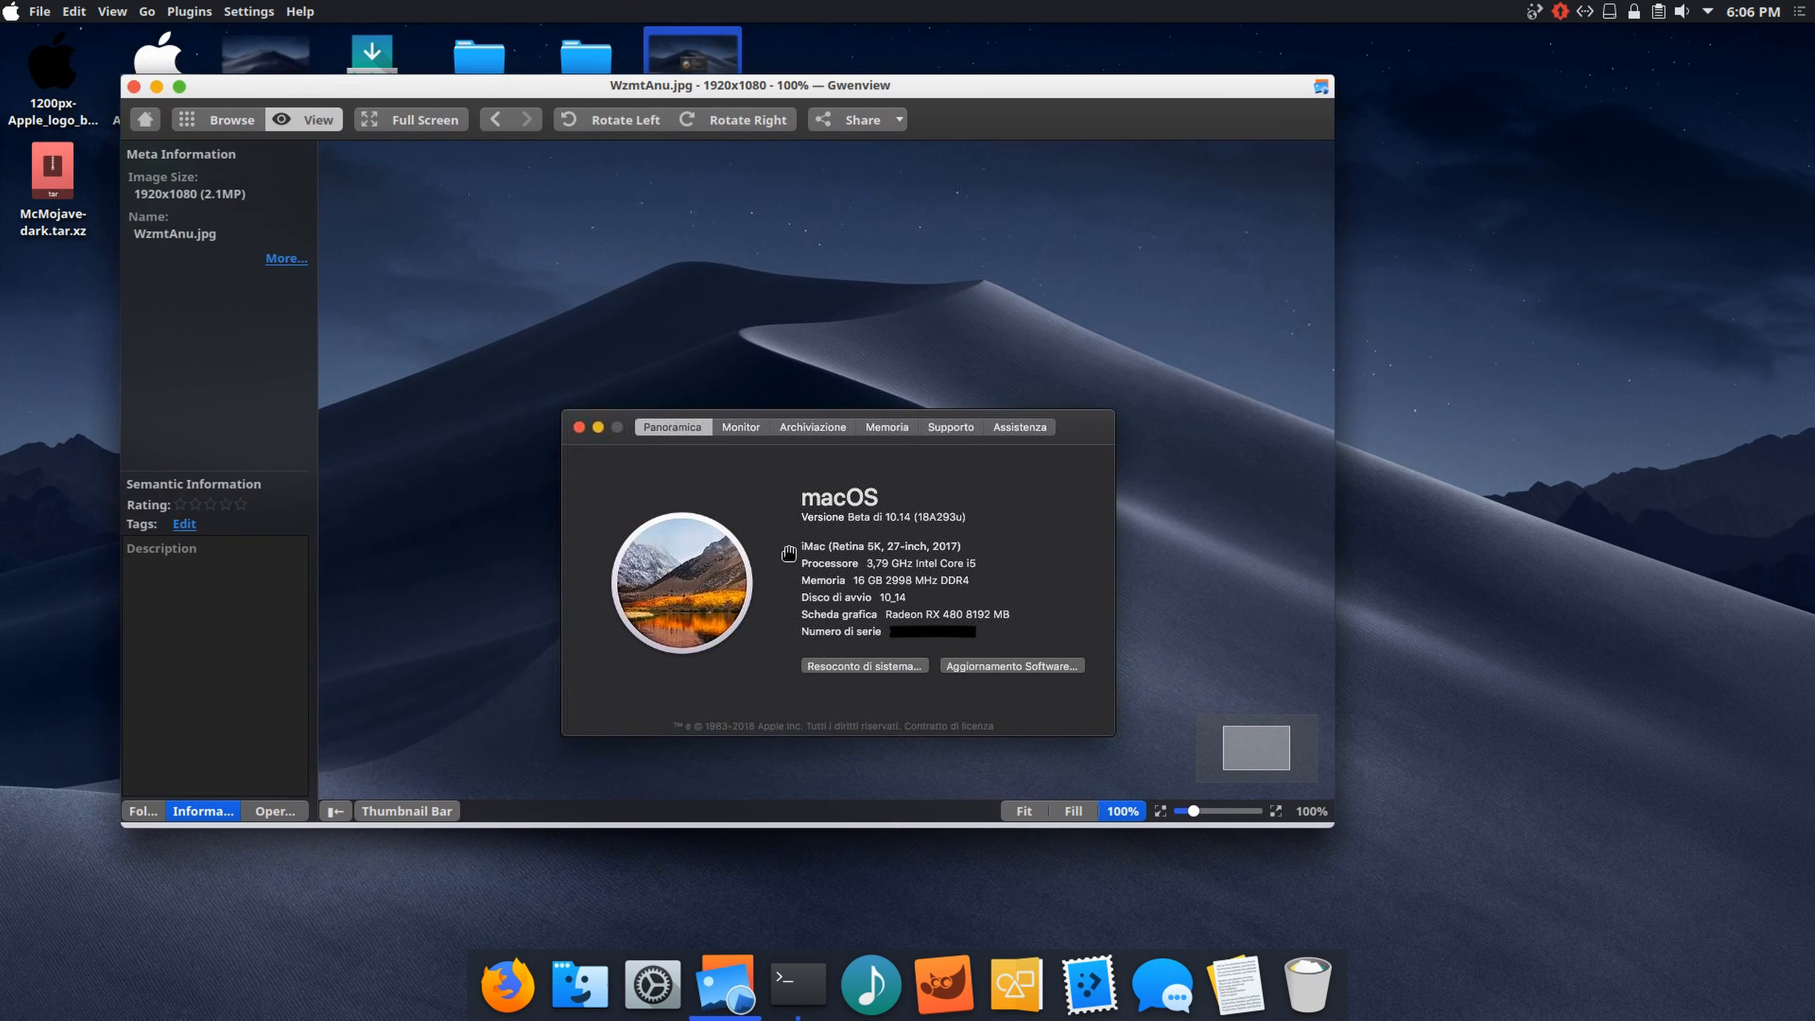
# Step: Examine the macOS screenshot's menu bar, system information window and dock for comparison with the desktop, and close the image viewer
pyautogui.moveTo(691, 437); pyautogui.dragTo(698, 440)
pyautogui.press('Home')
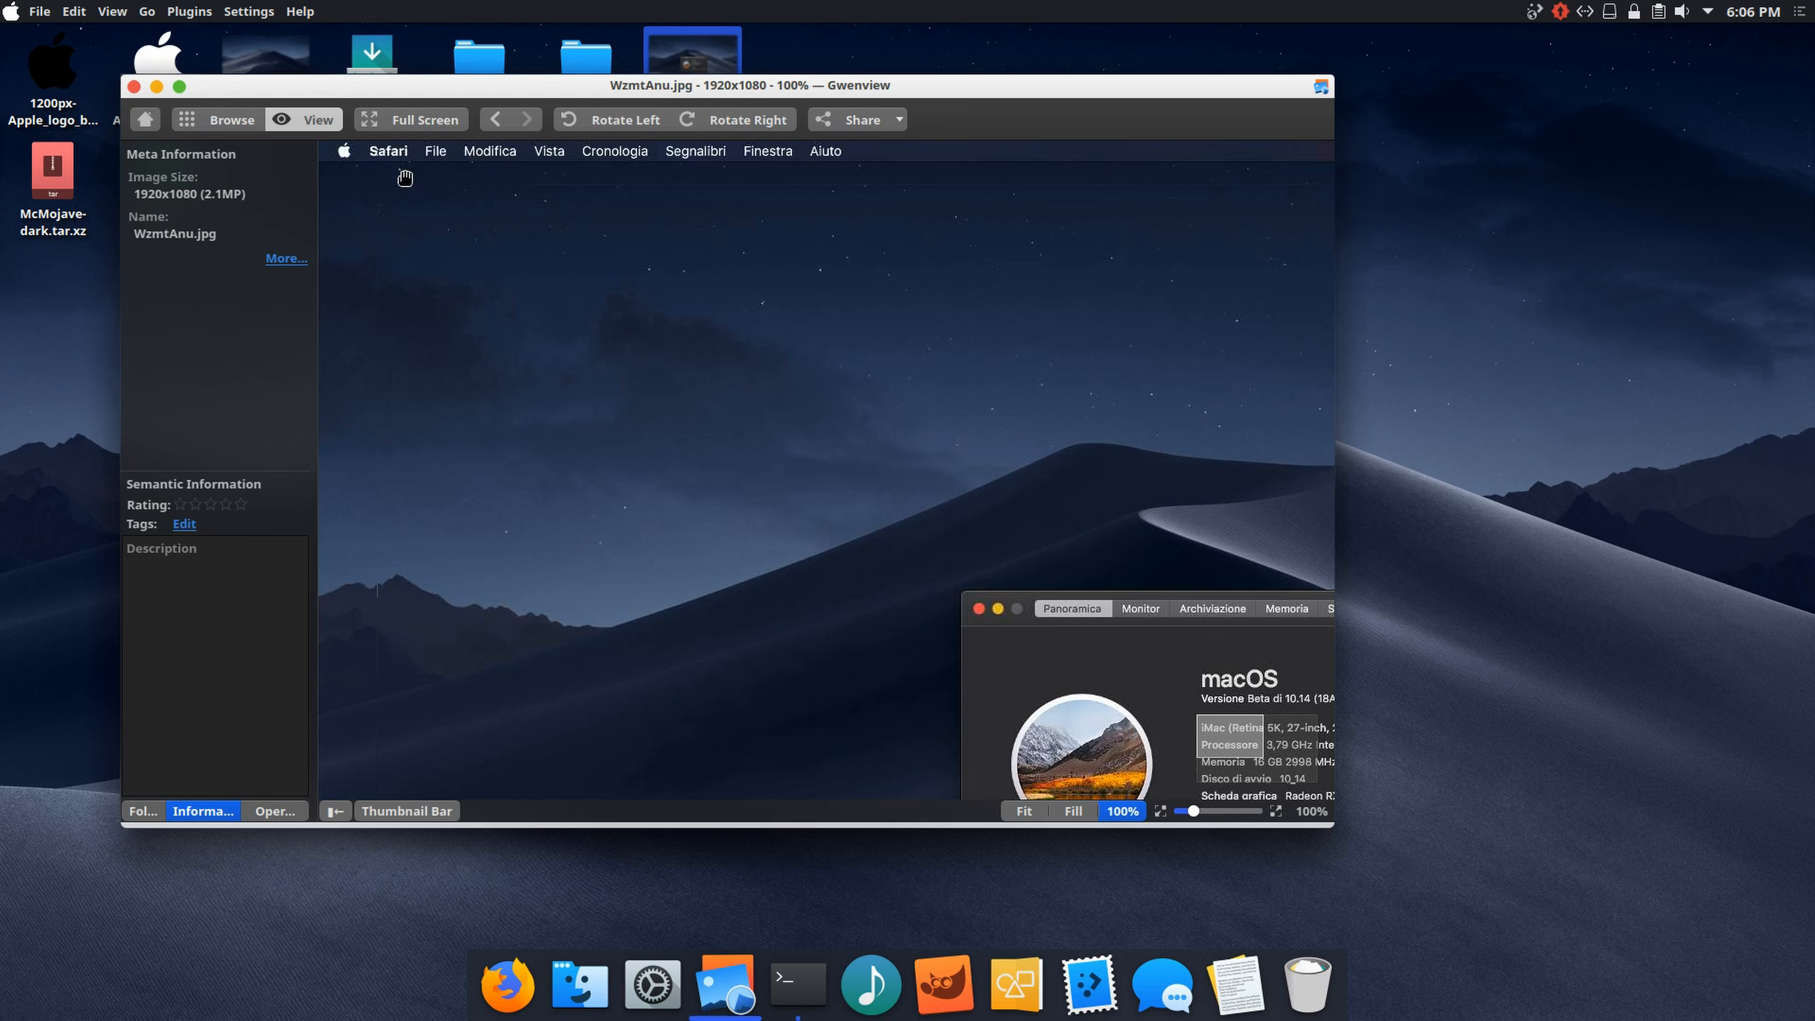
pyautogui.hscroll(10, 809, 291)
pyautogui.moveTo(809, 291); pyautogui.dragTo(1065, 333)
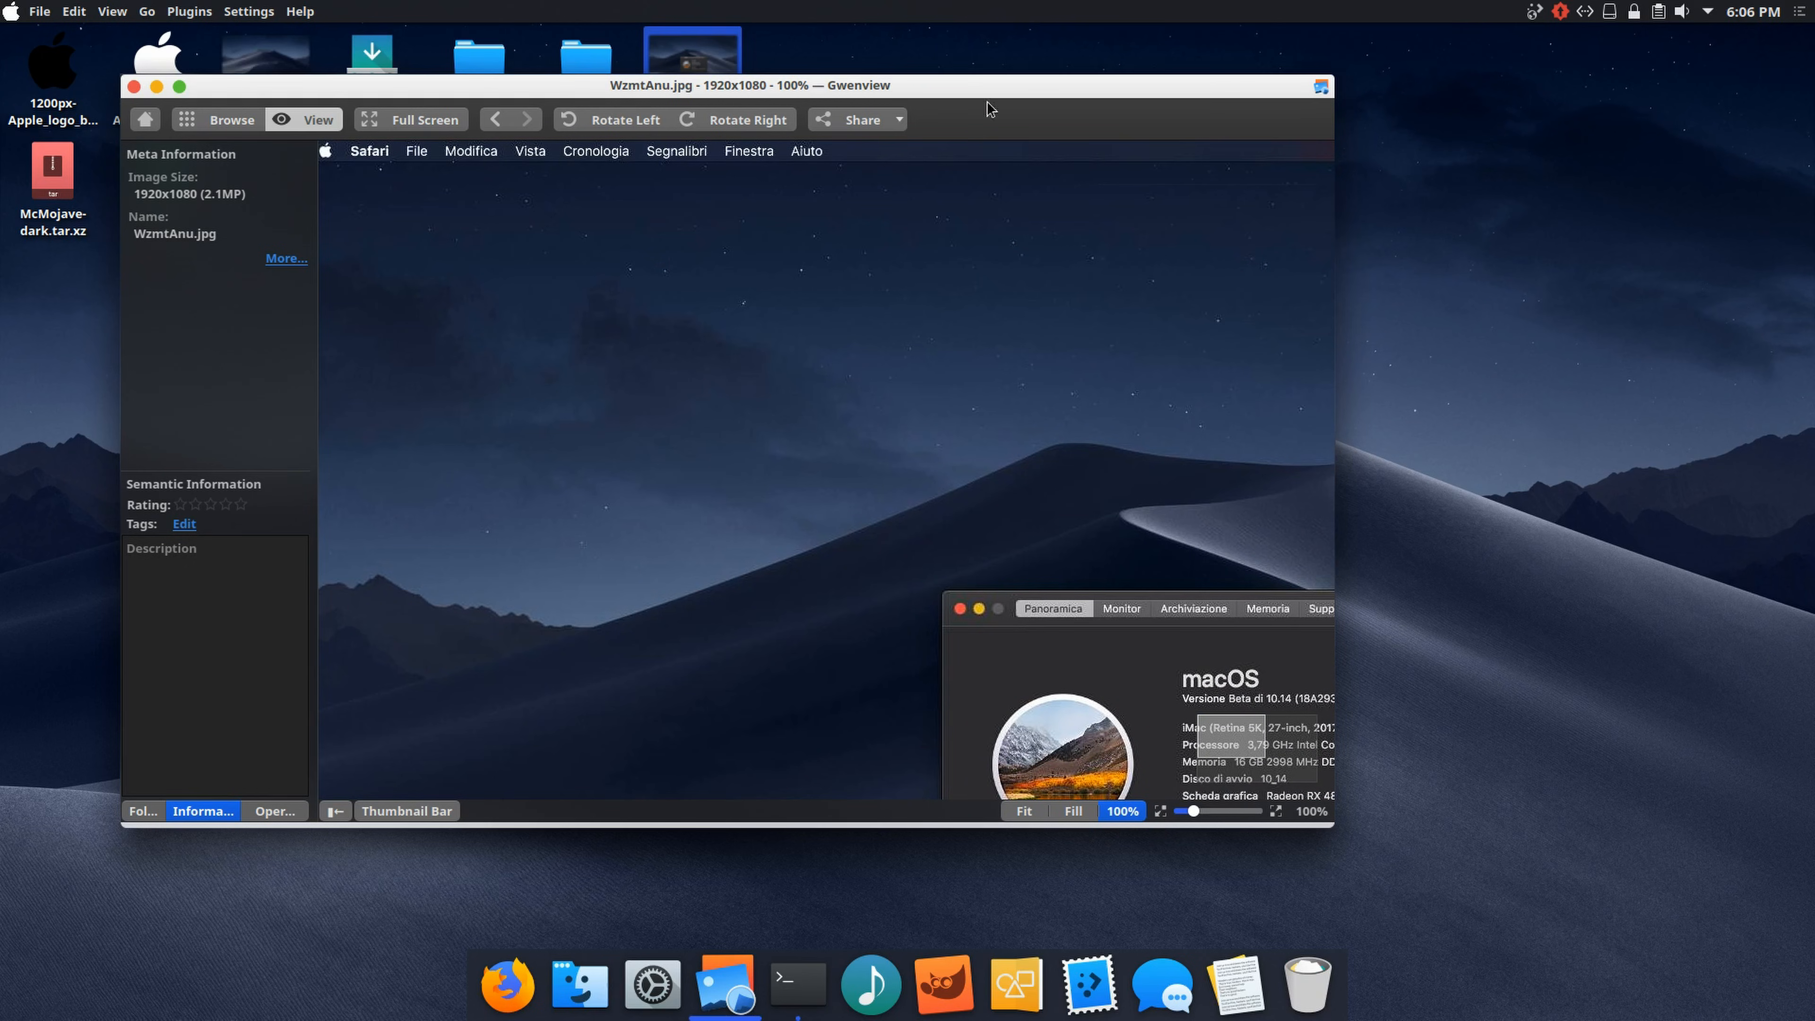
pyautogui.moveTo(959, 154); pyautogui.dragTo(738, 160)
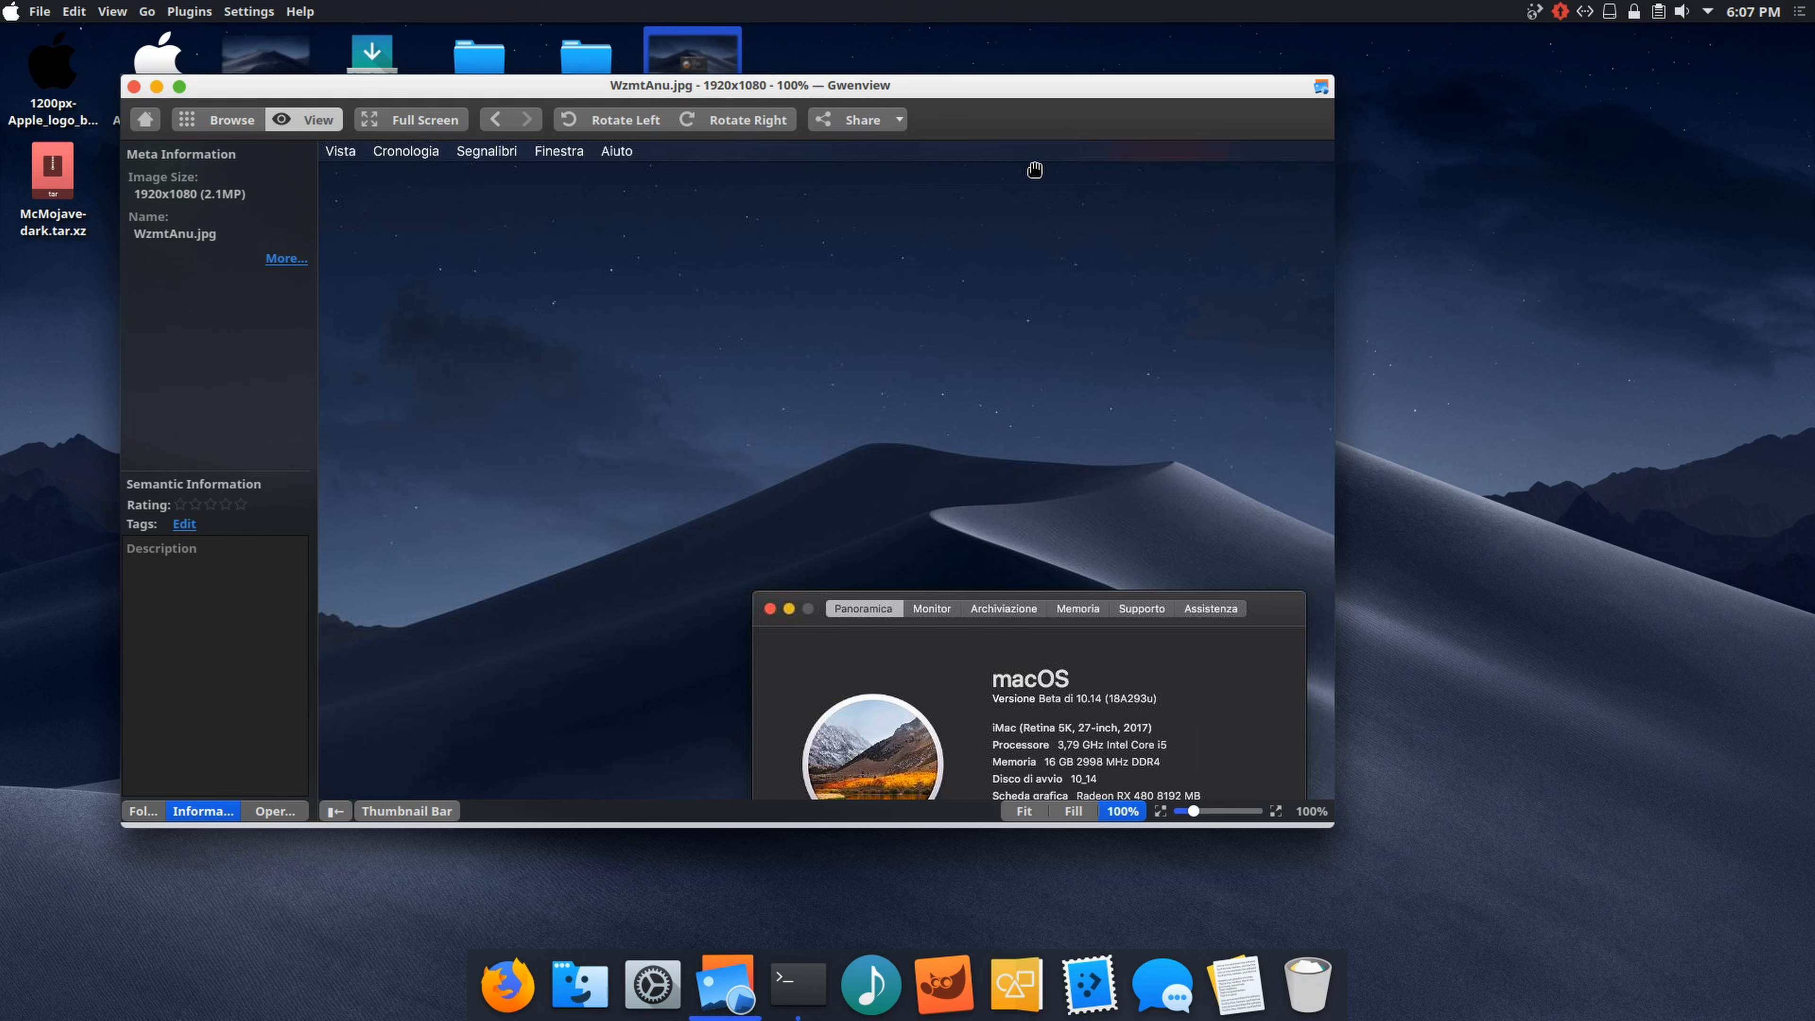
pyautogui.scroll(-5, 929, 525)
pyautogui.hscroll(3, 929, 526)
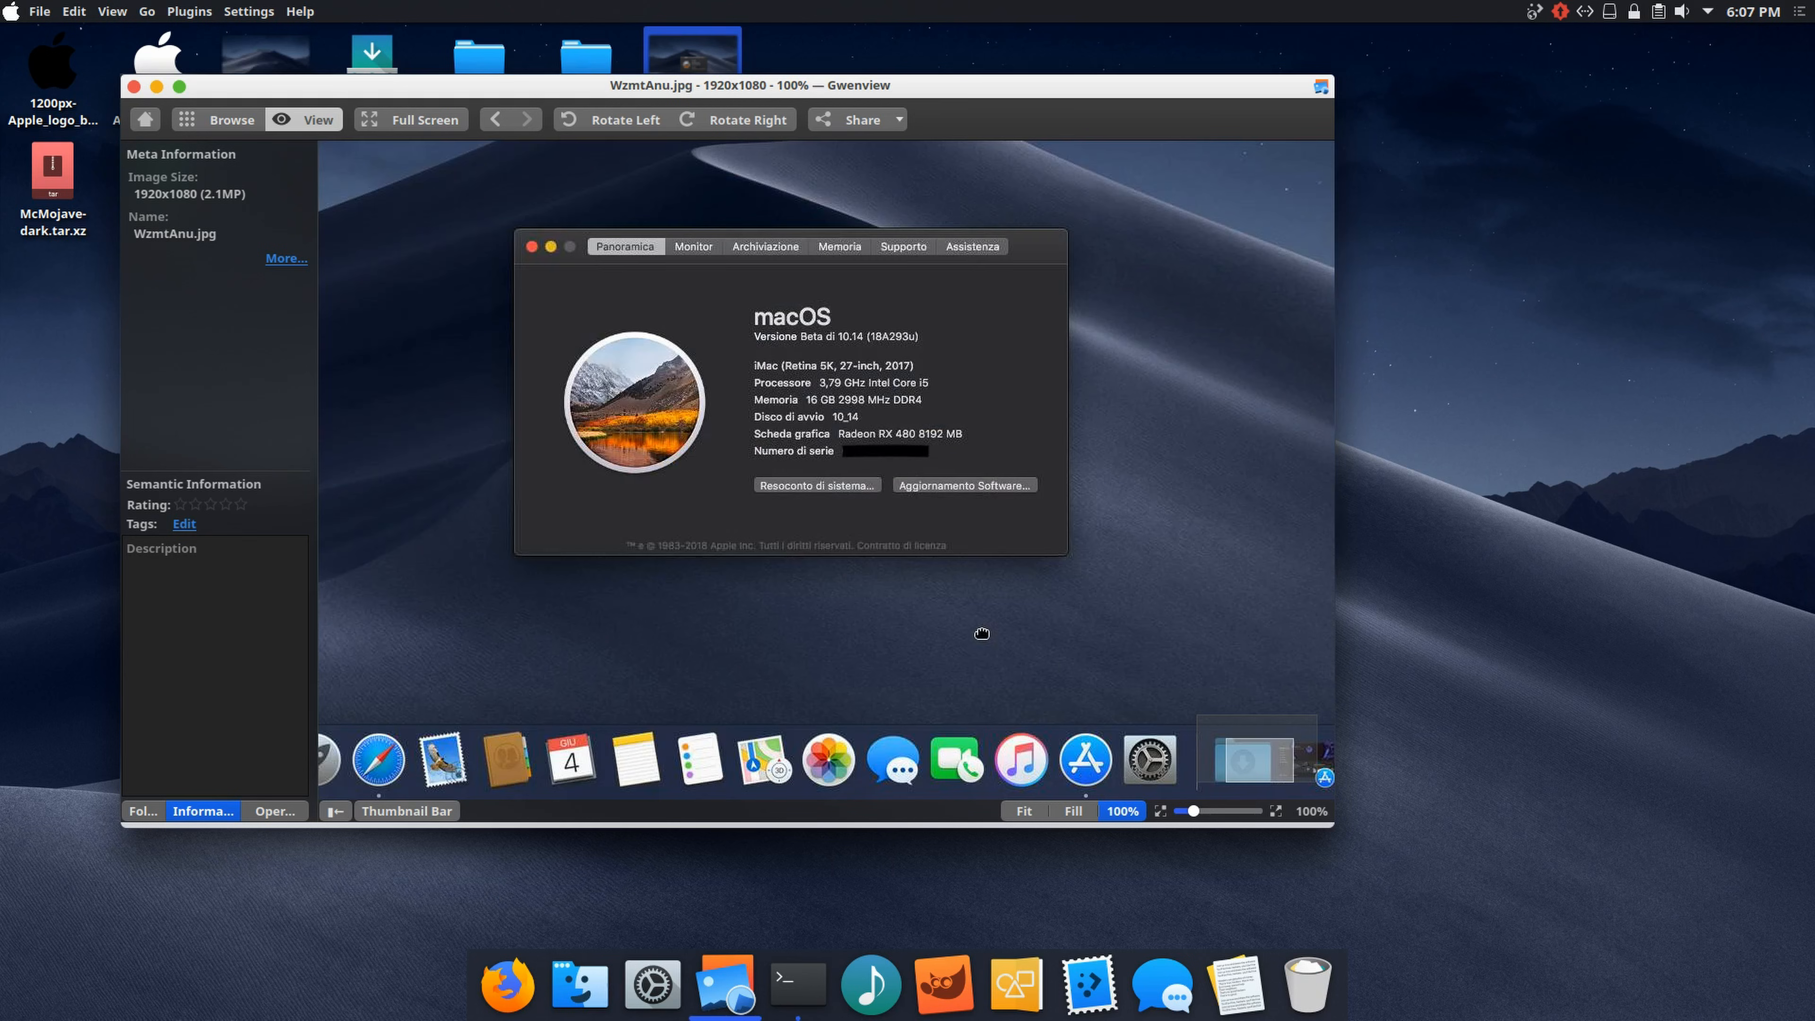
pyautogui.moveTo(982, 633); pyautogui.dragTo(1060, 600)
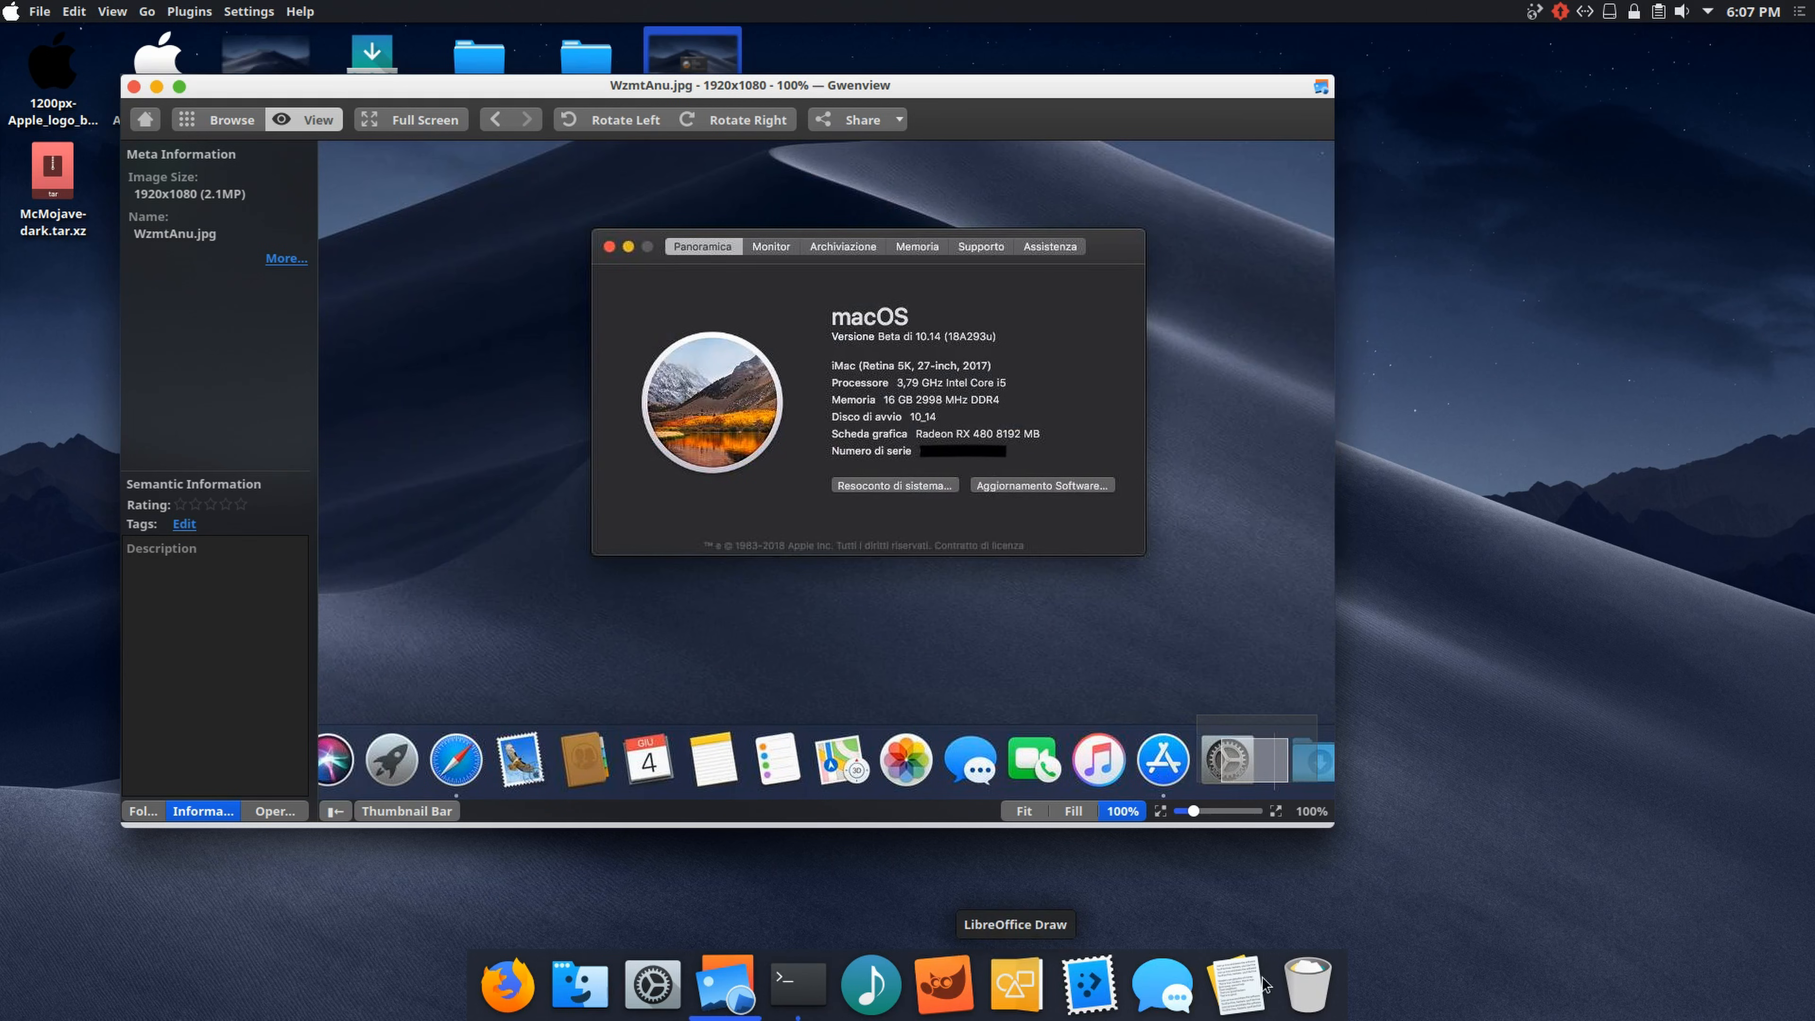
pyautogui.moveTo(960, 672); pyautogui.dragTo(1287, 703)
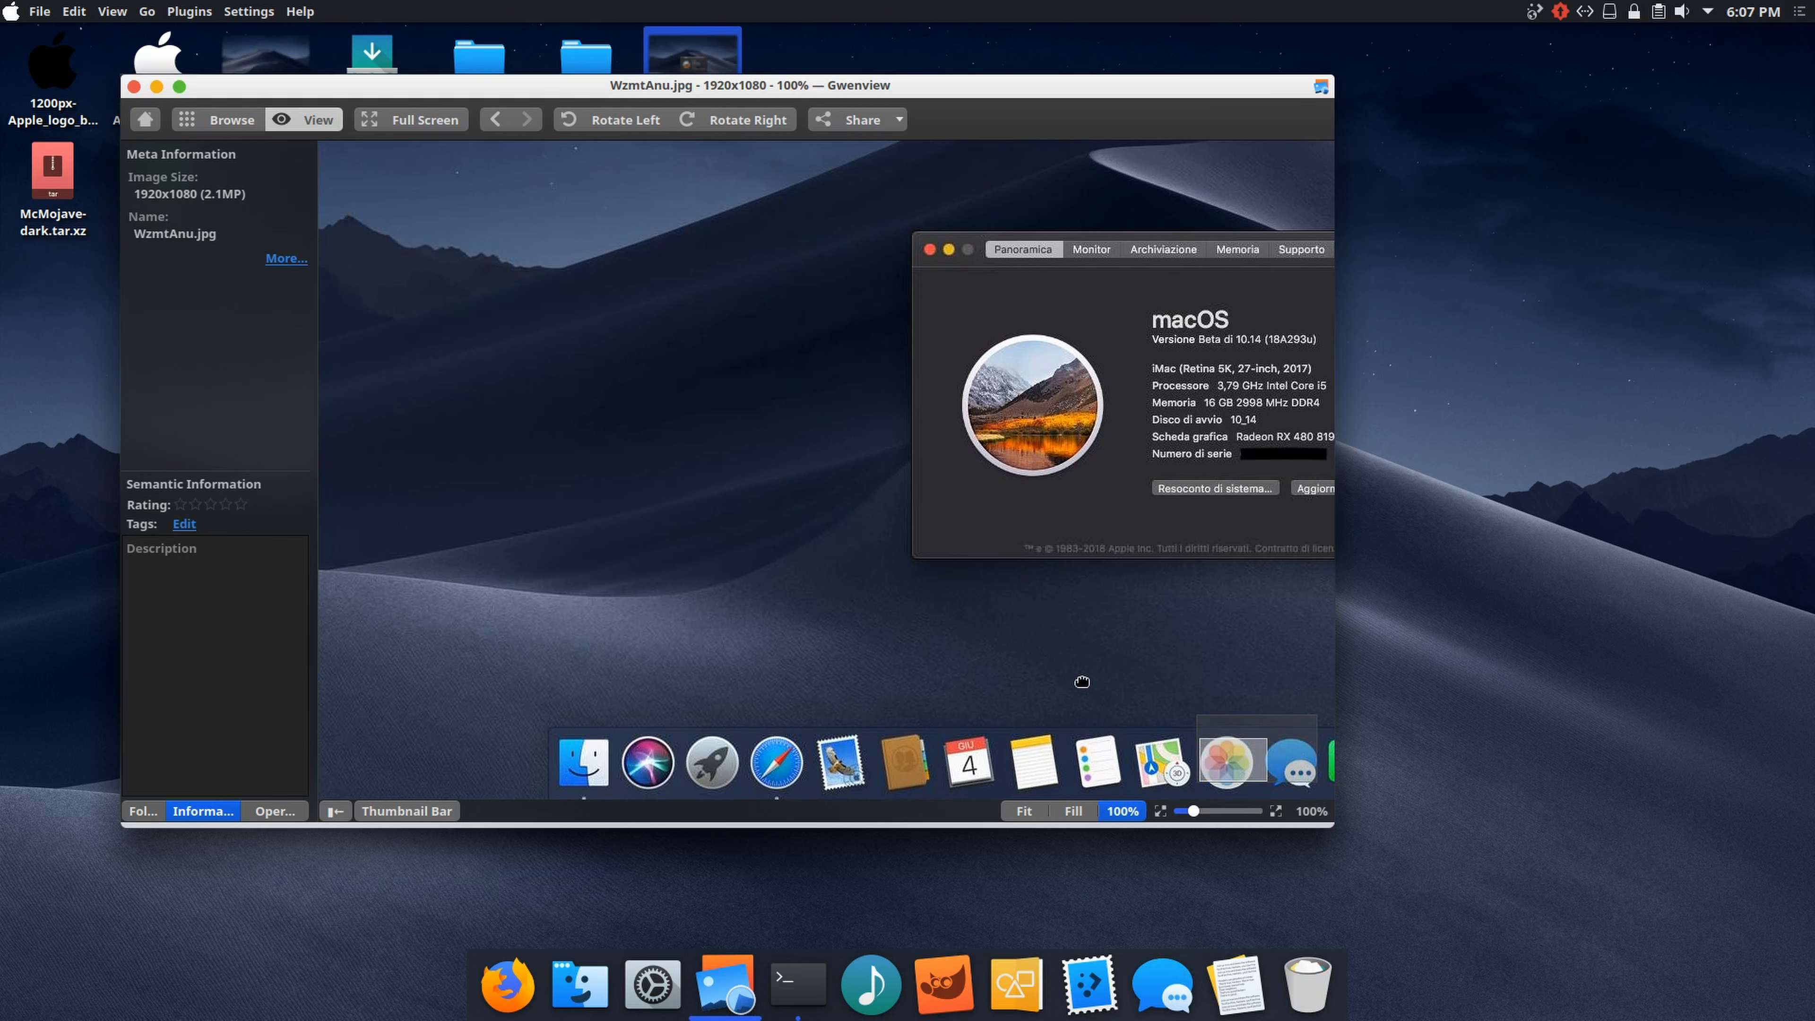
pyautogui.moveTo(1082, 680); pyautogui.dragTo(730, 685)
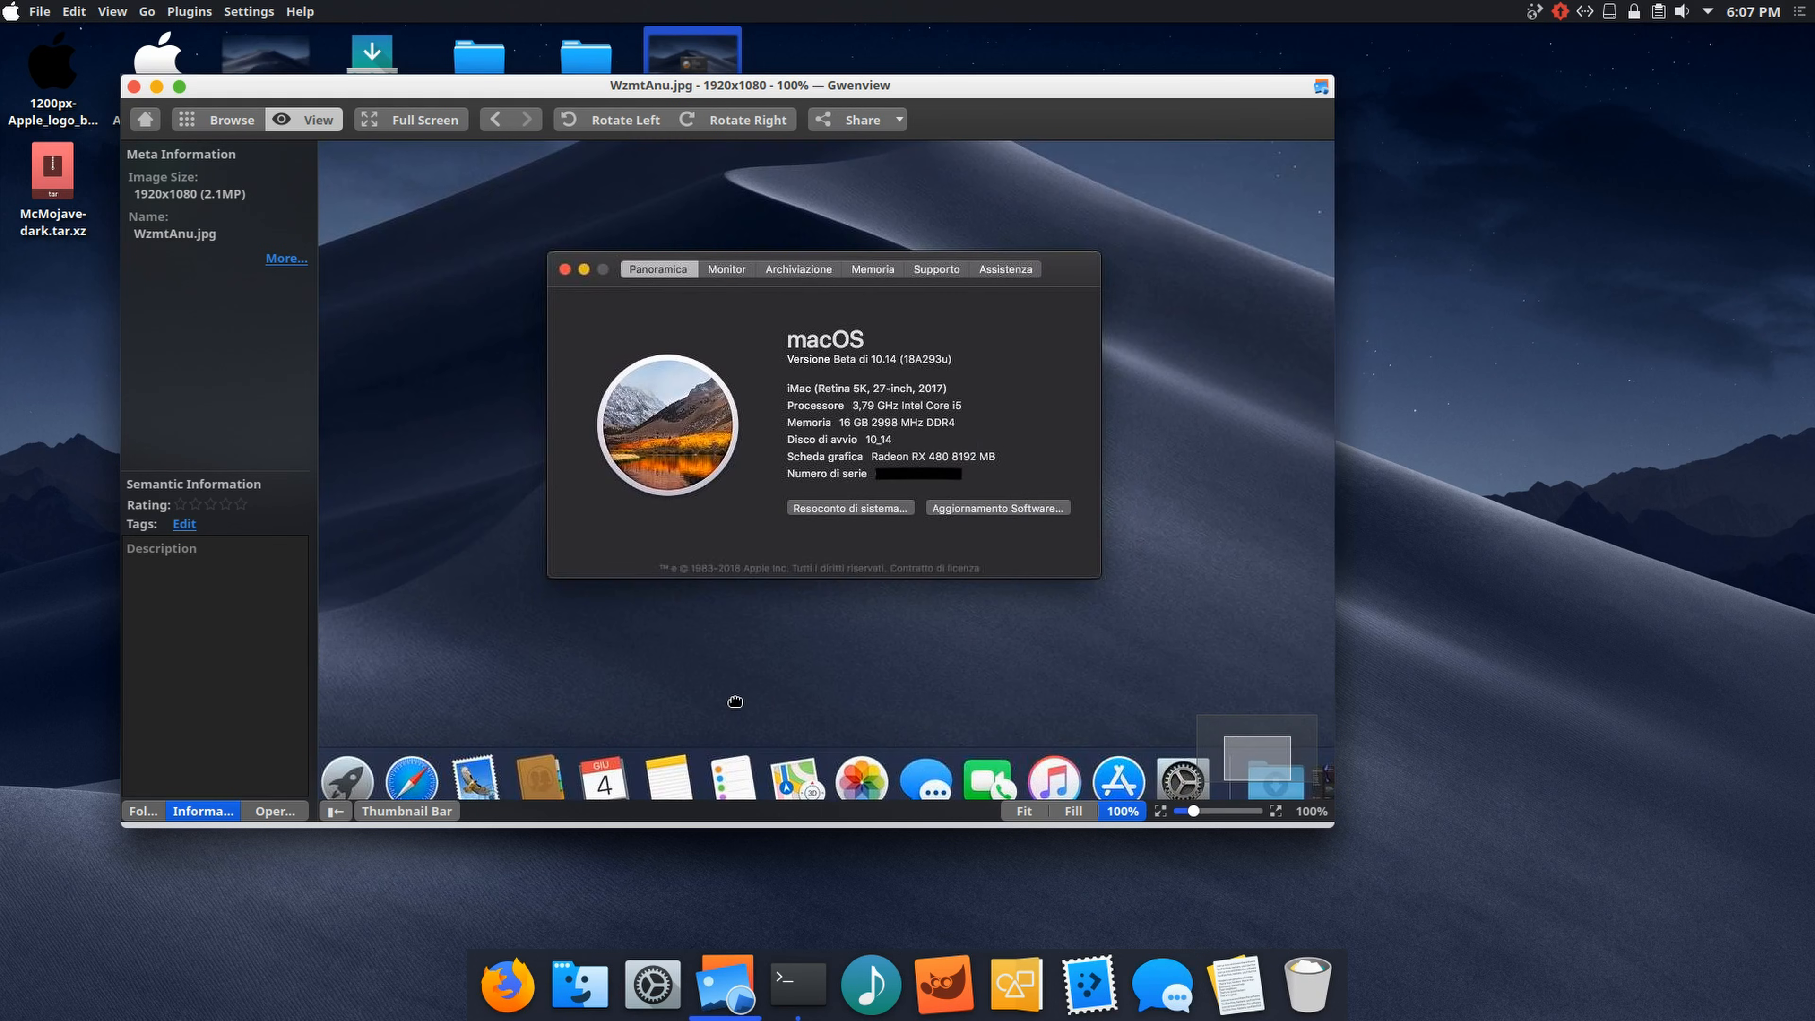
pyautogui.click(134, 88)
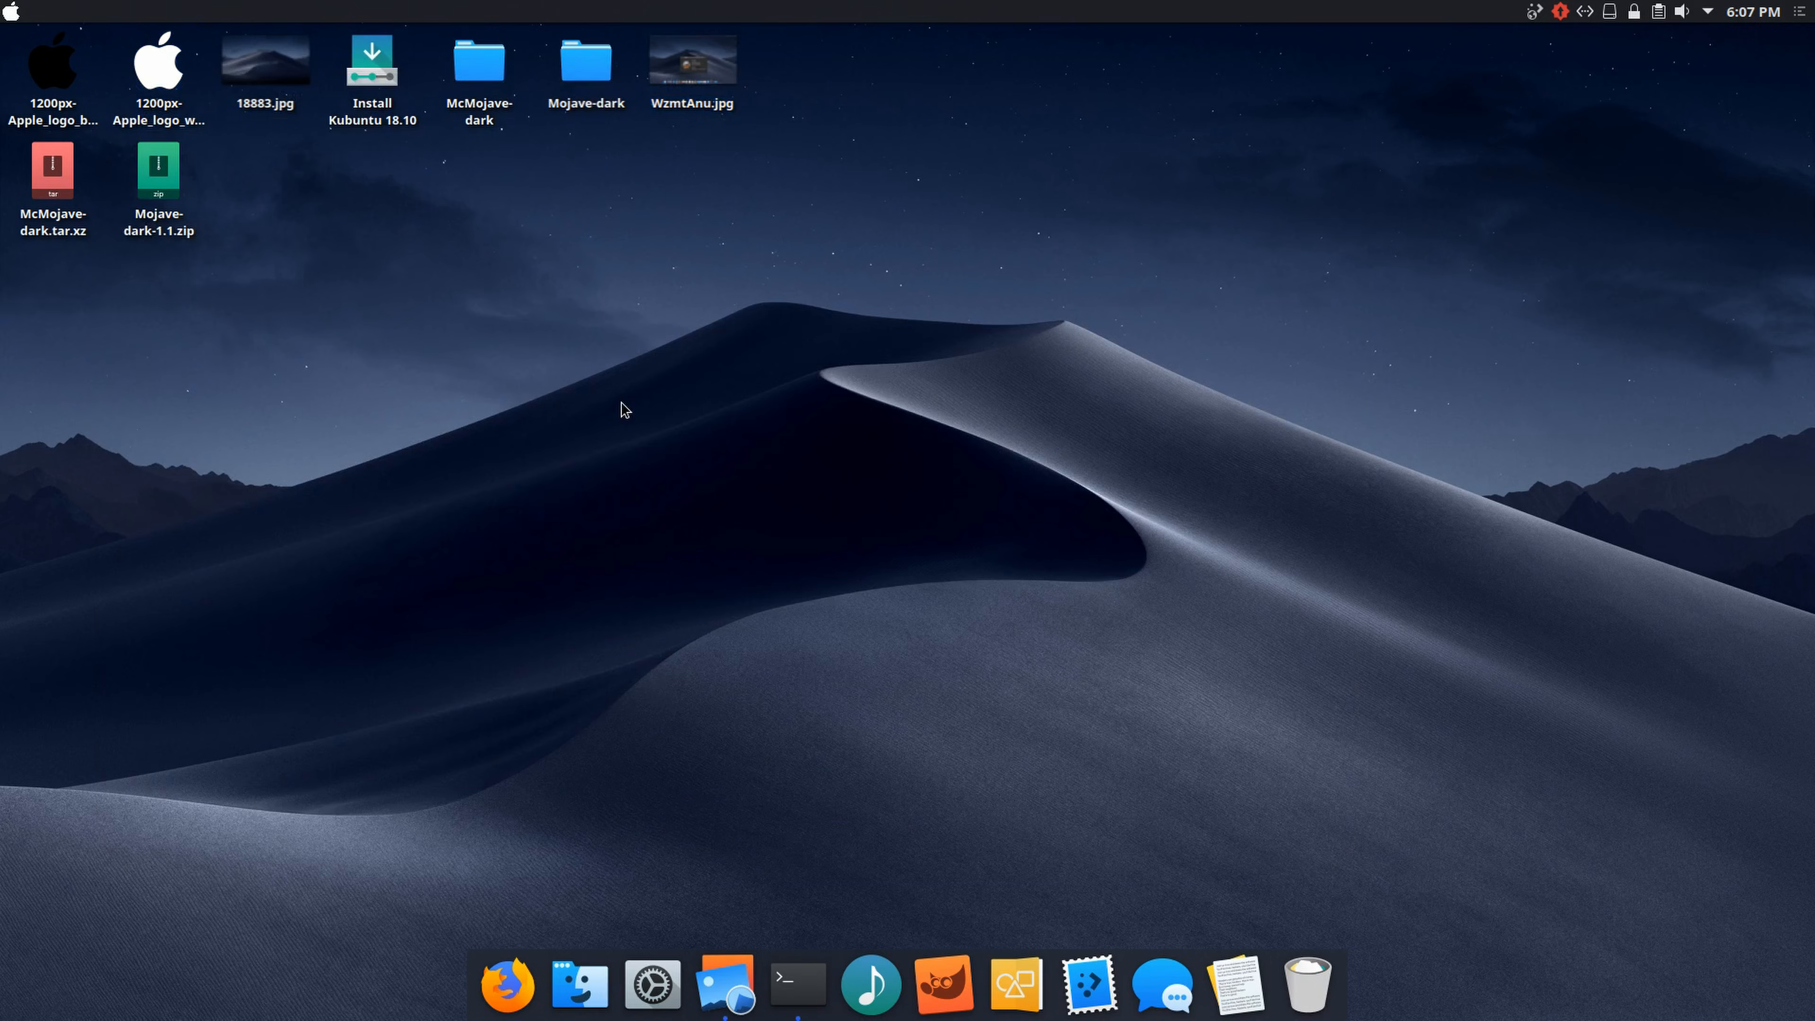